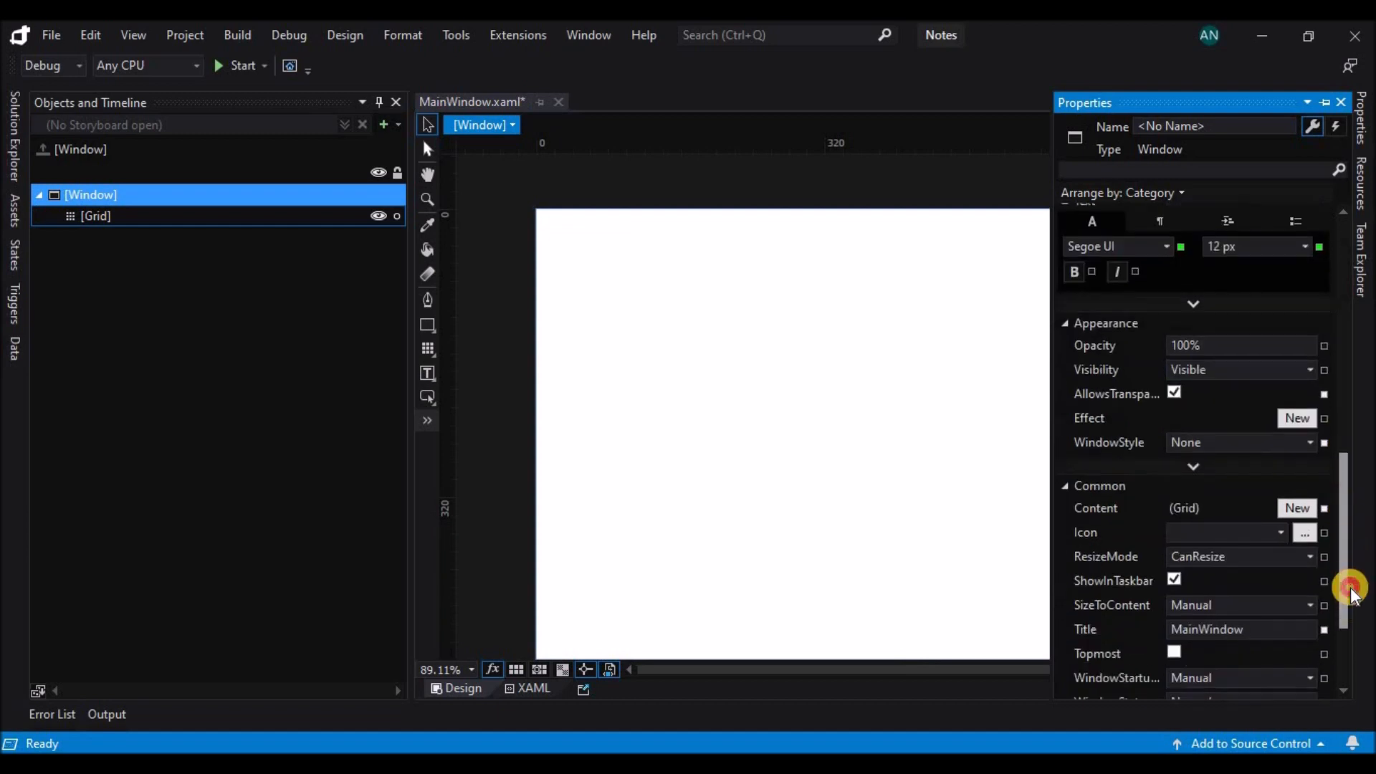
Set the window's ResizeMode to NoResize and its startup location to CenterScreen.
left_click(1302, 473)
left_click(1260, 491)
left_click_drag(1345, 514, 1346, 538)
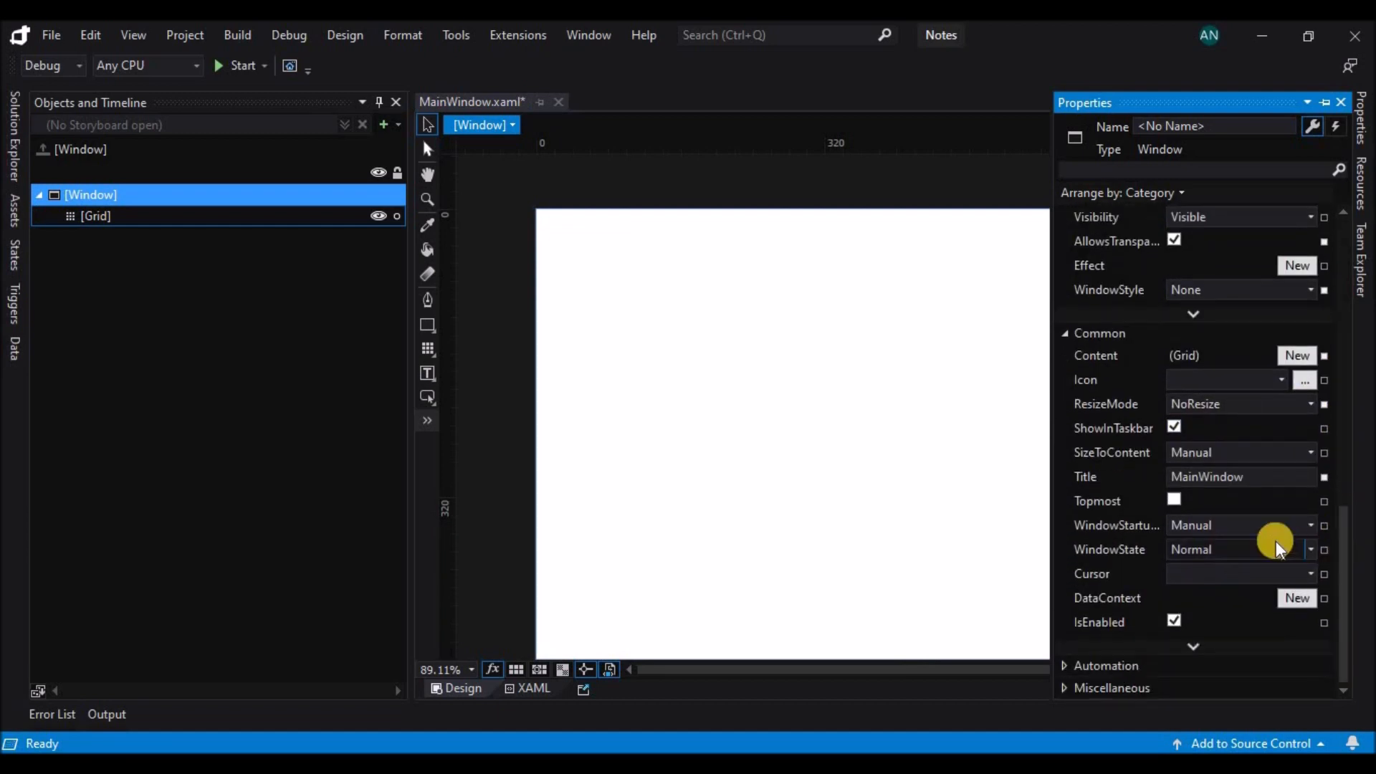
left_click(1311, 527)
left_click(1287, 547)
Run the project to check how the borderless window opens, and stop debugging.
left_click(236, 74)
left_click(237, 91)
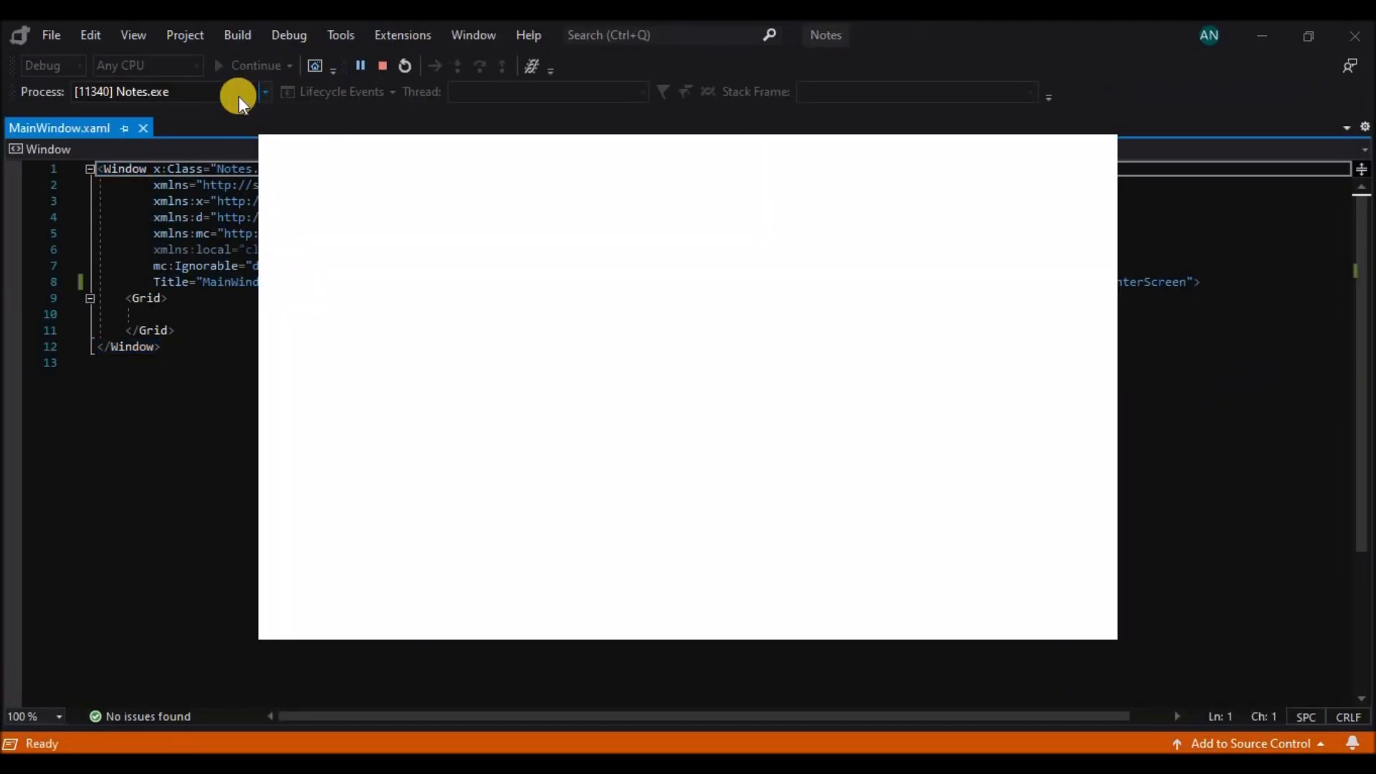
left_click(382, 66)
Add a StackPanel to the root Grid, about 214 wide and 500 high along the window's left edge.
left_click_drag(664, 671, 682, 671)
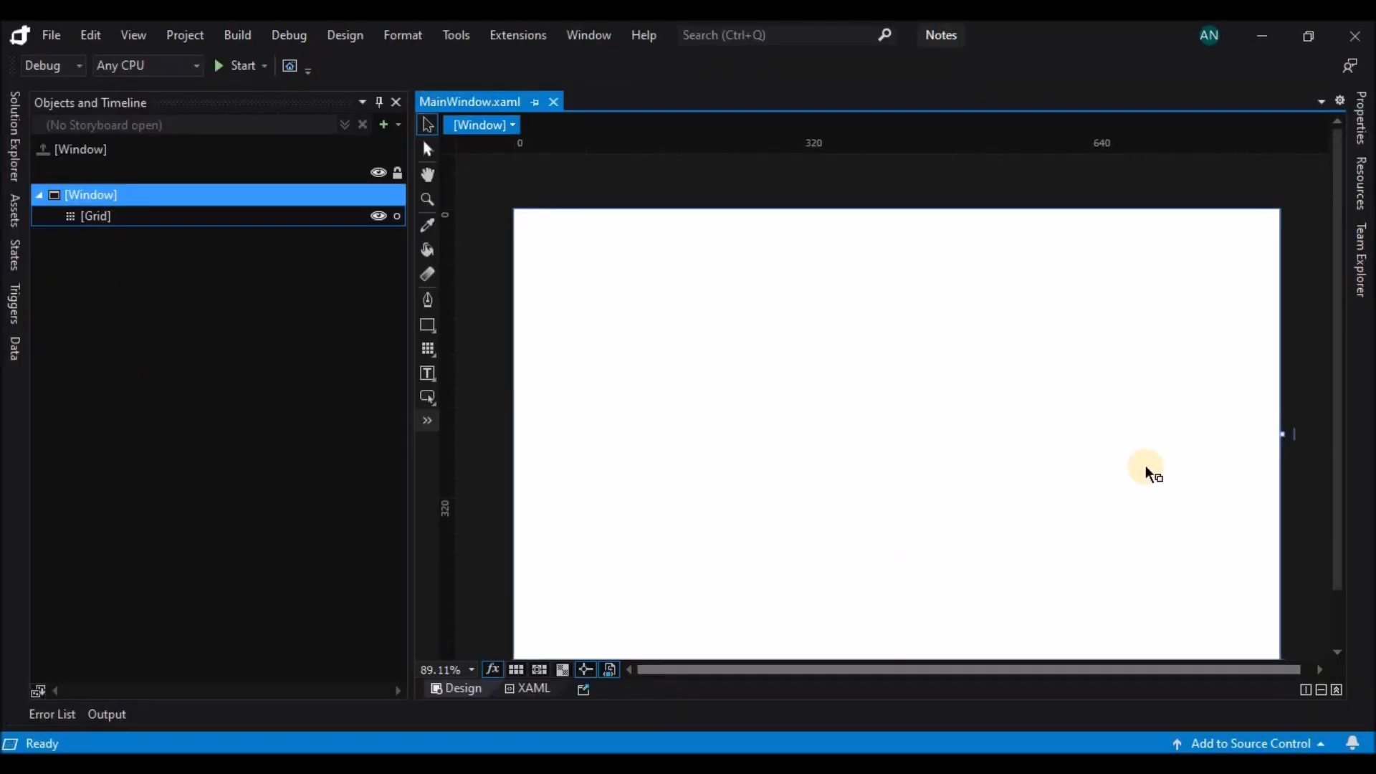
left_click_drag(1336, 431, 1336, 440)
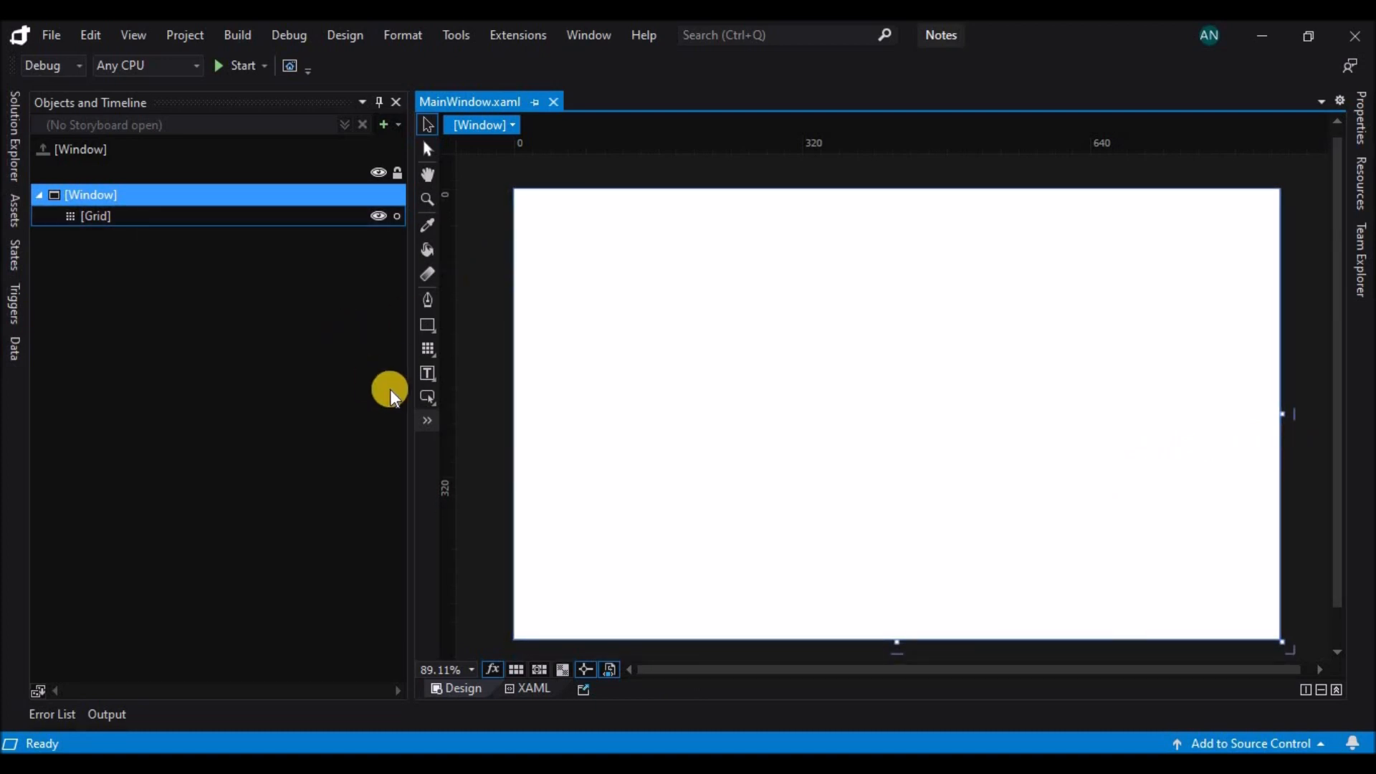
left_click(359, 215)
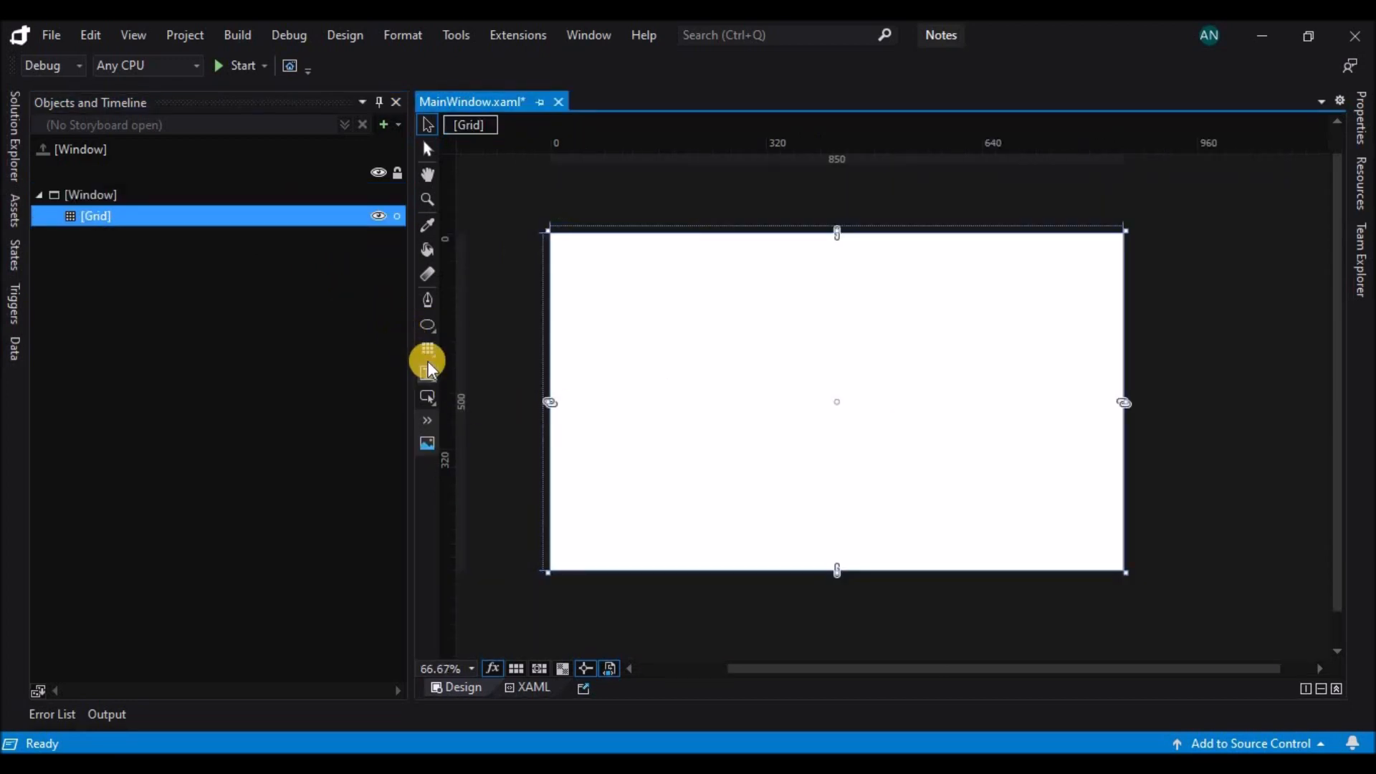
left_click(428, 360)
left_click(485, 393)
double_click(429, 348)
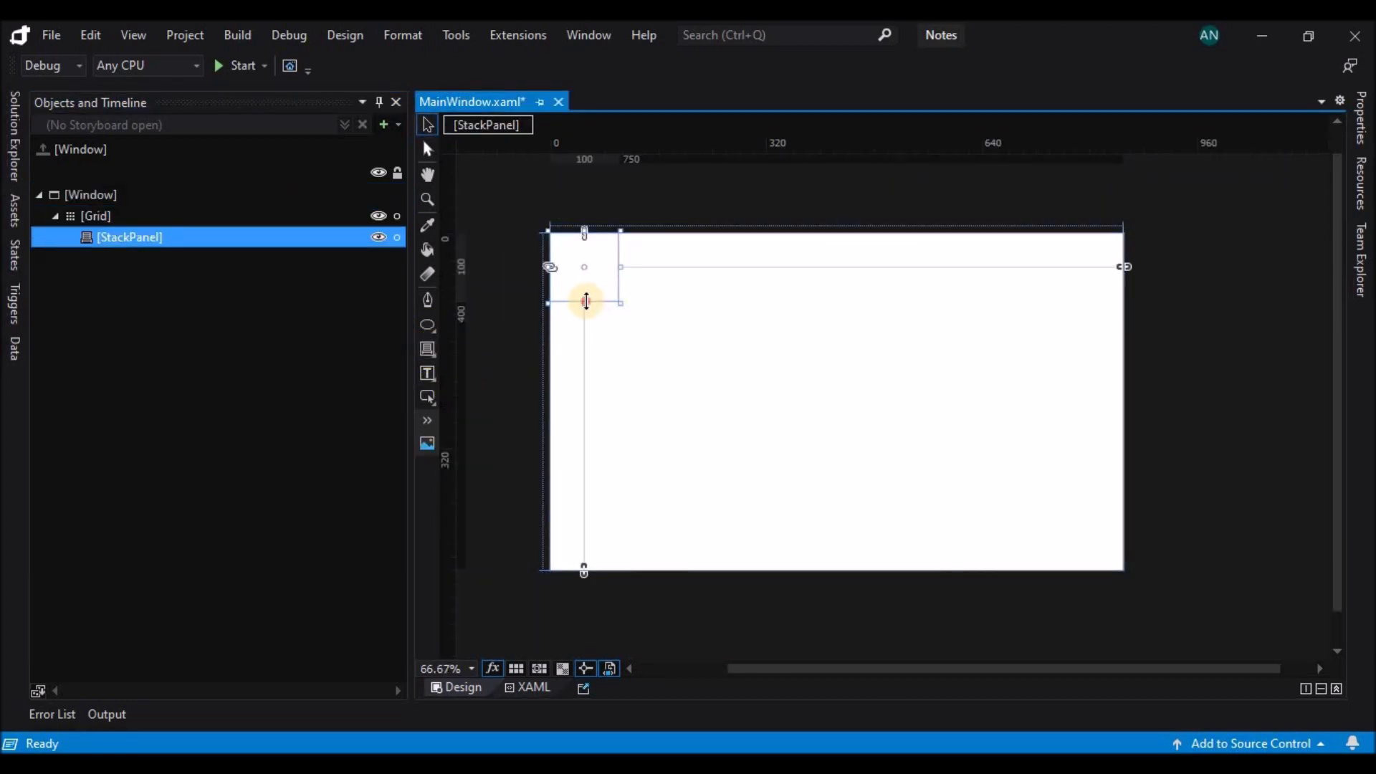
left_click_drag(584, 303, 571, 571)
left_click_drag(617, 399, 698, 400)
Give the StackPanel a solid blue background, #FF0648F9.
left_click(1364, 122)
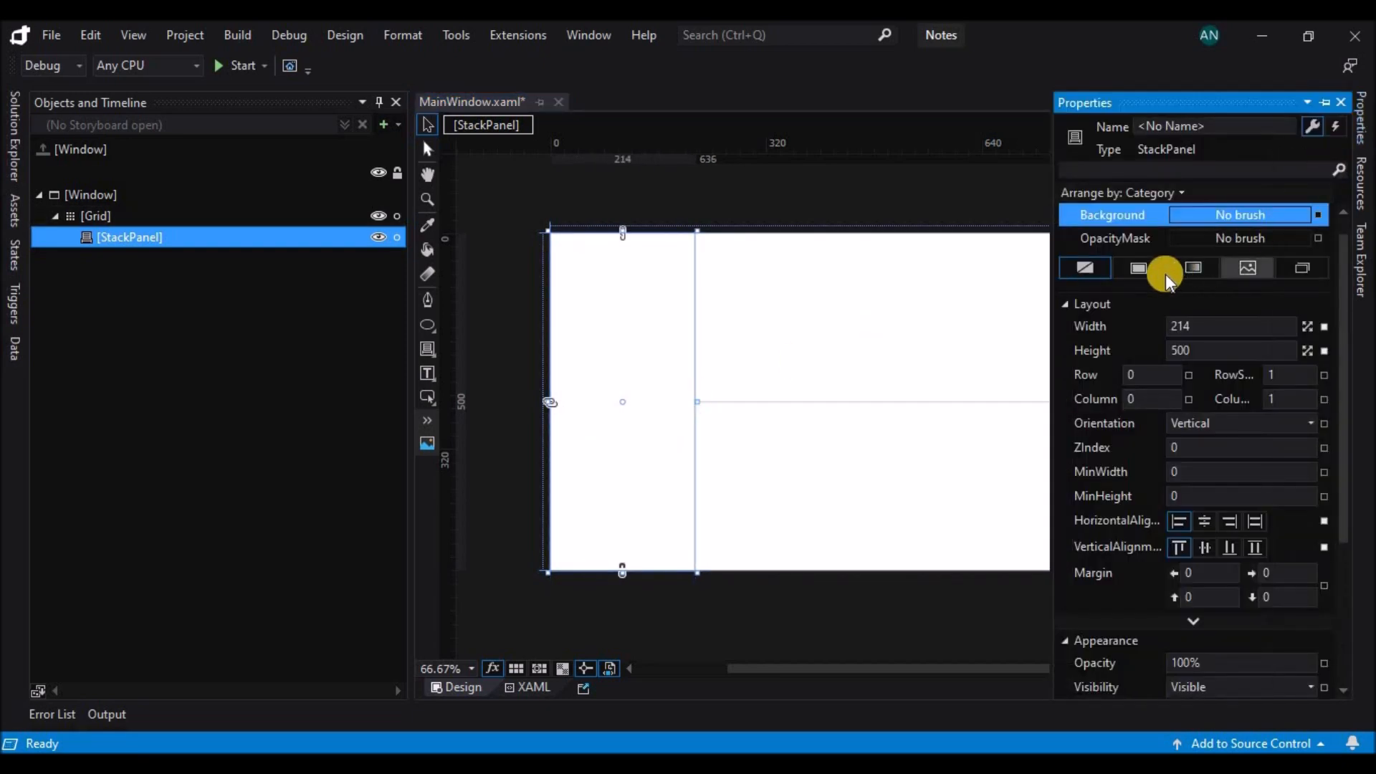
left_click(1146, 267)
left_click(1209, 391)
left_click(1197, 312)
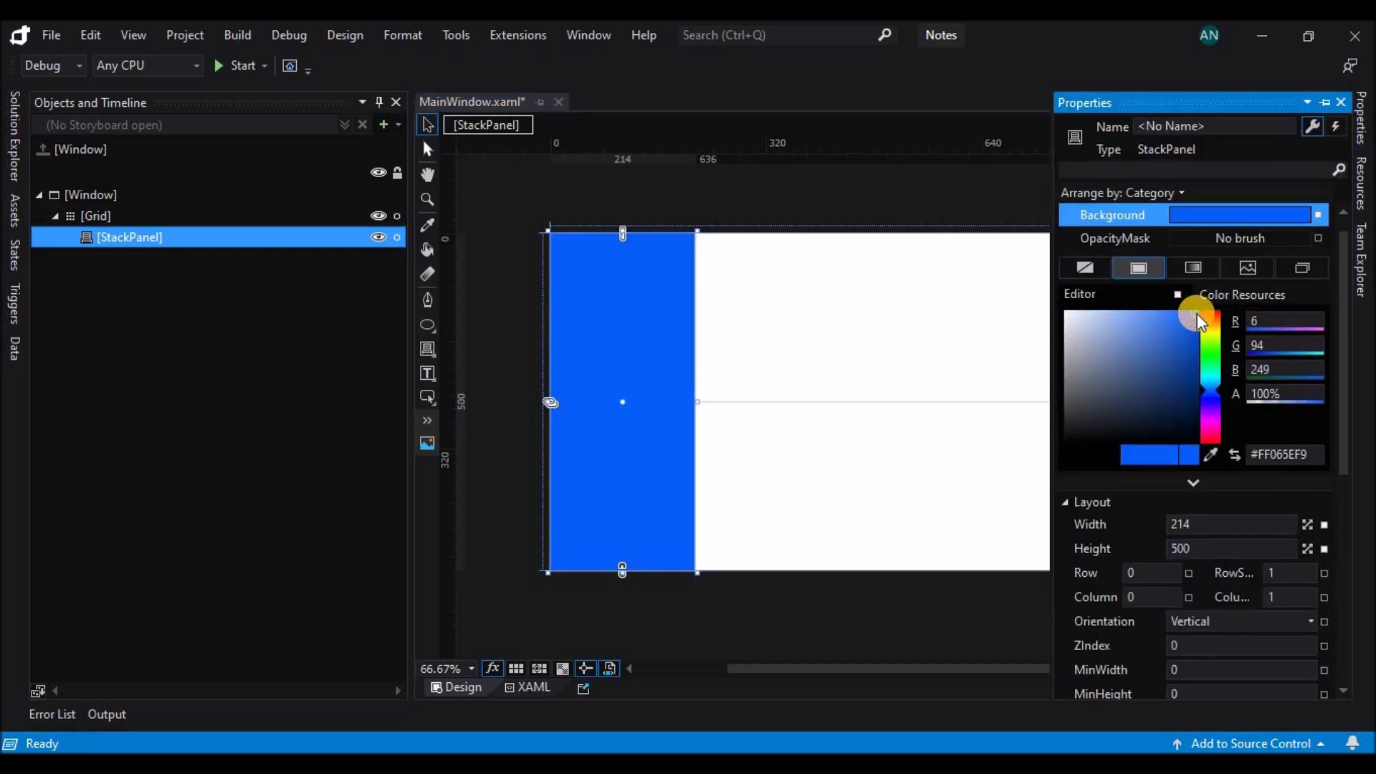
left_click_drag(1216, 389, 1219, 394)
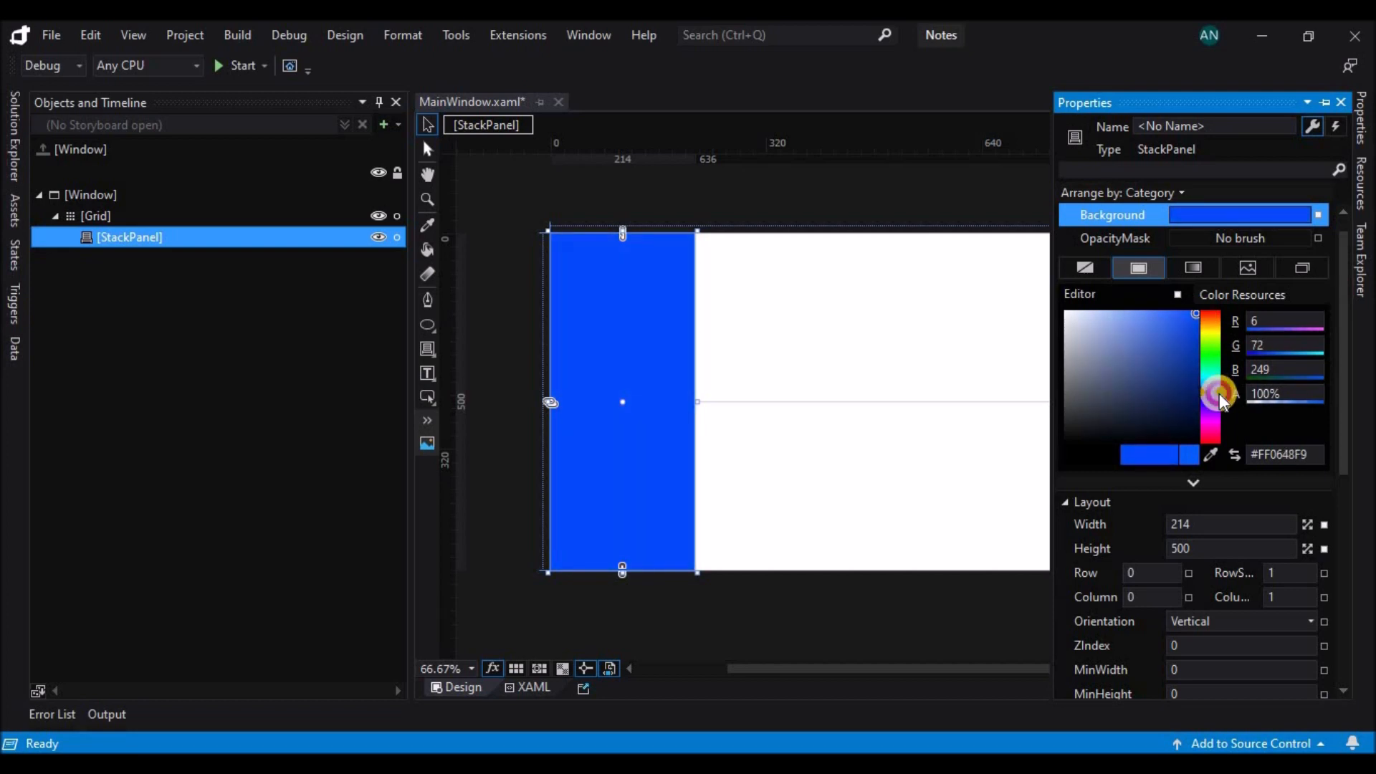
Change the StackPanel's background to a gradient from blue #FF0648F9 to darker blue #FF0432AE.
left_click(1198, 269)
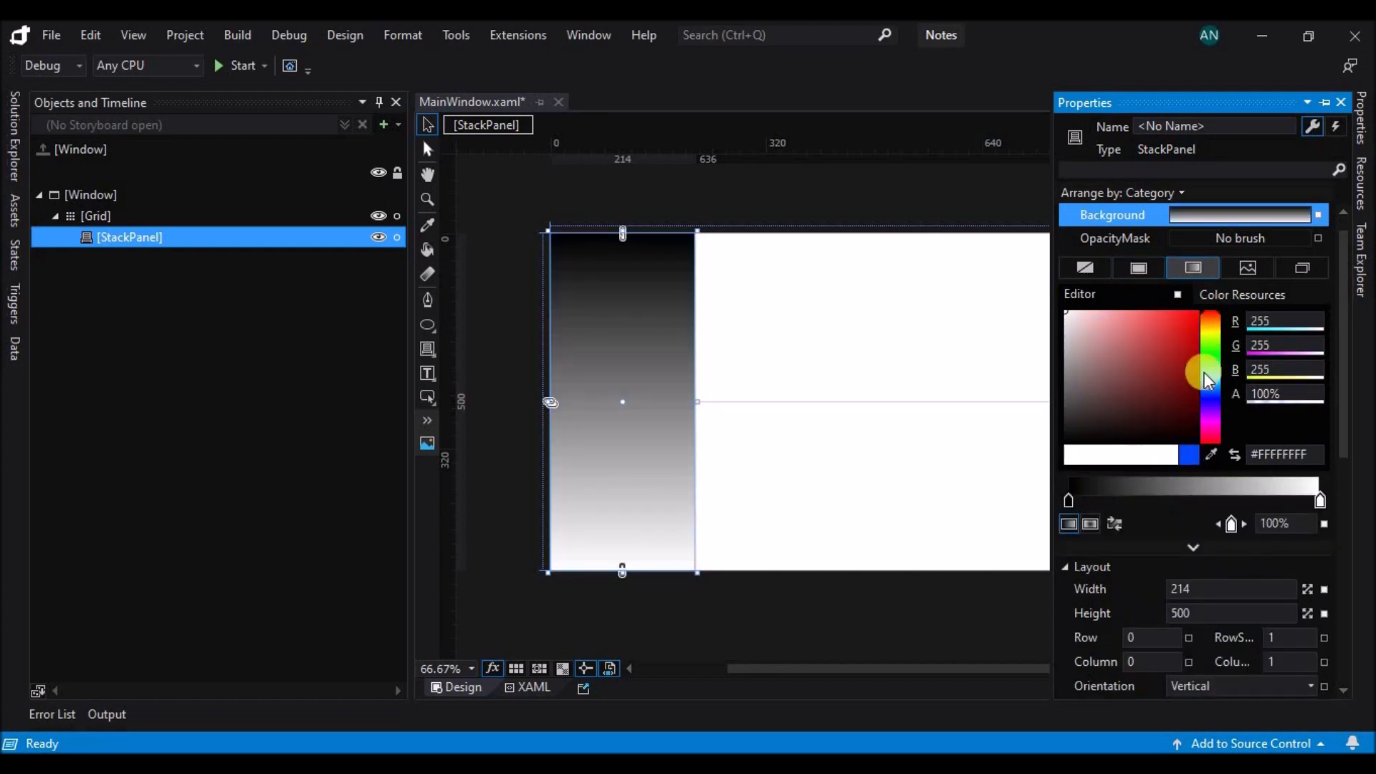
left_click(1194, 458)
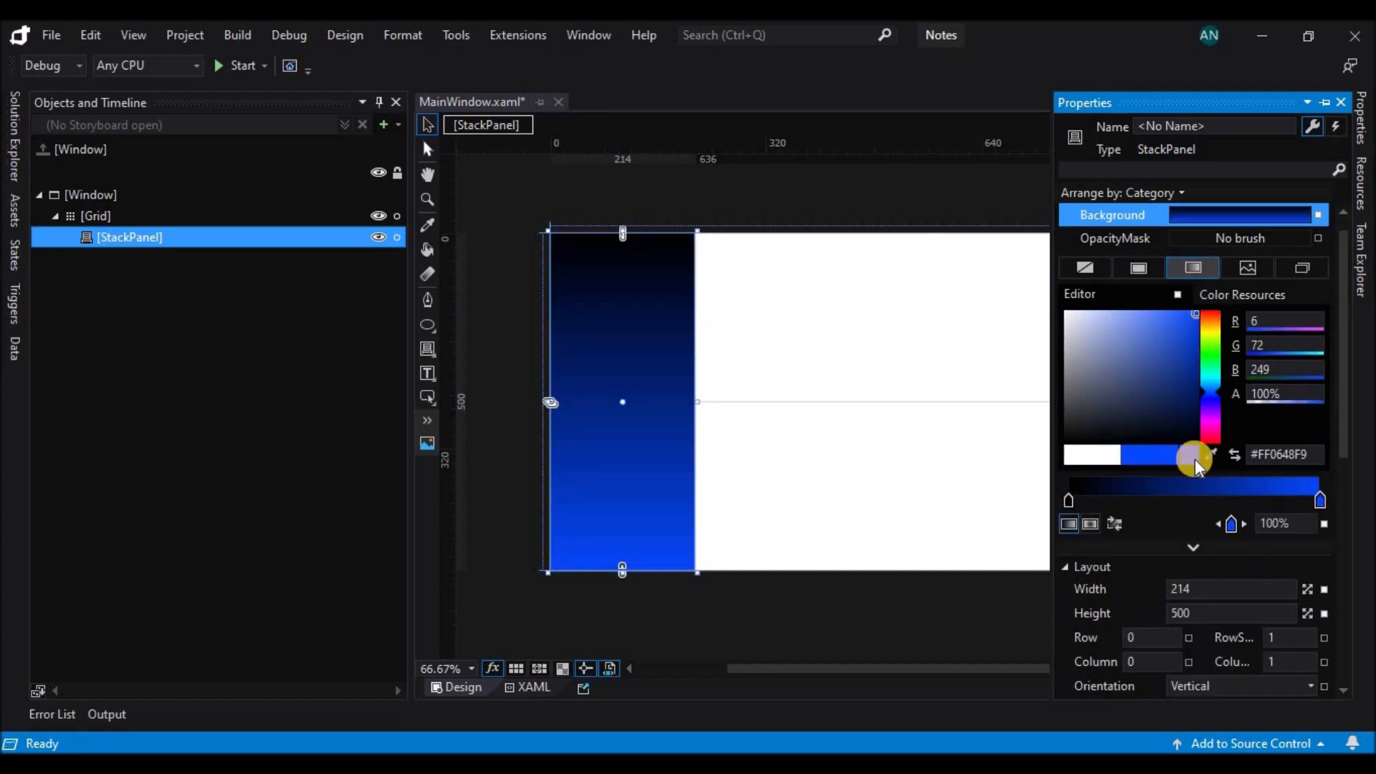
left_click(1116, 524)
left_click(1319, 501)
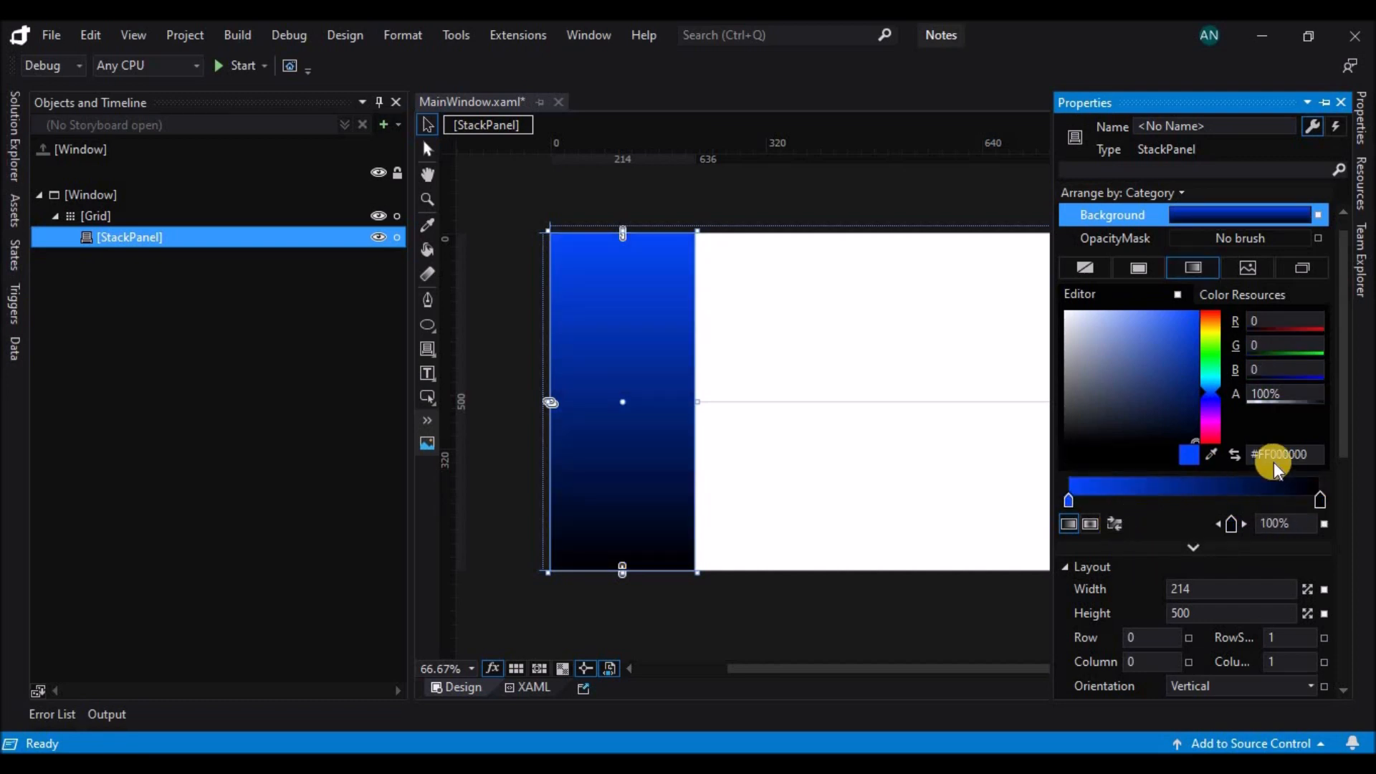
left_click_drag(1190, 346, 1197, 353)
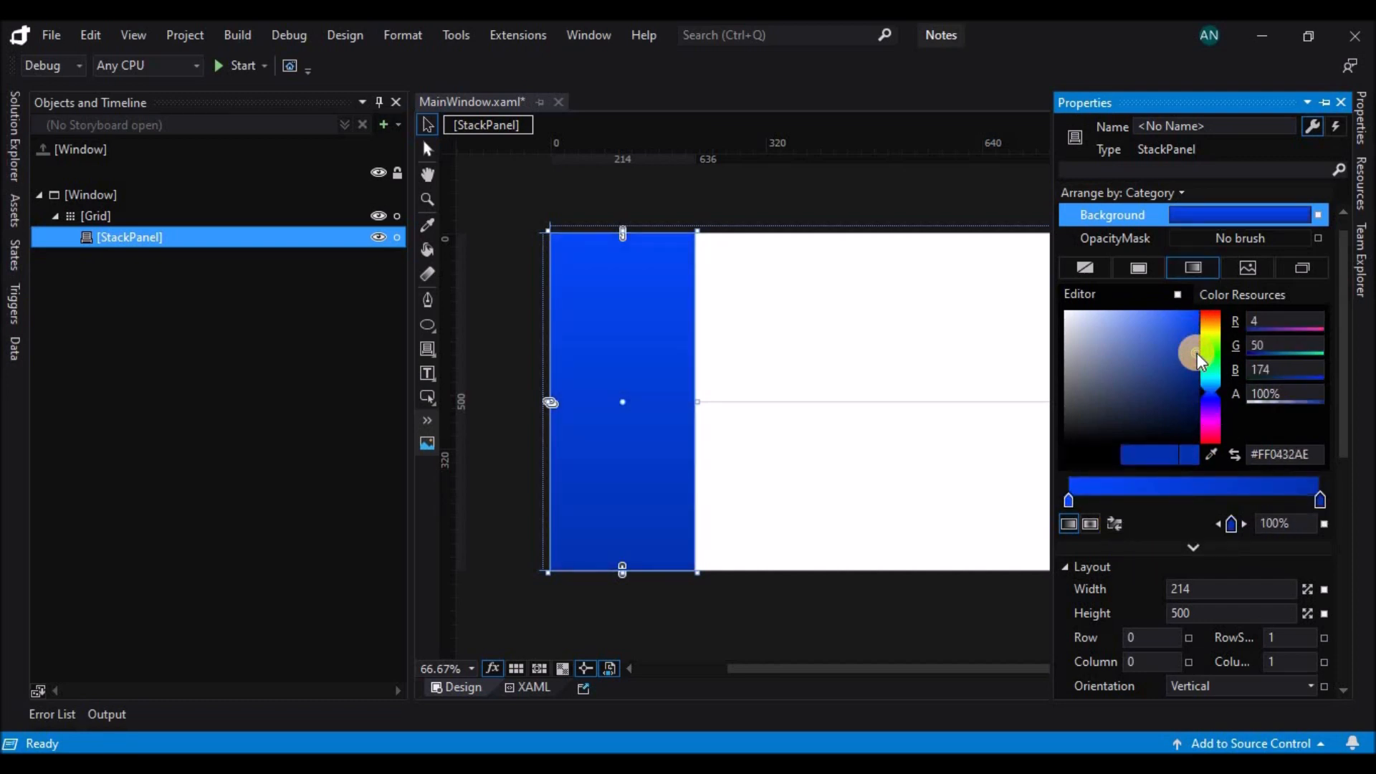
Use the Gradient tool to make the StackPanel's gradient horizontal, with dark blue at the left edge and bright blue at the right.
left_click(427, 274)
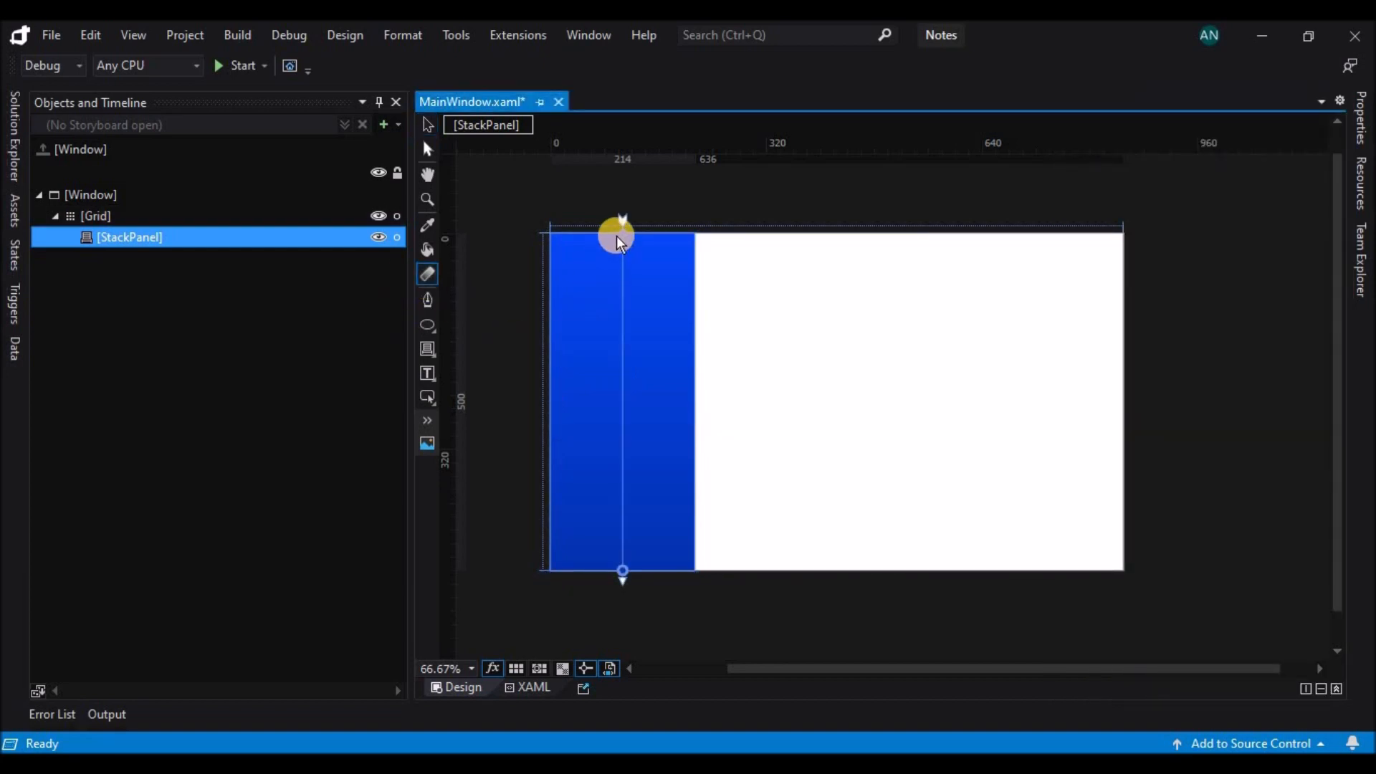
left_click_drag(622, 220, 548, 380)
mouse_move(626, 584)
left_mouse_down()
mouse_move(695, 464)
mouse_move(695, 480)
left_mouse_up()
left_click_drag(608, 489, 689, 405)
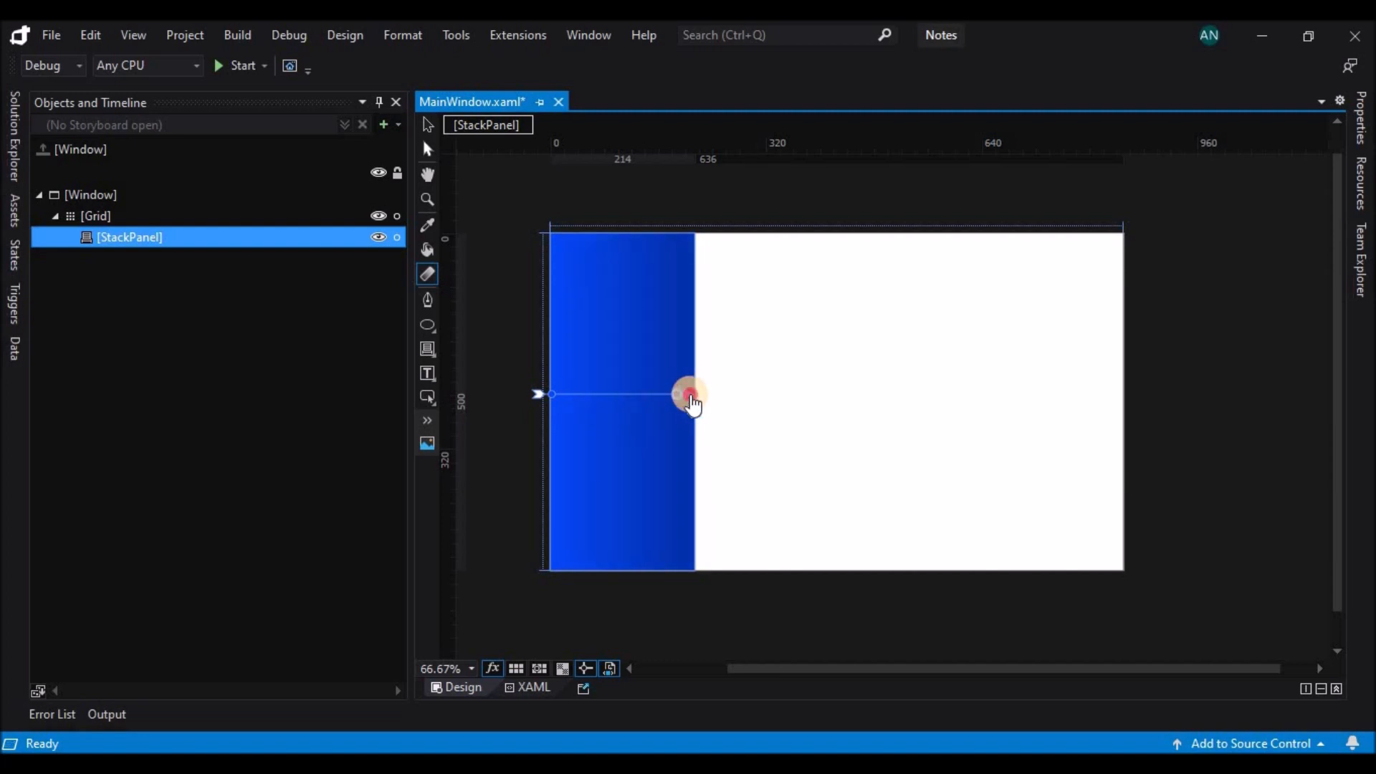
left_click_drag(700, 392, 545, 395)
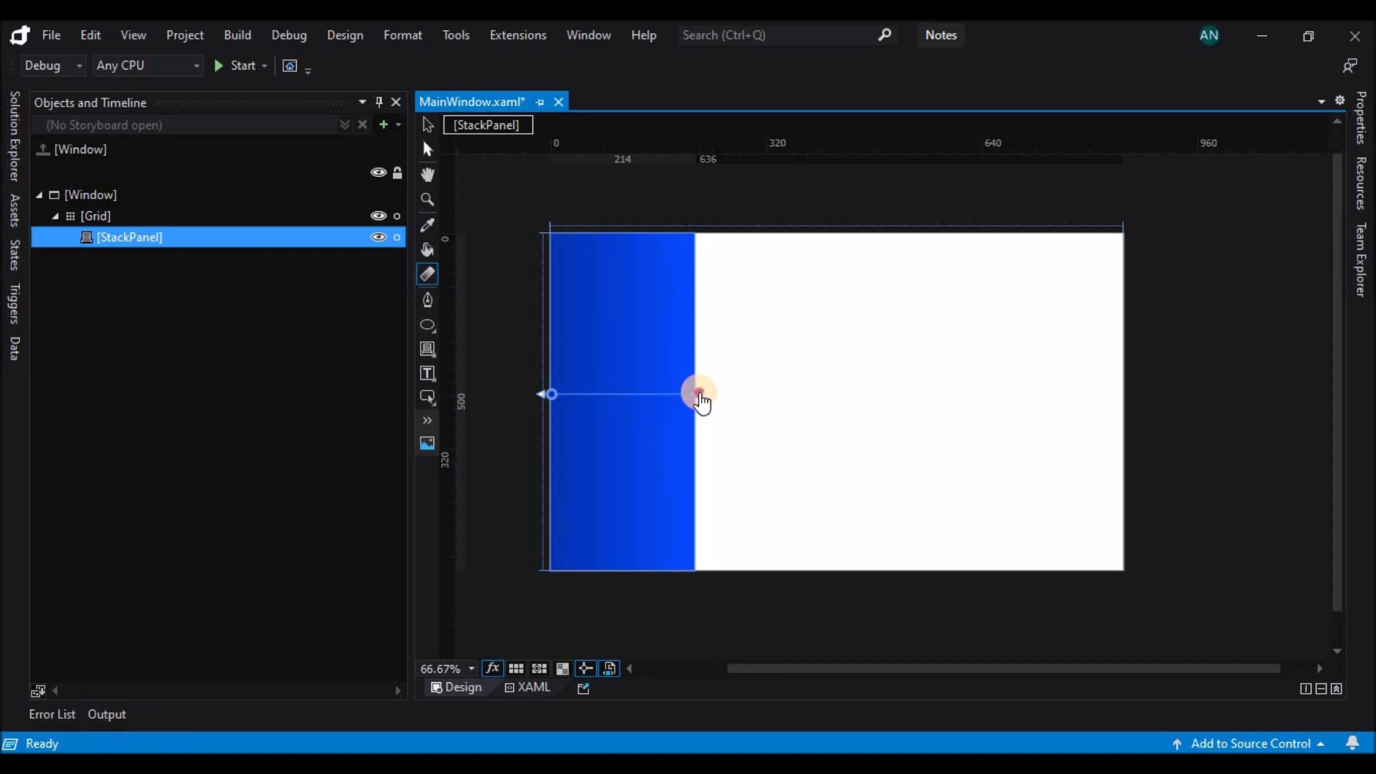
left_click(754, 450)
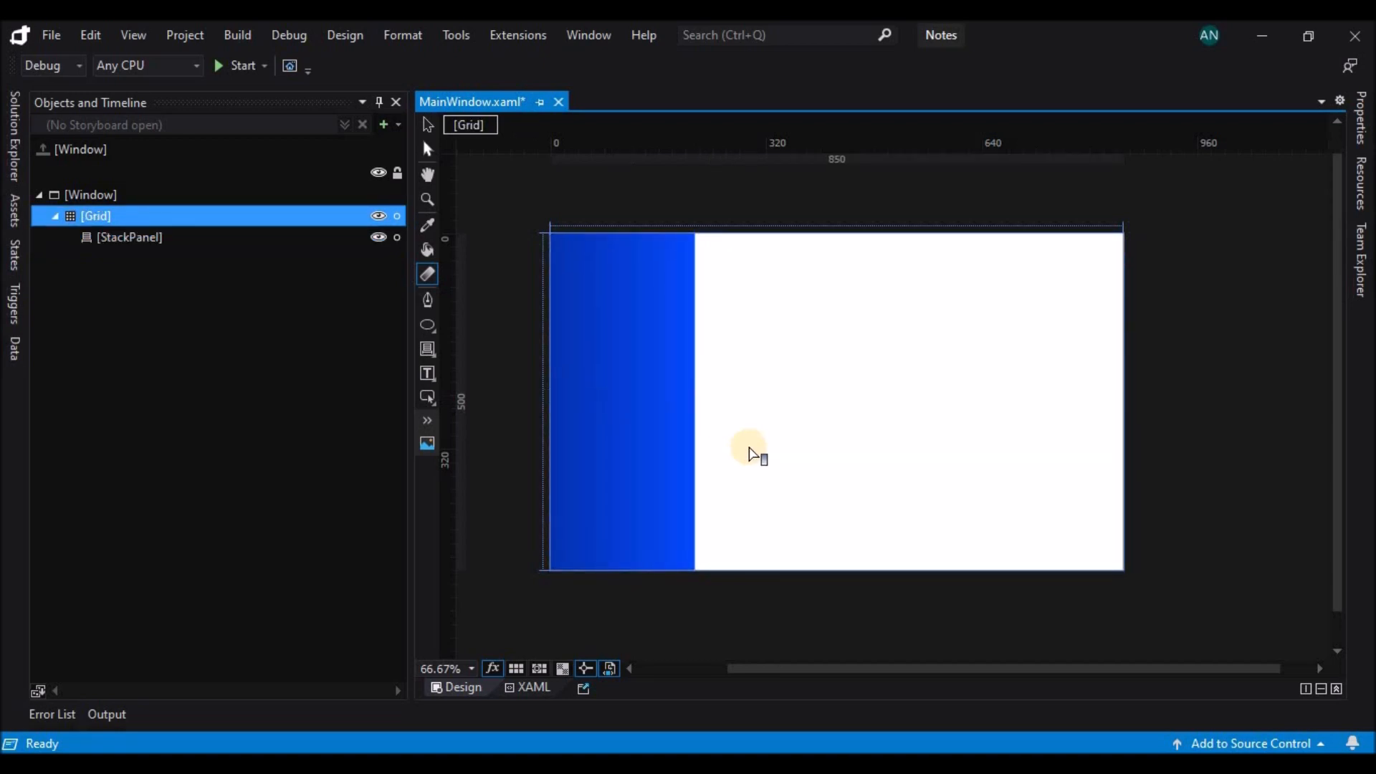
Try adding a Grid with reduced height inside the StackPanel, and undo it.
left_click(246, 237)
left_click_drag(428, 348, 461, 348)
double_click(428, 349)
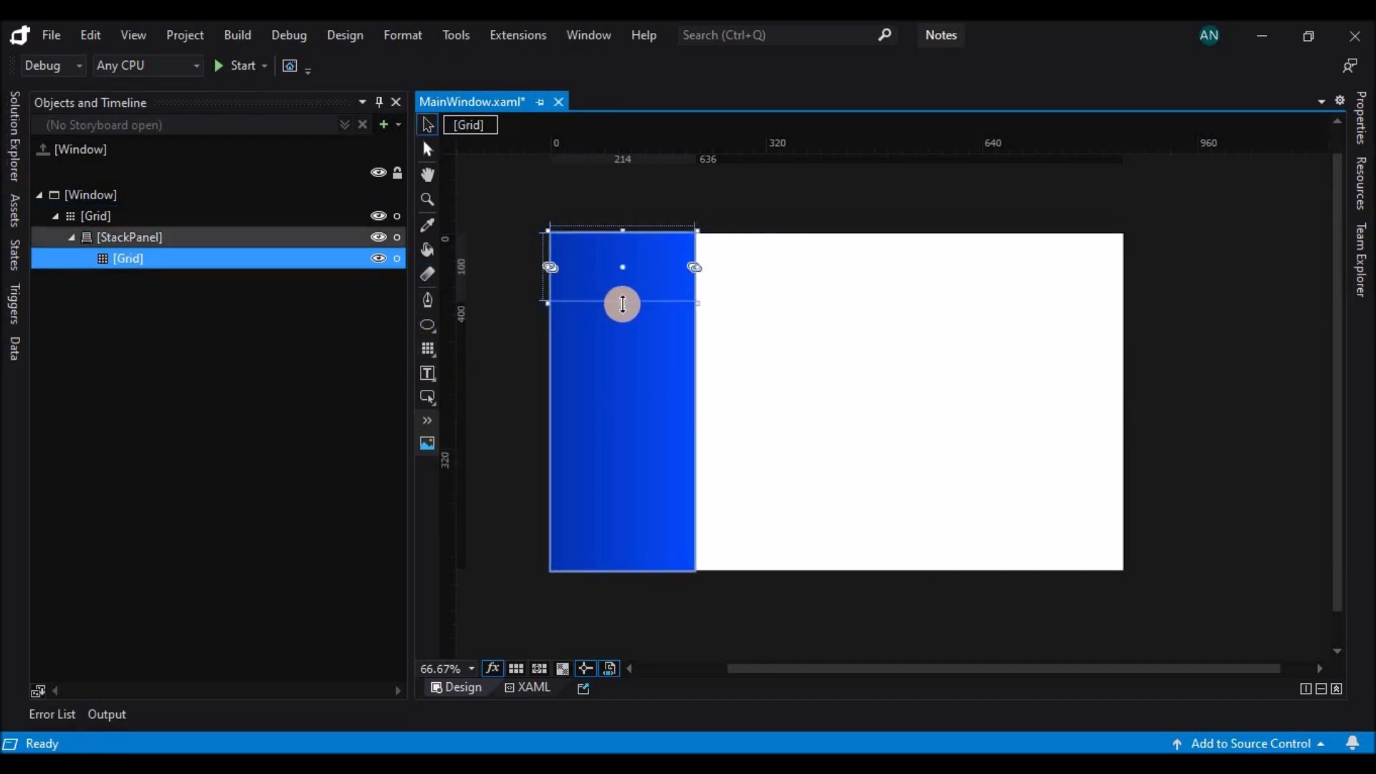
left_click_drag(622, 306, 619, 269)
left_click(703, 386)
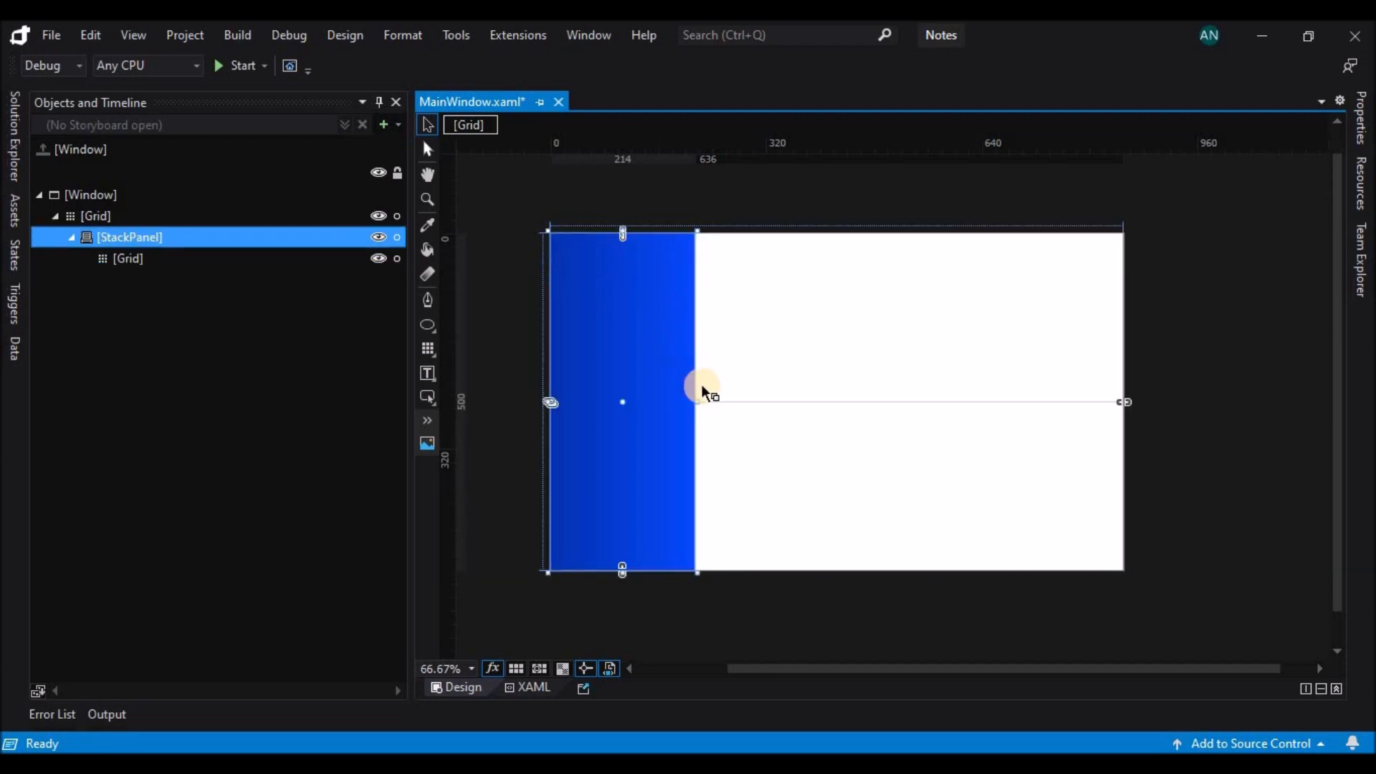
key("ctrl+z")
key("ctrl+z")
Narrow the StackPanel to about 64 and add a Grid about 61 high at its top.
left_click_drag(700, 407, 599, 409)
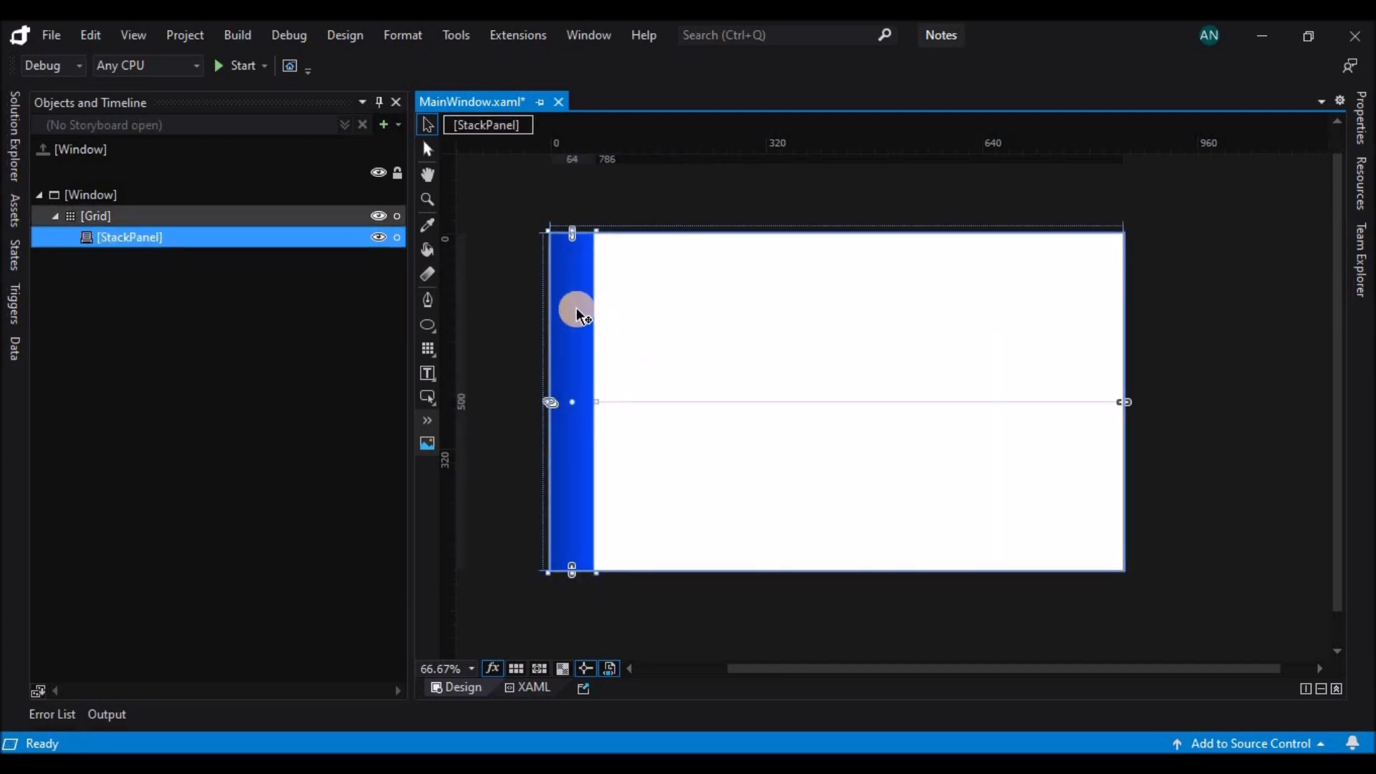
double_click(428, 347)
left_click_drag(571, 298, 573, 277)
left_click(510, 330)
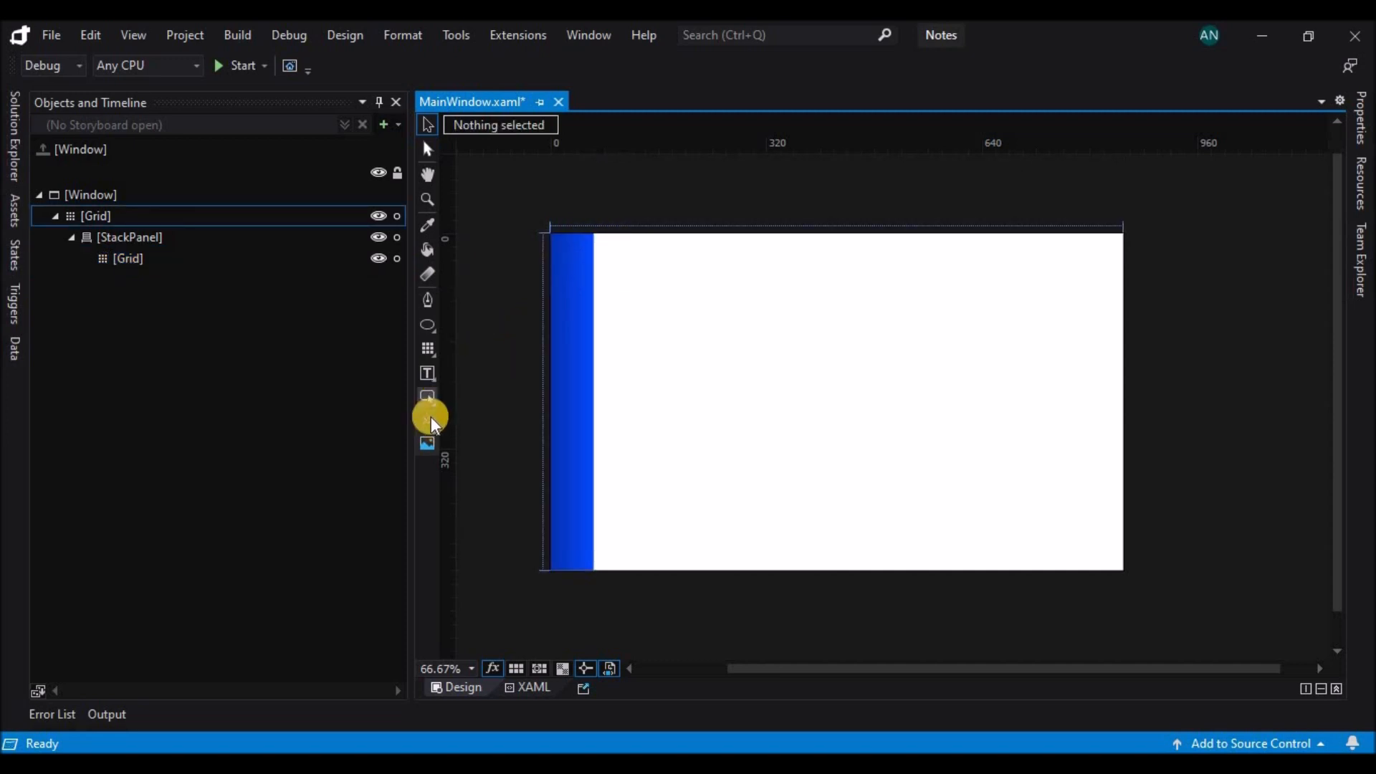
Draw an Image element about 44 by 41 inside the Grid nested in the StackPanel.
left_click(428, 441)
left_click(311, 260)
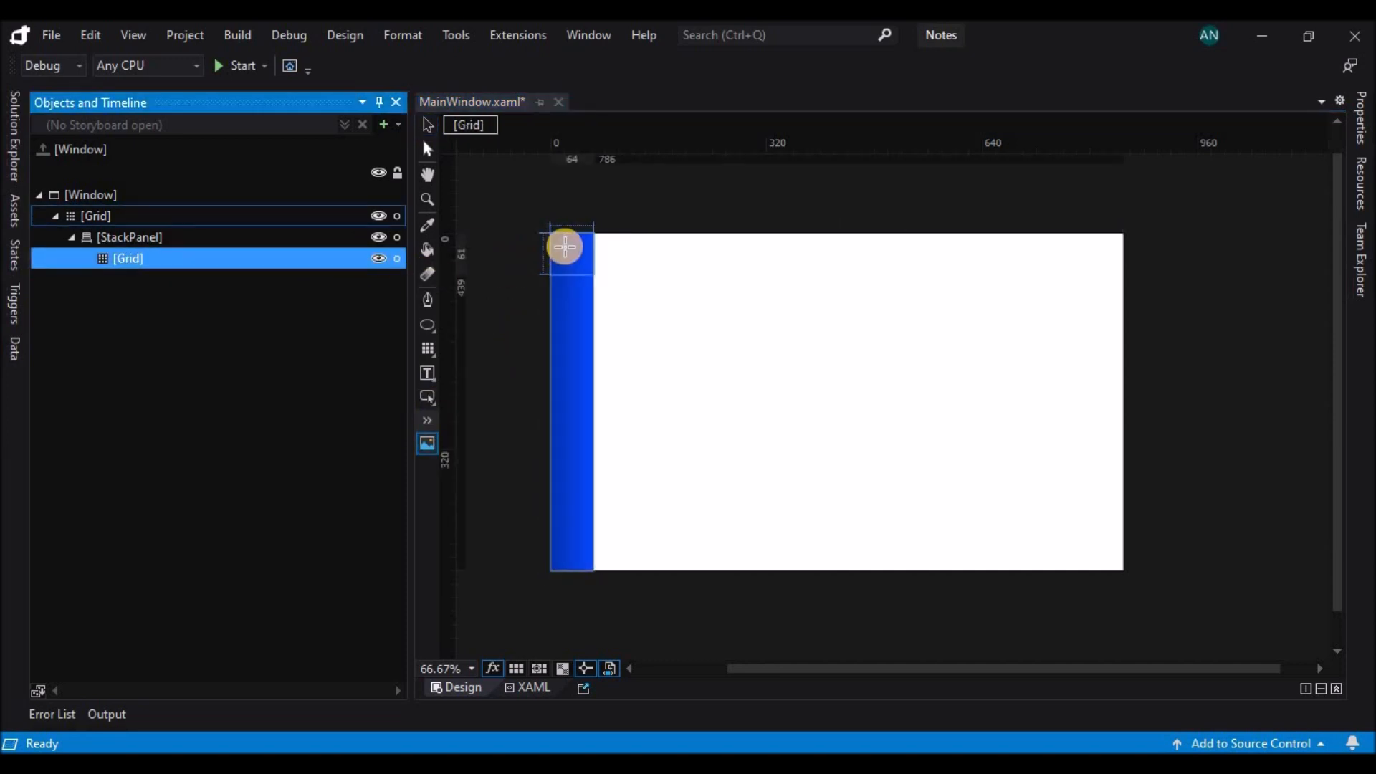
left_click(558, 240)
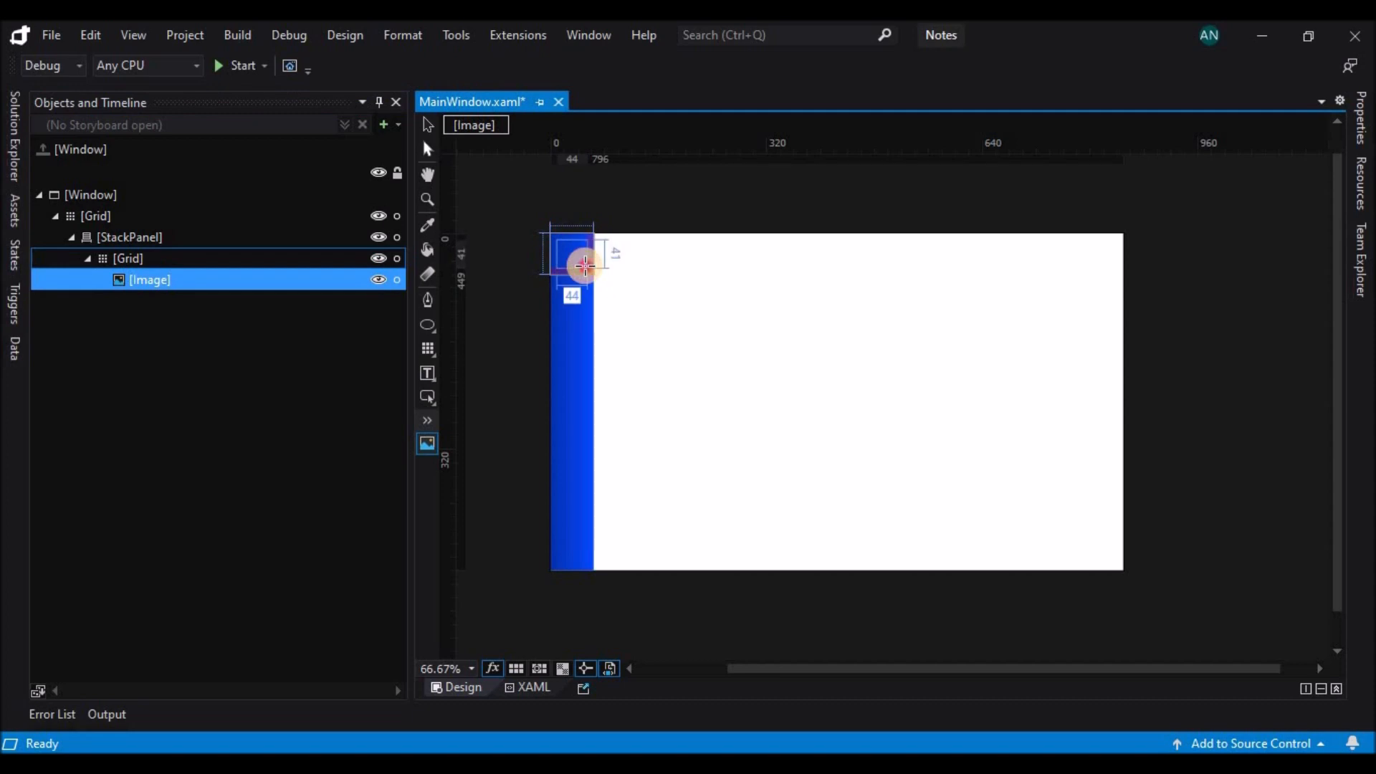
Set the Image's source to the icons8-menu-24 file from the Icons folder.
left_click(1360, 129)
scroll(1302, 523, "down", 1)
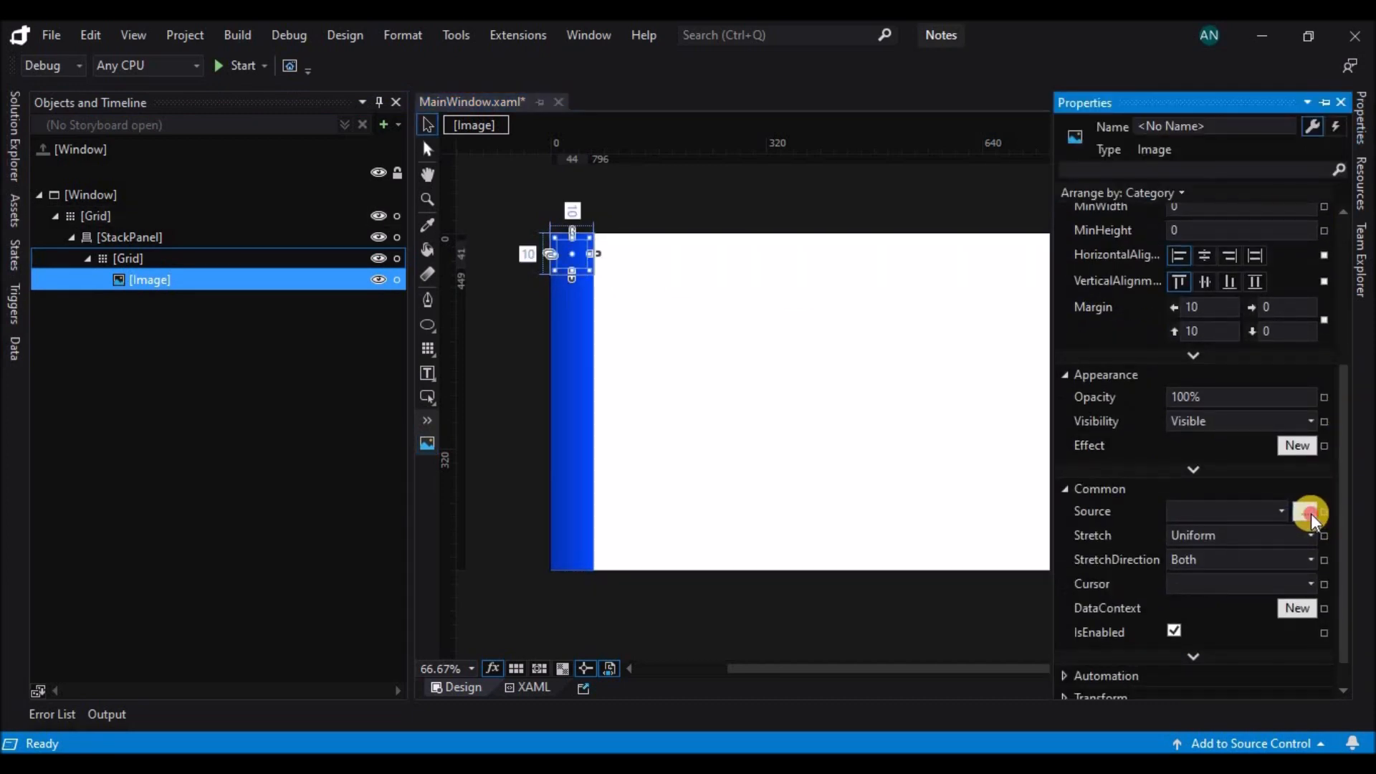
left_click(1304, 511)
scroll(519, 299, "down", 5)
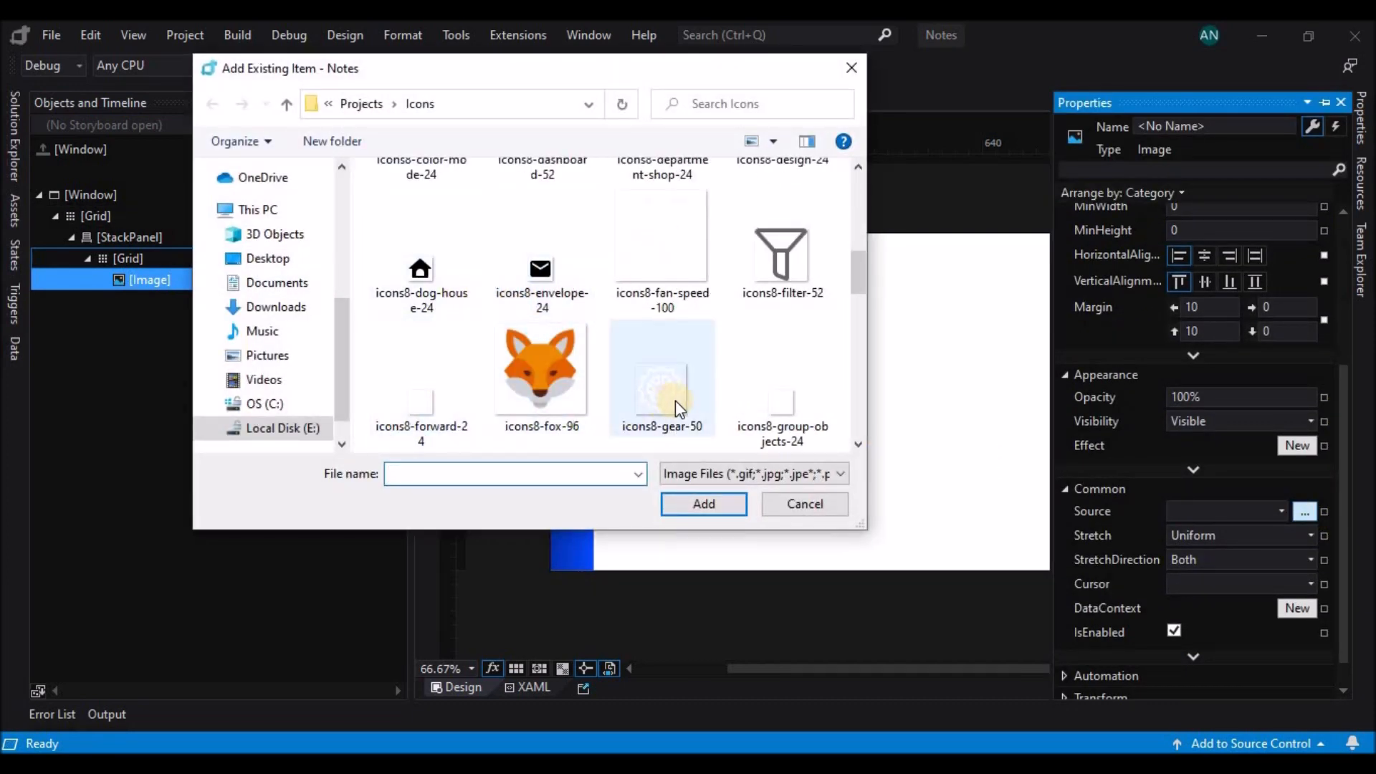
double_click(547, 410)
Resize the menu icon to 30 by 30 and nudge it to the centre of its Grid, about 16 from the left and 14.5 from the top.
scroll(1330, 344, "up", 5)
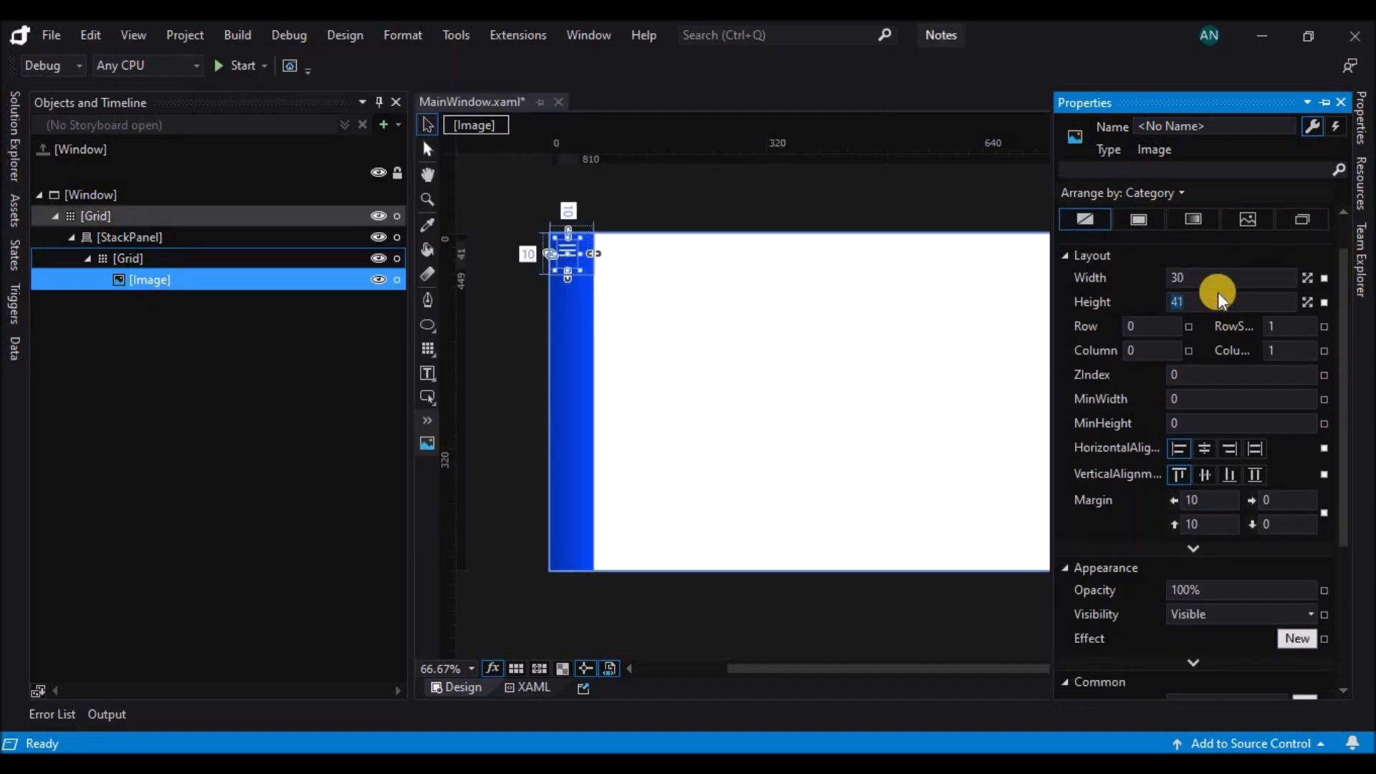
left_click(574, 251)
key("Right")
key("Right")
key("Right")
key("Down")
key("Down")
key("Right")
key("Down")
key("Down")
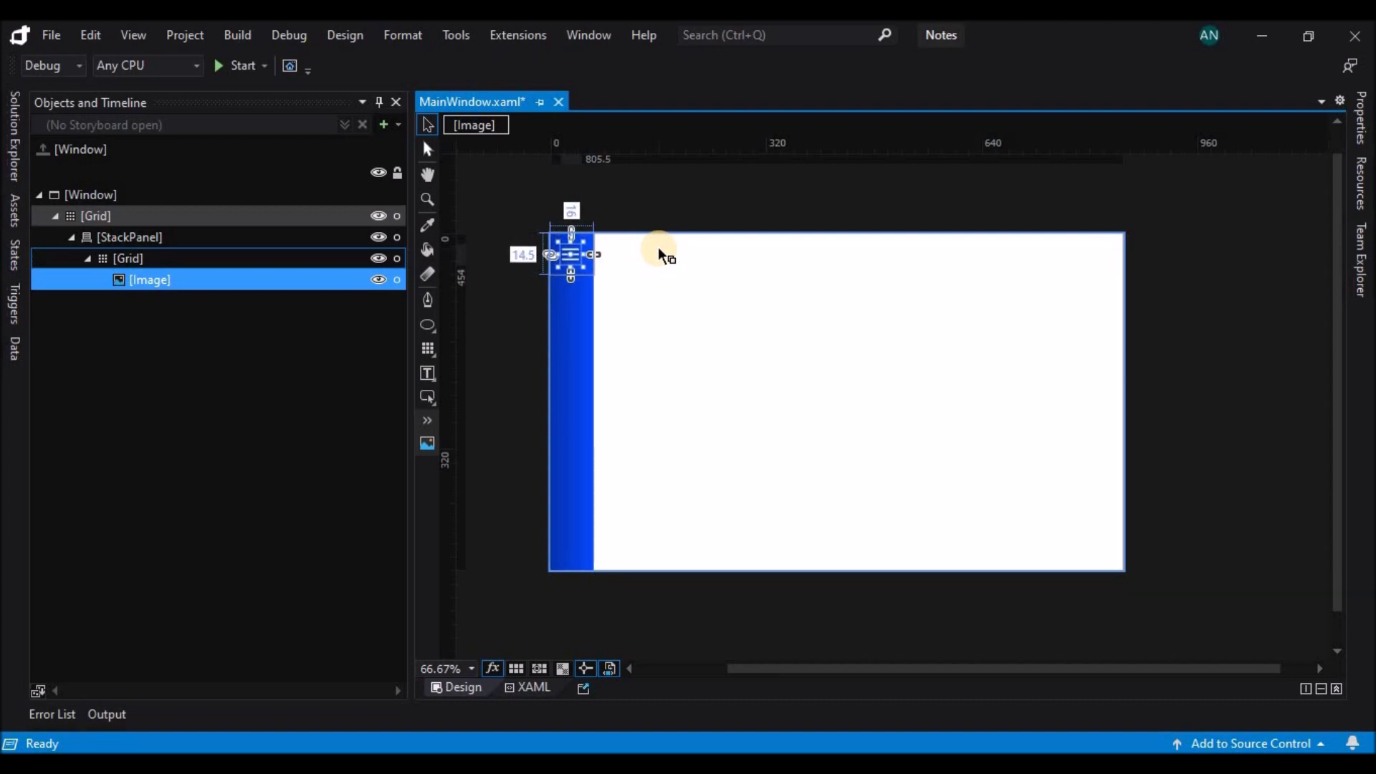
left_click(651, 208)
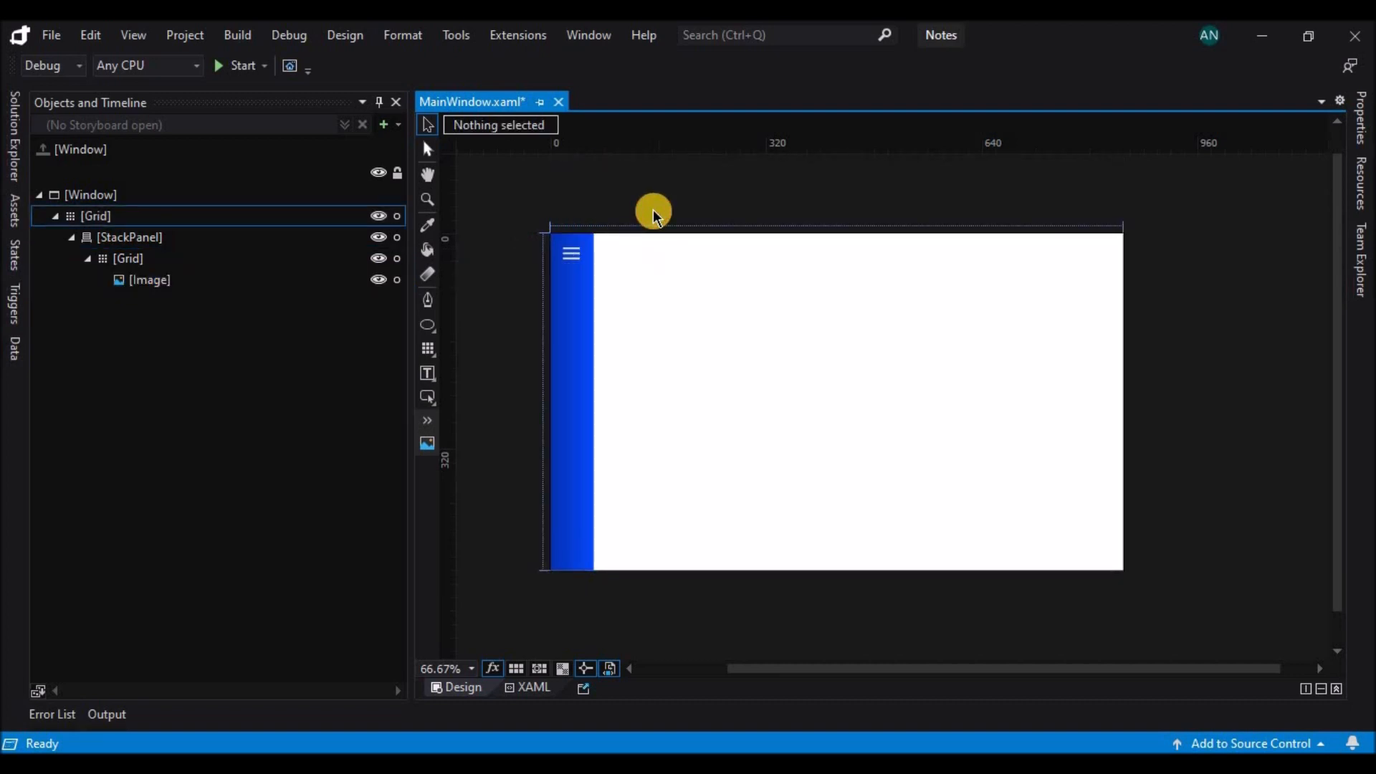
Duplicate the menu icon's Grid within the StackPanel and set the copy's top margin to 10.
left_click(576, 272)
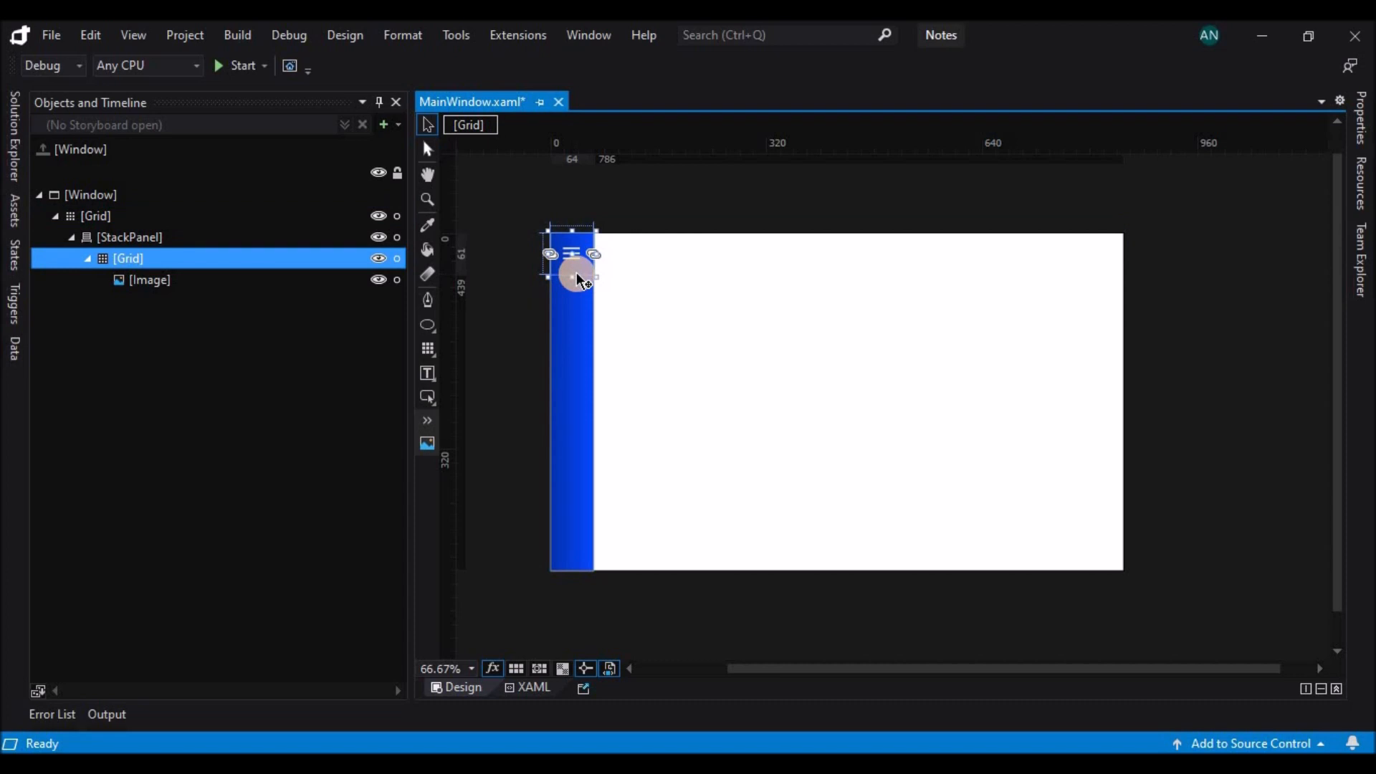
key("ctrl+c")
key("ctrl+v")
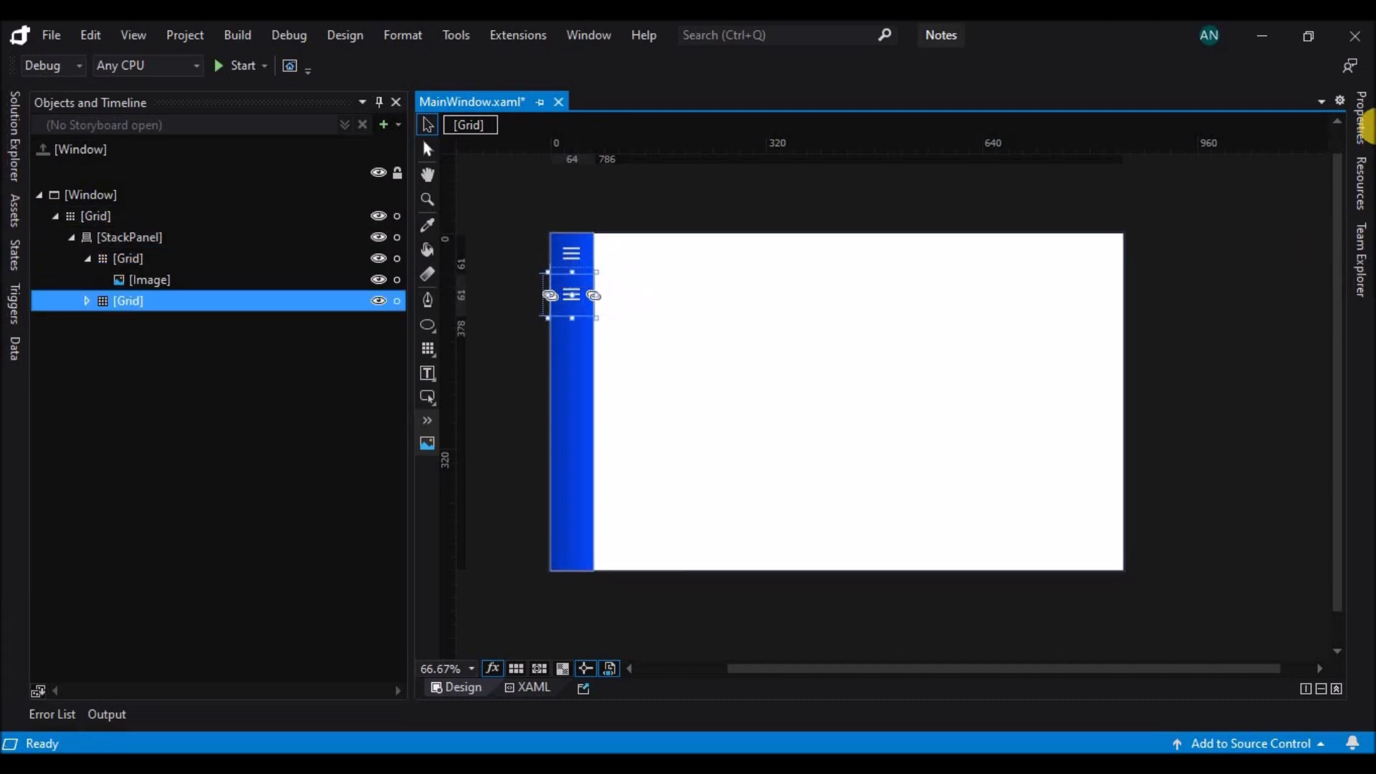
left_click(1362, 133)
left_click(1220, 551)
type("10")
key("Return")
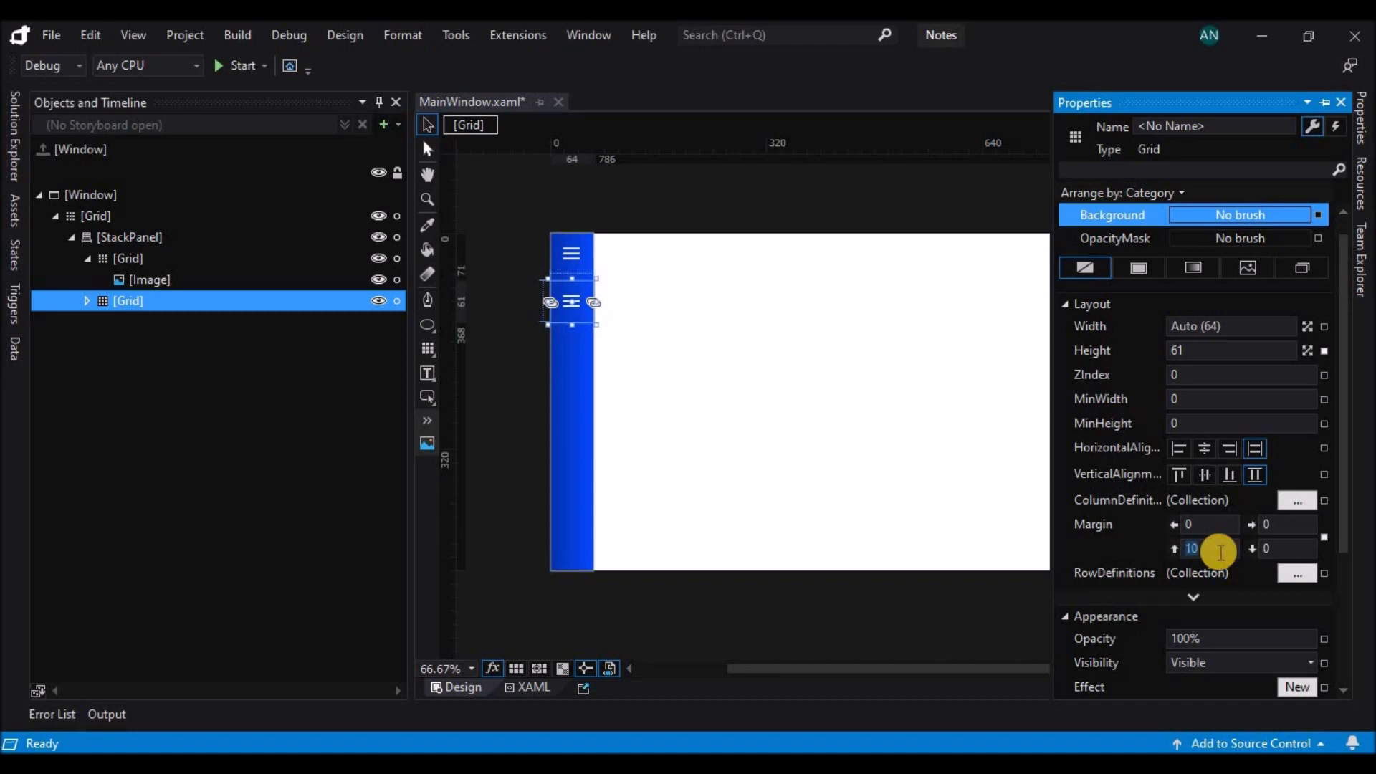
Replace the source of the copied Grid's image with the icons8-categorize icon.
left_click_drag(1346, 334, 1348, 383)
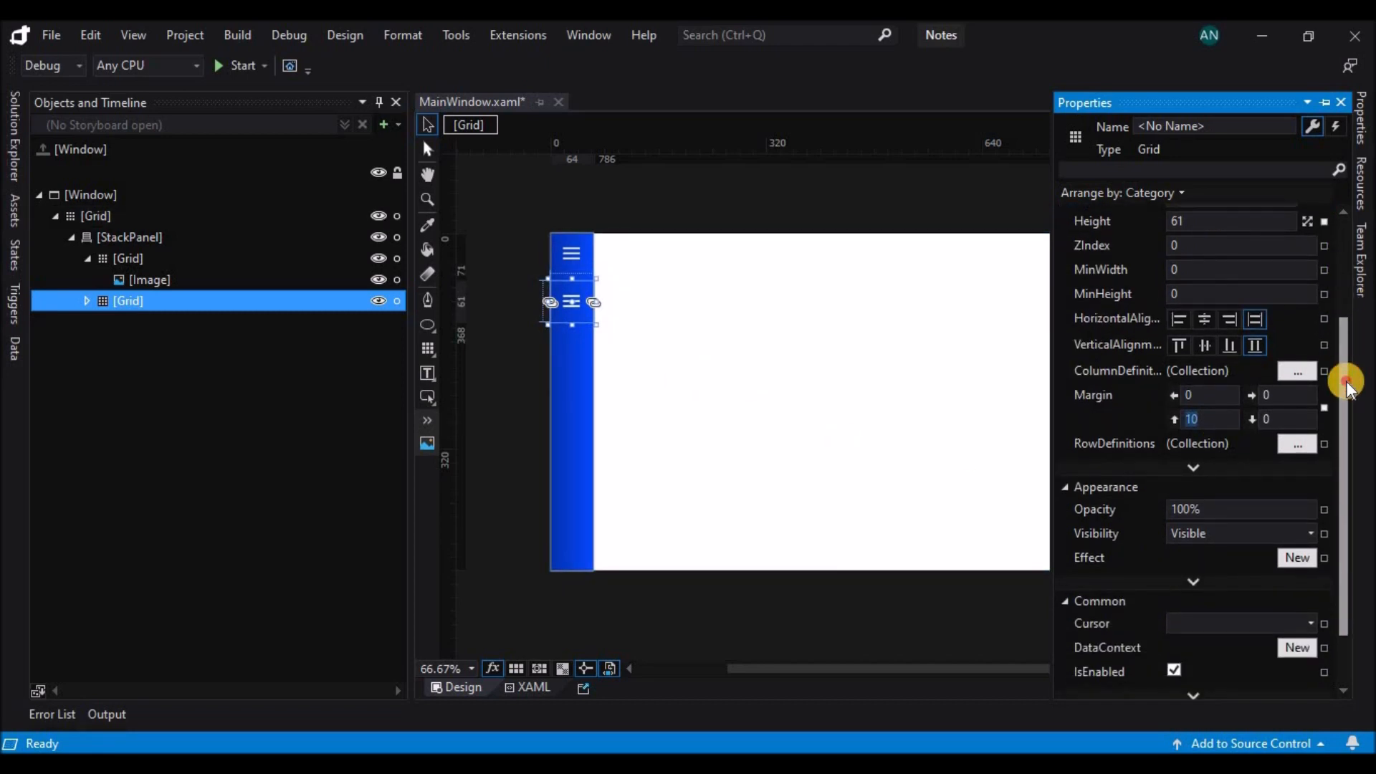
double_click(575, 303)
left_click(1362, 122)
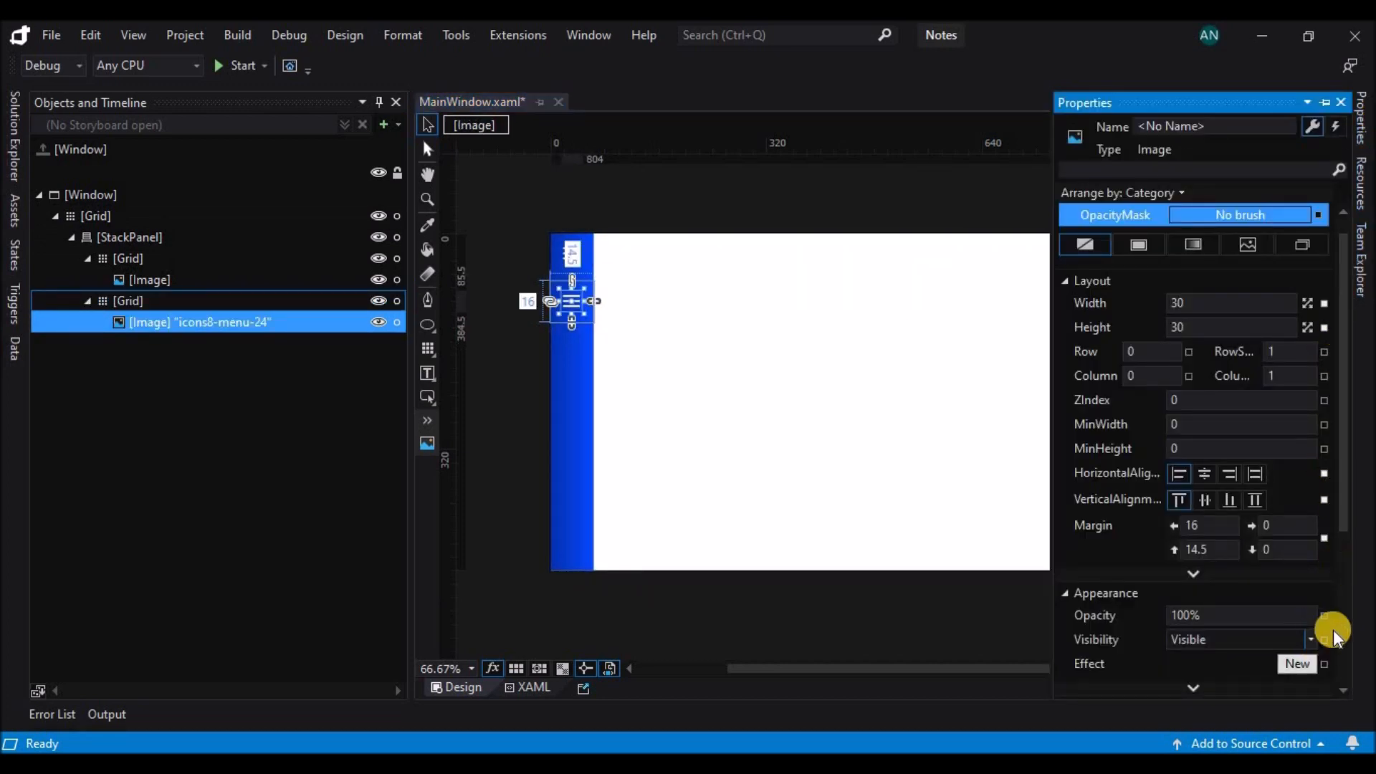
scroll(1326, 631, "down", 3)
left_click(1305, 633)
double_click(422, 390)
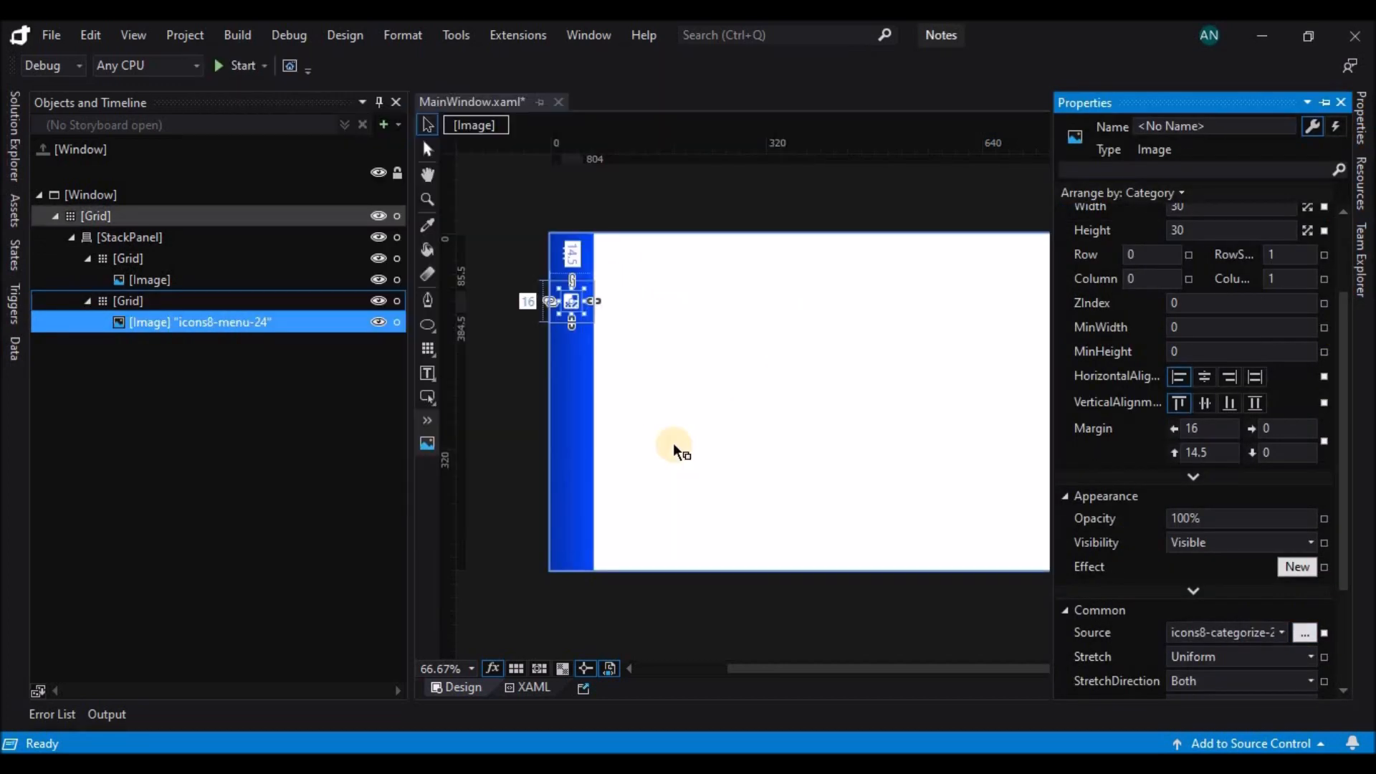
Extend the second Grid down to near the bottom of the StackPanel and select its icon image.
left_click(256, 304)
left_click_drag(572, 324, 577, 529)
left_click(571, 305)
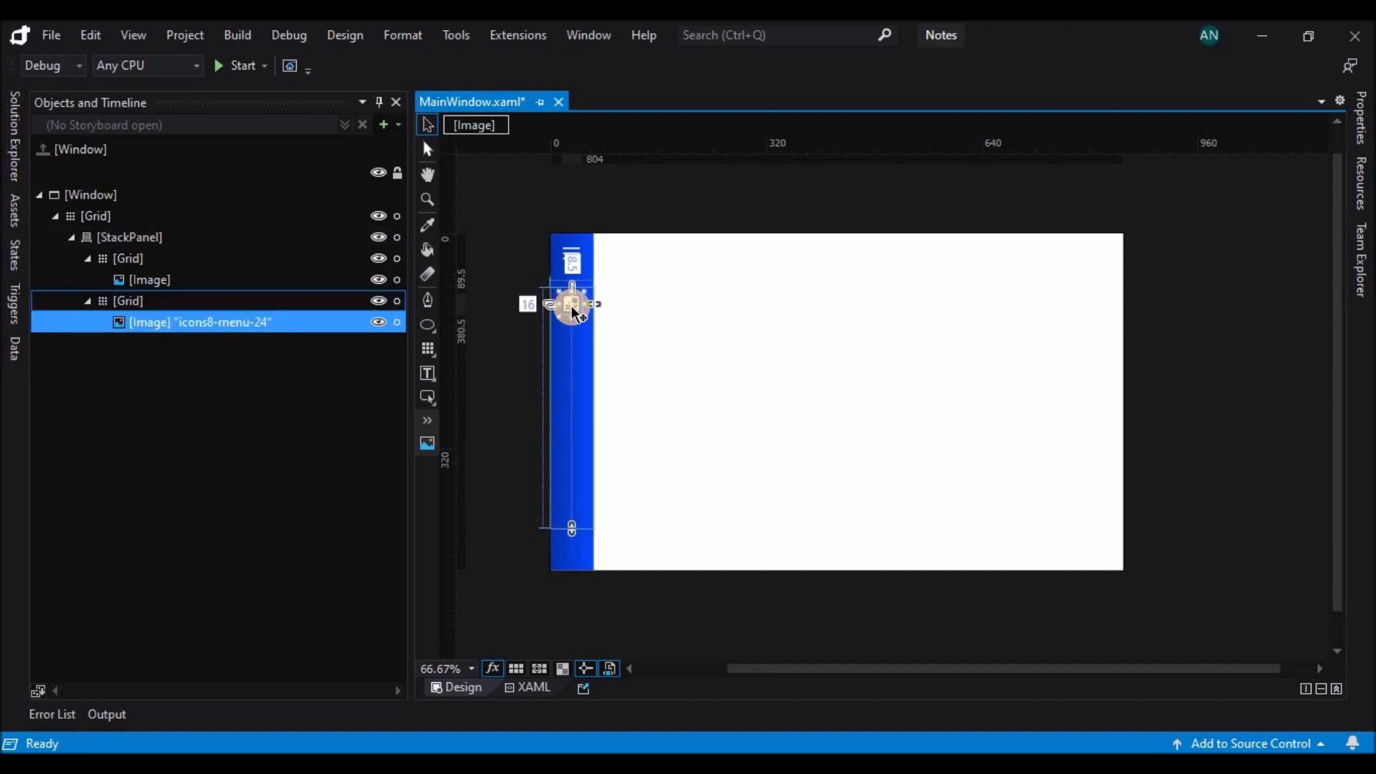
Duplicate the category icon within the second Grid and nudge the copy straight down to a top margin of 53.5.
left_click_drag(574, 310, 572, 315)
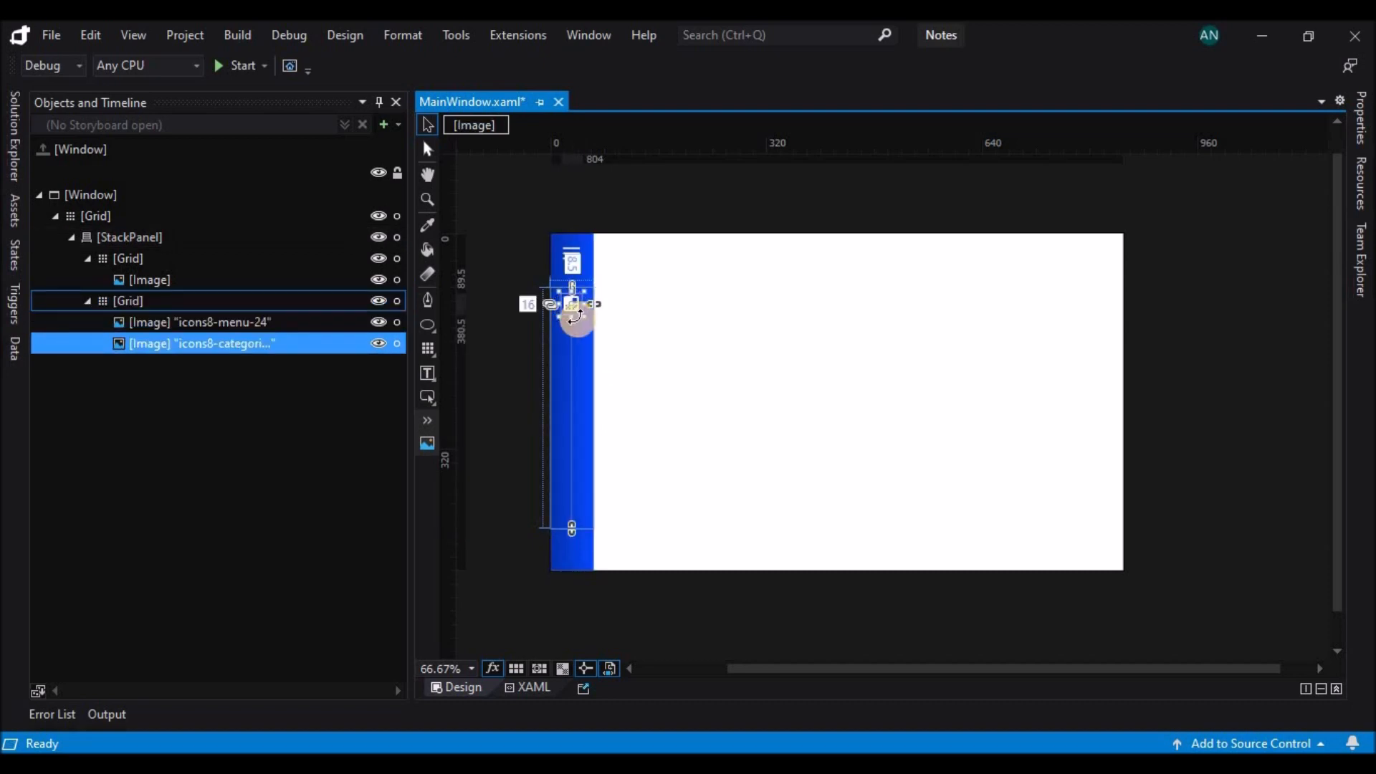
key("Down")
key("Down")
key("Down")
key("Down")
key("Down")
key("Down")
key("Down")
key("Down")
key("Down")
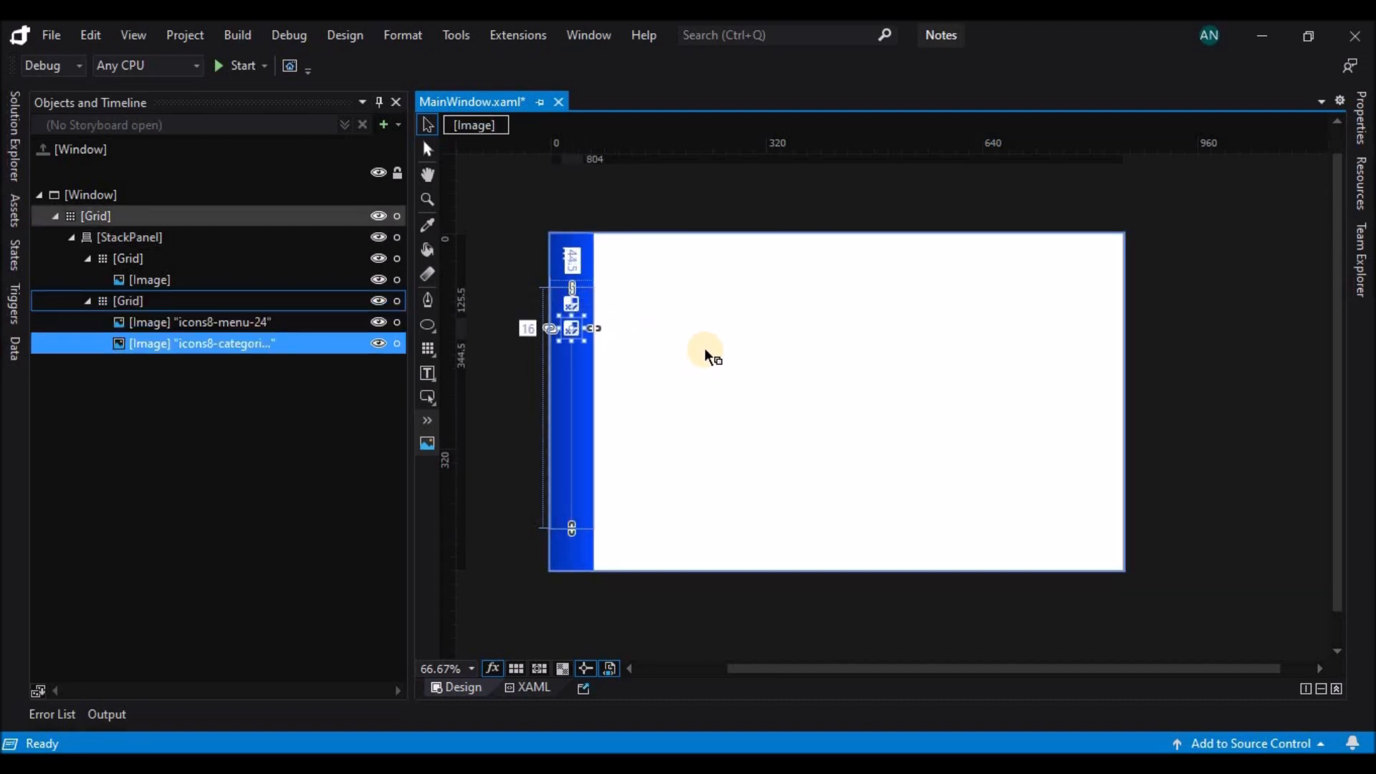
key("Down")
key("Down")
key("Down")
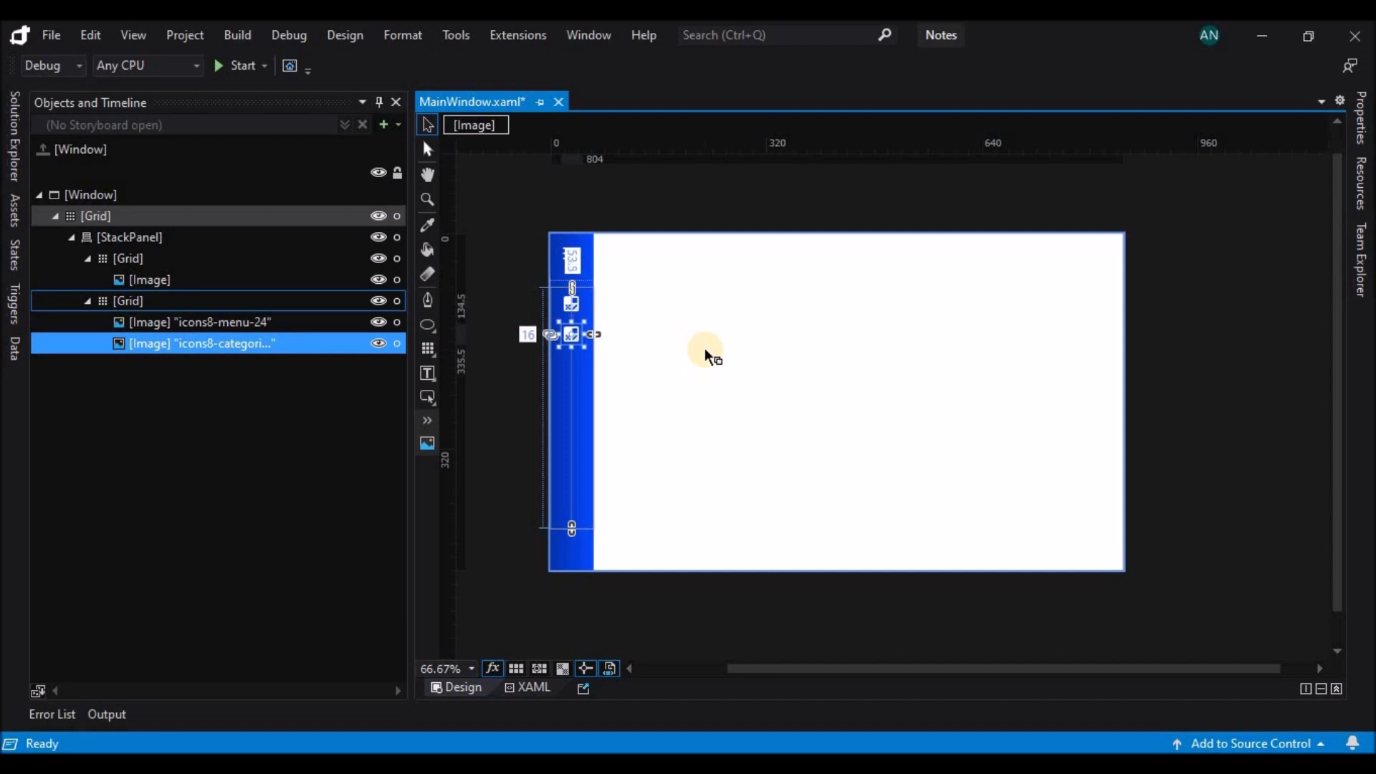
Duplicate the second category icon and nudge the new copy down to a top margin of 89.5.
key("ctrl+c")
key("ctrl+v")
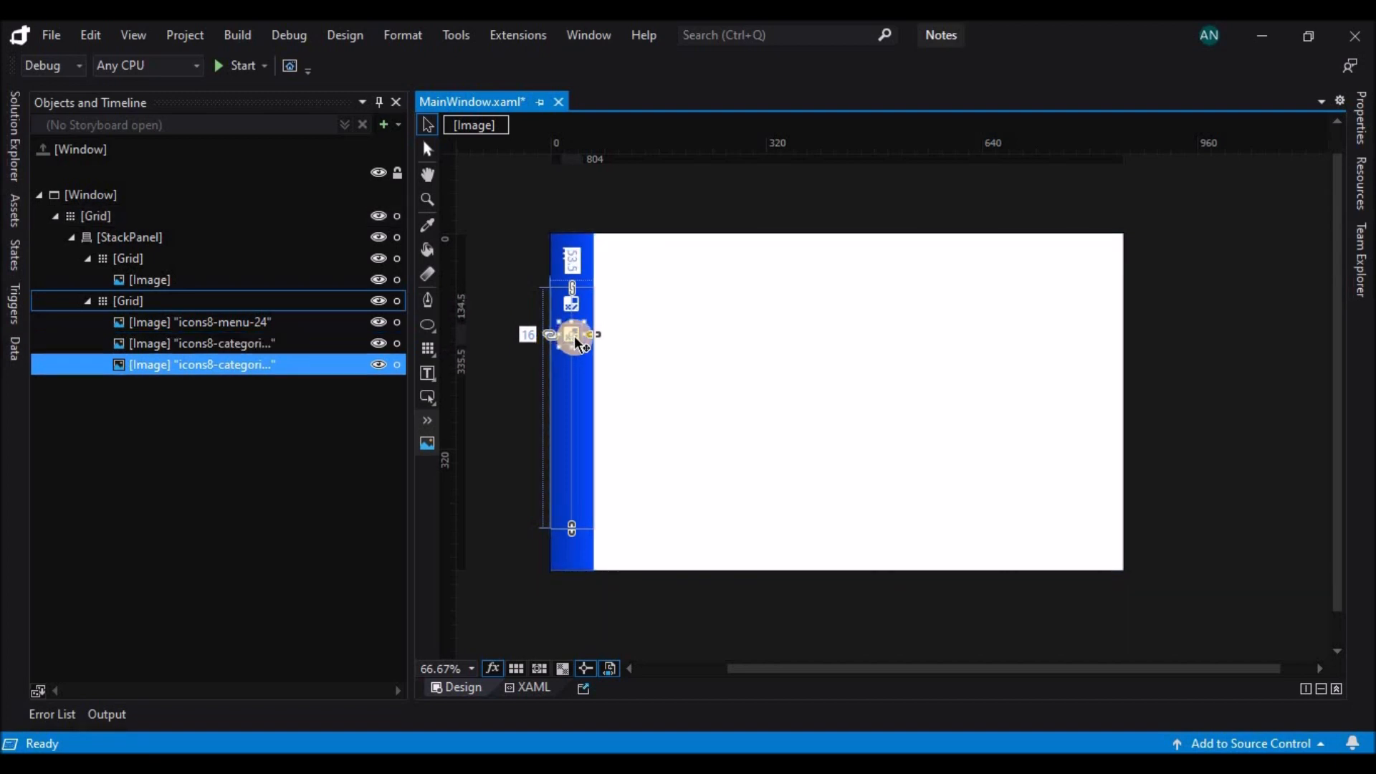
key("Down")
key("Down")
key("Down")
key("Down")
key("Down")
key("Down")
key("Down")
key("Down")
key("Down")
key("Down")
key("Down")
key("Down")
key("Down")
key("Down")
key("Down")
key("Down")
key("Down")
key("Down")
key("Down")
key("Down")
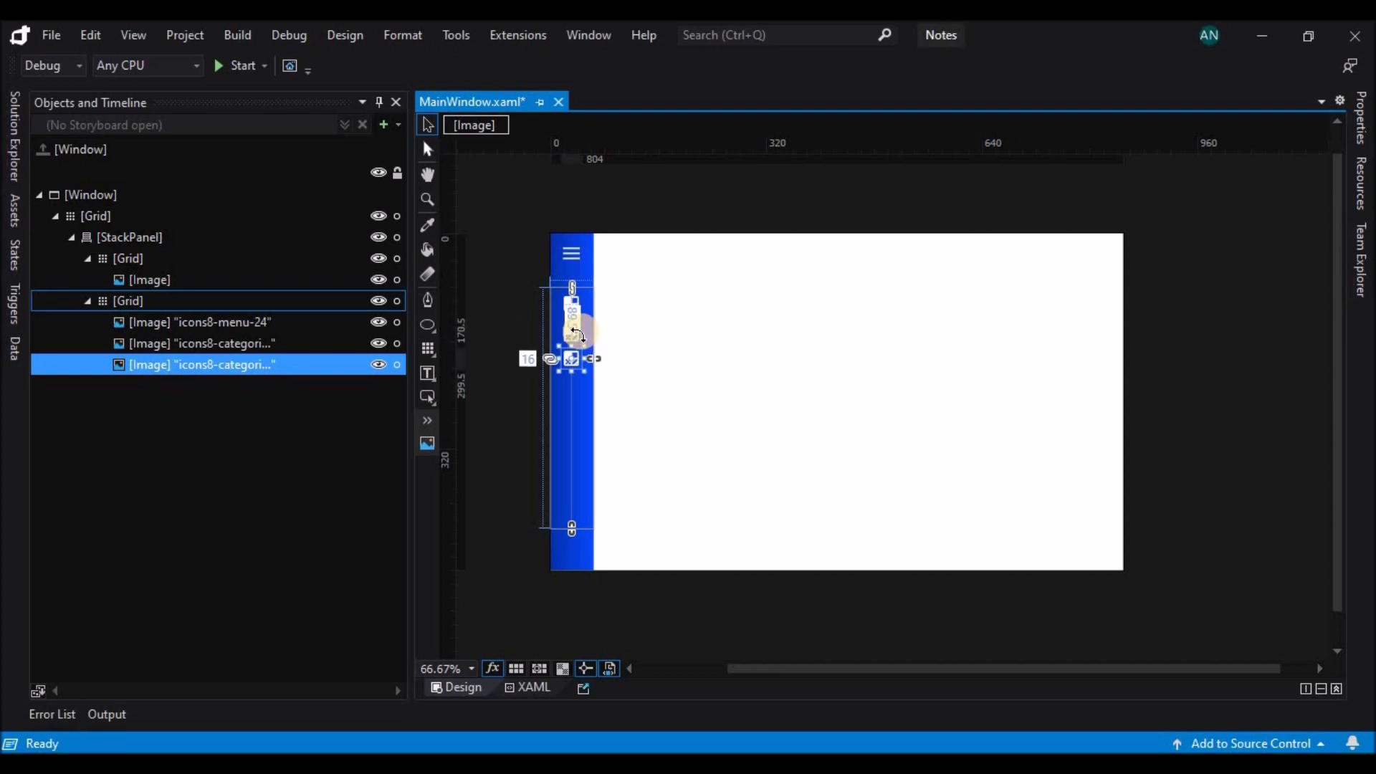
Duplicate the two lower category icons together and nudge the pair down to top margins of 125.5 and 161.5.
left_click(259, 348)
left_click(260, 359, "ctrl")
key("ctrl+c")
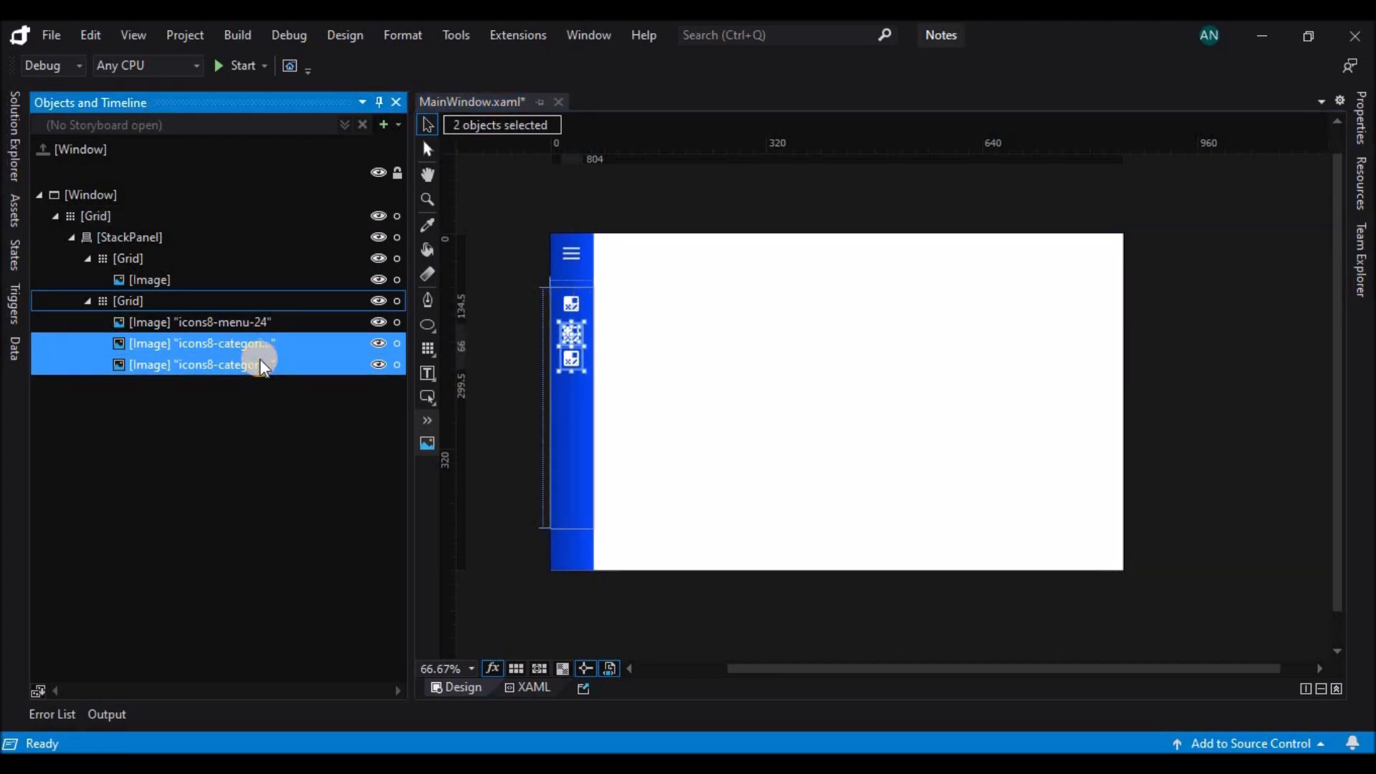
key("ctrl+v")
key("Down")
key("Down")
key("Down")
key("Down")
key("Down")
key("Down")
key("Down")
key("Down")
key("Down")
key("Down")
key("Down")
key("Down")
key("Down")
key("Down")
key("Down")
key("Down")
key("Down")
key("Down")
key("Down")
key("Down")
key("Down")
key("Down")
key("Down")
key("Down")
key("Down")
key("Down")
key("Down")
key("Down")
key("Down")
key("Down")
key("Down")
key("Down")
key("Down")
key("Down")
key("Down")
key("Down")
key("Down")
key("Down")
key("Down")
key("Down")
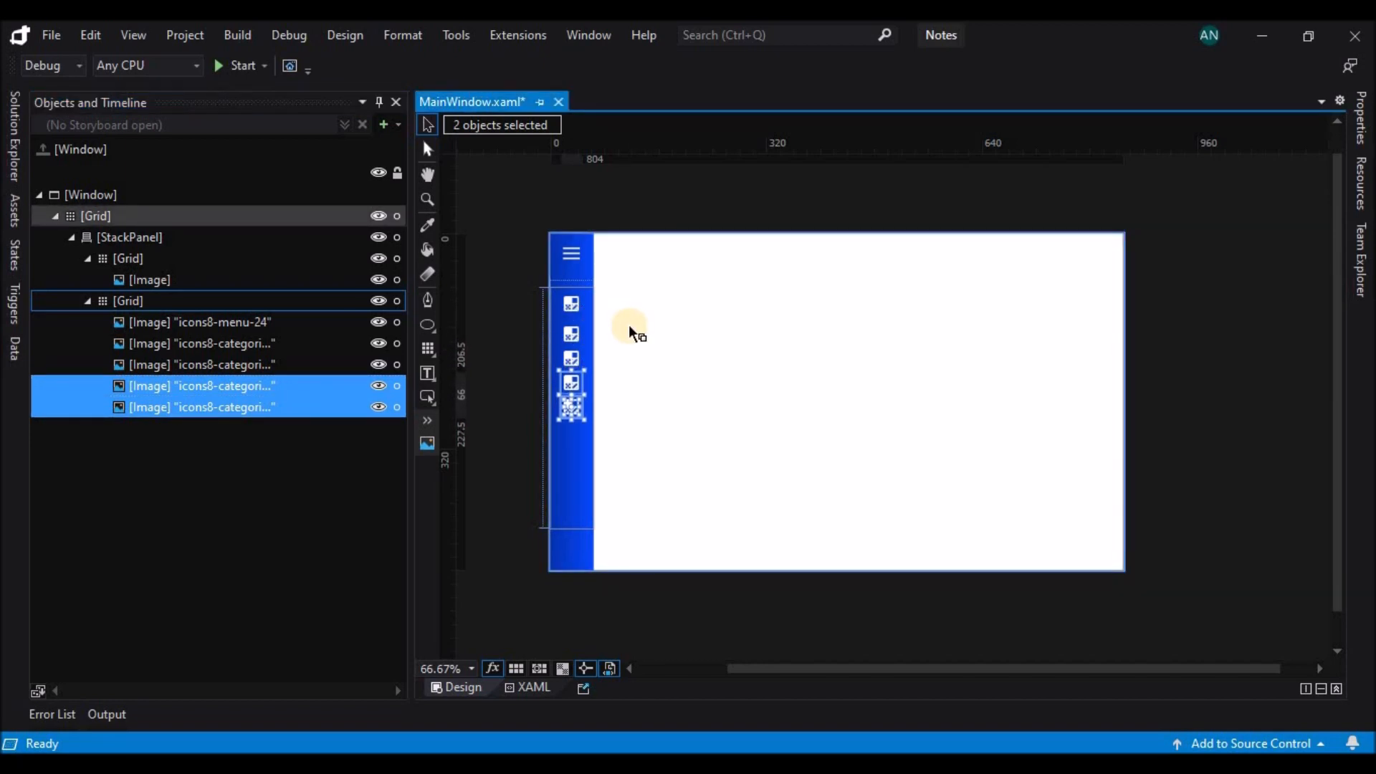
Paste another pair of category icons and nudge it below the others, to top margins of 197.5 and 233.5.
key("ctrl+v")
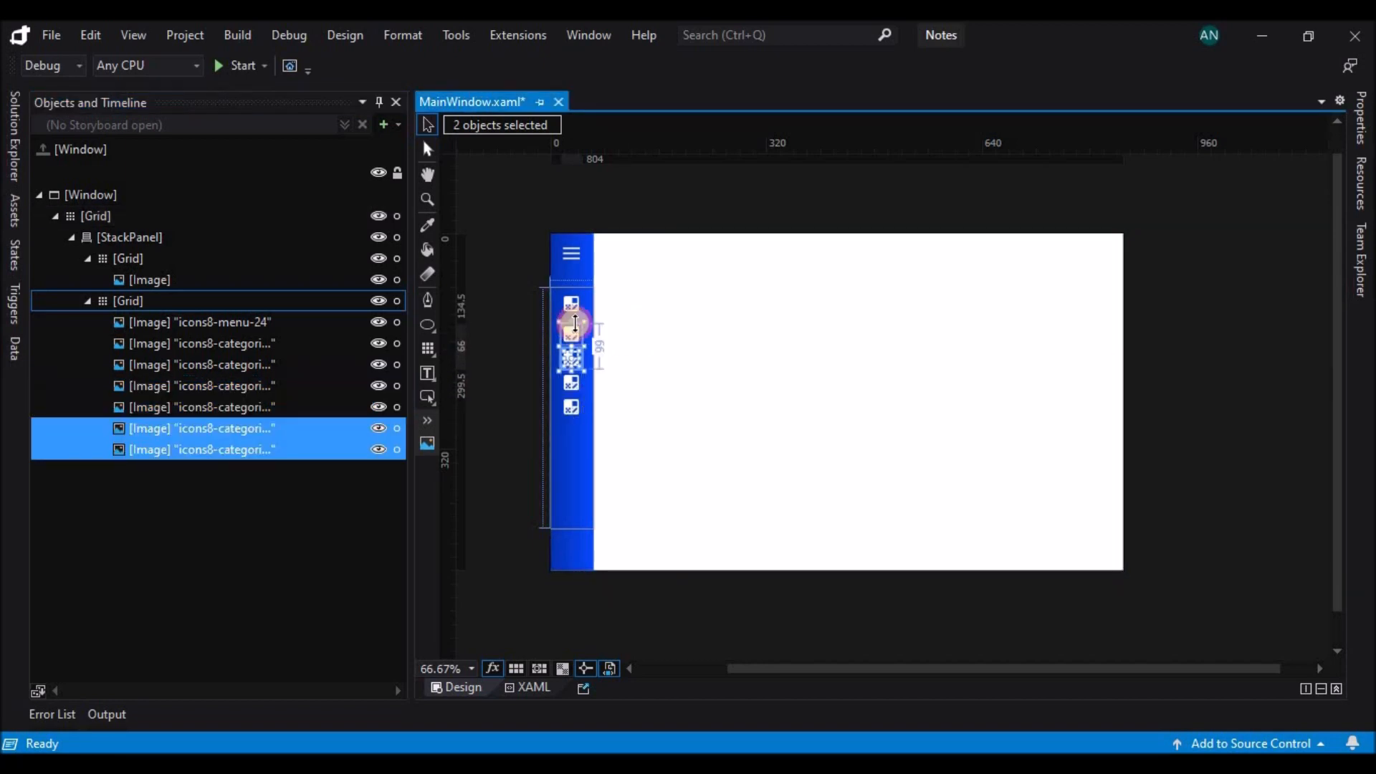
key("Down")
key("Down")
key("Down")
key("Down")
key("Down")
key("Down")
key("Down")
key("Down")
key("Down")
key("Down")
key("Down")
key("Down")
key("Down")
key("Down")
key("Down")
key("Down")
key("Down")
key("Down")
key("Down")
key("Down")
key("Down")
key("Down")
key("Down")
key("Down")
key("Down")
key("Down")
key("Down")
key("Down")
key("Down")
key("Down")
key("Down")
key("Down")
key("Down")
key("Down")
key("Down")
key("Down")
key("Down")
key("Down")
key("Down")
key("Down")
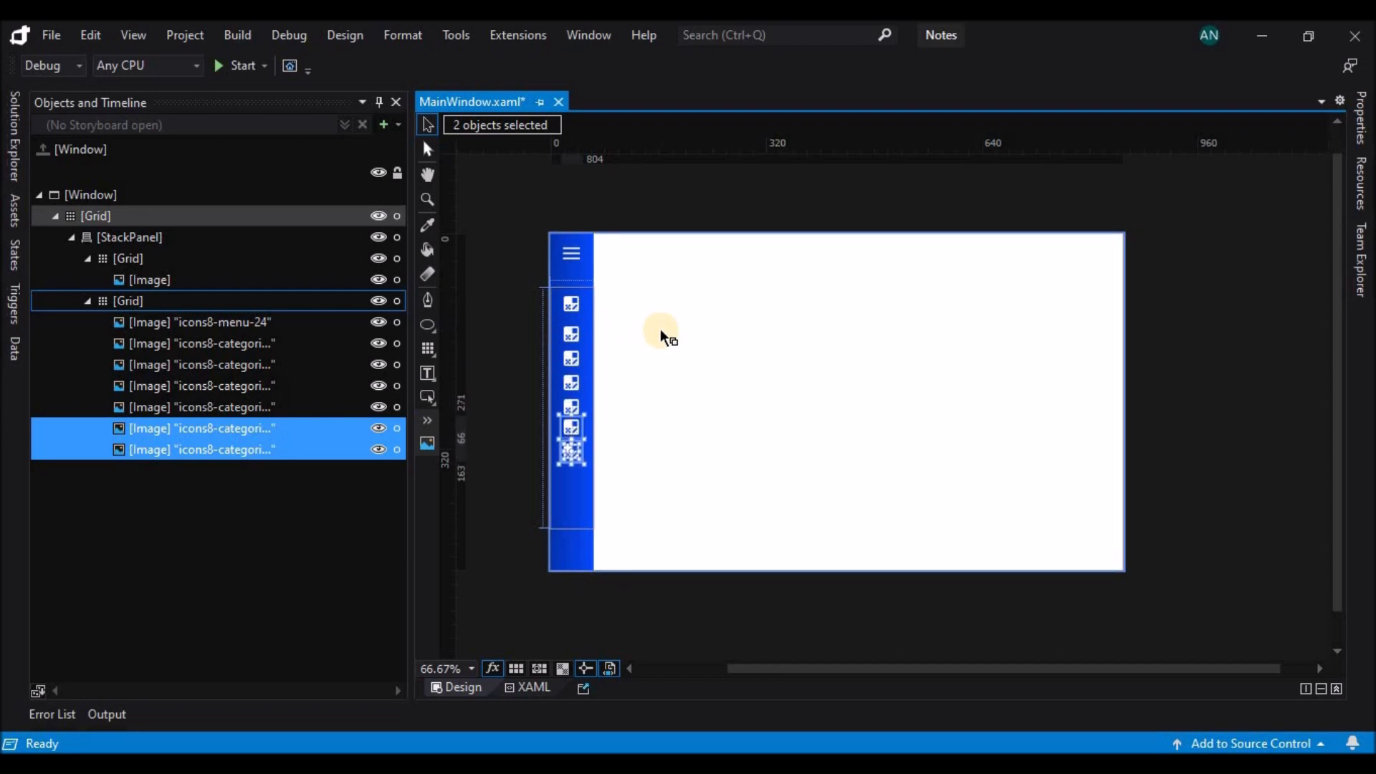
Shrink the second Grid to a height of 44.5 so it encloses only its first icon.
left_click(573, 334)
left_click(273, 304)
left_click_drag(579, 541, 596, 471)
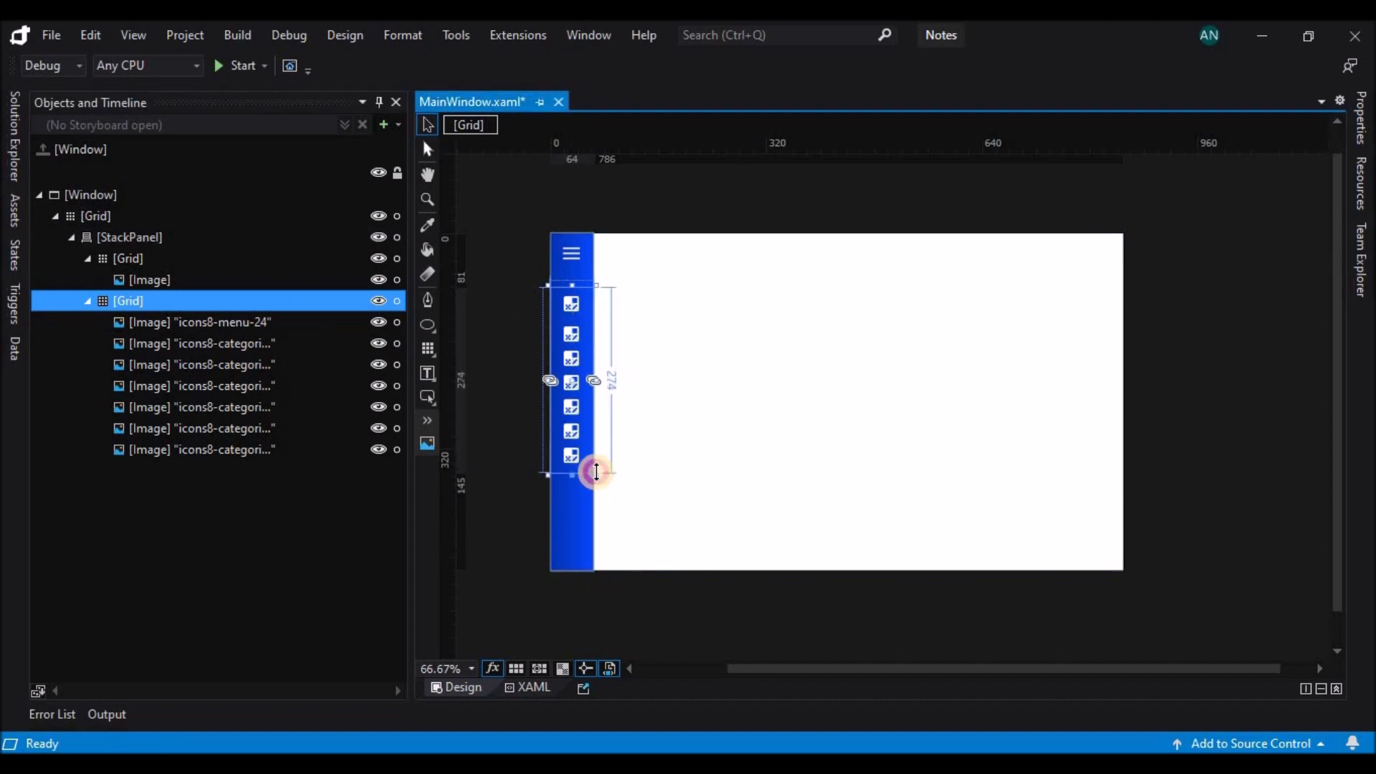
left_click_drag(604, 371, 618, 316)
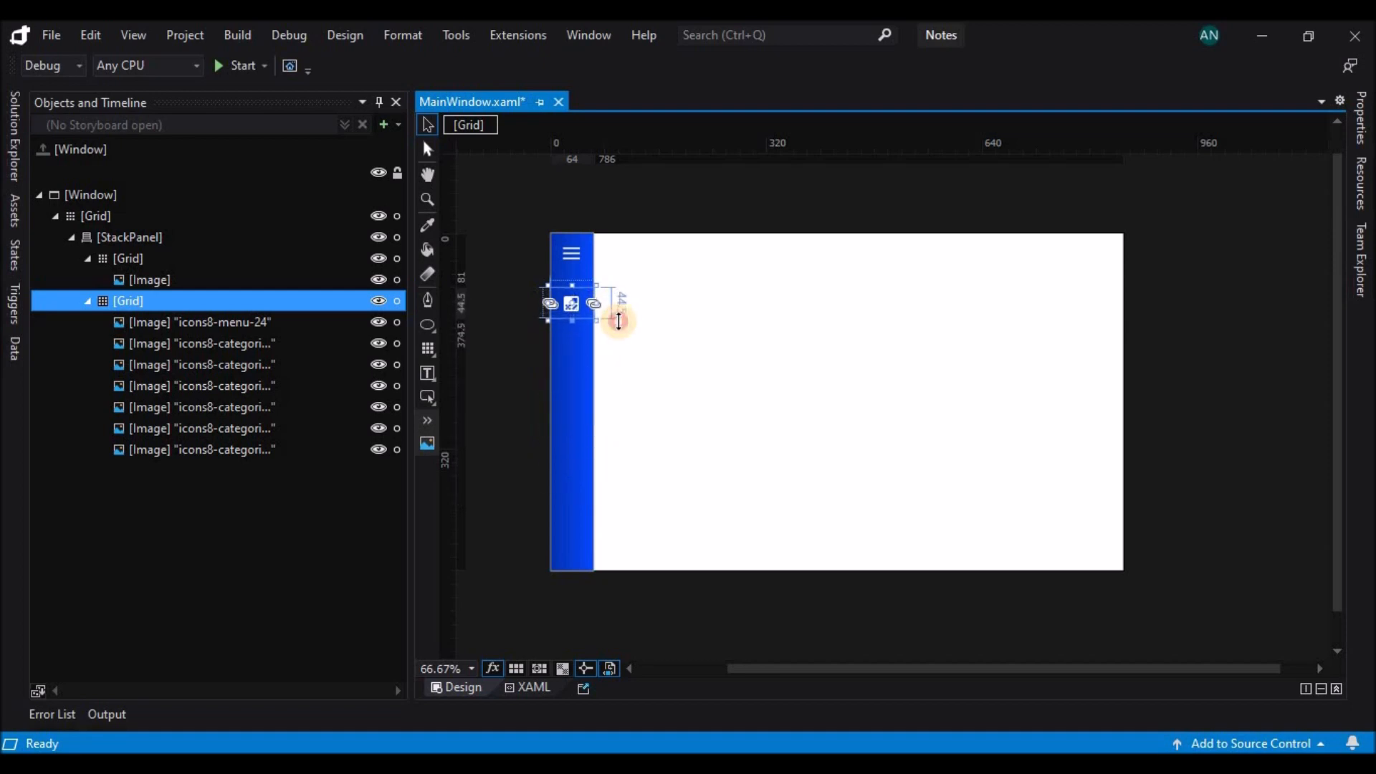
Duplicate the shrunken second Grid within the StackPanel and extend the original down to a height of about 296.5.
left_click(291, 304)
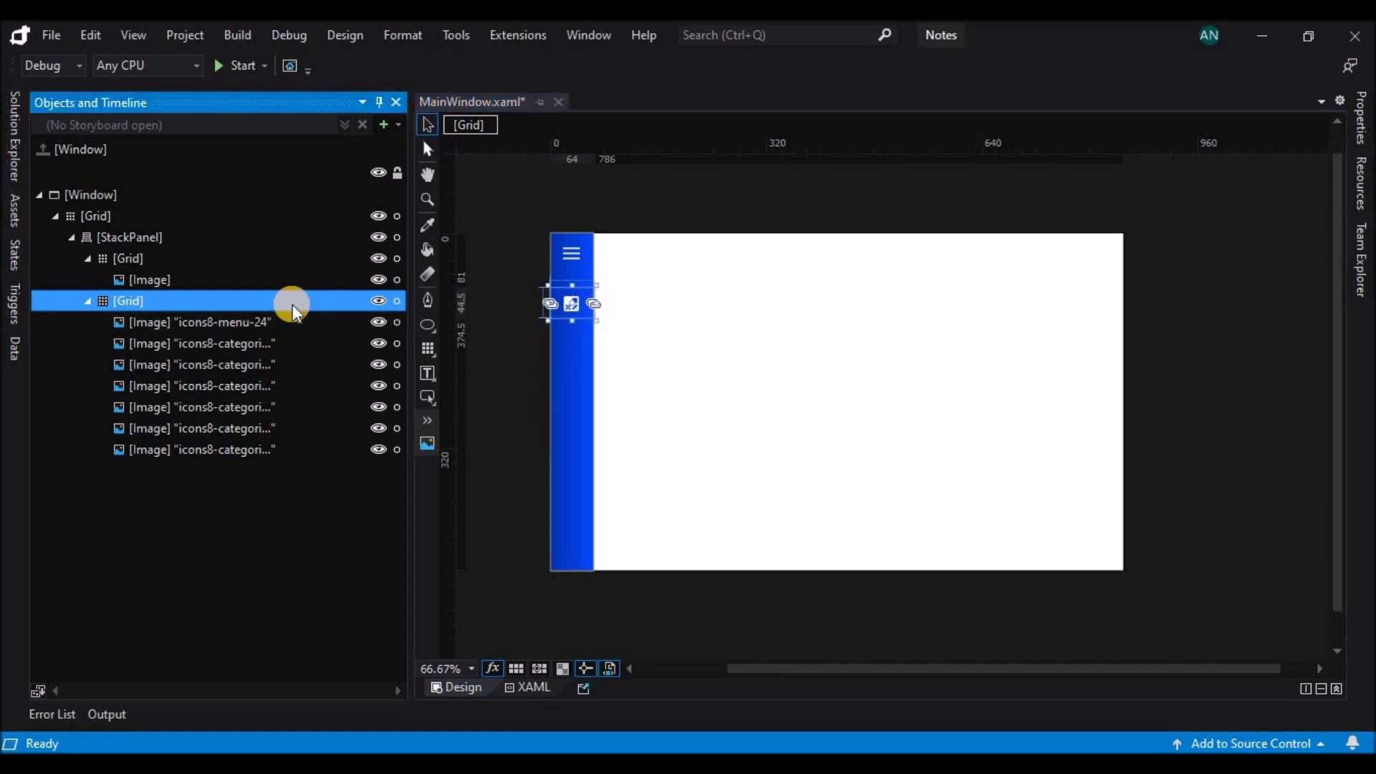
key("ctrl+c")
key("ctrl+v")
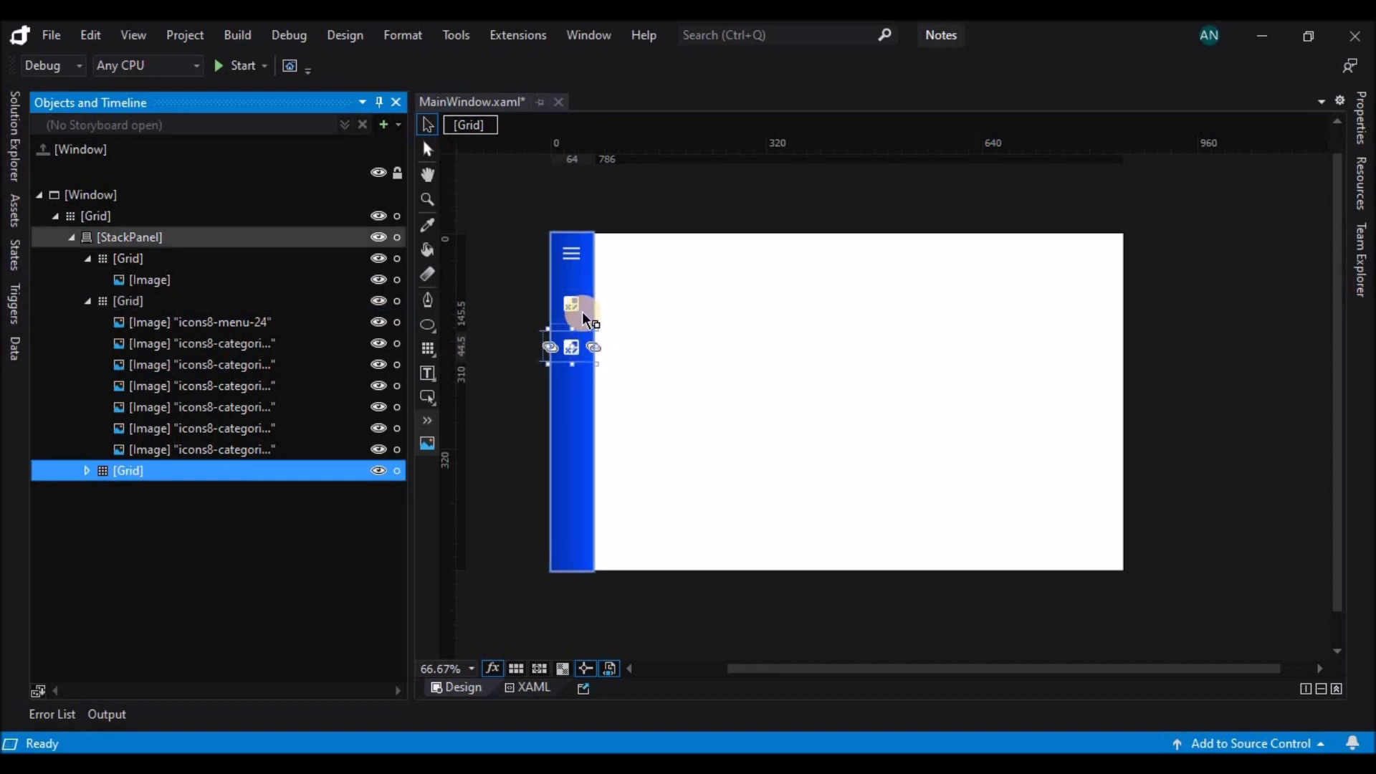
left_click(242, 300)
left_click_drag(571, 319, 578, 491)
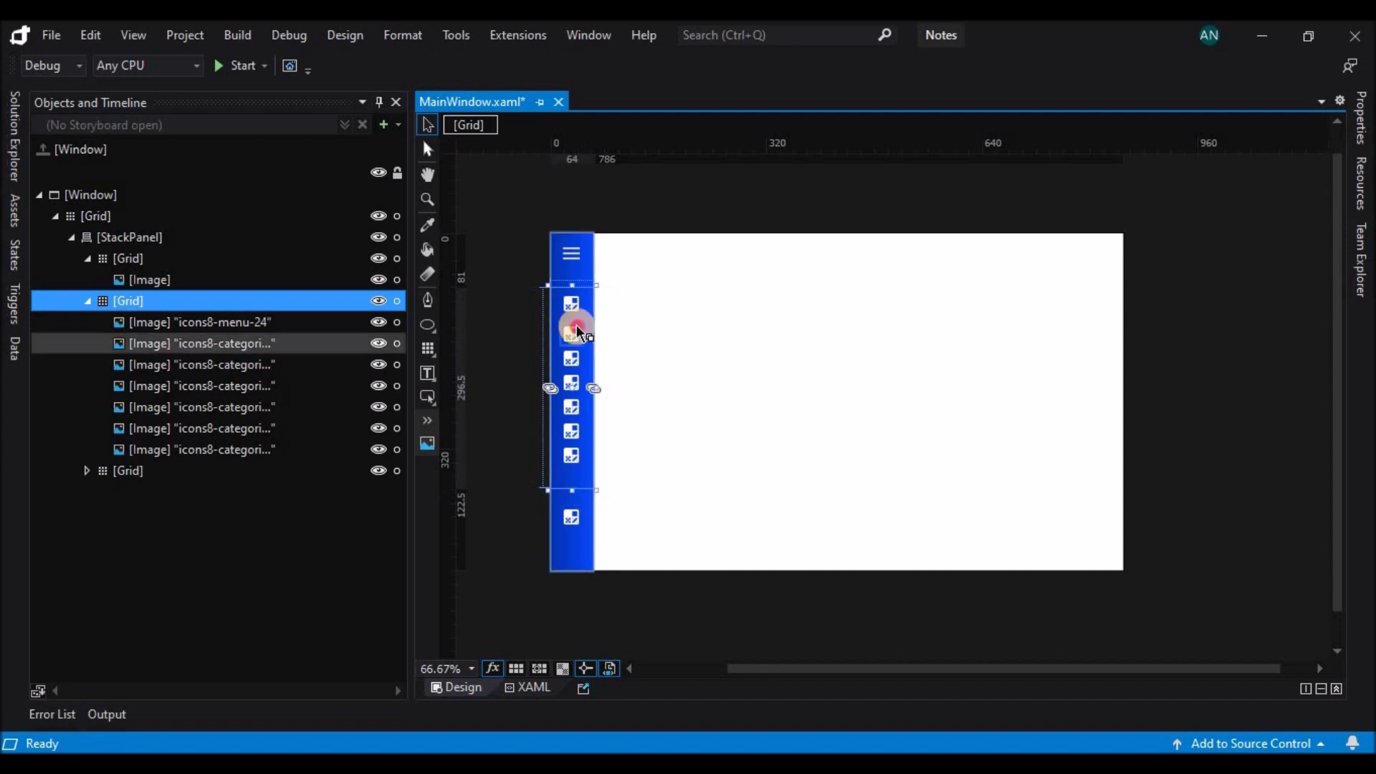
Replace the source of the second icon in the second Grid with icons8-department-shop-24.
left_click(577, 331)
left_click(1360, 117)
scroll(1326, 358, "down", 5)
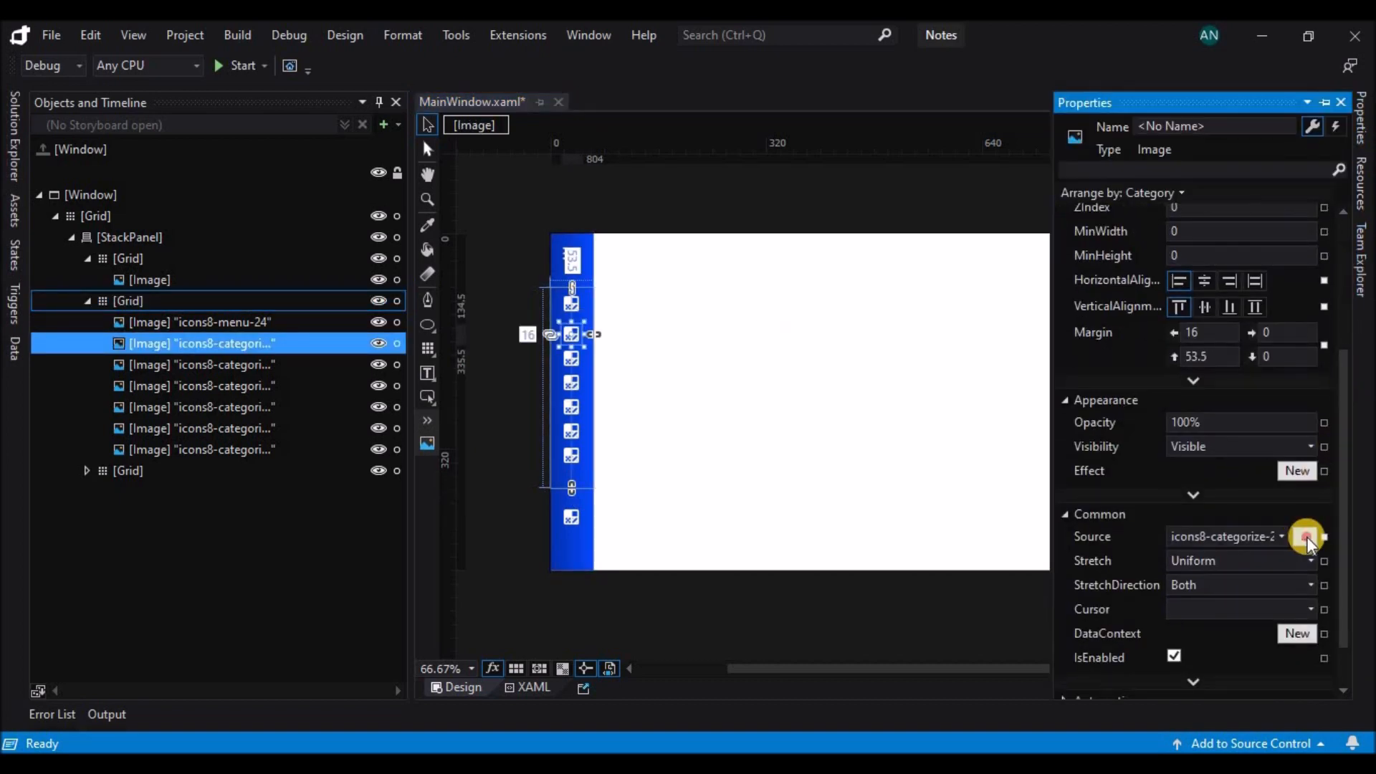
left_click(1304, 537)
left_click(454, 380)
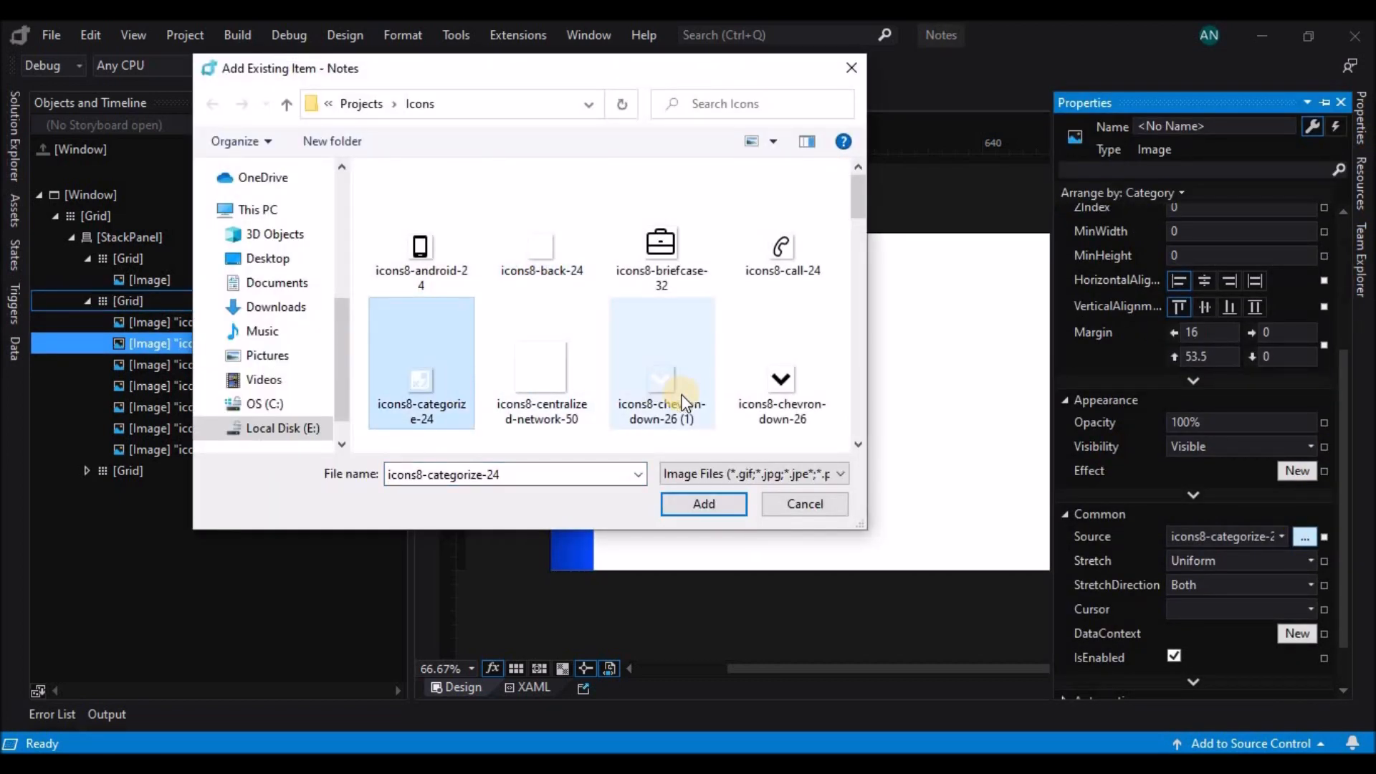
scroll(685, 401, "down", 1)
left_click(777, 410)
scroll(777, 410, "down", 1)
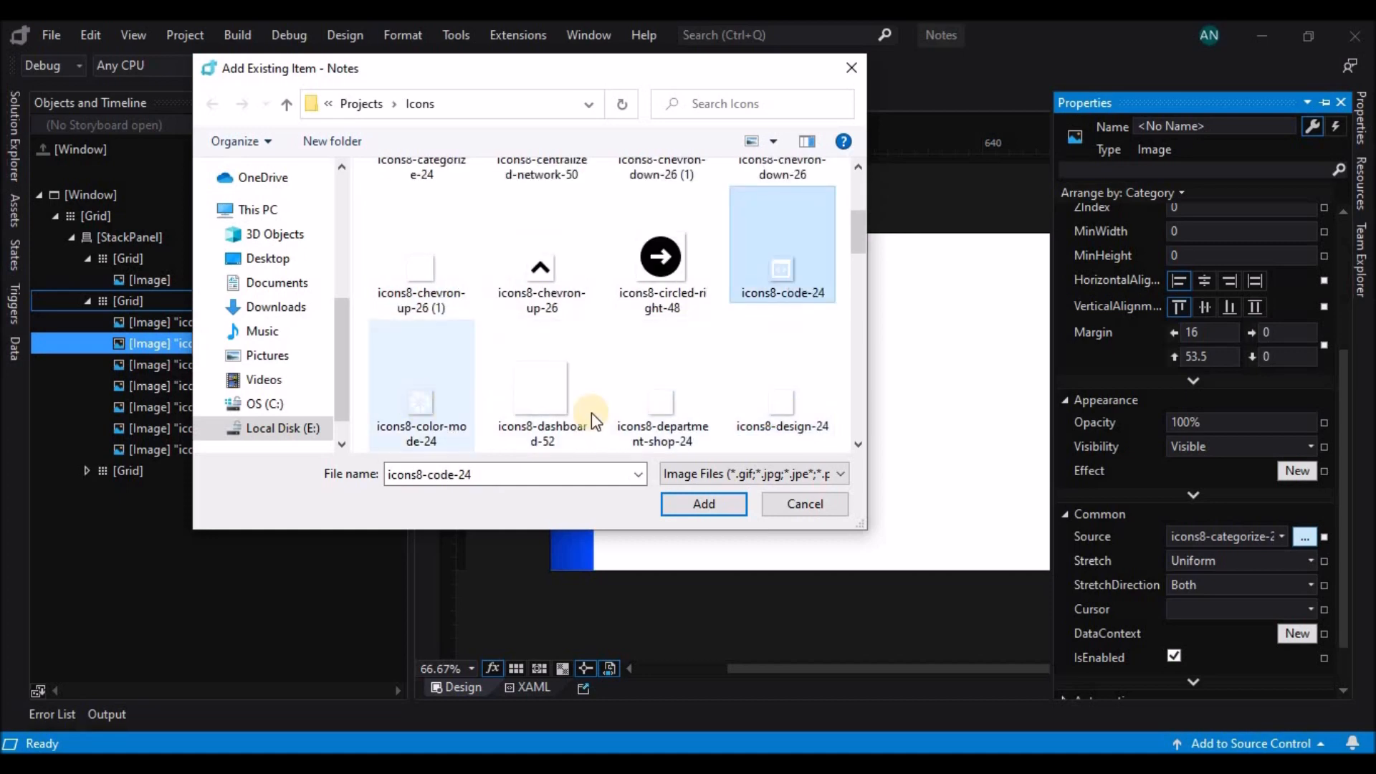
left_click(661, 405)
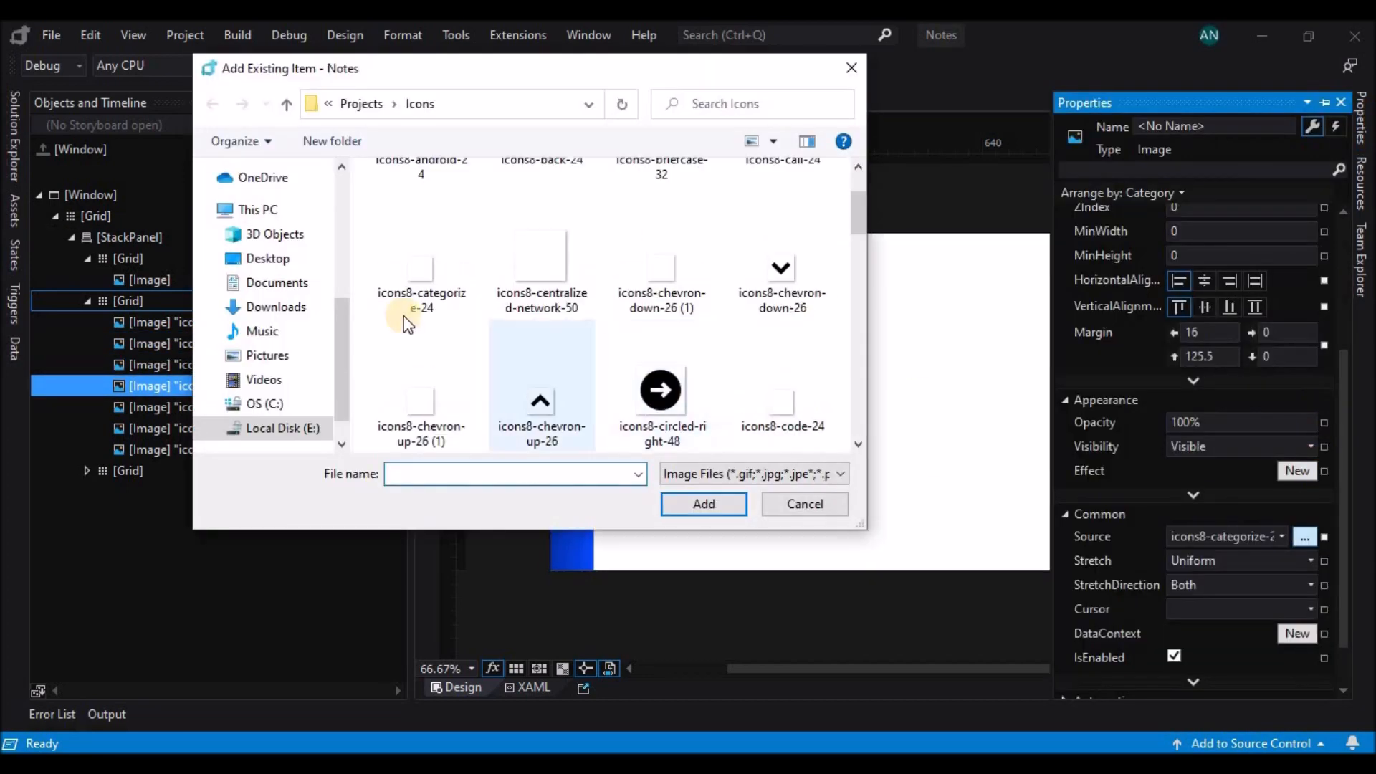
Replace the sources of the five icons below it with the design, group-objects, notebook, person and icons8-code-24 icons.
scroll(416, 358, "down", 3)
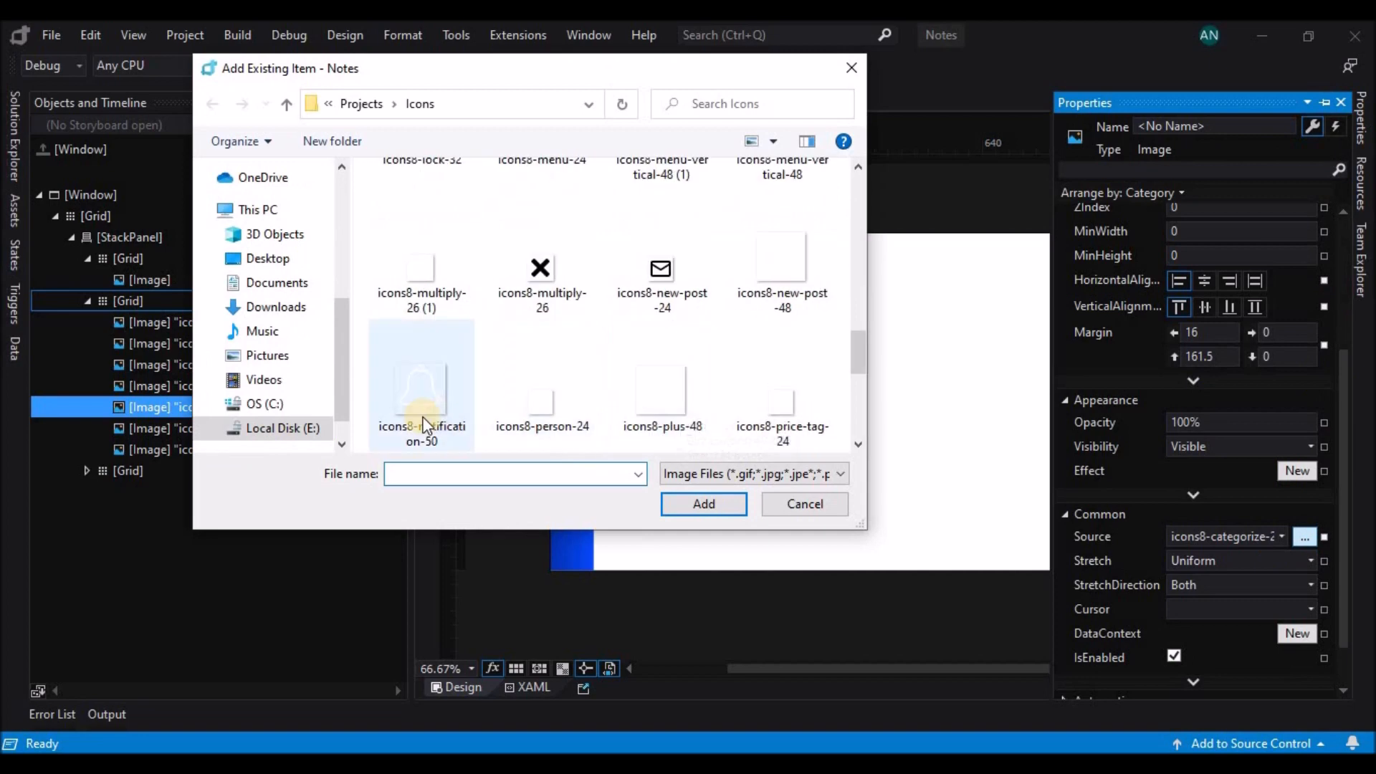
left_click(703, 502)
left_click(571, 430)
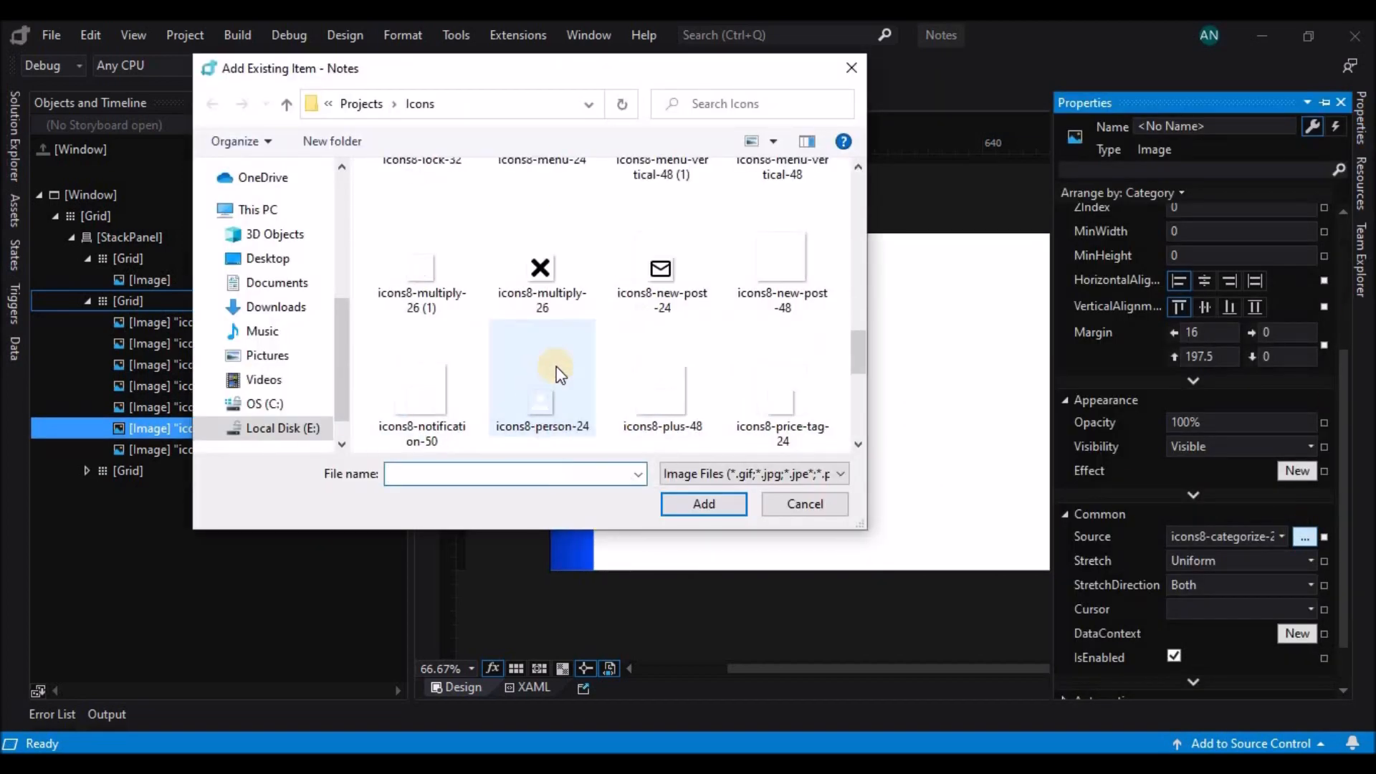
double_click(554, 373)
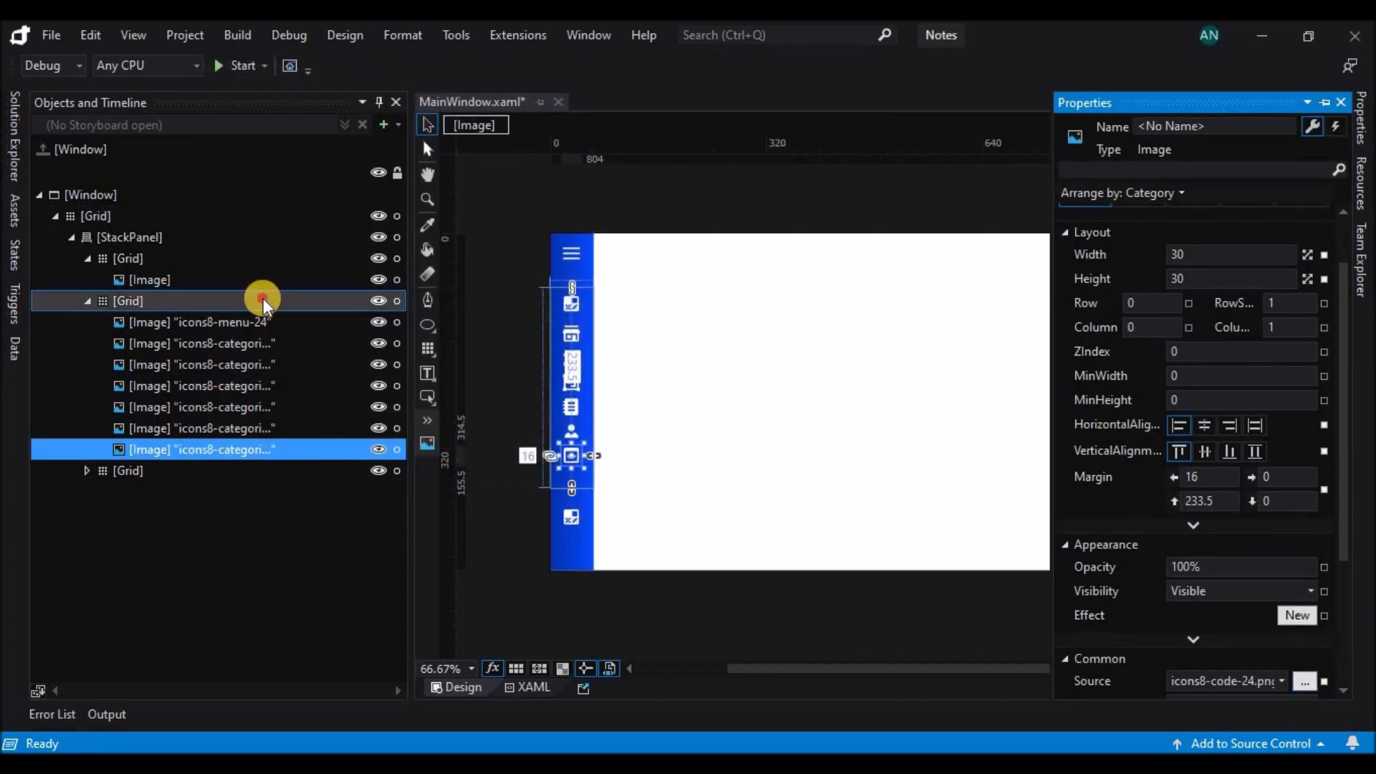
Shrink the second Grid to just below its last icon and delete the third Grid's extra images, keeping only its first icon.
left_click(261, 298)
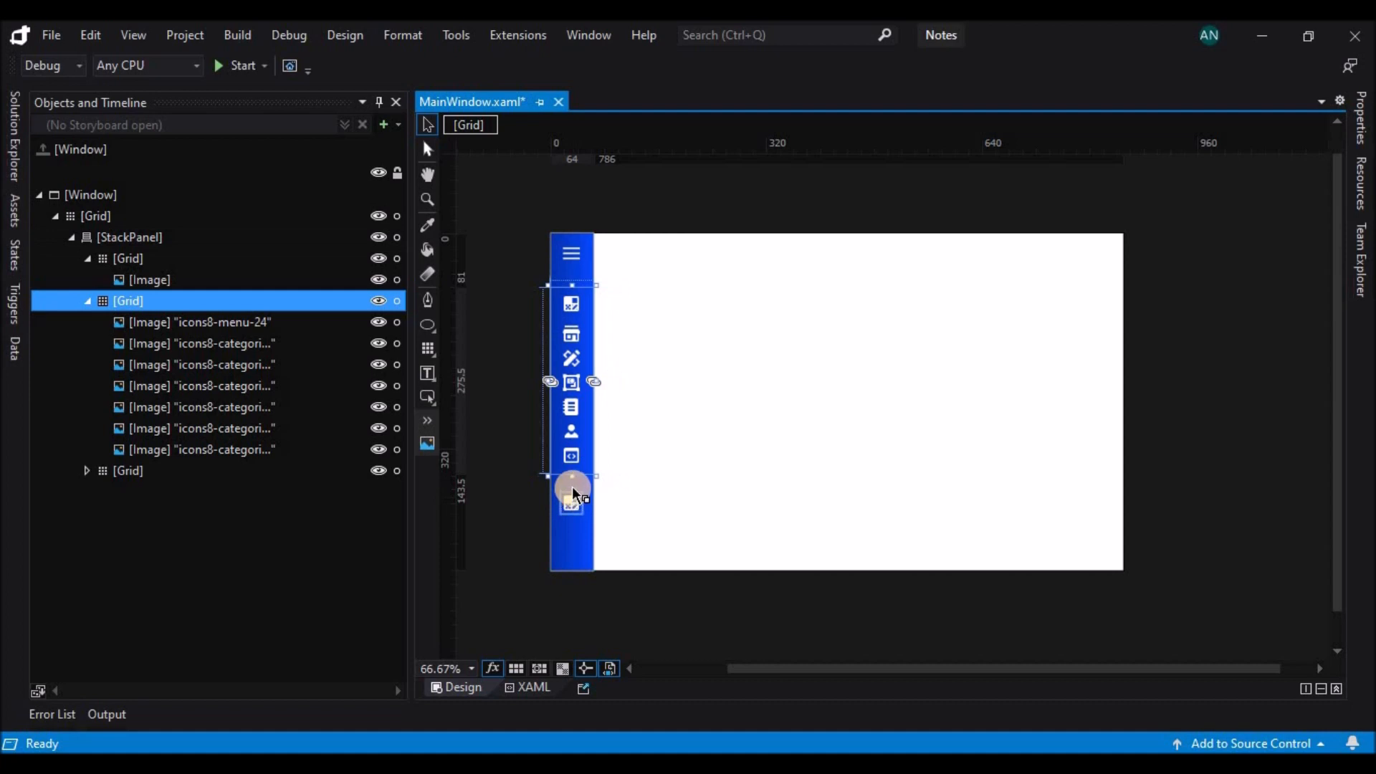
left_click(568, 499)
key("ctrl+v")
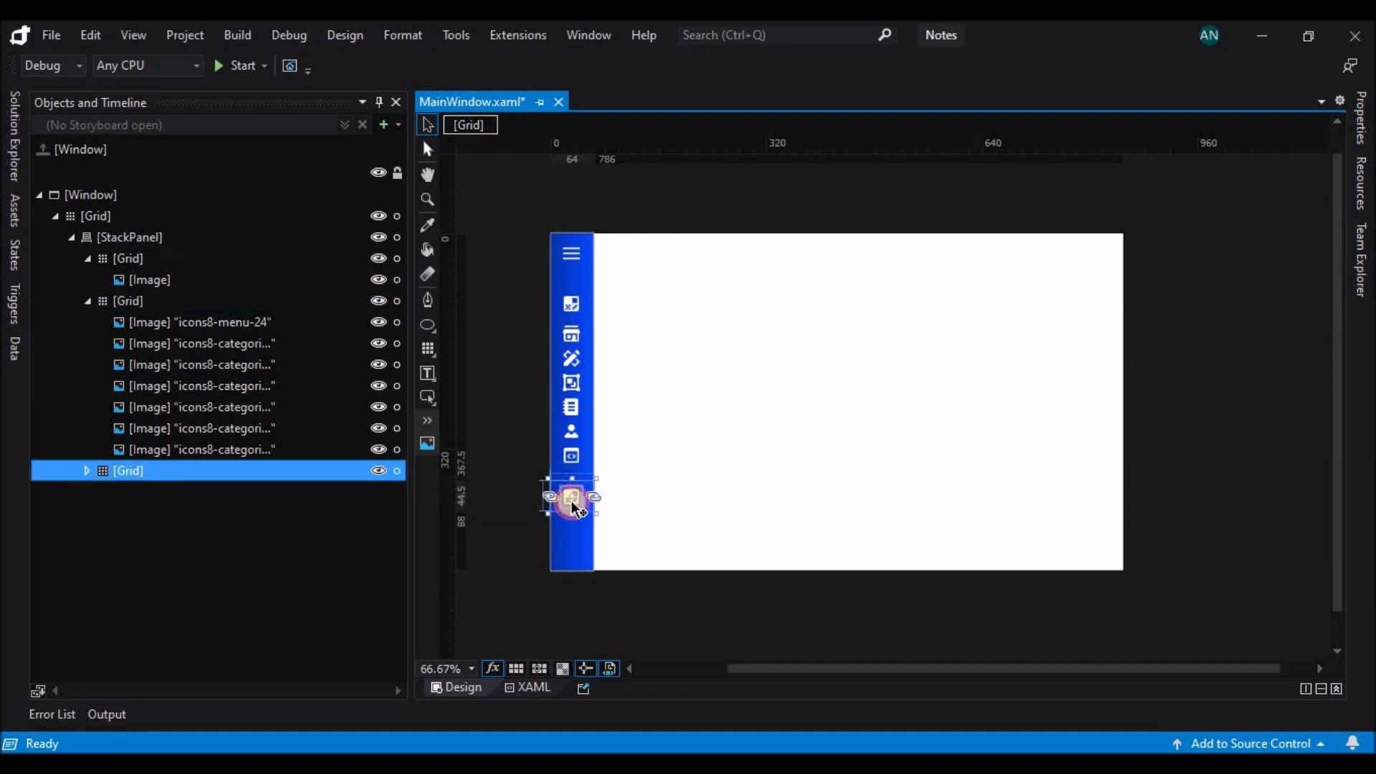
left_click(572, 501)
left_click(248, 620)
left_click(252, 513, "shift")
key("Delete")
Replace the source of the third Grid's remaining image with icons8-price-tag-24.
left_click(262, 492)
left_click(1360, 118)
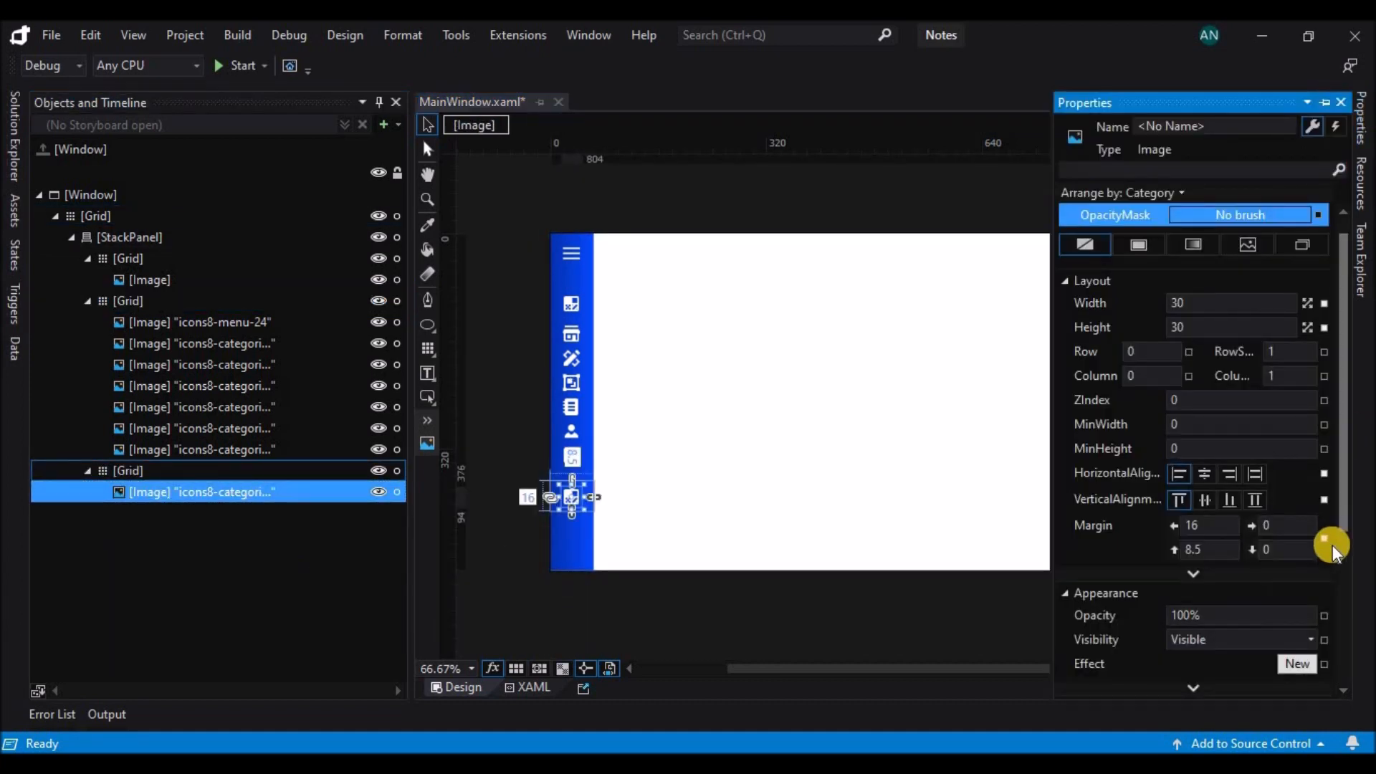
left_click_drag(1343, 527, 1345, 638)
left_click(1310, 528)
scroll(809, 366, "down", 8)
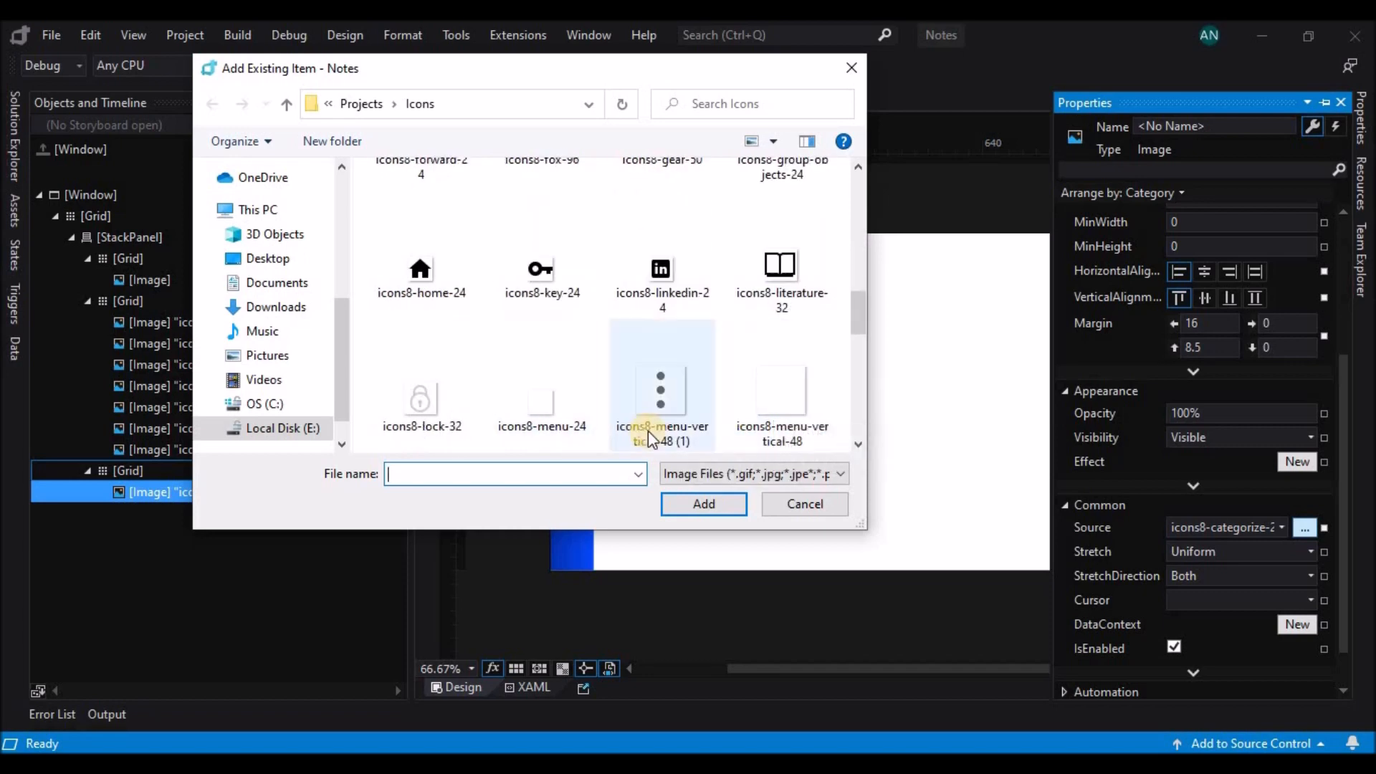
left_click(781, 402)
left_click(704, 504)
Duplicate the price tag Grid within the StackPanel and set the copy's top margin to 0.
left_click(321, 473)
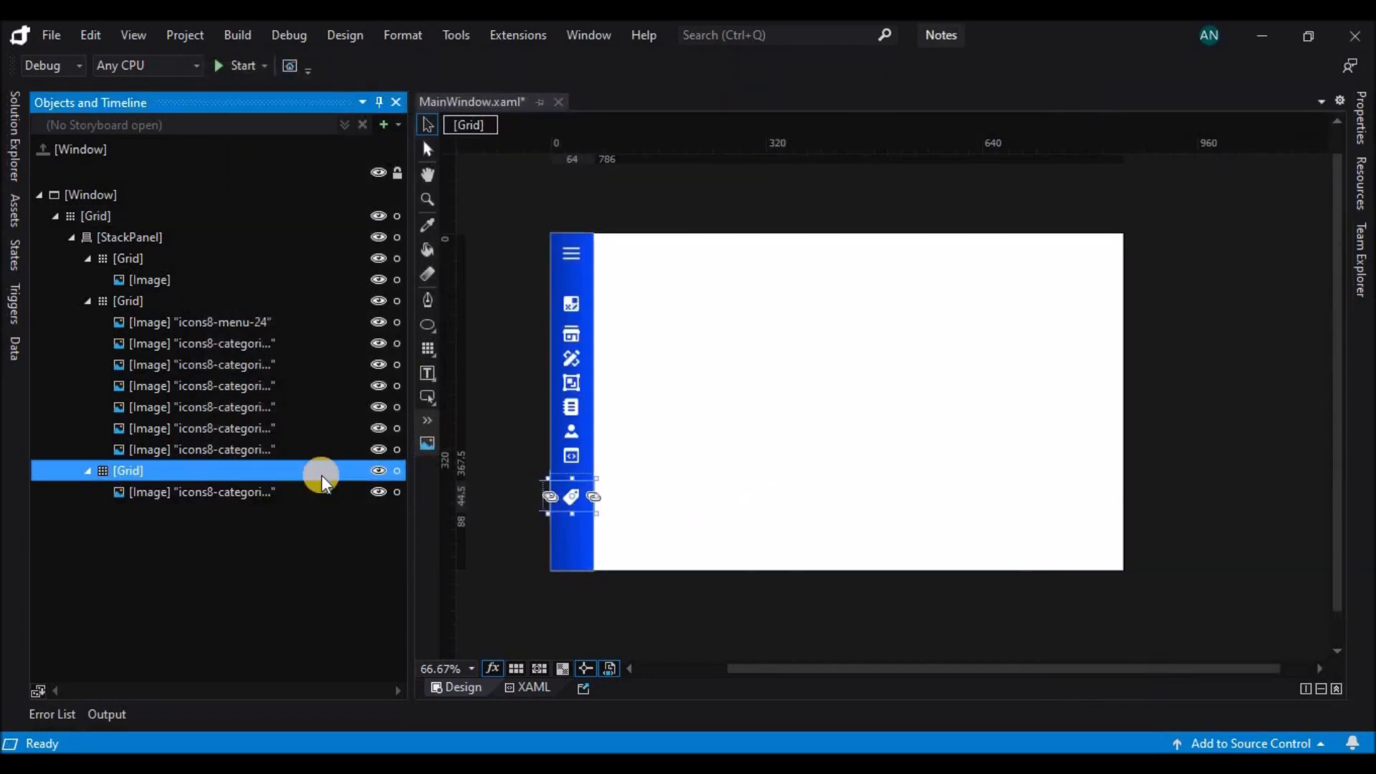
key("ctrl+v")
left_click(1360, 118)
left_click(1208, 547)
type("0")
key("Return")
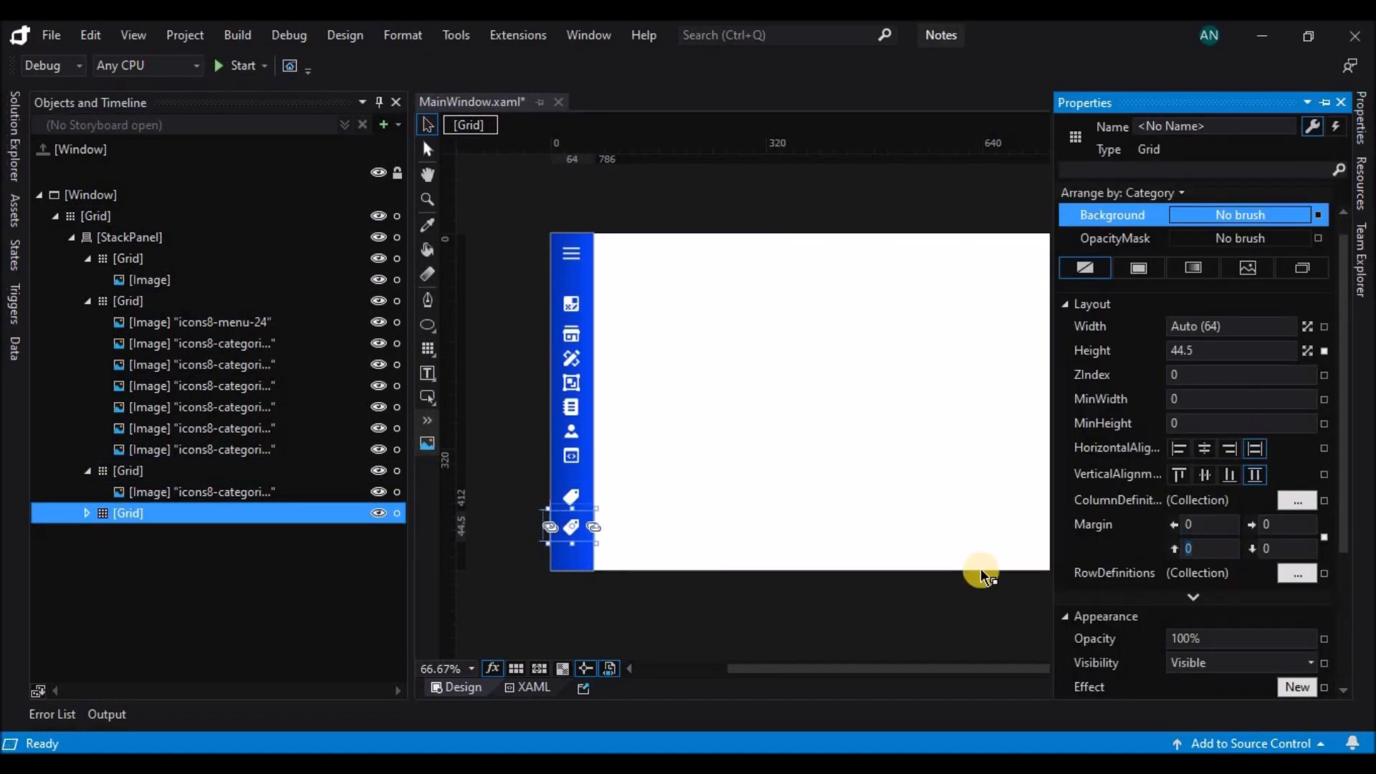
Set the top margin of the original price tag Grid to 10.
left_click(321, 473)
left_click(1361, 118)
left_click(1211, 548)
type("0")
key("Return")
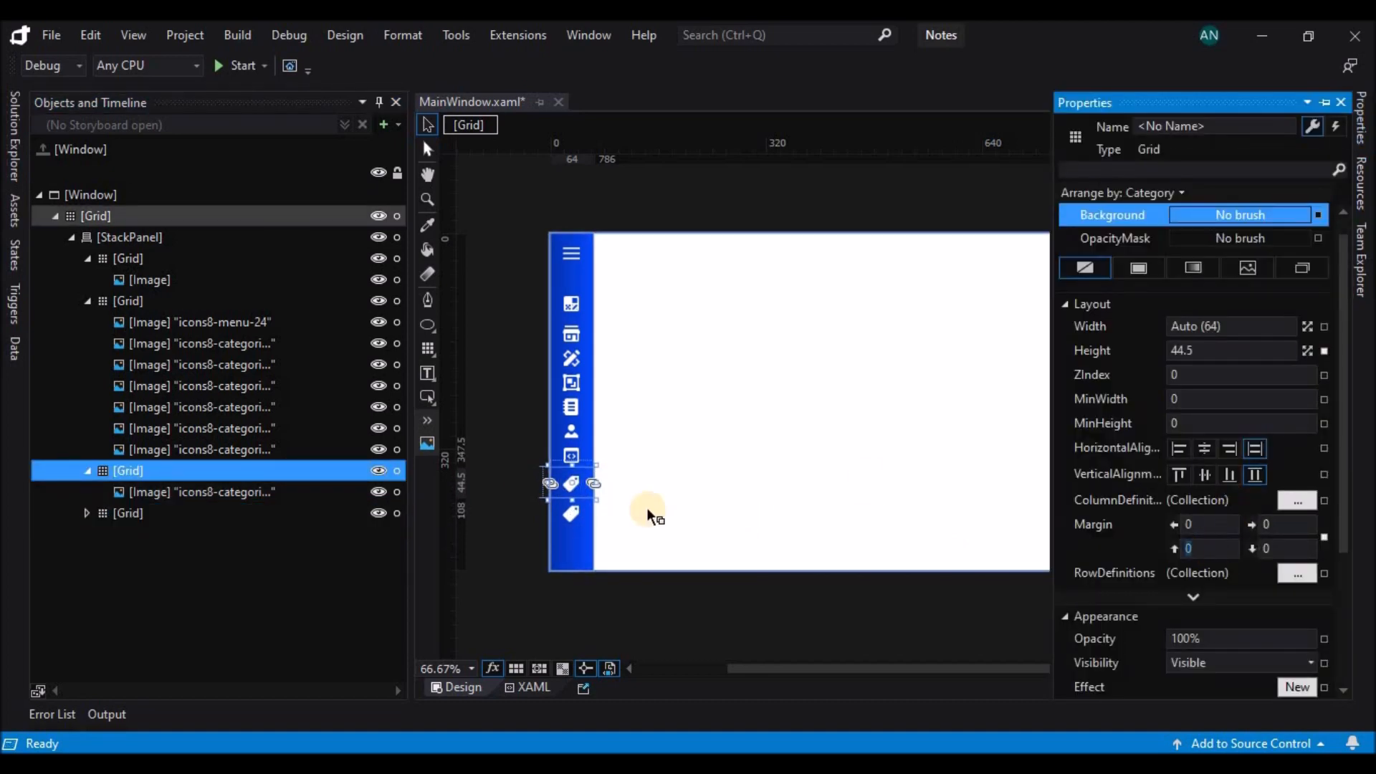
Replace the source of the copied price tag image in the fourth Grid with icons8-color-mode-24.
left_click(571, 519)
scroll(1328, 516, "down", 5)
left_click(1305, 478)
left_click(427, 440)
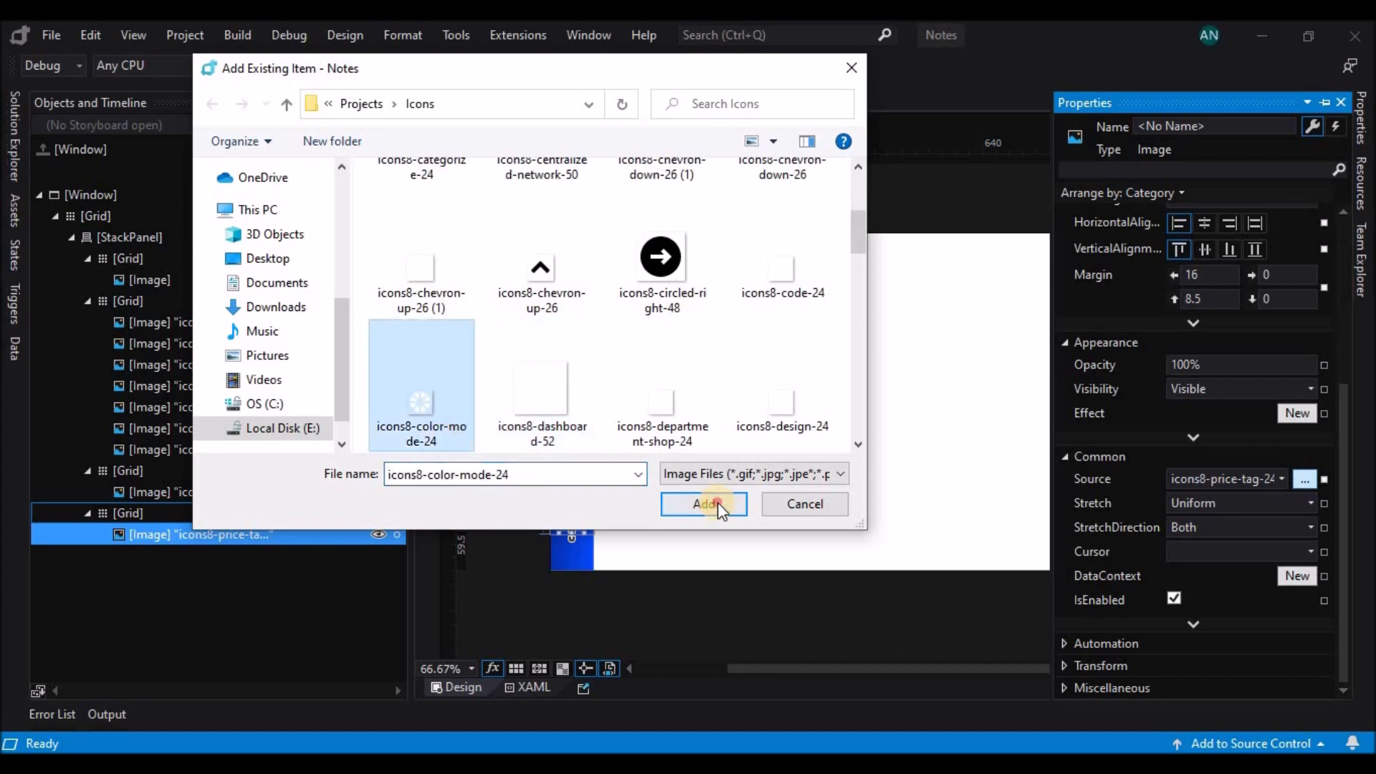
left_click(712, 501)
left_click(565, 492)
left_click(569, 527)
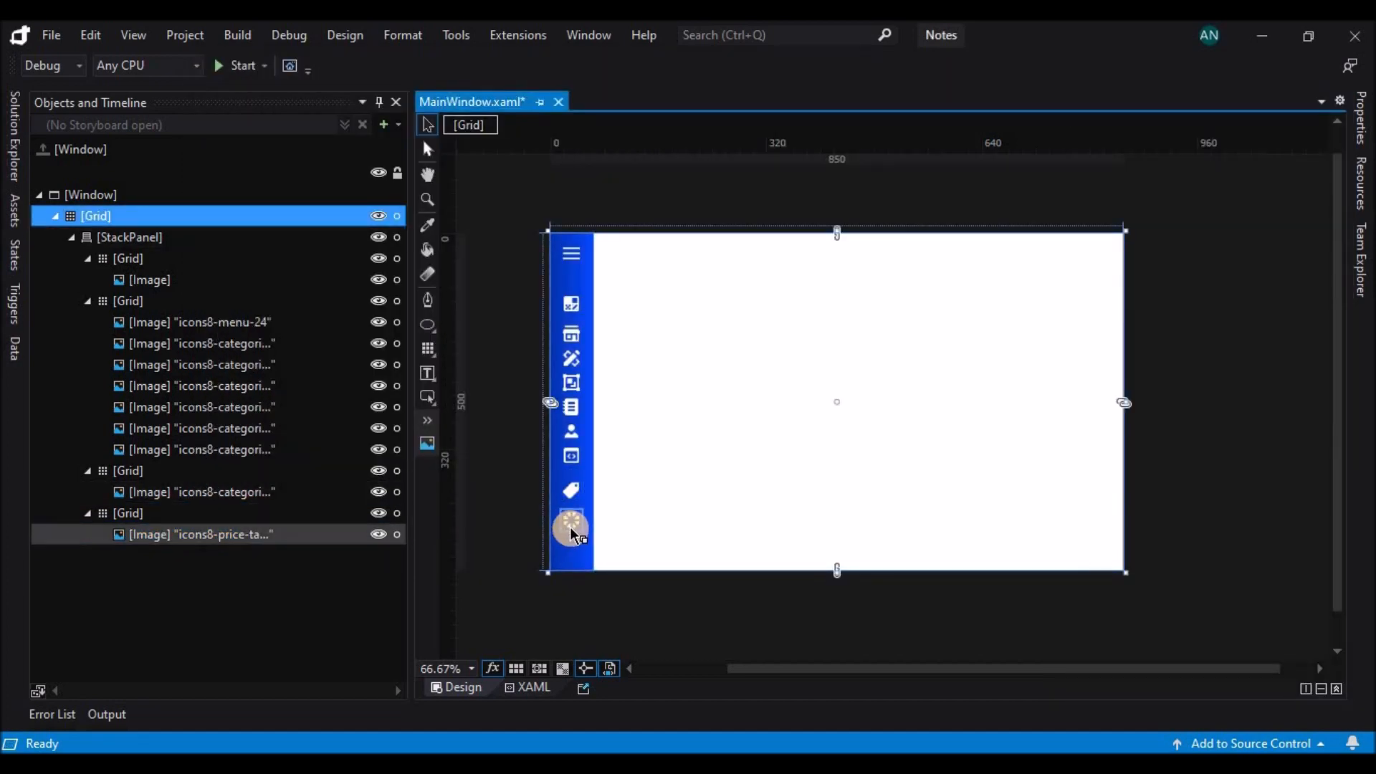
Duplicate the color mode icon's Grid at the end of the StackPanel.
left_click(349, 509)
key("ctrl+c")
key("ctrl+v")
Replace the source of the copied color mode image in the fifth Grid with icons8-trash-can-50.
left_click(574, 549)
left_click(1360, 122)
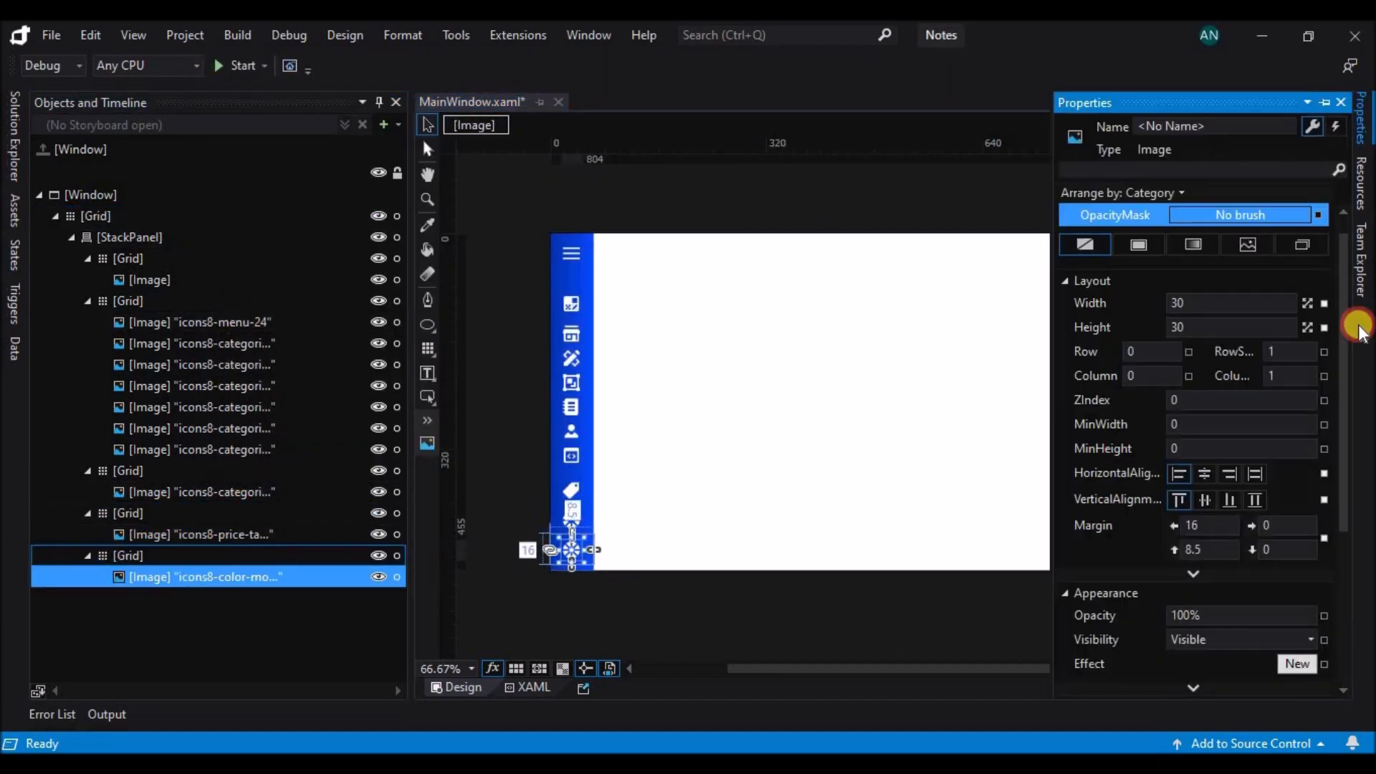
scroll(1312, 501, "down", 5)
left_click(1306, 558)
scroll(436, 411, "down", 10)
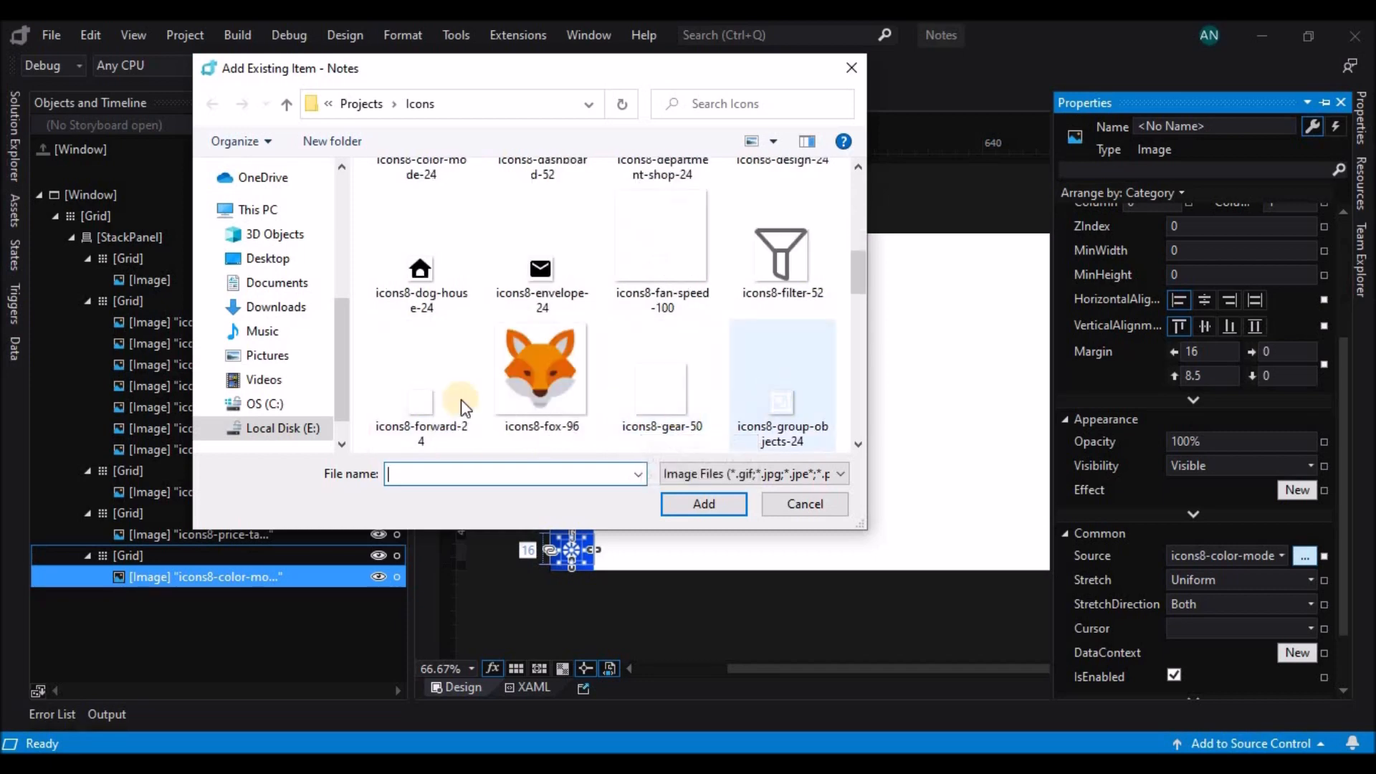
scroll(717, 414, "down", 2)
scroll(656, 440, "down", 5)
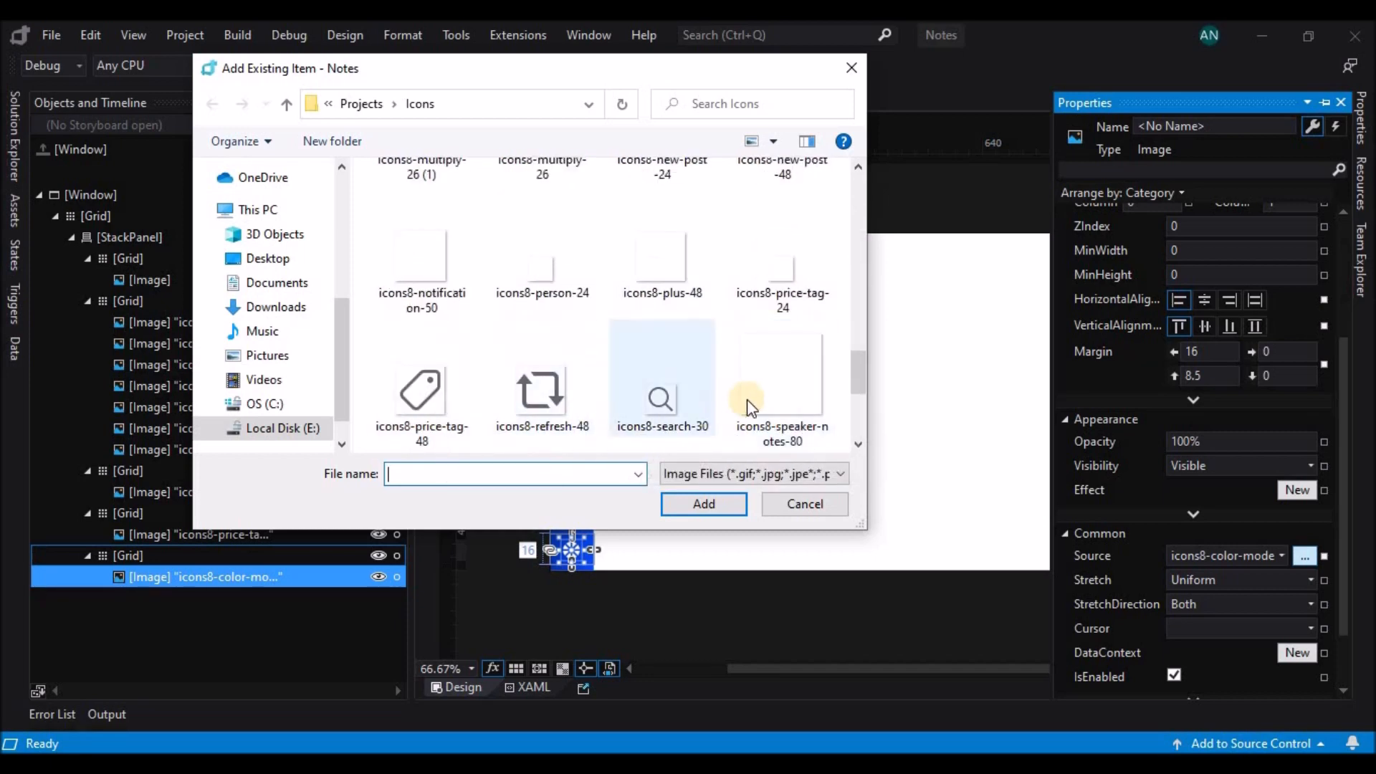
scroll(606, 309, "up", 15)
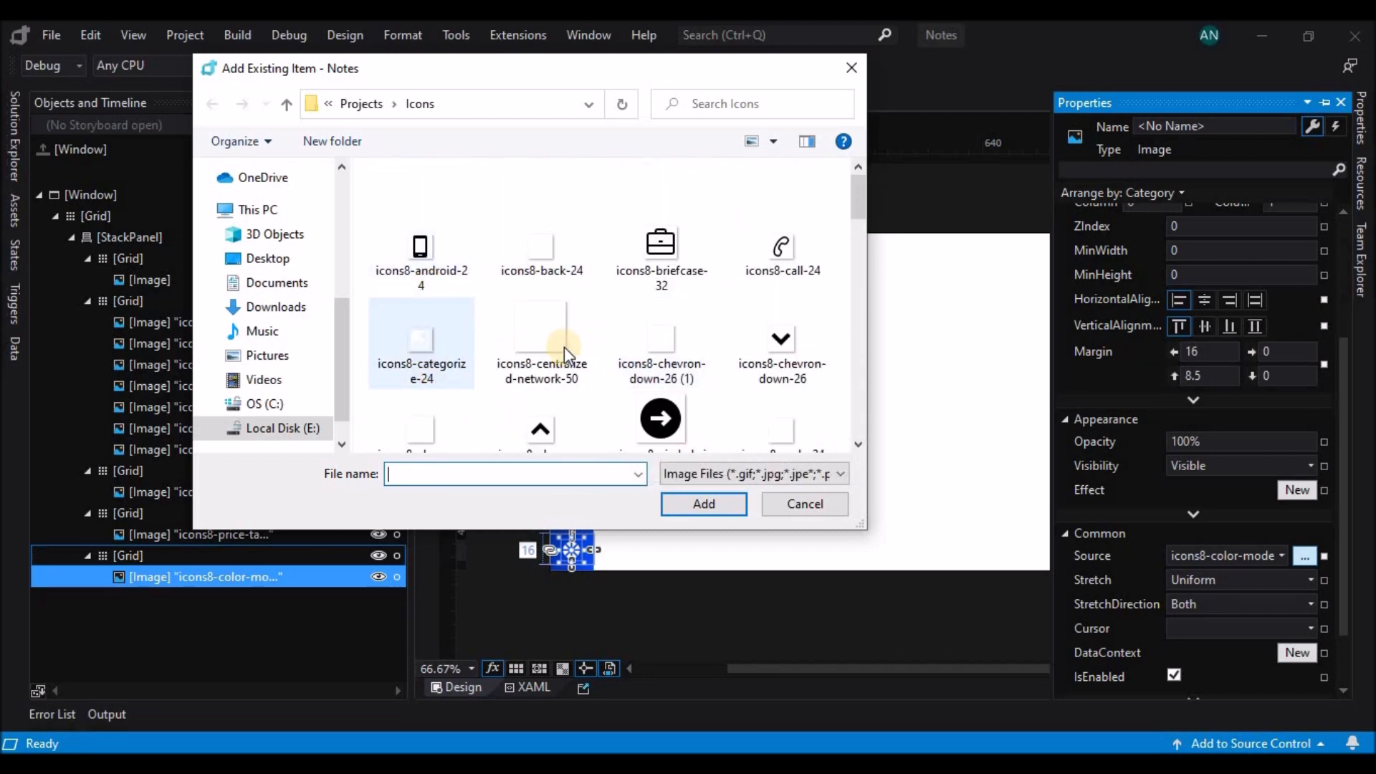
scroll(426, 410, "down", 3)
scroll(671, 391, "down", 5)
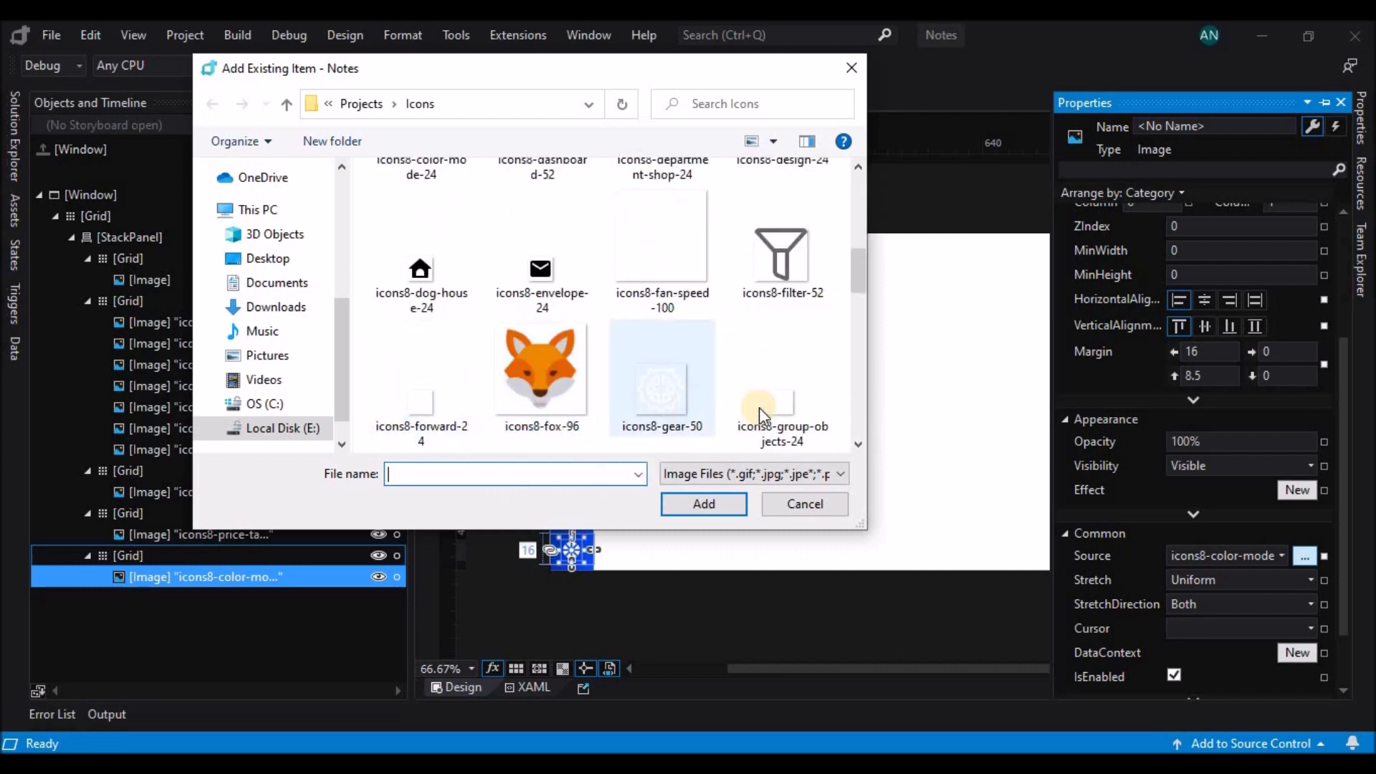
scroll(781, 434, "down", 3)
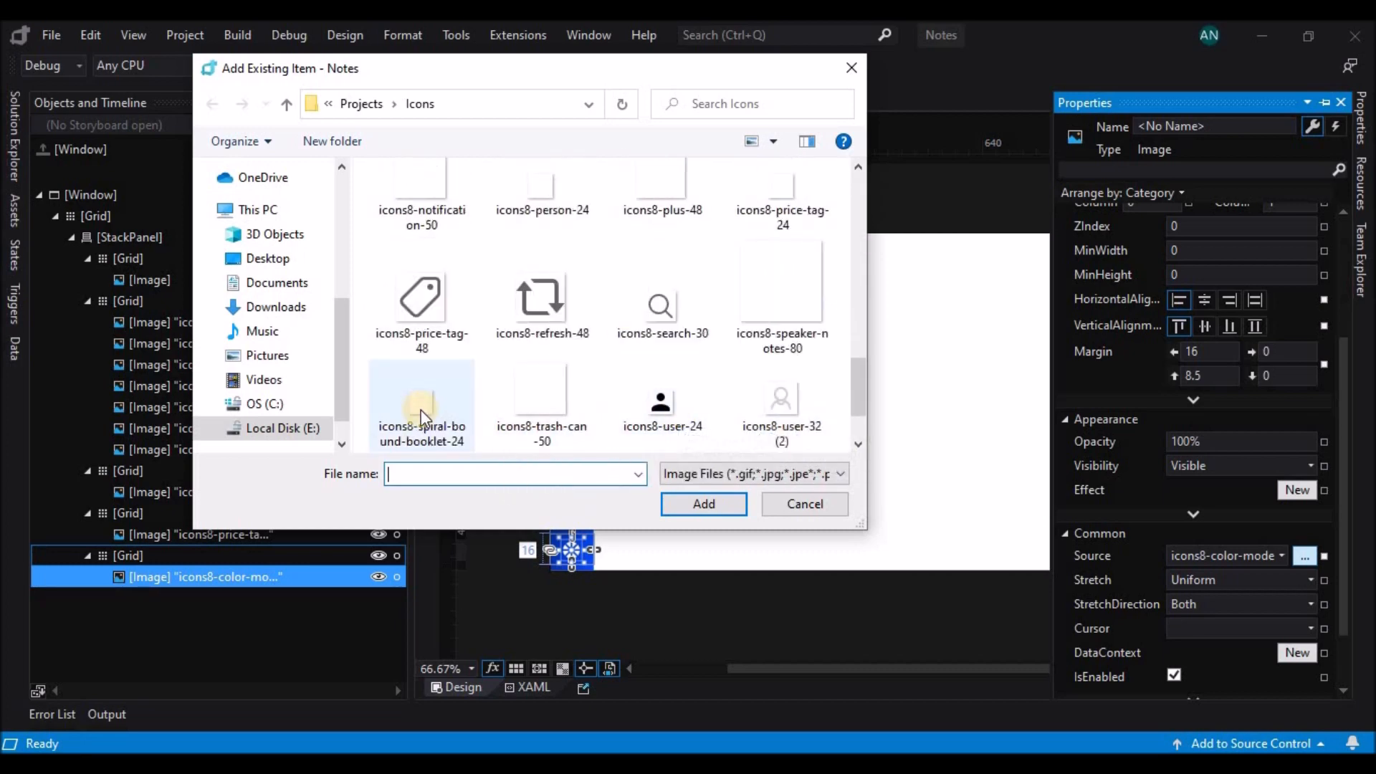
left_click(545, 400)
left_click(704, 504)
left_click(676, 436)
left_click(688, 608)
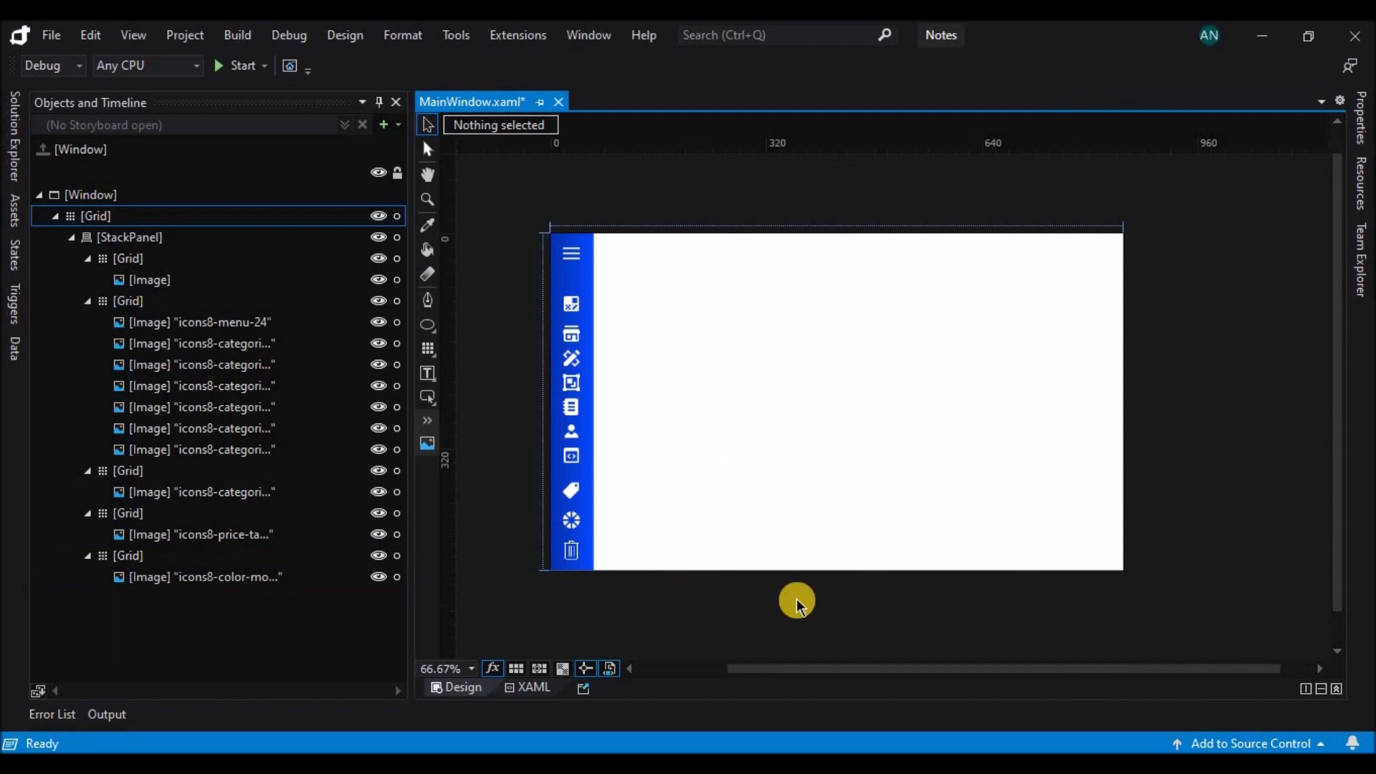
Set the width and height of all seven images in the second Grid to 24, and shift them 3 px right.
left_click(571, 357)
left_click(577, 301, "ctrl")
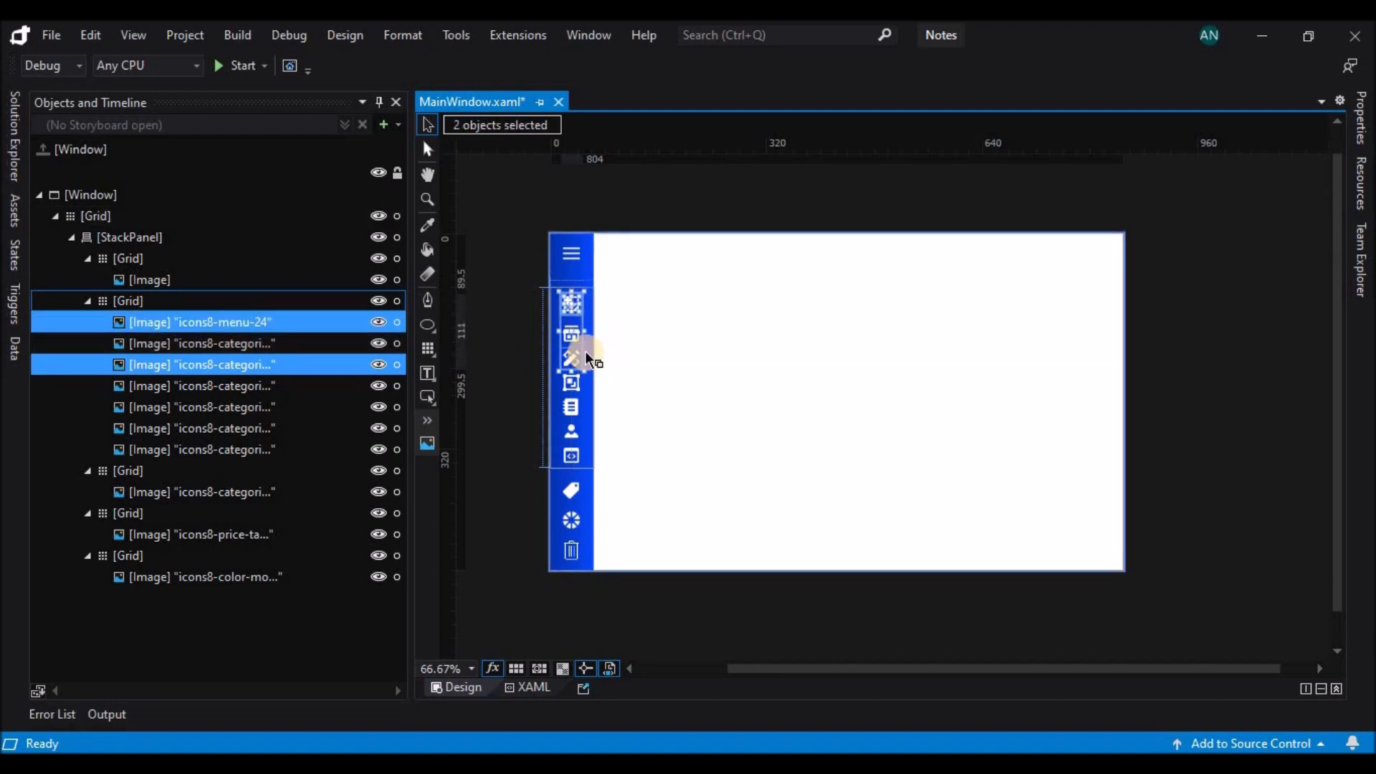
left_click(239, 329)
left_click(246, 450, "shift")
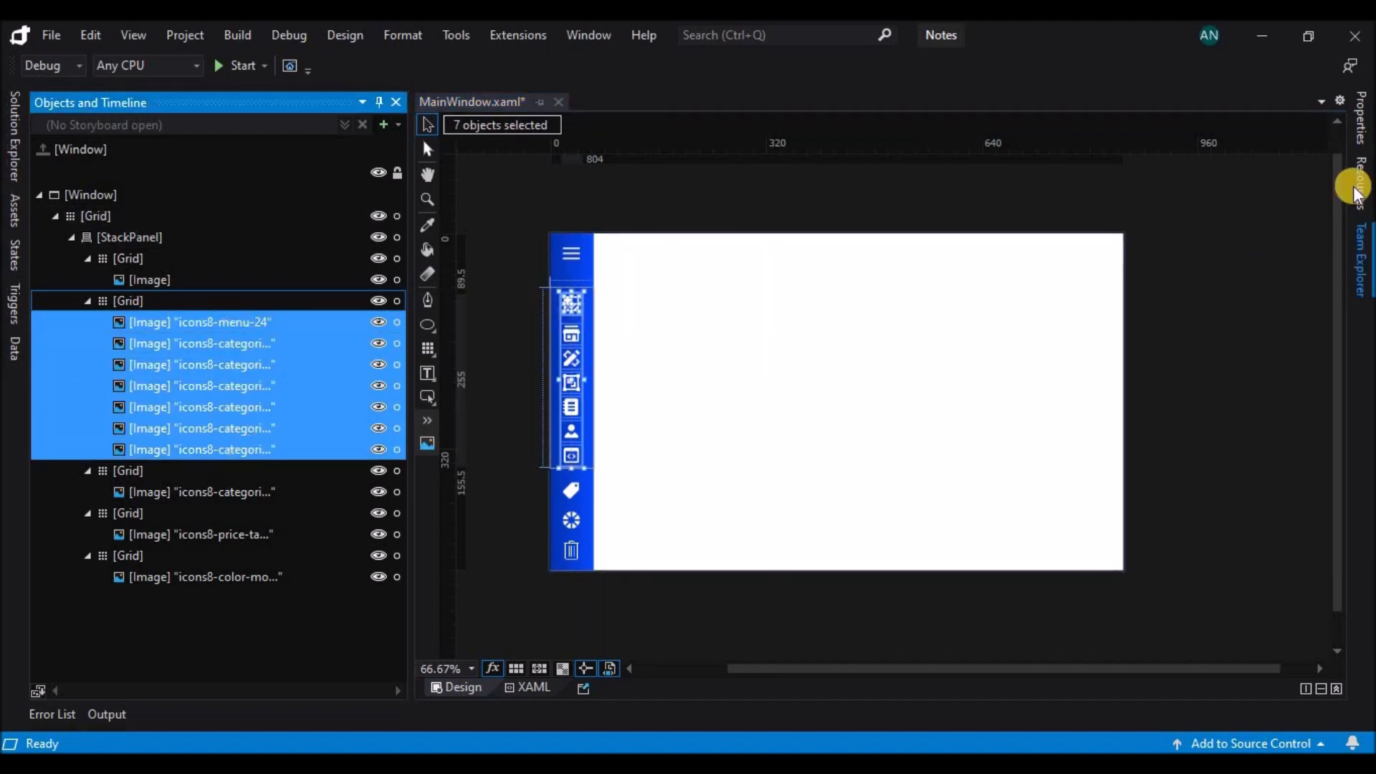
left_click(1359, 120)
scroll(1339, 424, "up", 4)
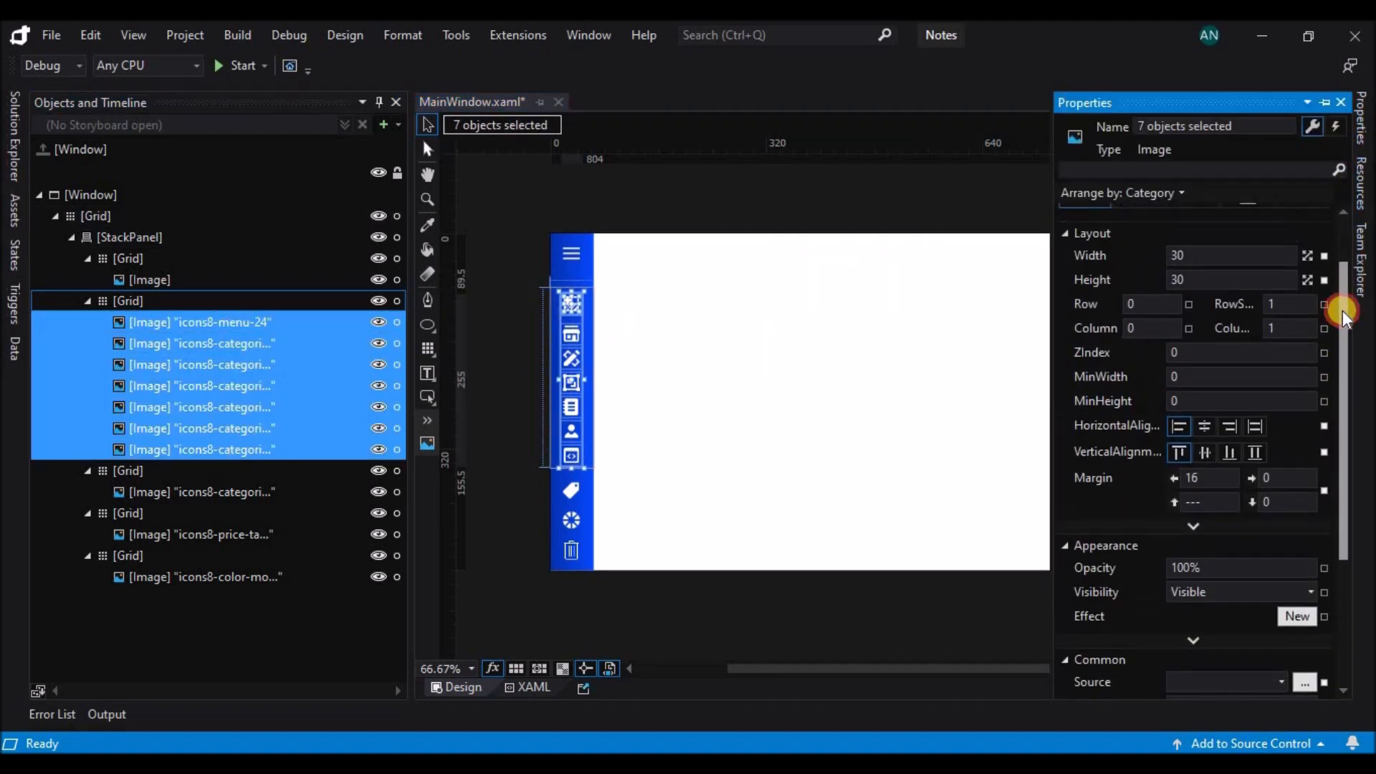
left_click(1222, 326)
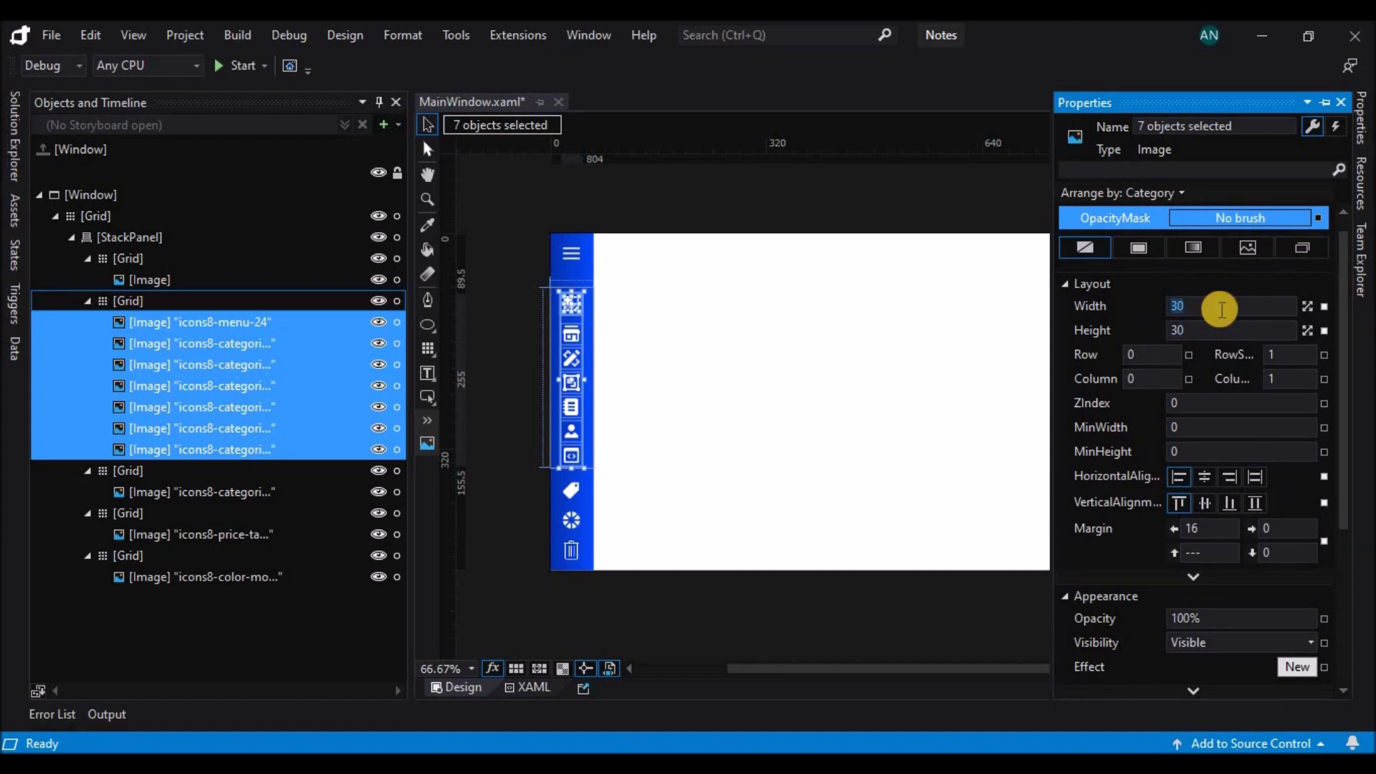
type("24")
key("Return")
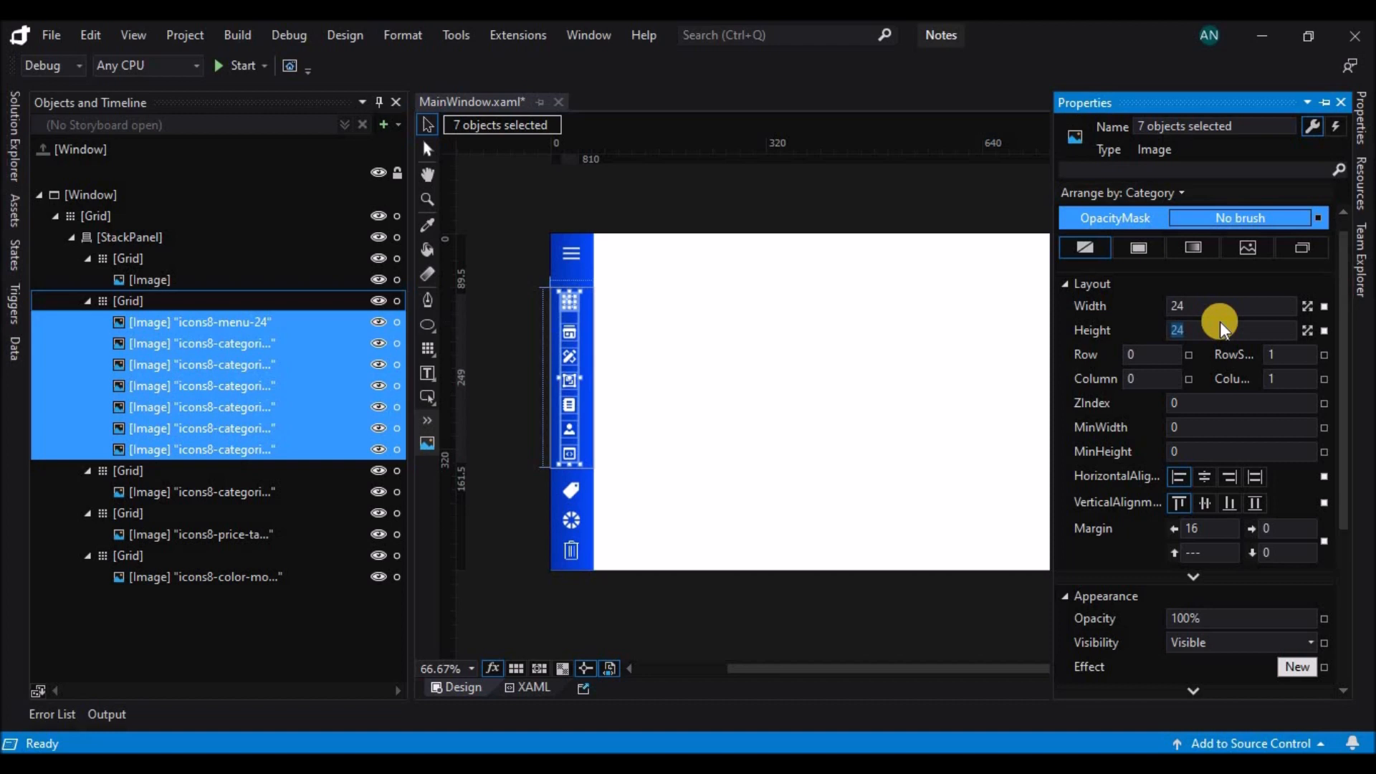
left_click(578, 483)
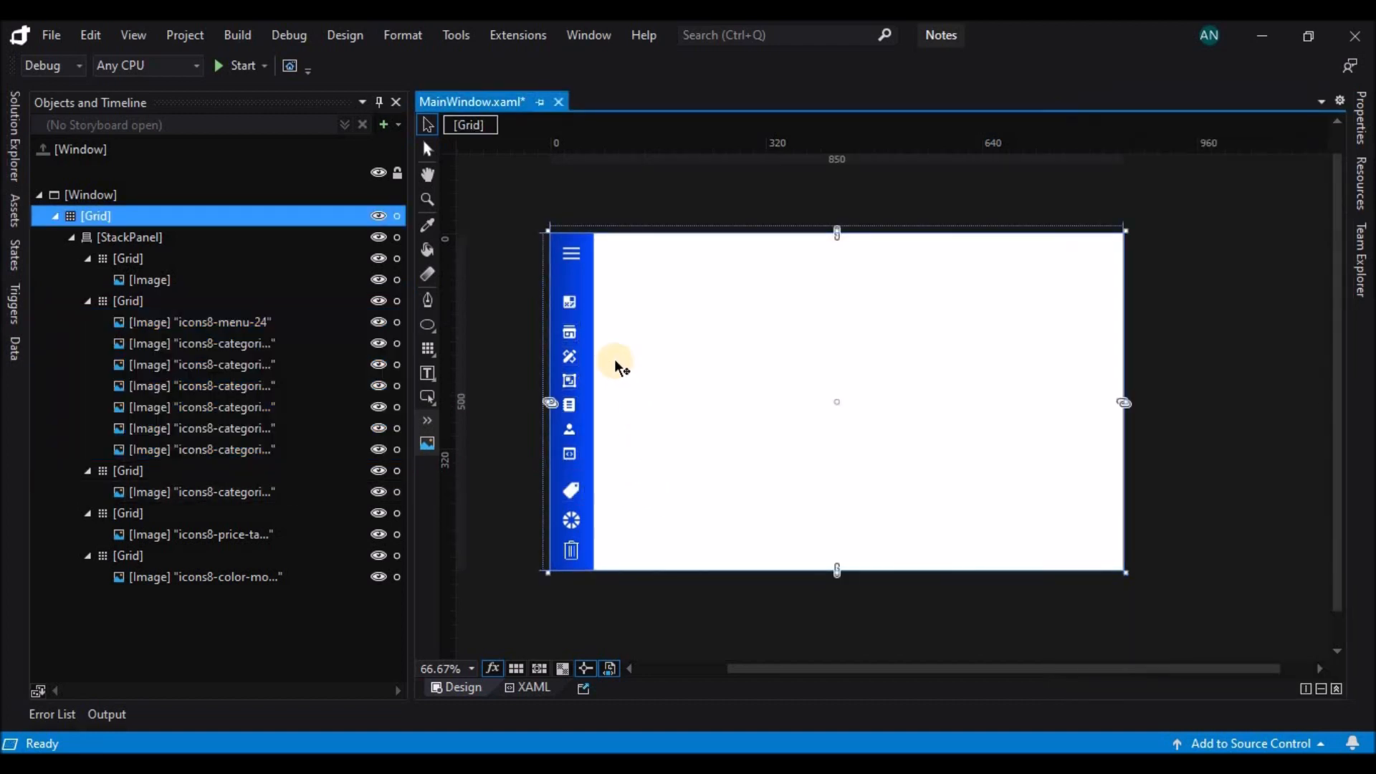
left_click(569, 302)
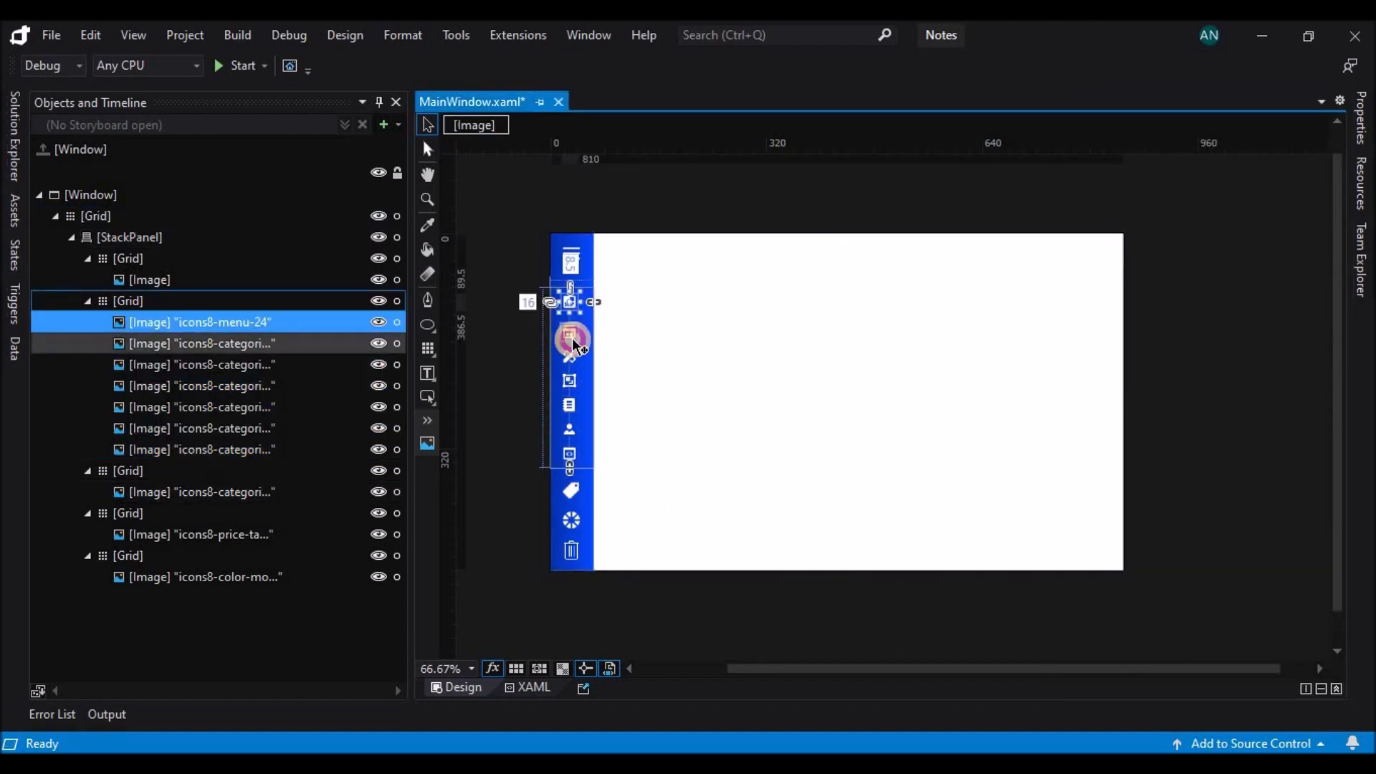
left_click(225, 449, "shift")
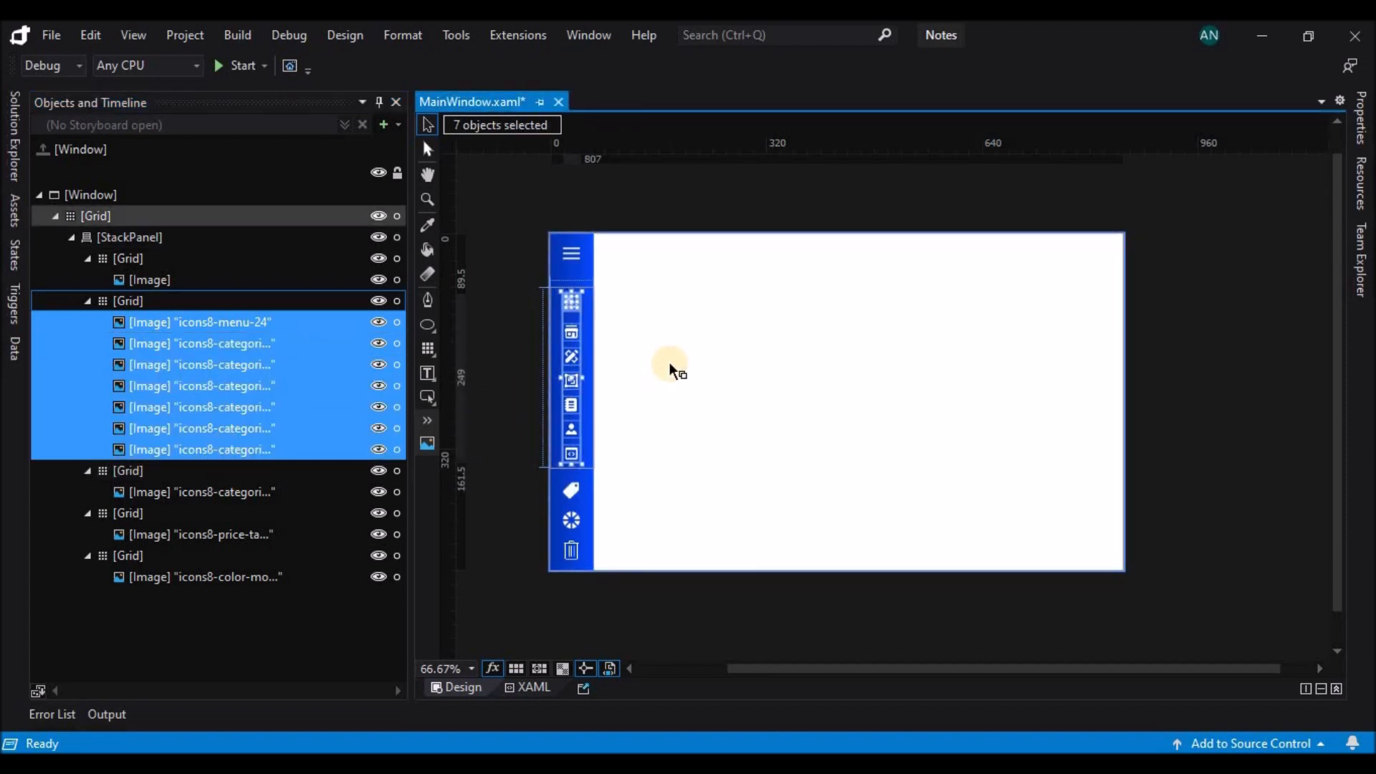
Set the price tag, color mode and trash can images to 24 by 24 and shift them right in line with the icons above.
left_click(570, 489)
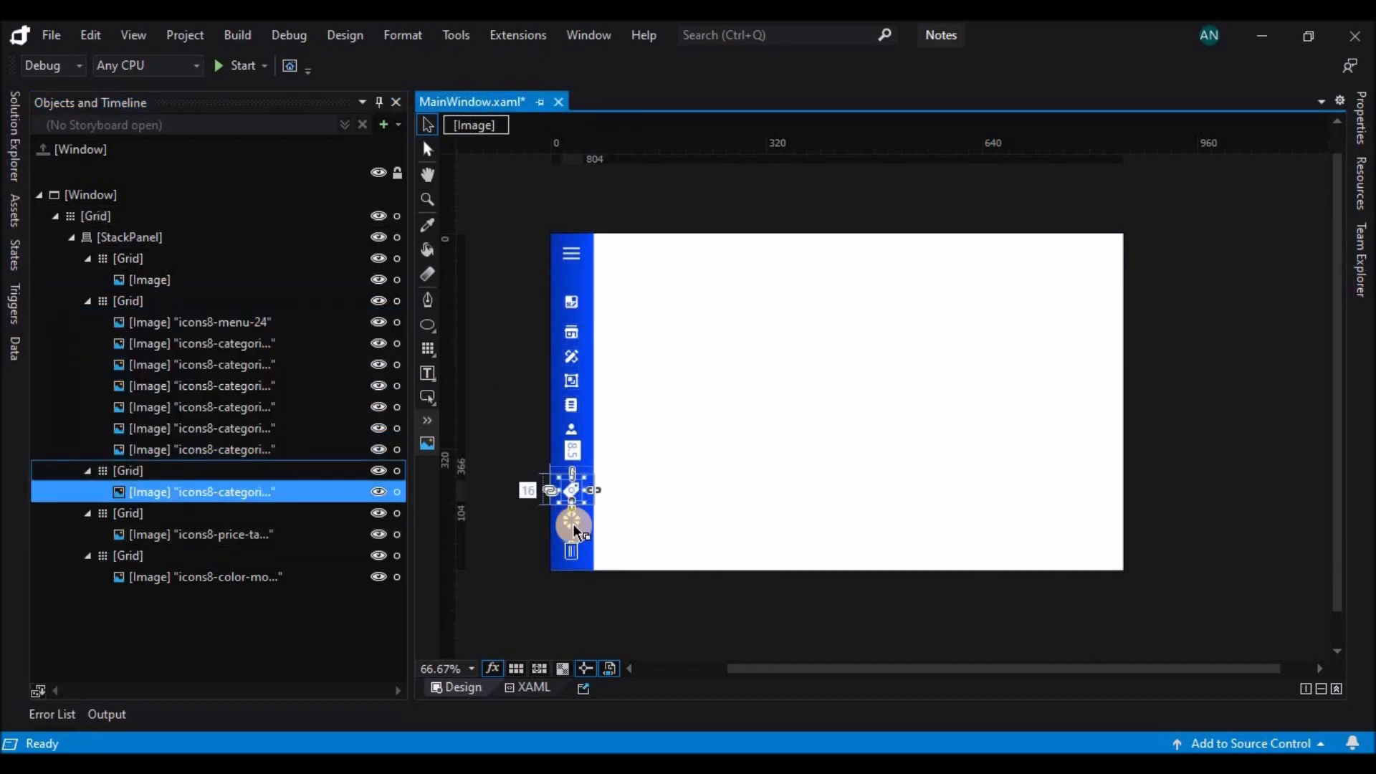
left_click(574, 523, "ctrl")
left_click(571, 550, "ctrl")
left_click(1361, 118)
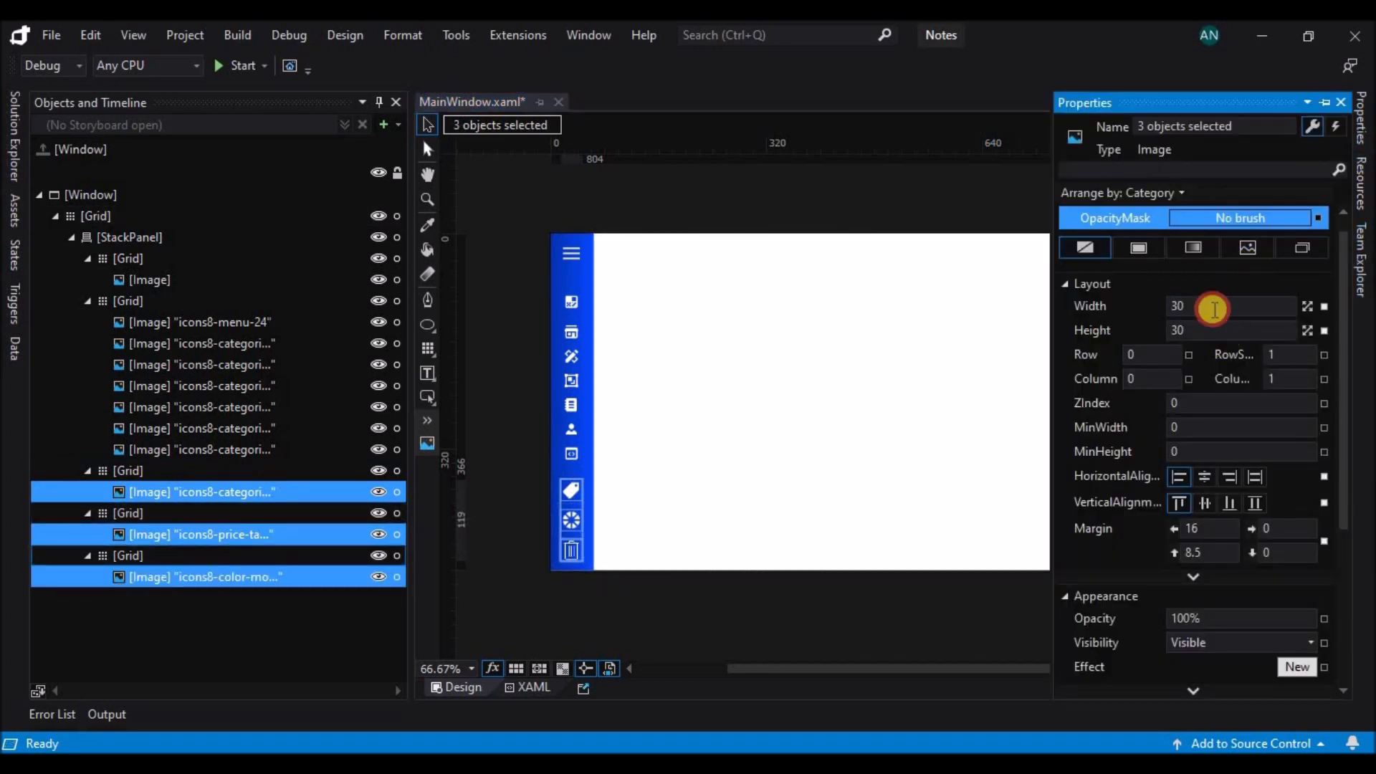
left_click_drag(1201, 341, 1202, 341)
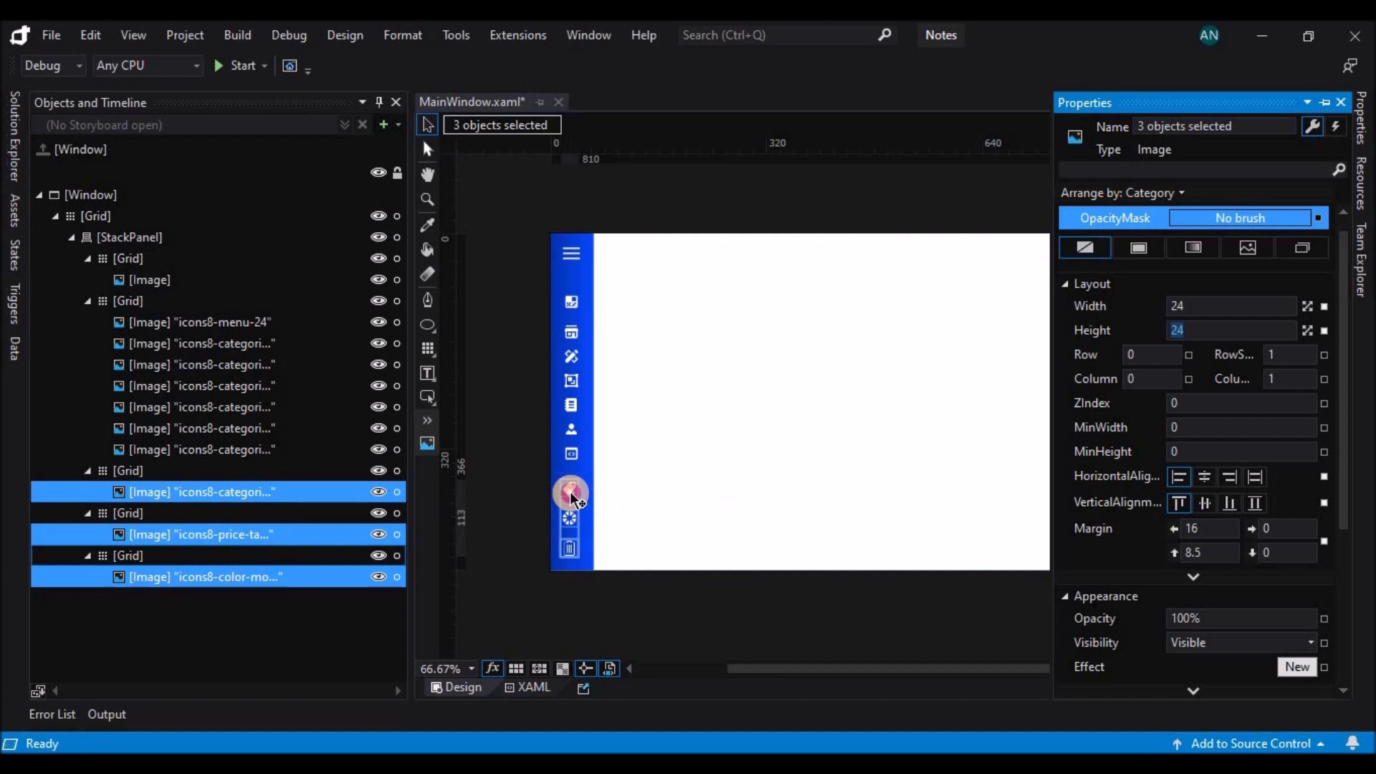
left_click(573, 497)
left_click(663, 462)
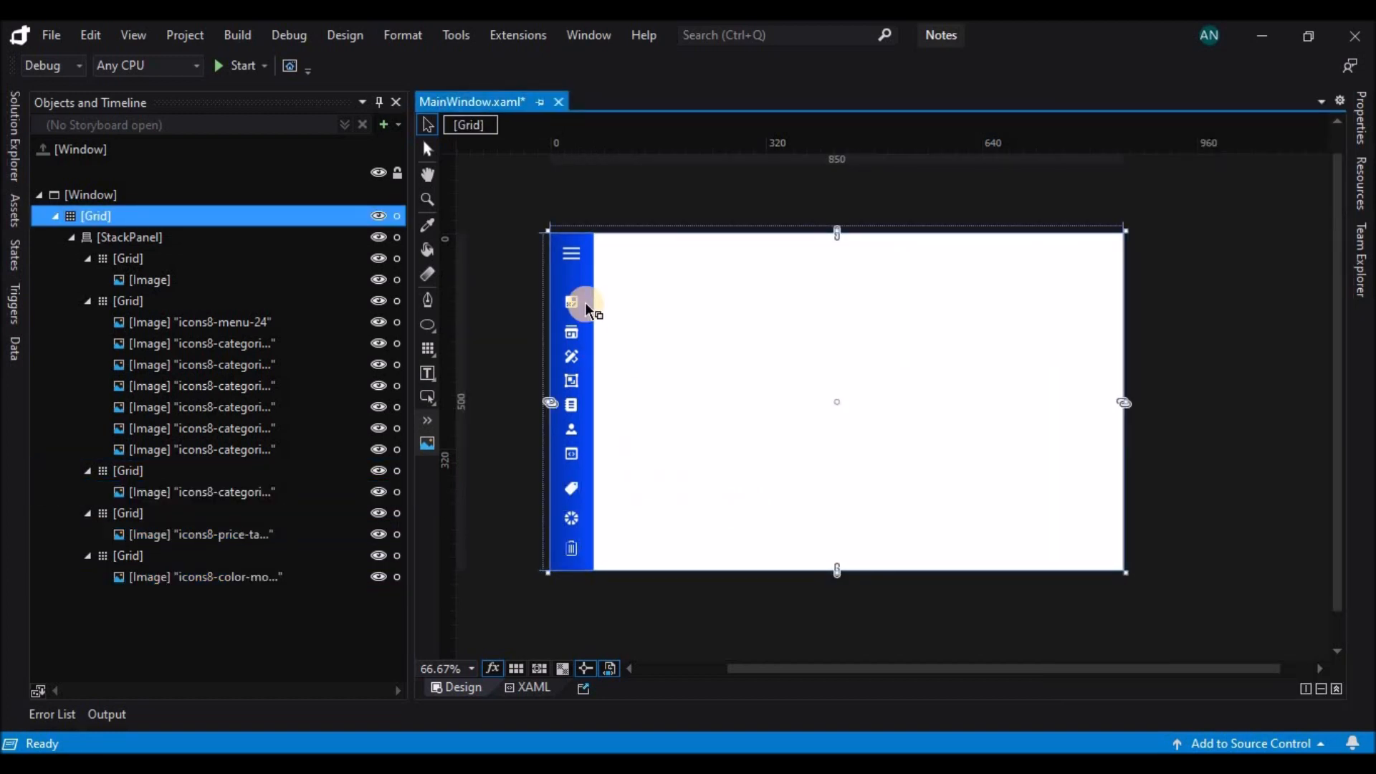
Widen the sidebar StackPanel to about 368.5.
left_click(256, 296)
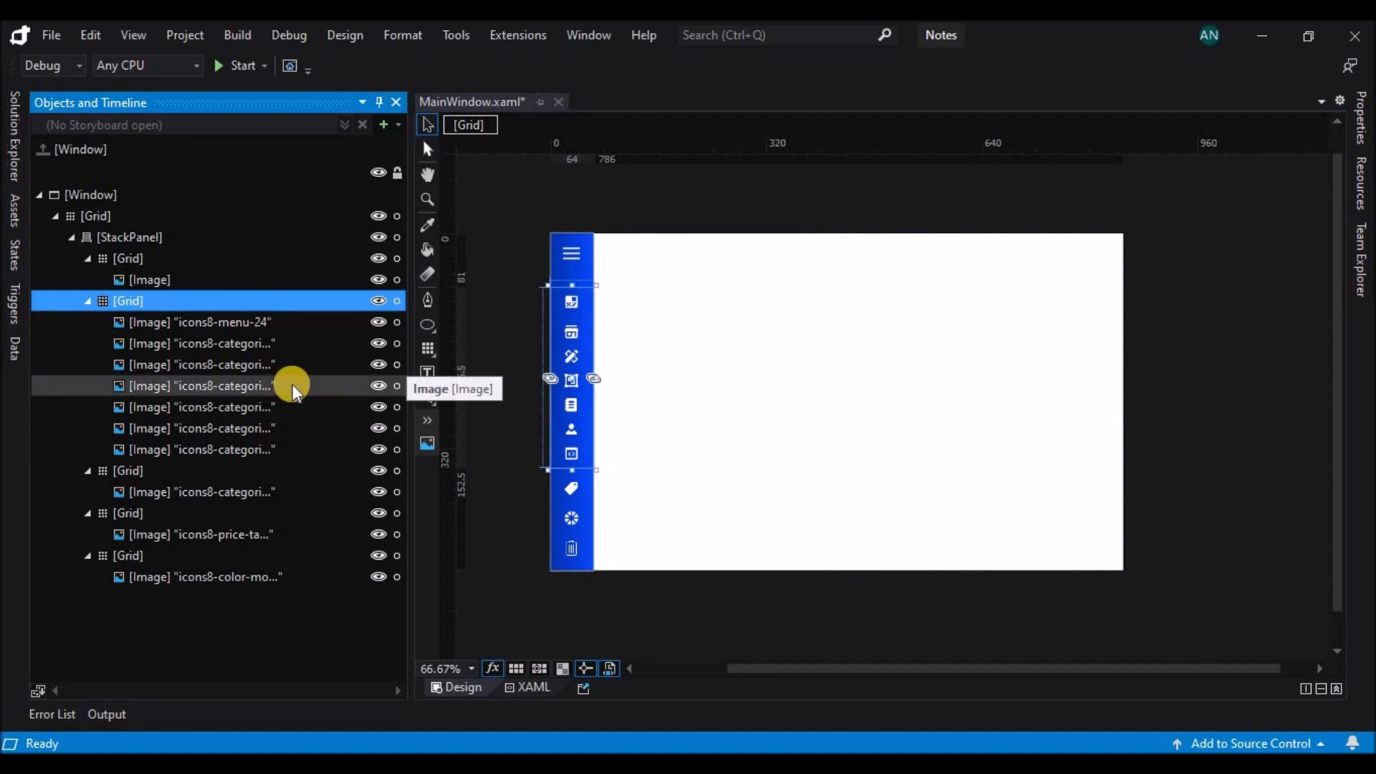
left_click(240, 238)
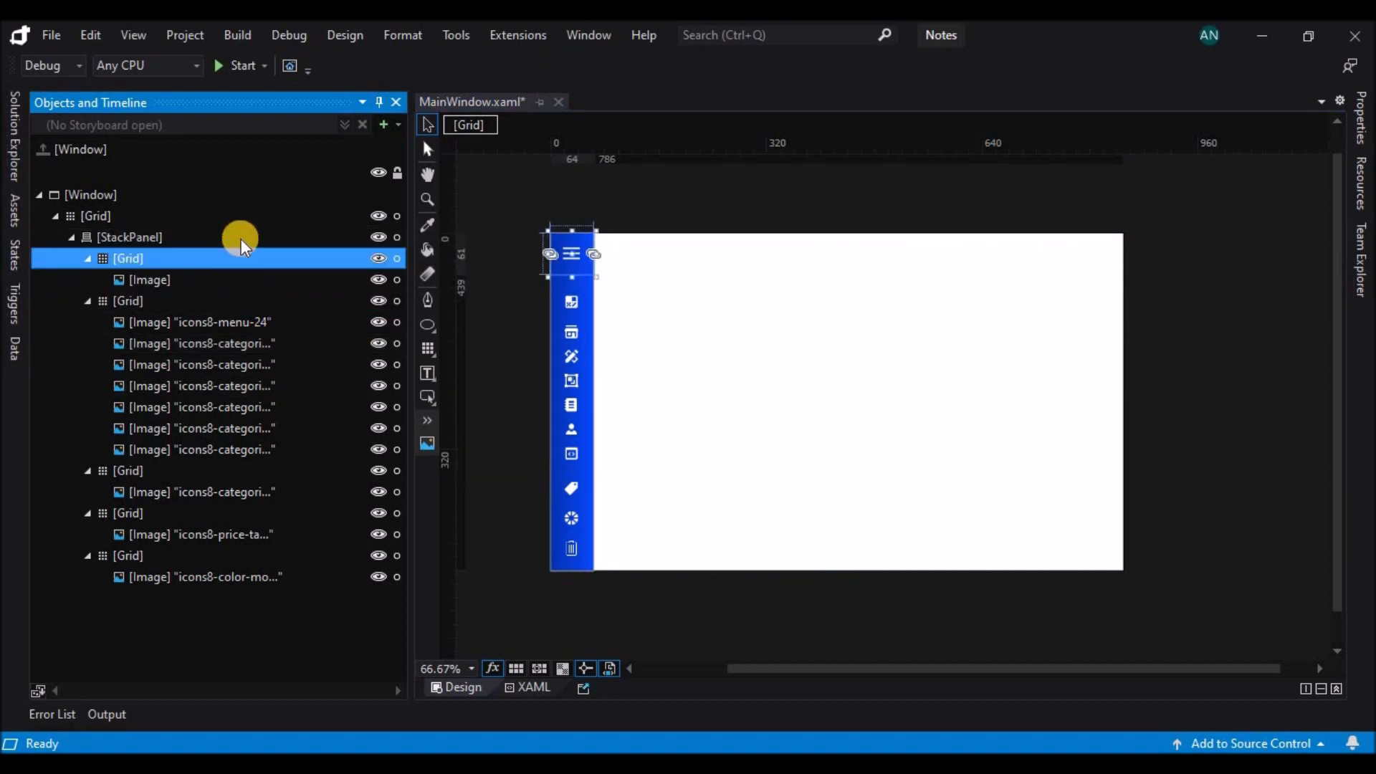
left_click_drag(595, 402, 801, 400)
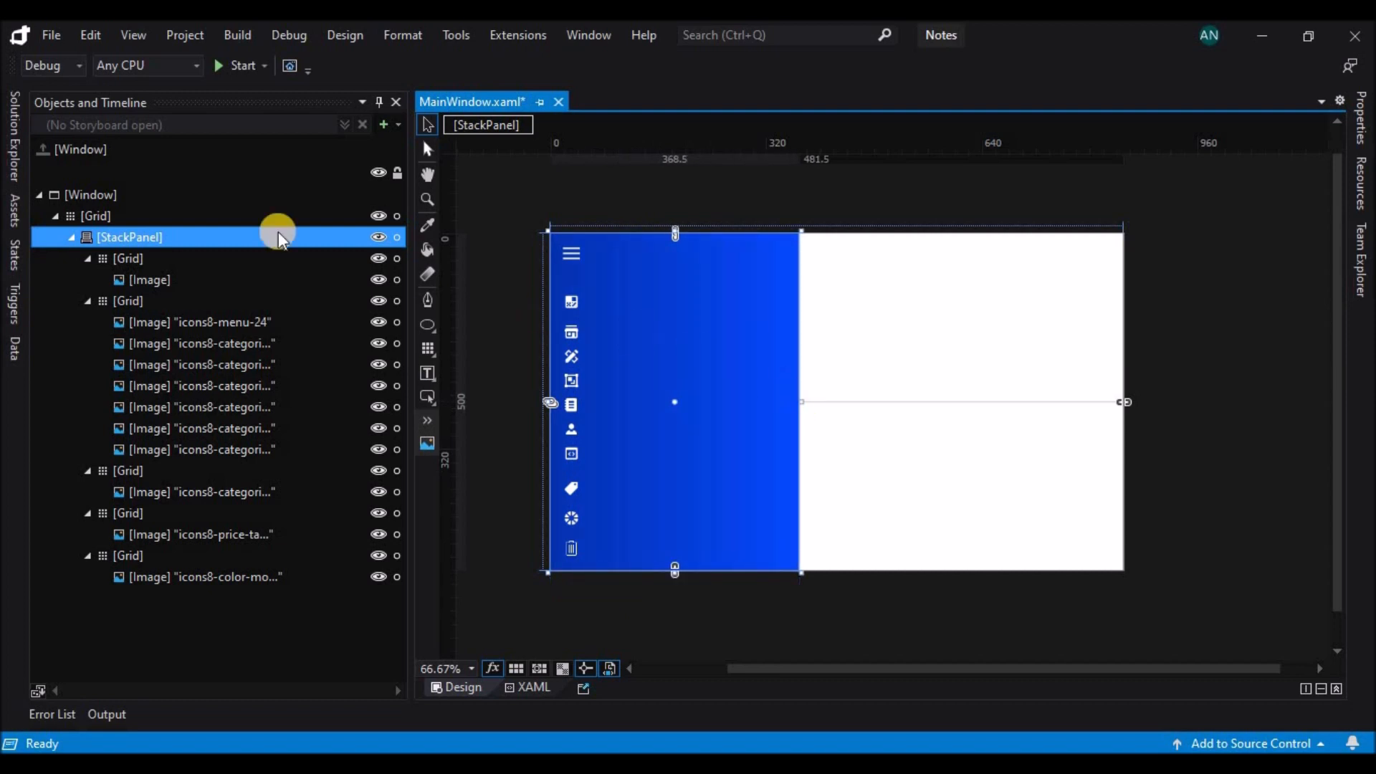
left_click(161, 265)
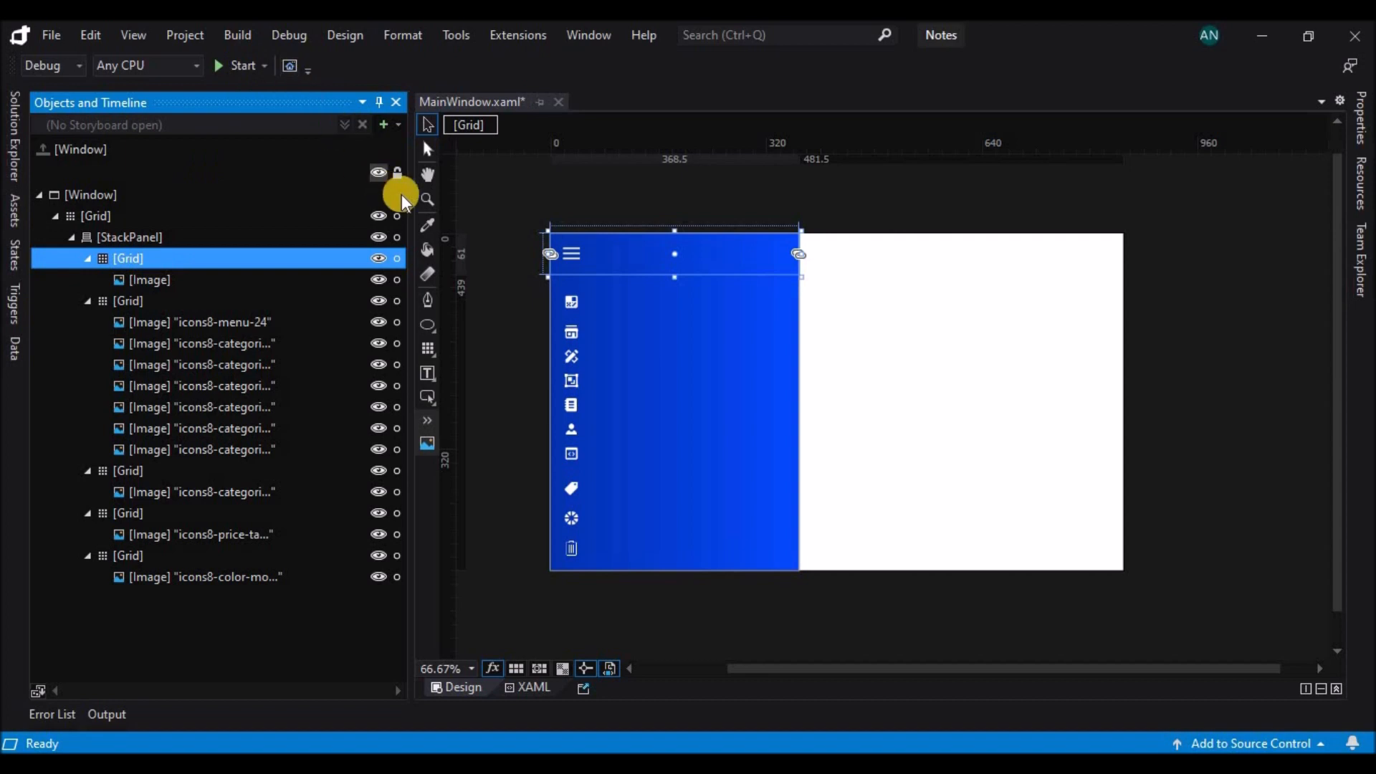
left_click(429, 444)
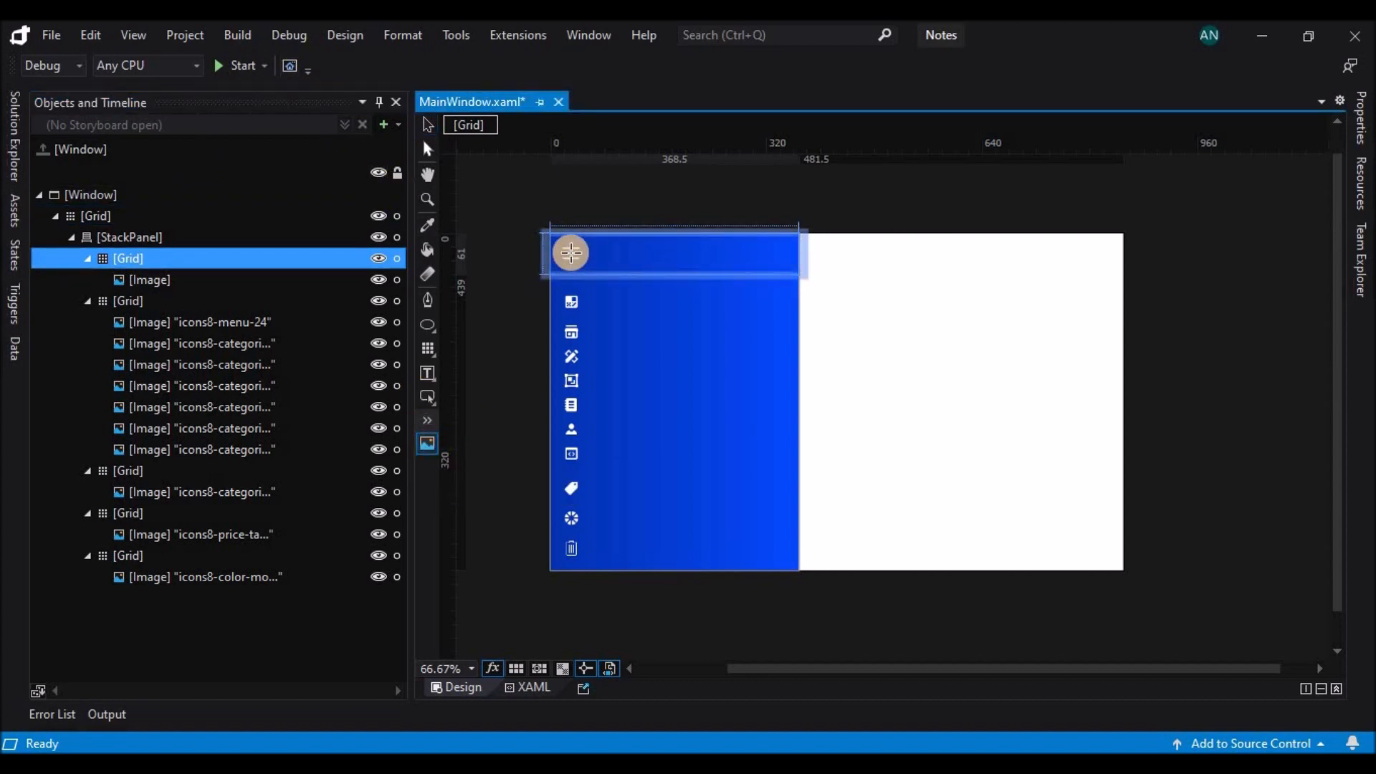
left_click_drag(571, 253, 595, 269)
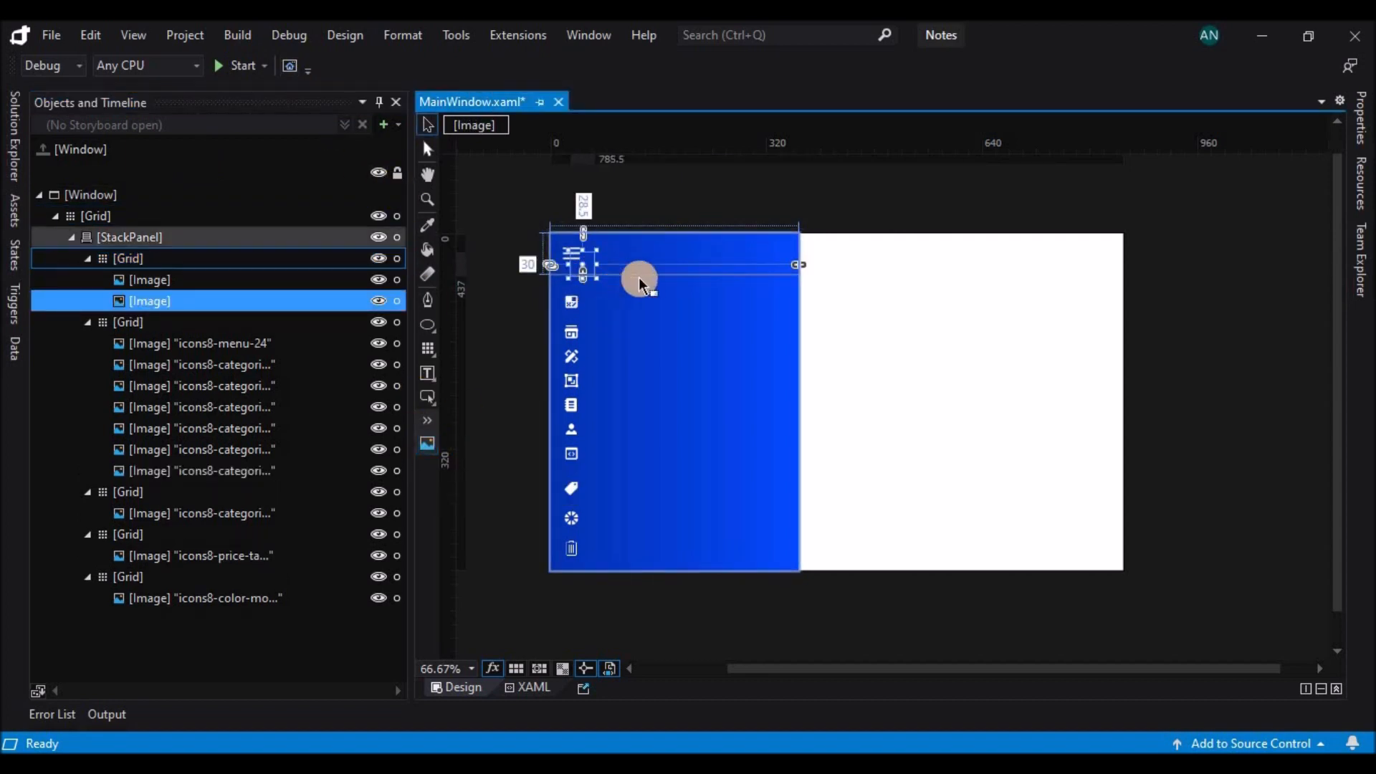
key("ctrl+z")
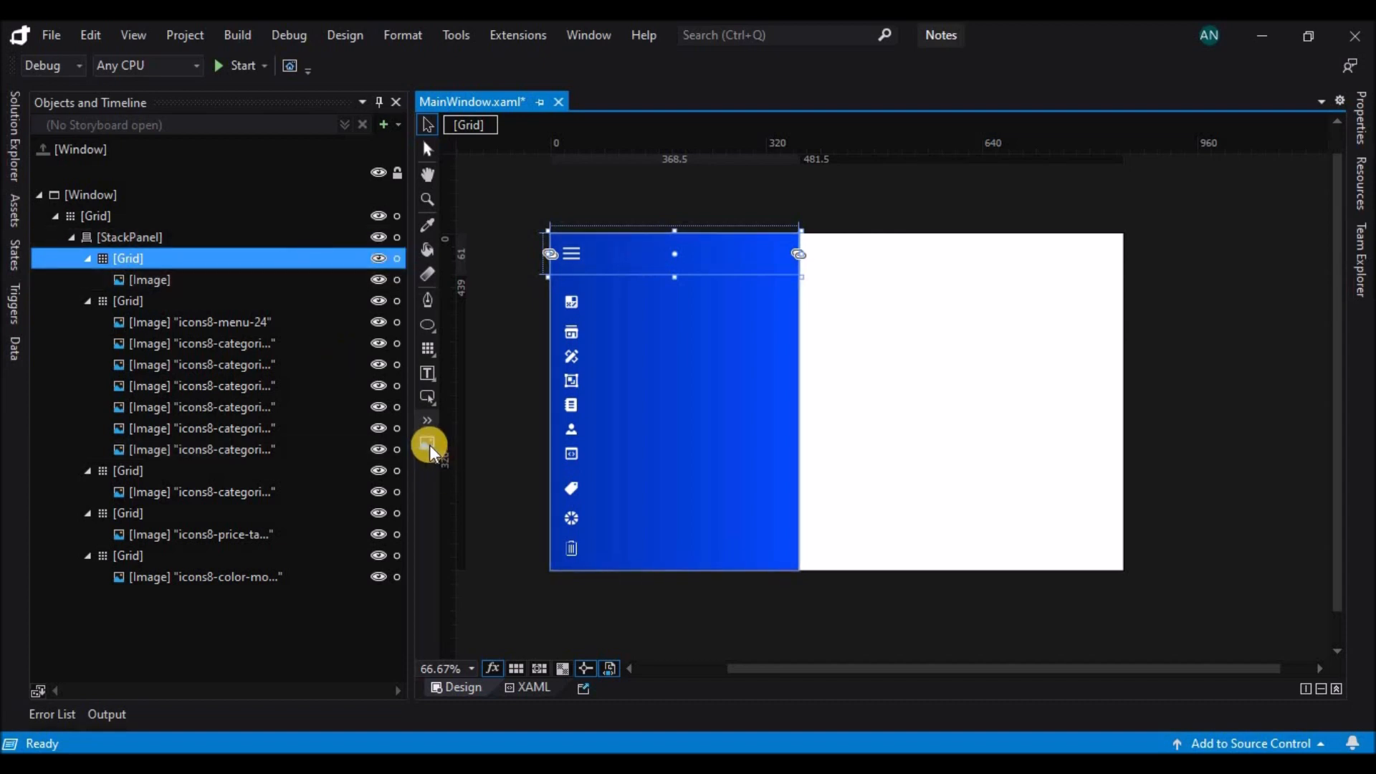
Draw a circle about 51 across with the profile photo fill over the menu icon in the first Grid, at left margin 6, top margin 4.5.
left_click(428, 325)
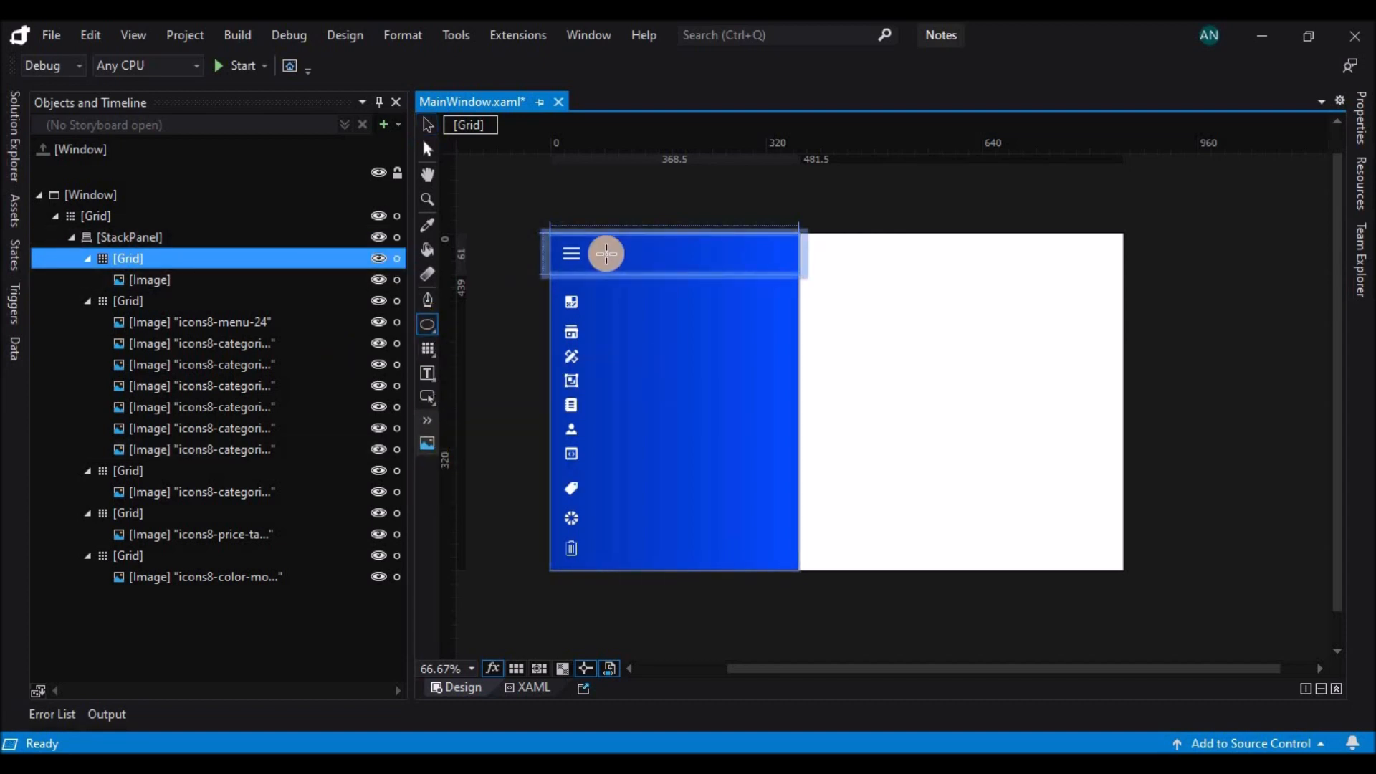
left_click_drag(590, 235, 624, 266)
key("Down")
key("Left")
key("Left")
key("Left")
key("Left")
key("Left")
key("Left")
key("Left")
key("Left")
key("Left")
key("Left")
key("Left")
key("Left")
key("Left")
key("Left")
key("Left")
key("Left")
key("Left")
key("Left")
key("Left")
key("Left")
key("Left")
key("Left")
key("Left")
key("Left")
key("Left")
key("Left")
key("Left")
key("Left")
key("Left")
key("Left")
key("Left")
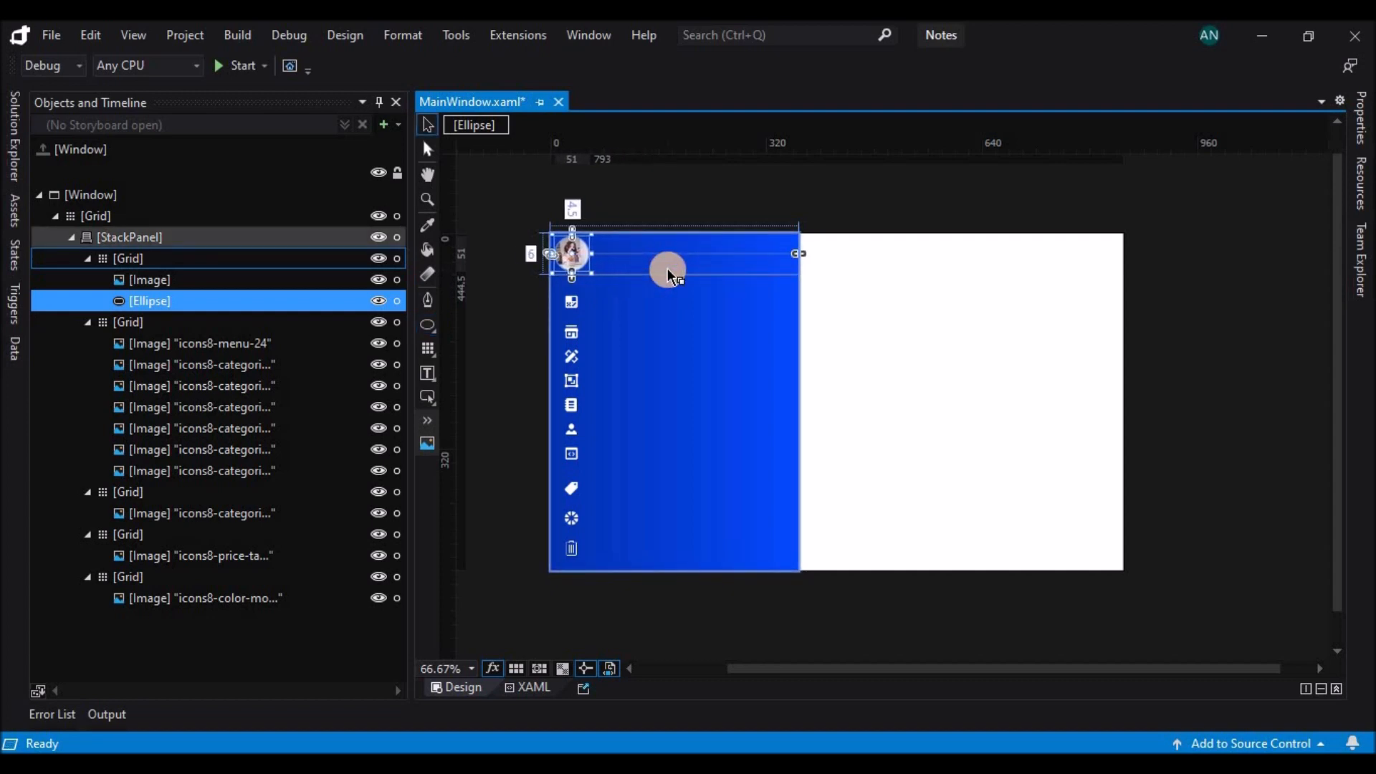
left_click(1360, 131)
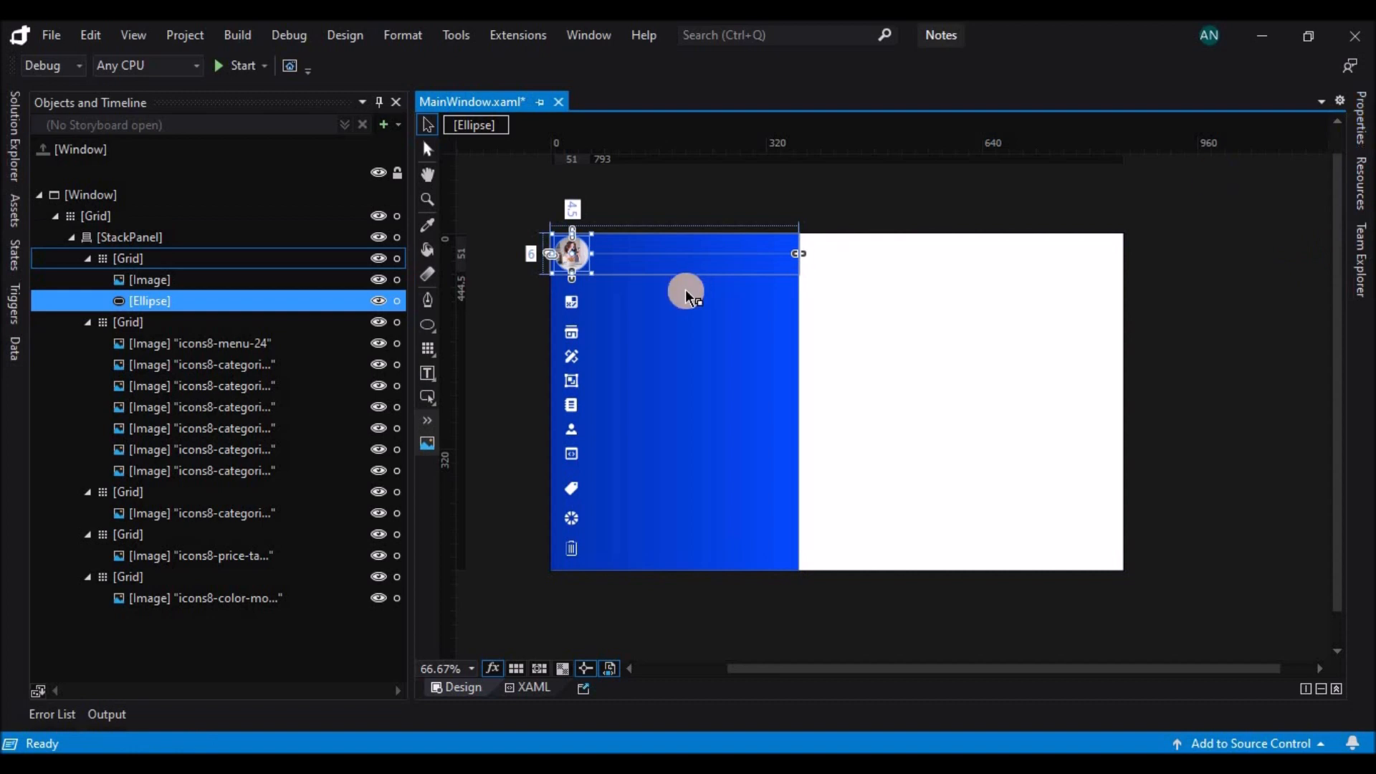
left_click(873, 317)
Add a TextBlock about 173.5 wide beside the profile photo in the first Grid and enter the person's full name.
key("t")
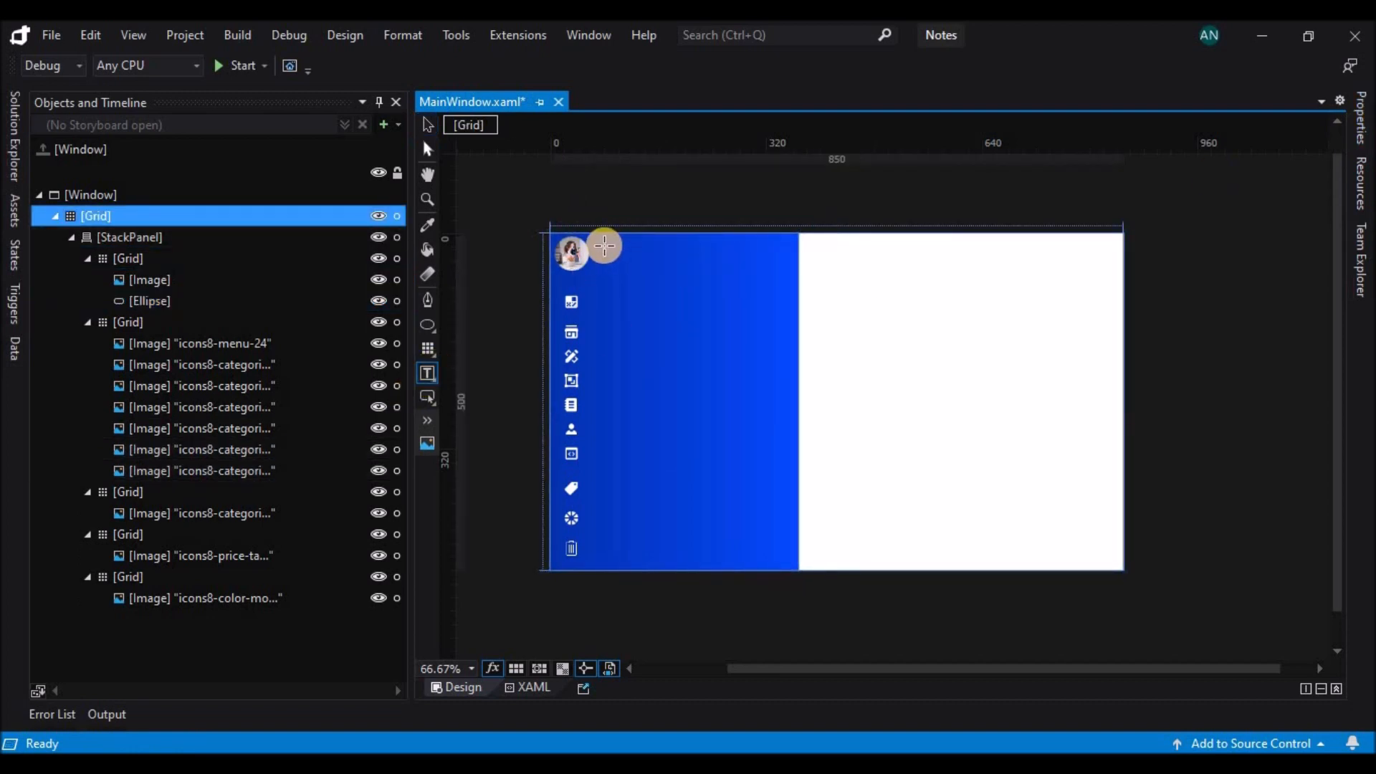
left_click(174, 261)
left_click_drag(601, 244, 711, 268)
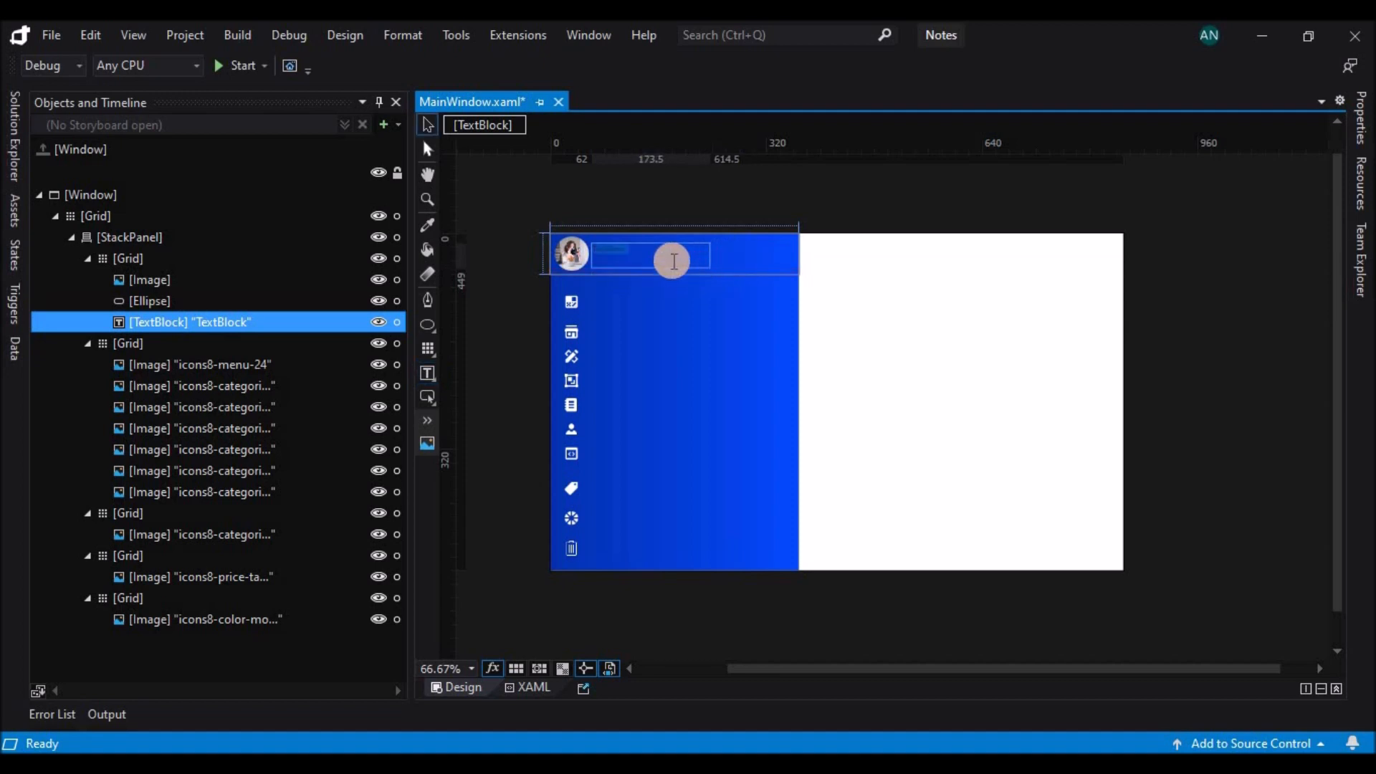
Set the name text's foreground to white (#FFFFFFFF) and its font size to 16 px.
left_click_drag(641, 253, 593, 249)
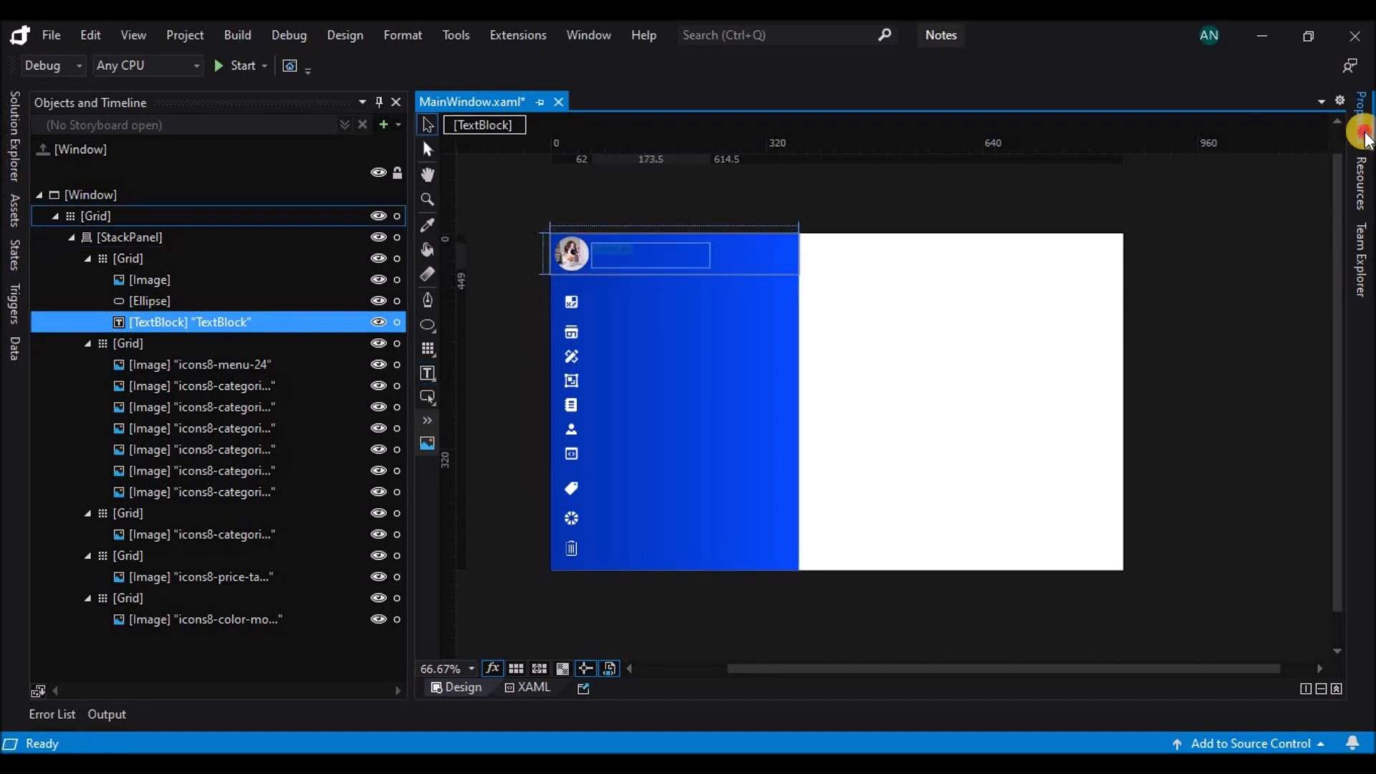
left_click(1363, 128)
left_click(1113, 273)
left_click(1072, 334)
left_click(1318, 614)
left_click(1303, 610)
left_click(1306, 611)
left_click(1236, 446)
left_click(1284, 610)
left_click(1233, 462)
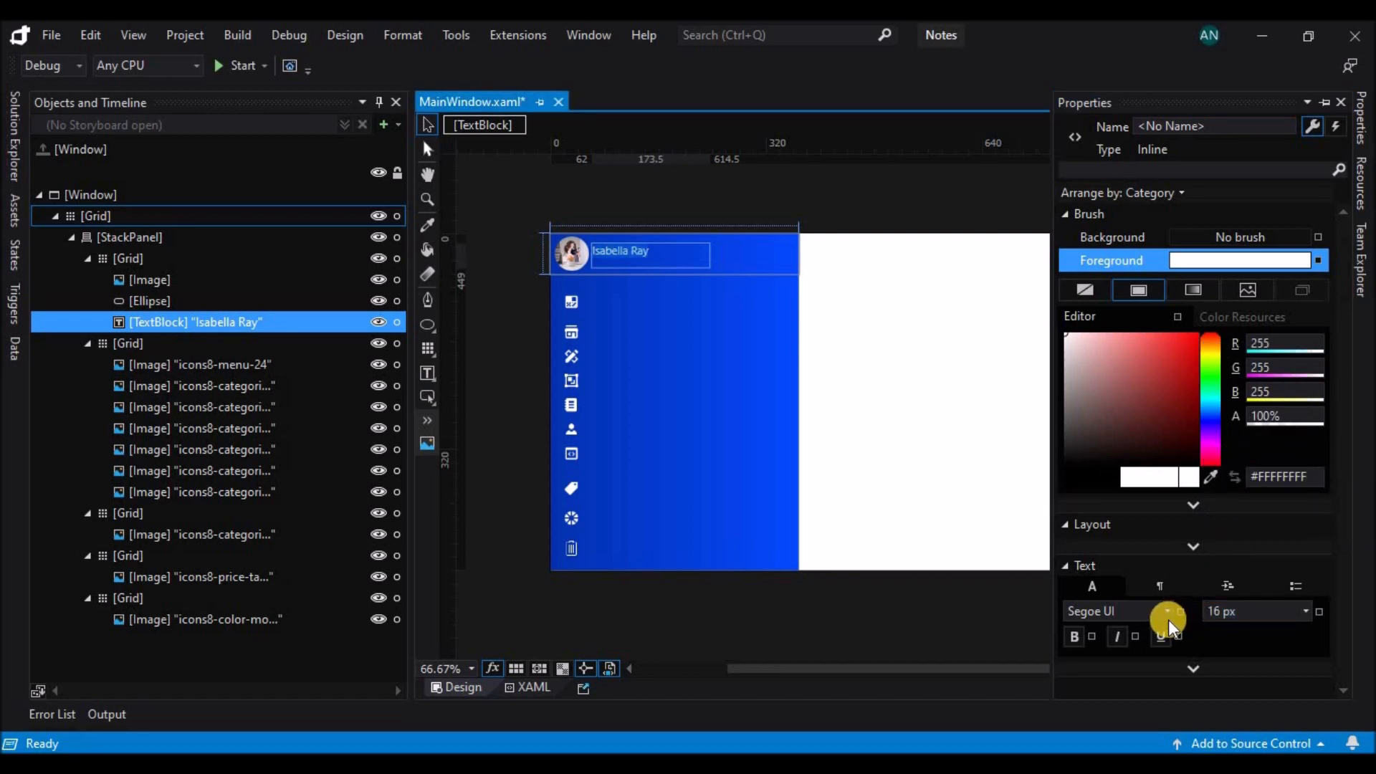
left_click(640, 270)
left_click(651, 201)
Shrink the name TextBlock to about 103.5 wide and move it to left margin 72 and top margin 17.5.
left_click(633, 258)
scroll(717, 212, "up", 1)
left_click_drag(618, 260, 618, 268)
left_click(706, 201)
left_click(608, 269)
left_click_drag(618, 268, 621, 268)
key("Up")
key("Up")
key("Up")
key("Up")
key("Up")
key("Up")
key("Up")
key("Right")
key("Right")
key("Right")
key("Right")
key("Right")
key("Right")
key("Right")
key("Right")
key("Right")
key("Right")
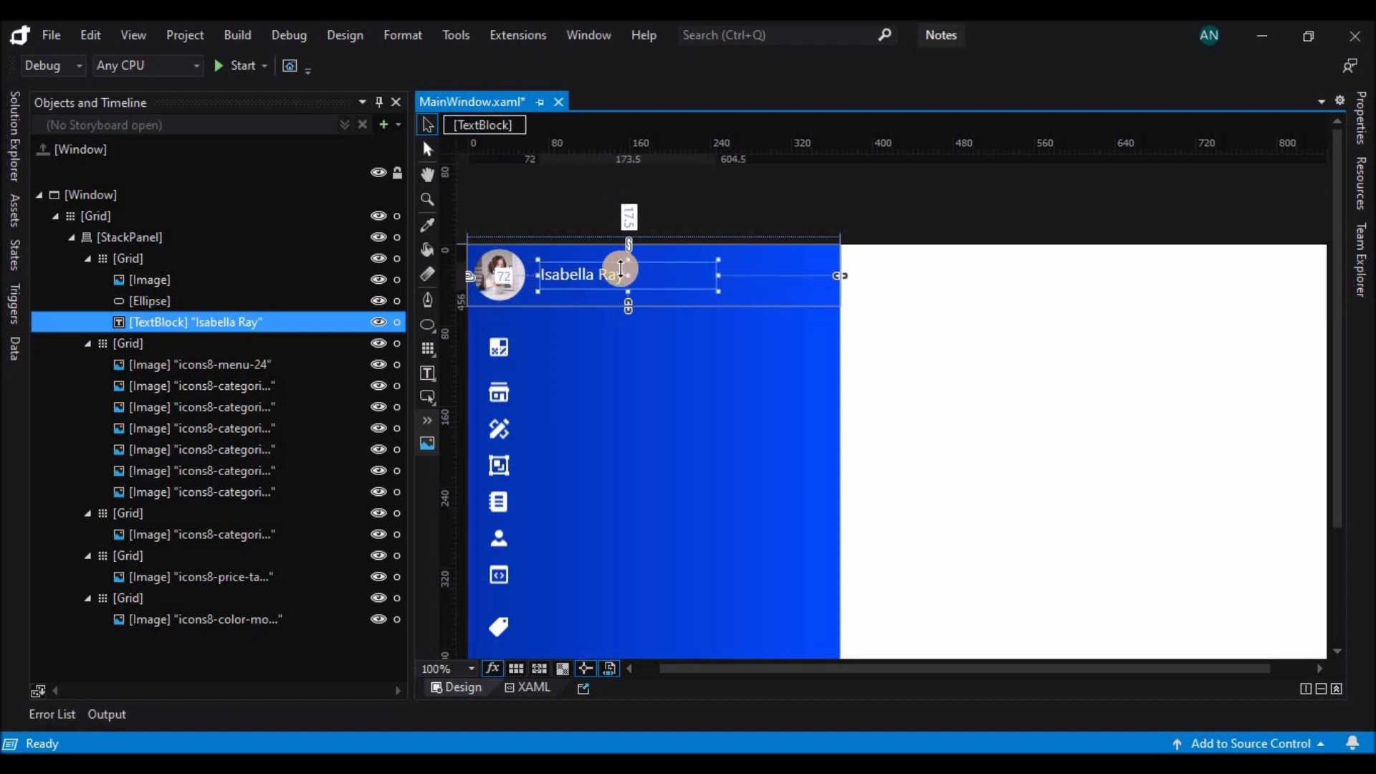
Widen the name TextBlock to about 152.5.
left_click(665, 213)
left_click(630, 269)
left_click_drag(651, 277, 701, 277)
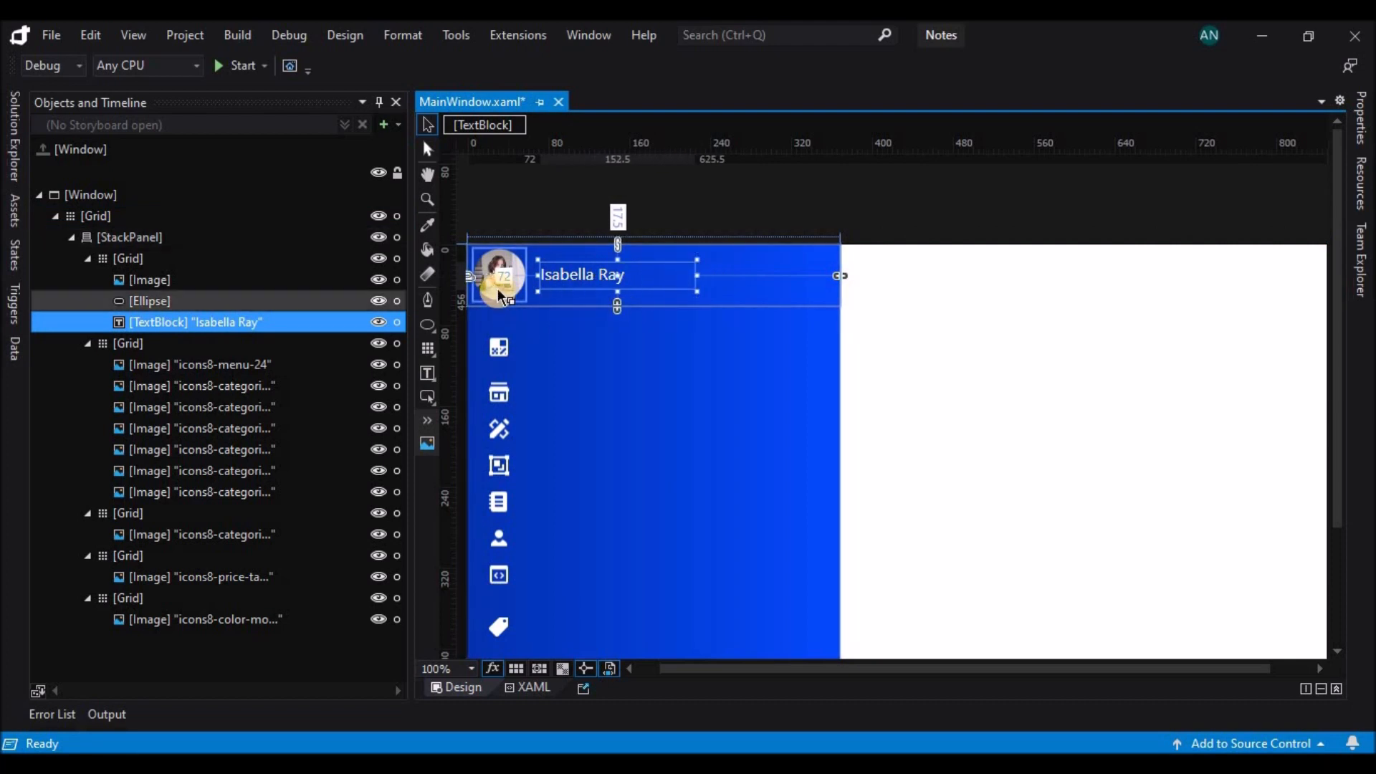
Copy the name TextBlock into the second Grid and place it beside the first icon at left margin 71 and top margin 8.5.
left_click(746, 206)
left_click(608, 203)
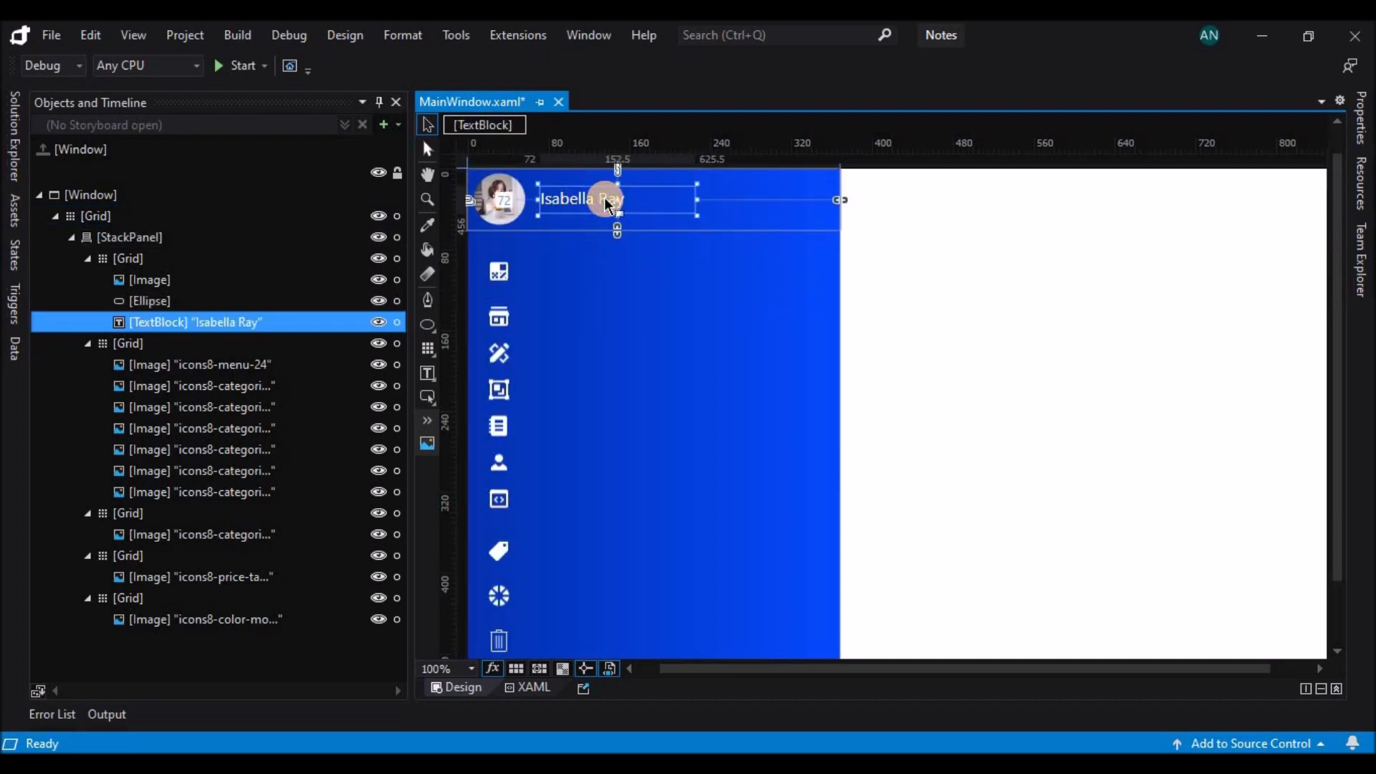
left_click(213, 347)
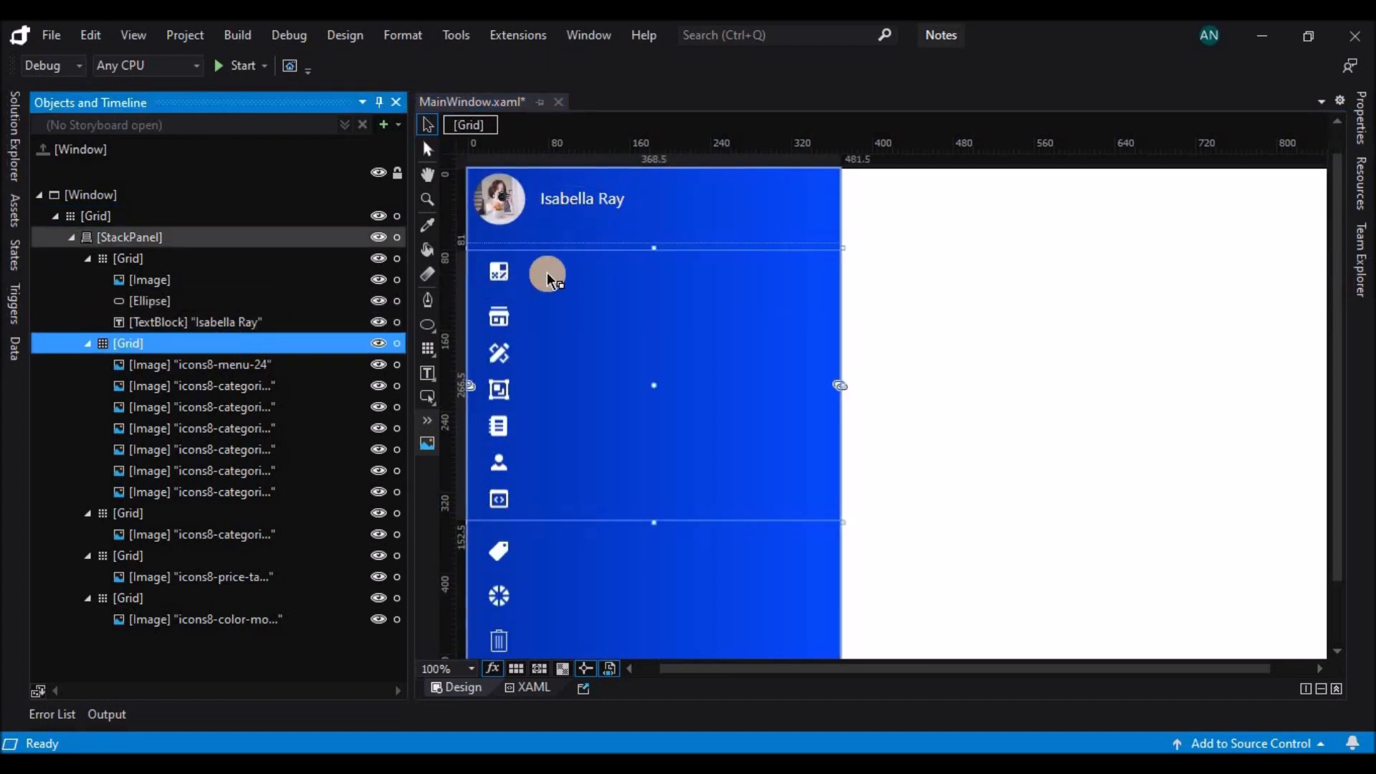
key("ctrl+v")
left_click(569, 272)
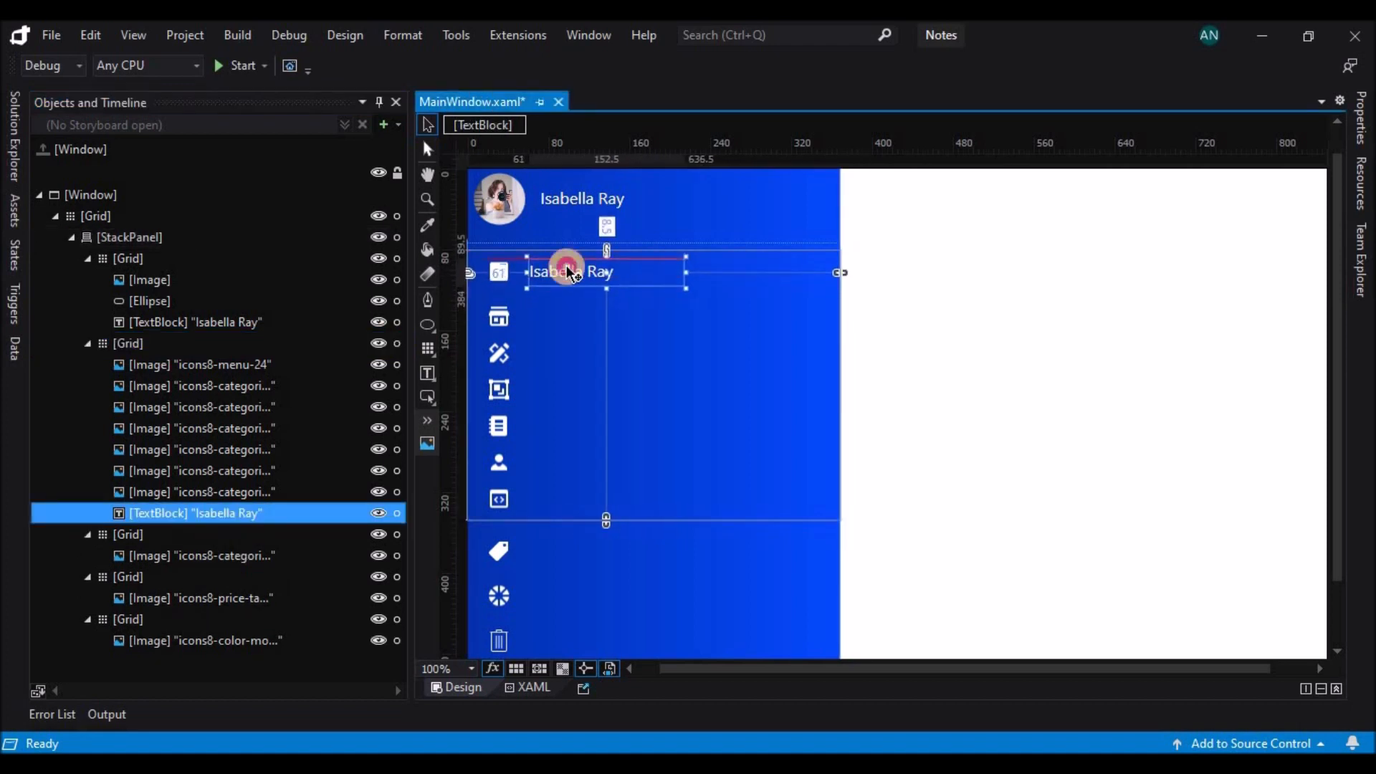
left_click_drag(568, 272, 577, 268)
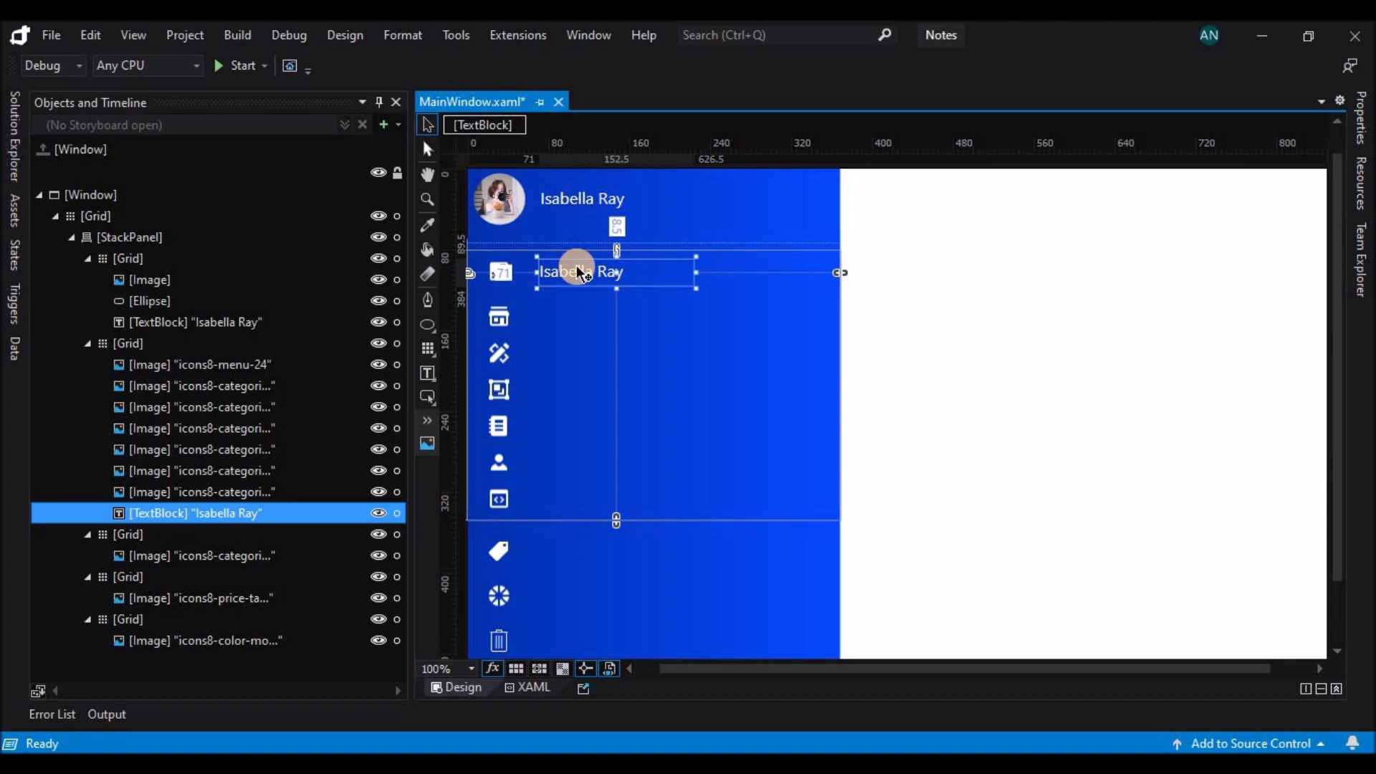
Replace the copied TextBlock's text with CATEGORIES and format it bold at 14 px.
double_click(573, 276)
type("CATEGORIES")
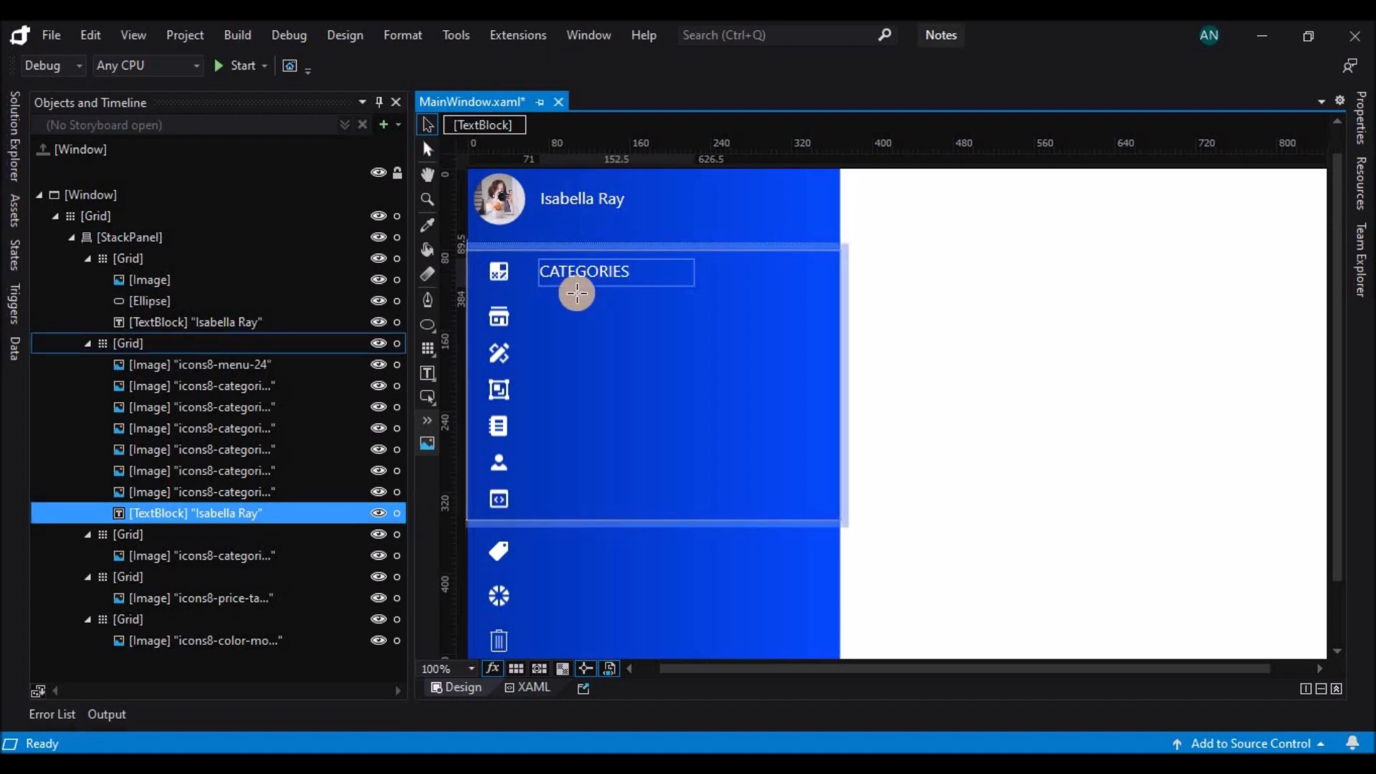
left_click(1362, 115)
left_click(1075, 438)
left_click(1260, 418)
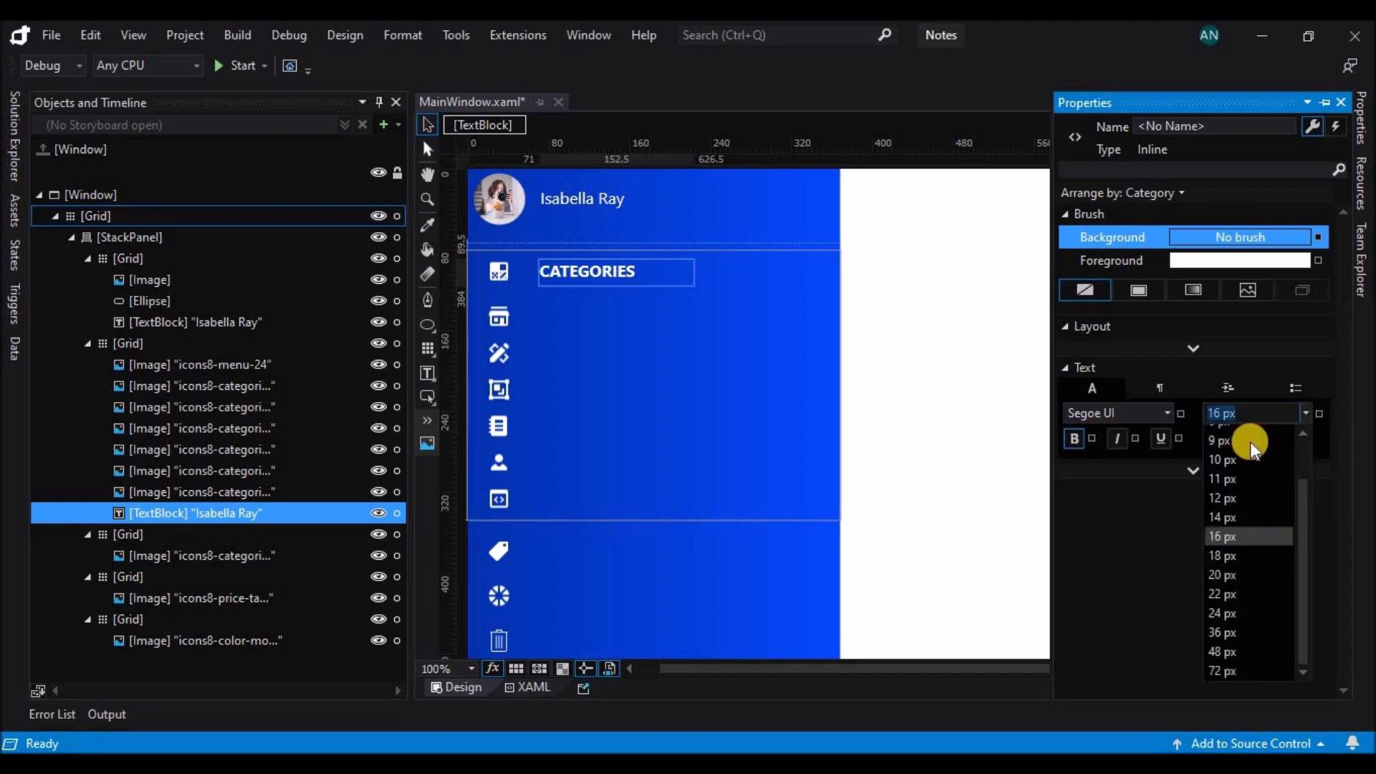
left_click(1225, 516)
Insert spaces between the letters of the heading to read C A T E G O R I E S and move it to top margin 10.
left_click(552, 270)
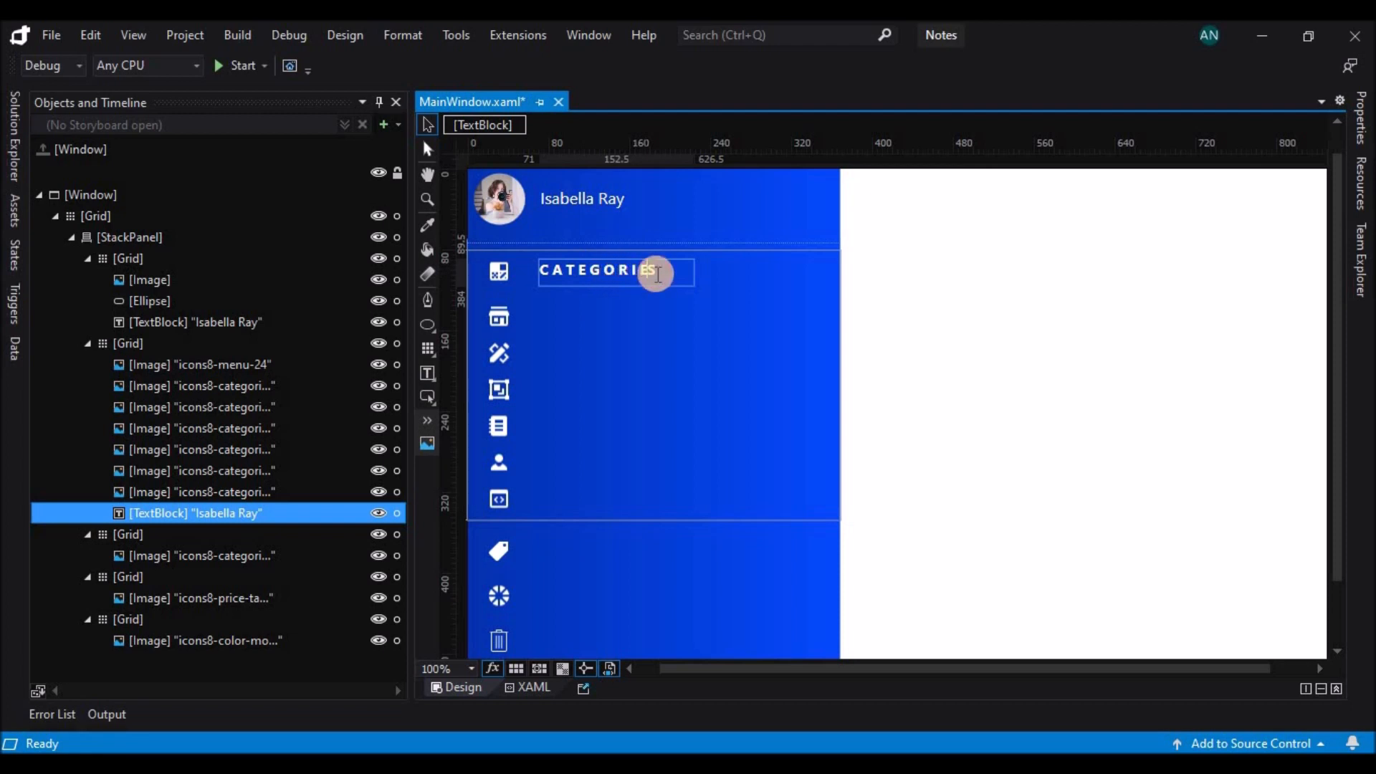
left_click(610, 299)
left_click(617, 284)
left_click_drag(616, 285, 620, 261)
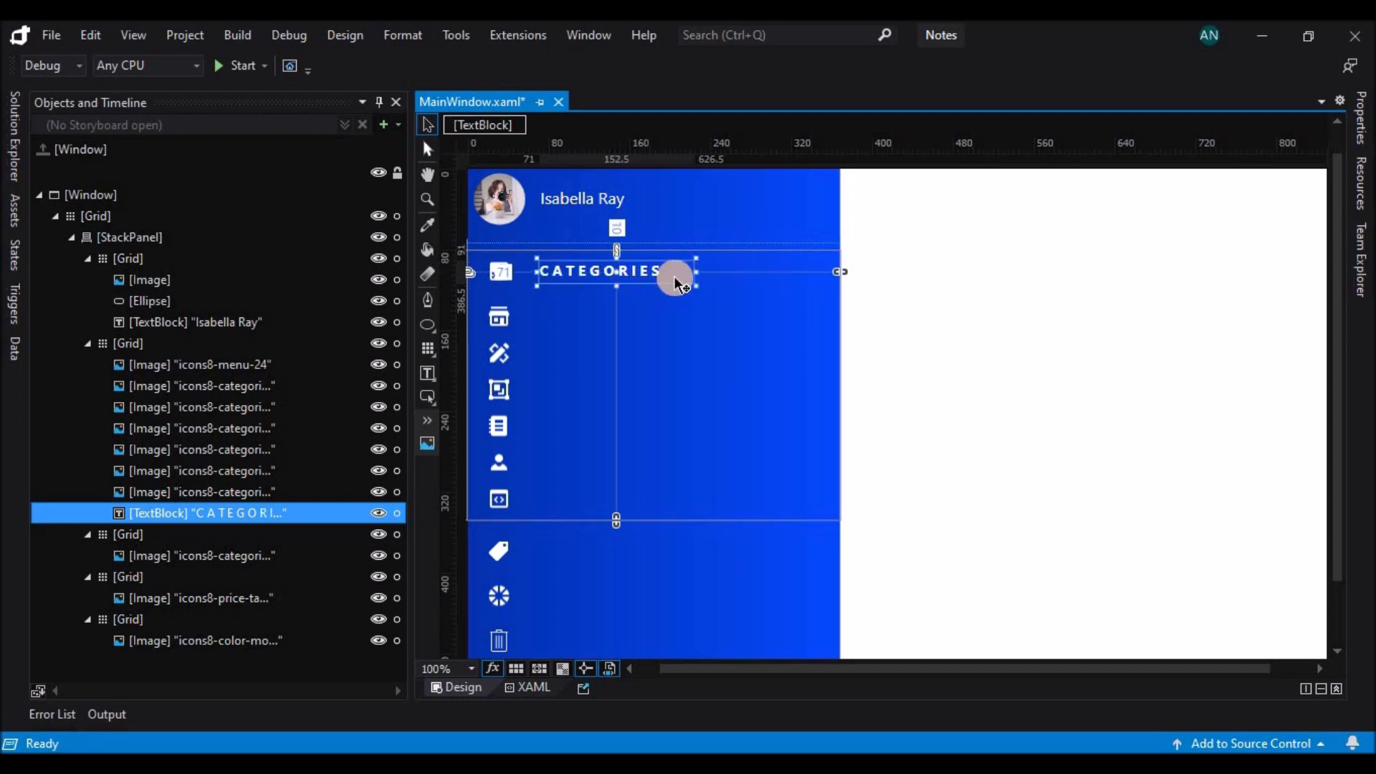
Duplicate the CATEGORIES heading beside the shop icon at top margin 53.5, change its text to Business and remove the bold formatting.
left_click_drag(645, 273, 534, 324)
double_click(643, 318)
type("Business")
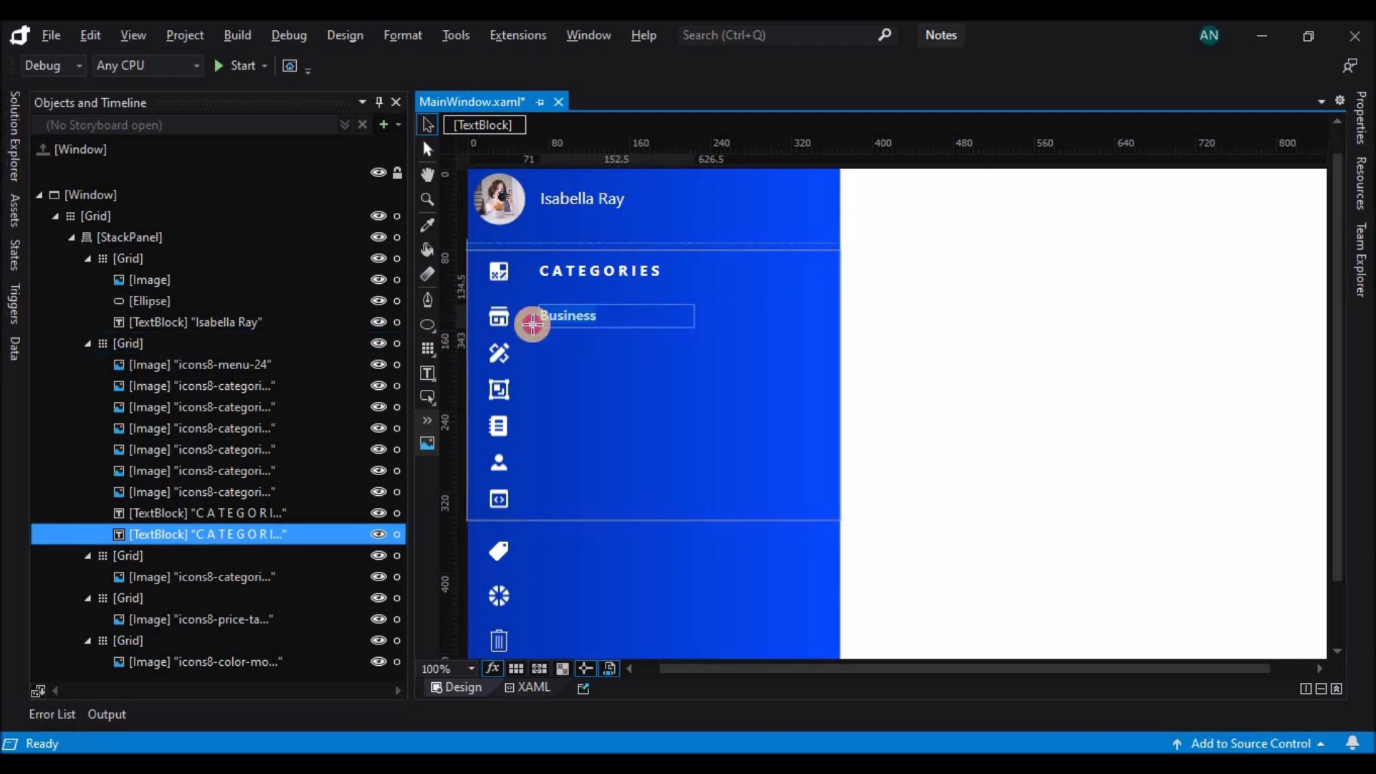
left_click(1362, 116)
left_click(1074, 434)
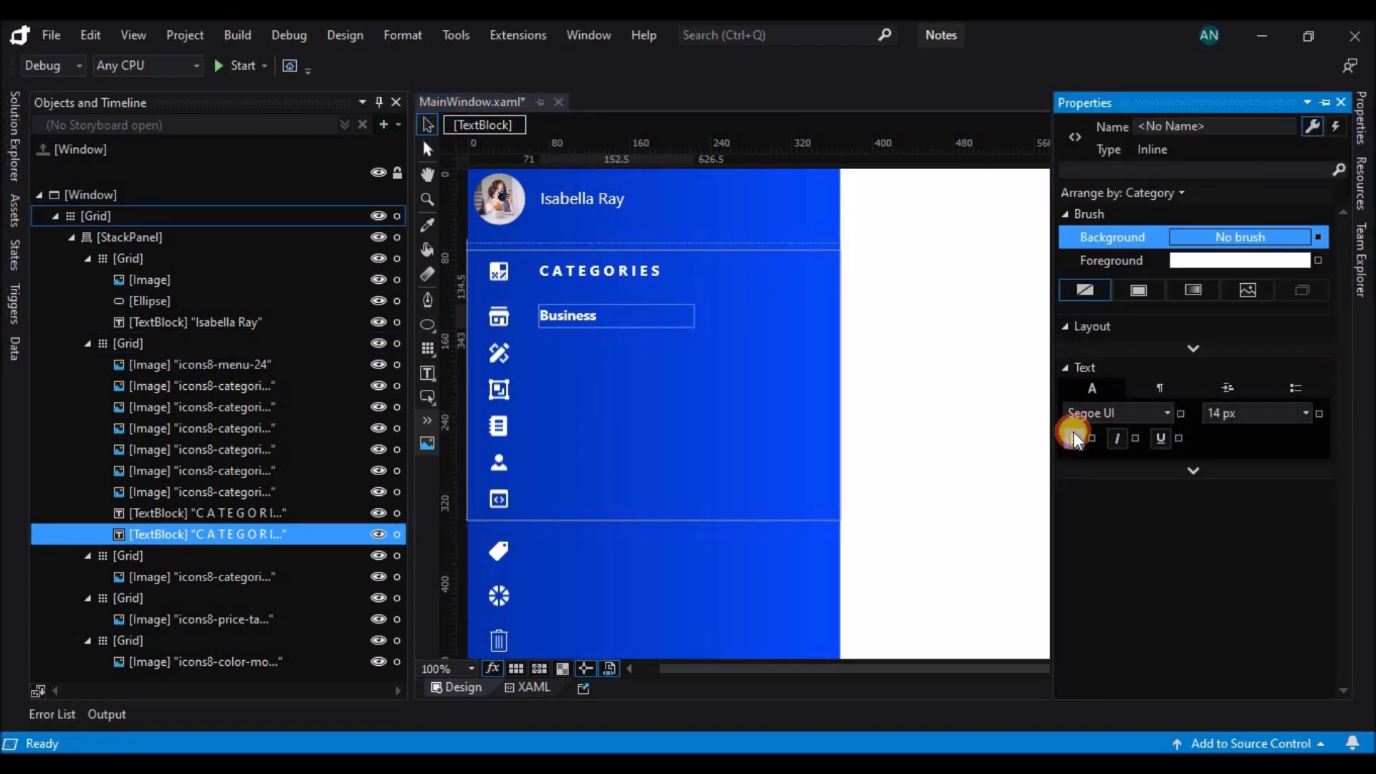
left_click(639, 315)
left_click(602, 319)
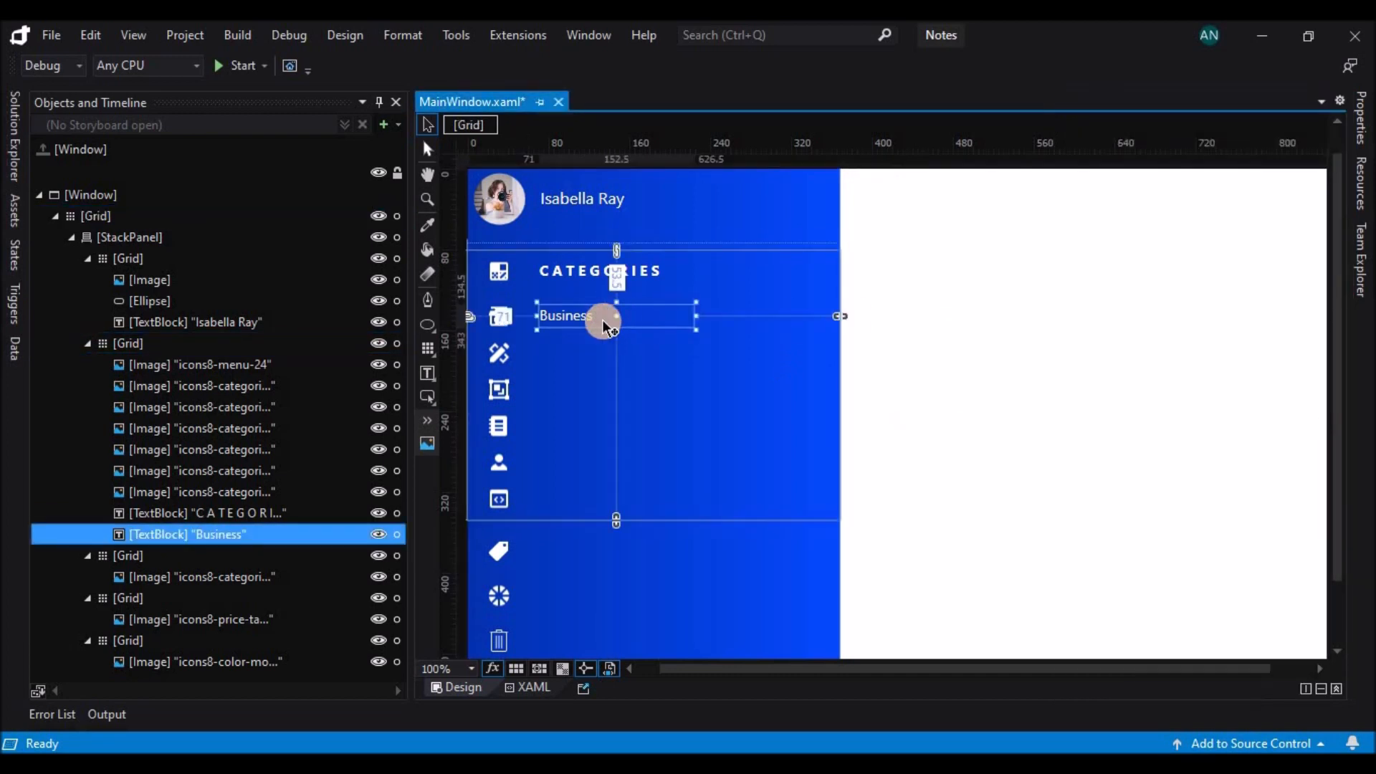
Duplicate the Business label beside each of the five icons below it and rename the lowest three copies Journal, Personal and Programming.
left_click_drag(563, 322, 566, 502)
double_click(566, 500)
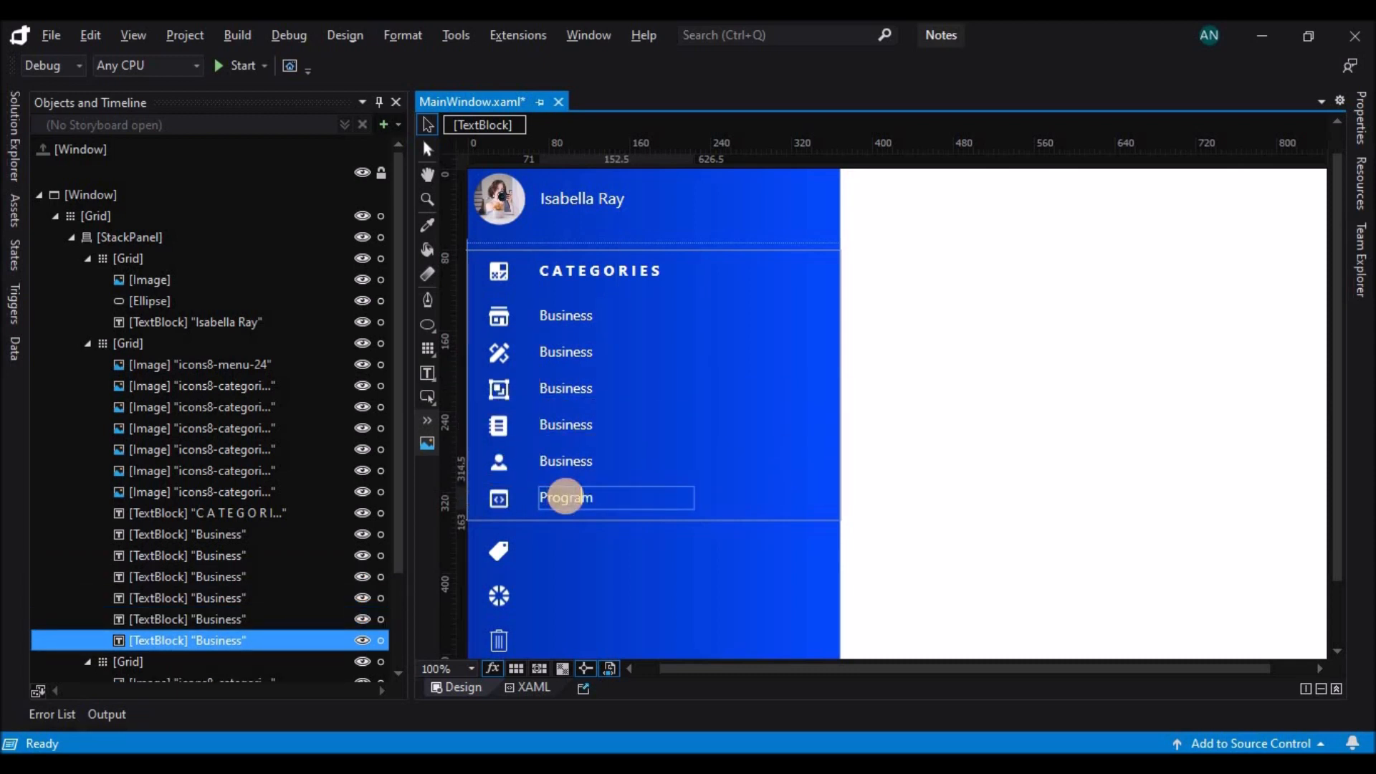
double_click(553, 458)
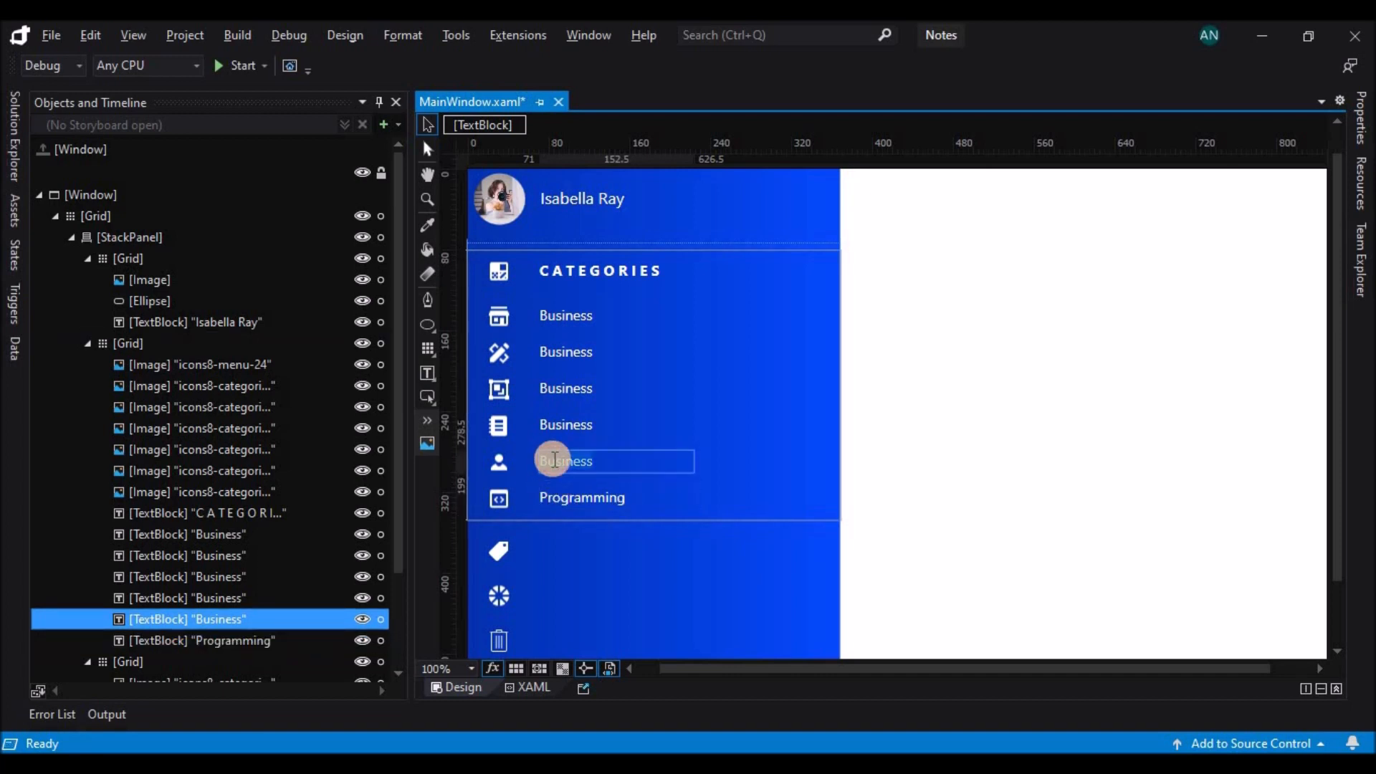
double_click(568, 427)
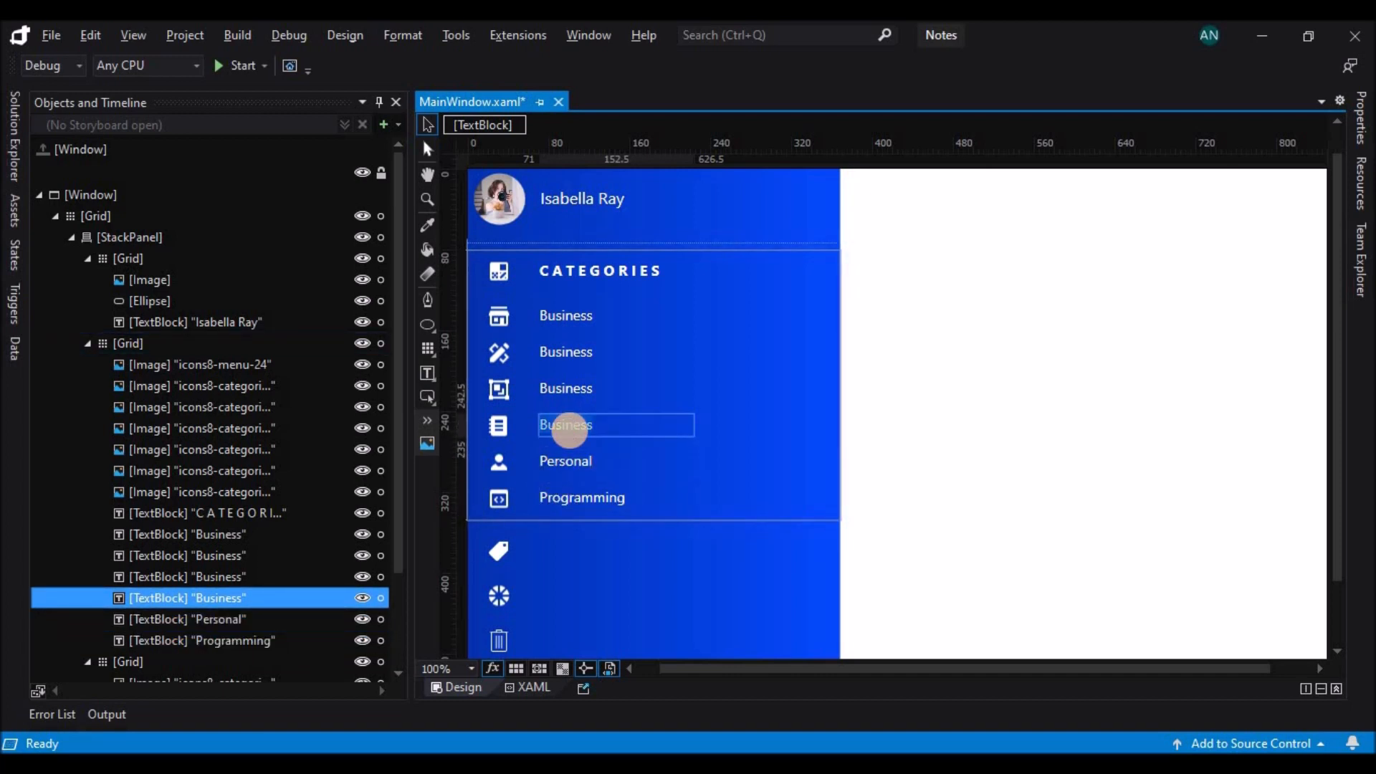
type("Journal")
Rename the Business copy beside the frame icon General and the one beside the crossed tools icon Develop.
double_click(585, 391)
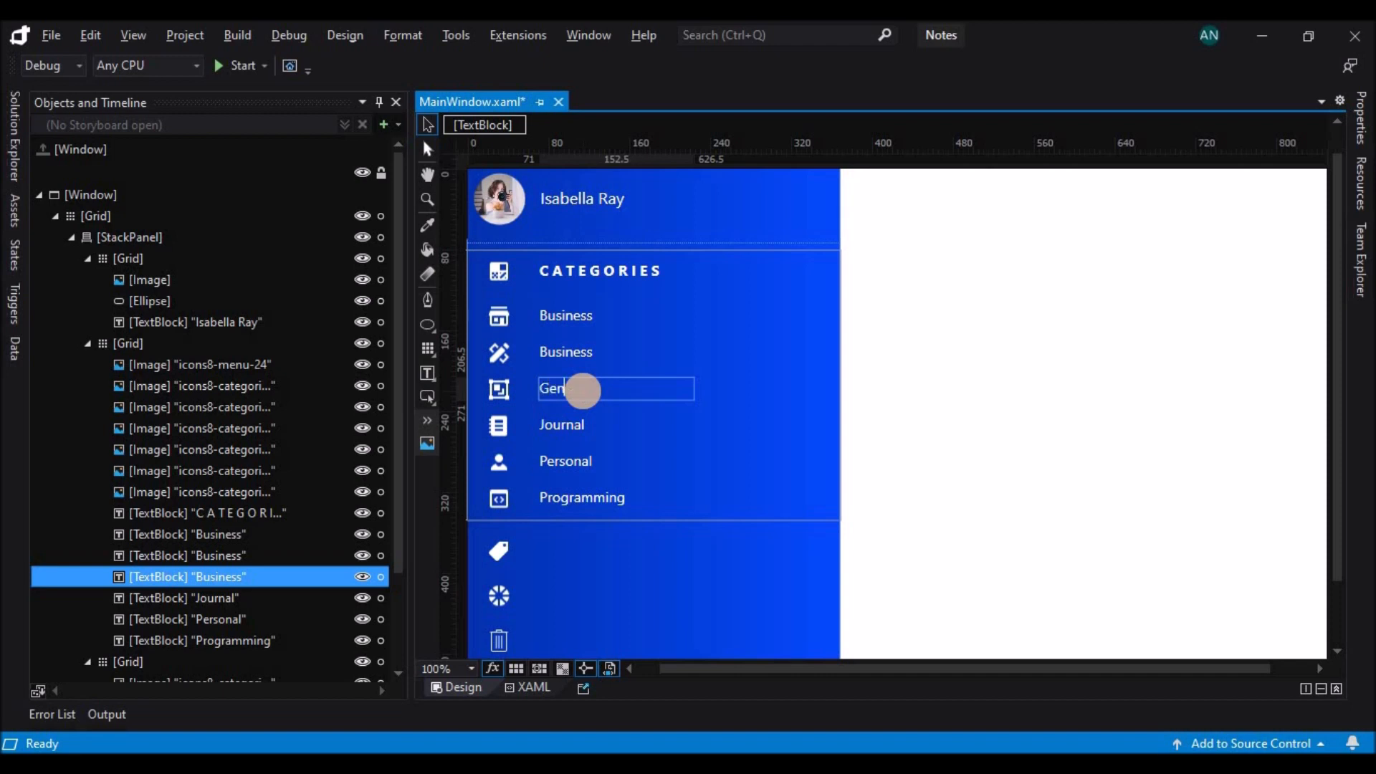
double_click(593, 354)
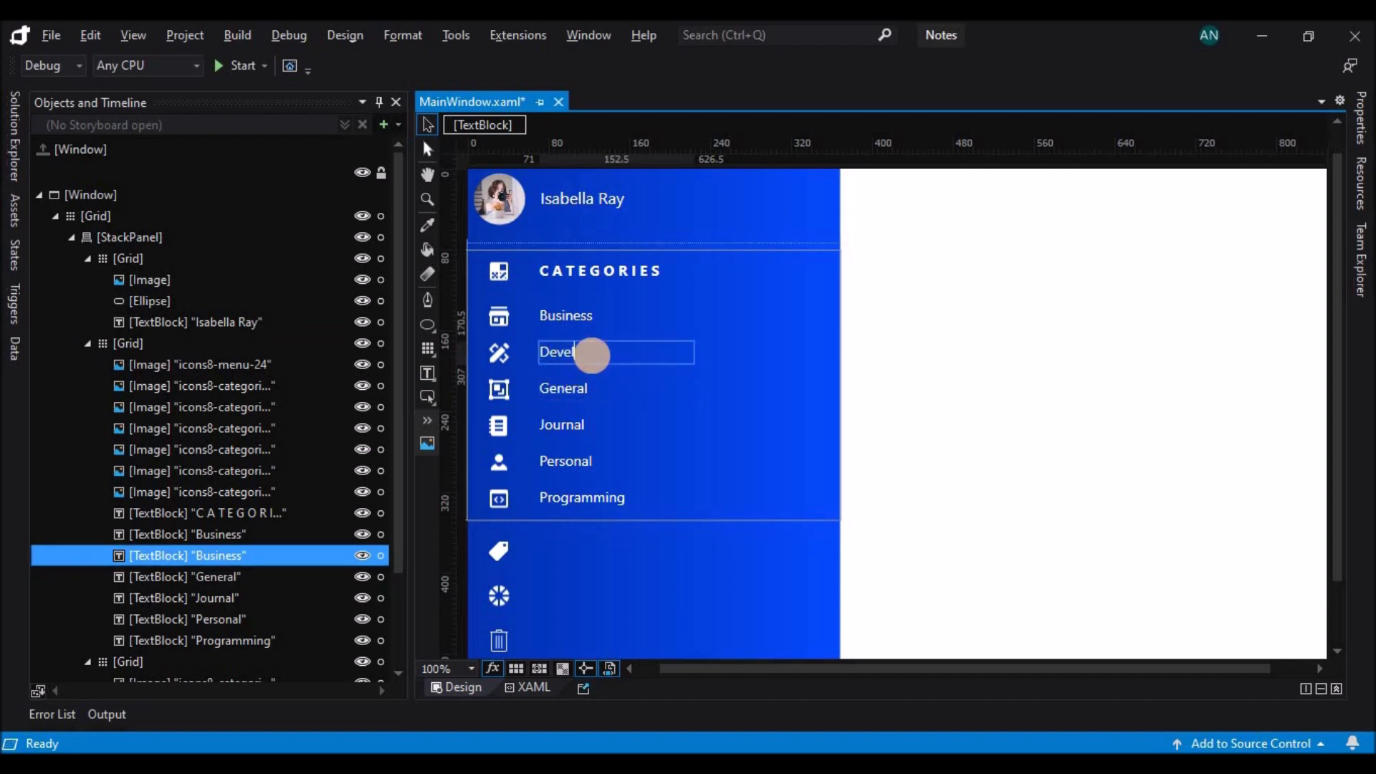
type("Develop")
key("Escape")
left_click(892, 458)
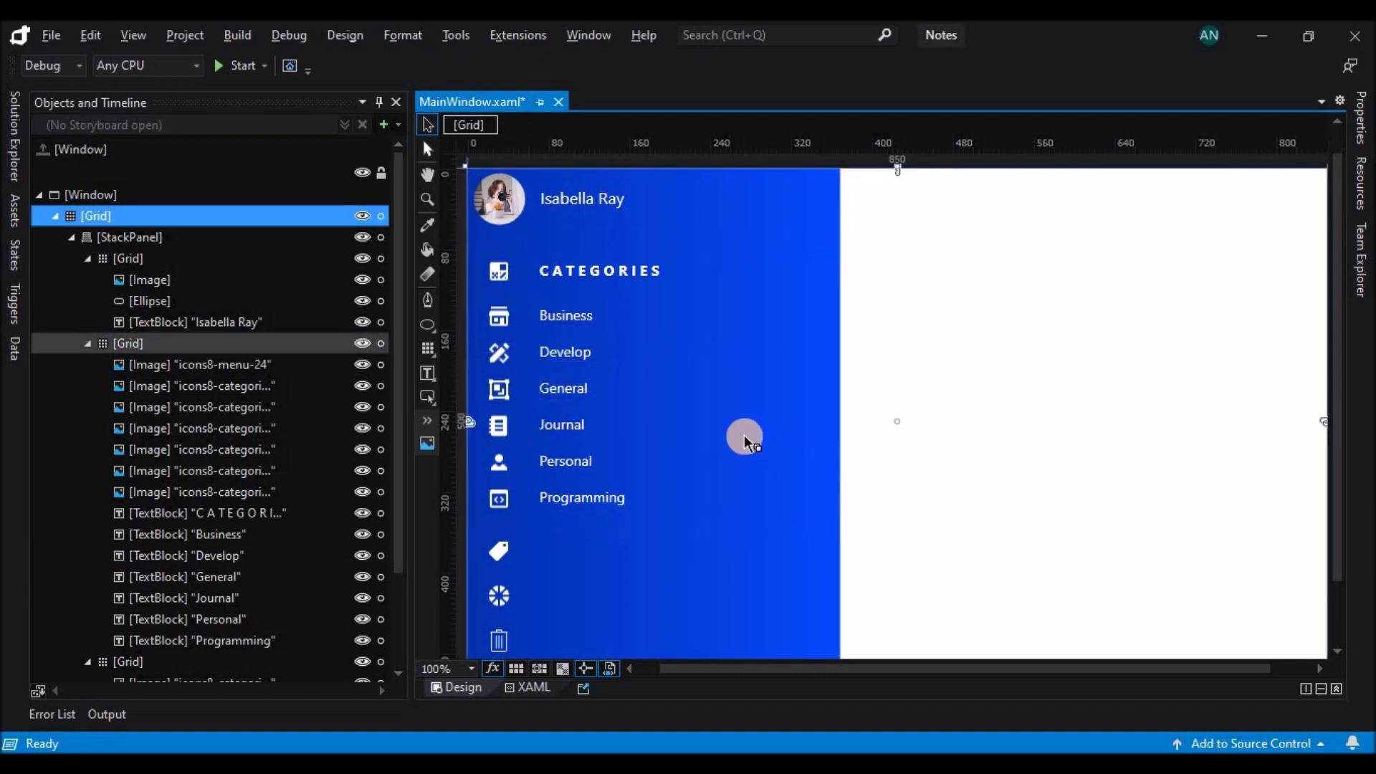
Duplicate the Business icon image to the end of the CATEGORIES row at left margin 228.5 and top margin 8.5.
left_click(631, 269)
left_click(502, 320)
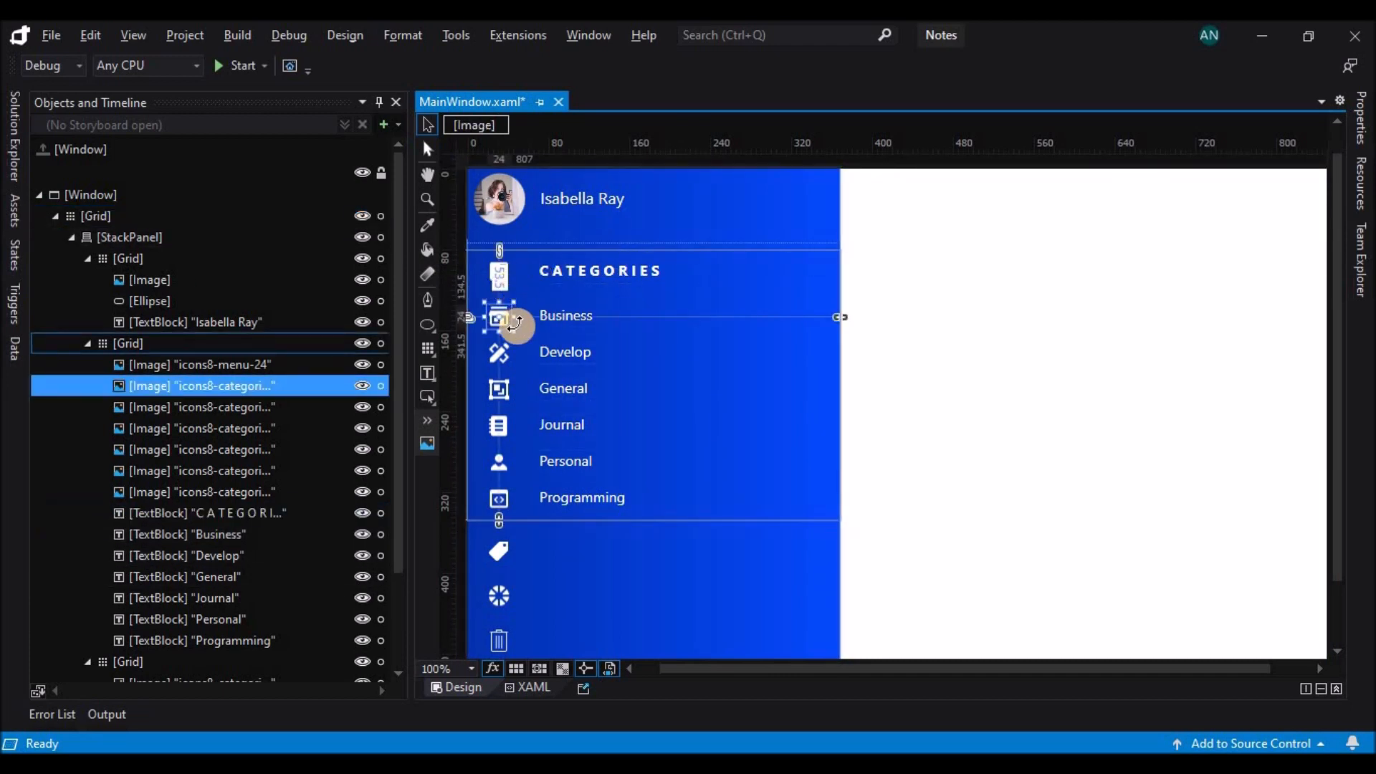
left_click_drag(513, 331, 721, 282)
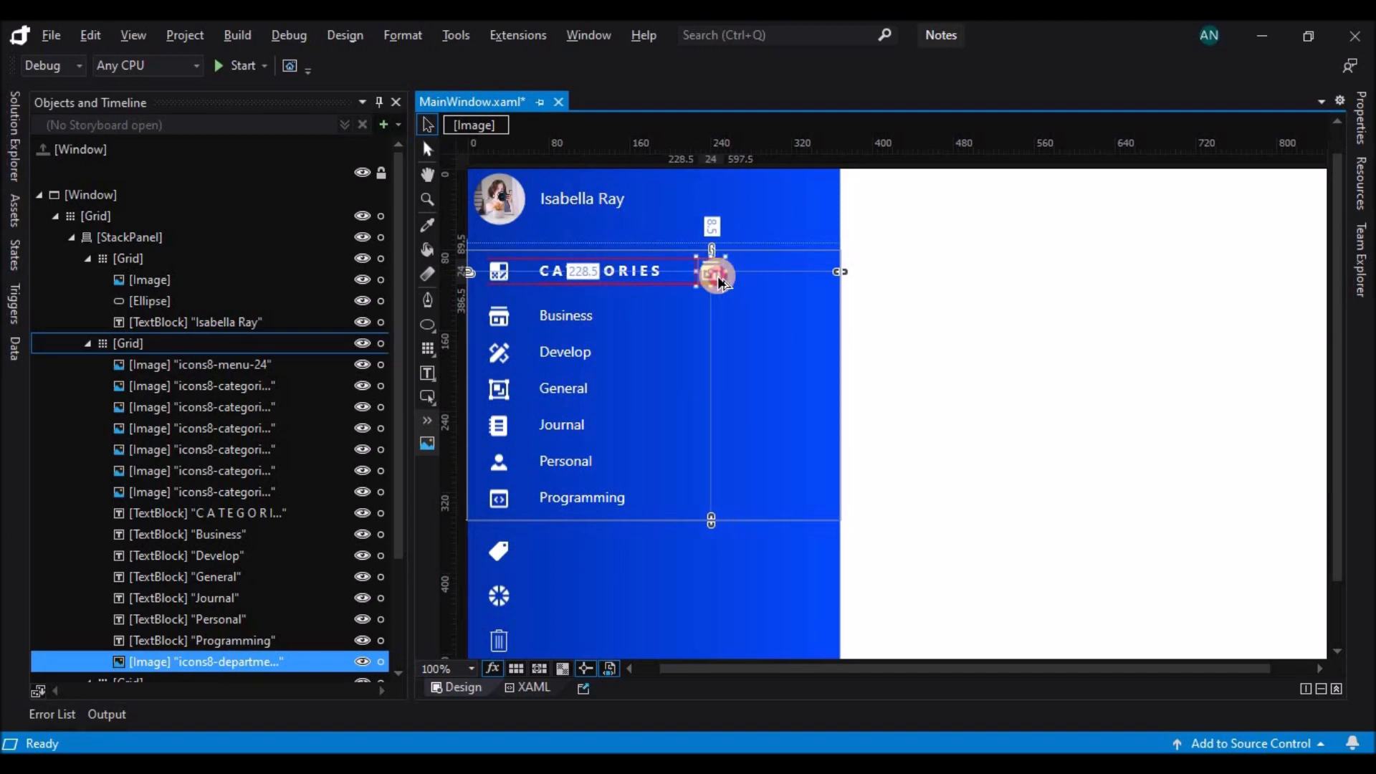
Change the source of the duplicated image in the CATEGORIES row to icons8-plus-48.png from the Icons folder.
left_click(1360, 114)
scroll(1342, 470, "down", 5)
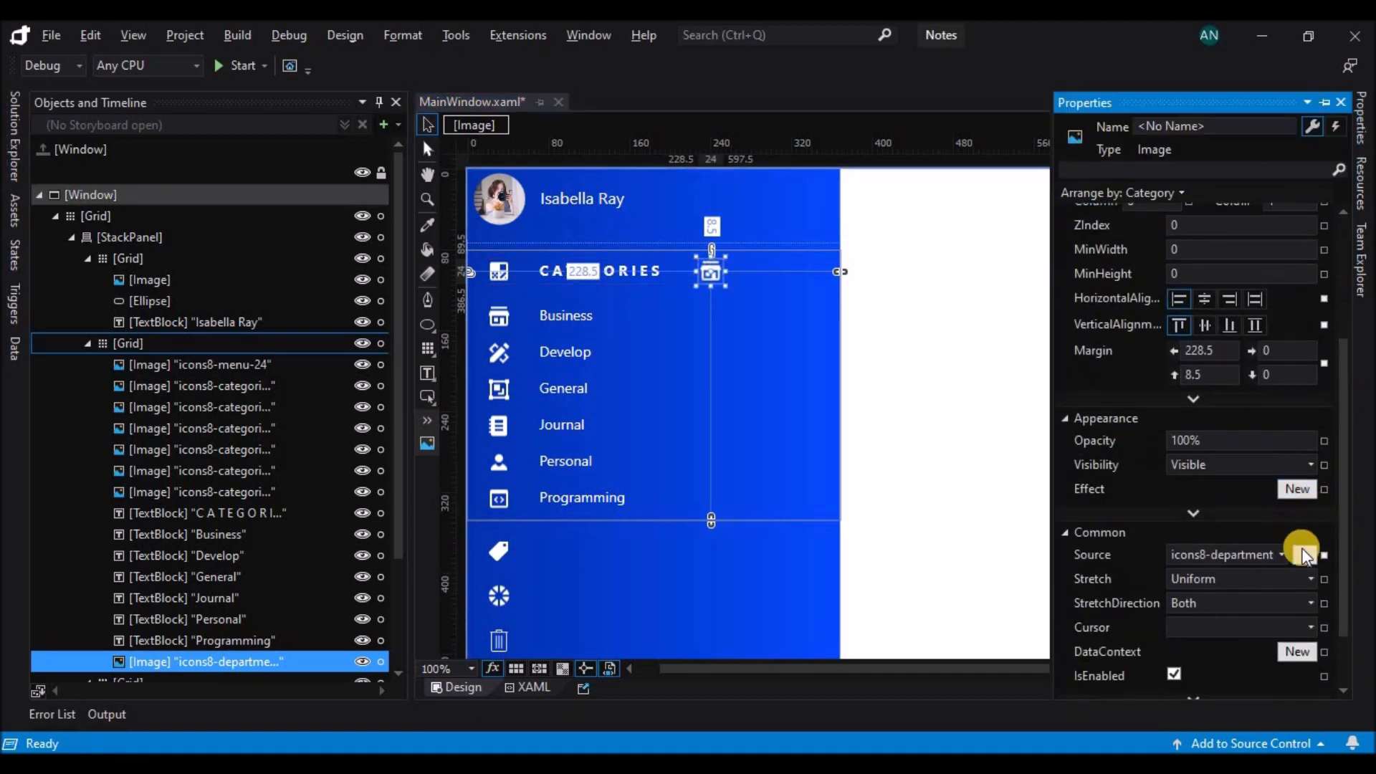
left_click(1304, 555)
scroll(737, 381, "down", 3)
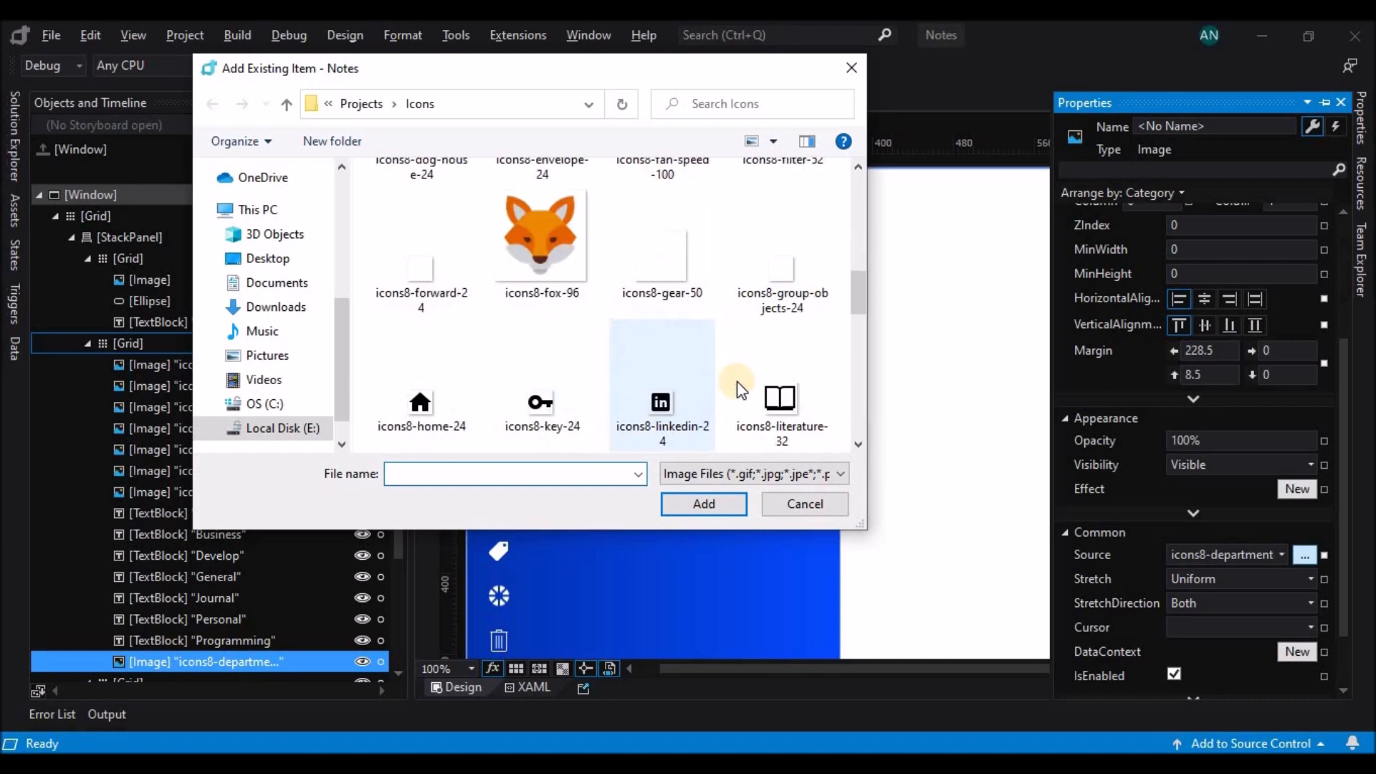
scroll(710, 391, "down", 1)
scroll(484, 419, "down", 3)
scroll(532, 293, "down", 2)
left_click(661, 391)
left_click(712, 506)
left_click(692, 443)
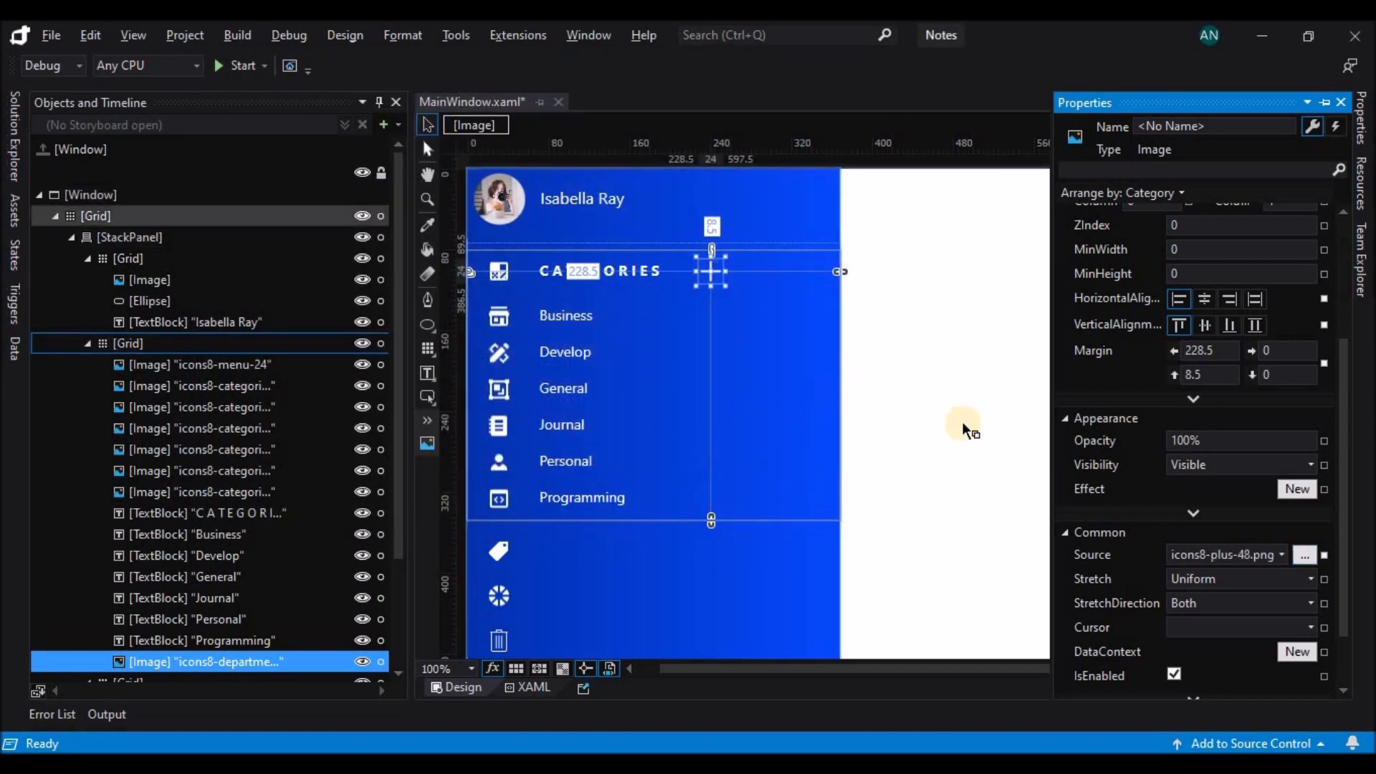
Narrow the sidebar StackPanel to about 271.5 wide.
scroll(1303, 432, "up", 3)
left_click(954, 323)
left_click(797, 350)
left_click_drag(842, 420, 747, 419)
left_click(842, 403)
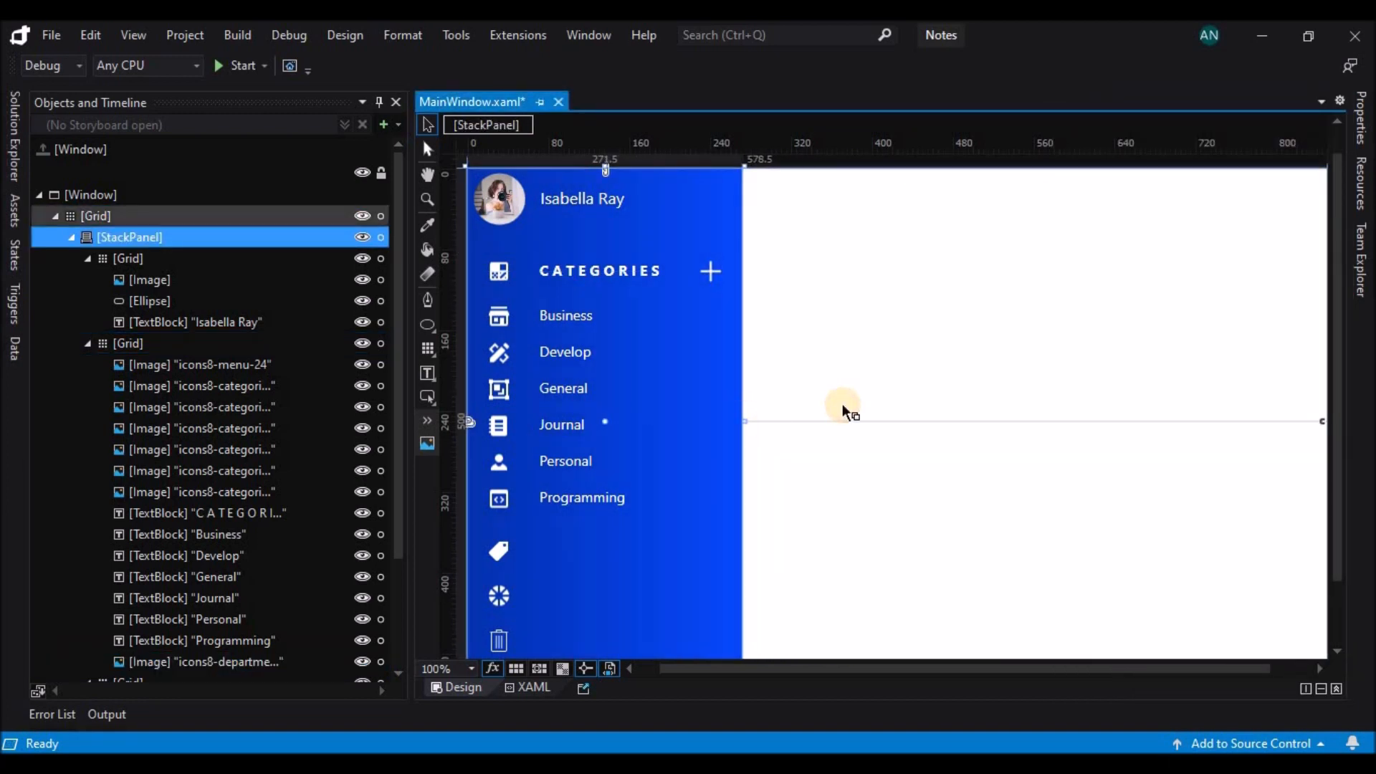
Copy the CATEGORIES heading together with its plus icon into the Grid that holds the tag icon.
scroll(842, 402, "down", 2)
left_click(619, 197)
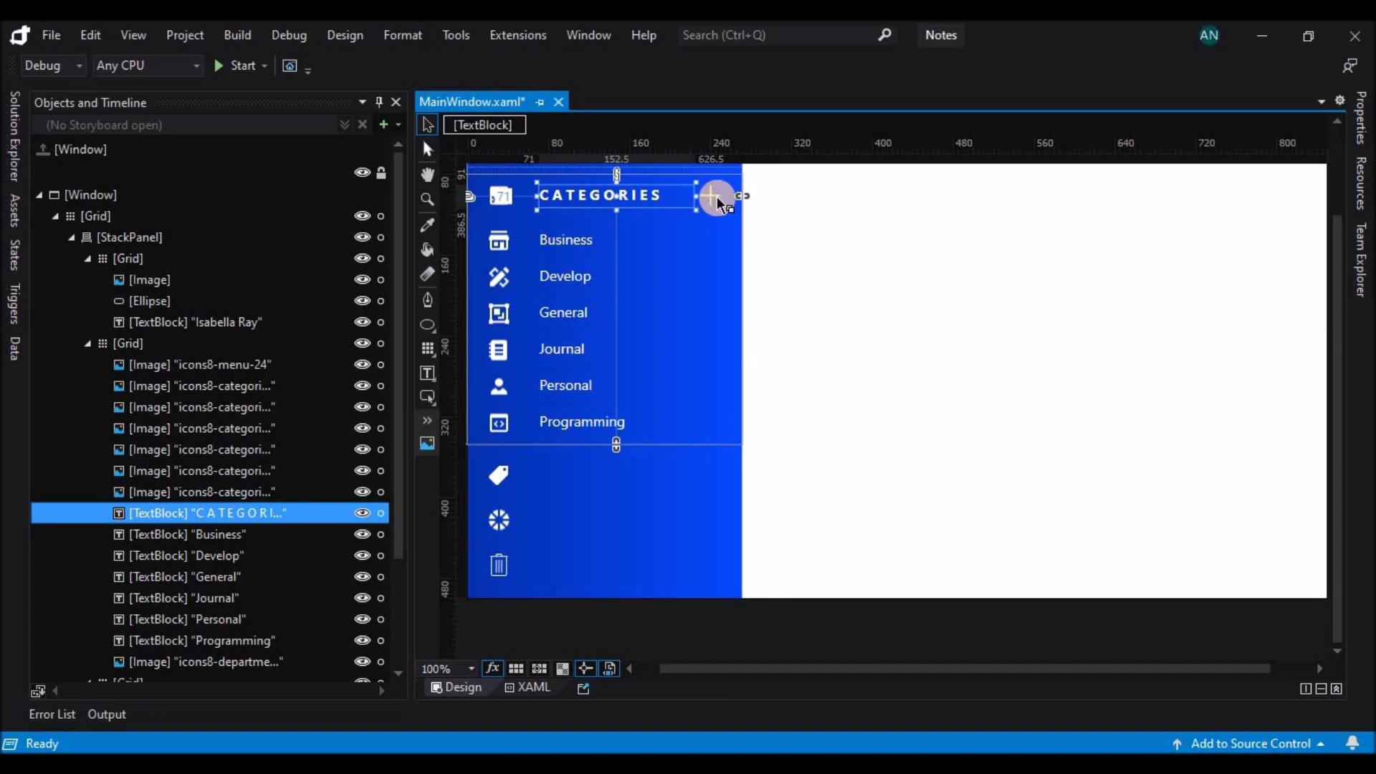
double_click(668, 198)
left_click(730, 219)
left_click(719, 199, "ctrl")
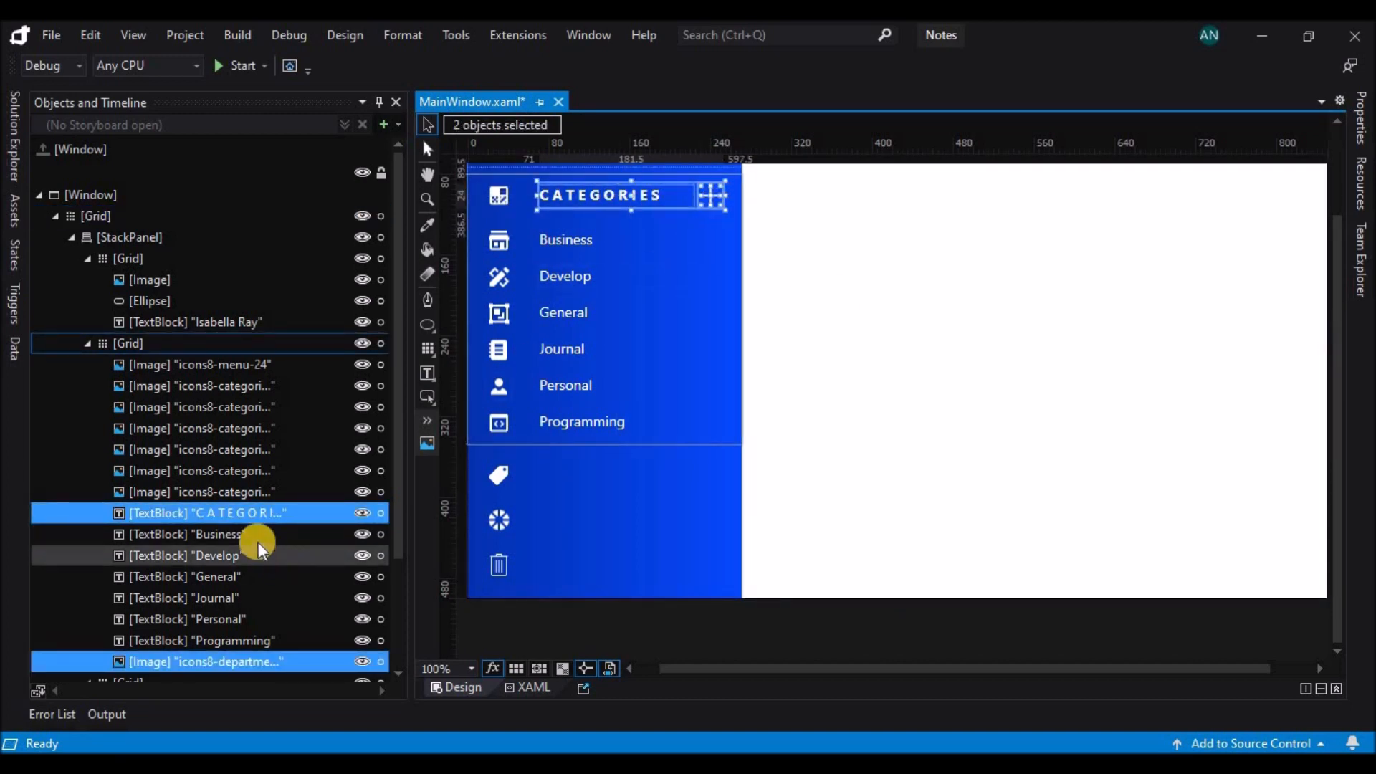
scroll(215, 549, "down", 2)
left_click(175, 558)
key("ctrl+v")
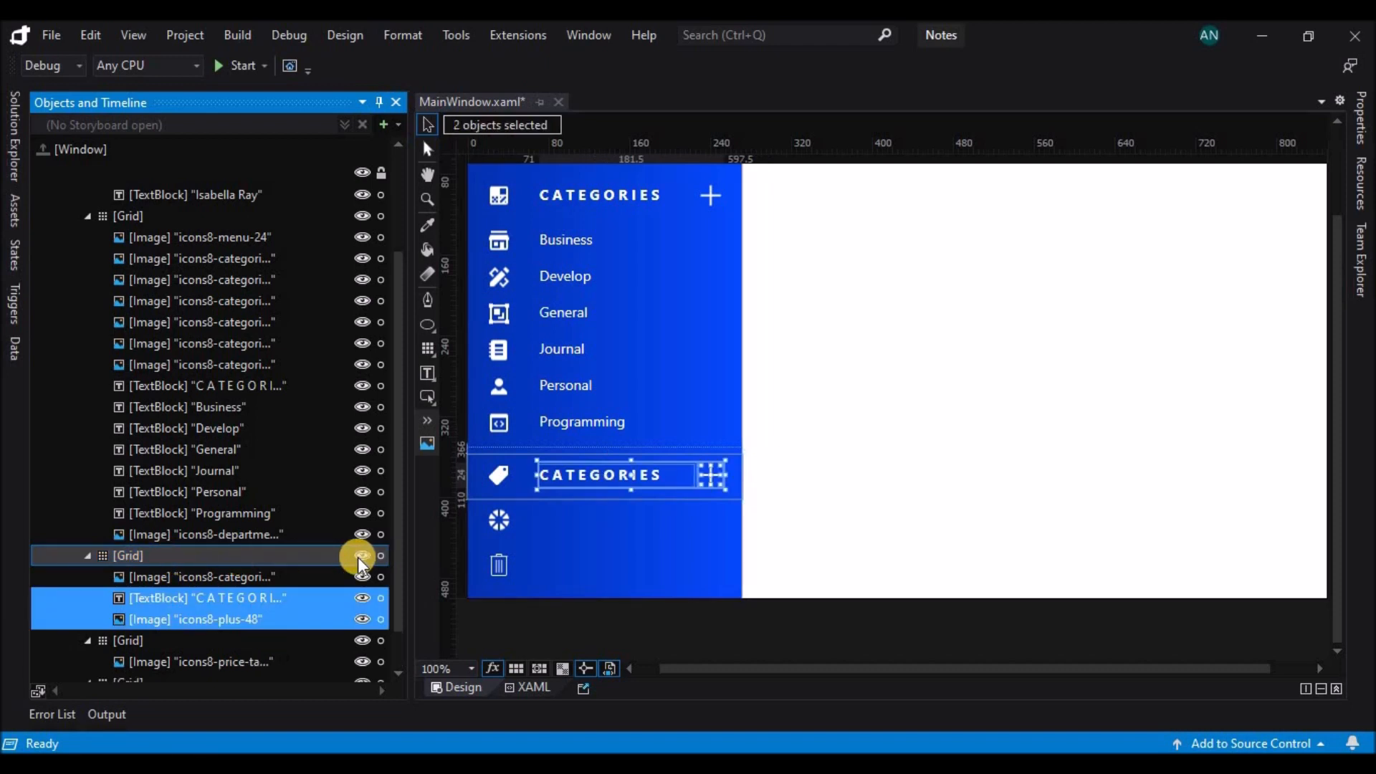
Change the copied heading beside the tag icon to T A G S.
double_click(560, 476)
type("T ")
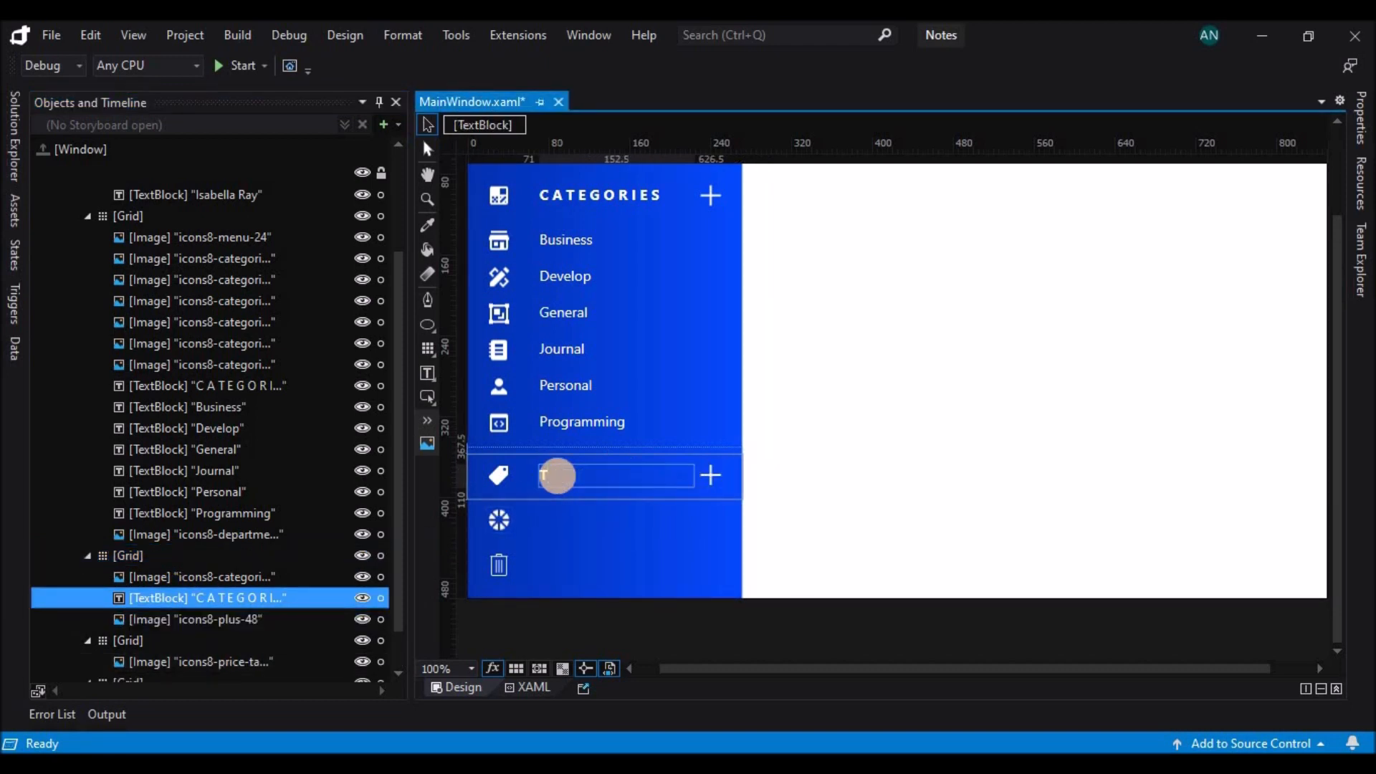
type("A G S")
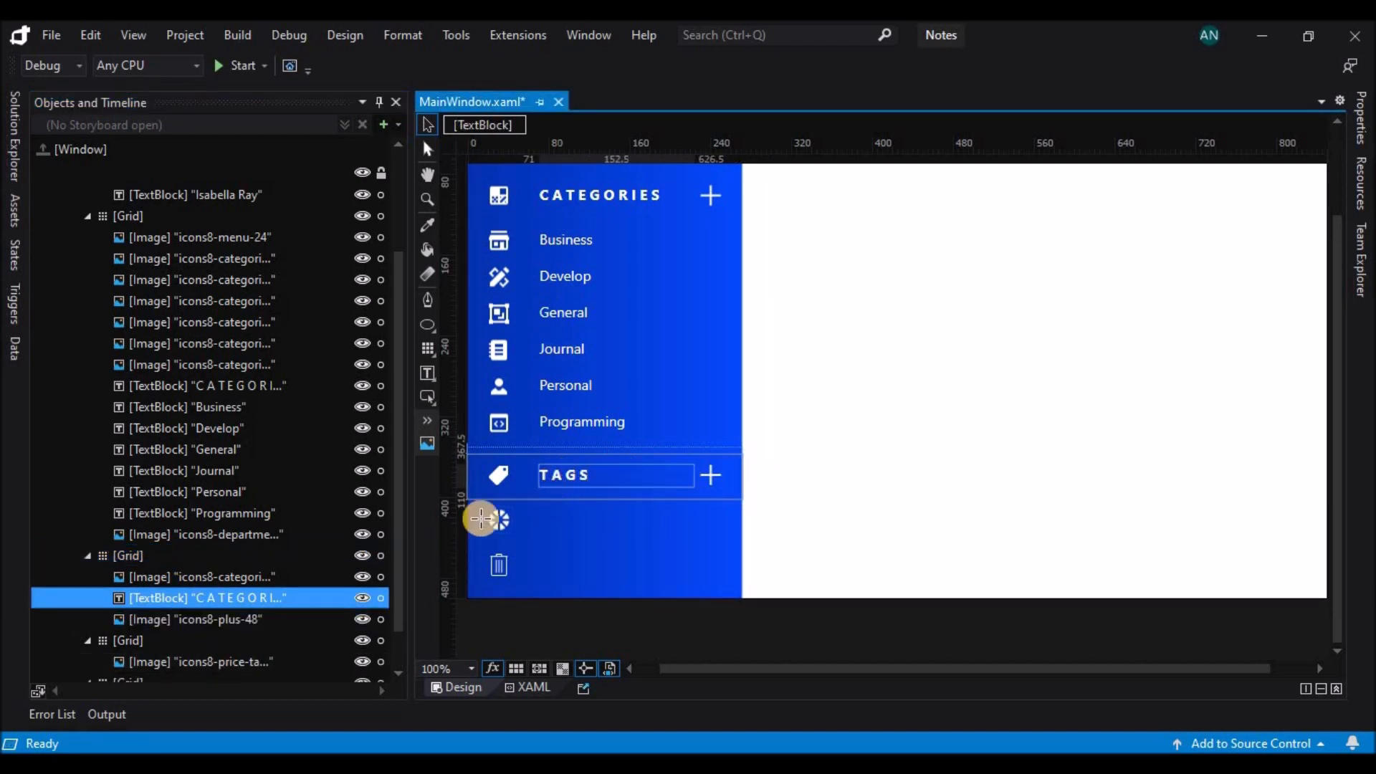
Paste the CATEGORIES heading and plus icon into both the color wheel icon's Grid and the trash icon's Grid.
left_click(141, 552)
left_click(143, 630)
key("ctrl+v")
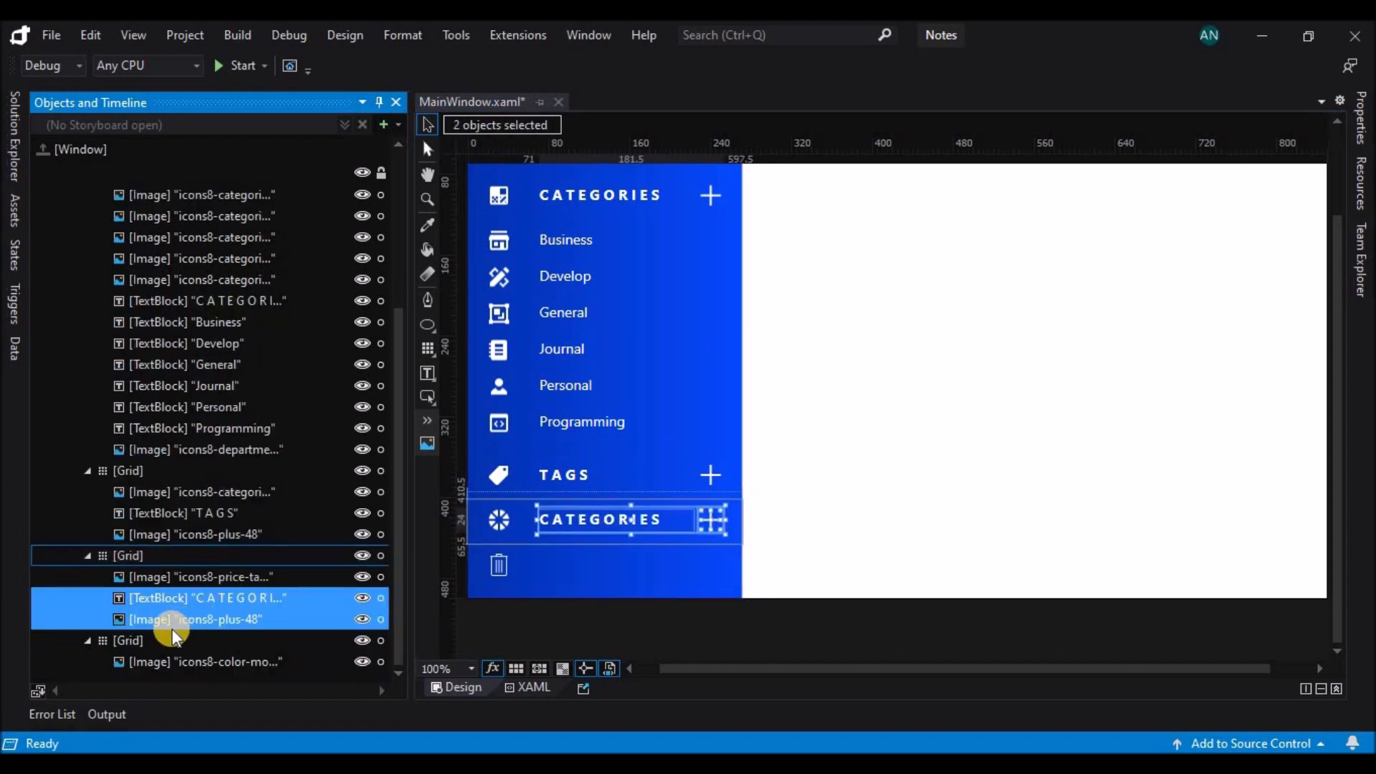
left_click(161, 639)
key("ctrl+v")
Change the heading beside the color wheel icon to C O L O R S and the one beside the trash icon to T R A S H.
left_click(566, 527)
double_click(639, 519)
type("COLORS")
left_click(550, 519)
left_click(566, 521)
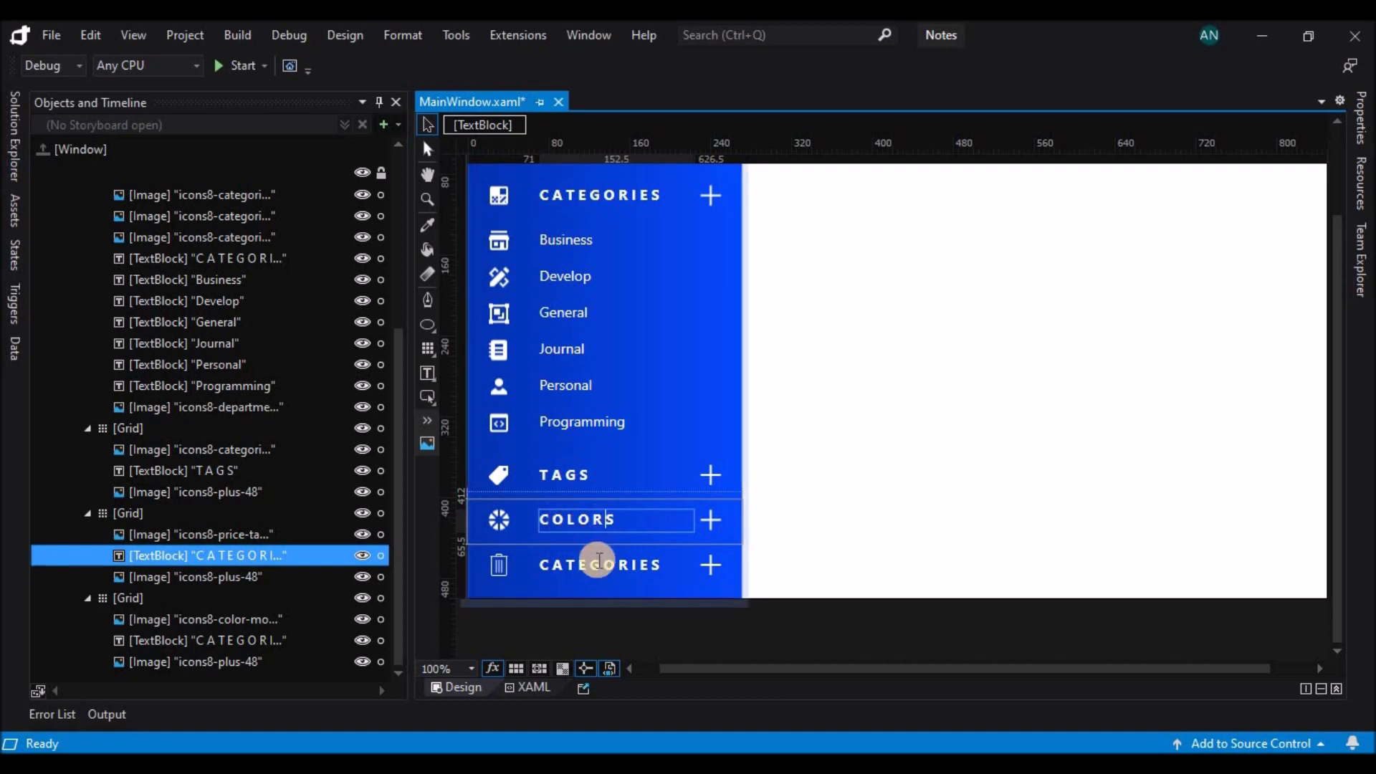
double_click(599, 561)
type("T")
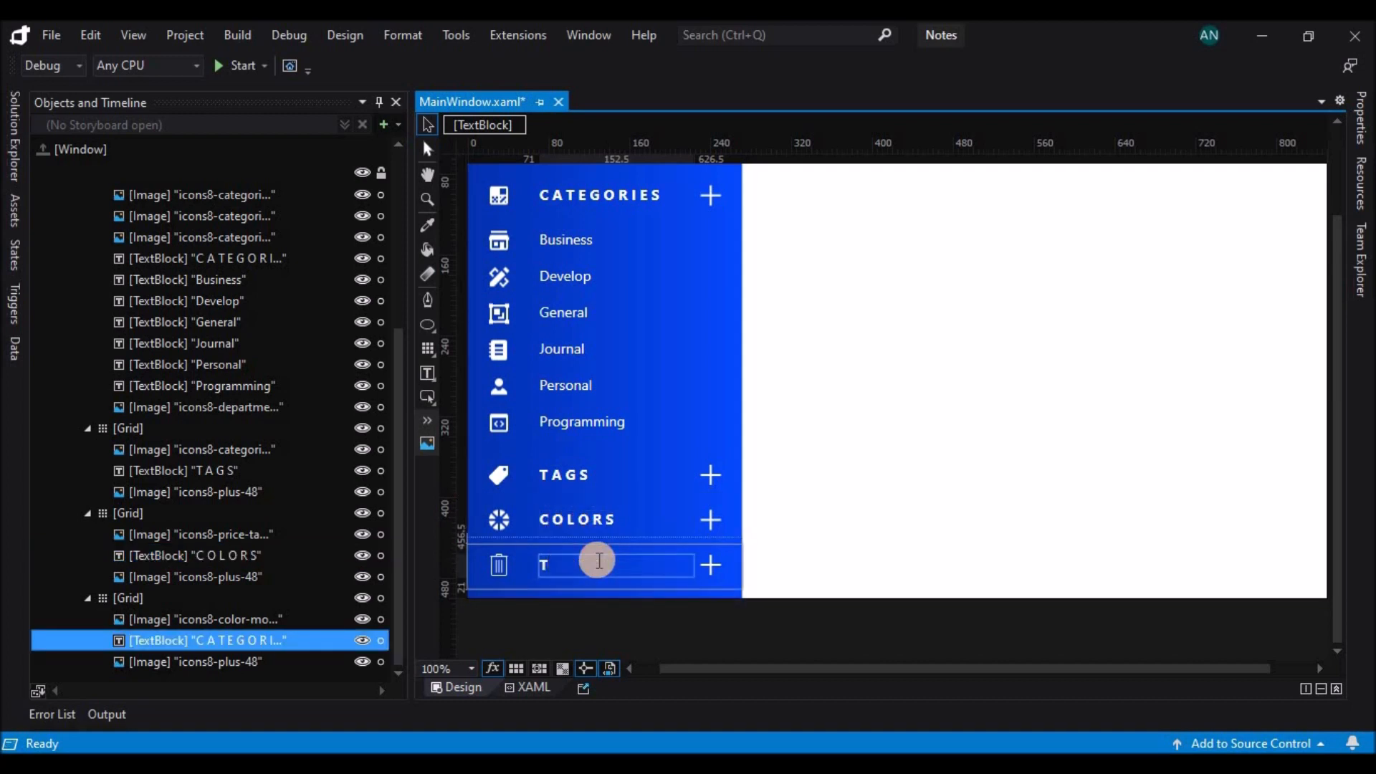
type("RASH")
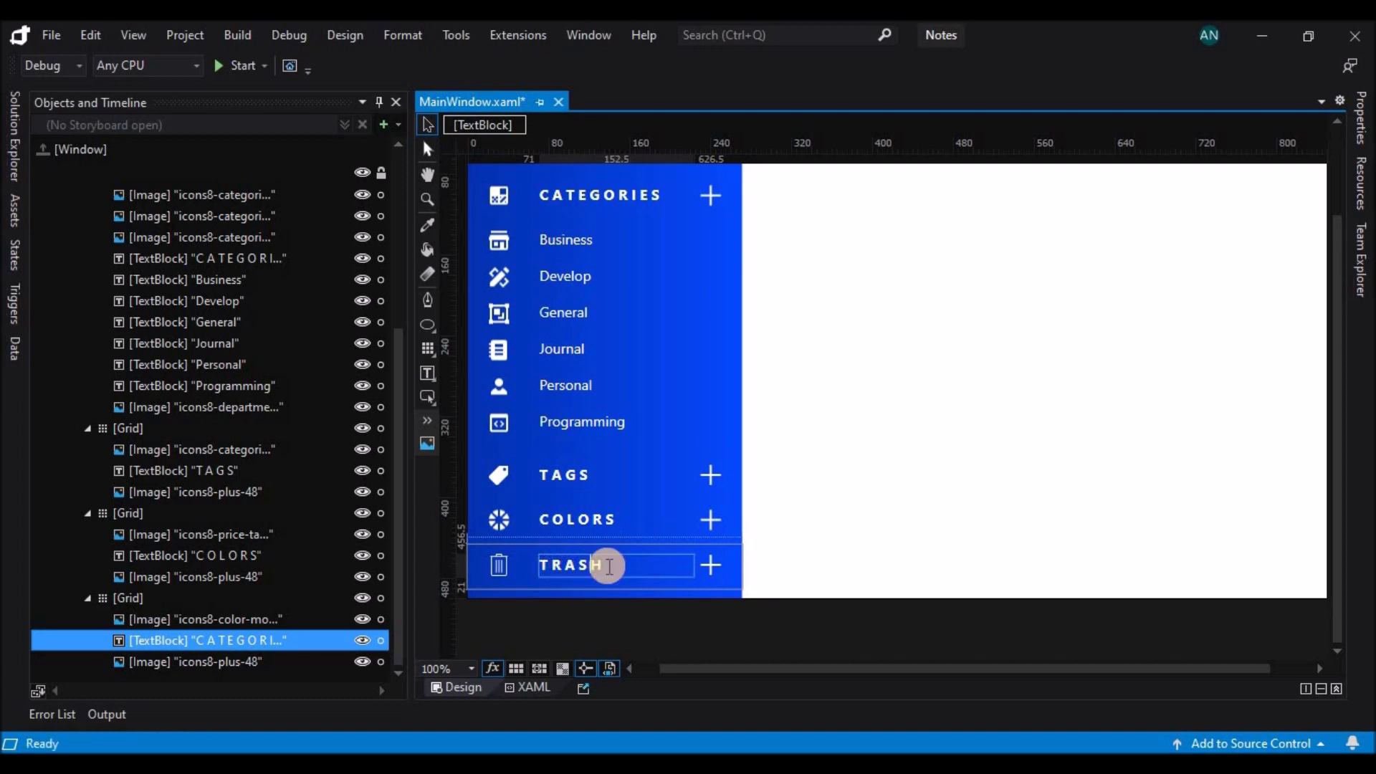
Delete the plus icon from the TRASH row.
left_click(712, 566)
left_click(829, 557)
left_click(714, 567)
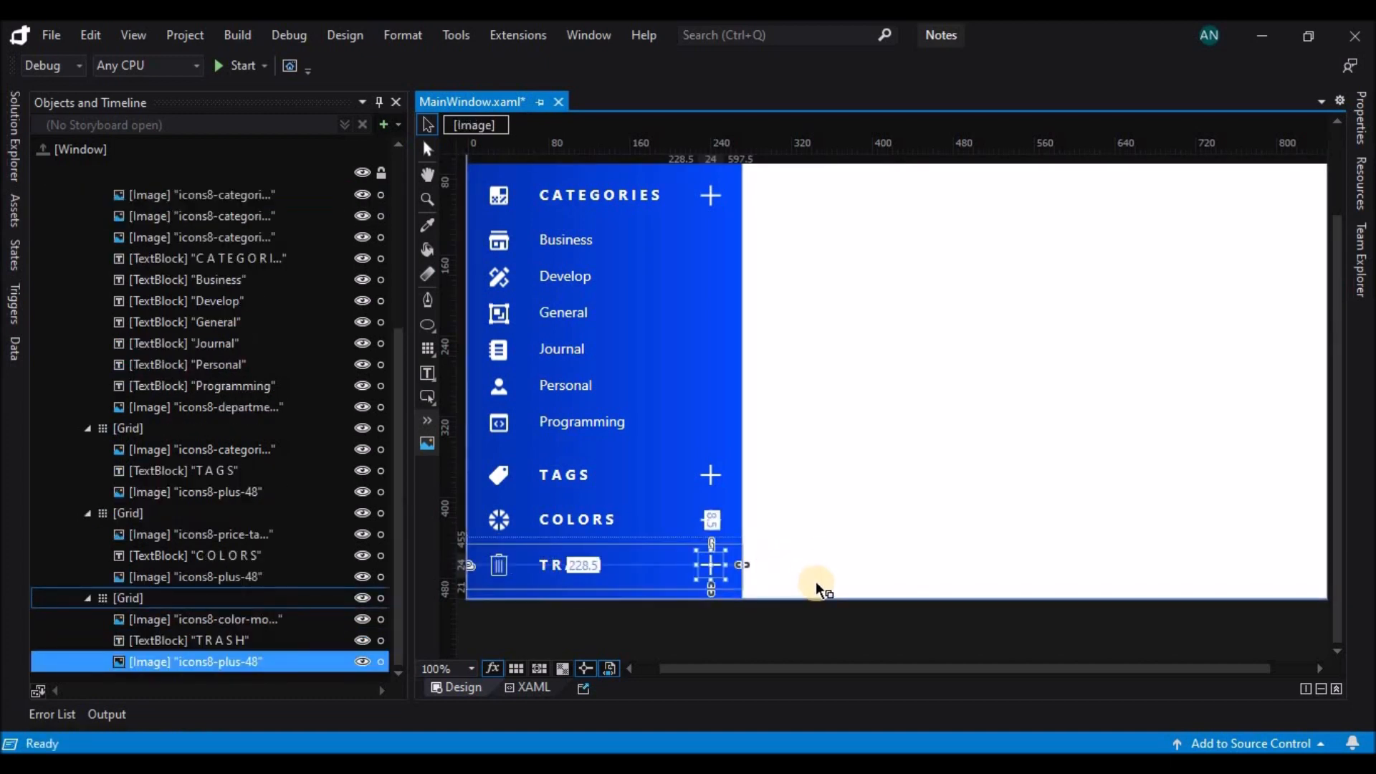
key("Delete")
scroll(804, 423, "up", 2)
scroll(804, 423, "down", 1)
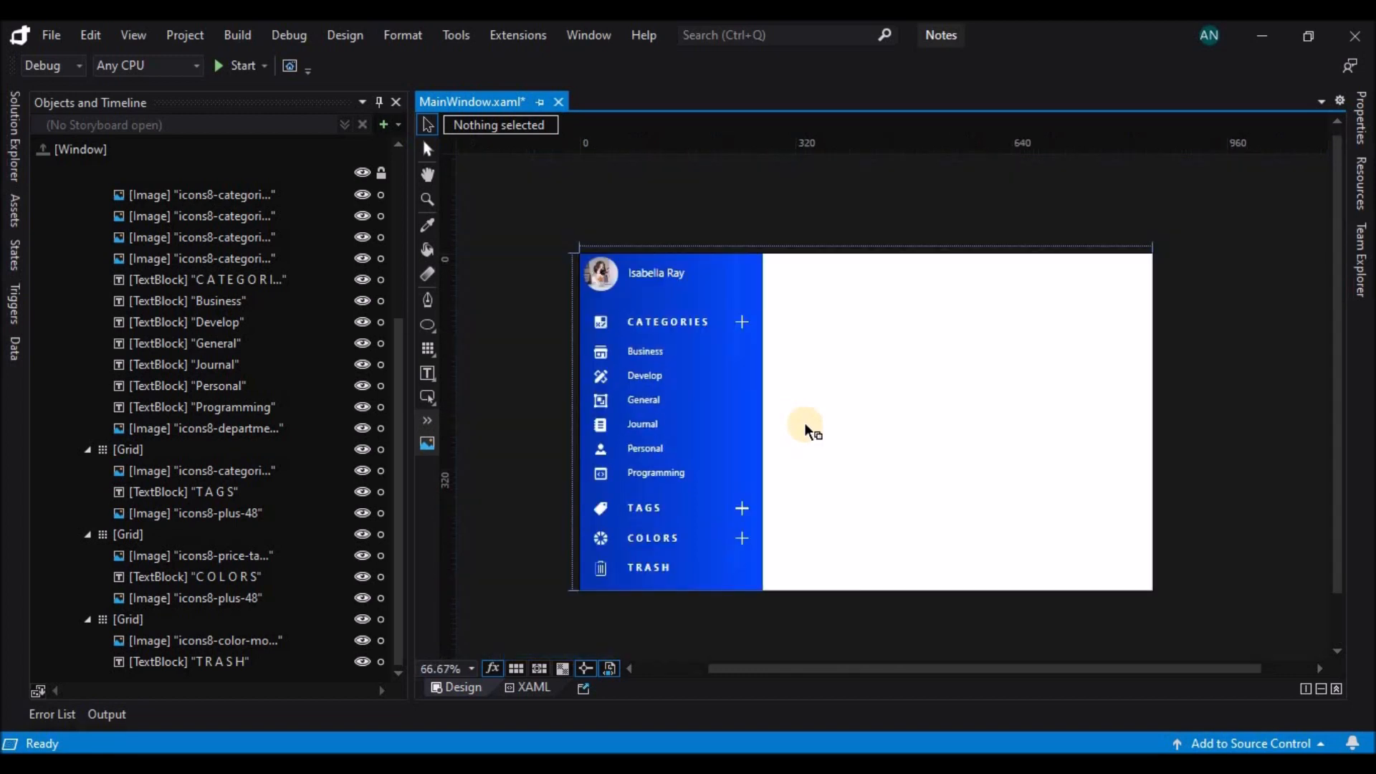
scroll(165, 323, "up", 4)
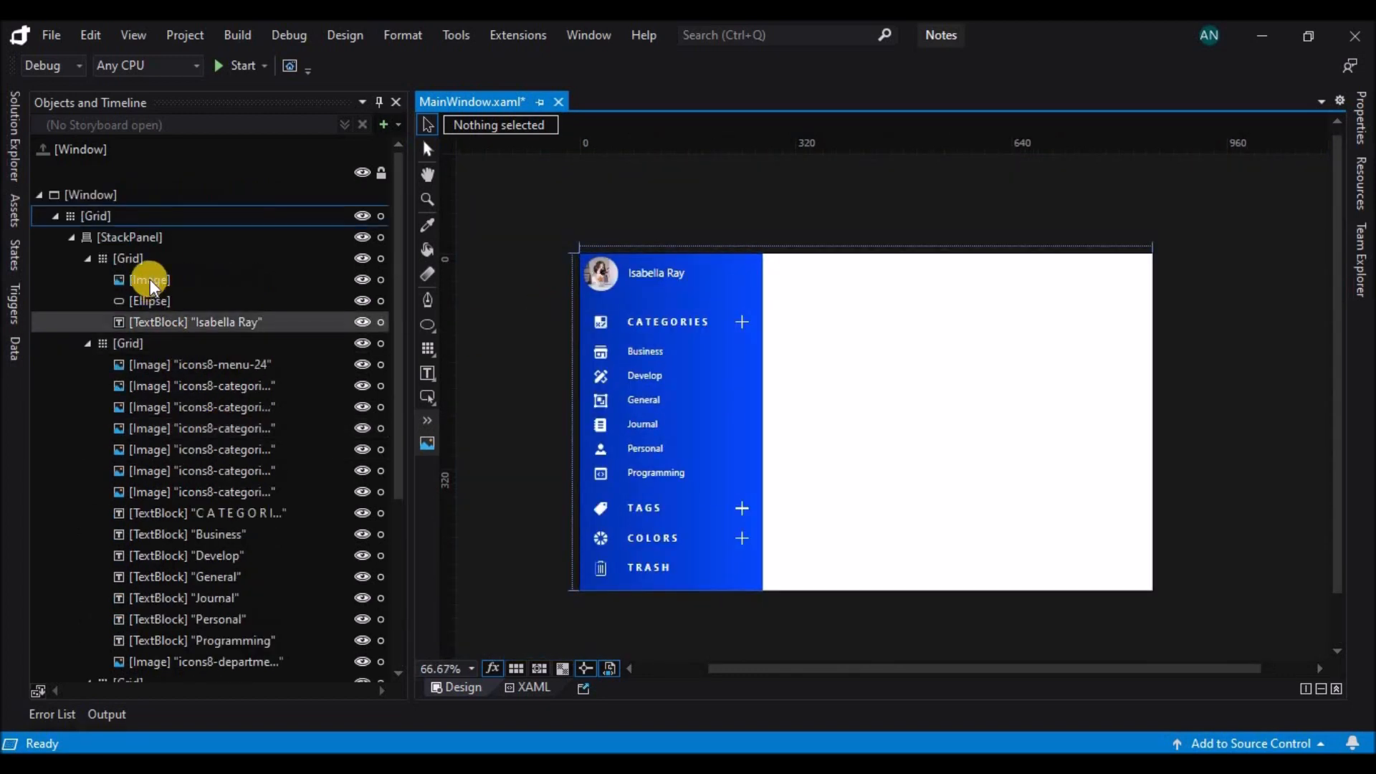
Widen the sidebar StackPanel to 276 and collapse the categories Grid to a height of 44.5, leaving only its heading row.
left_click(148, 234)
mouse_move(763, 421)
left_mouse_down()
mouse_move(617, 422)
mouse_move(767, 439)
left_mouse_up()
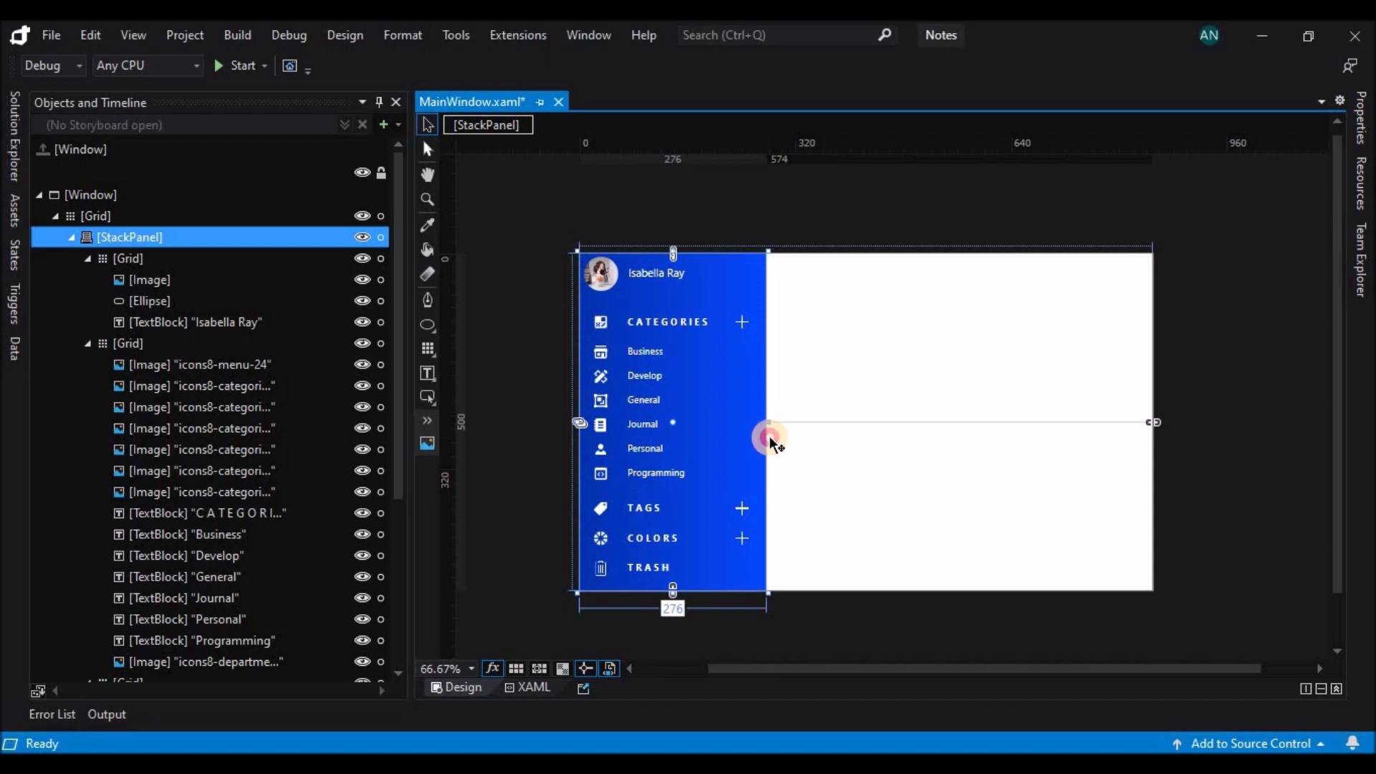
left_click(211, 337)
left_click_drag(676, 493, 666, 347)
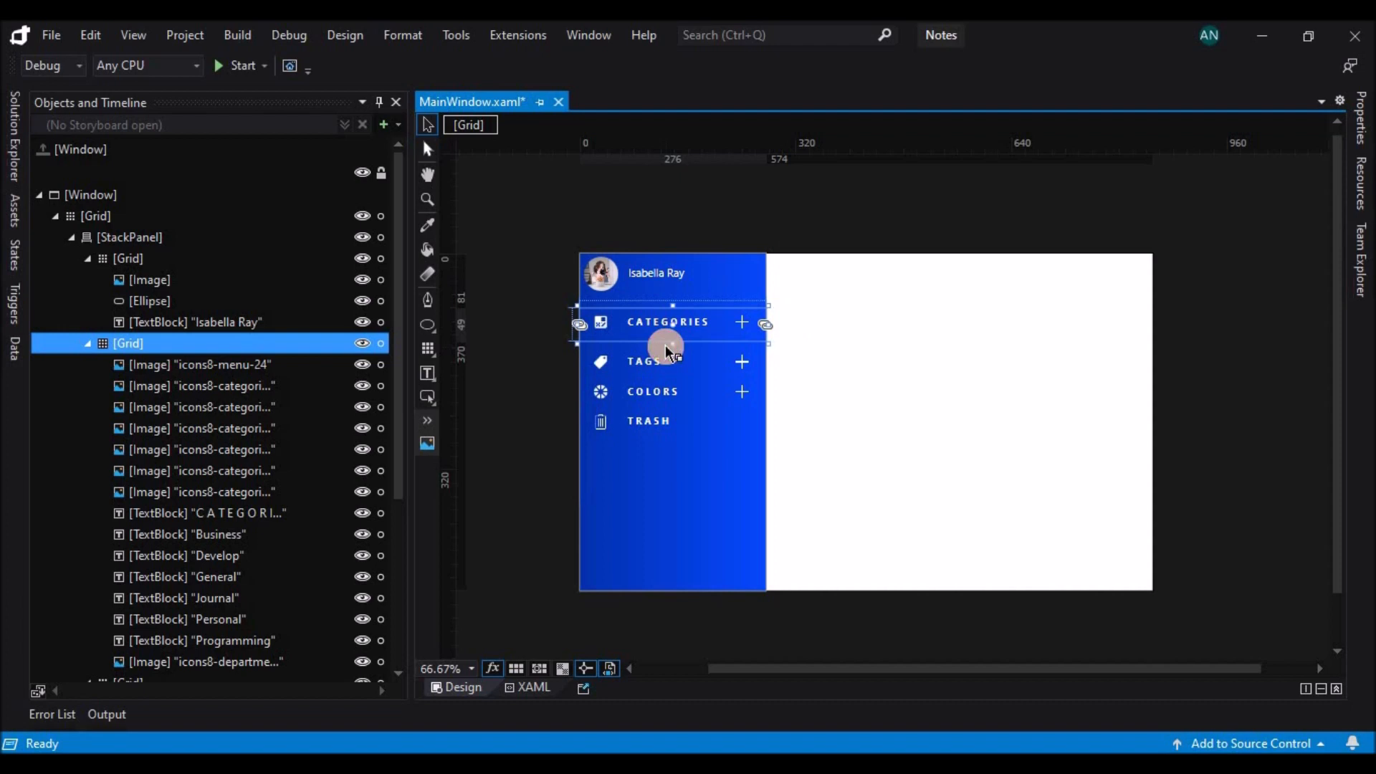
left_click_drag(672, 343, 672, 340)
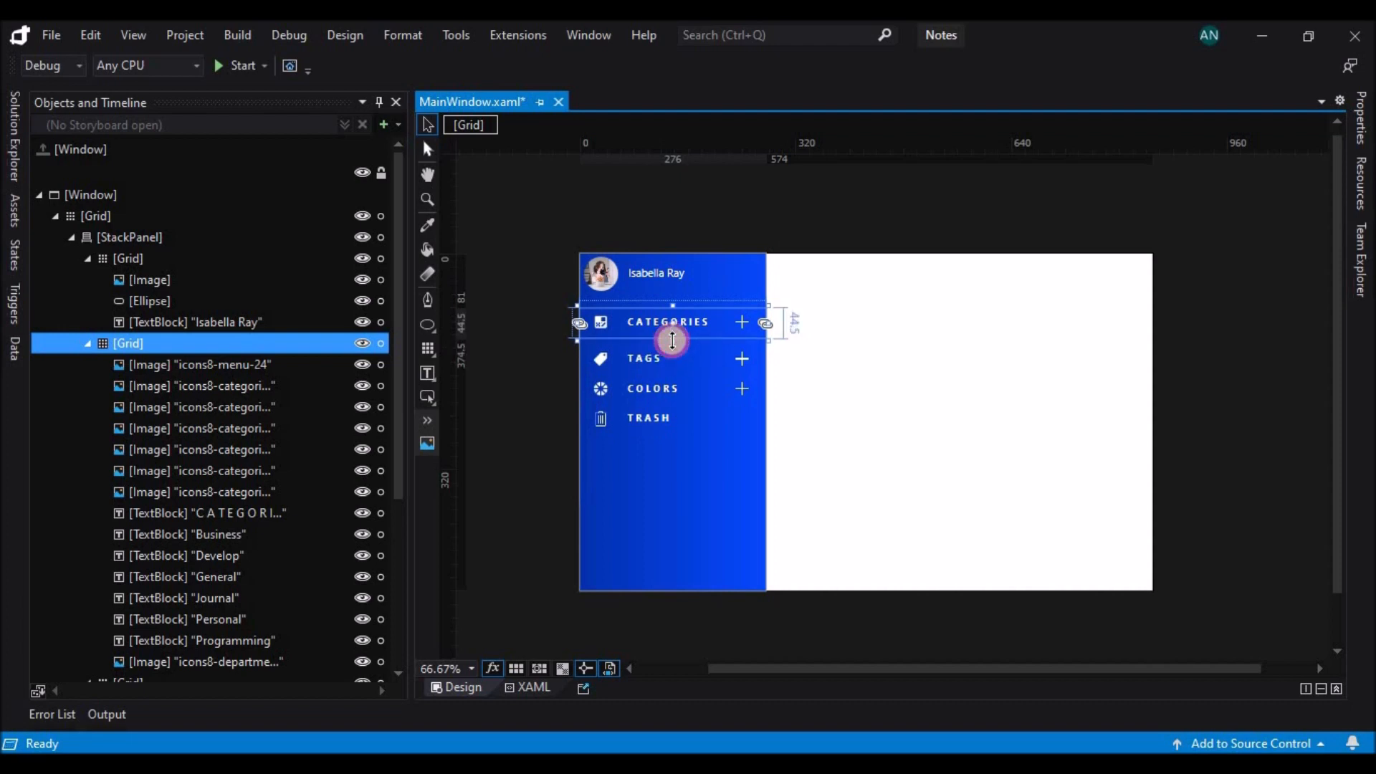
Set the visibility of the profile photo Ellipse in the sidebar header to Hidden.
left_click(609, 282)
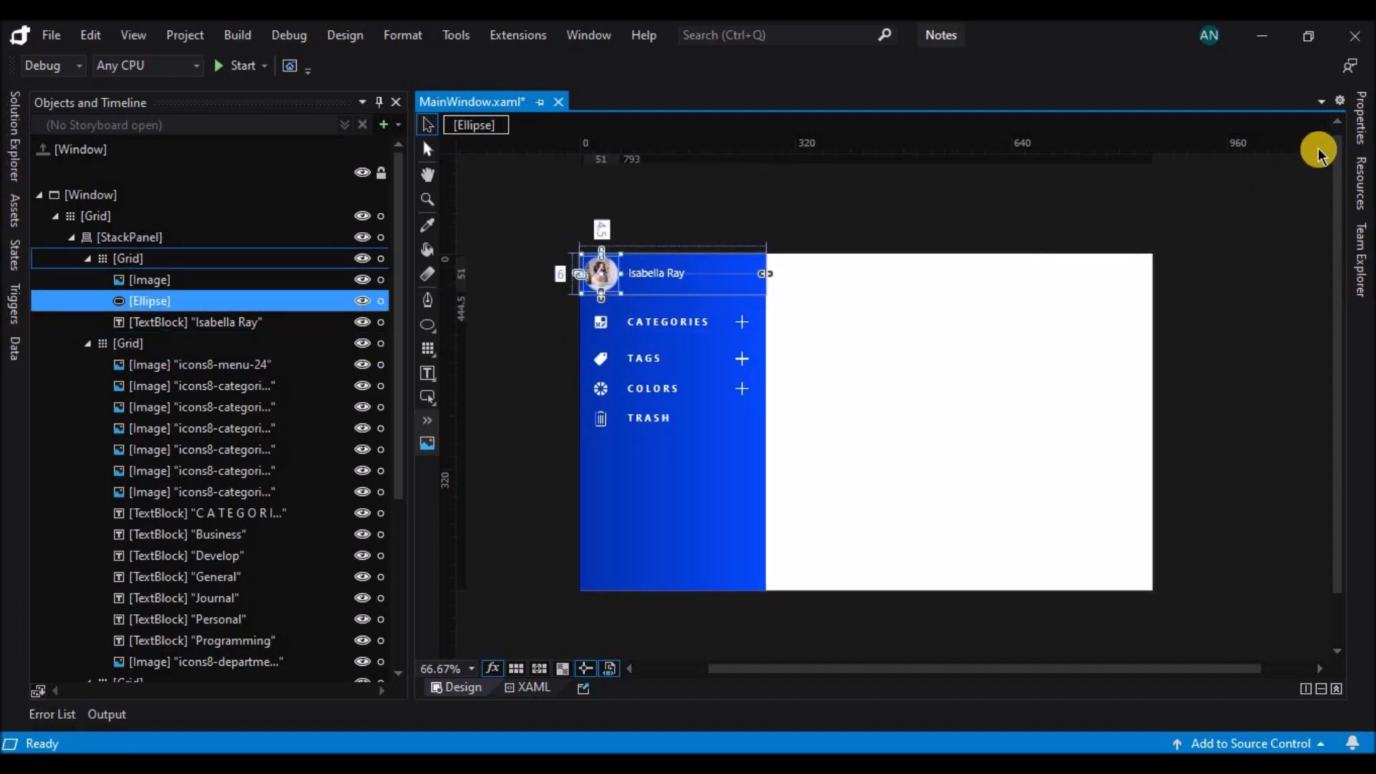
left_click(1355, 135)
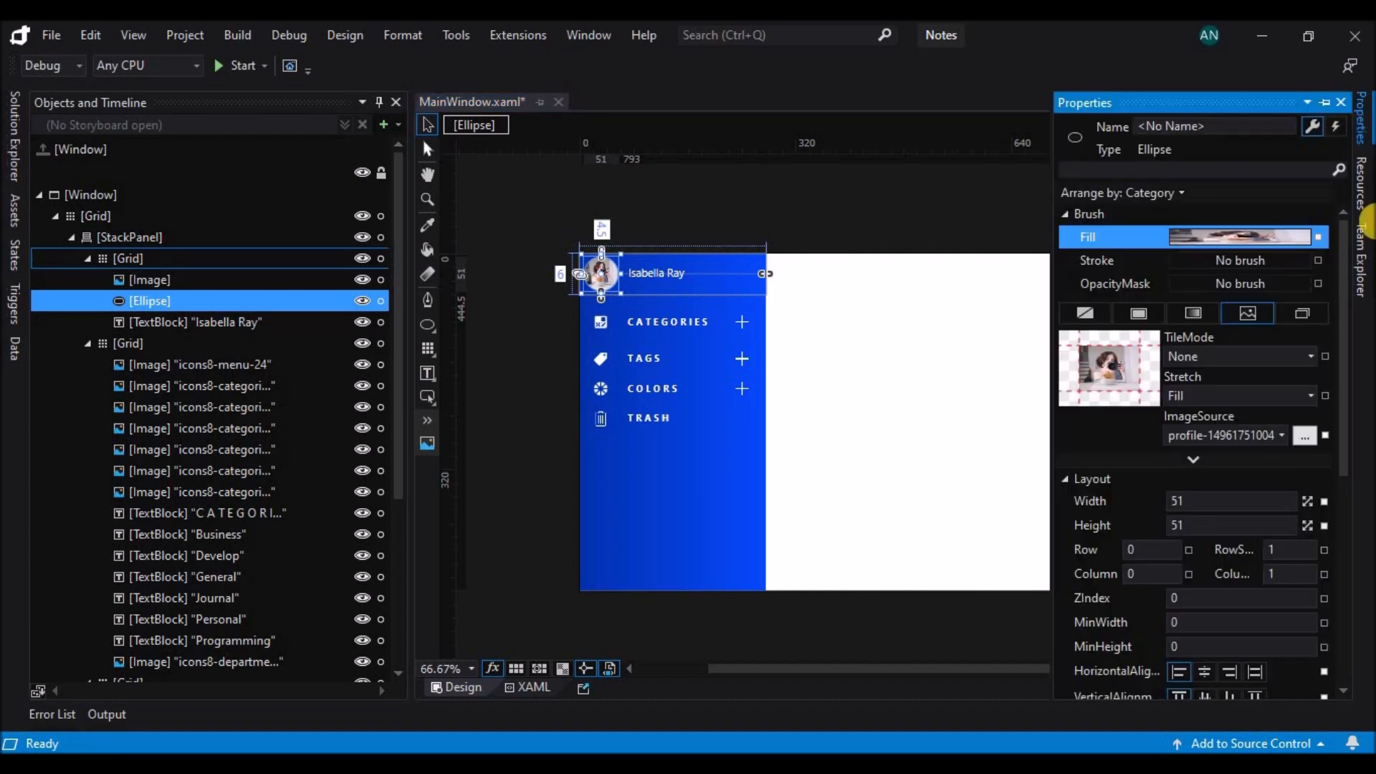
mouse_move(1344, 351)
left_mouse_down()
mouse_move(1354, 466)
mouse_move(1355, 439)
mouse_move(1318, 556)
left_mouse_up()
left_click(1233, 562)
left_click(1247, 602)
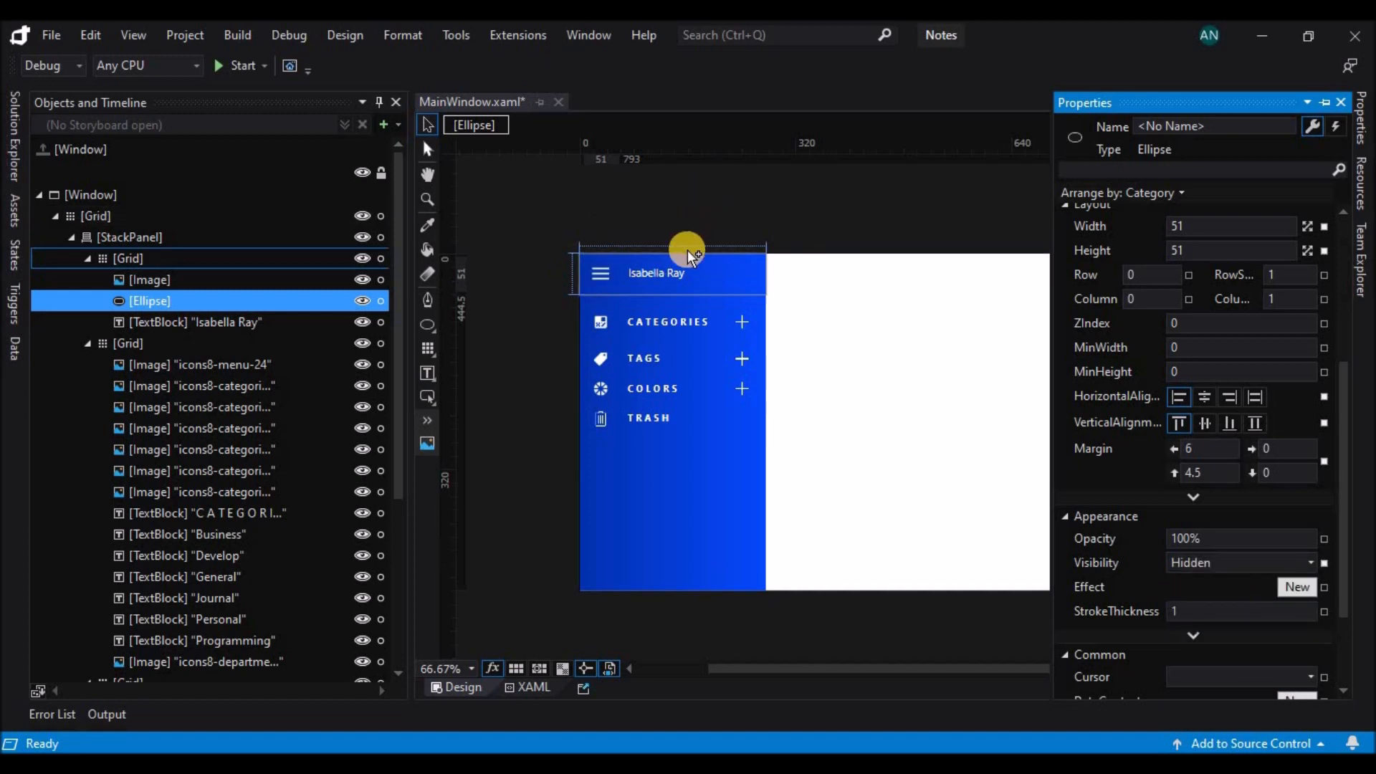
Shrink the sidebar StackPanel to a width of 60 so that it spans only the icon column.
left_click(678, 278)
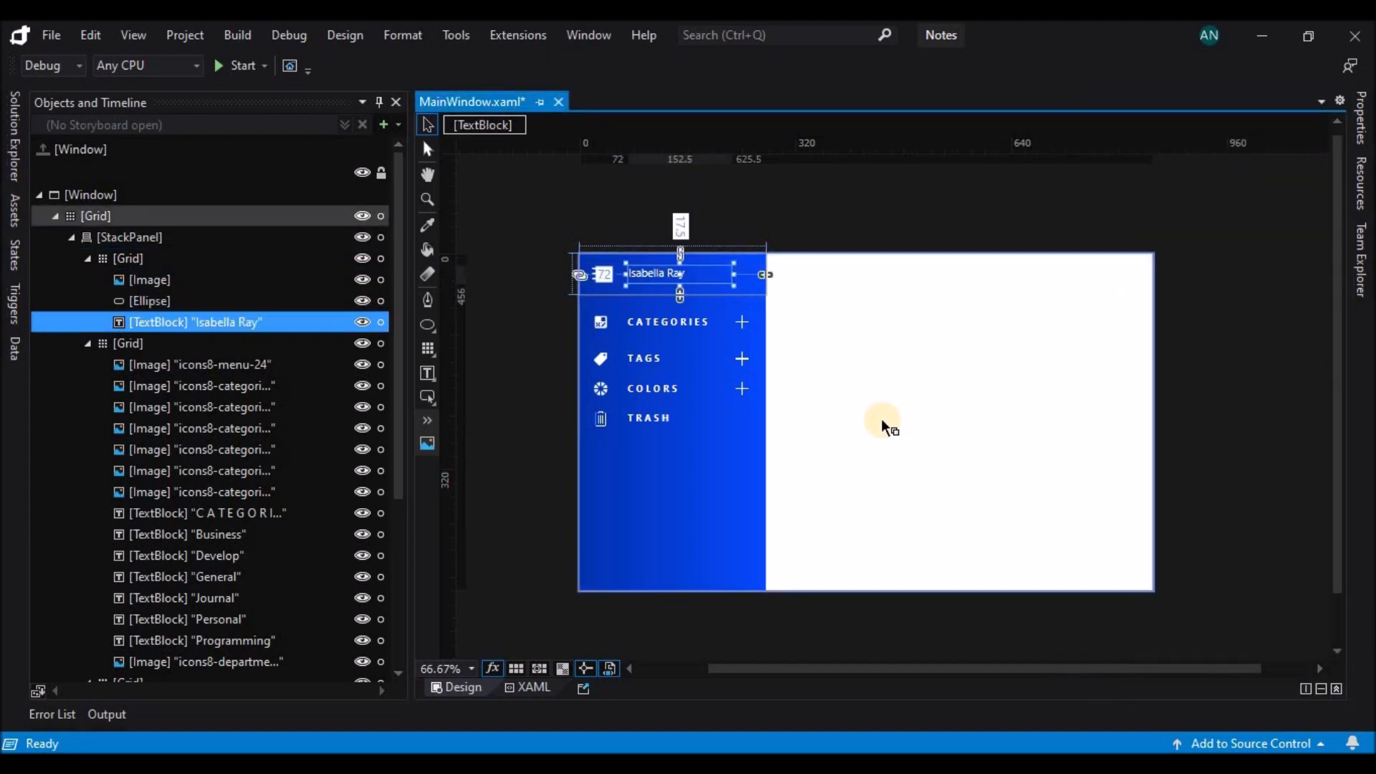
left_click(758, 468)
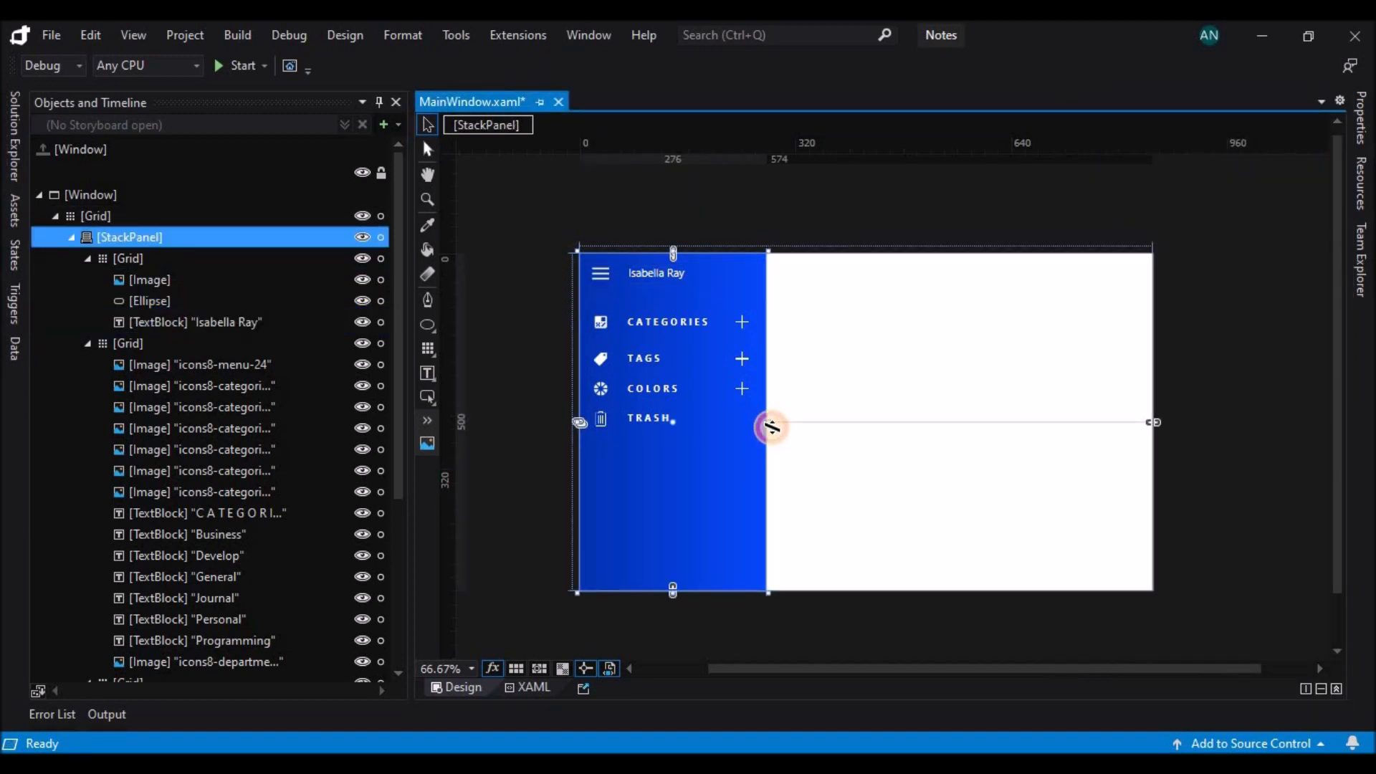
left_click_drag(751, 426, 623, 434)
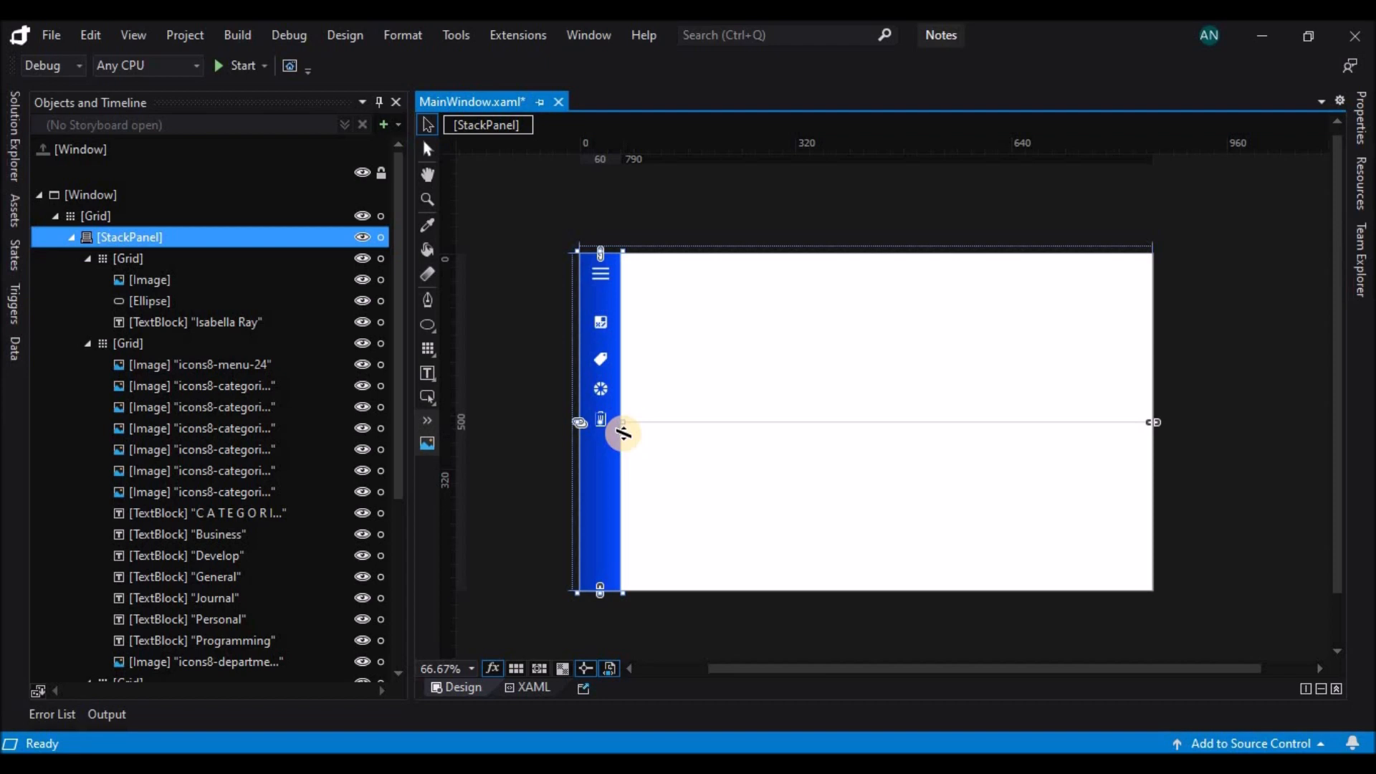
Change the window's root Grid element to a StackPanel in the XAML, save the file and return to the design view.
left_click(96, 215)
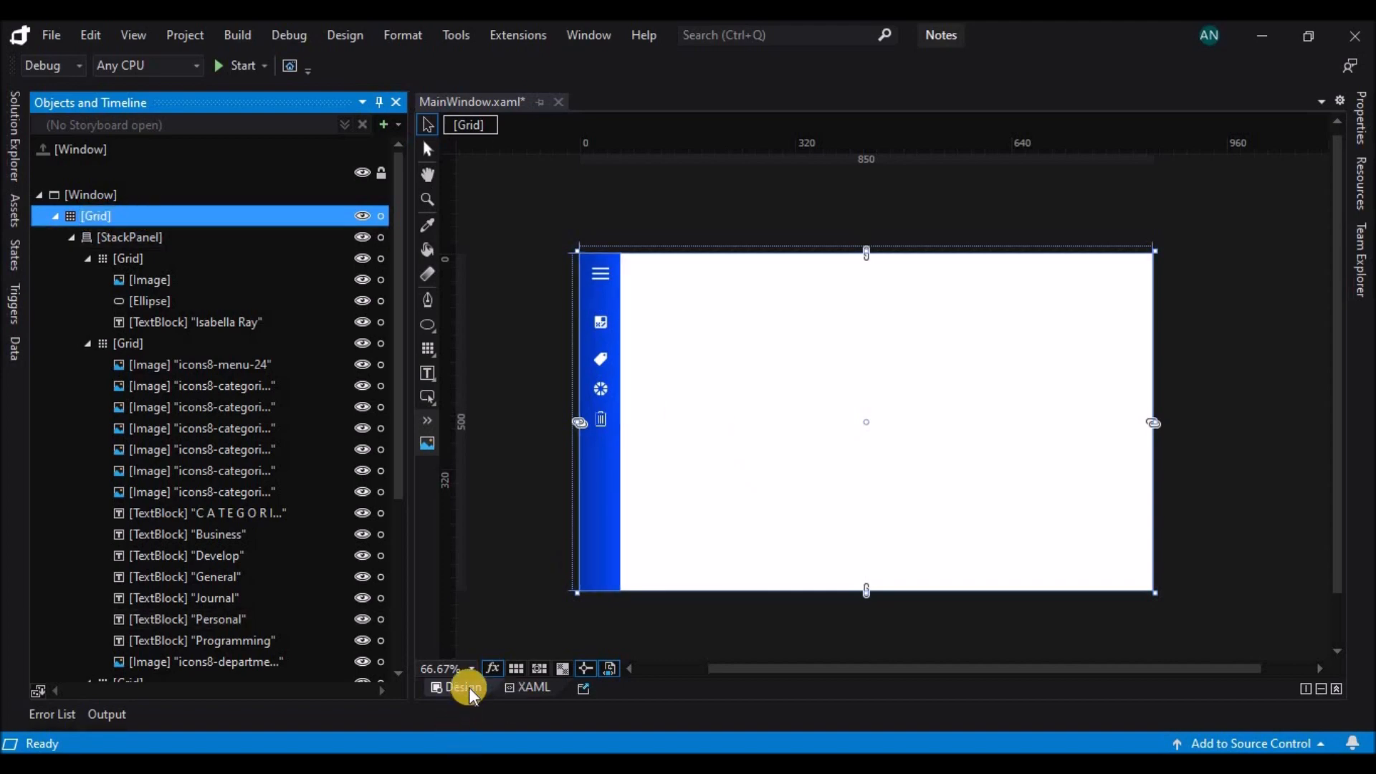
left_click(517, 685)
double_click(550, 271)
type("Sta")
key("Tab")
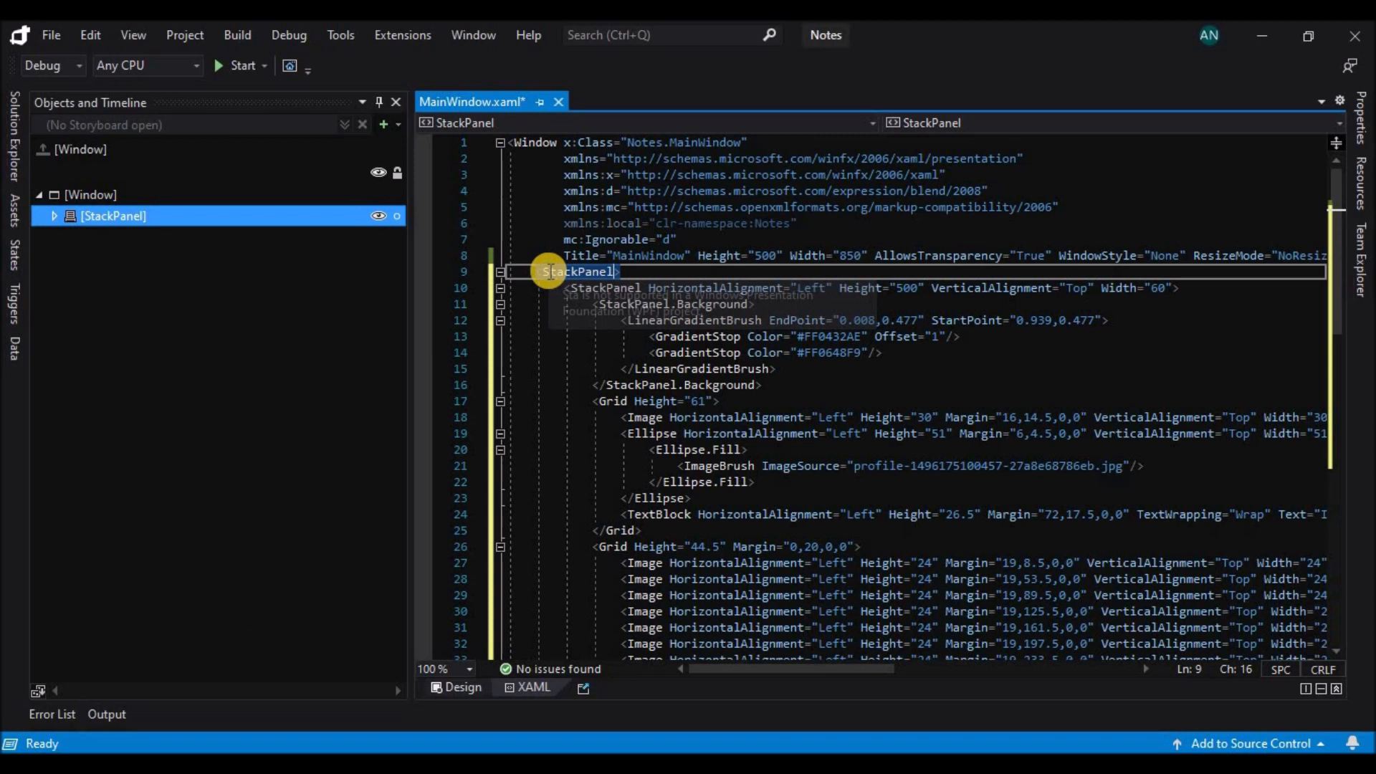
key("ctrl+s")
left_click(54, 216)
left_click(71, 237)
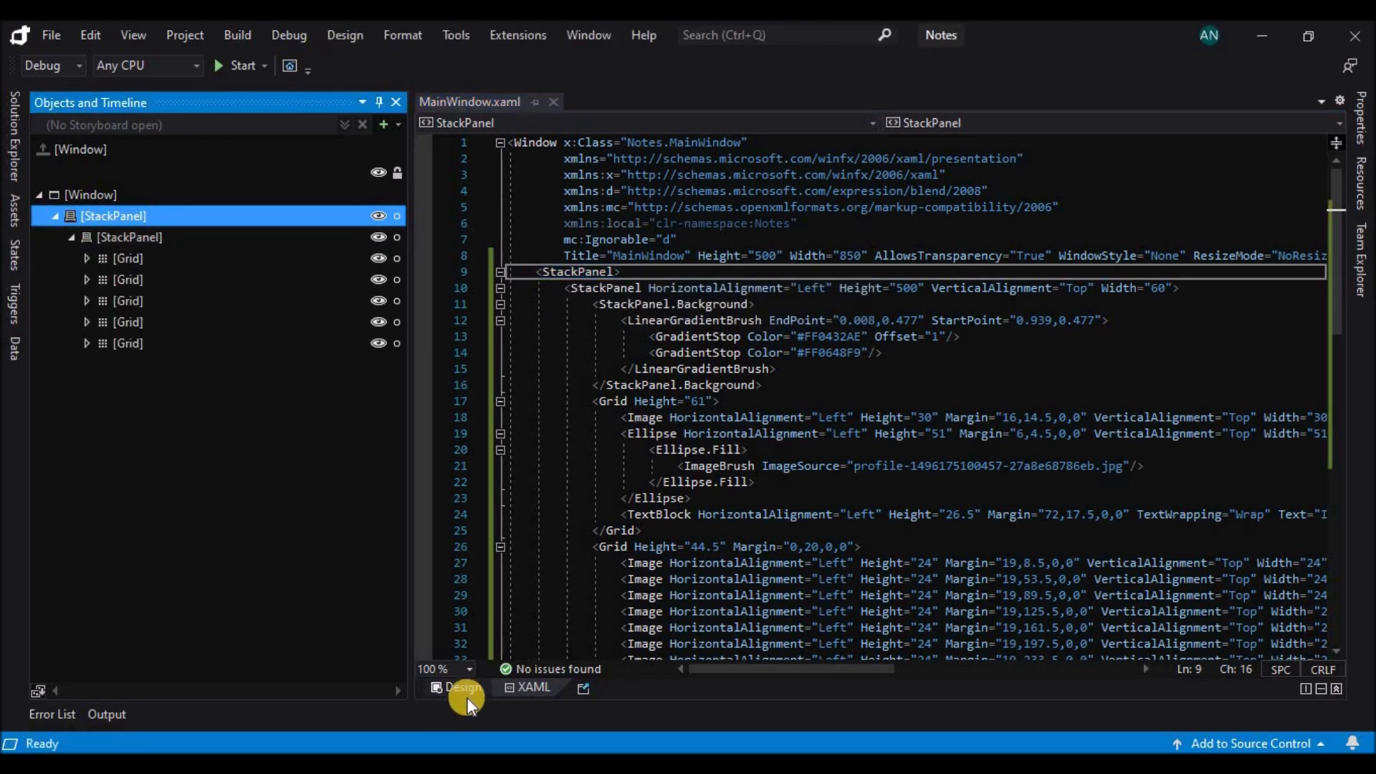
left_click(462, 687)
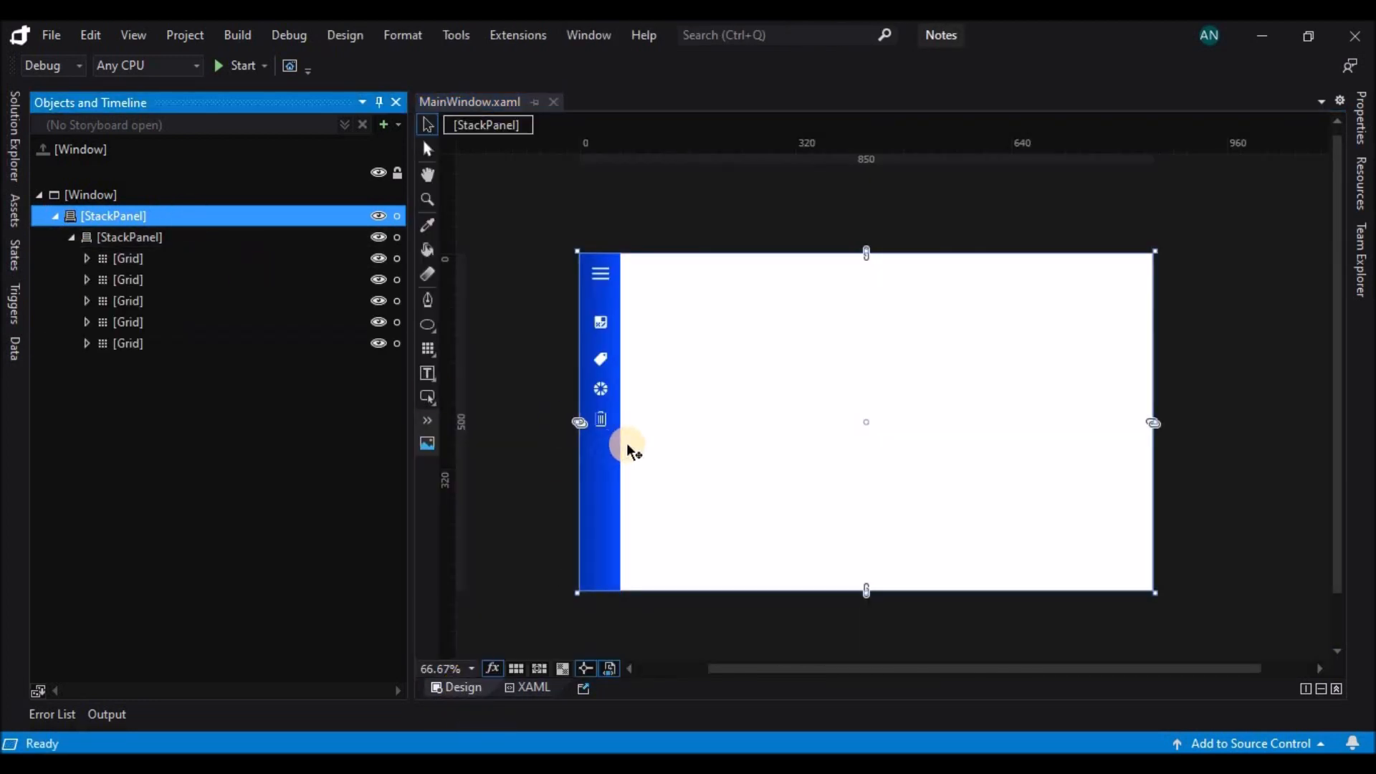
Add a new StackPanel inside the root StackPanel, after the sidebar StackPanel.
left_click(230, 238)
left_click(71, 238)
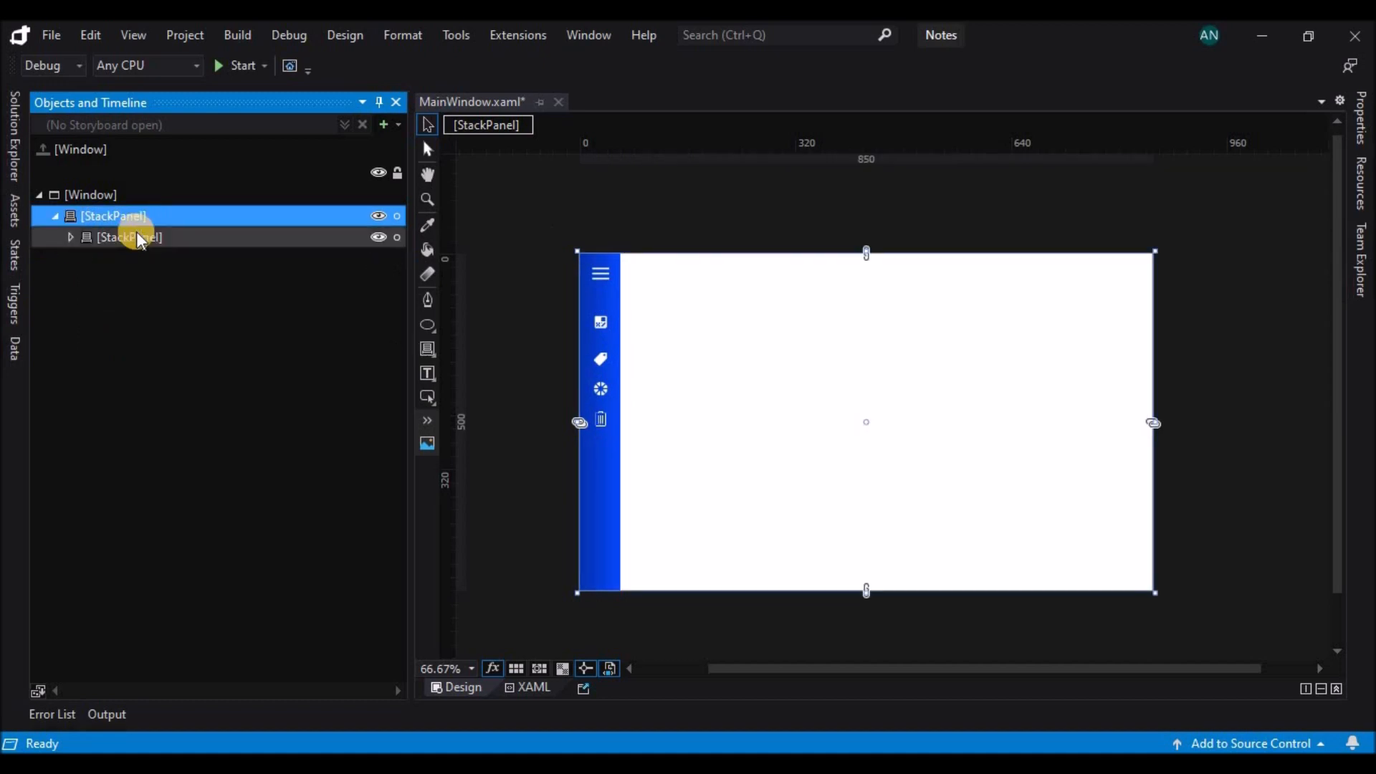
left_click(136, 217)
double_click(423, 346)
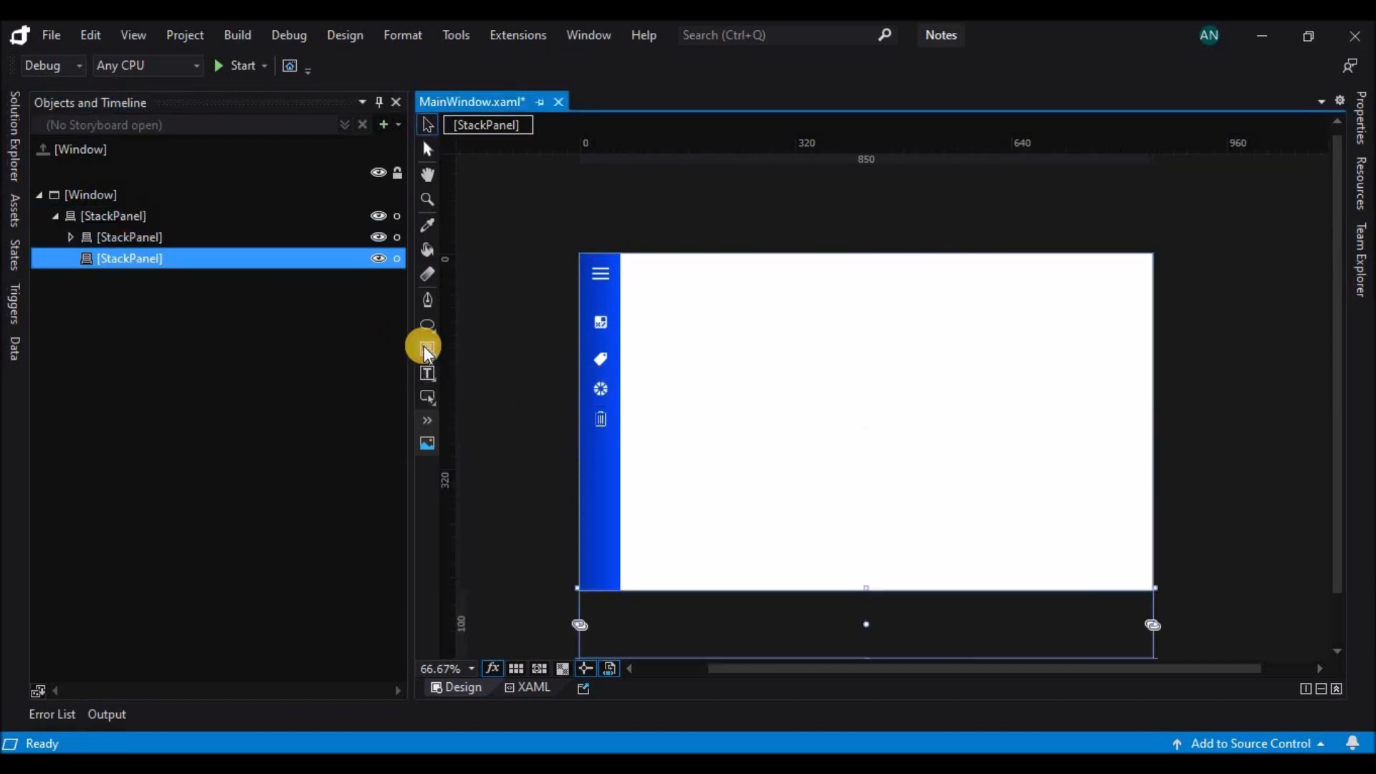
Set the root StackPanel's orientation to Horizontal.
left_click(258, 218)
left_click(1361, 135)
left_click(1280, 380)
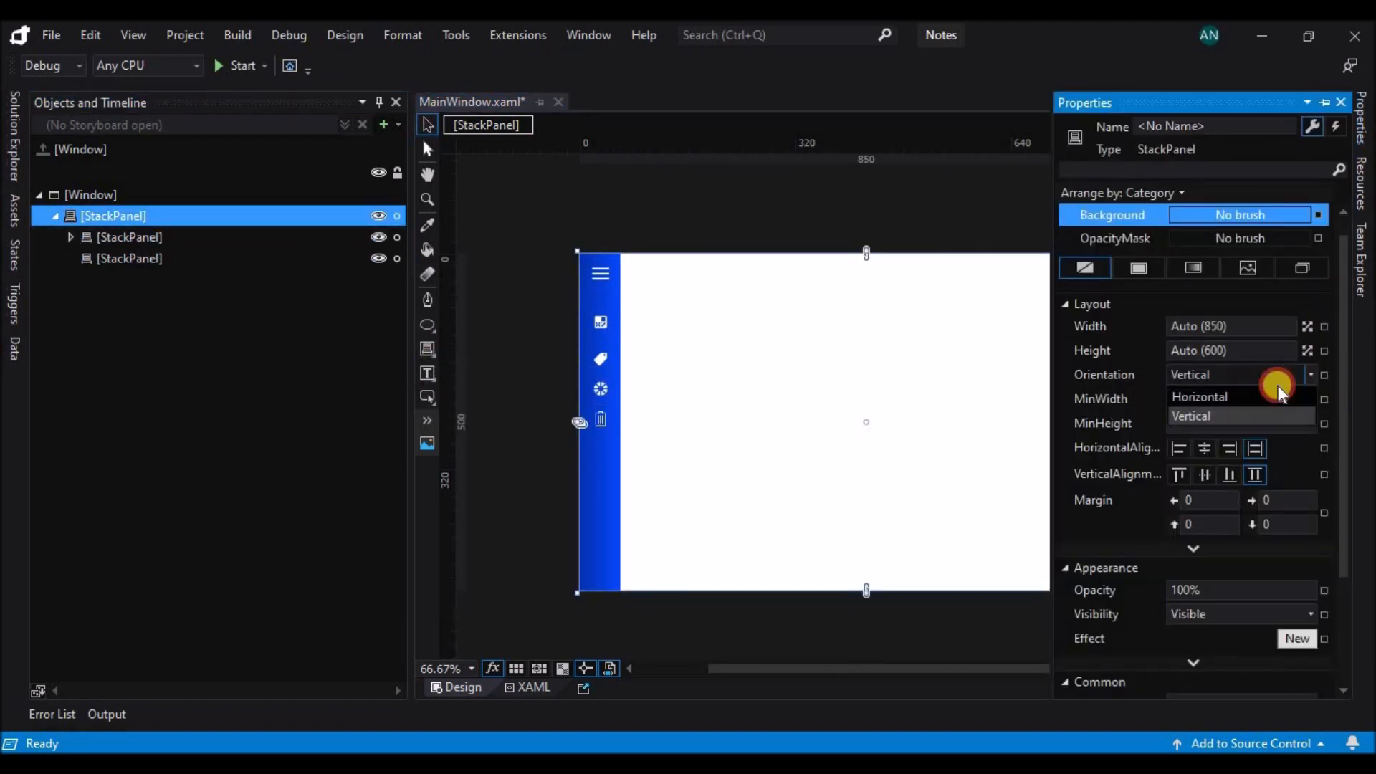
left_click(1264, 397)
Resize the new StackPanel beside the sidebar to about 241.5 wide and the full window height of 500.
left_click(215, 260)
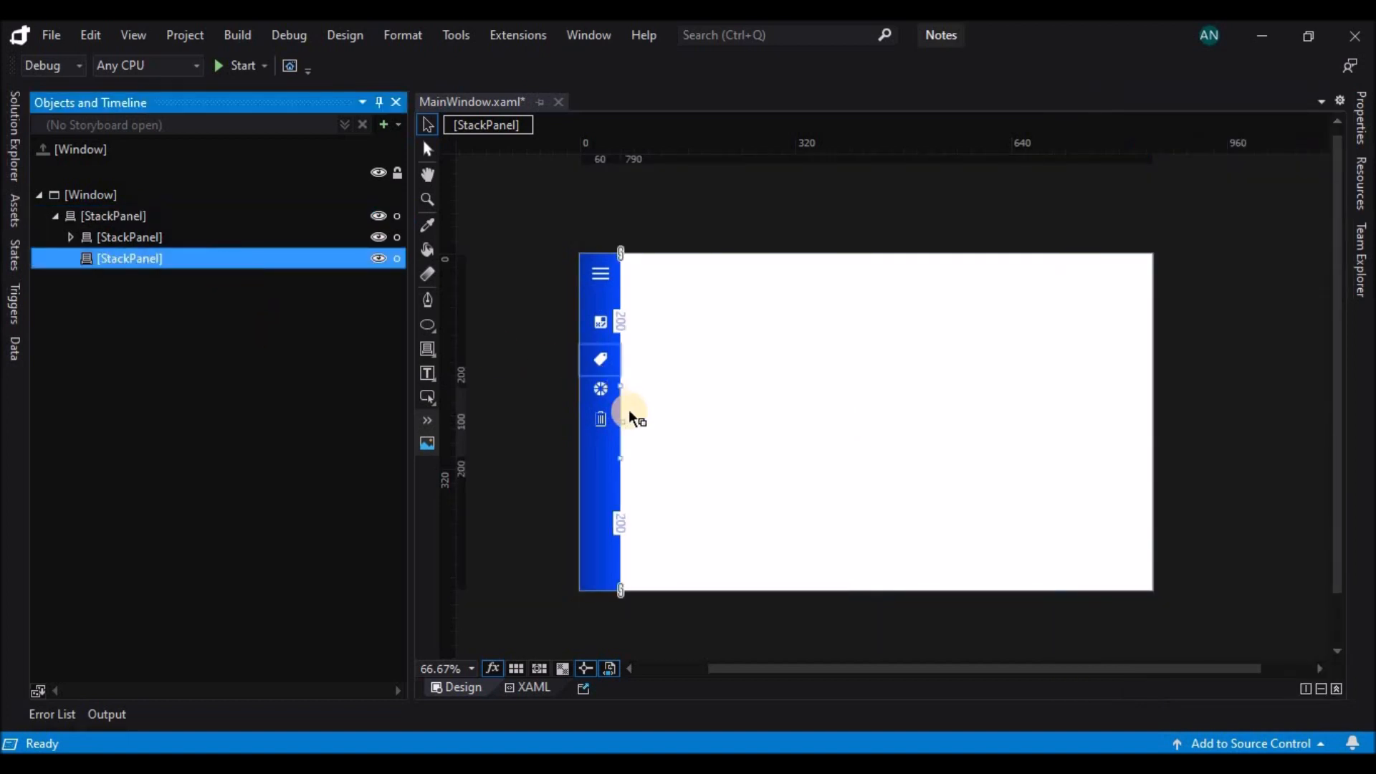
left_click_drag(624, 422, 782, 423)
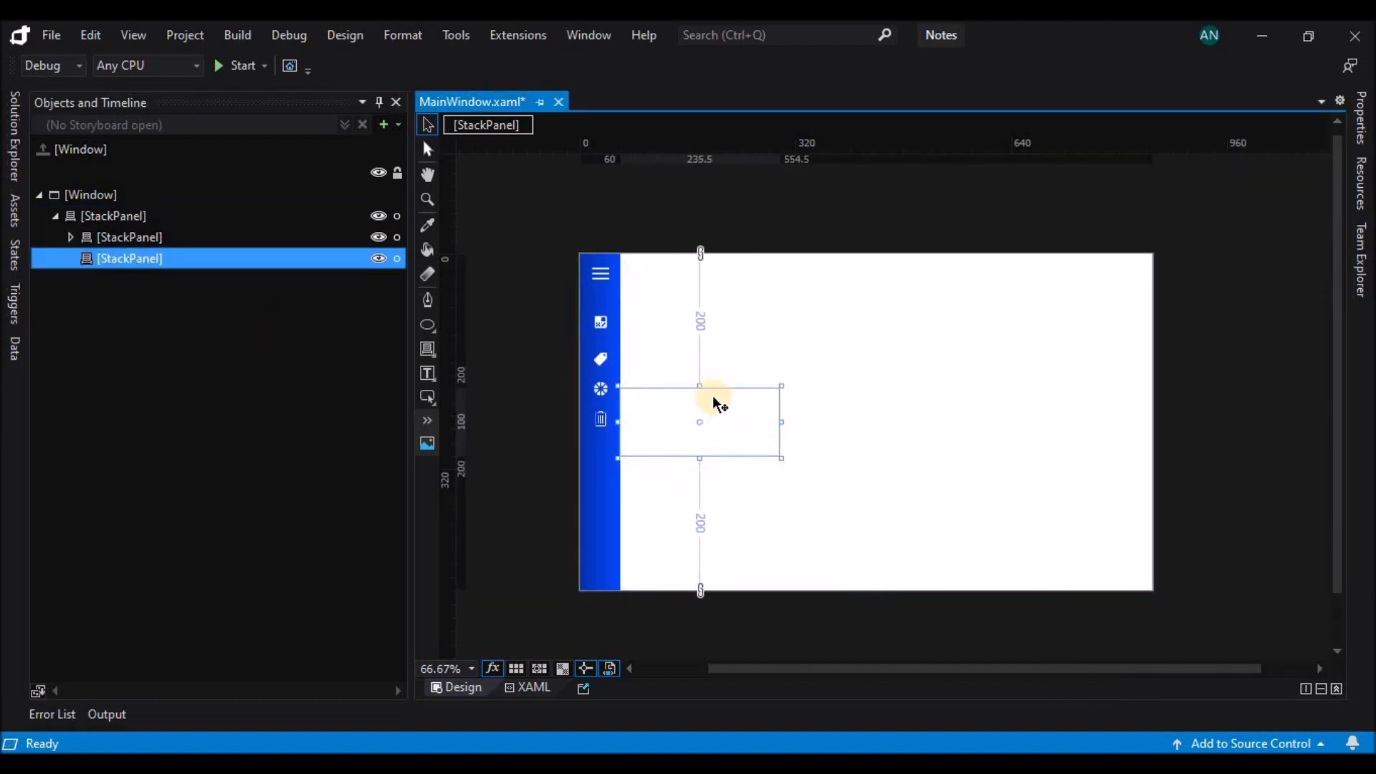
left_click_drag(697, 376, 703, 250)
left_click_drag(700, 453, 697, 592)
left_click_drag(784, 422, 784, 422)
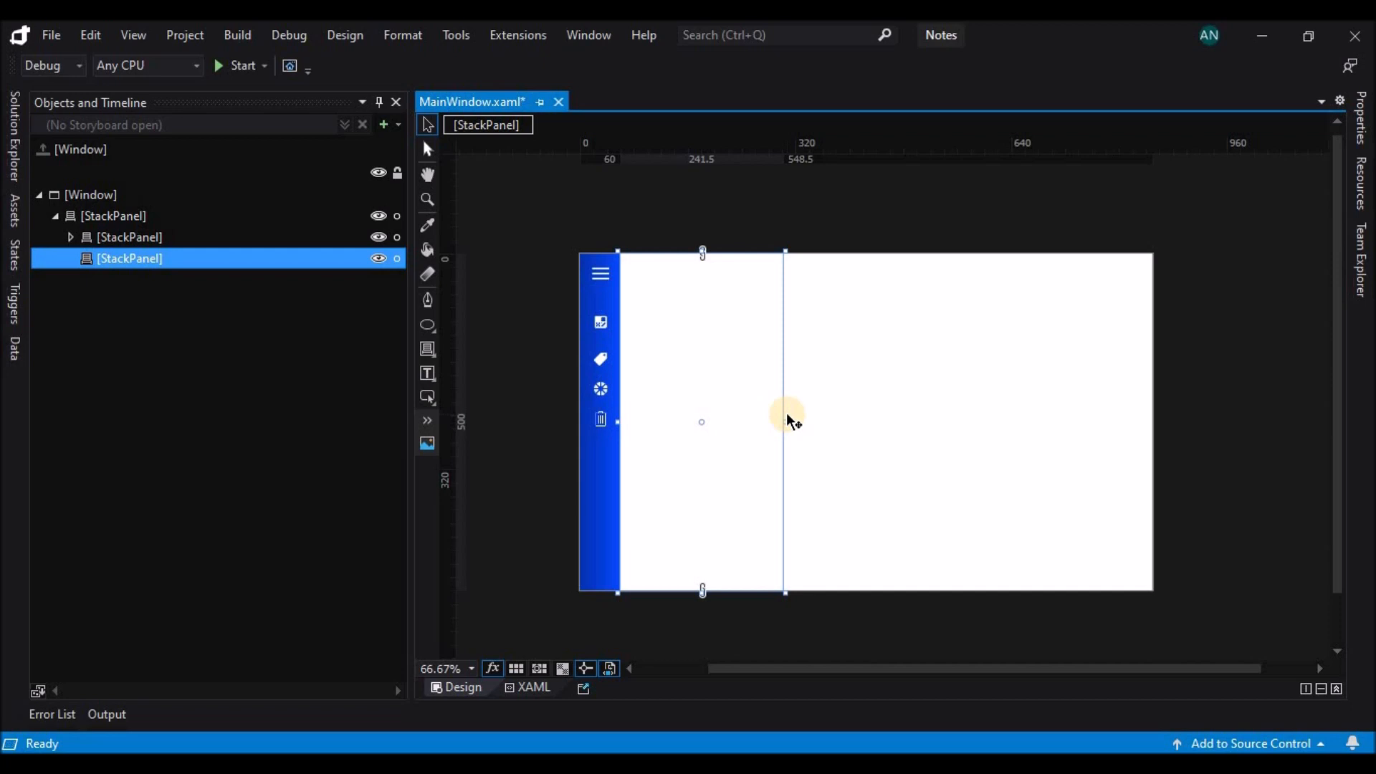
Give the new StackPanel a solid light grey background, #FFE6E6E6.
left_click(1362, 135)
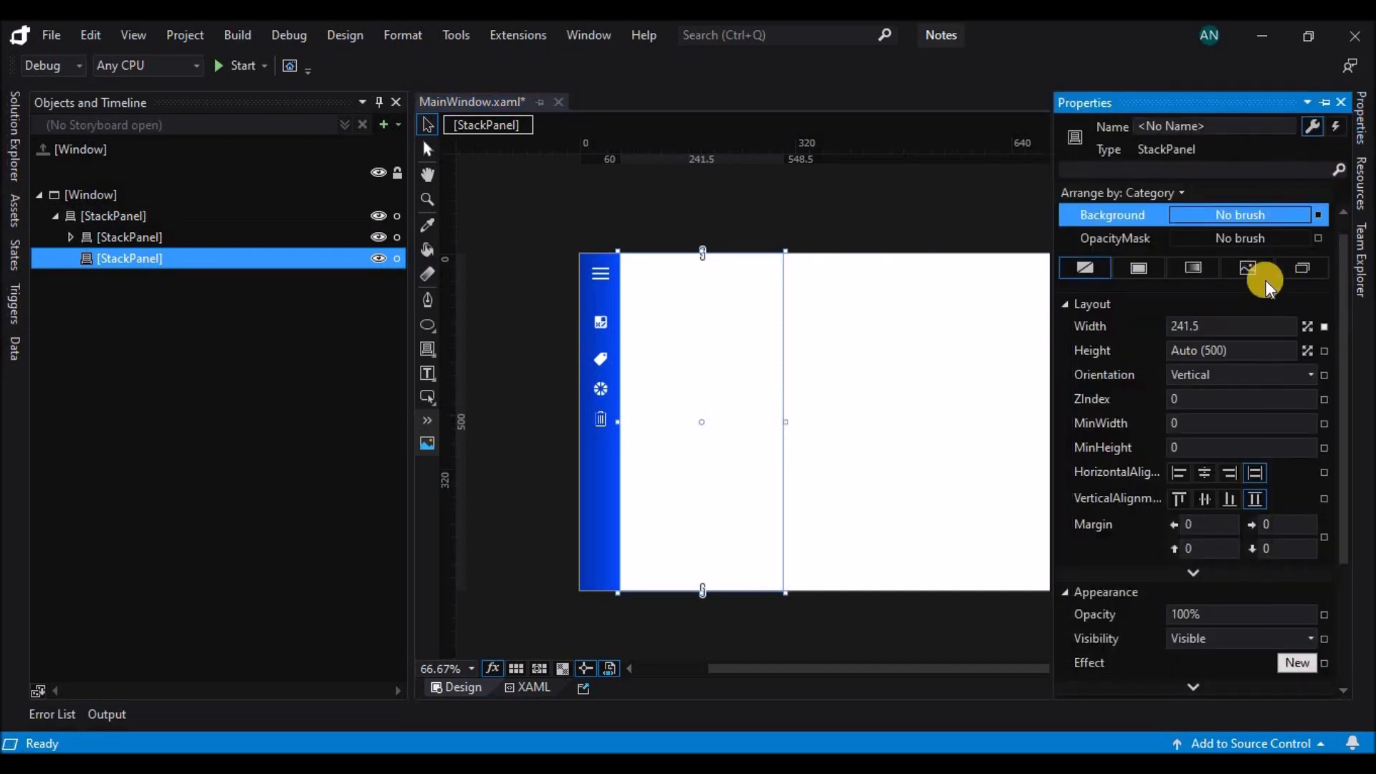
left_click(1156, 265)
left_click_drag(1068, 326, 1004, 320)
left_click(789, 354)
left_click(766, 362)
Copy the sidebar's header Grid into the grey StackPanel and widen the copy to the panel's full width of 241.5.
left_click(64, 239)
left_click(71, 237)
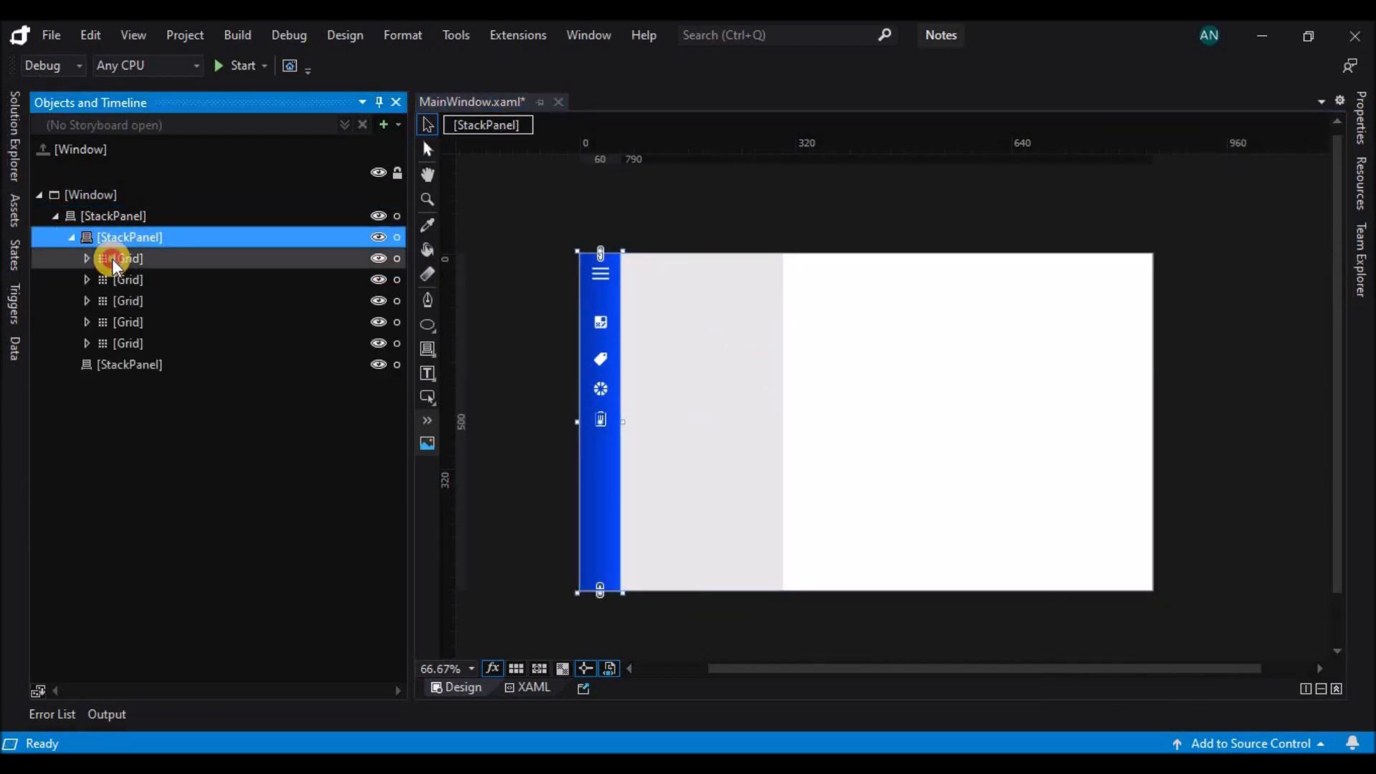
left_click(112, 259)
key("ctrl+c")
left_click(131, 363)
key("ctrl+v")
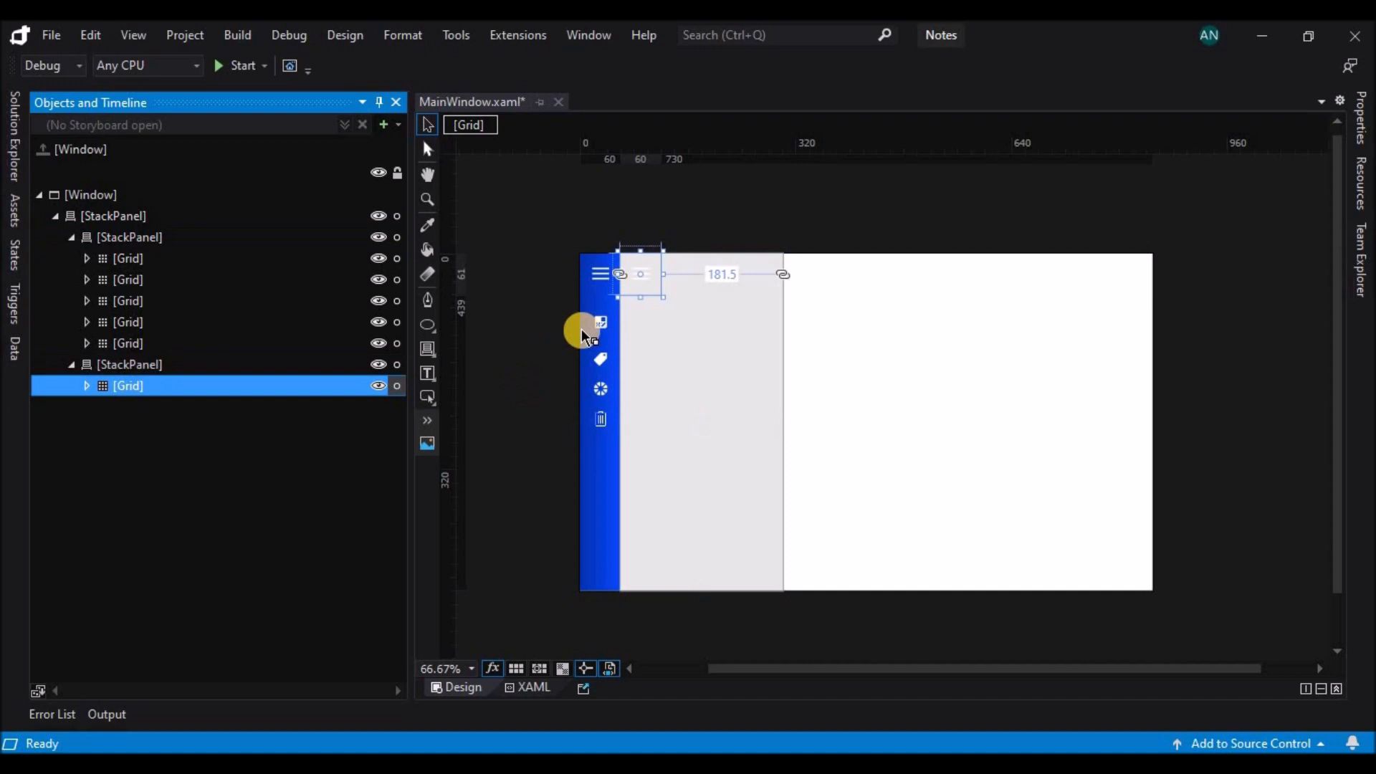
left_click_drag(692, 274, 783, 272)
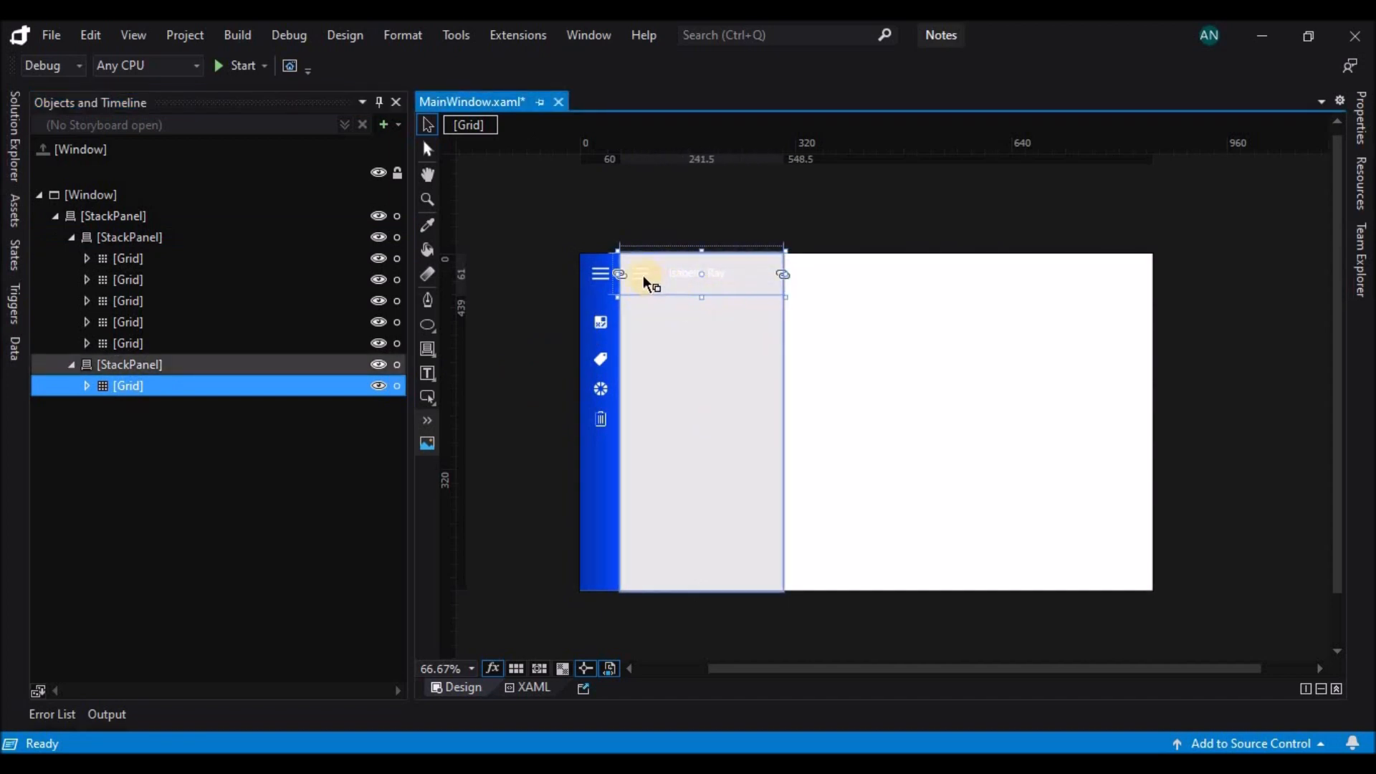
Delete the name text, menu image and Ellipse from the copied header Grid in the grey StackPanel.
left_click(695, 279)
key("Delete")
left_click(701, 278)
key("Delete")
left_click(691, 287)
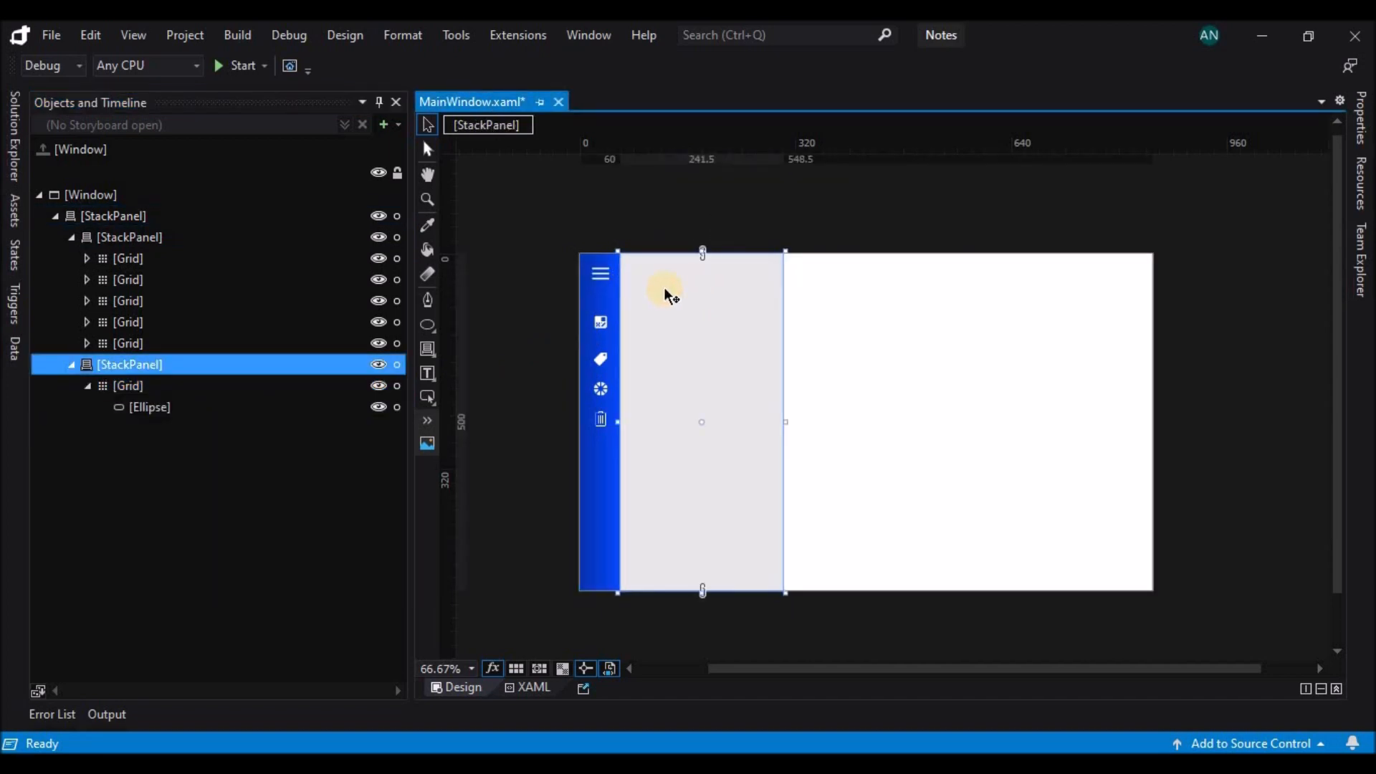
left_click(208, 380)
left_click(218, 405)
key("Delete")
Set the width of the empty header Grid in the grey StackPanel to 250.
left_click(218, 388)
left_click(1360, 118)
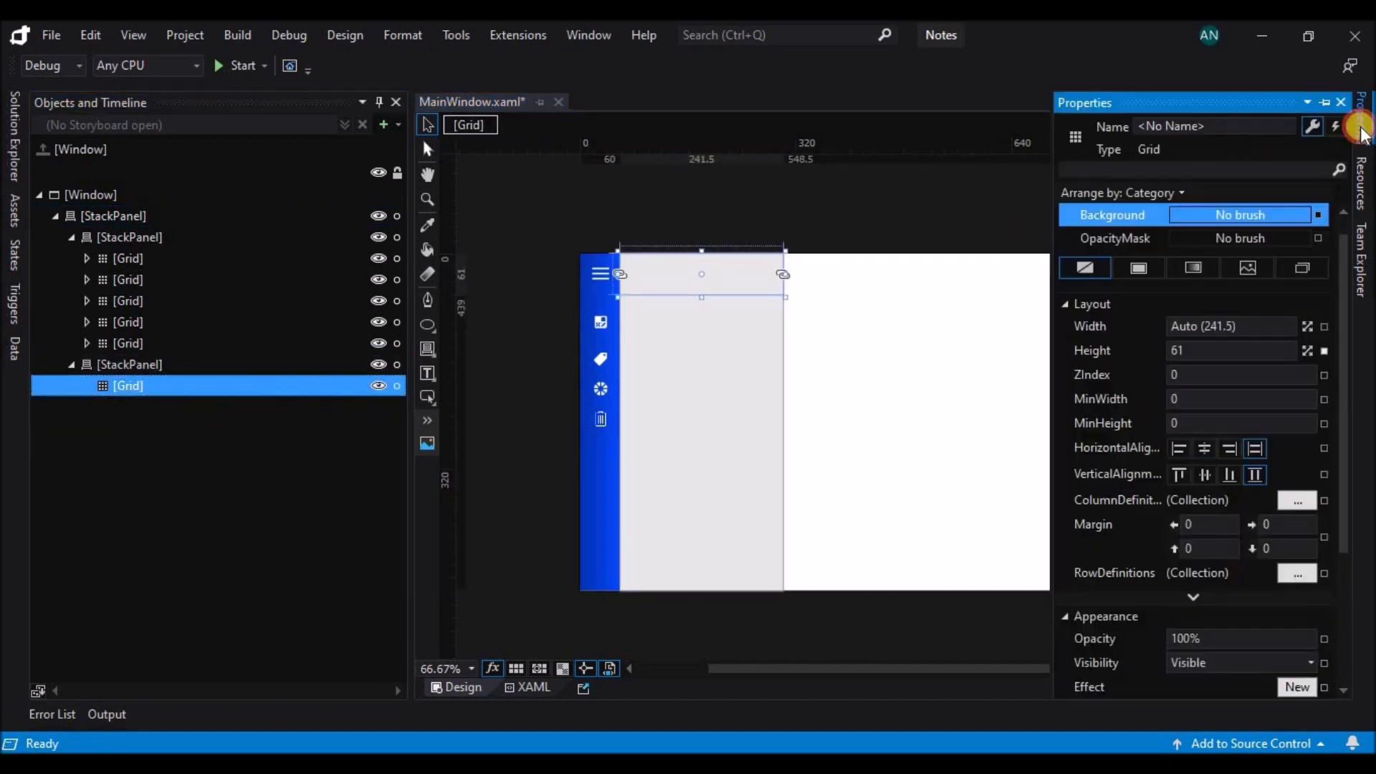
left_click(1258, 326)
type("300")
key("Return")
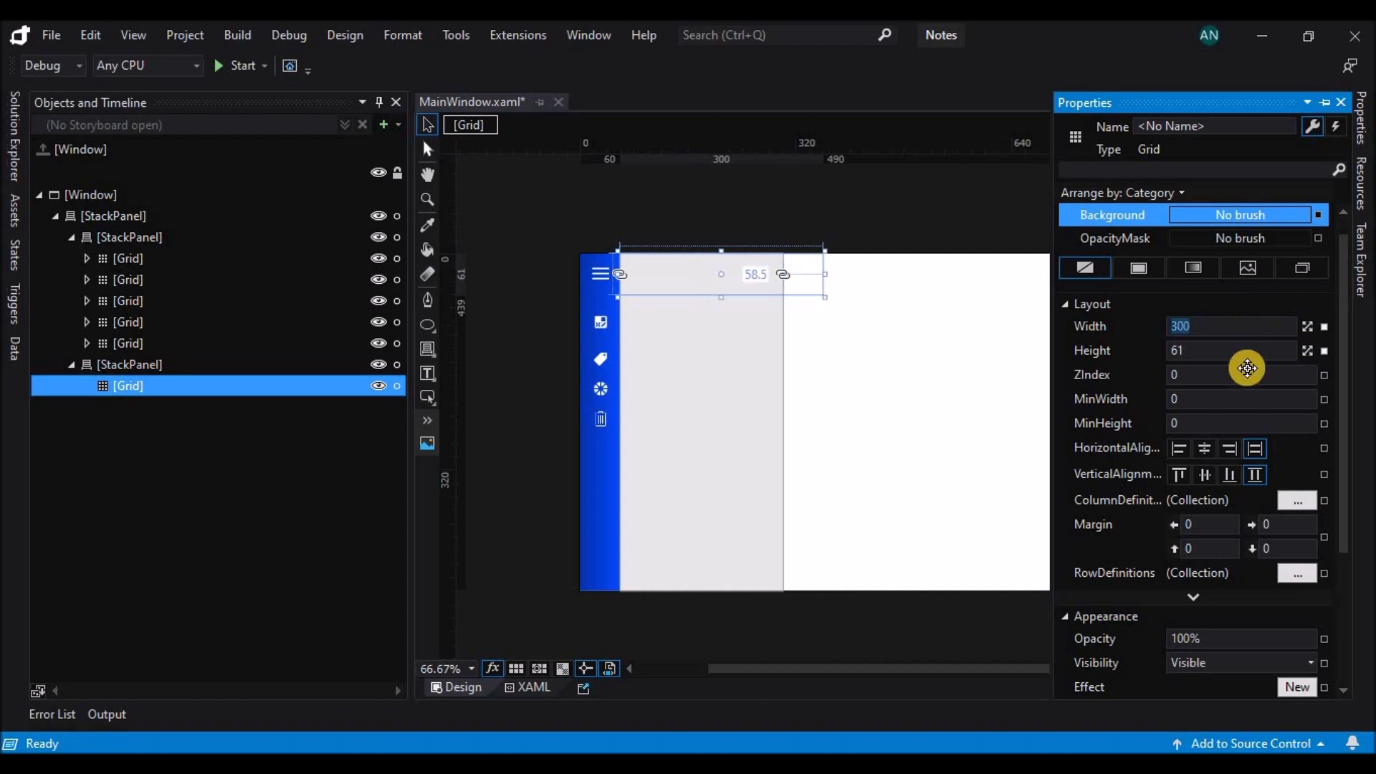
type("250")
key("Return")
Set the grey StackPanel's width to 250.
left_click(787, 390)
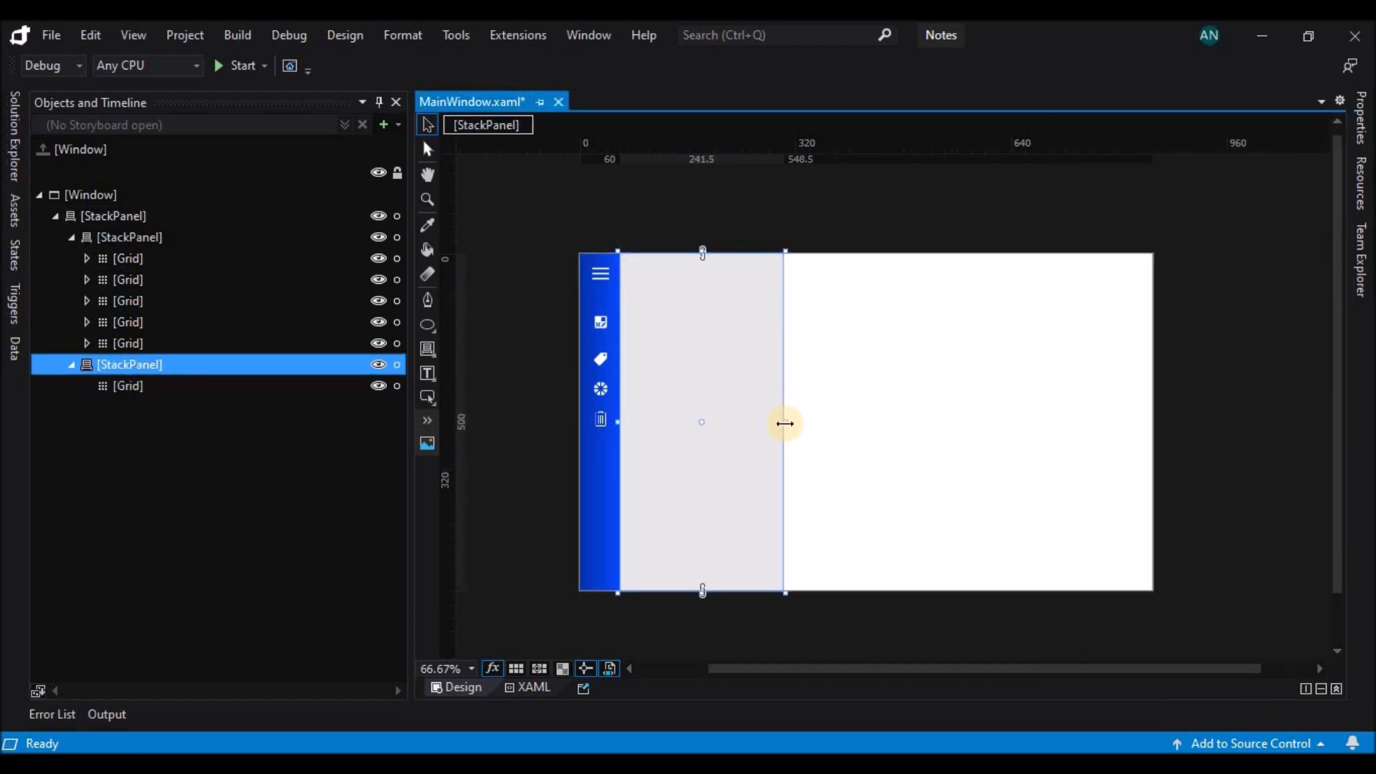
left_click(1356, 133)
left_click(1233, 528)
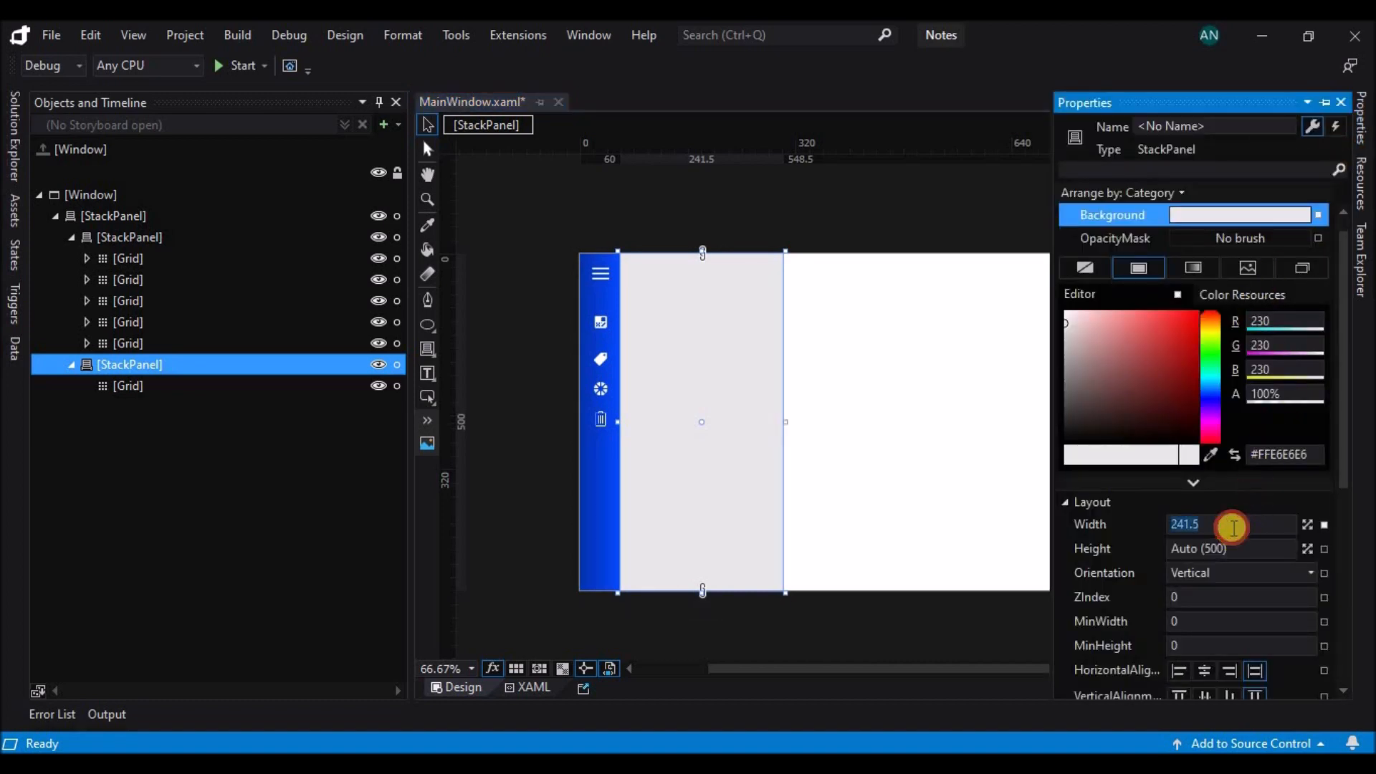
type("250")
key("Return")
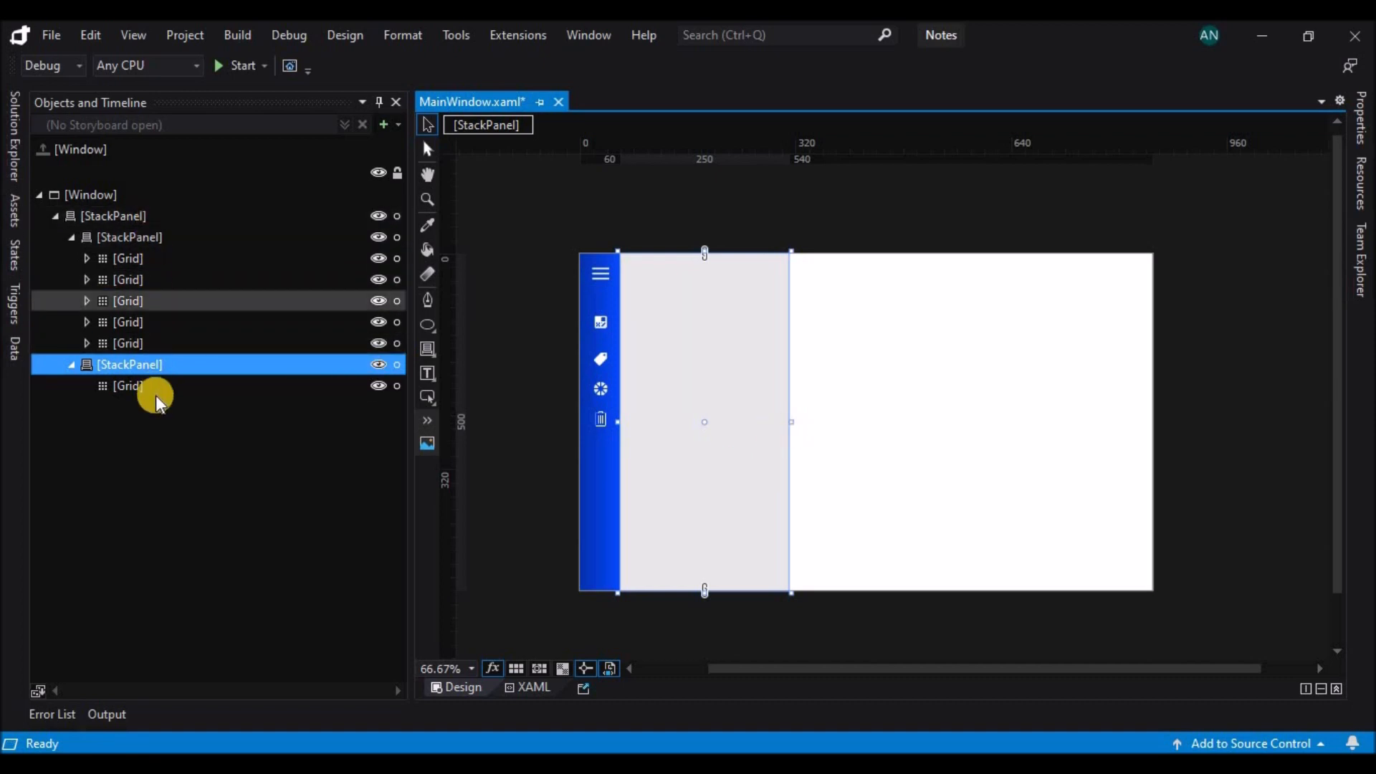
Paste a copy of the grey StackPanel into the root StackPanel, directly beside the original.
left_click(153, 215)
key("ctrl+v")
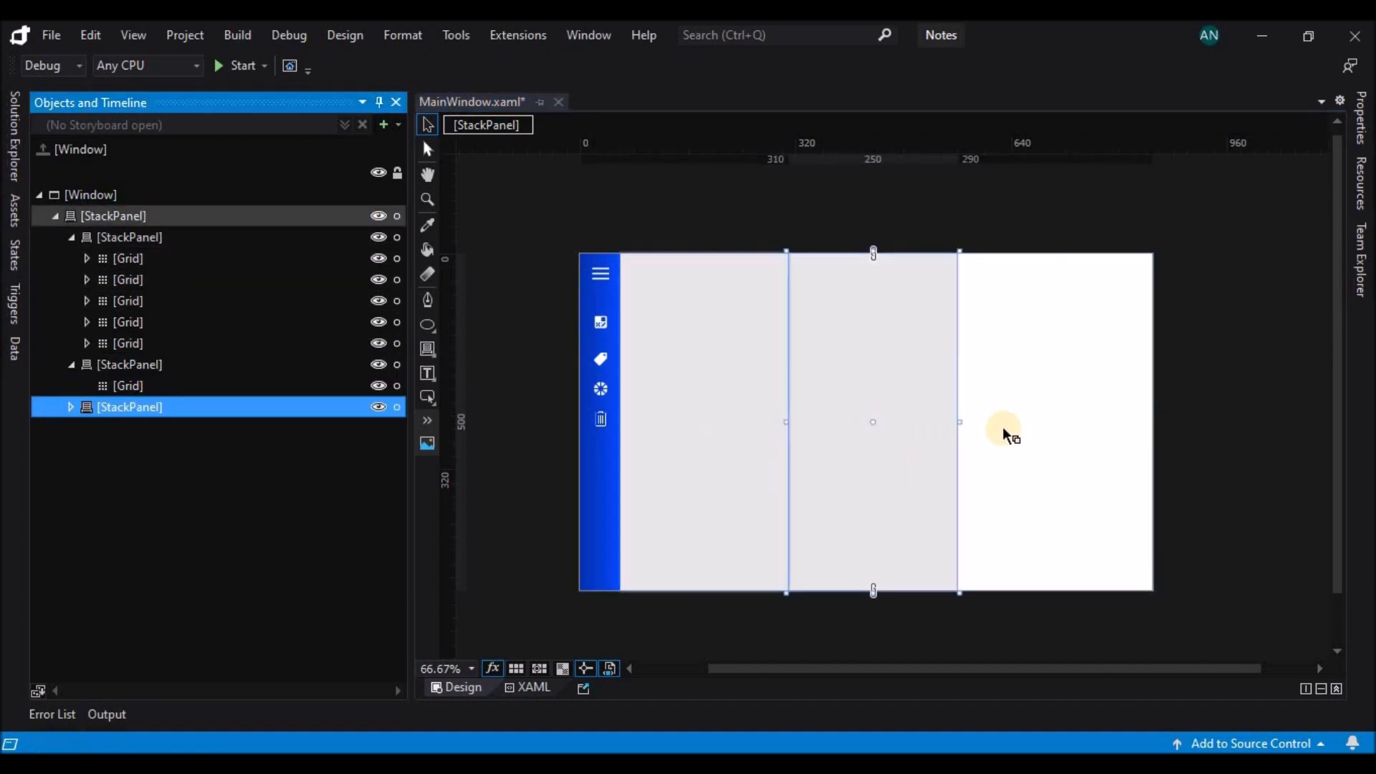
left_click(963, 421)
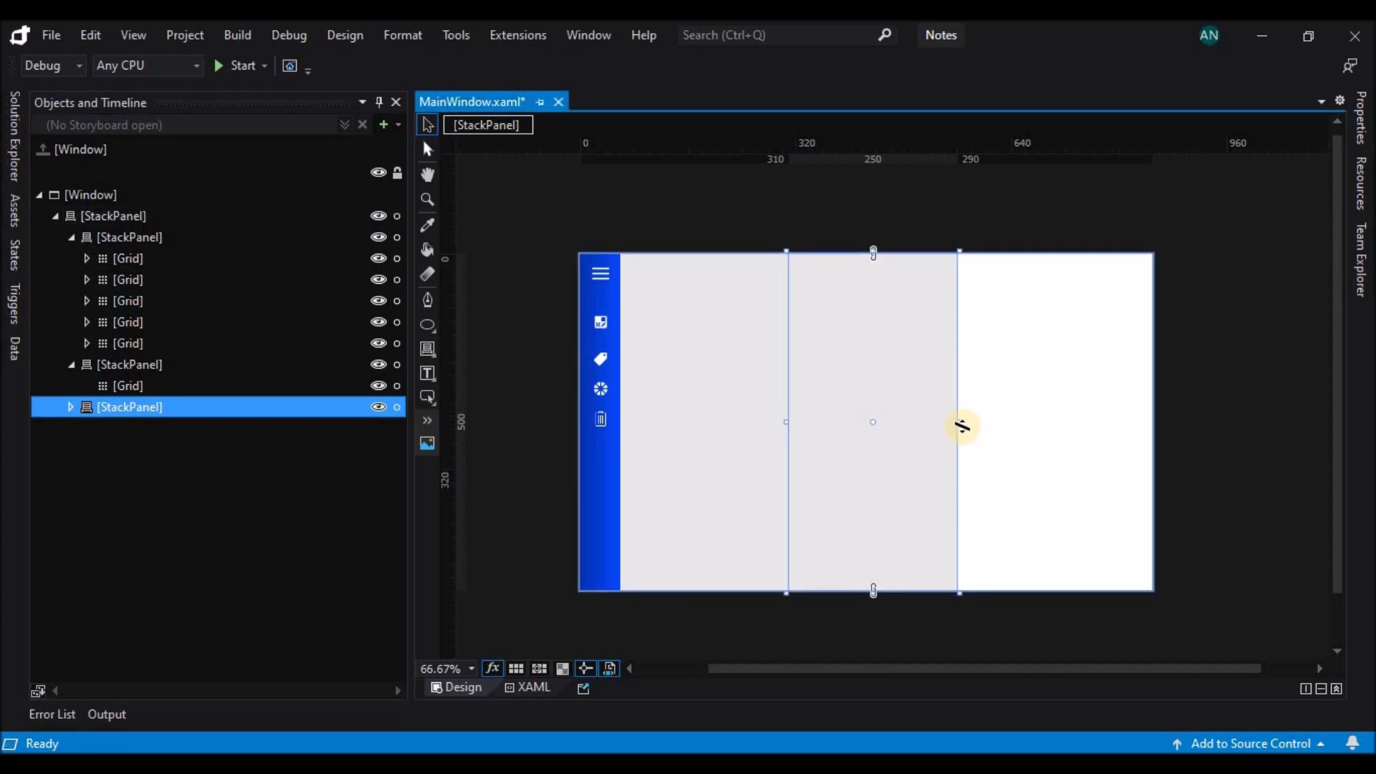
left_click(1360, 132)
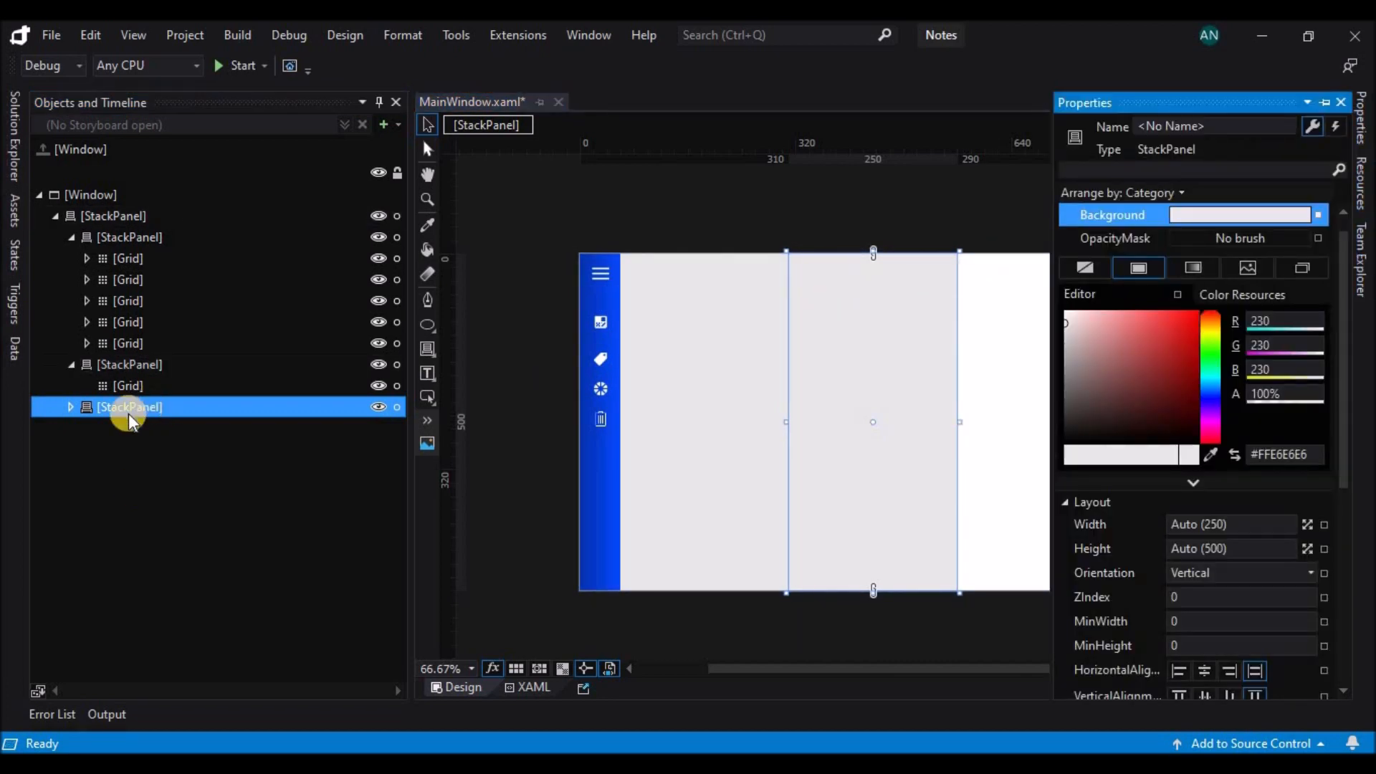
Set the copied StackPanel's background to white (#FFFFFFFF) and widen its header Grid to about 410.5.
left_click(72, 407)
left_click(206, 429)
left_click(937, 384)
left_click(1364, 108)
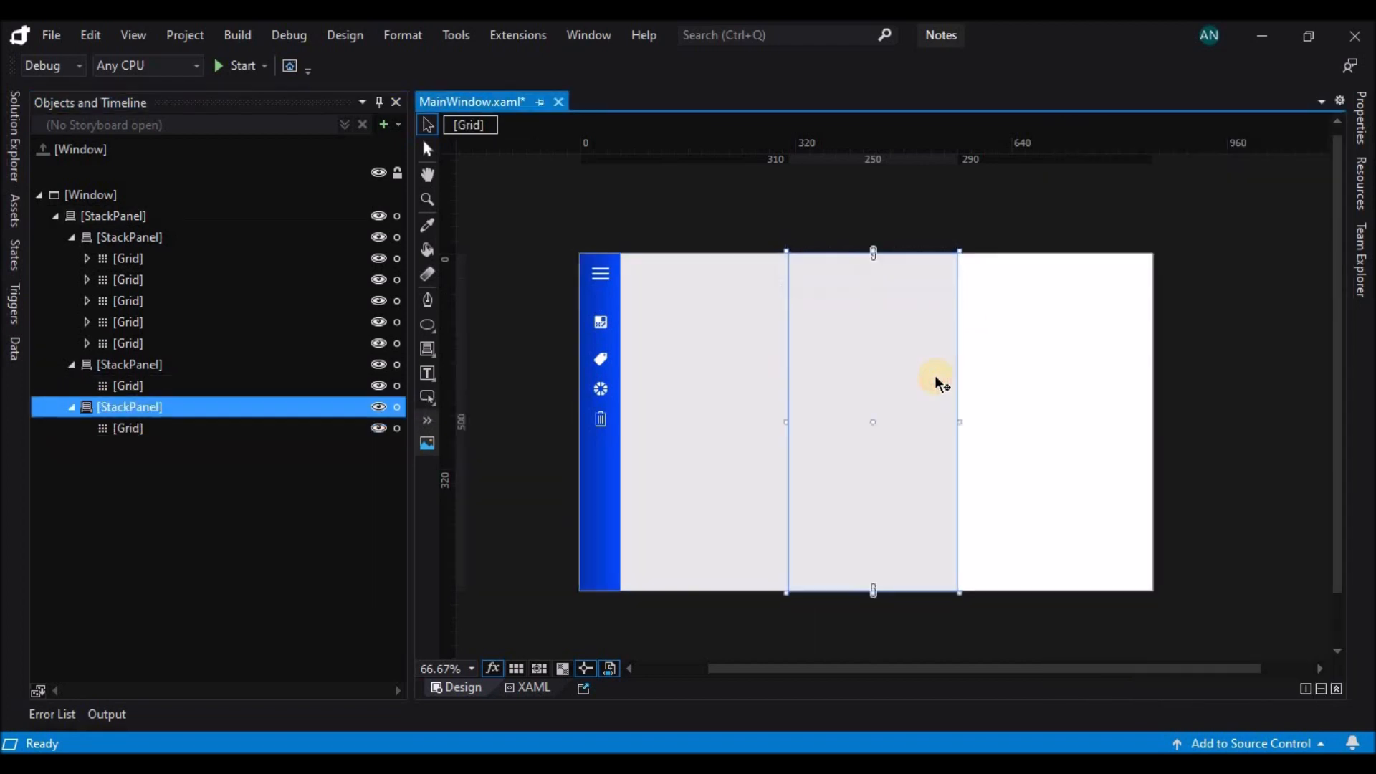
left_click(1067, 314)
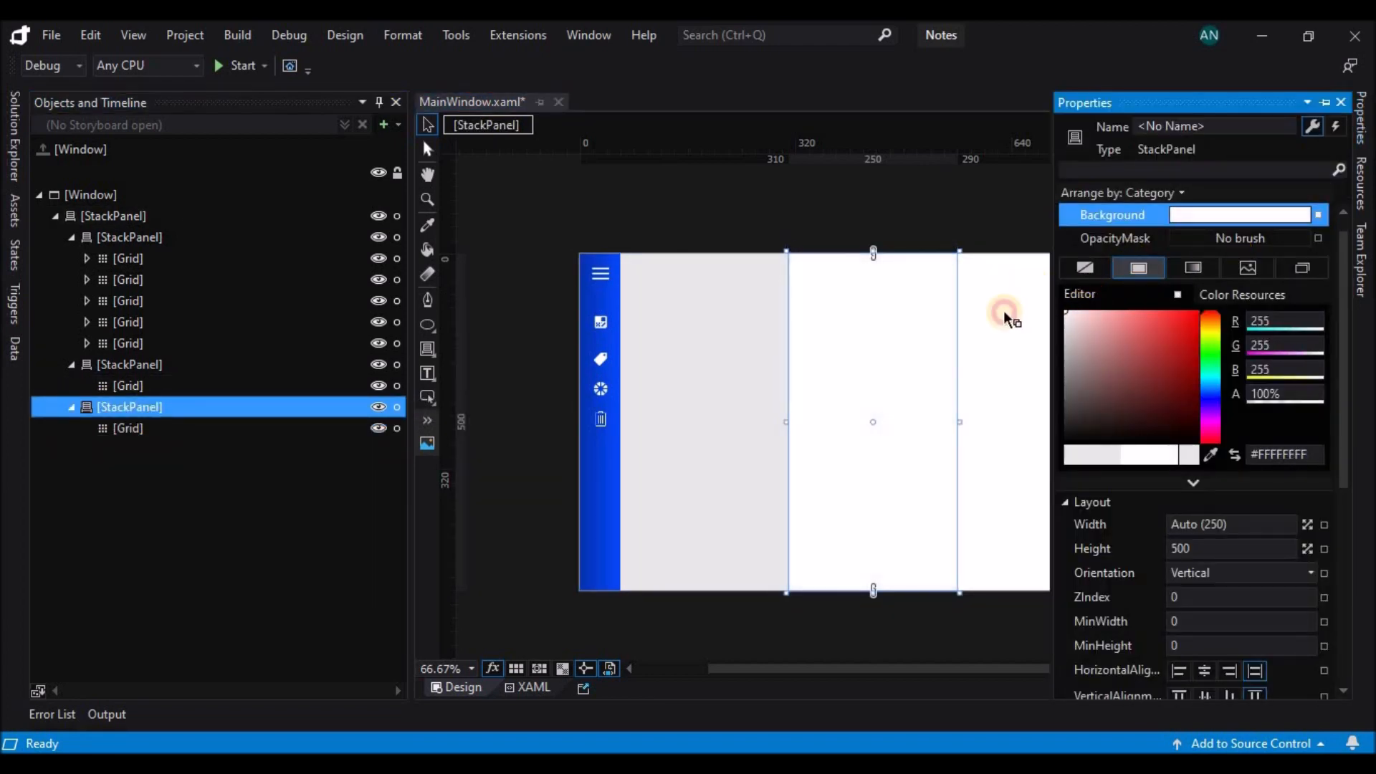
left_click(171, 429)
left_click_drag(957, 274, 1064, 278)
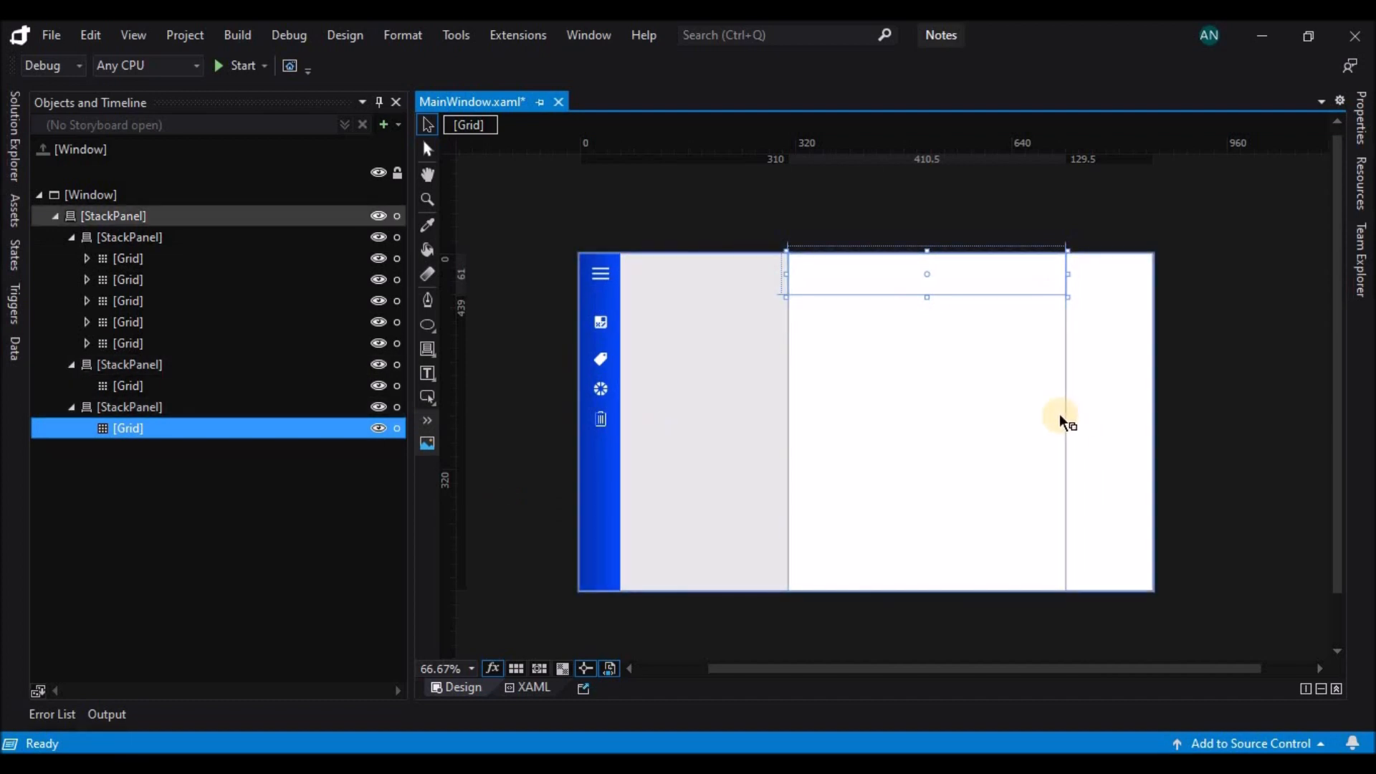
Expand the blue sidebar StackPanel to about 267 wide and narrow the white panel's header Grid to about 328.
left_click(133, 231)
left_click_drag(636, 421, 762, 419)
left_click(1048, 391)
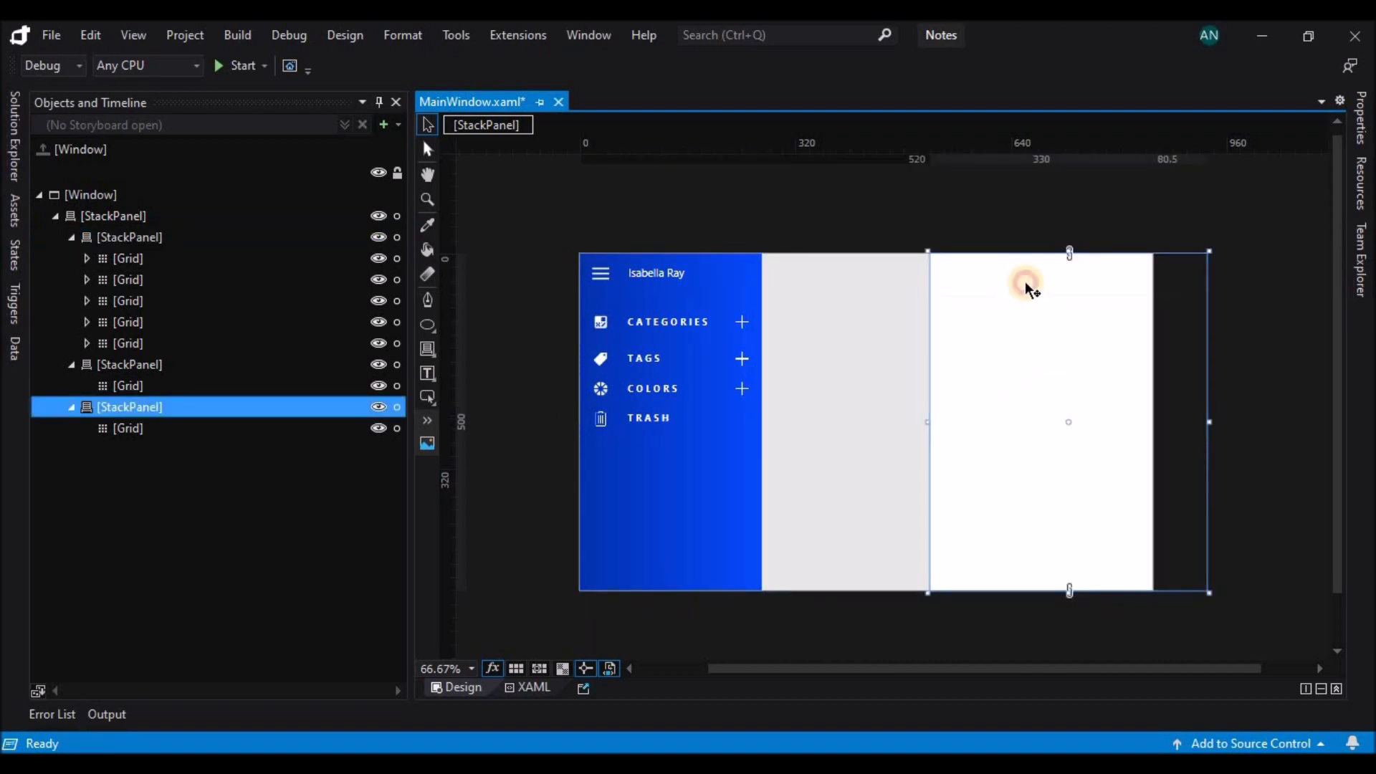
left_click(213, 428)
left_click_drag(1208, 278, 1153, 284)
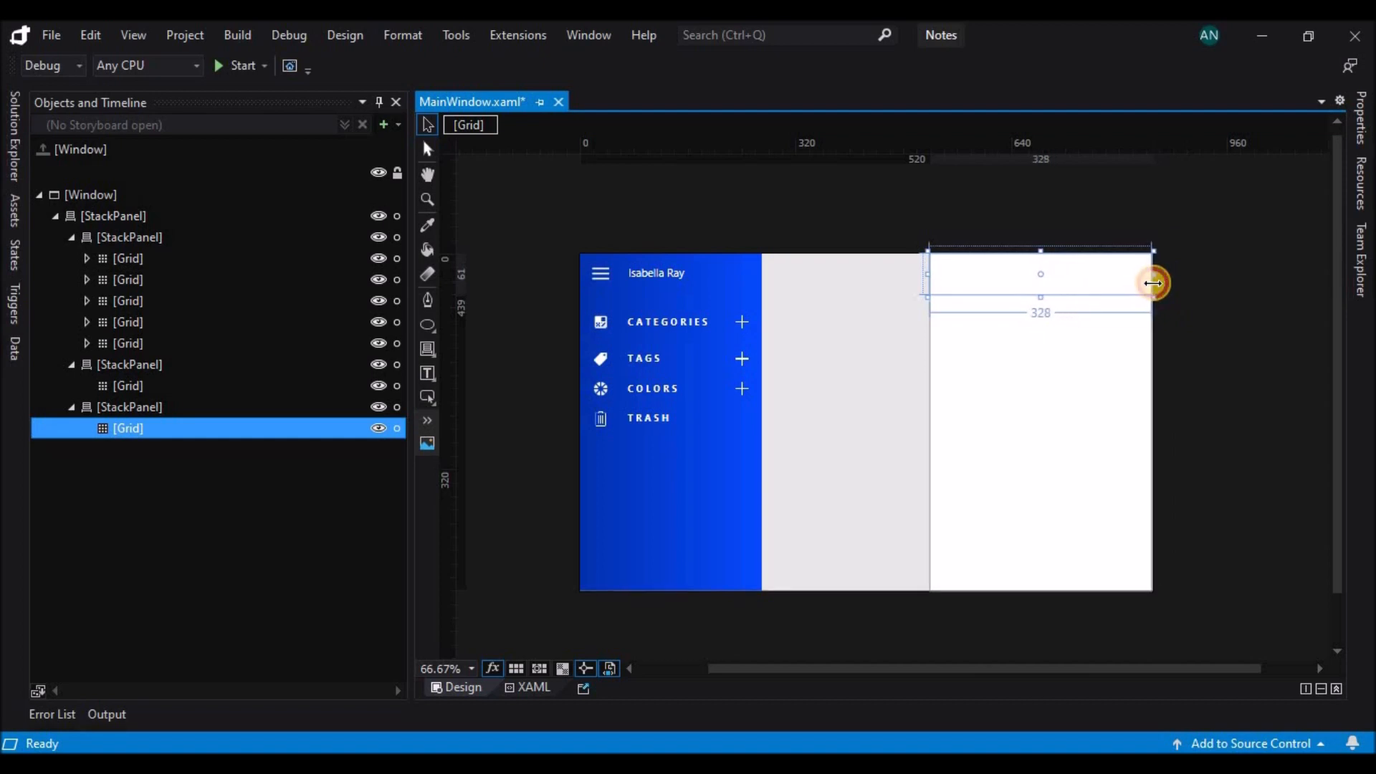
left_click(1202, 295)
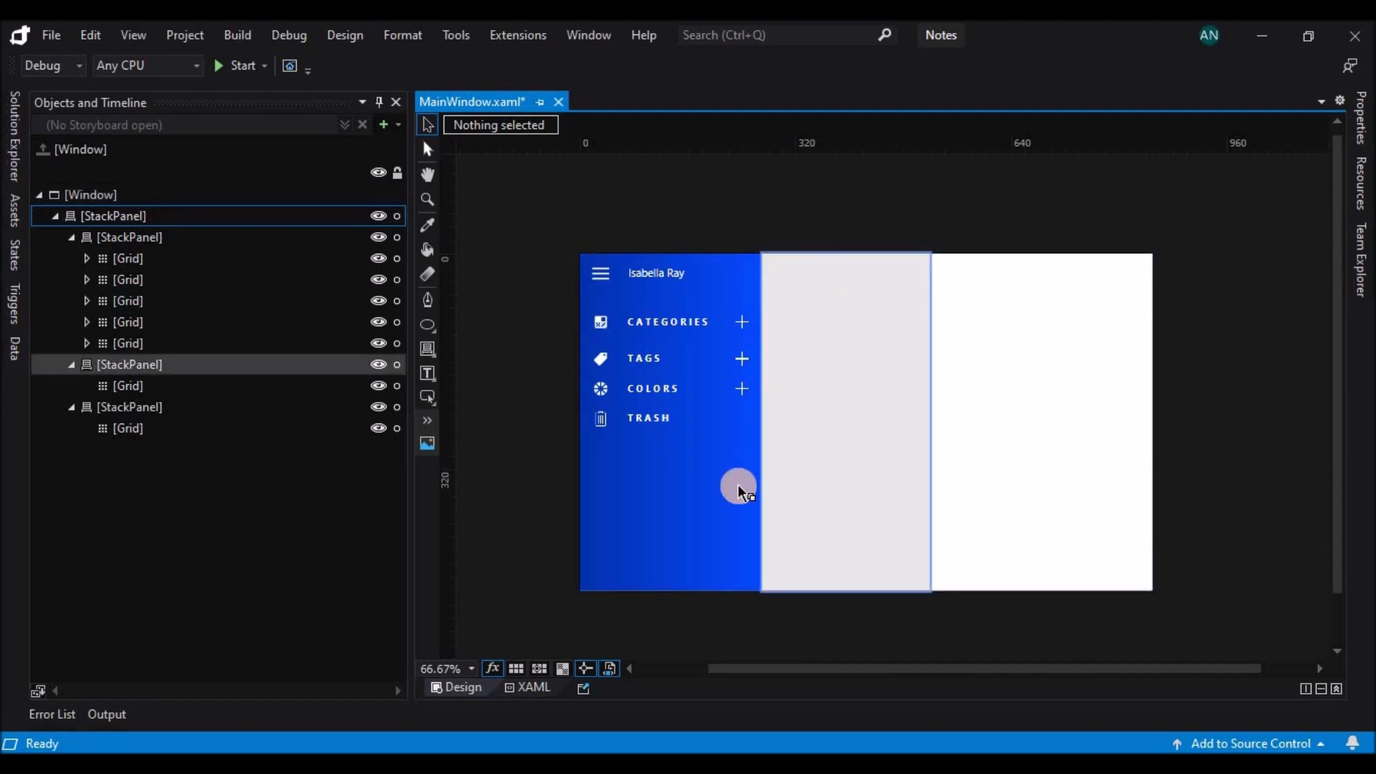
left_click(223, 237)
left_click_drag(762, 422, 766, 451)
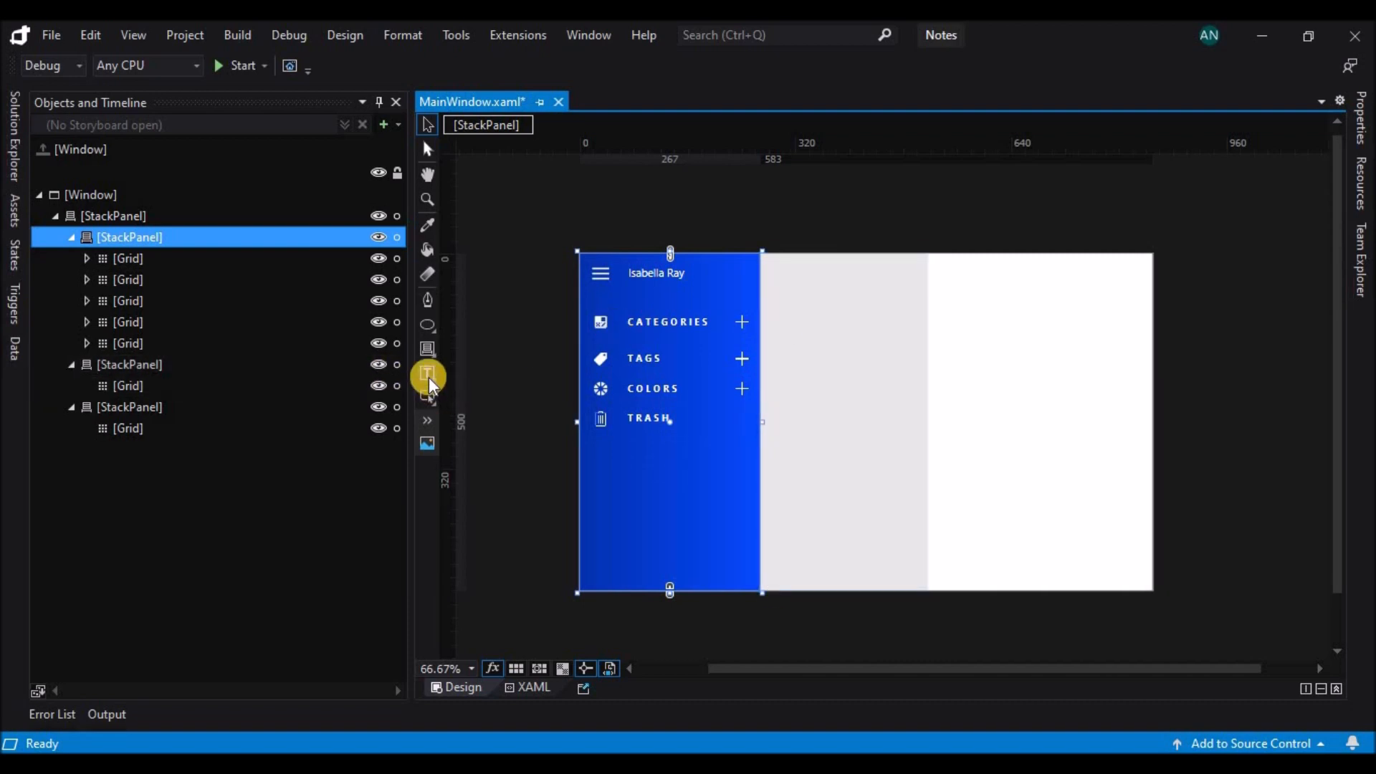
Copy the menu icon and the name text block from the sidebar header into the grey panel's header Grid.
right_click(430, 385)
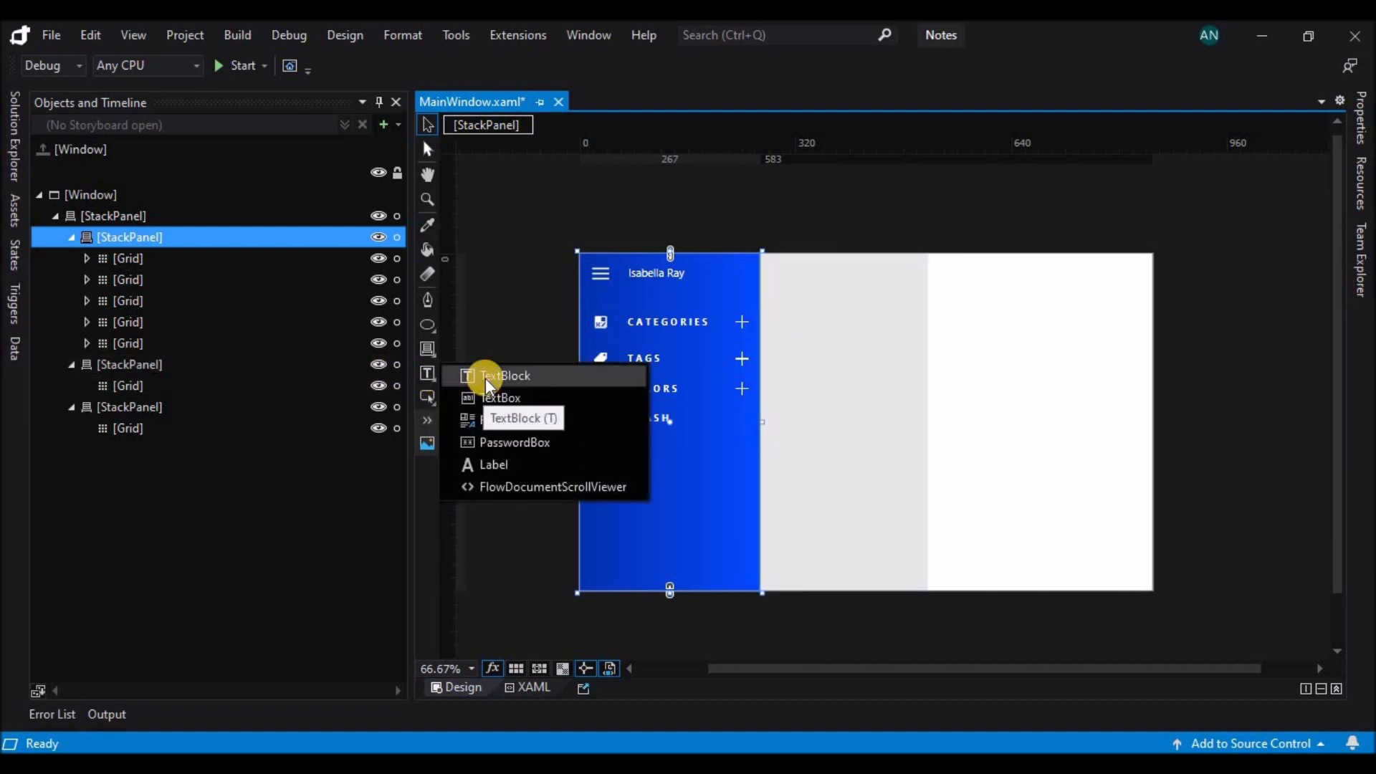
left_click(600, 273)
left_click(666, 279, "ctrl")
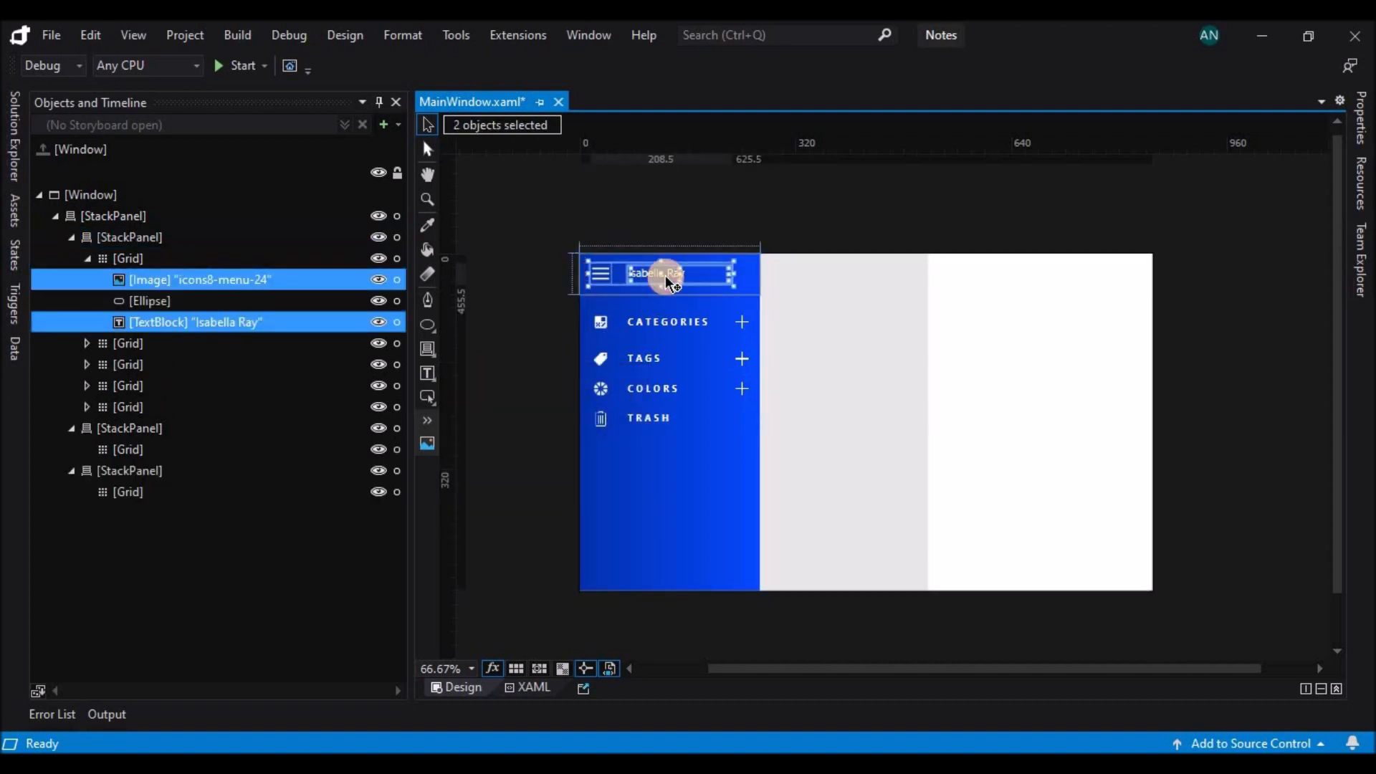
left_click(275, 487)
left_click(270, 456)
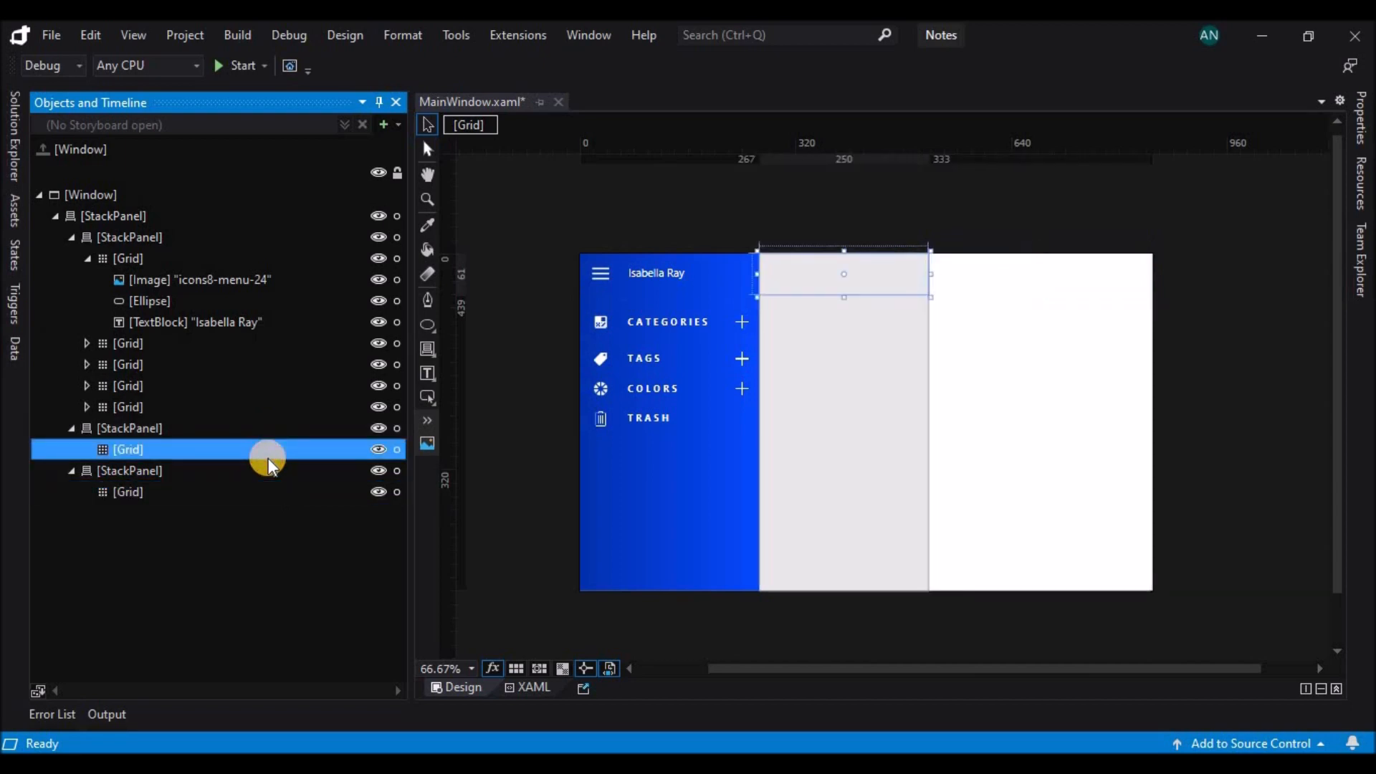
key("ctrl+v")
Move the pasted menu icon to the right end of the grey header and the text block to a left margin of 14.5.
left_click_drag(783, 273, 919, 278)
left_click(812, 283)
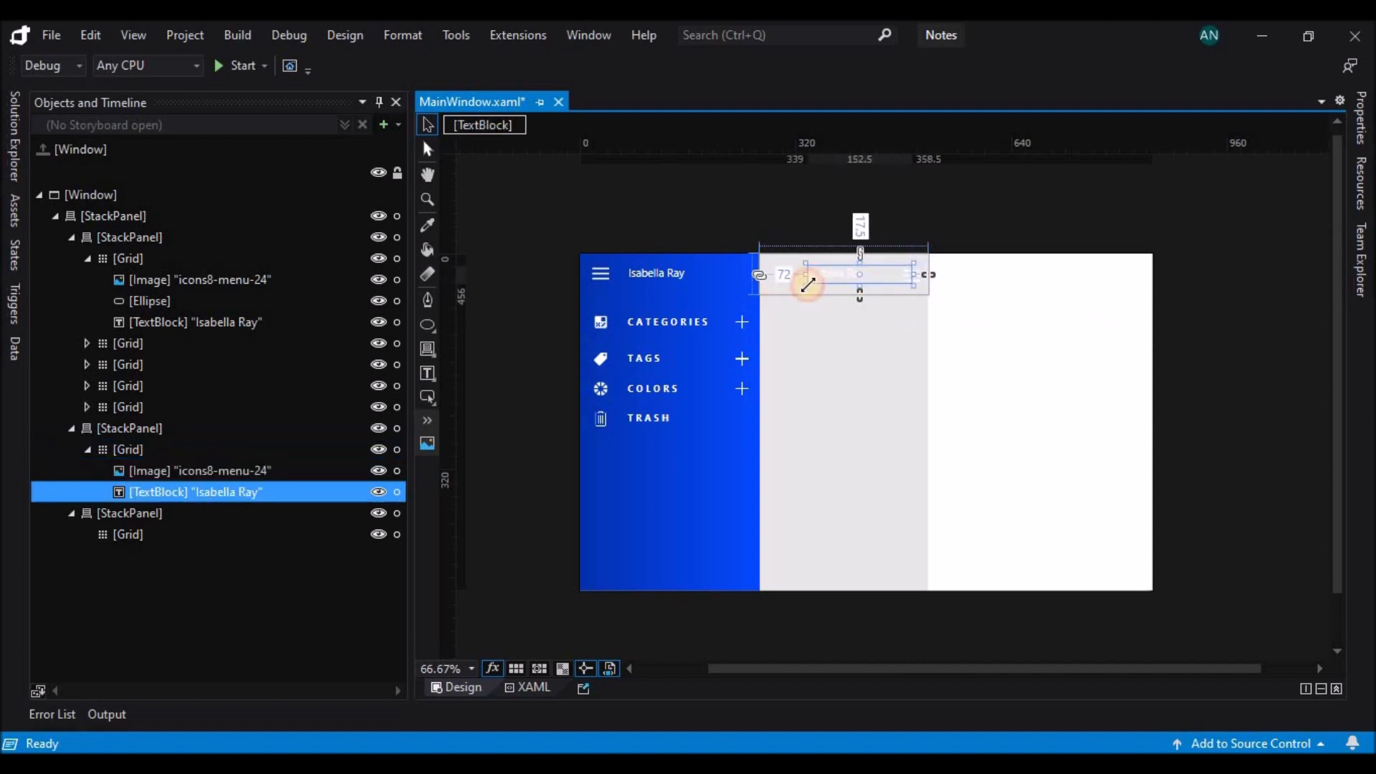
mouse_move(803, 279)
left_mouse_down()
mouse_move(701, 272)
mouse_move(785, 274)
left_mouse_up()
Replace the grey header's text with "Title" and format it in black, 18 px and bold.
key("BackSpace")
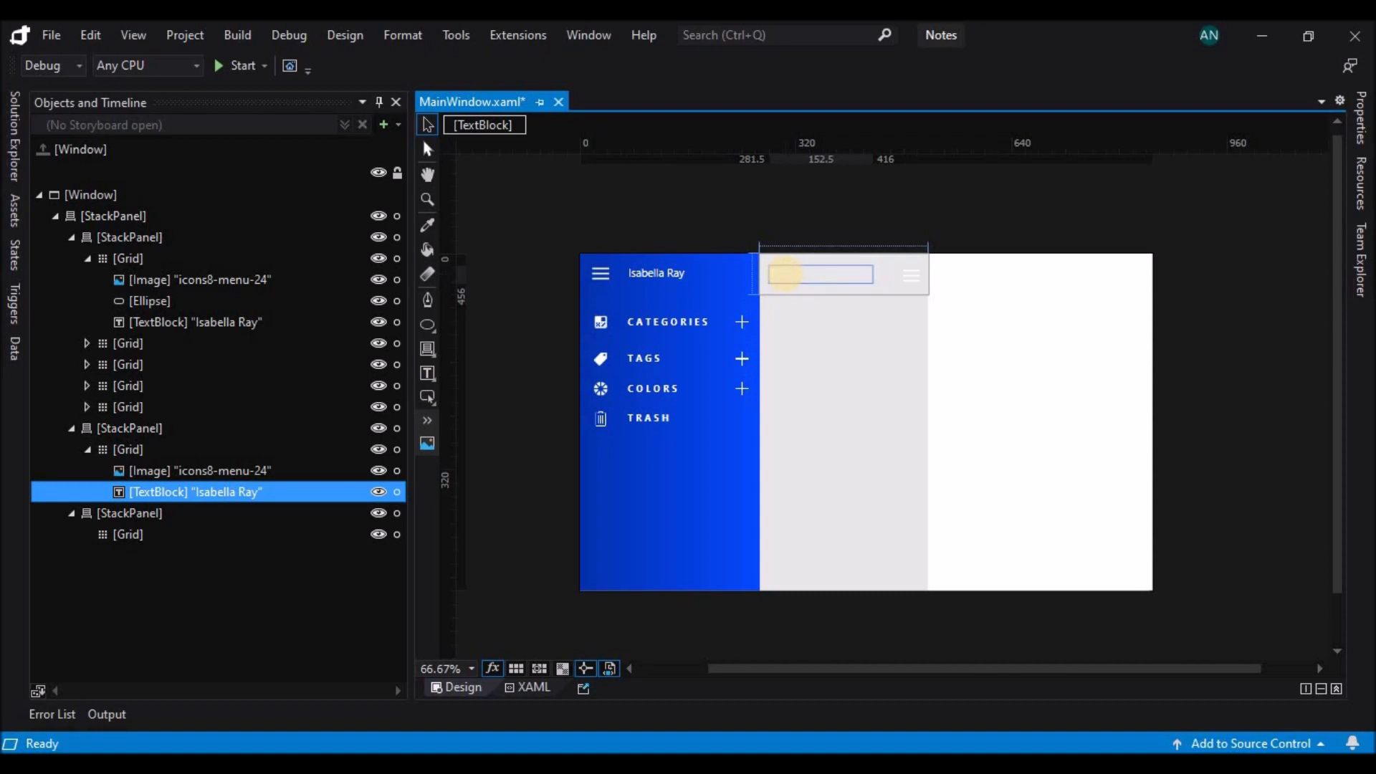
left_click(1361, 118)
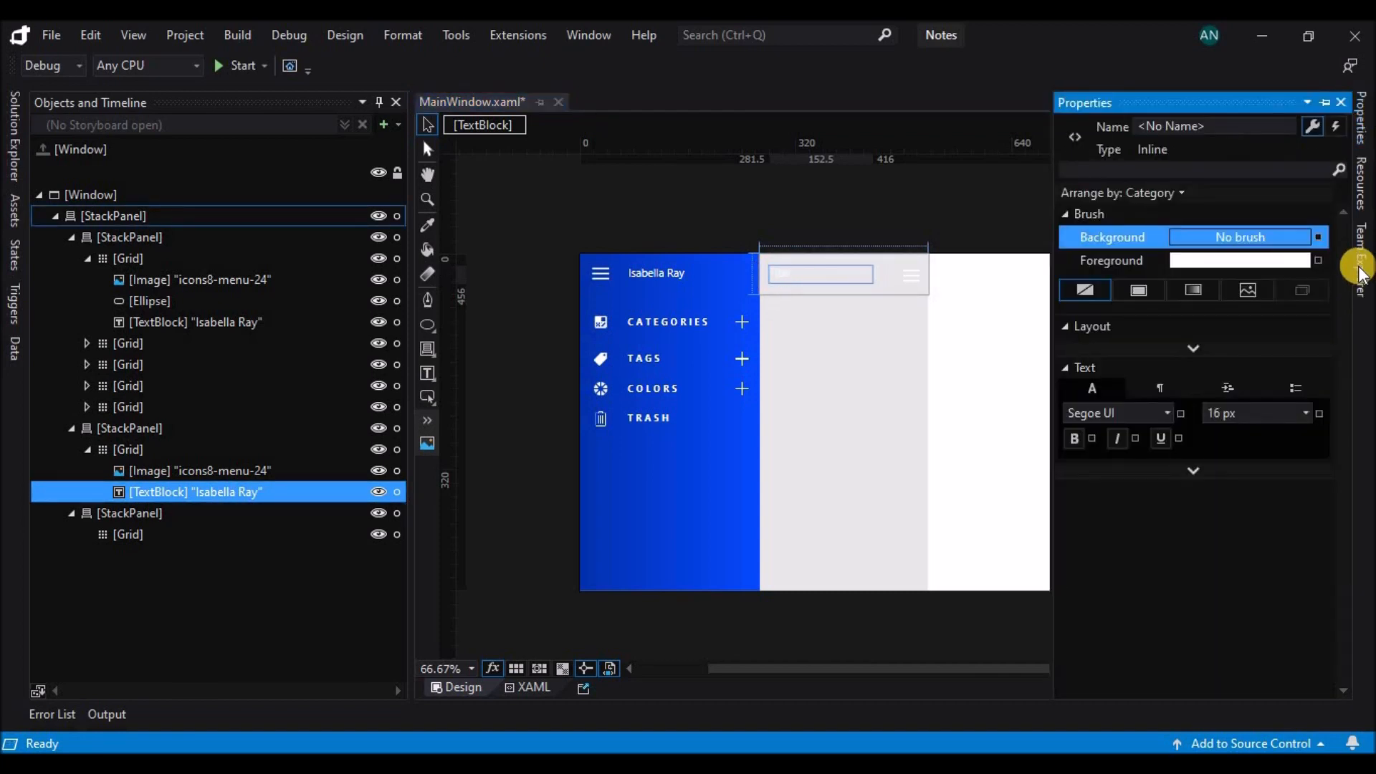
left_click(1123, 260)
left_click_drag(1066, 394, 1073, 483)
left_click(1305, 621)
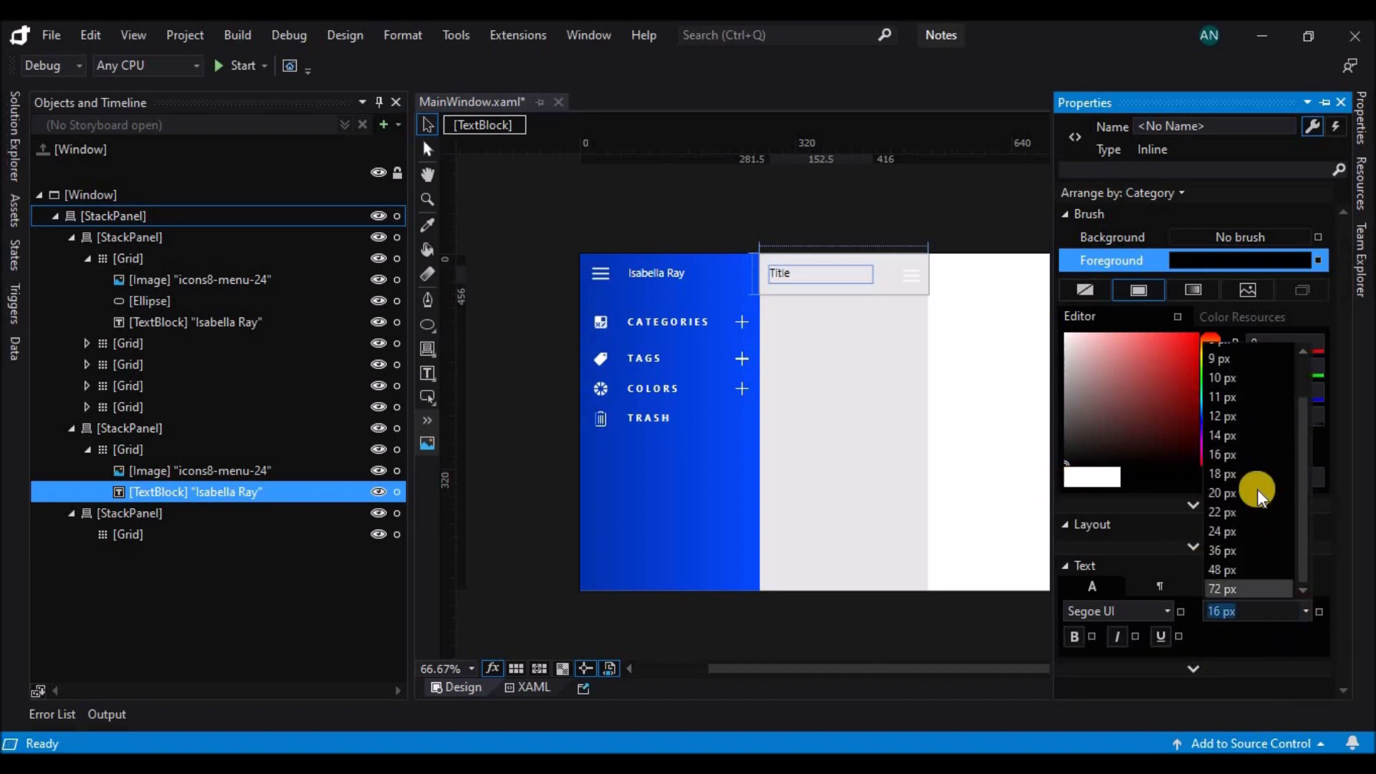
left_click(1244, 464)
left_click(1075, 636)
Change the grey header's text to "Tab Name".
left_click(823, 275)
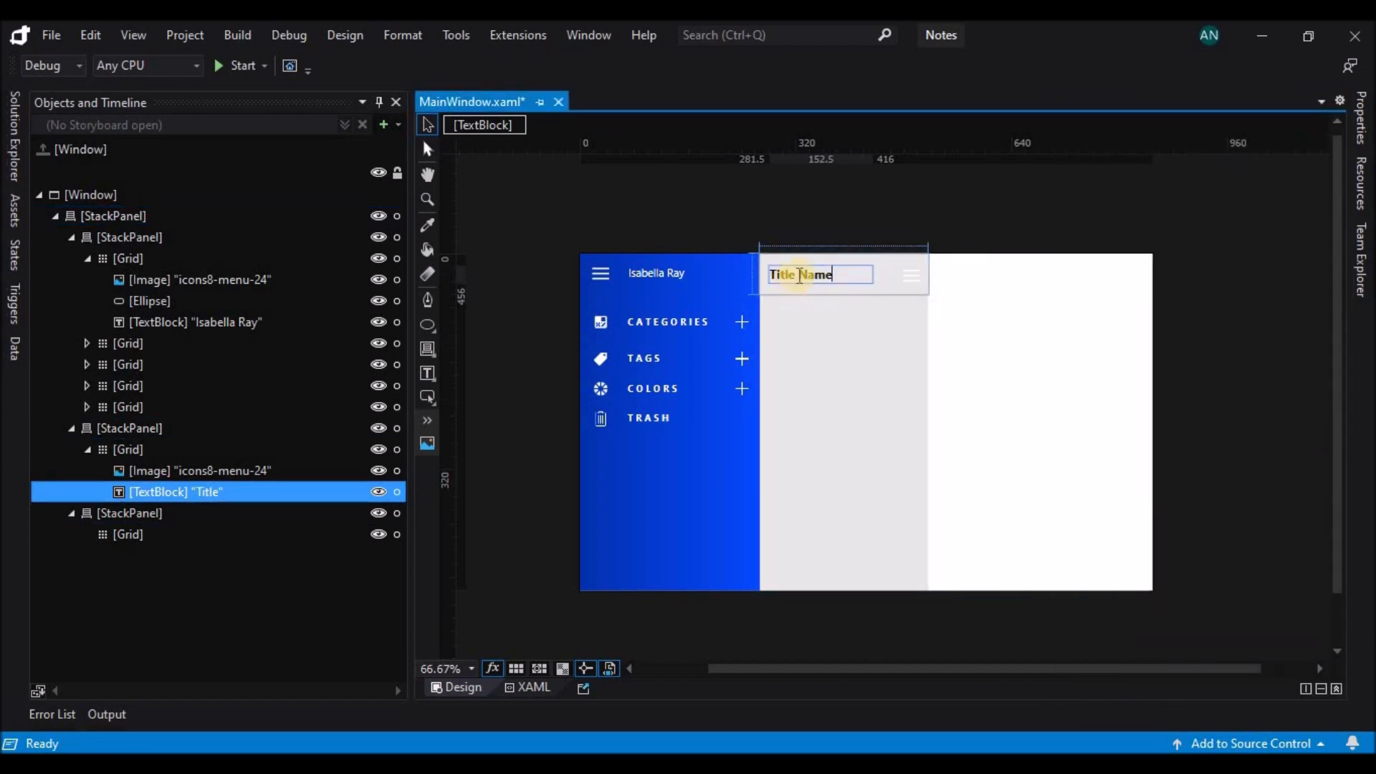
key("BackSpace")
key("BackSpace")
key("BackSpace")
key("BackSpace")
key("BackSpace")
type("Tab")
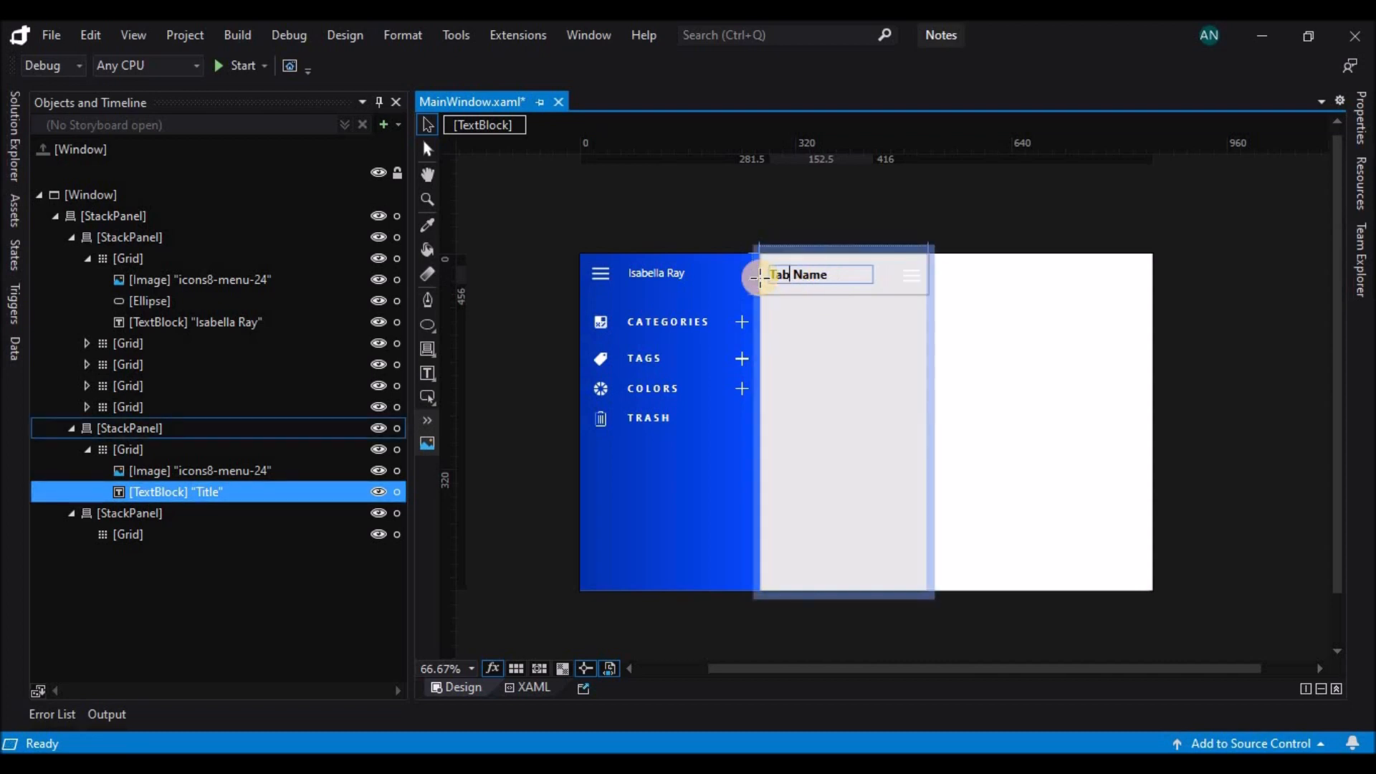
left_click(850, 338)
Replace the source image of the grey header's menu icon with icons8-refresh-48 from the Icons folder.
left_click(914, 271)
left_click(1355, 122)
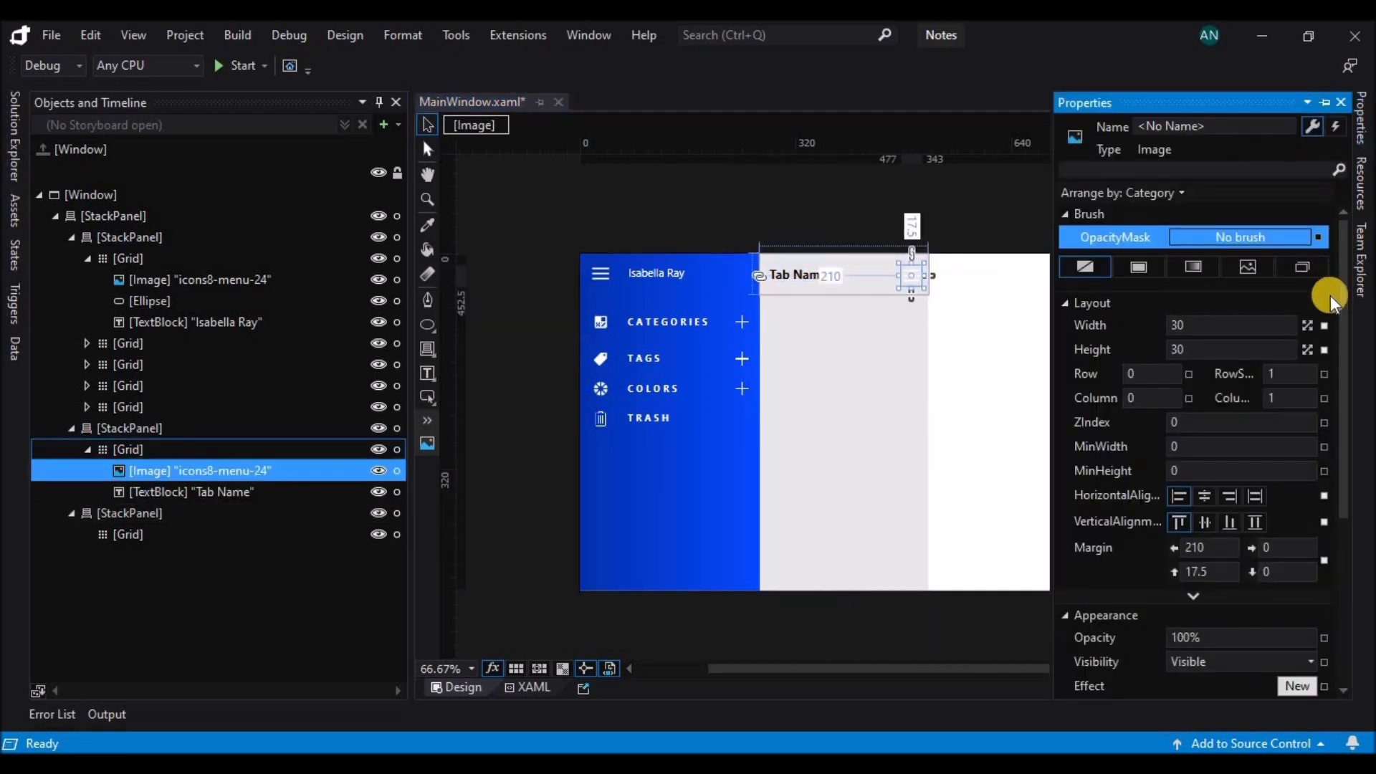
scroll(1330, 296, "down", 5)
left_click(1304, 535)
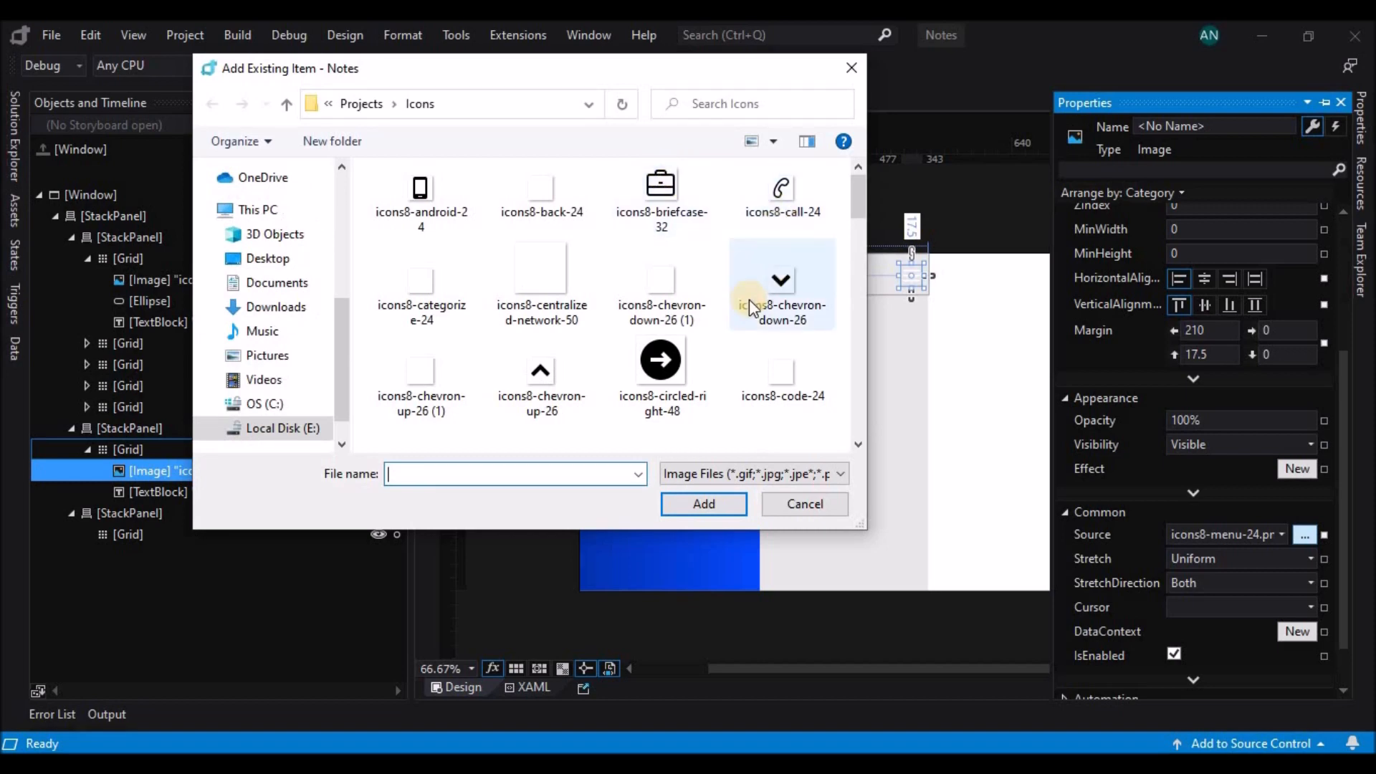
scroll(750, 299, "down", 10)
left_click(554, 282)
left_click(675, 505)
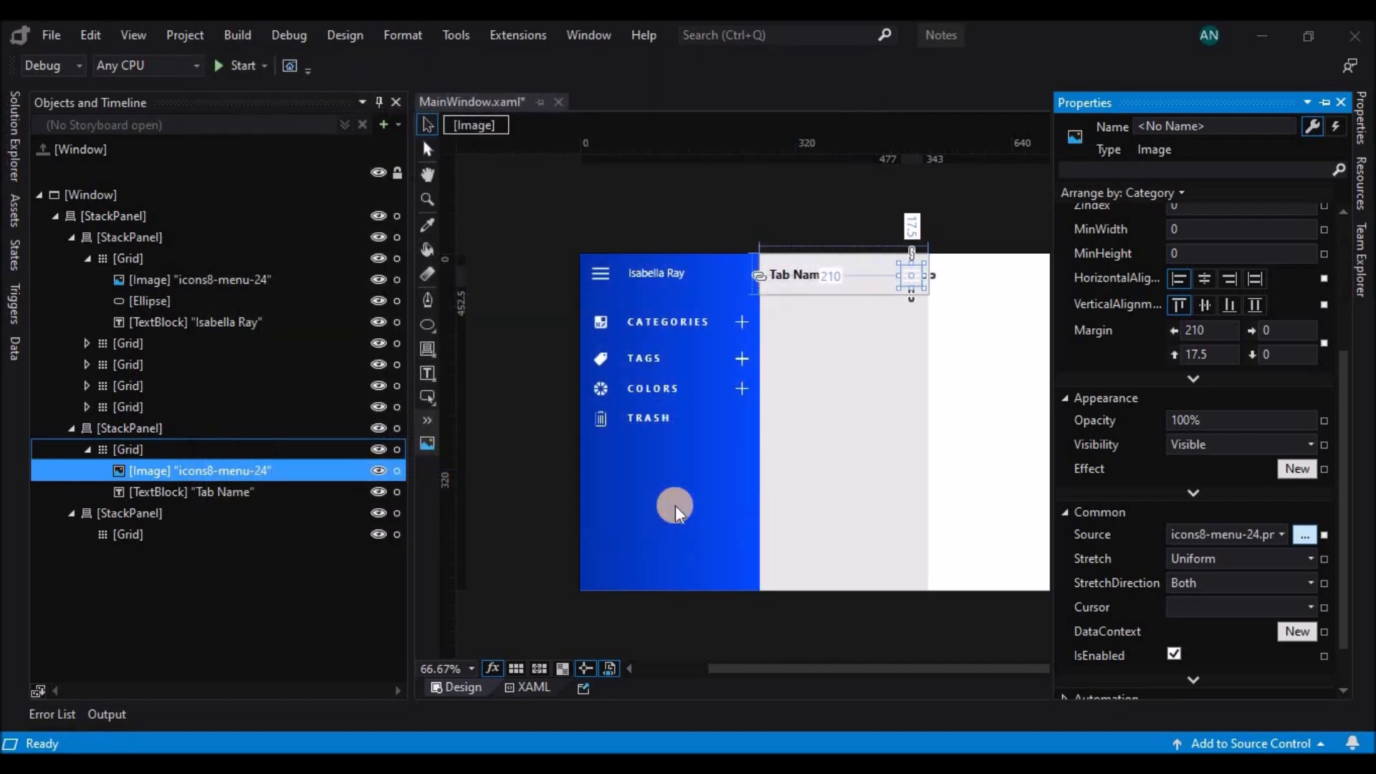
left_click(958, 222)
Nudge the refresh icon to a left margin of 208.5 and a top margin of 16 to align it with "Tab Name".
left_click(820, 273)
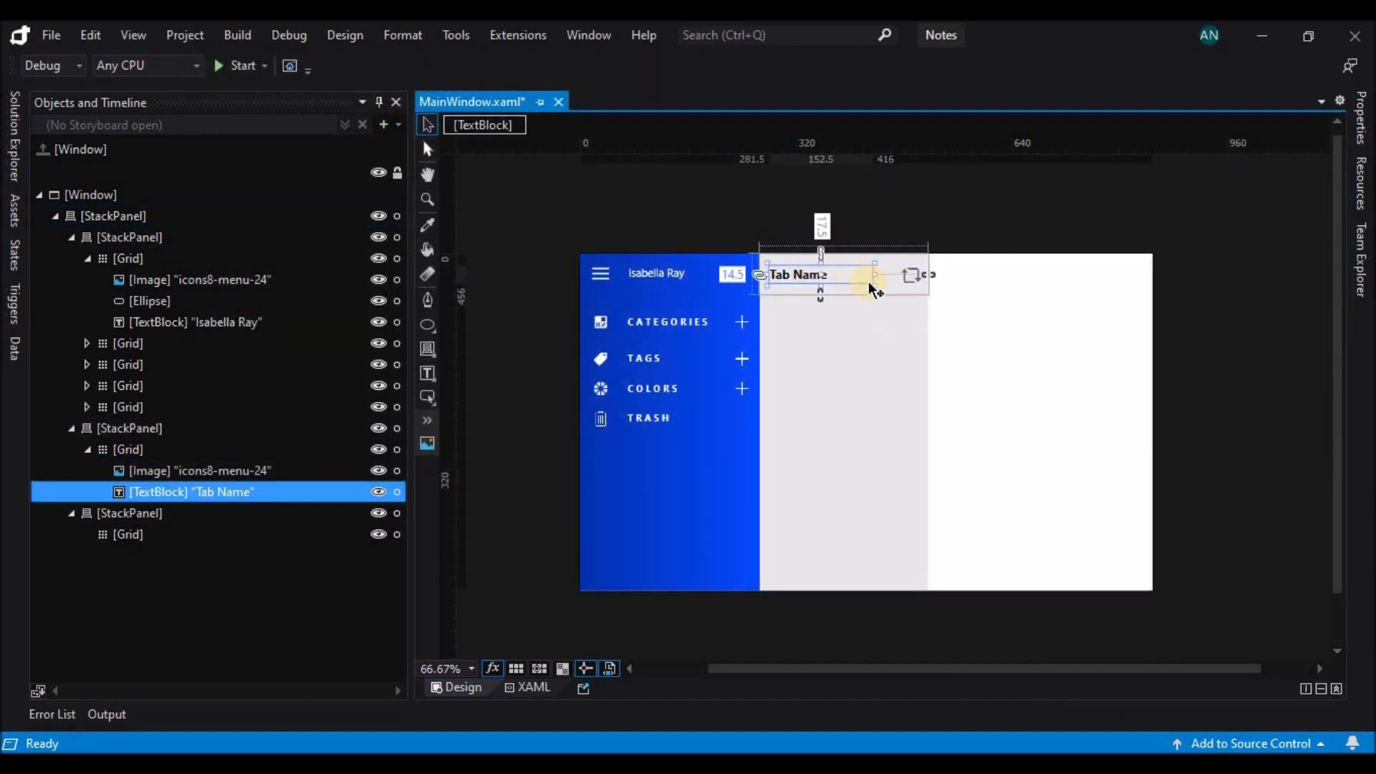
left_click(915, 279)
left_click(811, 281)
left_click(905, 281)
key("Left")
left_click(951, 292)
left_click(904, 281)
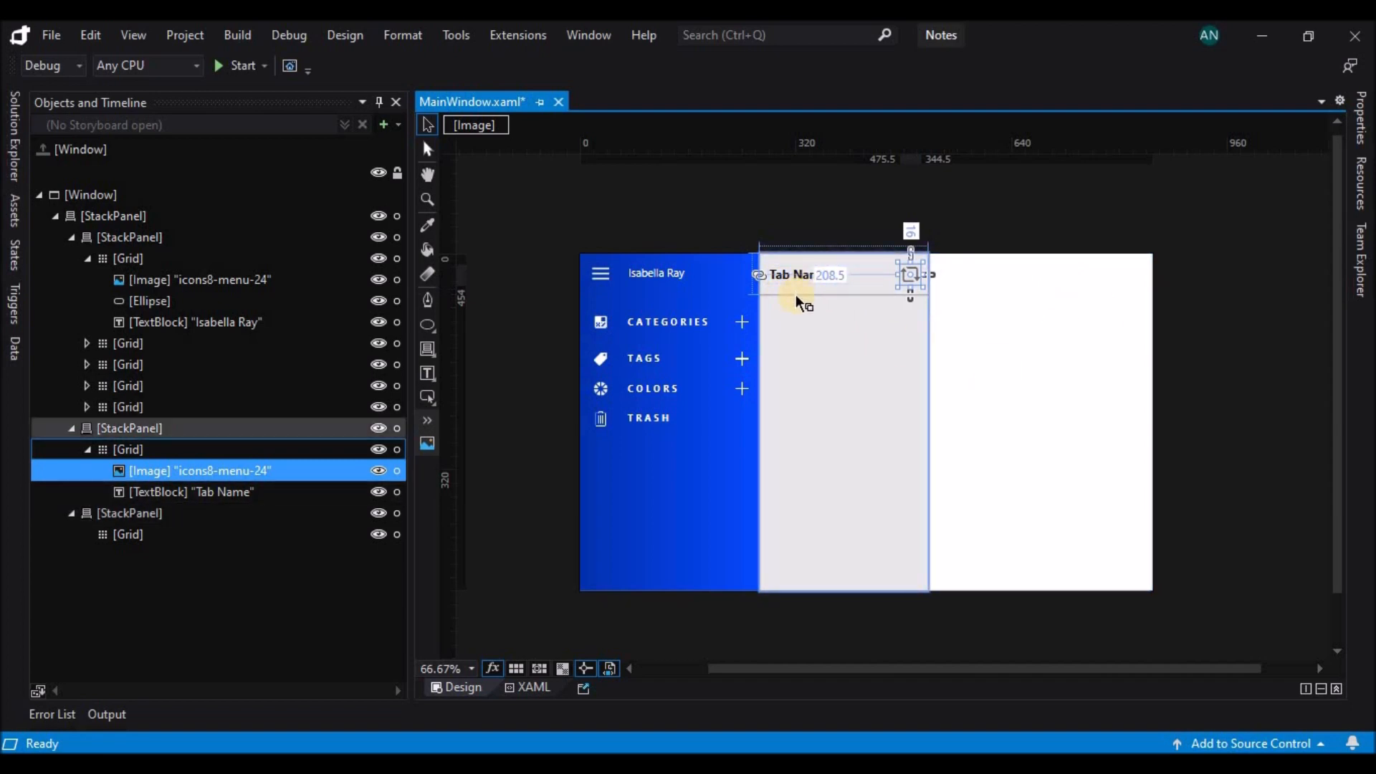
left_click(836, 291)
Stretch the grey panel's header Grid down to the bottom of the panel.
left_click(192, 451)
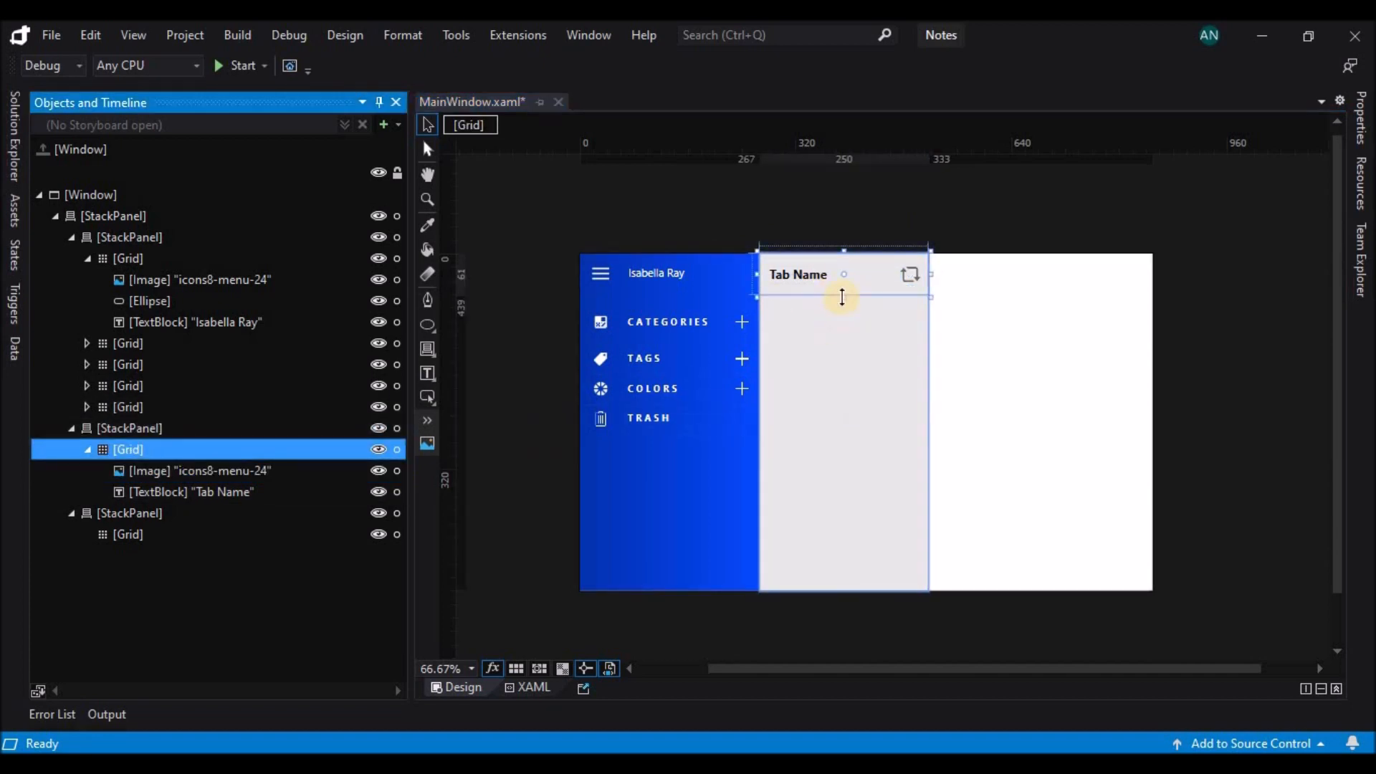
left_click(842, 297)
left_click_drag(842, 296, 853, 590)
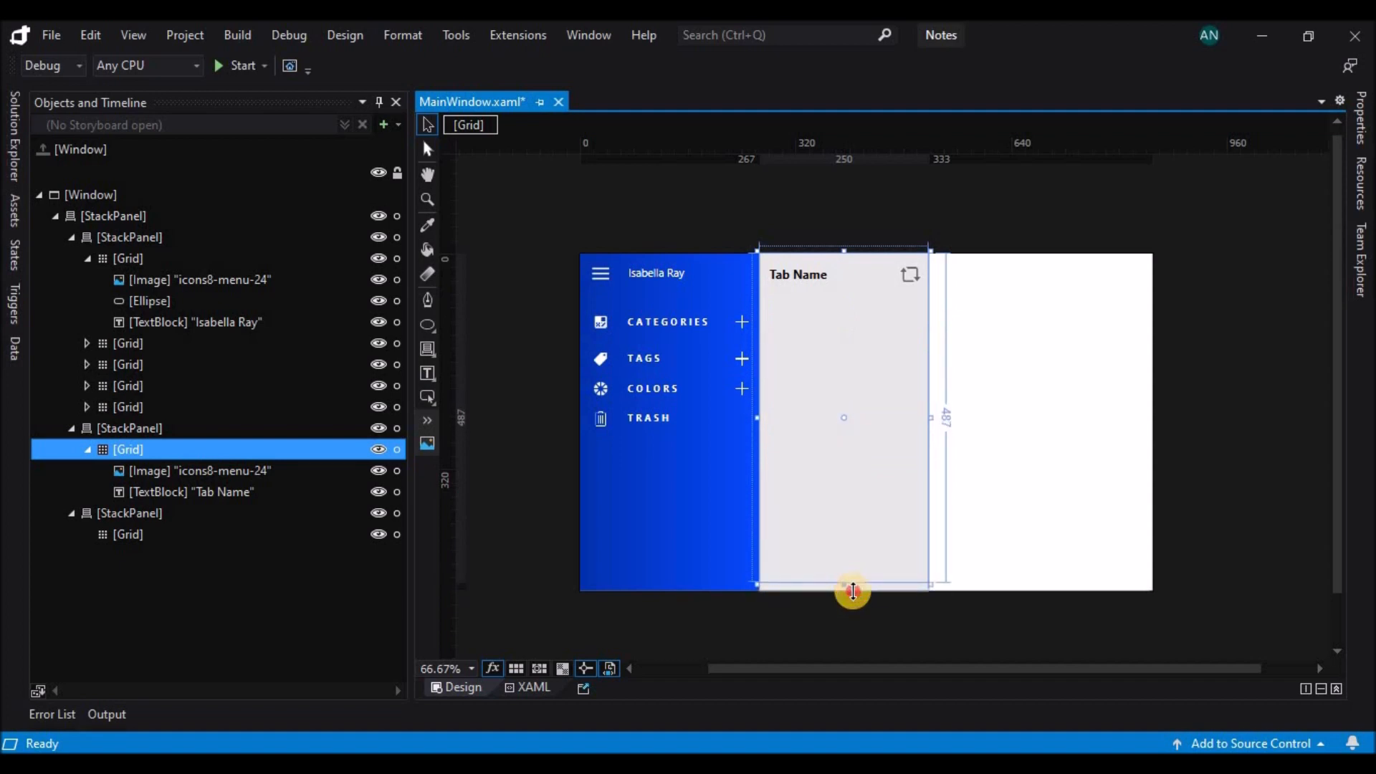
Duplicate the "Tab Name" text block directly below the original and change the copy's text to "42 Notes".
left_click(815, 272)
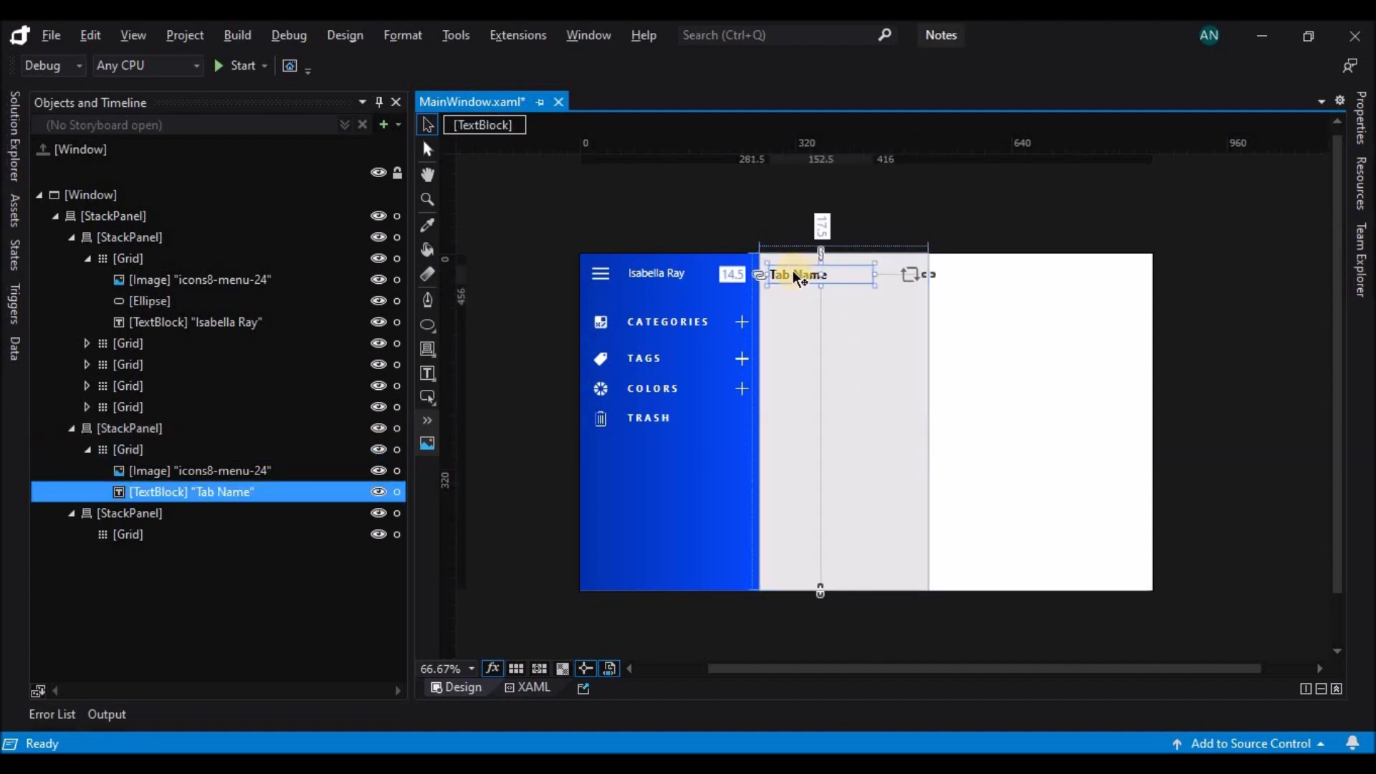
left_click_drag(798, 279, 796, 309)
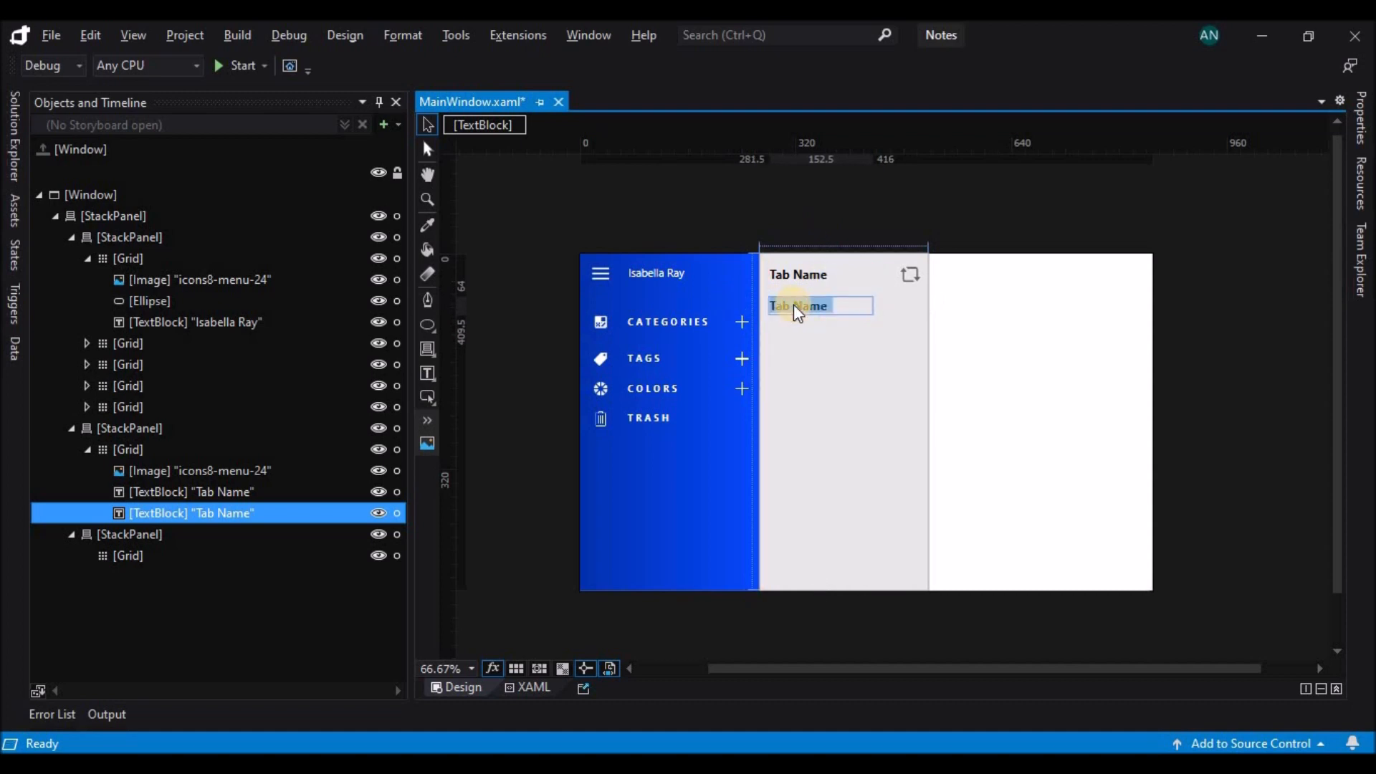
type("42")
Set the font size of the "42 Notes" text to 14 px.
left_click_drag(823, 309, 741, 308)
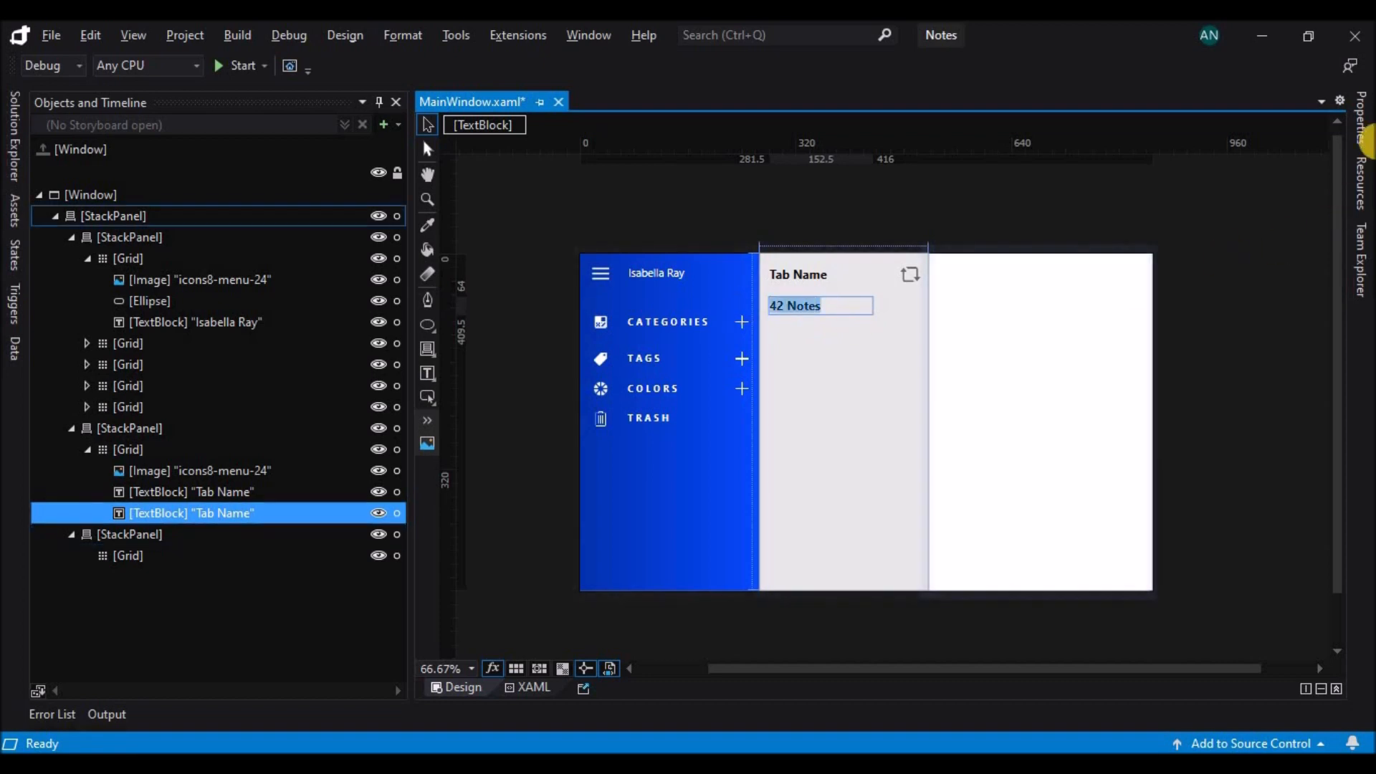
left_click(1363, 133)
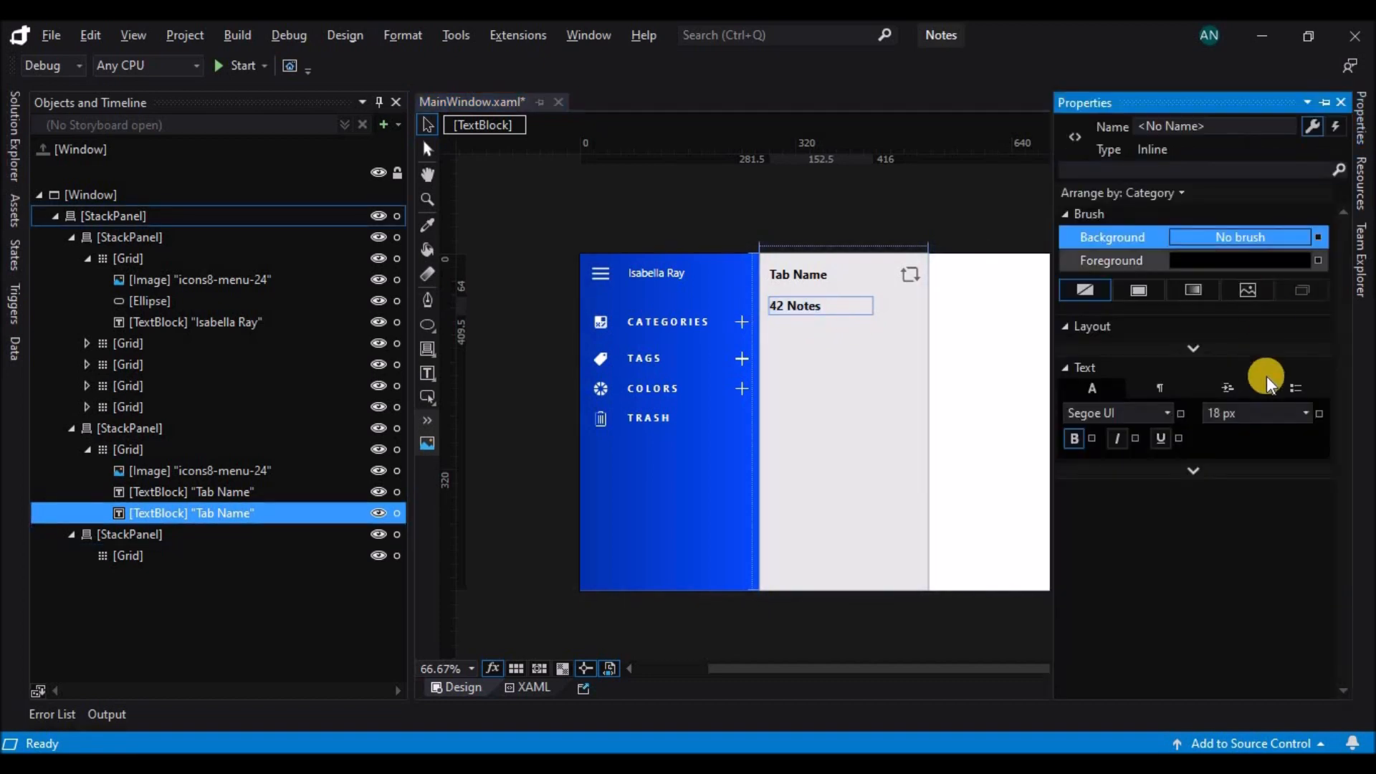
left_click(1305, 413)
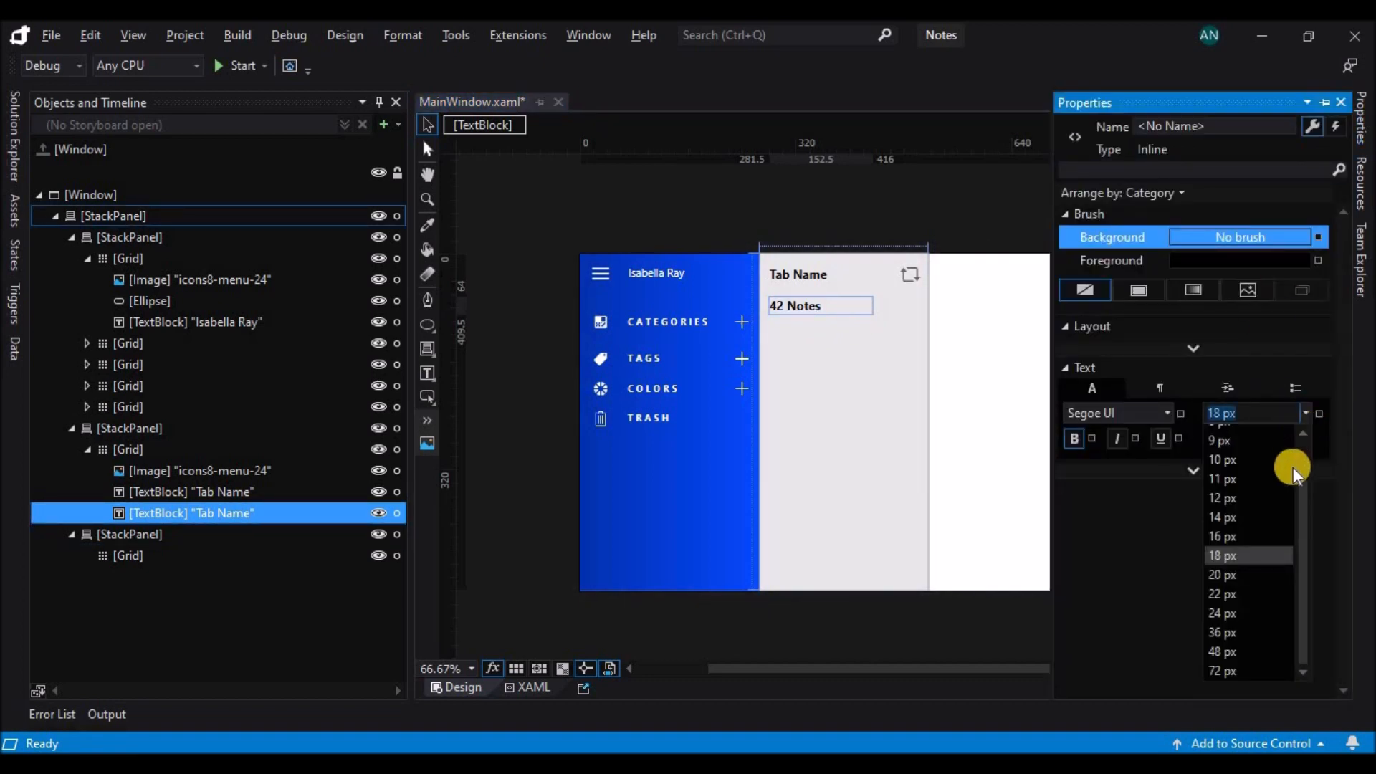
left_click(1267, 498)
left_click(1283, 414)
left_click(1254, 516)
Set the foreground of the "42 Notes" text to dark grey (#FF4B4949).
left_click(1359, 139)
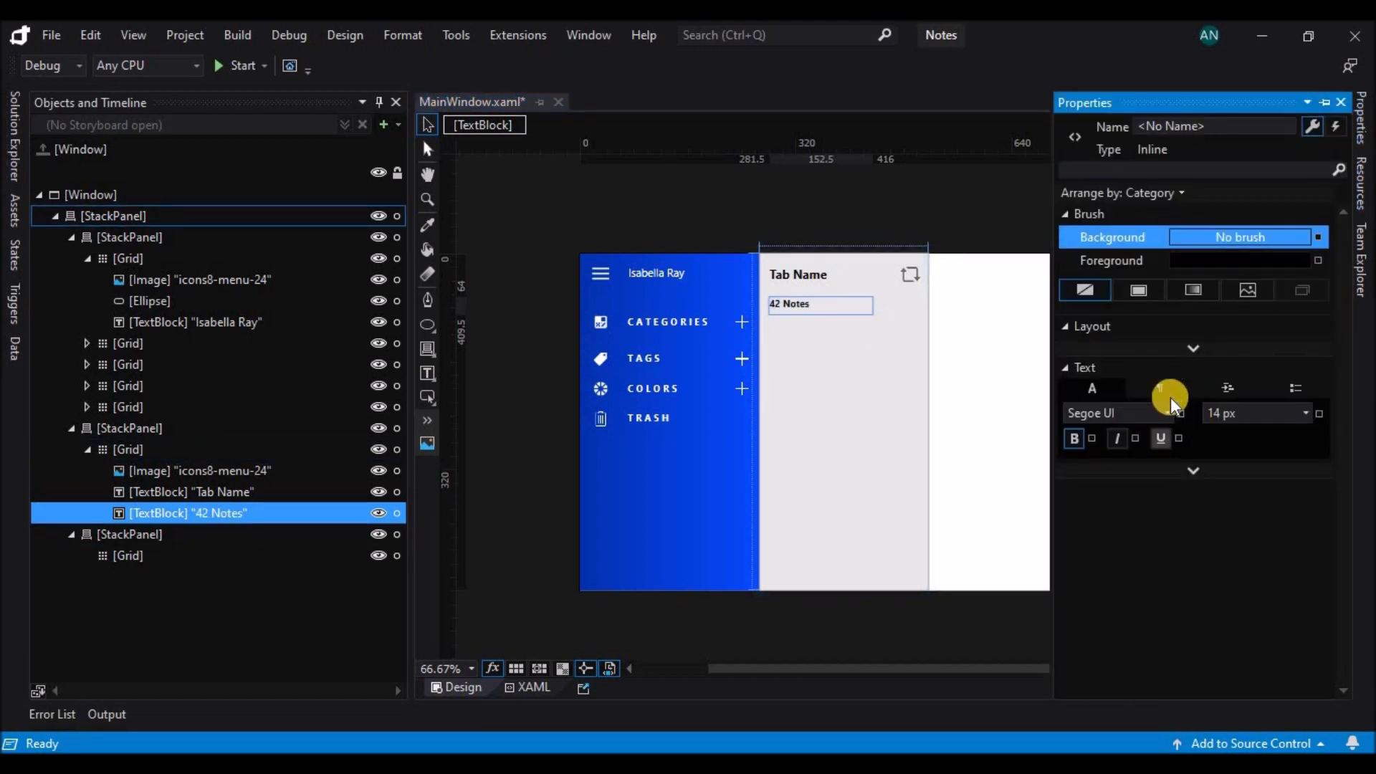
left_click(1139, 264)
left_click(1066, 396)
left_click_drag(1067, 395, 1069, 430)
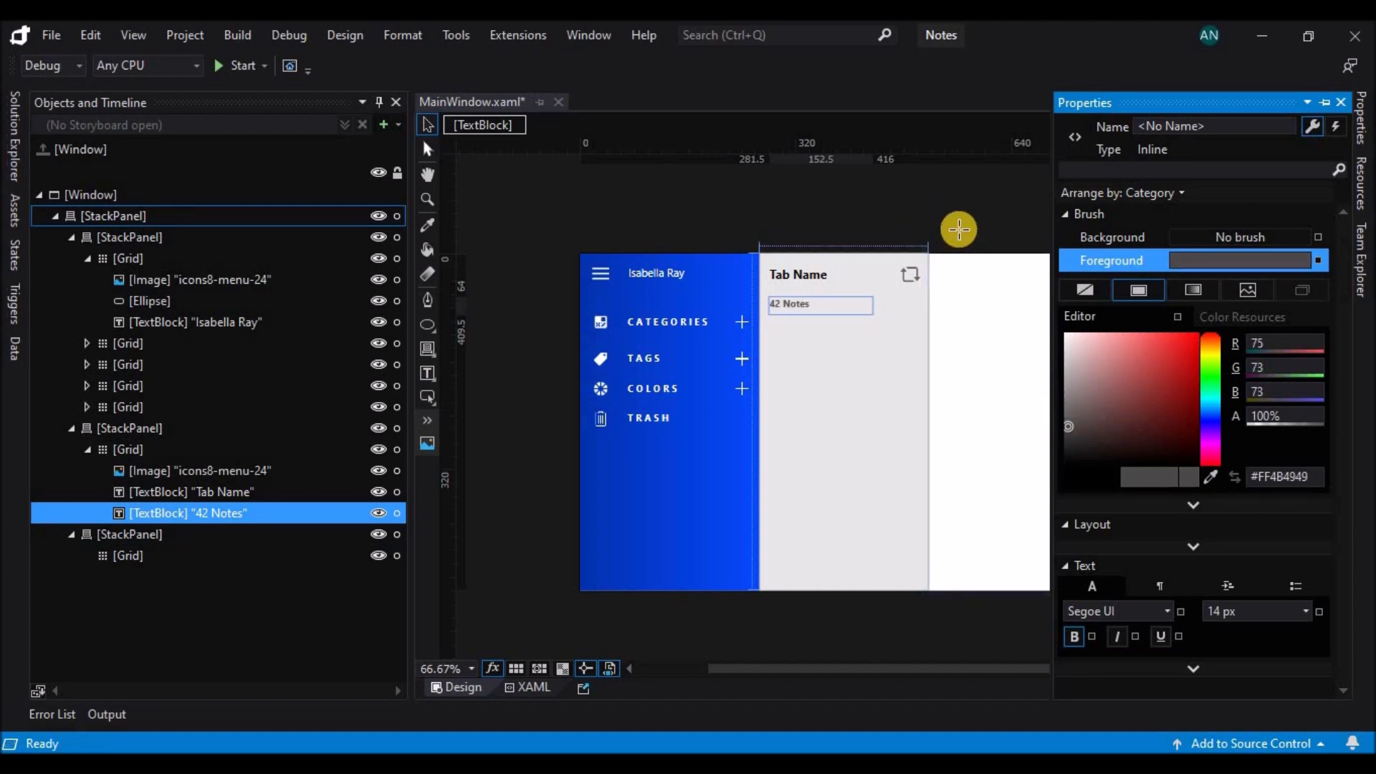
left_click(746, 217)
Narrow the "42 Notes" text block to about 104 wide and place a duplicate beside it at a left margin of 134.5.
left_click(822, 309)
left_click_drag(823, 321, 852, 306)
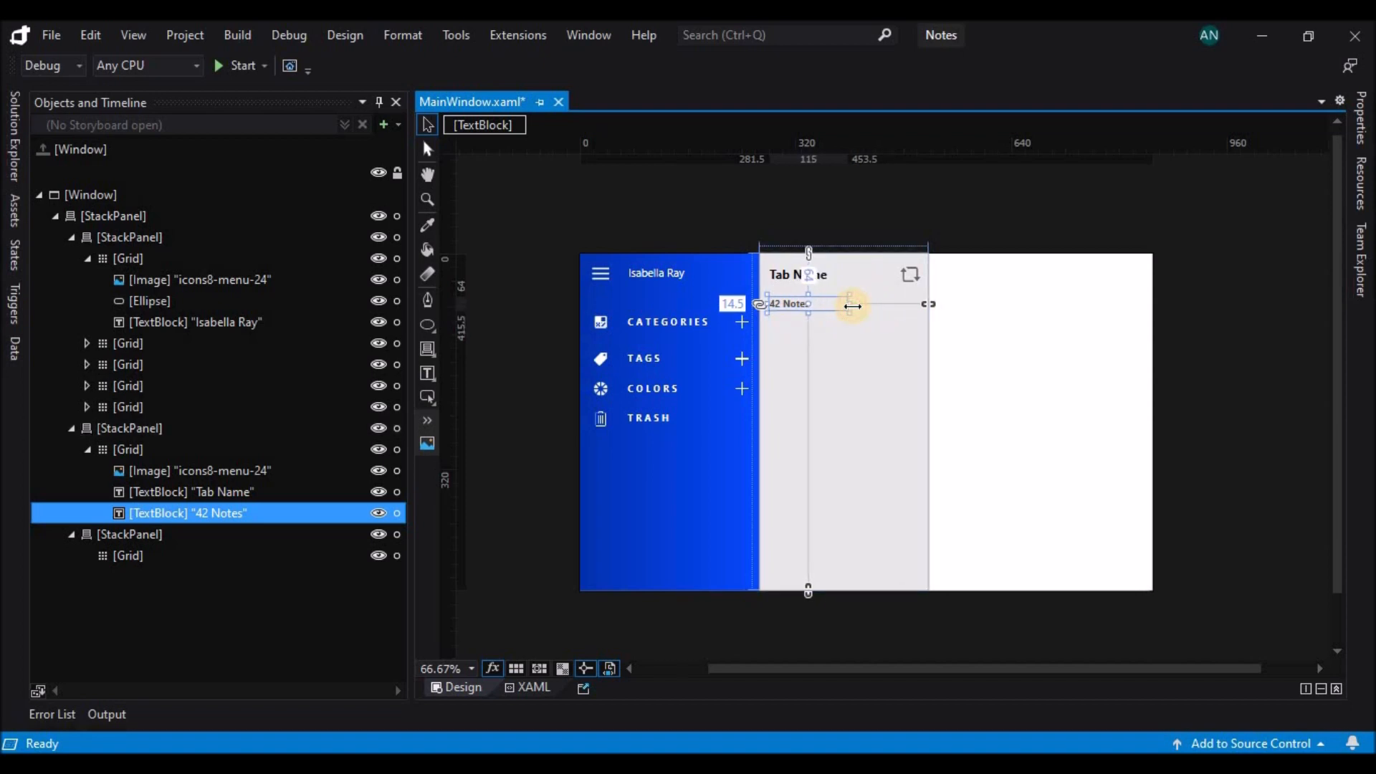
mouse_move(837, 306)
left_mouse_down()
mouse_move(909, 305)
mouse_move(853, 303)
left_mouse_up()
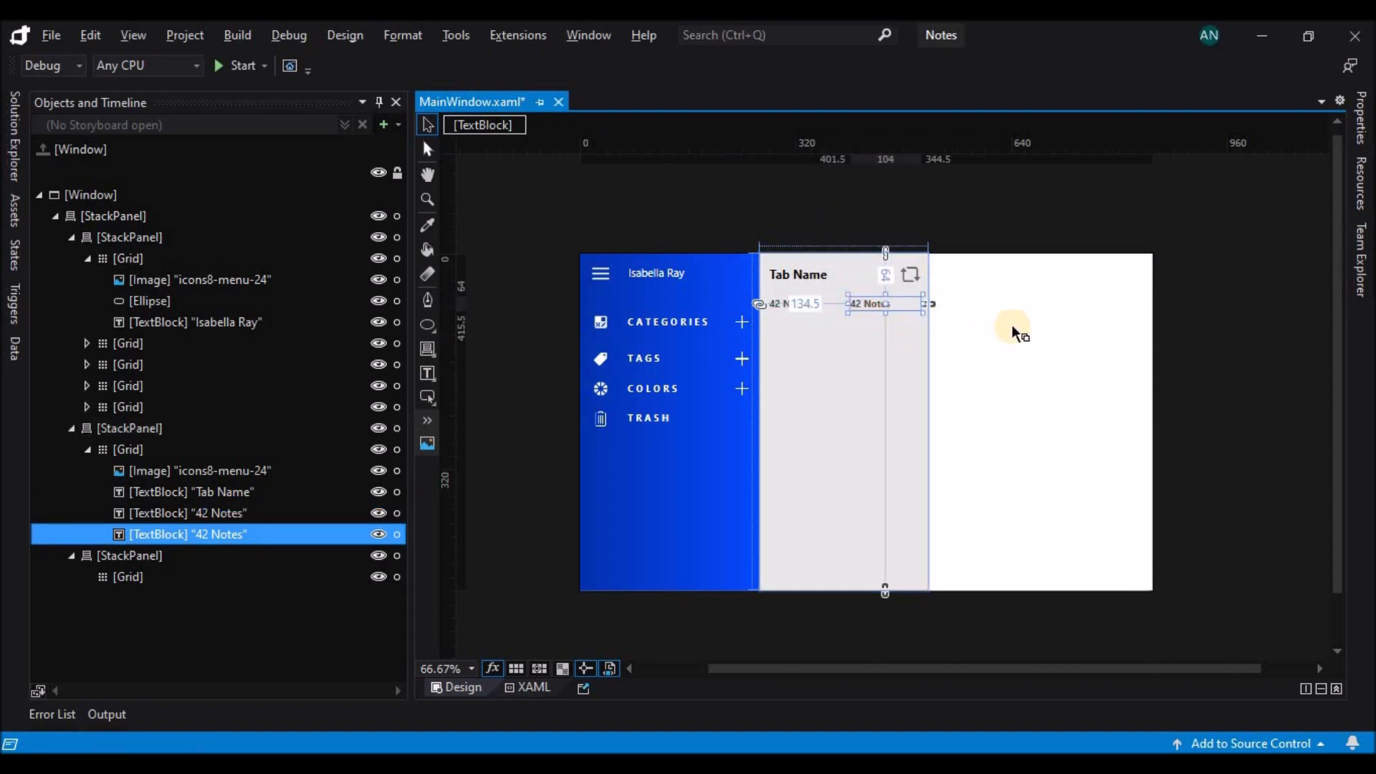
Delete the duplicated "42 Notes" text block.
left_click(1082, 226)
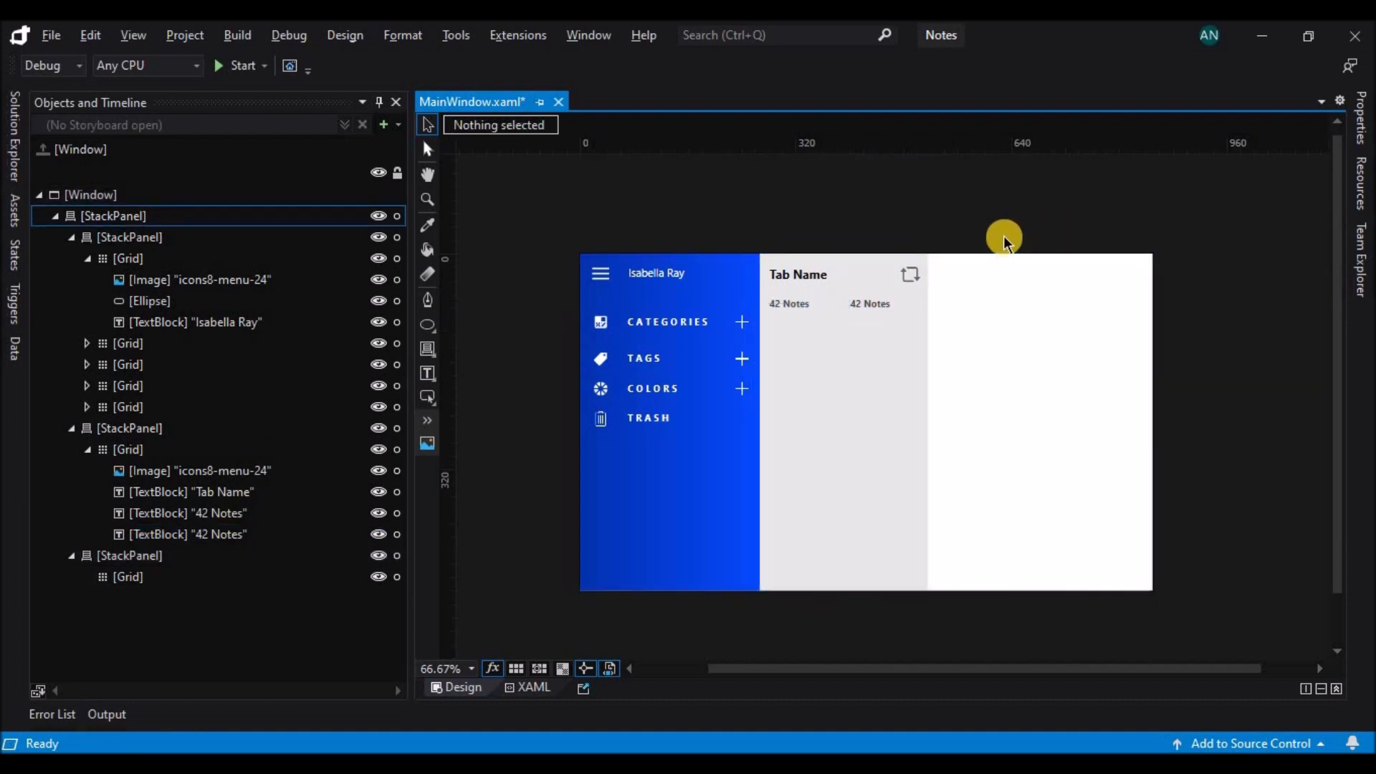
left_click(877, 305)
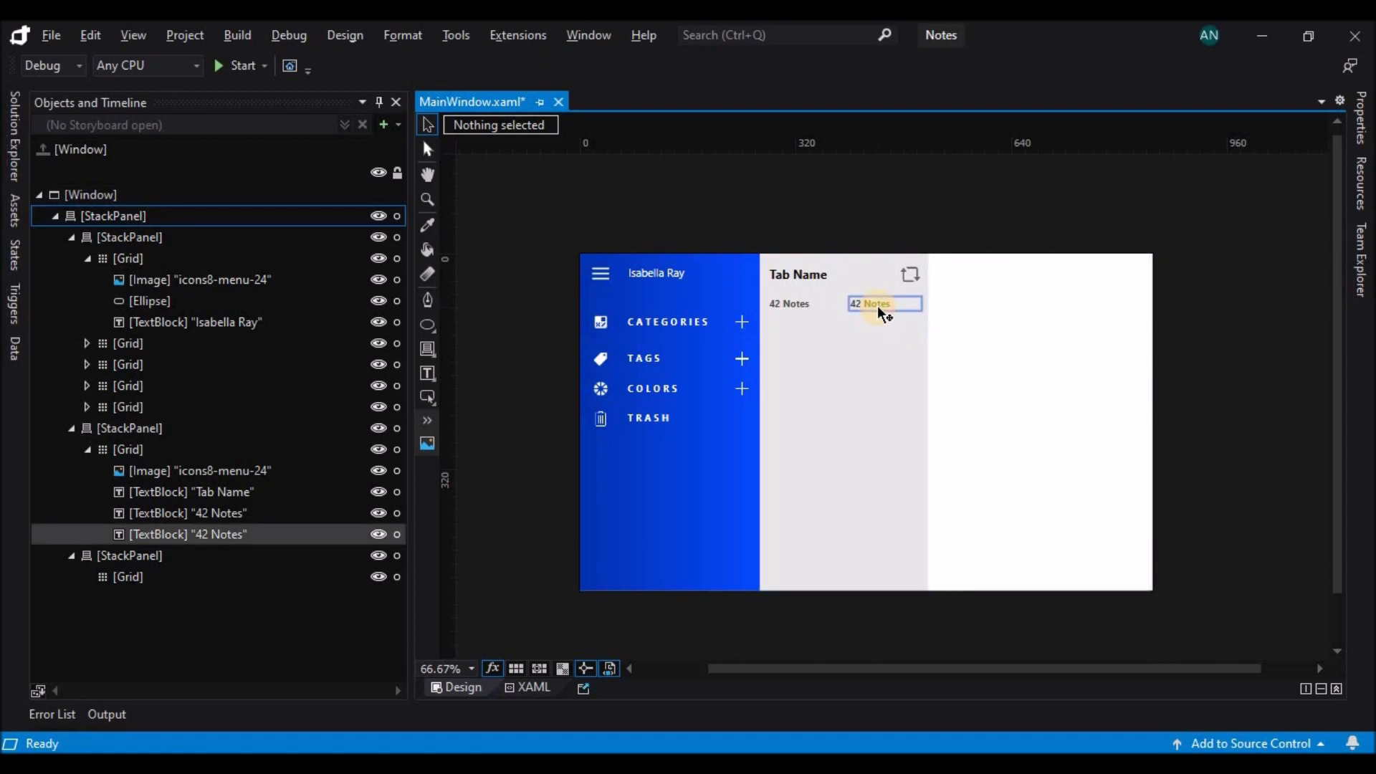
key("Delete")
Duplicate the refresh icon below the header at margins of 157.5 left and 64 top, and set its size to 24 × 24.
left_click_drag(912, 282, 876, 324)
left_click(1364, 126)
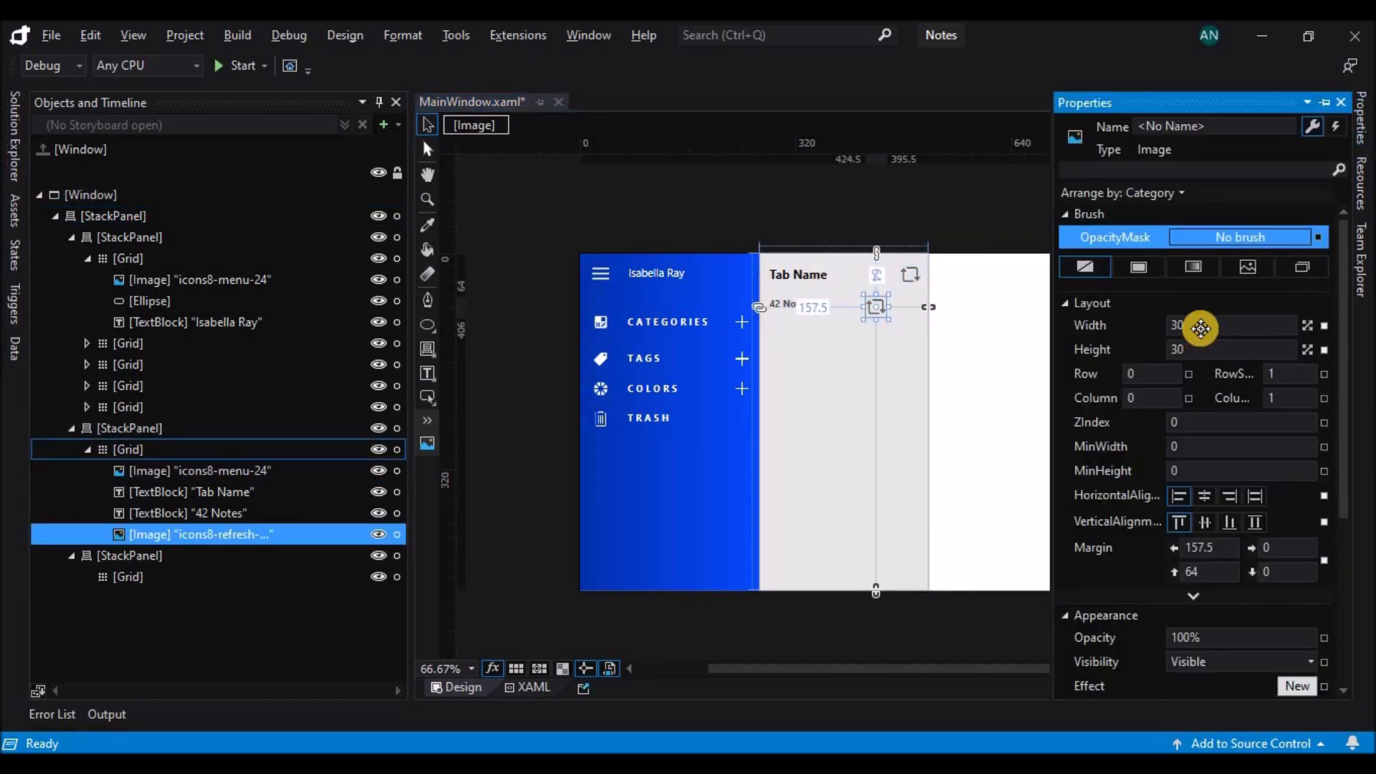
left_click(1214, 349)
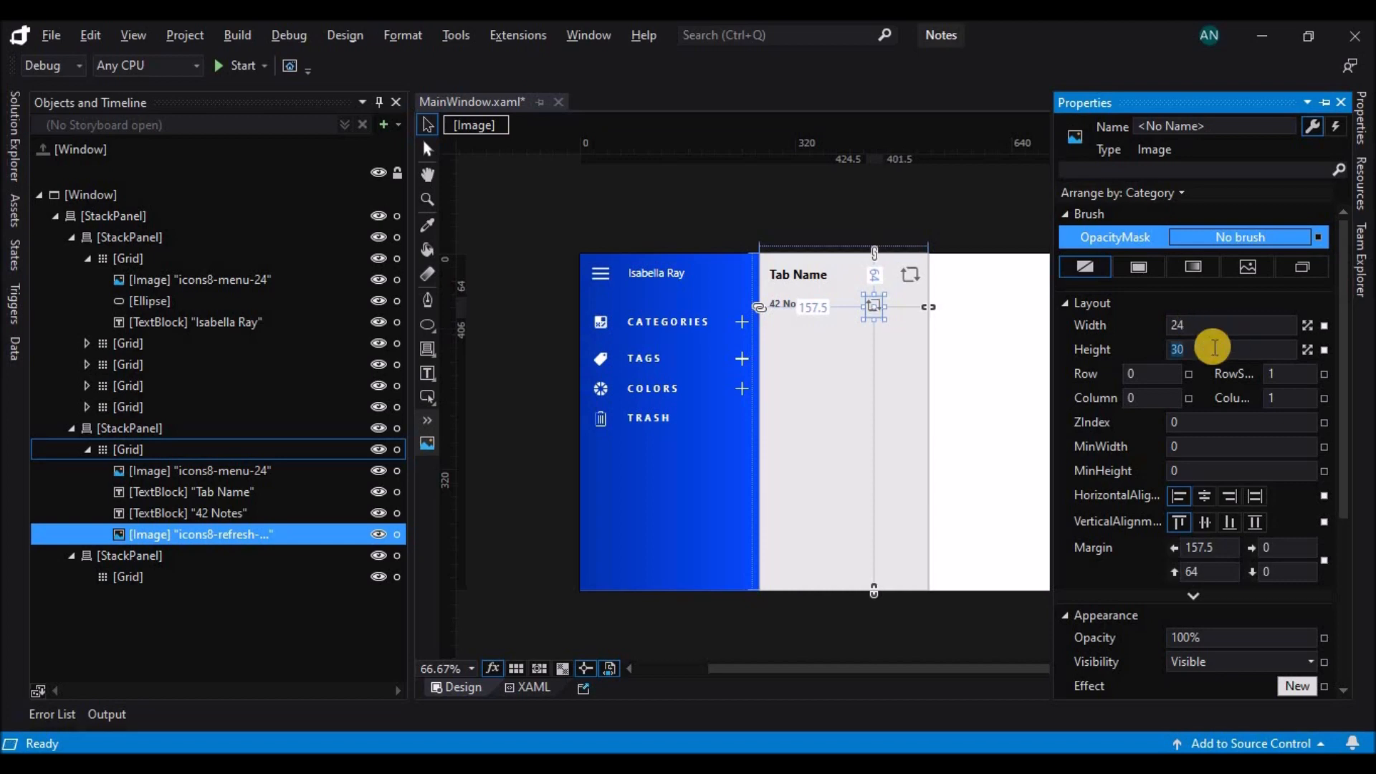
type("21")
key("Return")
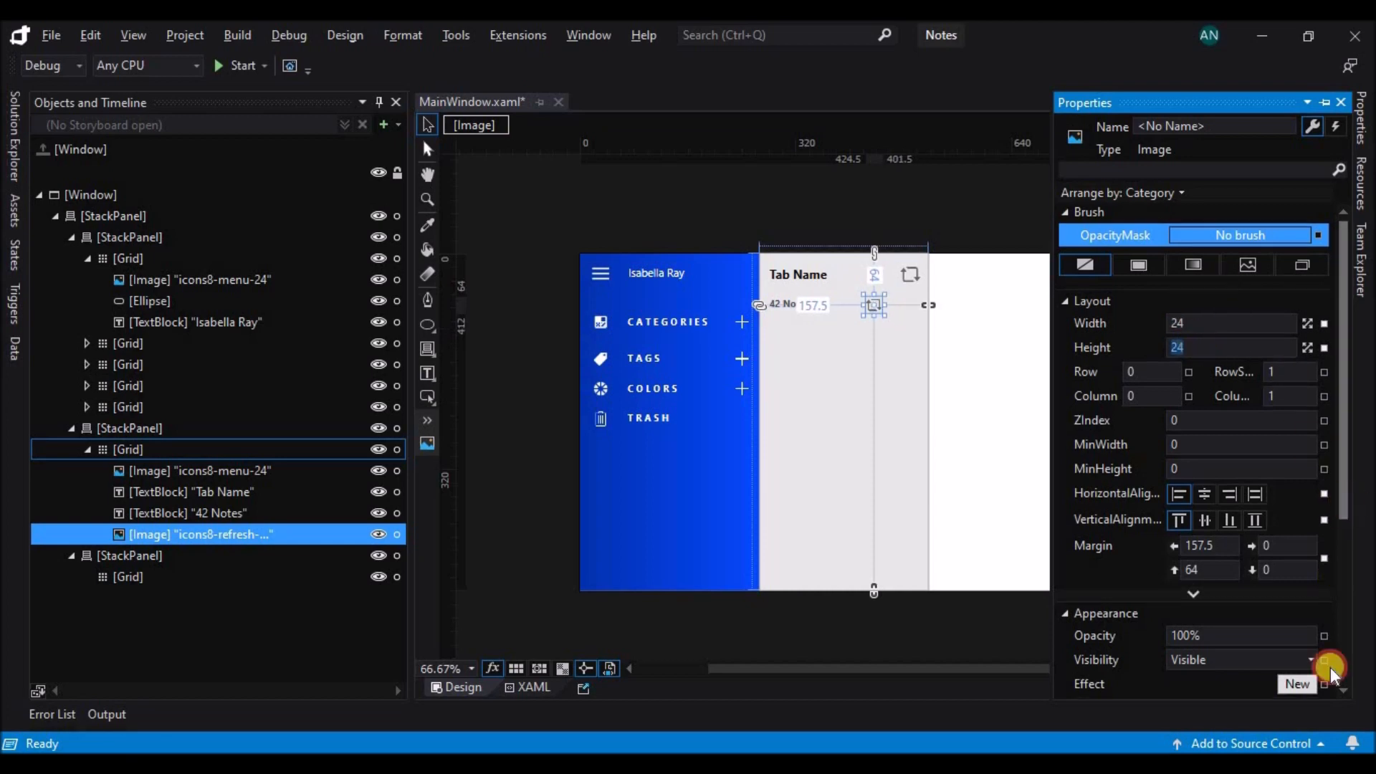
Change the image source of the duplicated refresh icon below the header to icons8-filter-52.png.
left_click_drag(1342, 506, 1348, 599)
left_click(1304, 593)
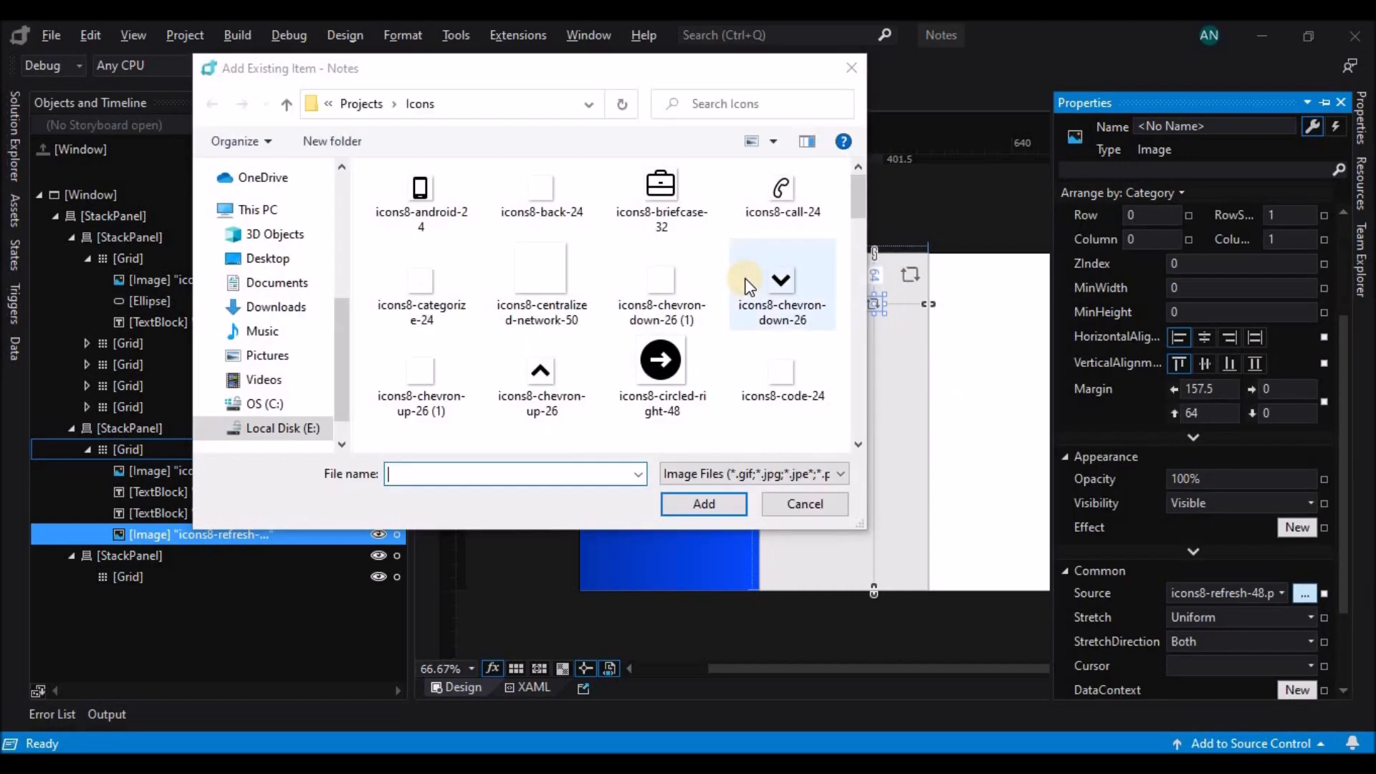
scroll(601, 351, "down", 5)
scroll(601, 351, "down", 8)
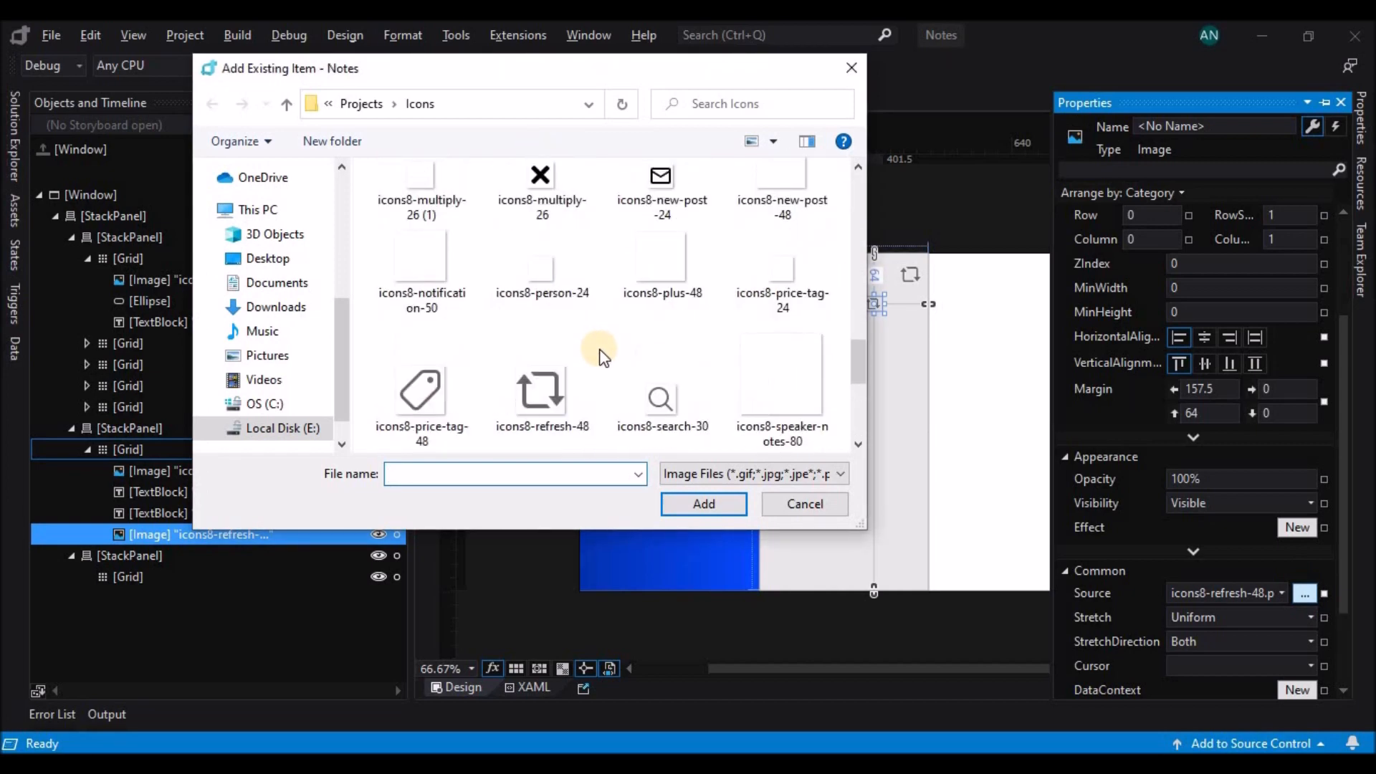
scroll(662, 384, "up", 8)
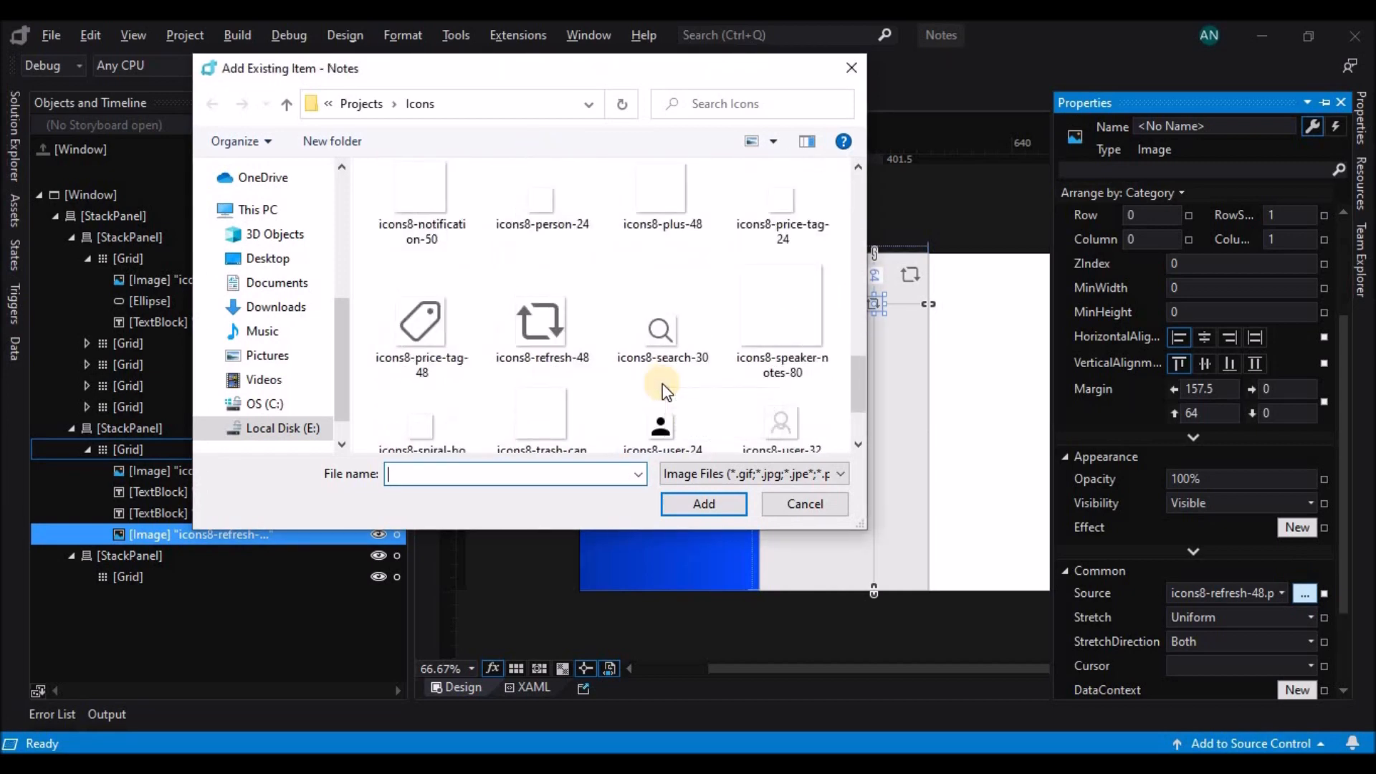
scroll(786, 355, "up", 5)
left_click(775, 262)
left_click(704, 503)
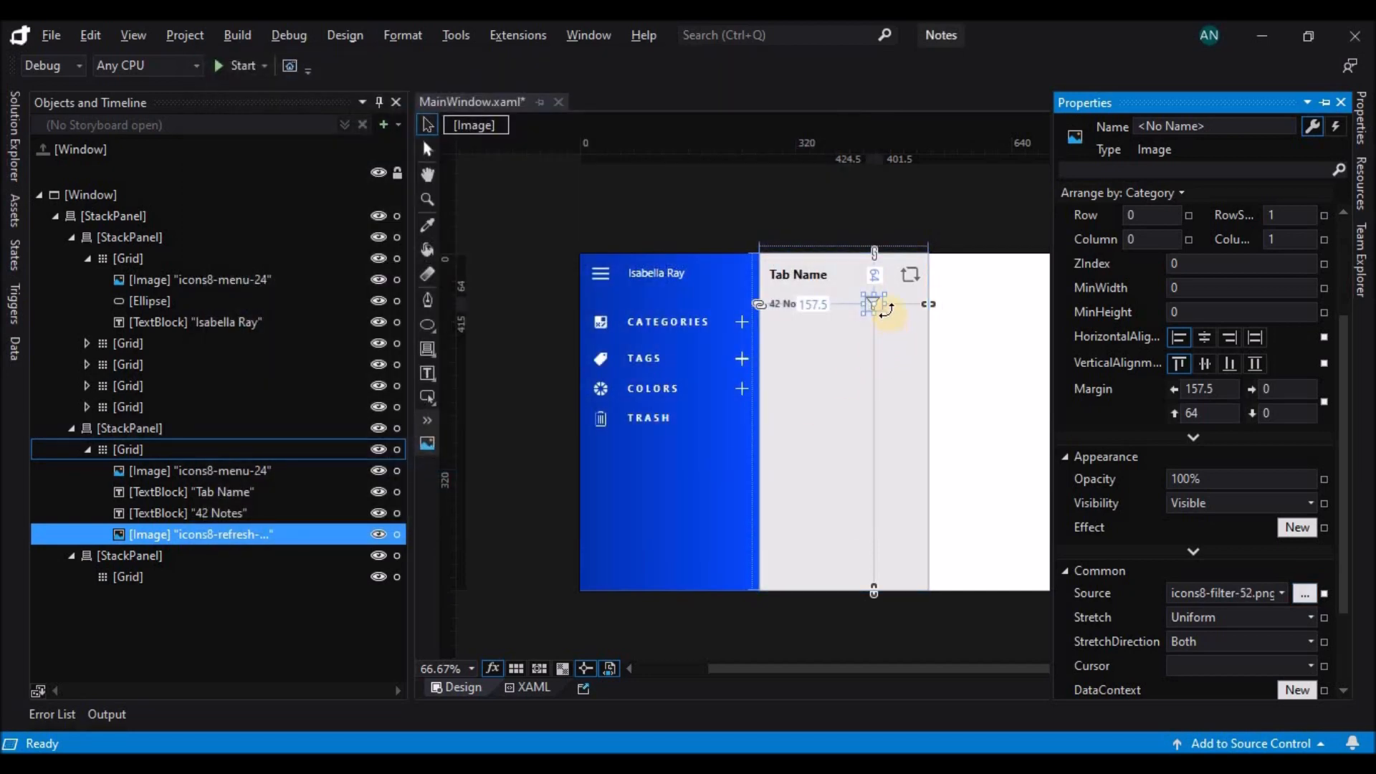
Duplicate the filter icon beside it at a left margin of 186.5 and set the copy's source to icons8-price-tag-48.
left_click_drag(881, 314, 900, 311)
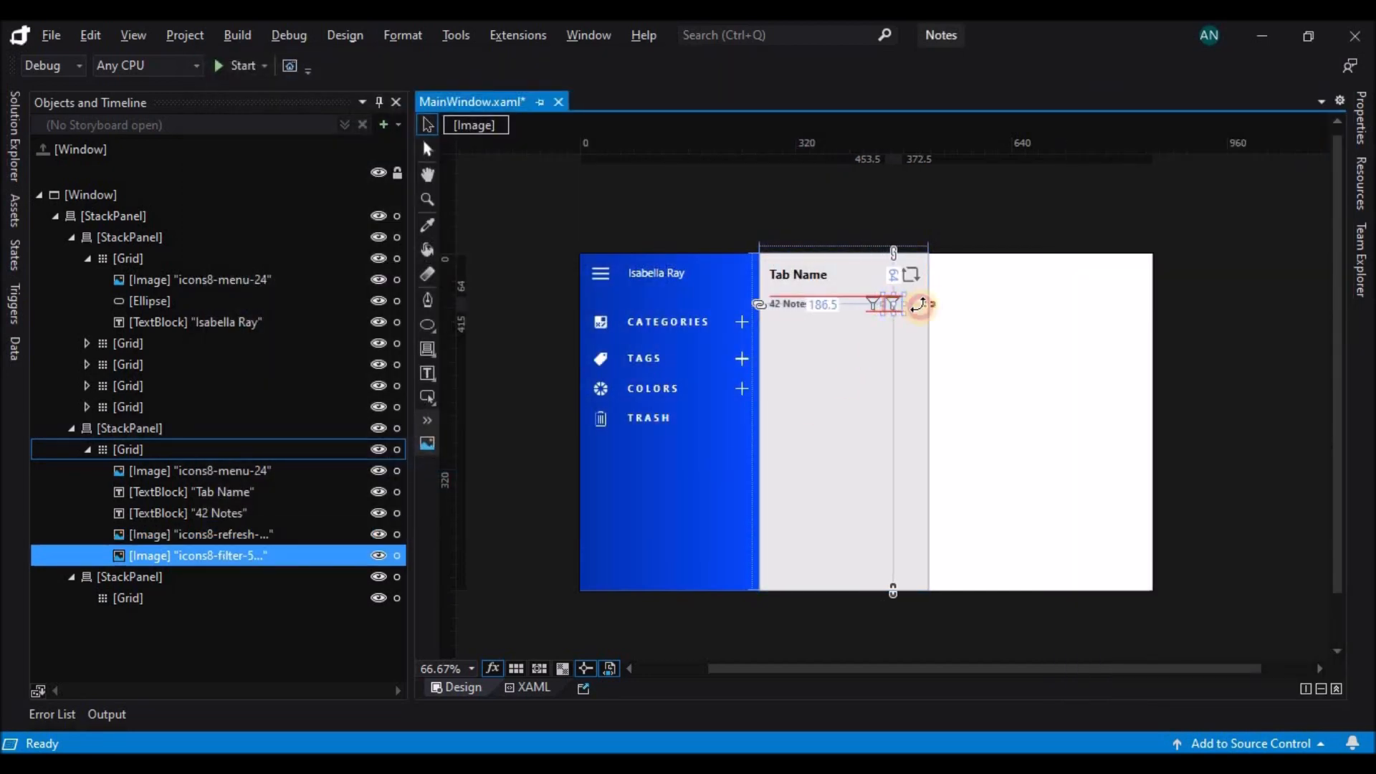
left_click(1306, 592)
scroll(614, 337, "down", 4)
scroll(615, 372, "down", 8)
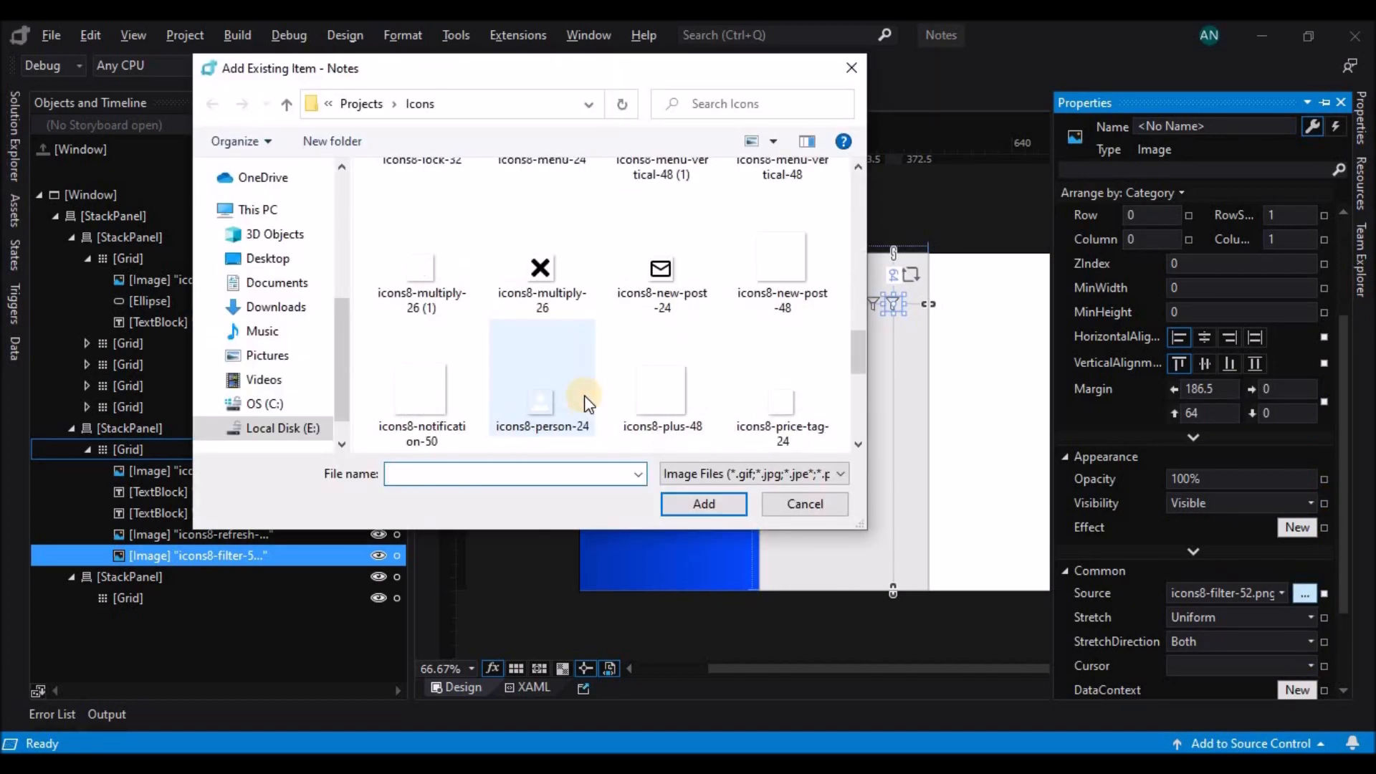
left_click(422, 391)
left_click(704, 508)
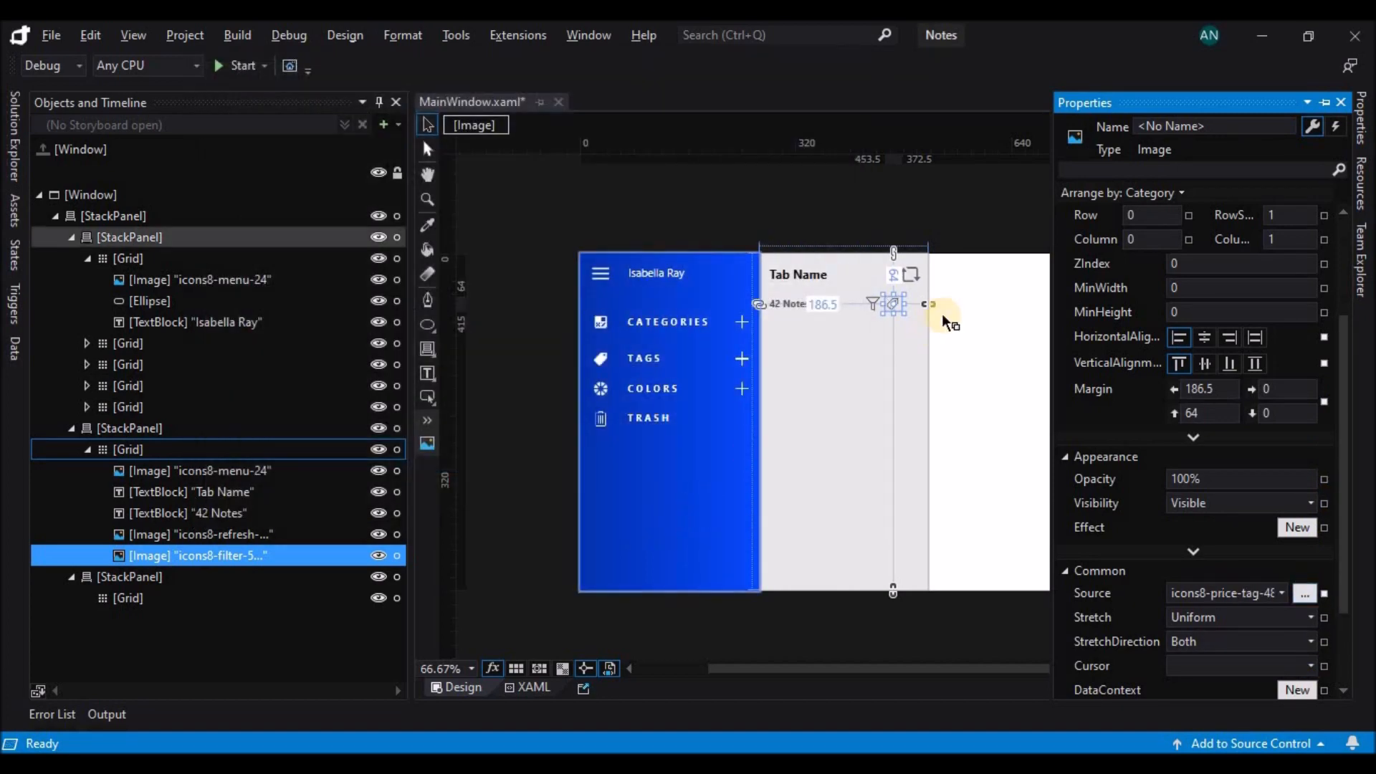
Duplicate the price tag icon at a left margin of 214.5 and set the copy's source to icons8-menu-vertical-48 (1).
left_click_drag(899, 310, 917, 309)
left_click(1362, 123)
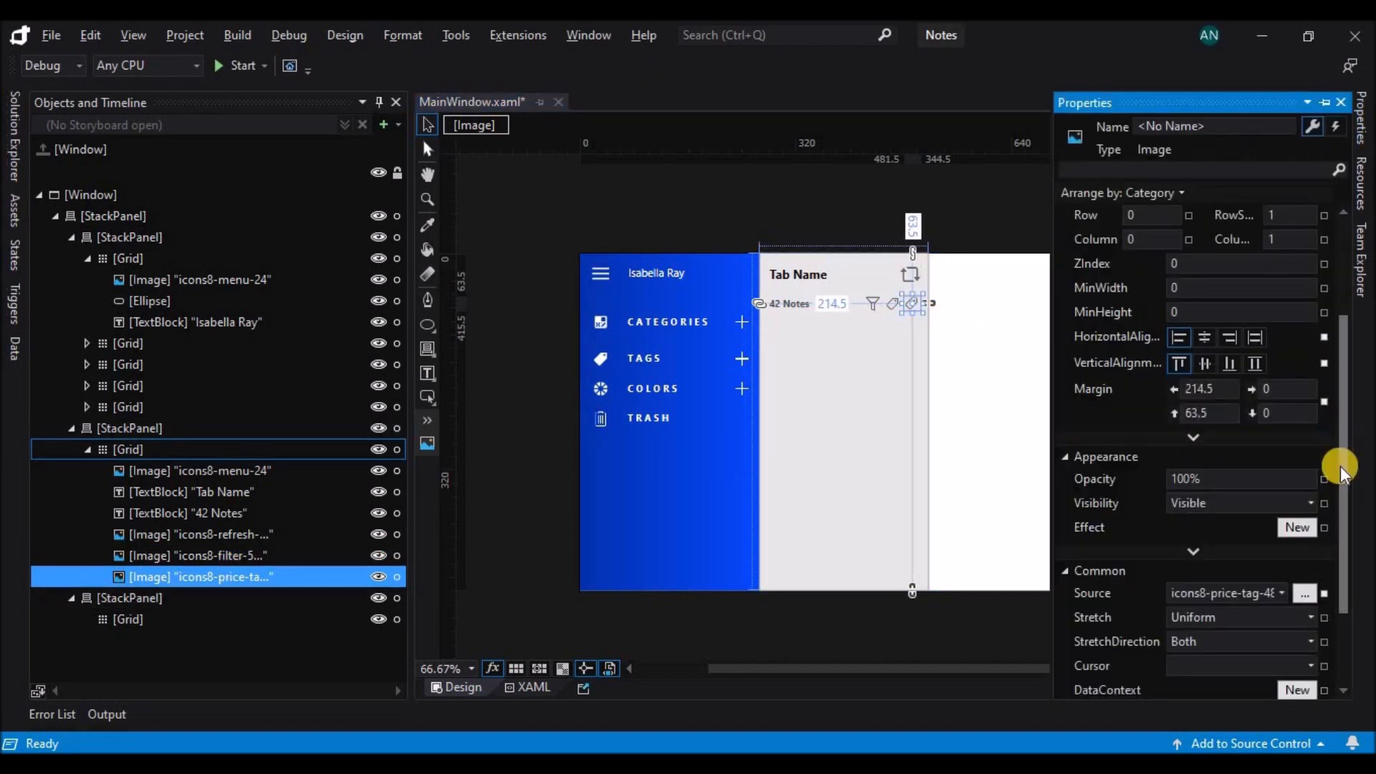
left_click(1304, 593)
scroll(592, 328, "down", 5)
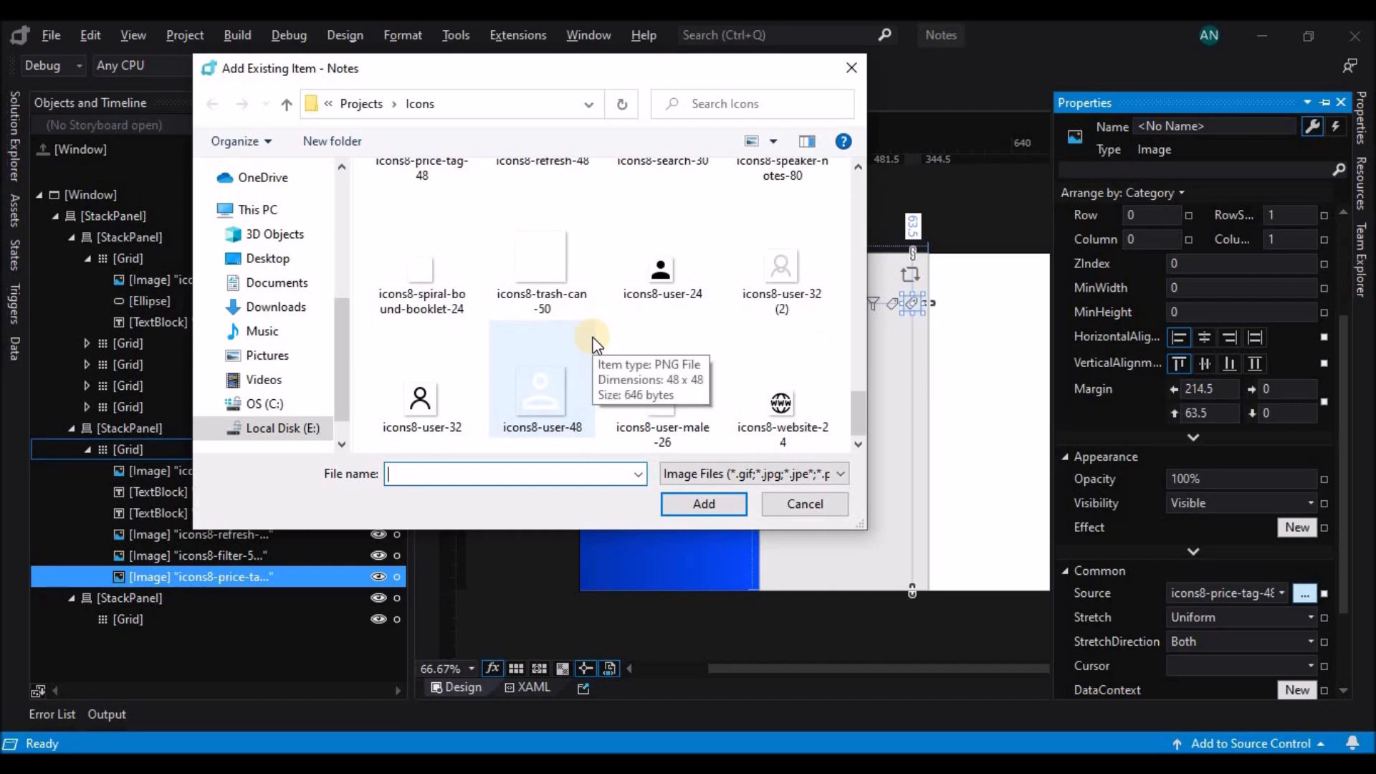
scroll(591, 329, "up", 8)
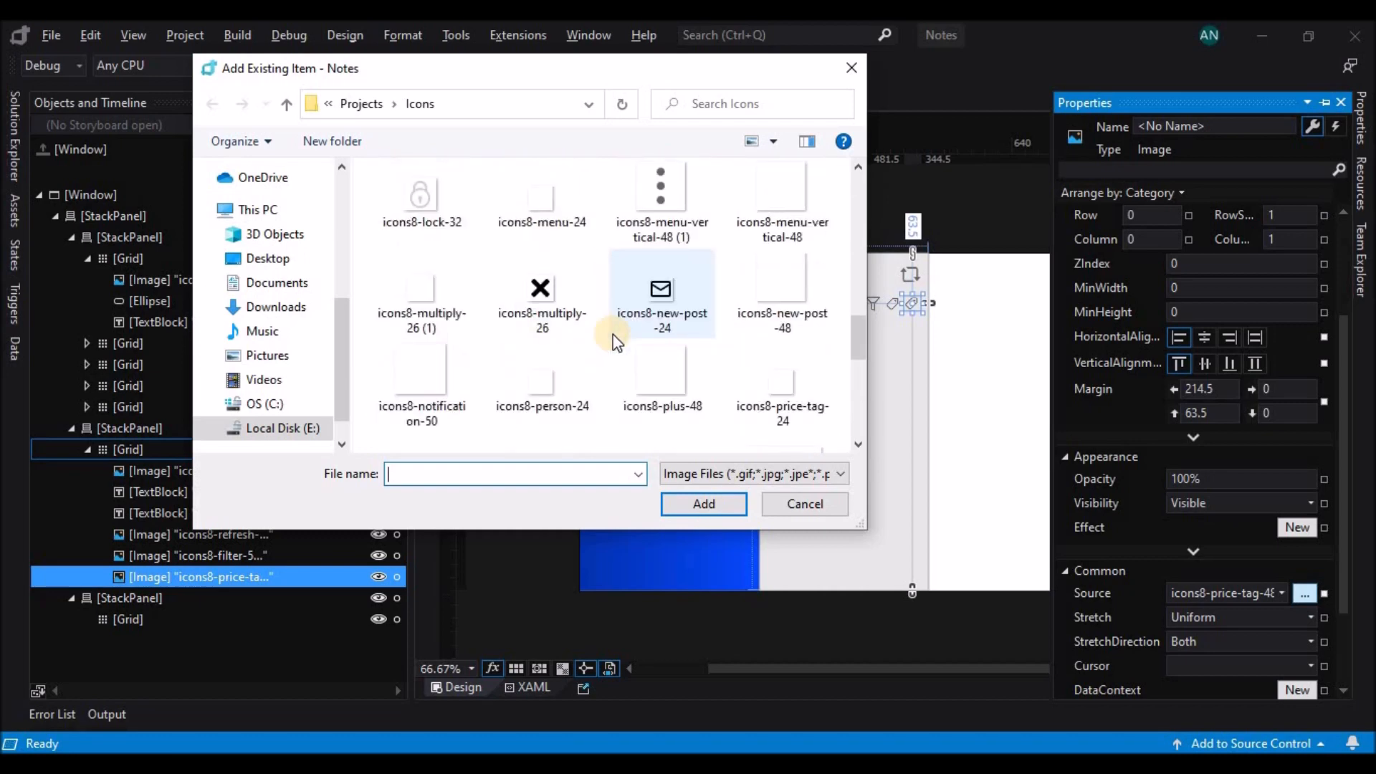
left_click(658, 205)
left_click(702, 504)
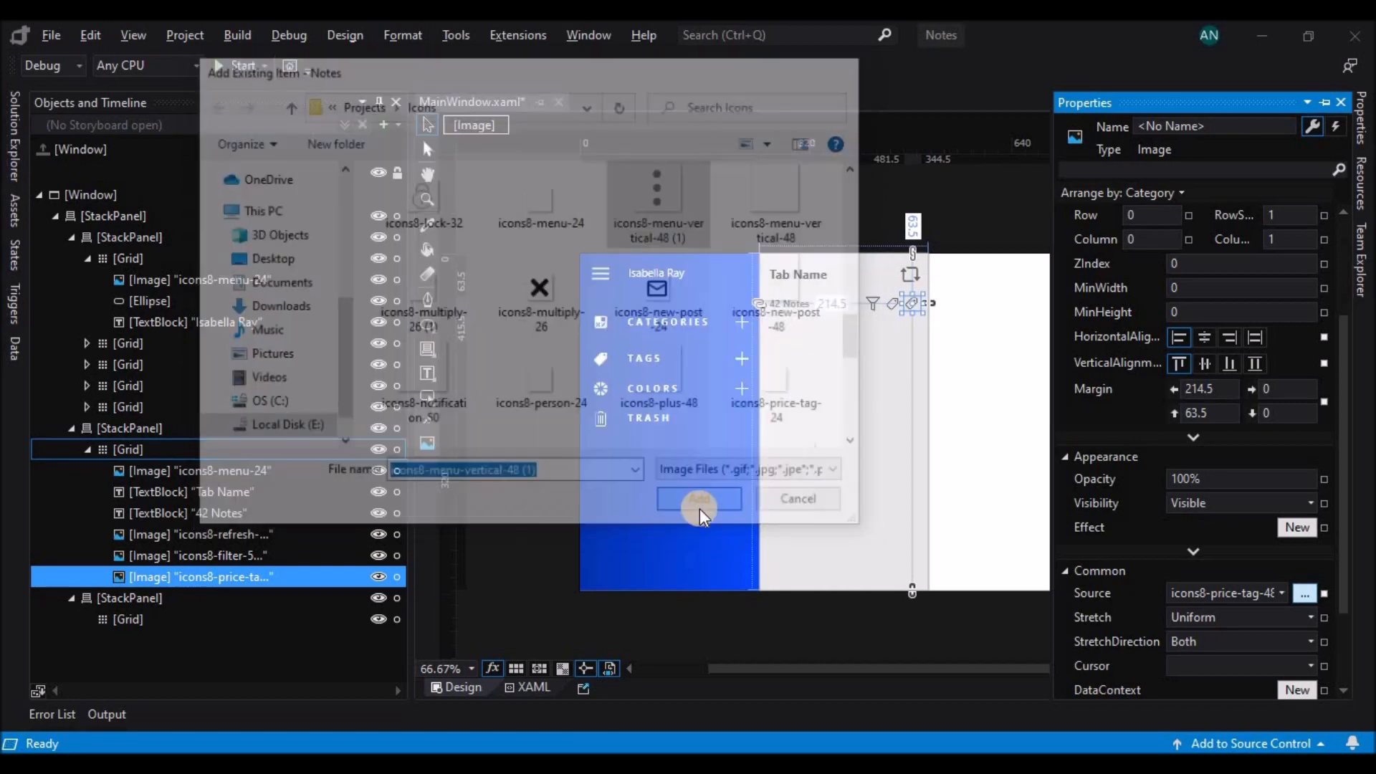
left_click(676, 445)
left_click(972, 204)
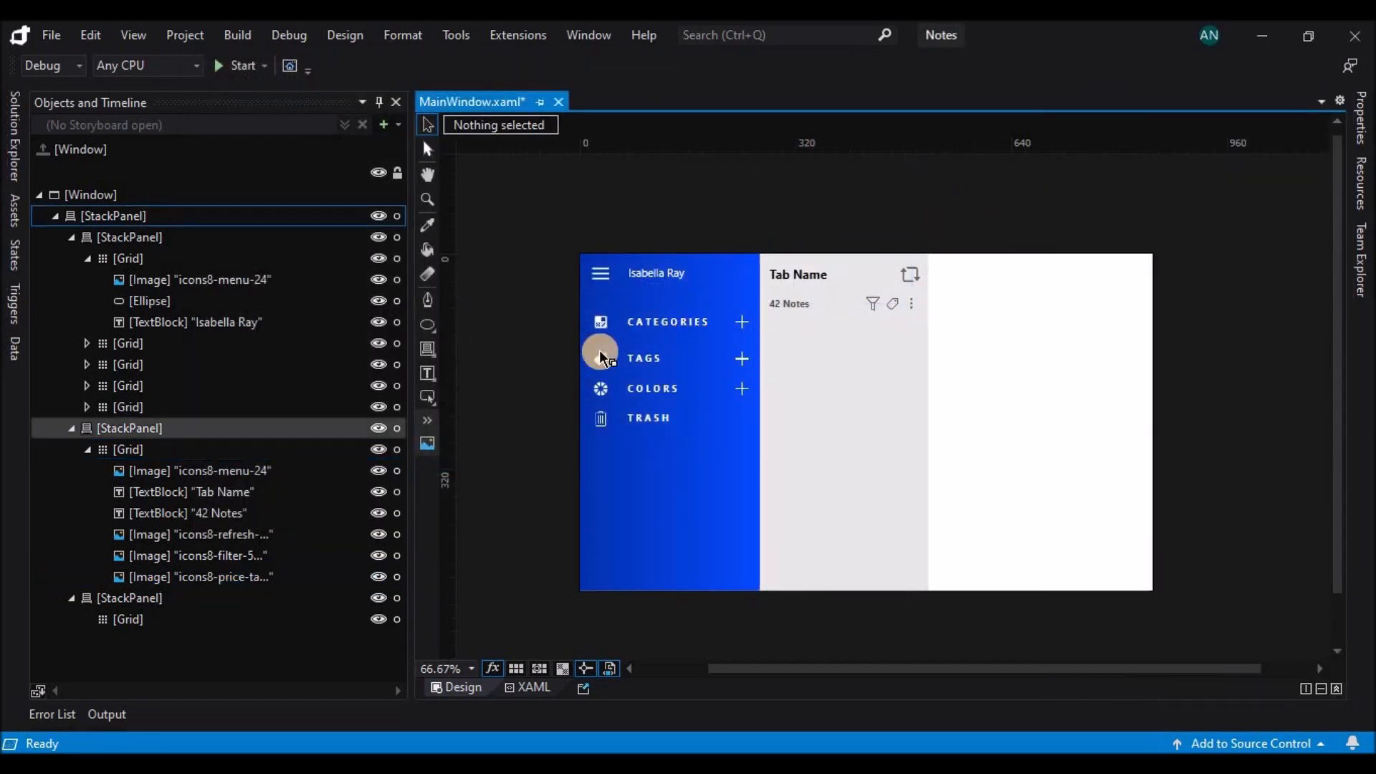
Add a text box about 228 × 39 to the middle panel's grid, below "42 Notes" at margins of 12 left and 94 top.
right_click(427, 374)
left_click(574, 394)
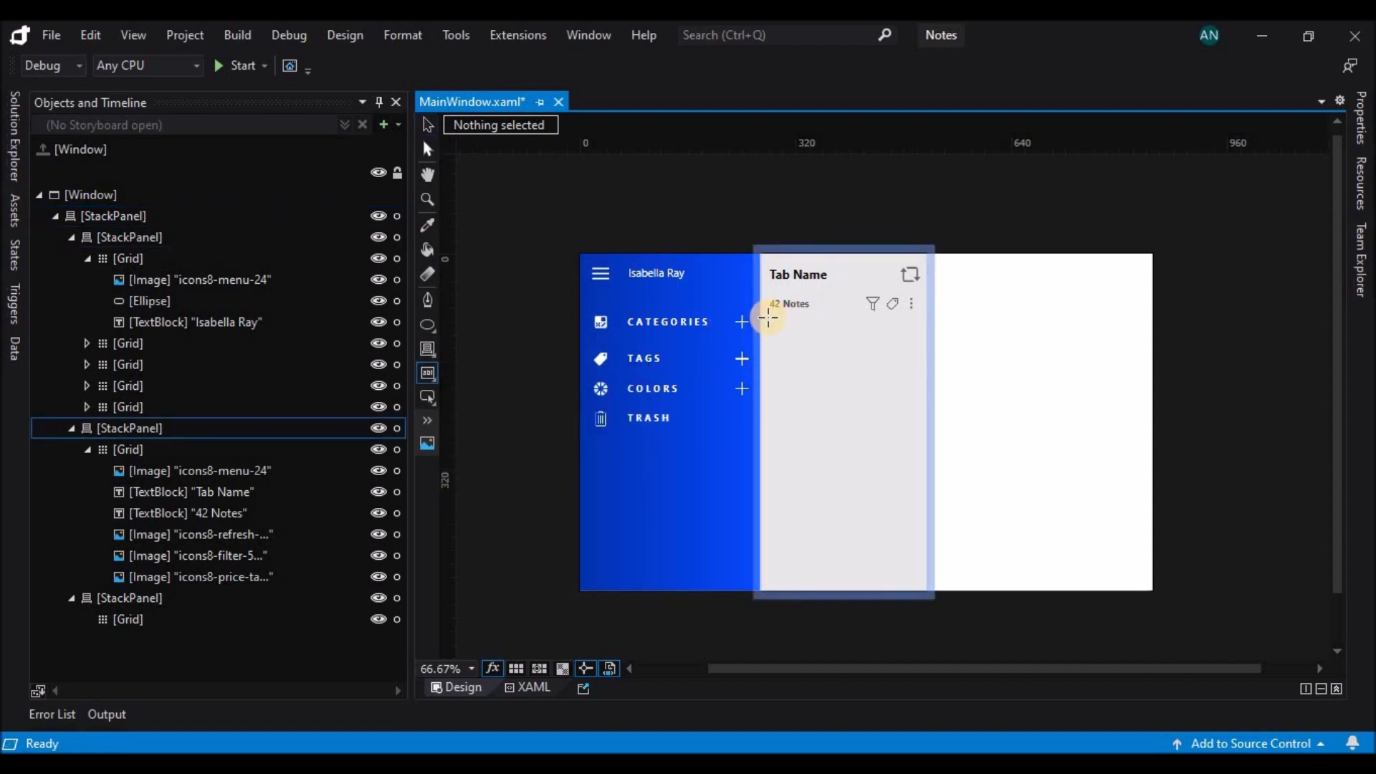
left_click(772, 317)
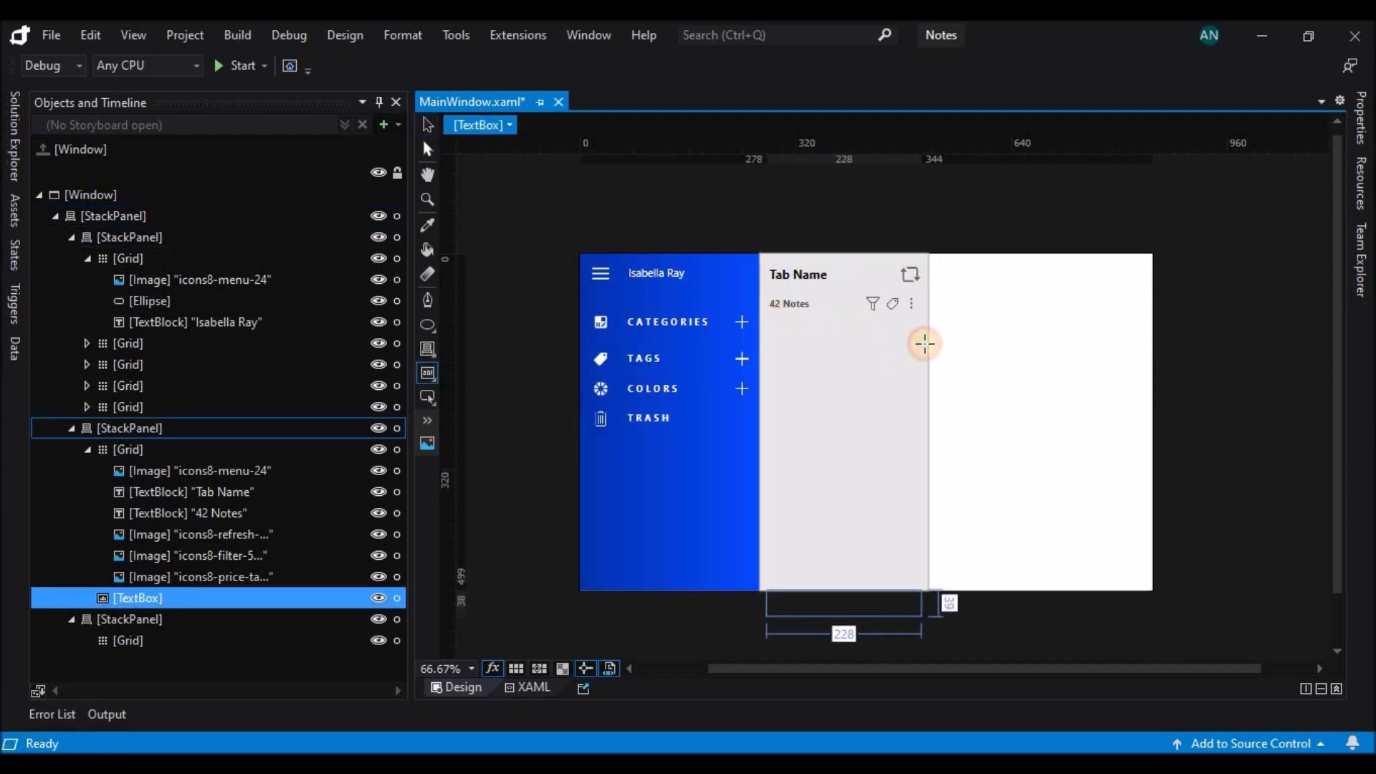
left_click_drag(172, 596, 197, 578)
left_click_drag(814, 601, 815, 337)
key("Right")
left_click(994, 324)
left_click(898, 337)
Set the vertical content alignment of the new text box to Center.
left_click(1367, 142)
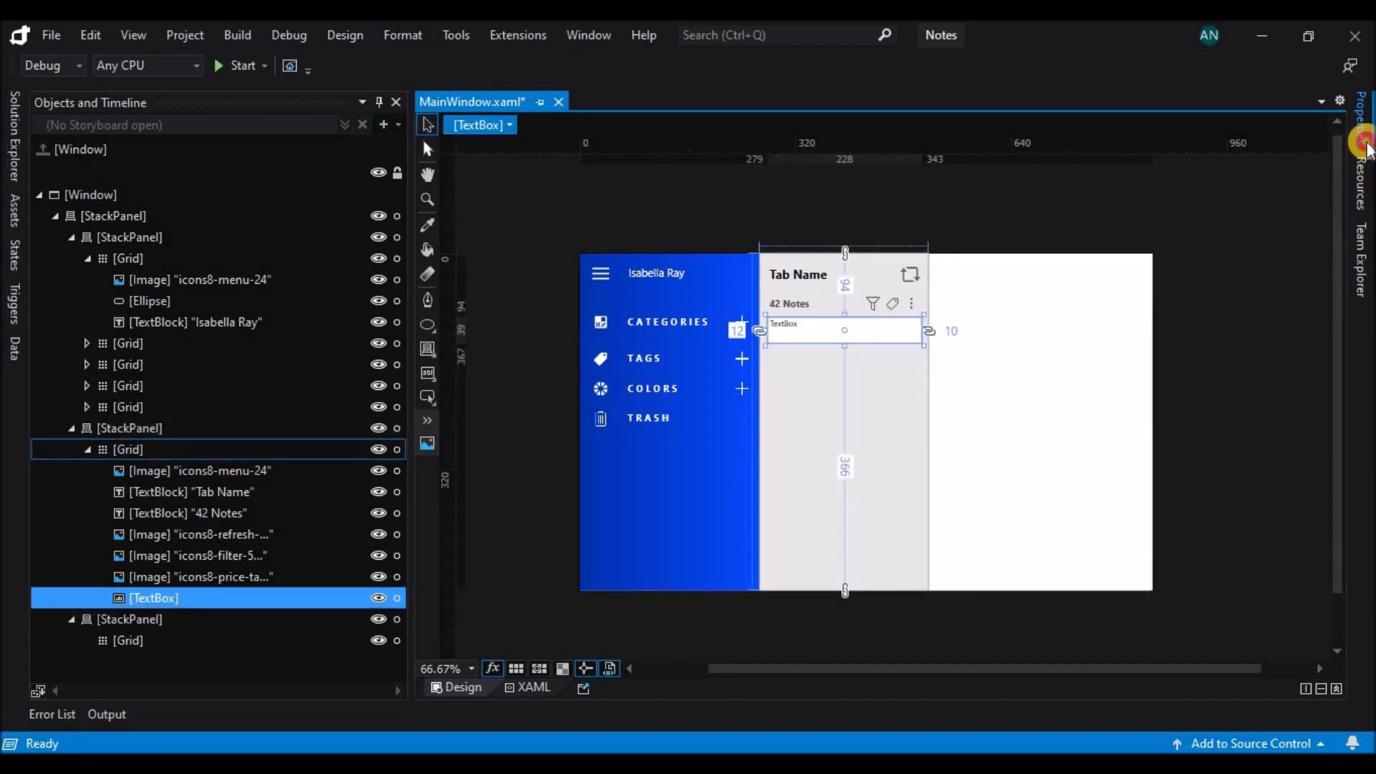
scroll(1161, 595, "down", 5)
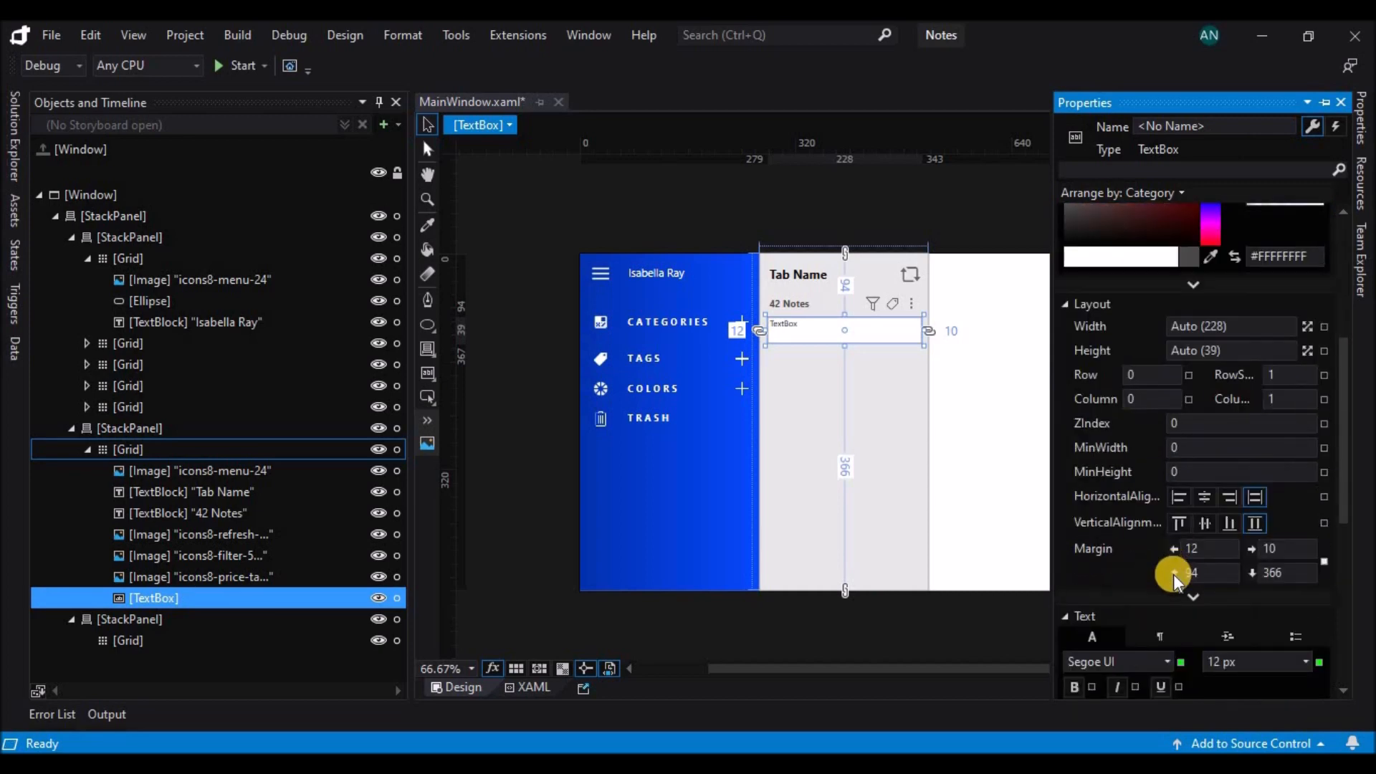
left_click(1191, 595)
scroll(1186, 563, "down", 4)
left_click(1205, 391)
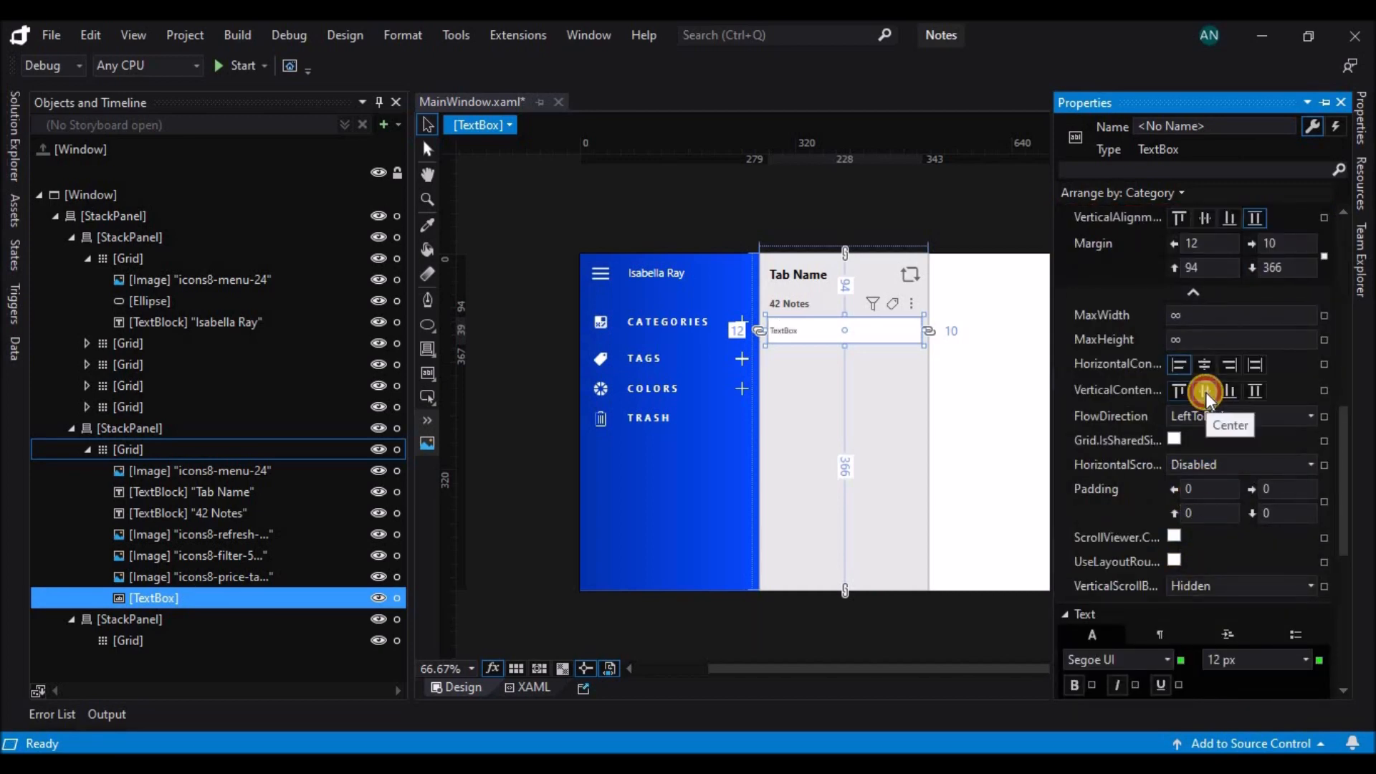
Set the text box's font size to 14 px and its text to "Search".
left_click_drag(1352, 461, 1342, 537)
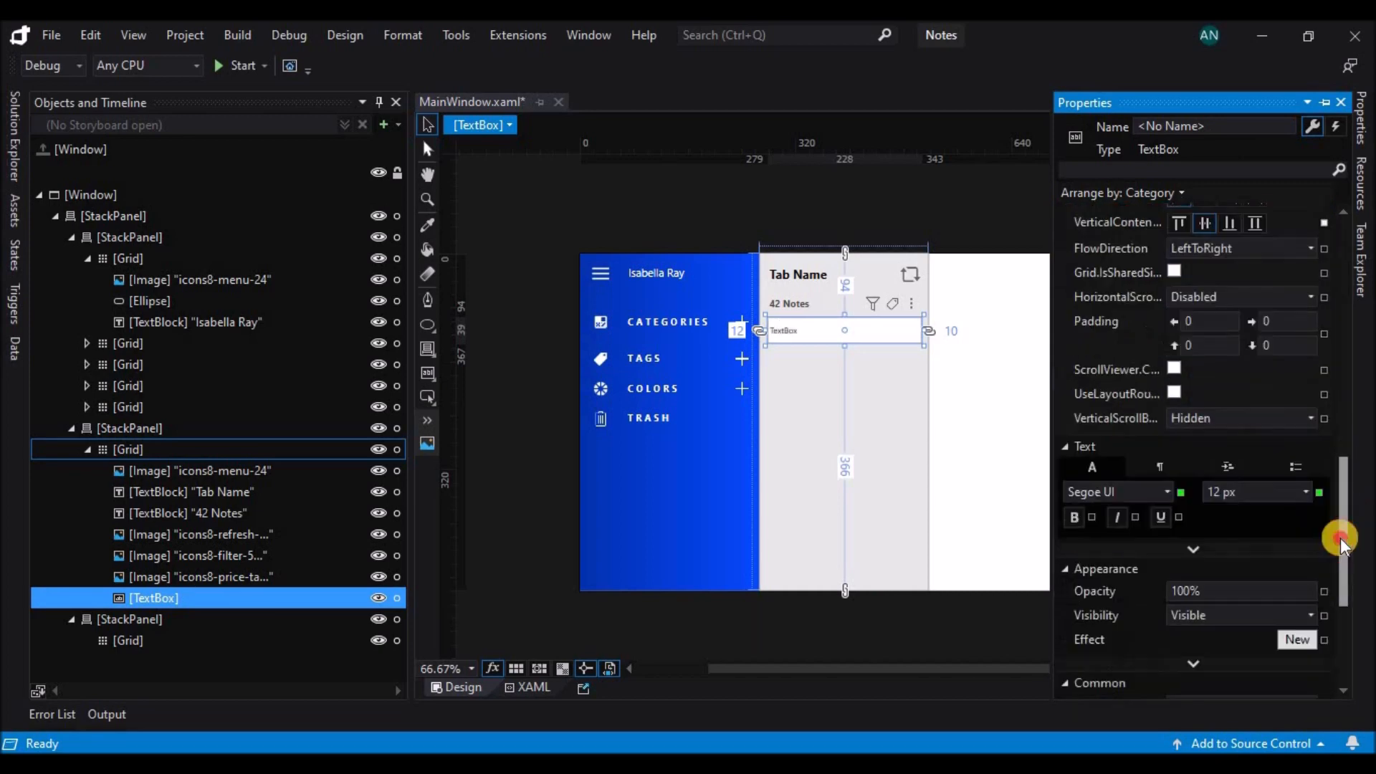
left_click(1305, 419)
left_click(1237, 523)
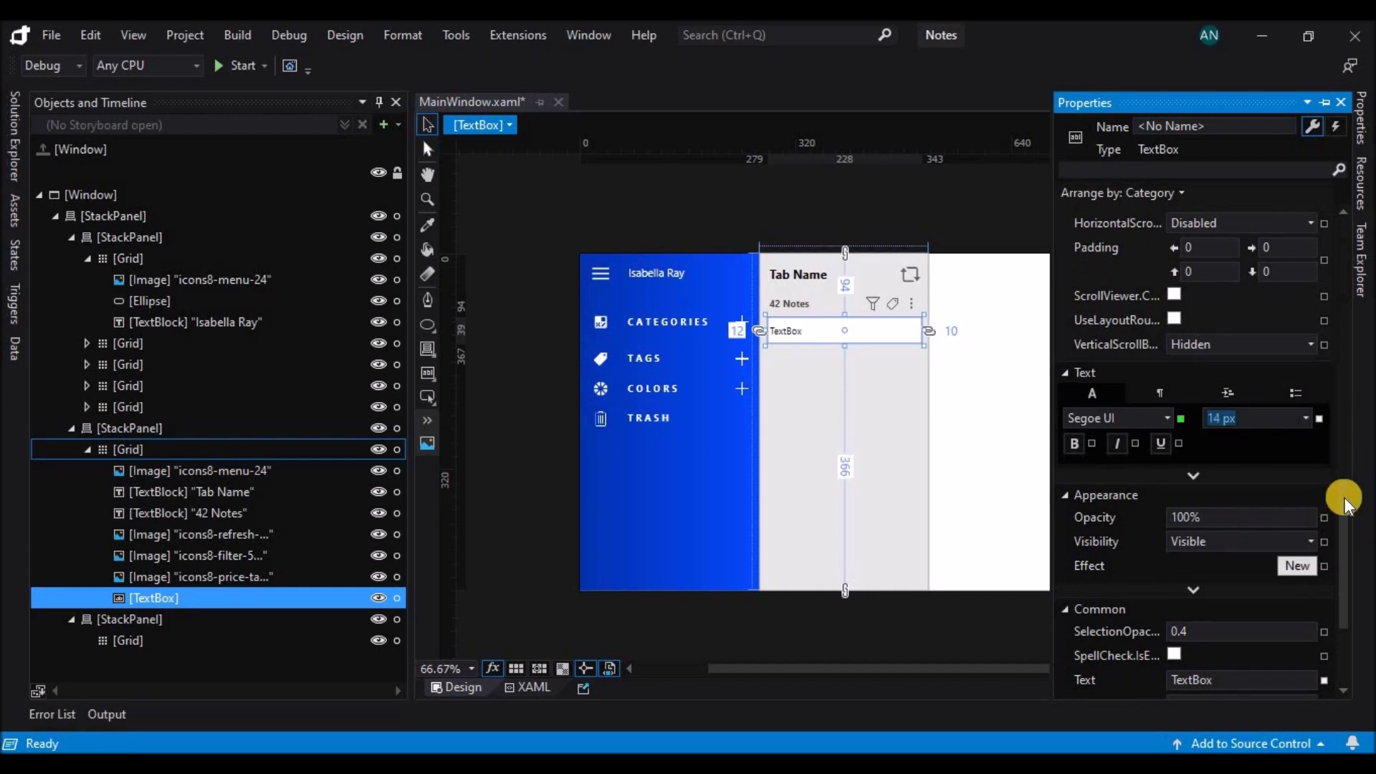
left_click_drag(1342, 498, 1248, 519)
type("Search")
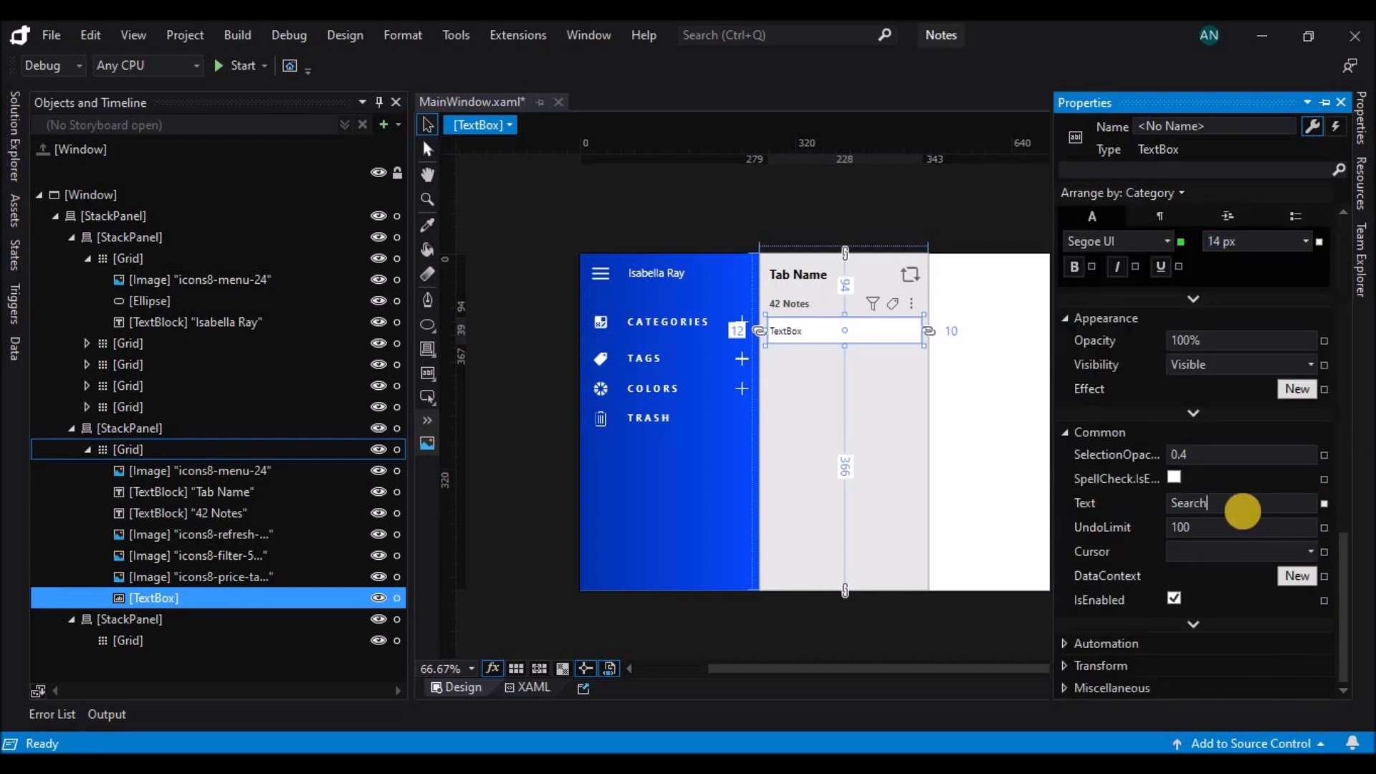
left_click(914, 410)
Set the left padding of the "Search" text box to 10.
left_click(794, 329)
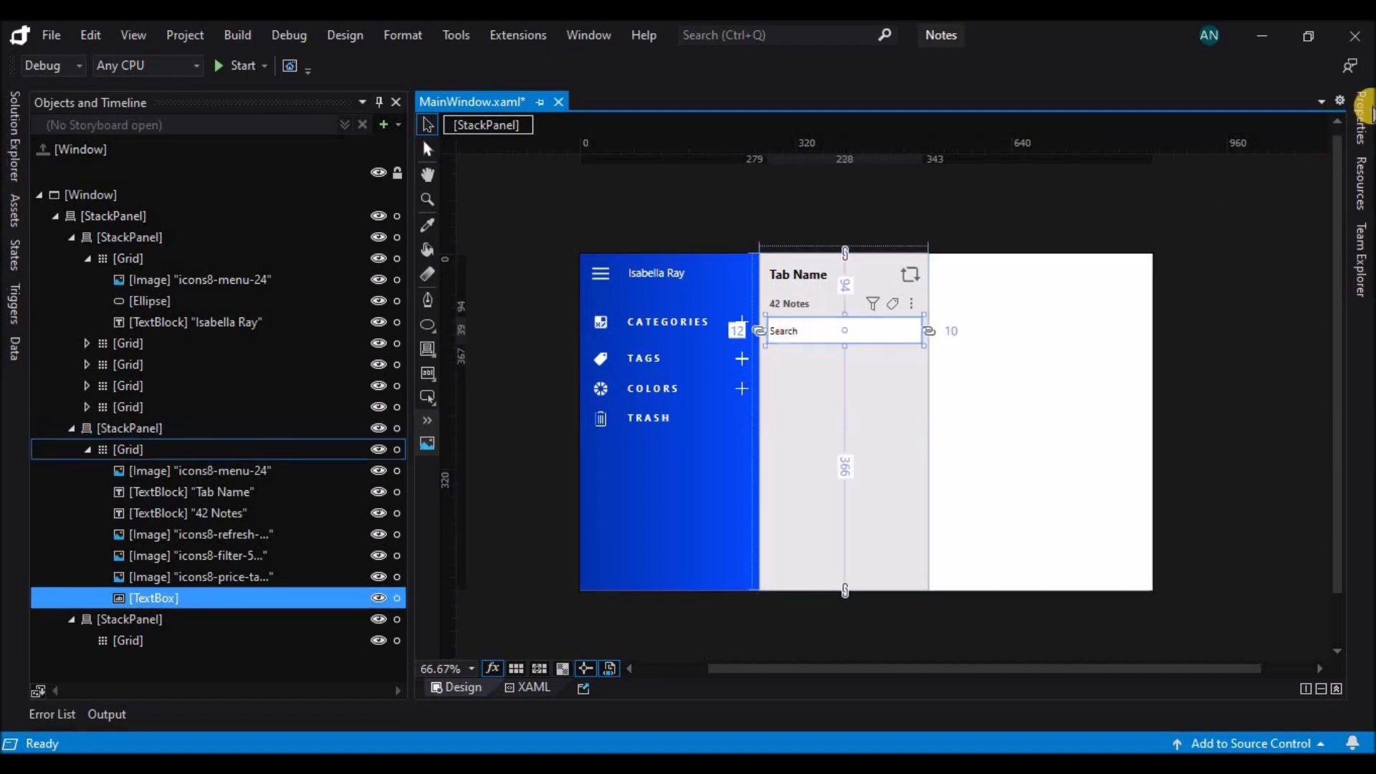
left_click(1360, 118)
scroll(1334, 416, "down", 8)
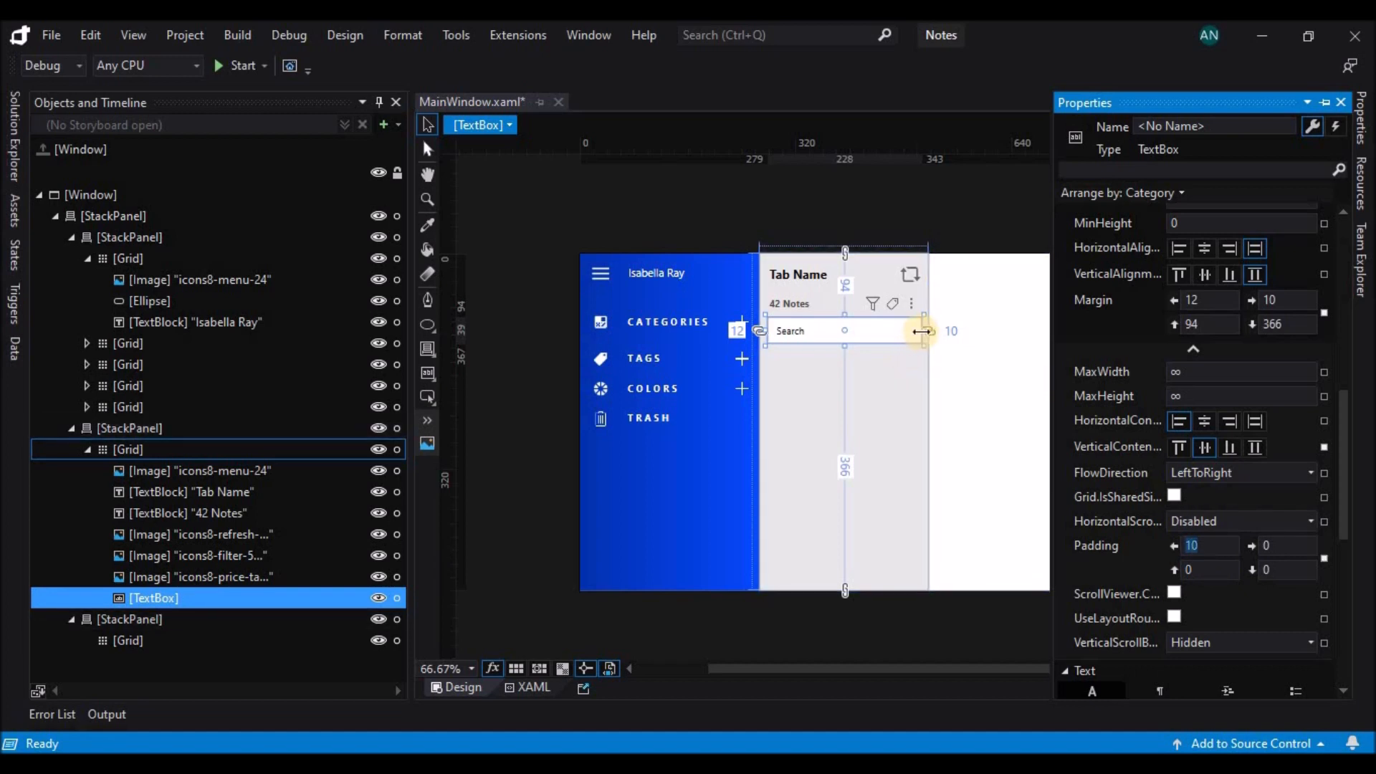
left_click(961, 200)
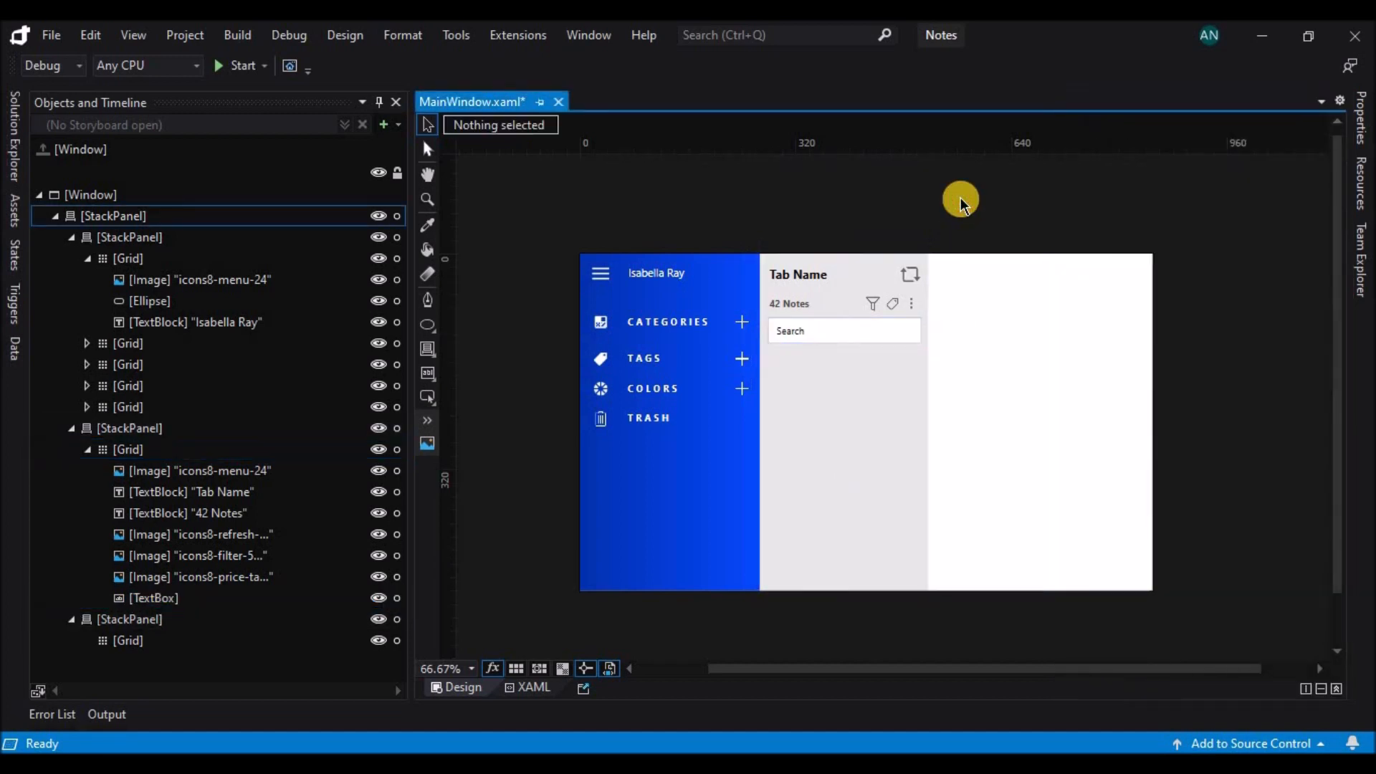
Apply the previously used dark grey to the foreground of the "Search" text box.
left_click(1361, 119)
left_click(1190, 407)
key("ctrl+z")
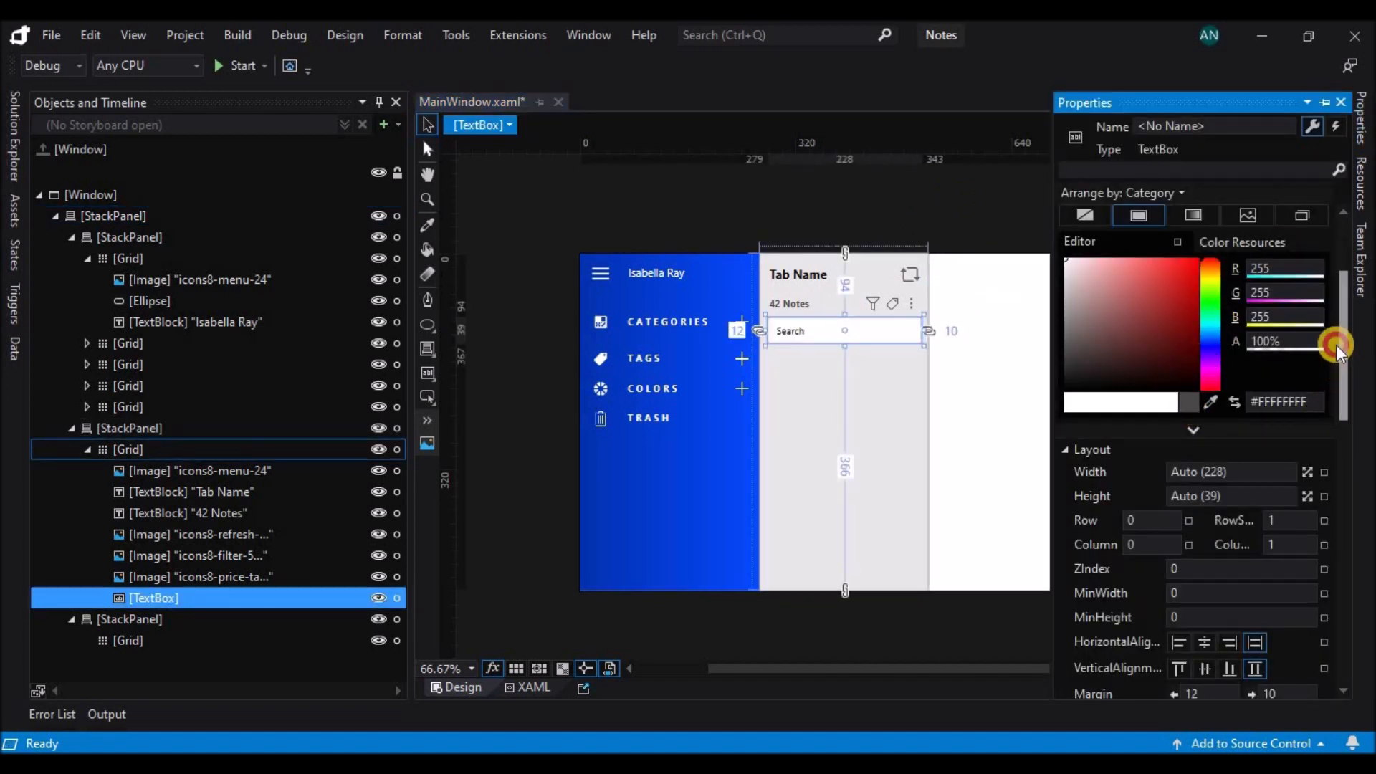
left_click_drag(1340, 365, 1150, 285)
left_click(1145, 285)
left_click(1142, 307)
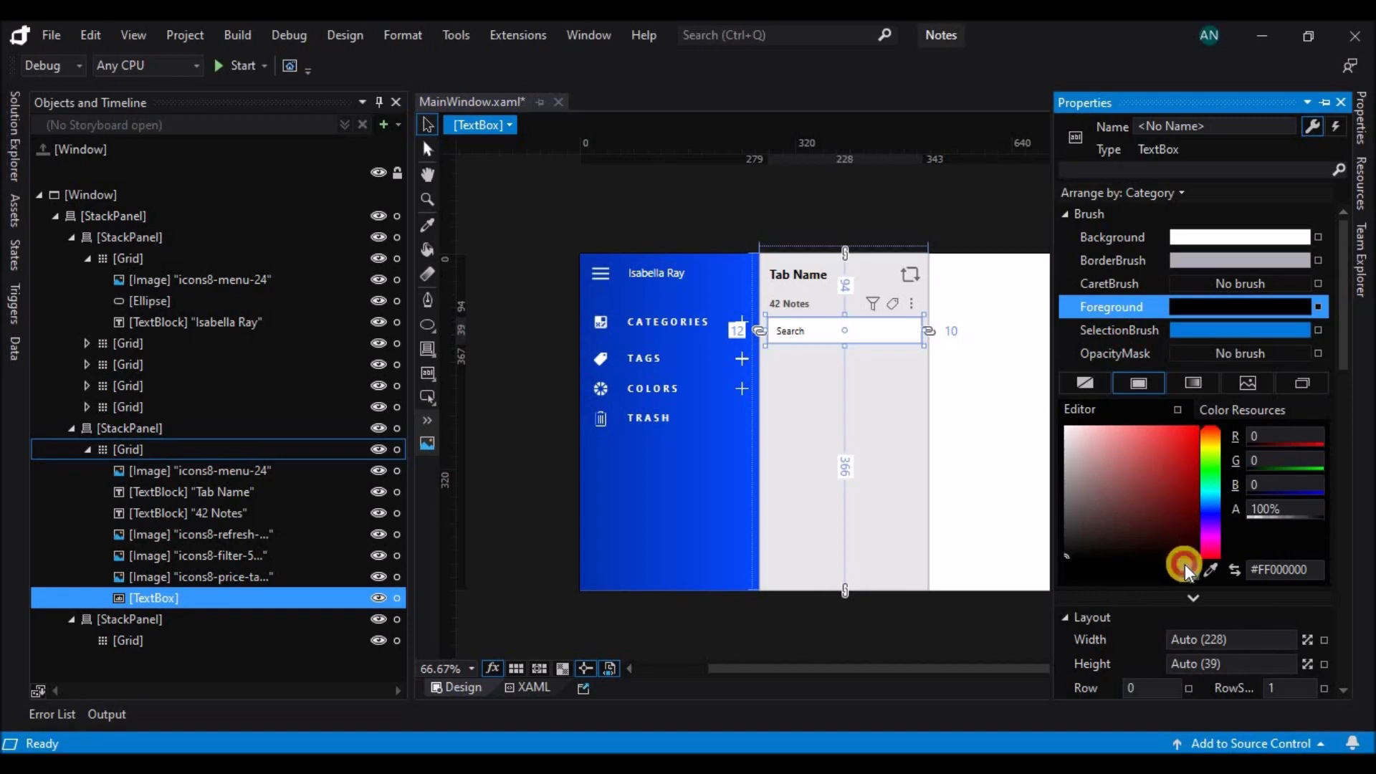
left_click(885, 624)
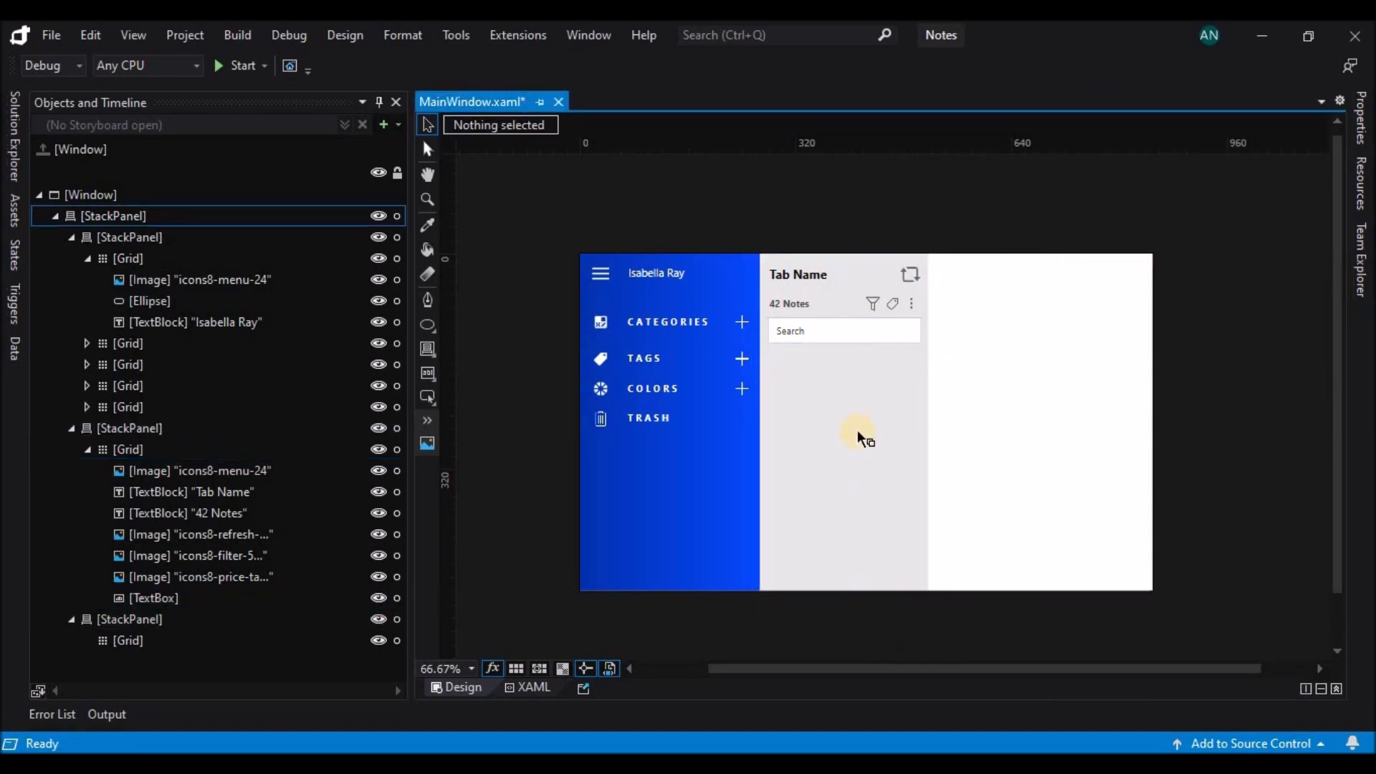
Set the font size of the "Tab Name" text to 16 px.
left_click(797, 274)
left_click(1361, 118)
left_click_drag(1342, 353, 1323, 575)
left_click(1306, 576)
left_click(1254, 416)
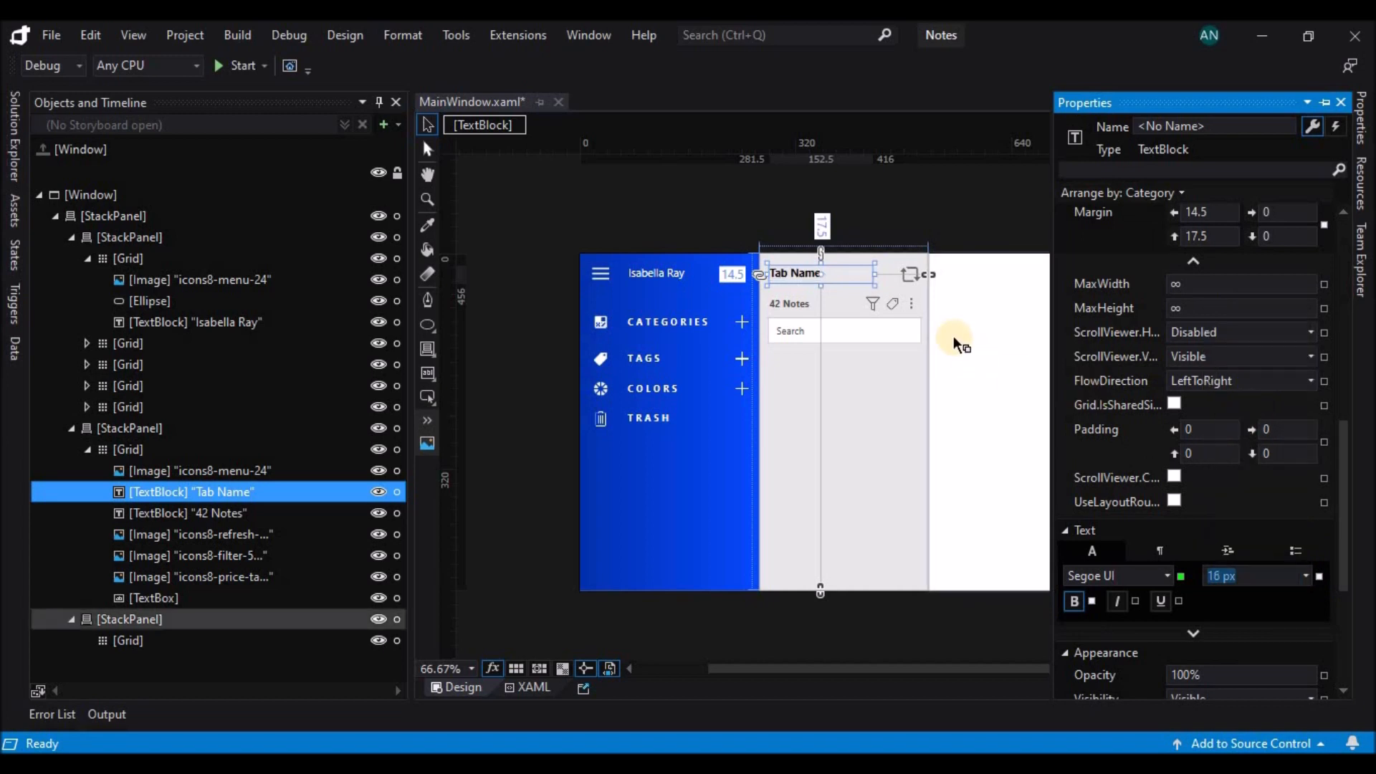
Resize the refresh icon beside "Tab Name" to 24 × 24.
left_click(912, 275)
left_click(1361, 126)
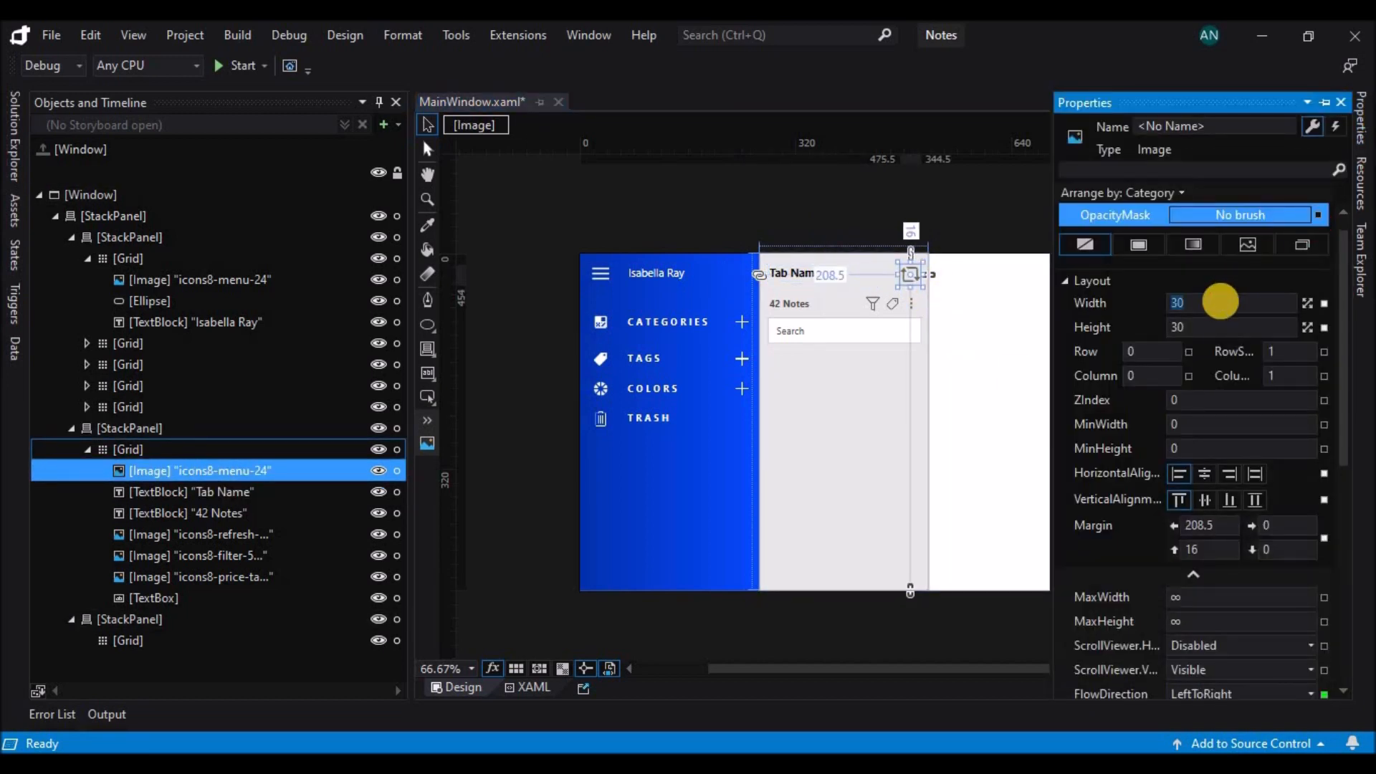
type("24")
left_click(1192, 327)
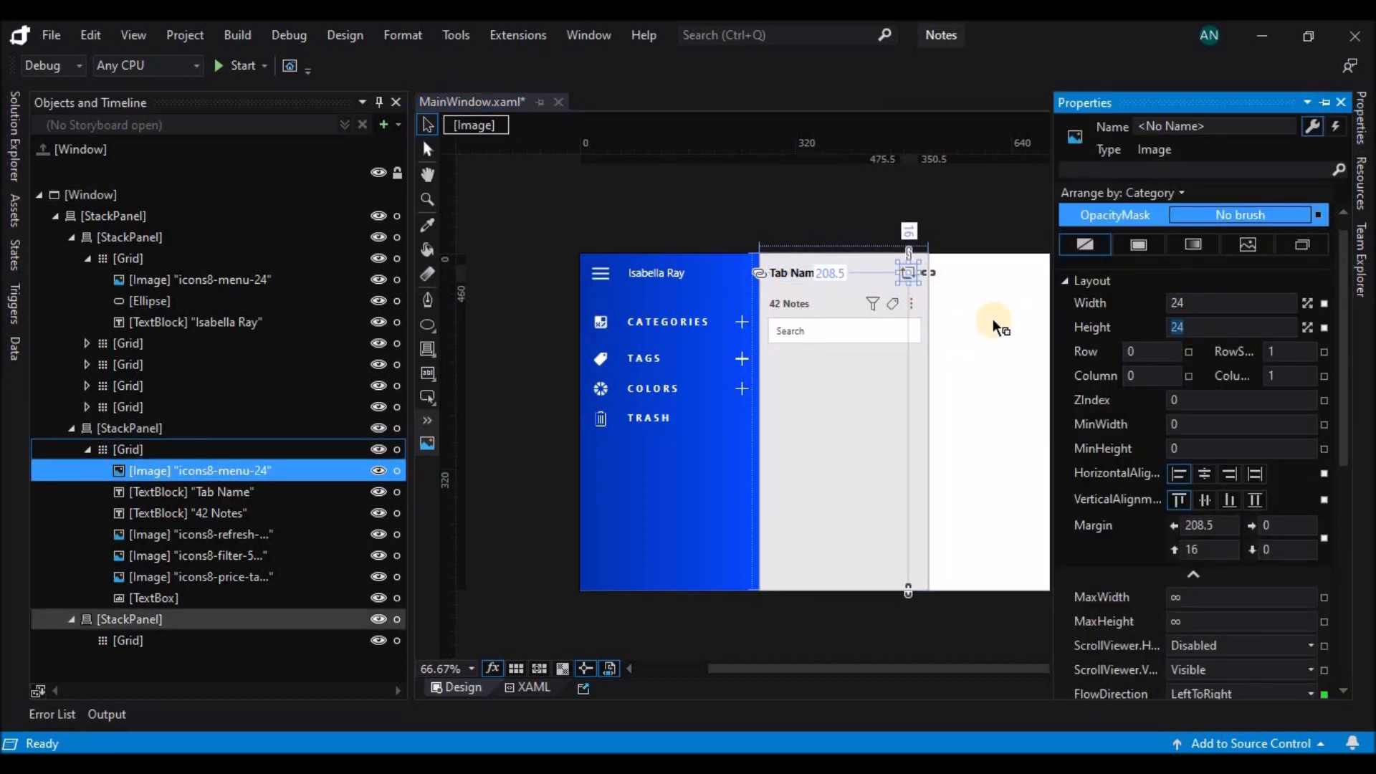
left_click(992, 319)
left_click(946, 208)
Reduce the font size of the "42 Notes" text and shift it to a left margin of 17.5.
left_click(798, 303)
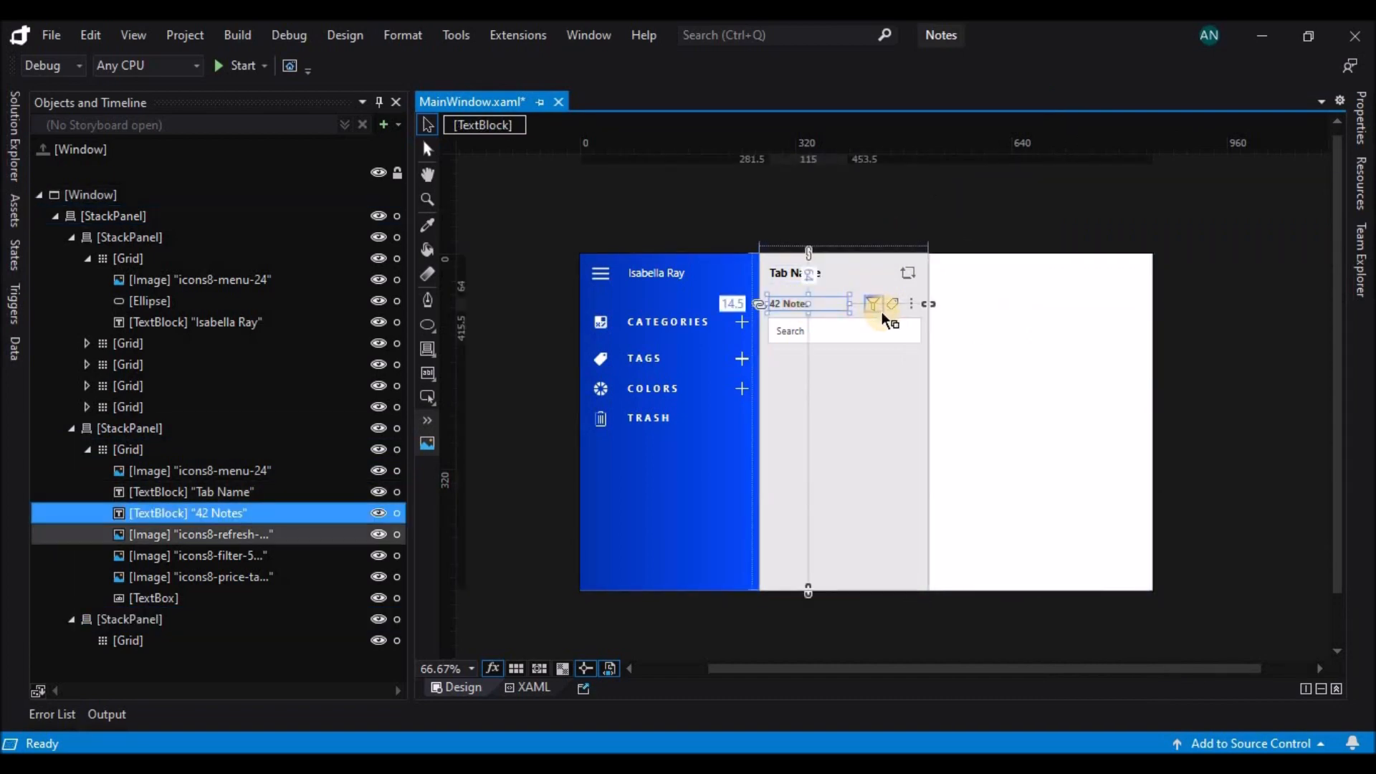
left_click(901, 217)
left_click(807, 304)
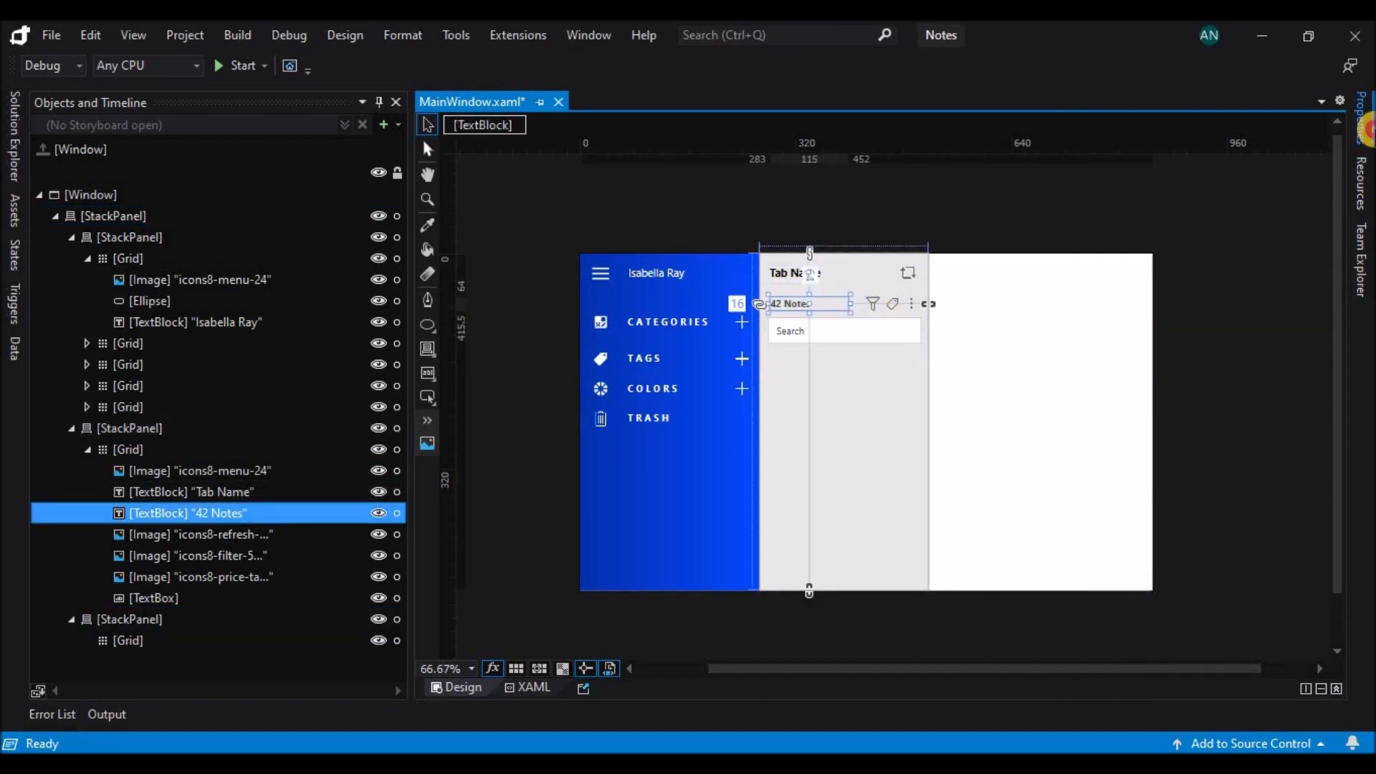
left_click(1362, 118)
left_click_drag(1346, 422, 1359, 562)
left_click(1306, 560)
left_click(1227, 364)
left_click(1001, 242)
left_click(833, 313)
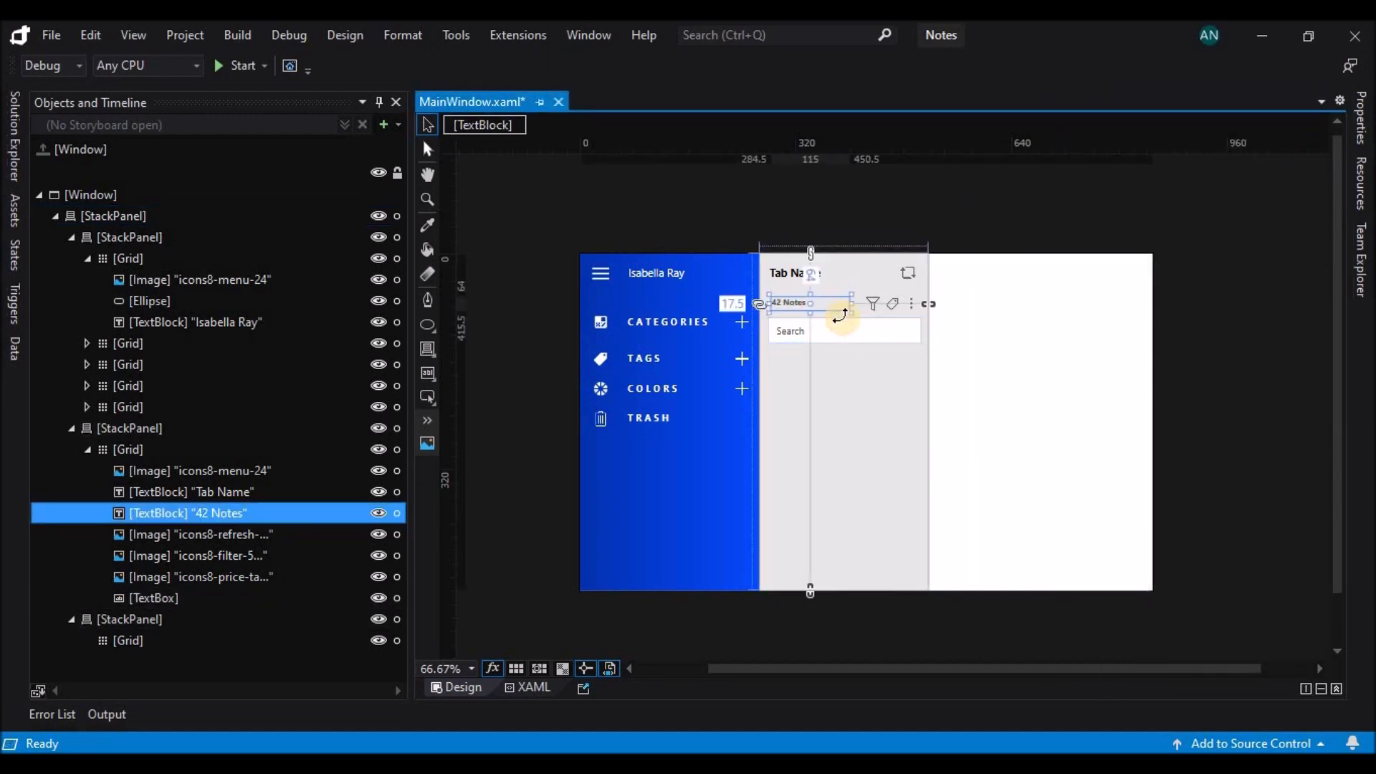
left_click(988, 225)
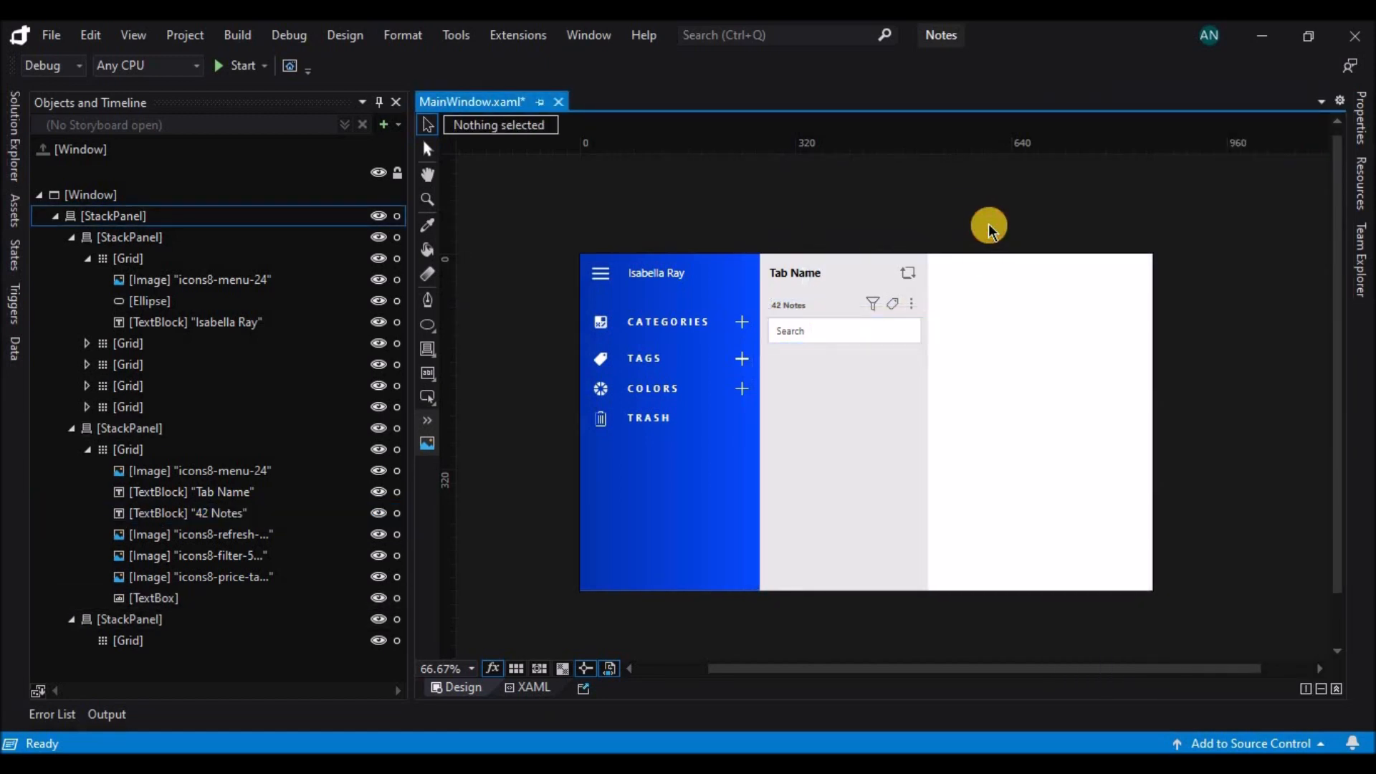
Resize the filter icon in the "42 Notes" row to 20 × 20.
left_click(867, 300)
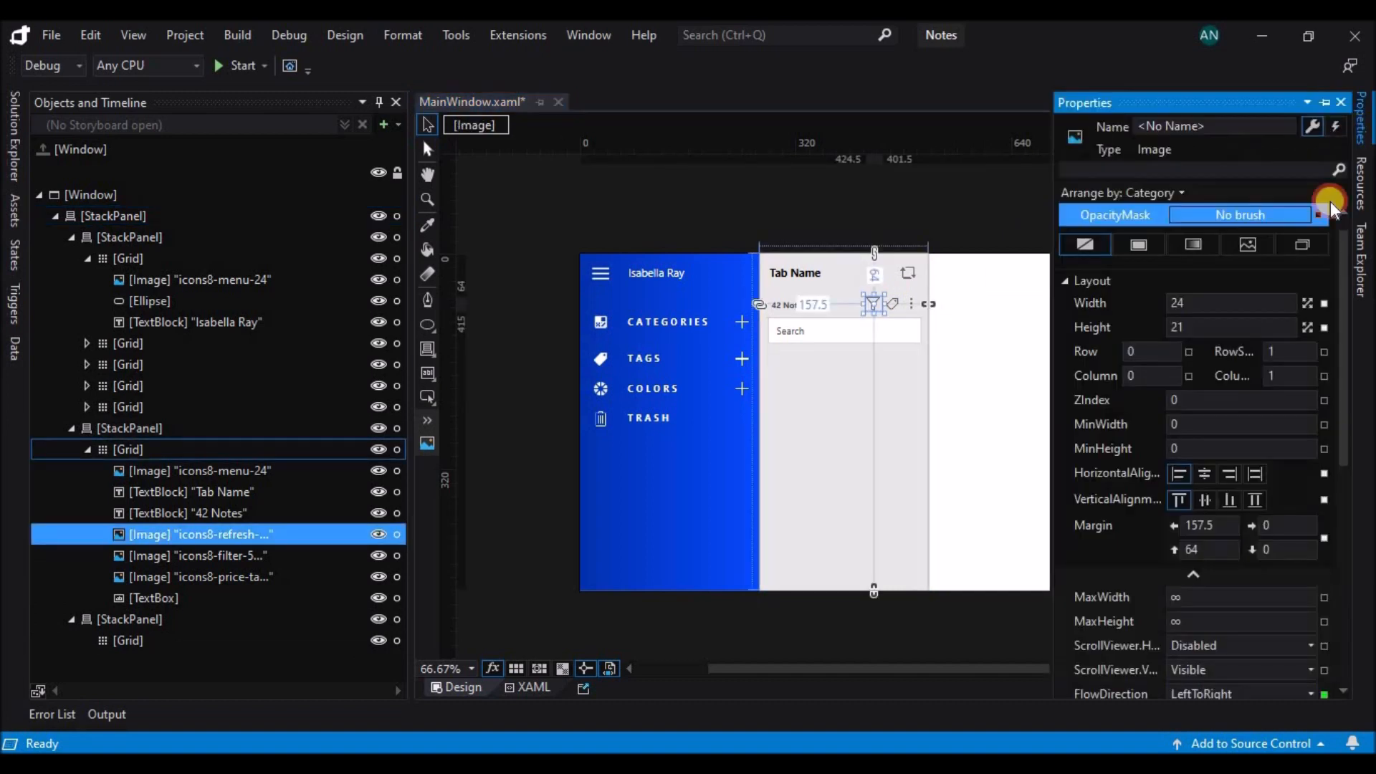
left_click(1213, 327)
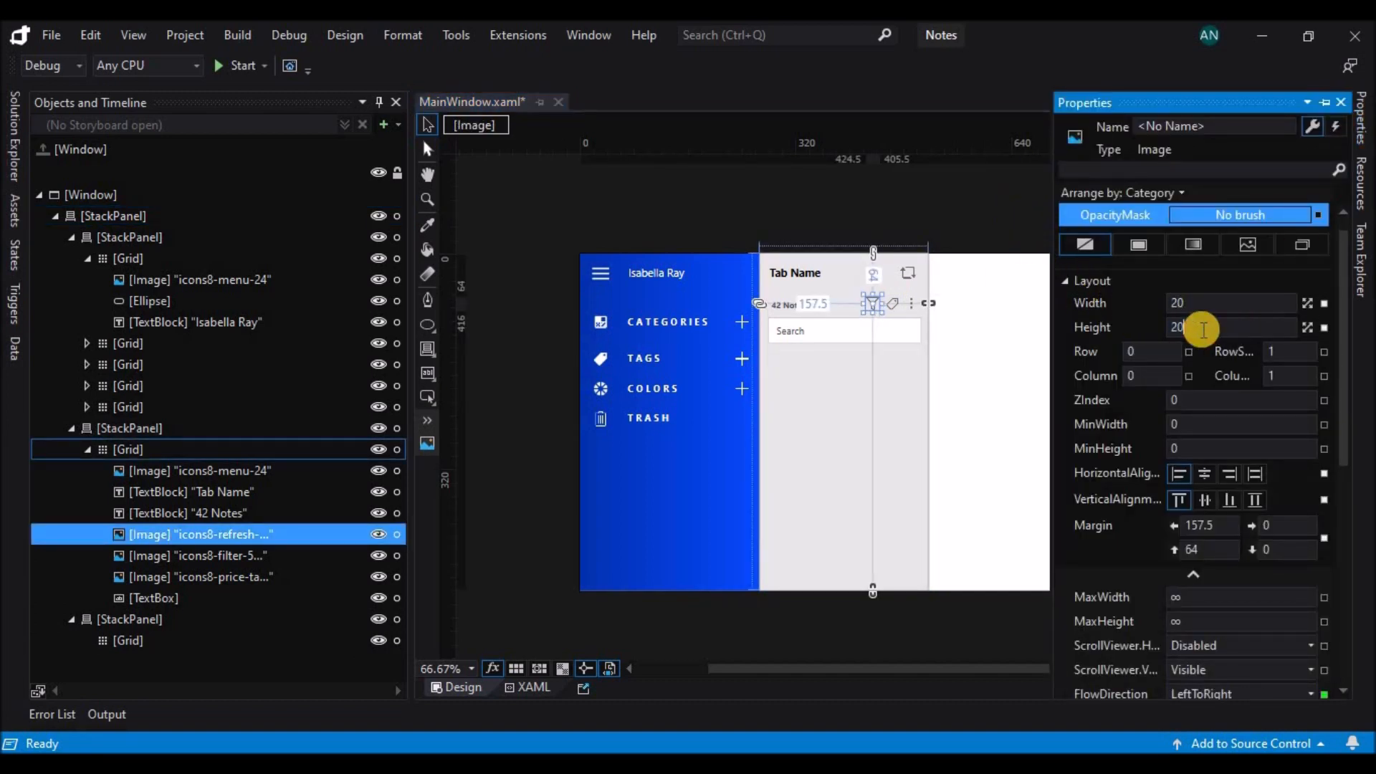
left_click(937, 203)
left_click(875, 311)
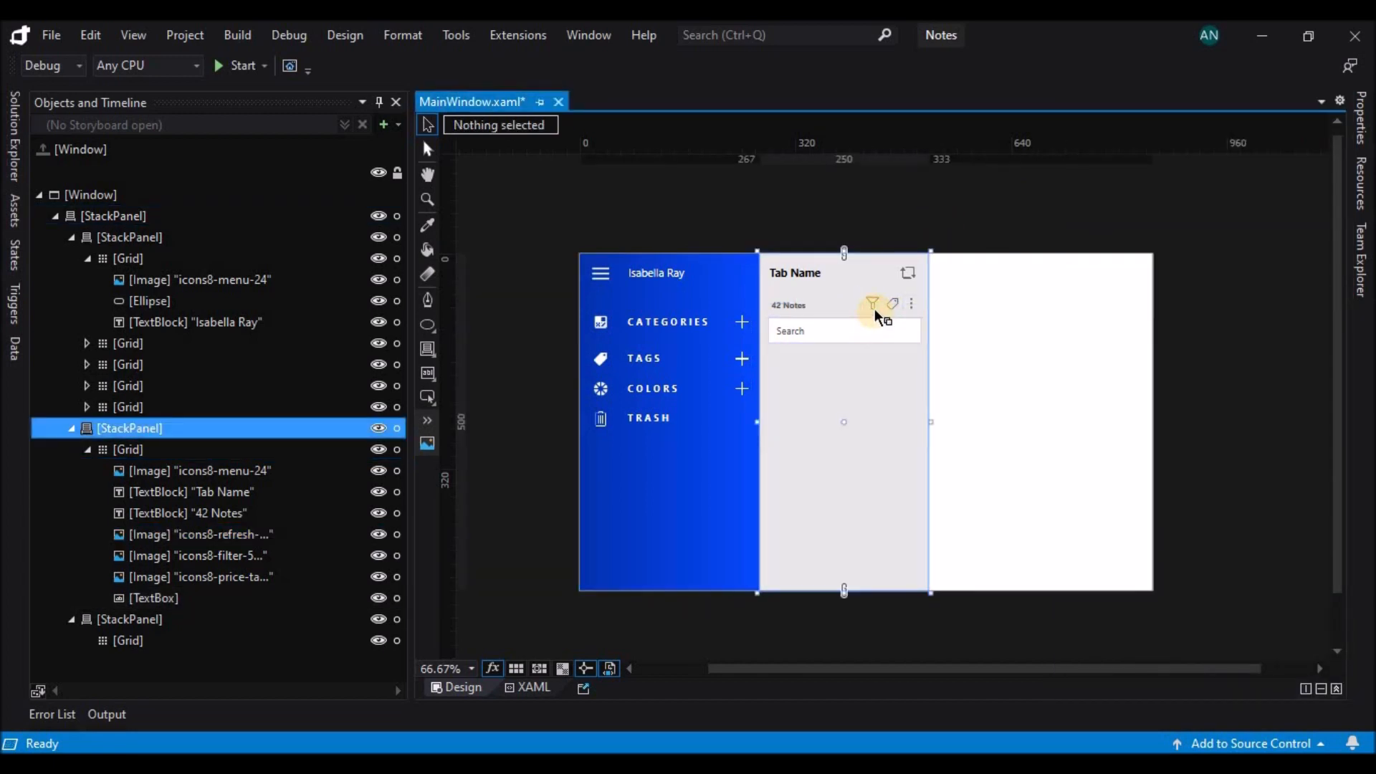
Resize the tag and three-dot icons in the "42 Notes" row to 20 × 20 and save the window file.
left_click(874, 308)
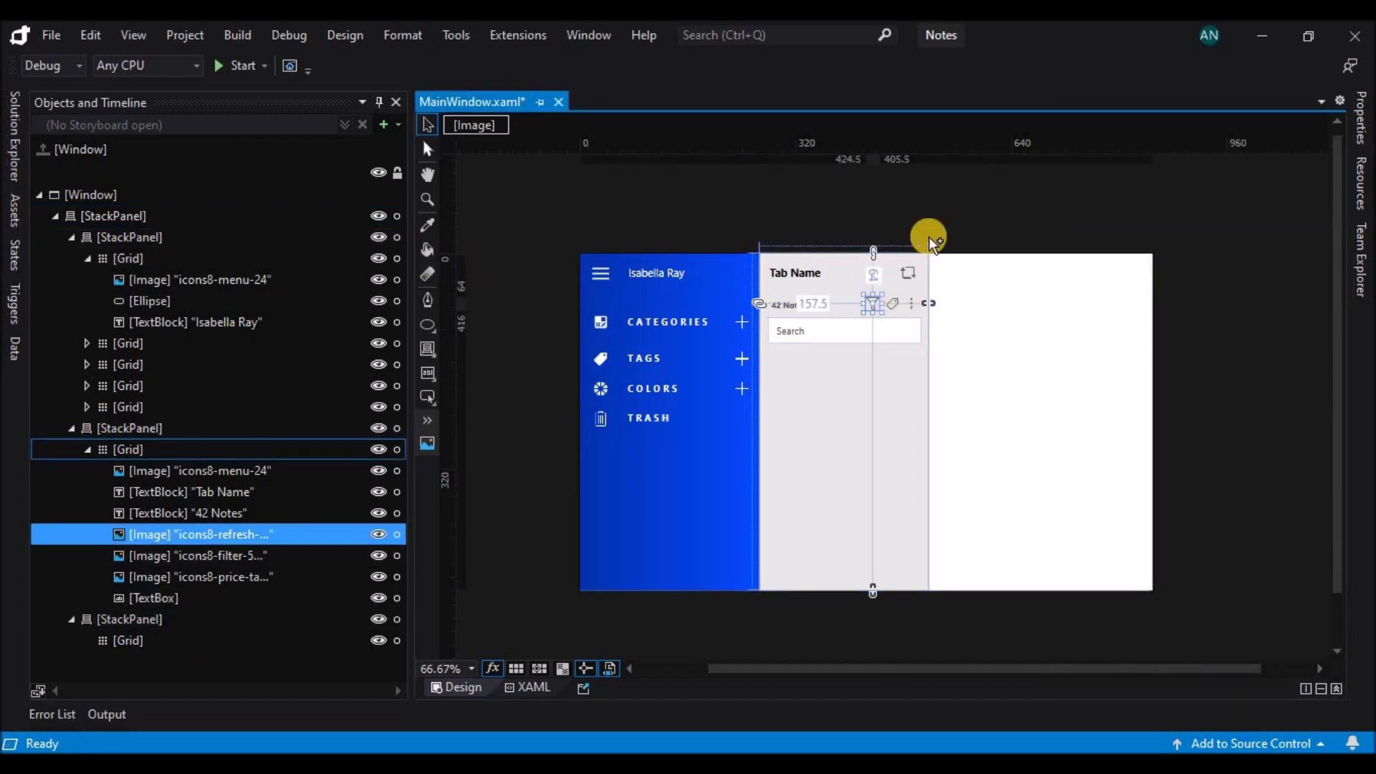
left_click(929, 237)
left_click(905, 305)
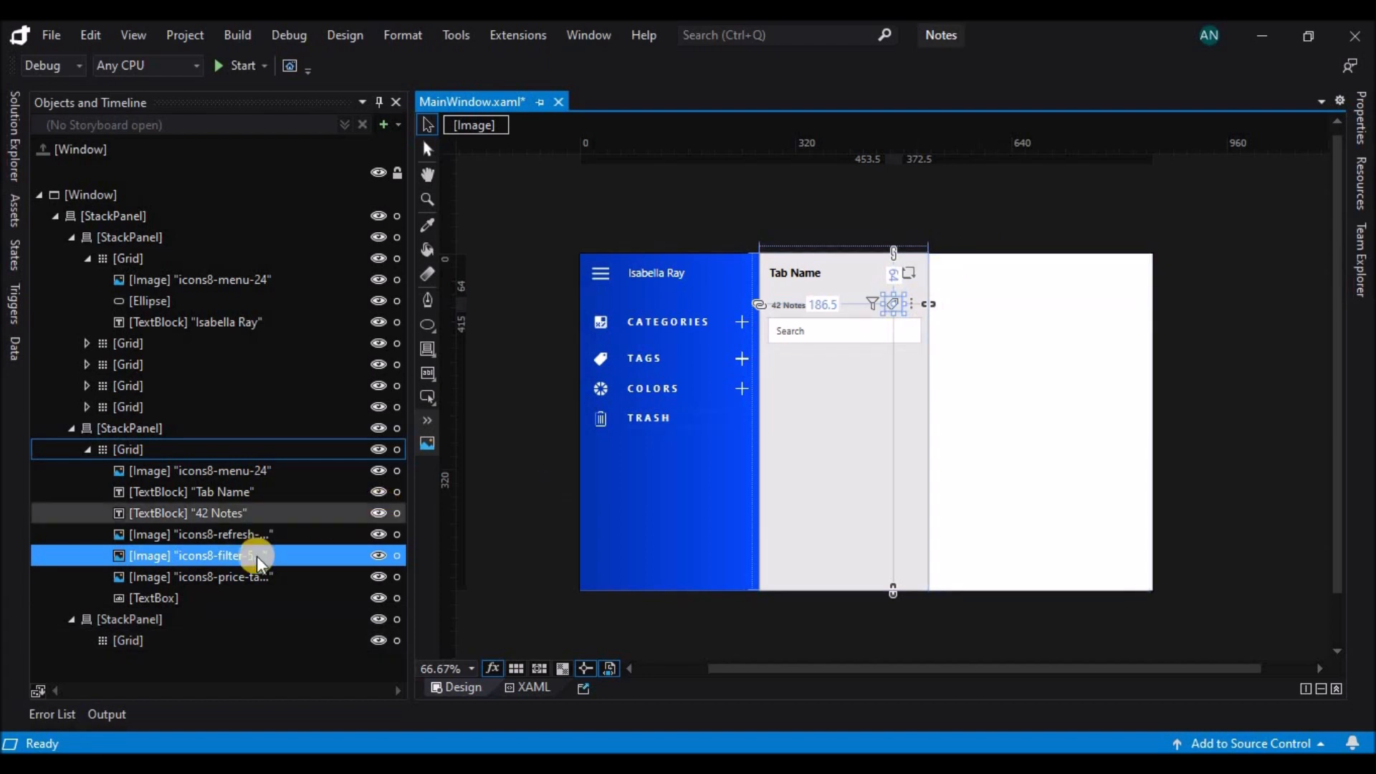
left_click(252, 575, "ctrl")
left_click(1360, 118)
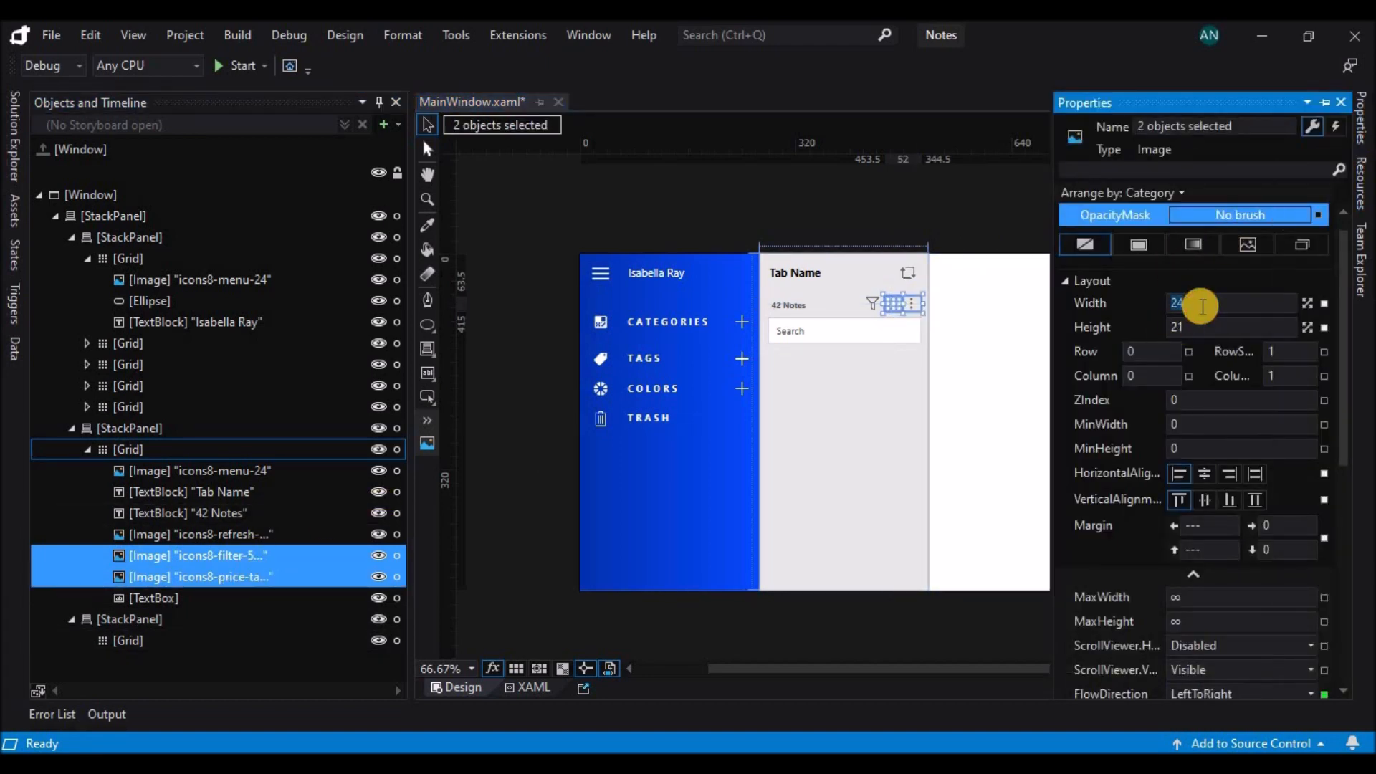
left_click(1206, 333)
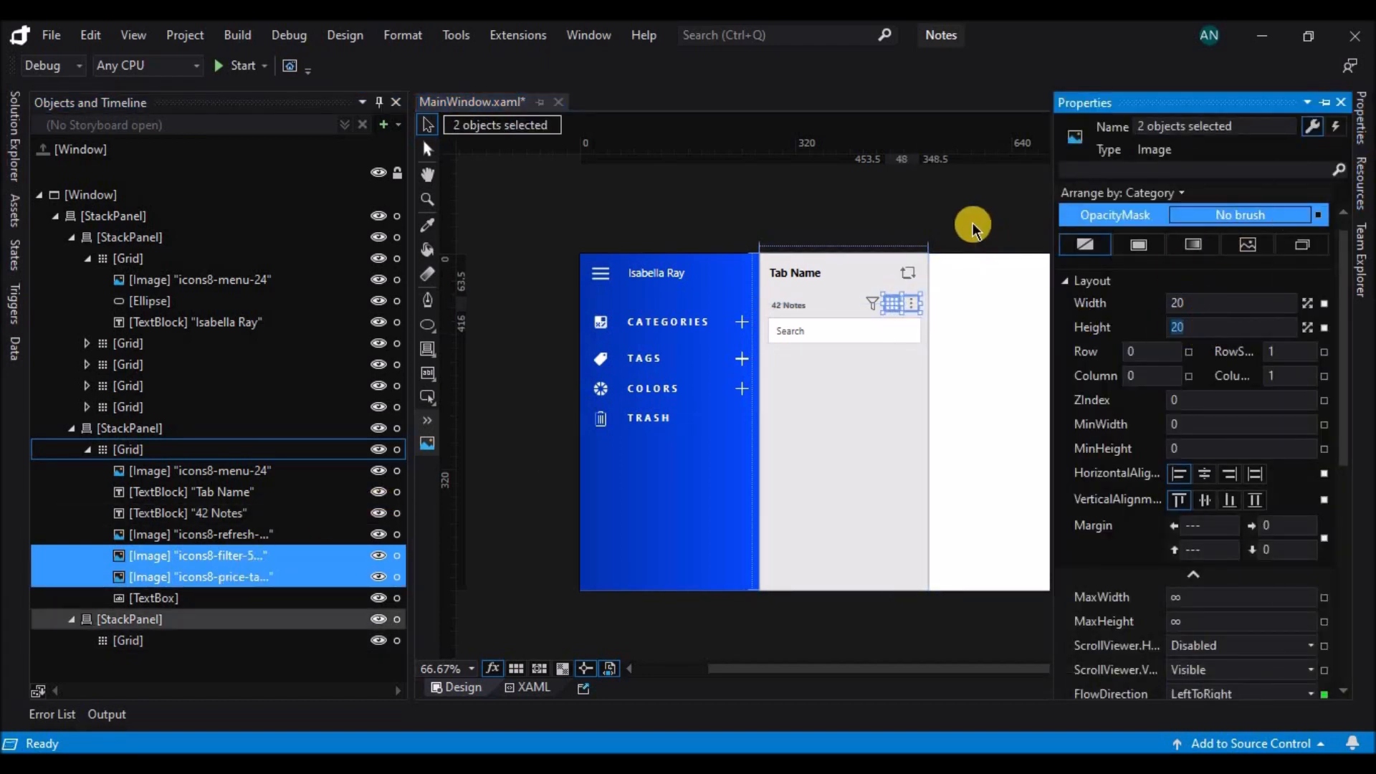
left_click(973, 227)
left_click(905, 298)
left_click(1360, 122)
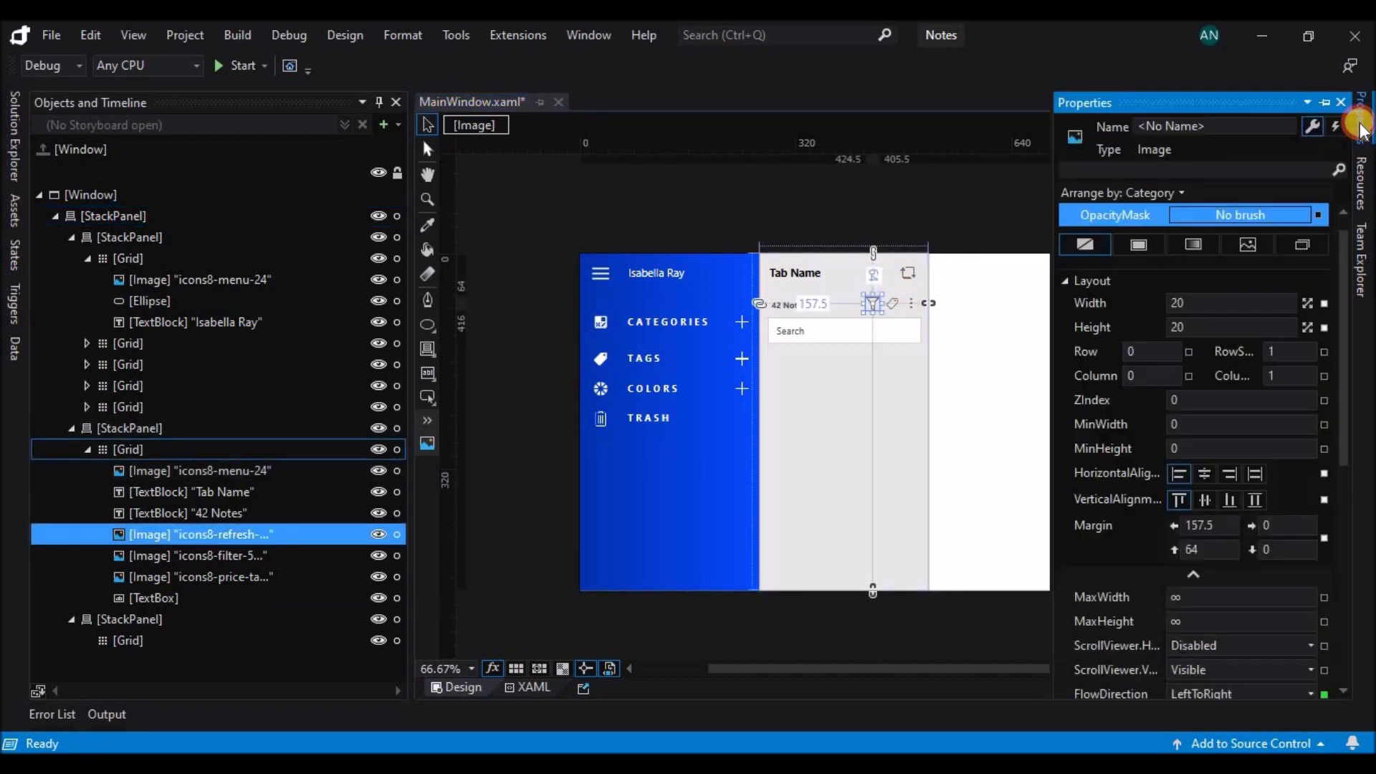
left_click(921, 200)
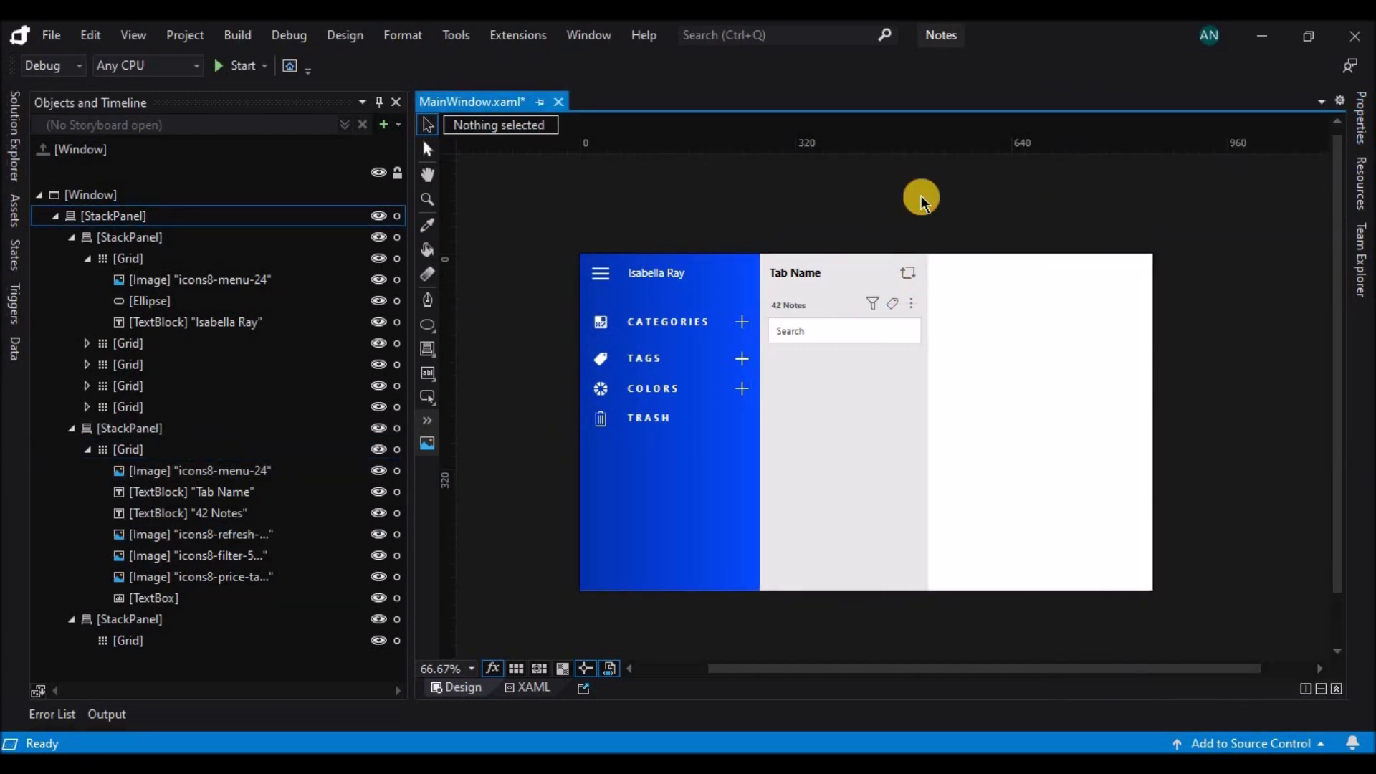
key("ctrl+s")
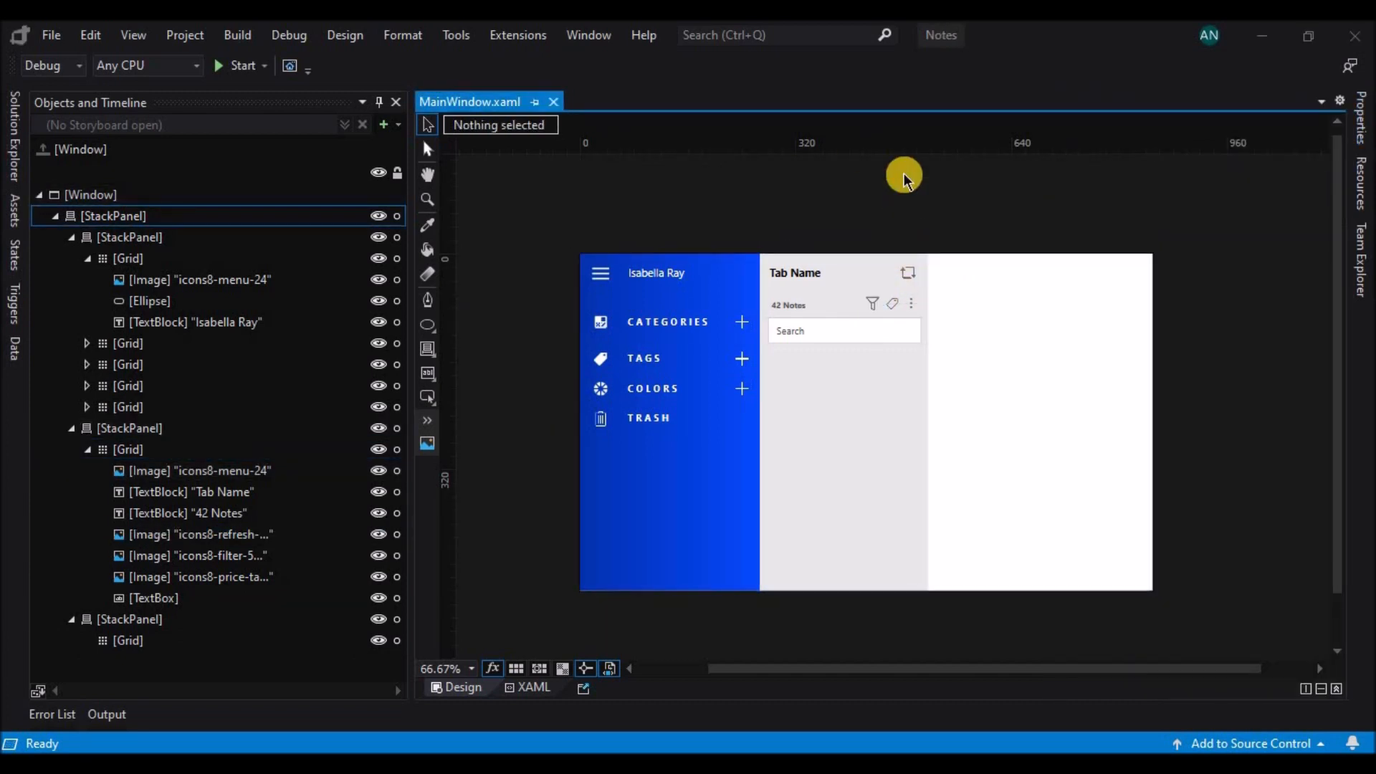
Narrow the search text box to about 194.5, move it down, and draw a rectangle about 215 × 46 in its place.
left_click(881, 335)
left_click_drag(924, 331, 871, 381)
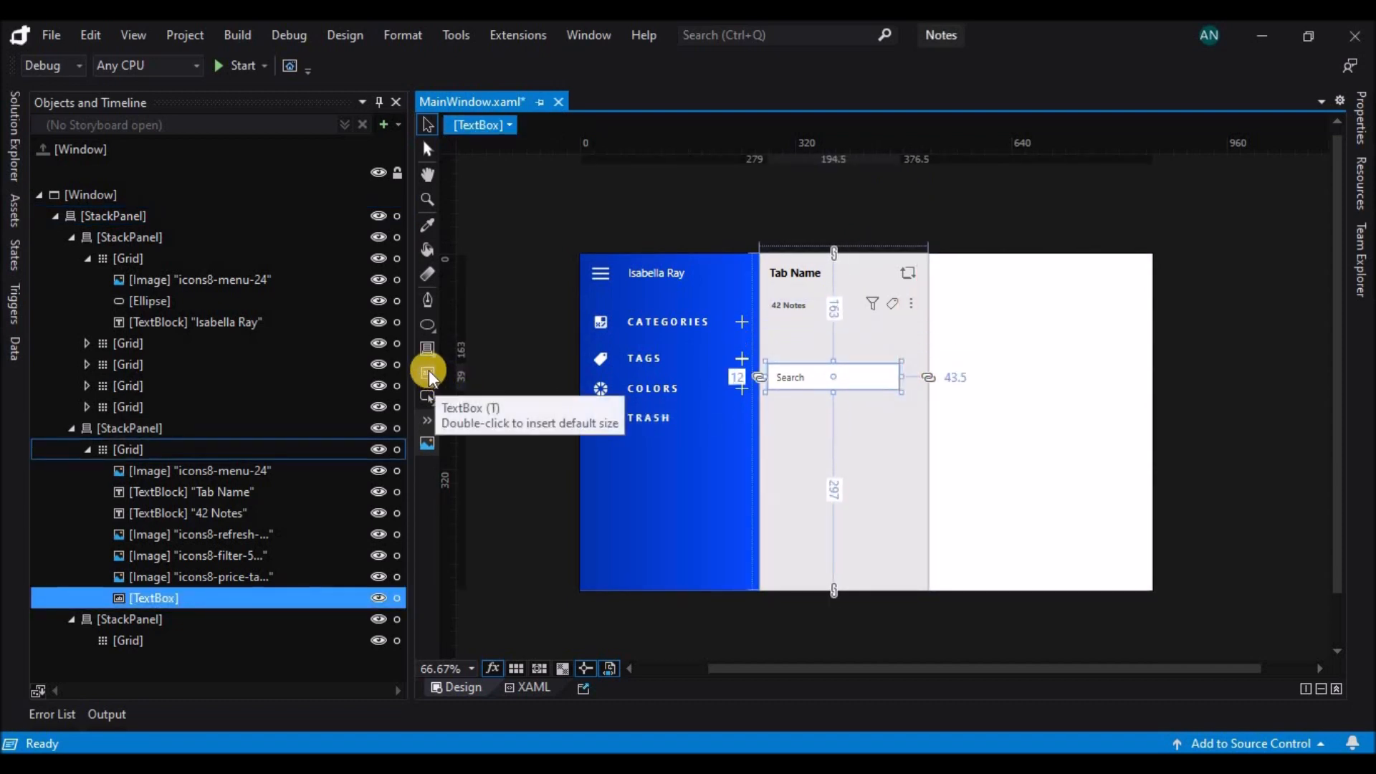
left_click_drag(428, 350, 468, 411)
left_click_drag(428, 326, 498, 324)
left_click_drag(794, 333, 919, 345)
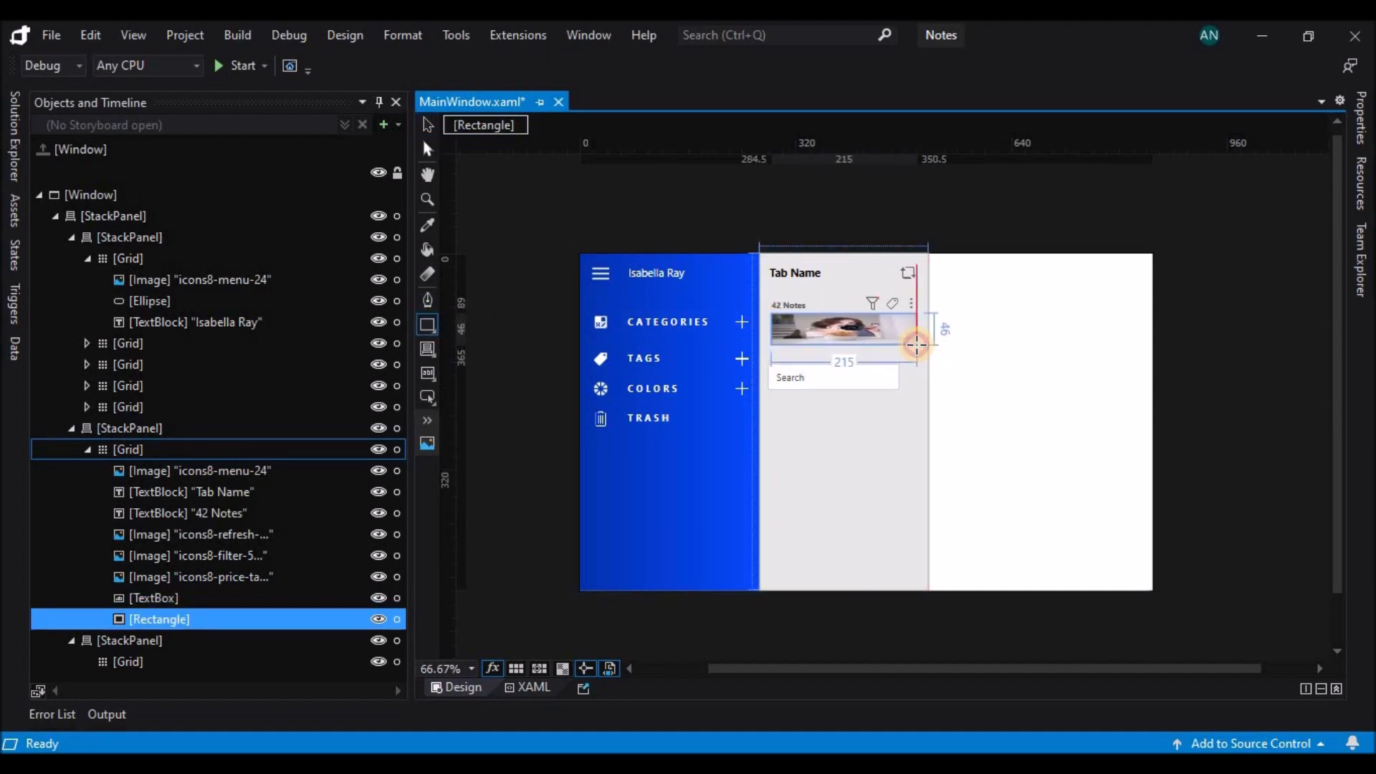
Fill the new rectangle with white and widen it to 230 with a left margin of 10.
left_click(1360, 118)
left_click(1139, 294)
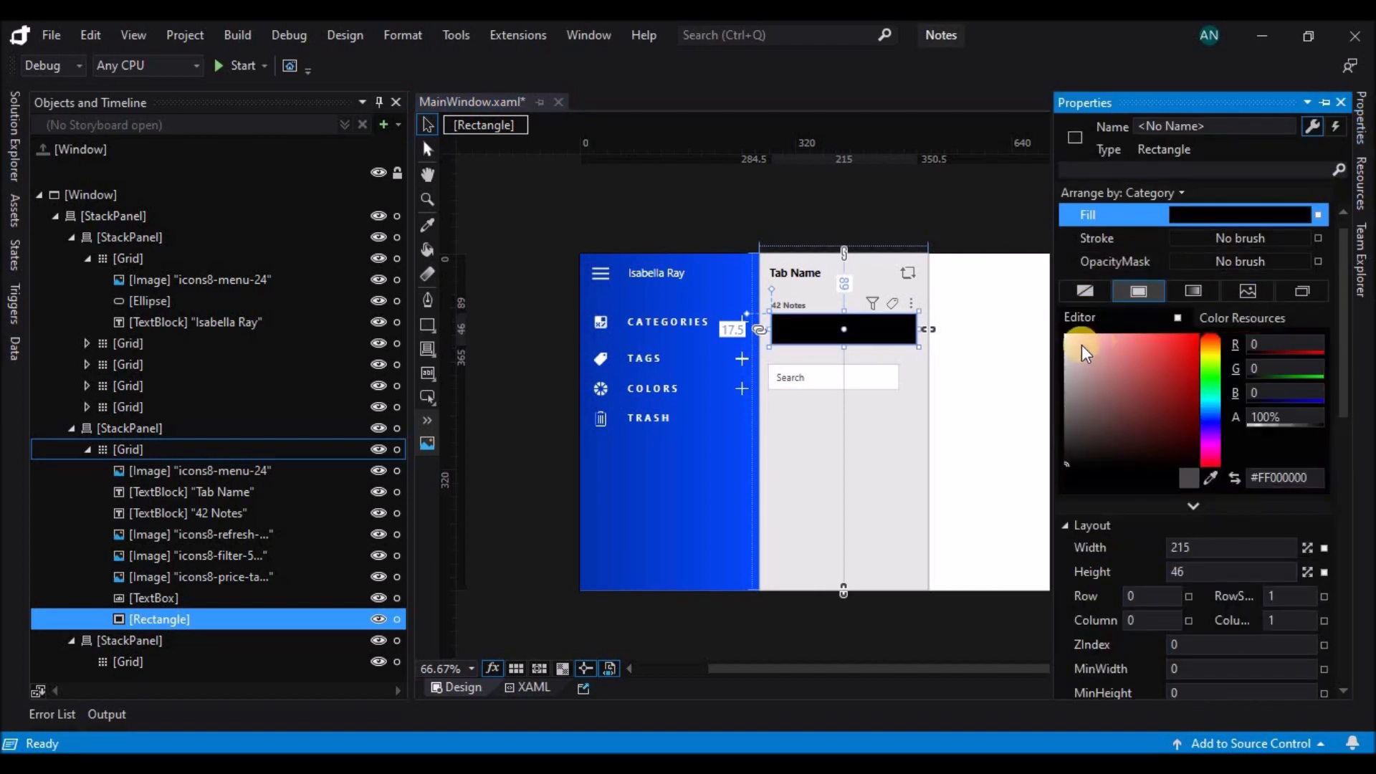
left_click_drag(764, 328, 758, 328)
left_click_drag(919, 329, 924, 328)
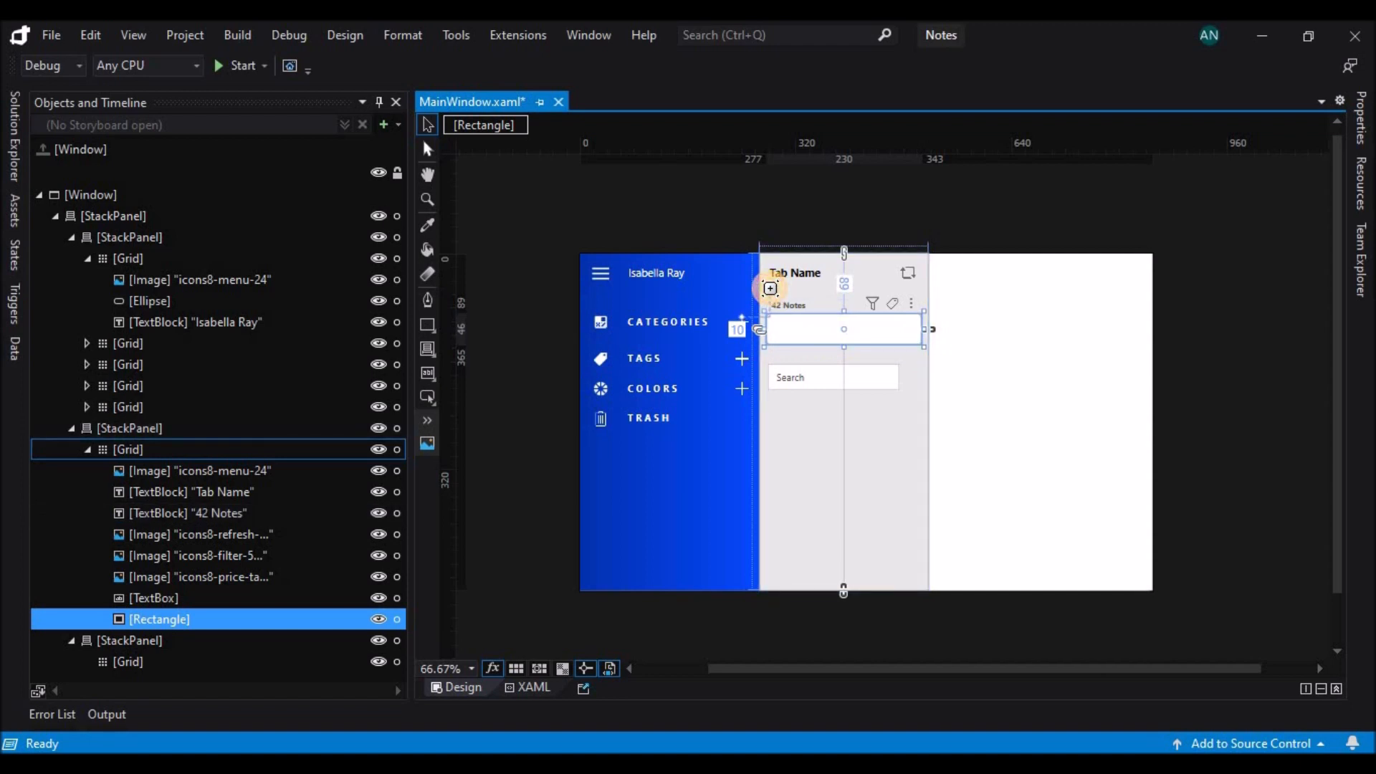
Move the search text box onto the white rectangle at margins 14.5 and 93, and order the rectangle behind it.
left_click(817, 370)
left_click_drag(820, 367, 821, 326)
key("Up")
key("Up")
key("Up")
left_click_drag(221, 618, 220, 589)
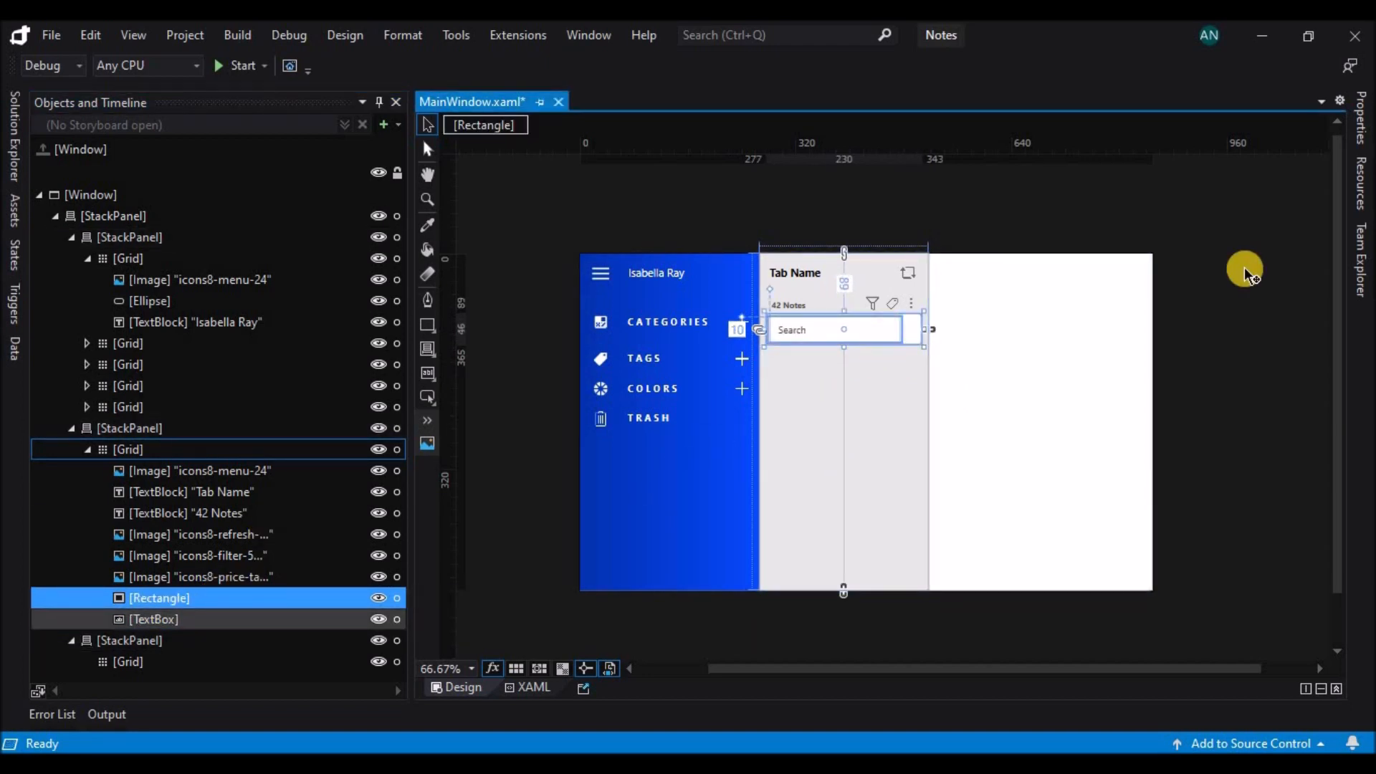
Remove the search text box's background, border and selection brushes and narrow the box slightly.
left_click(871, 329)
left_click(1361, 123)
left_click(1084, 359)
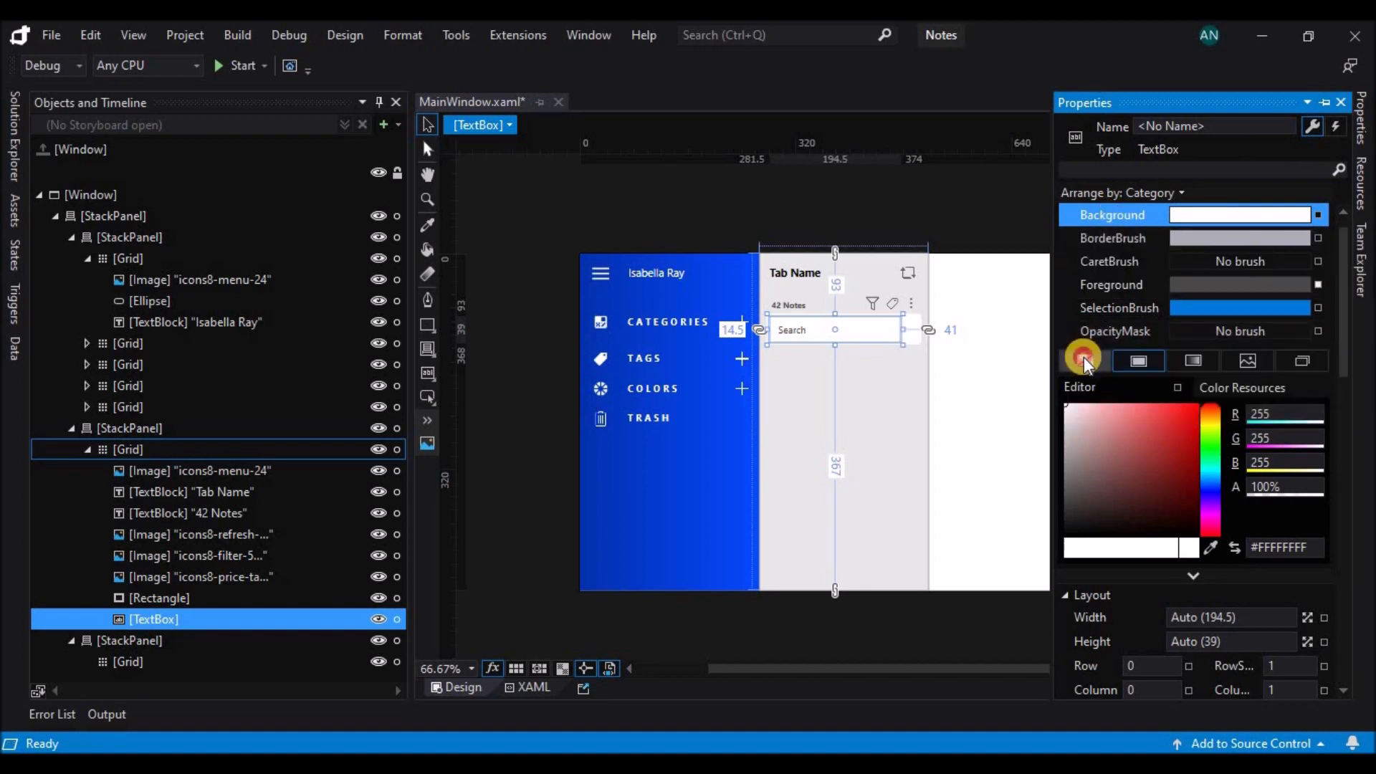
left_click(1103, 238)
left_click(1086, 358)
left_click(1111, 314)
left_click(1089, 360)
left_click_drag(903, 330, 887, 330)
Copy the refresh icon to the right end of the search box and change its image source to icons8-search-30.png.
left_click(910, 276)
left_click_drag(910, 276, 909, 327)
left_click(1360, 118)
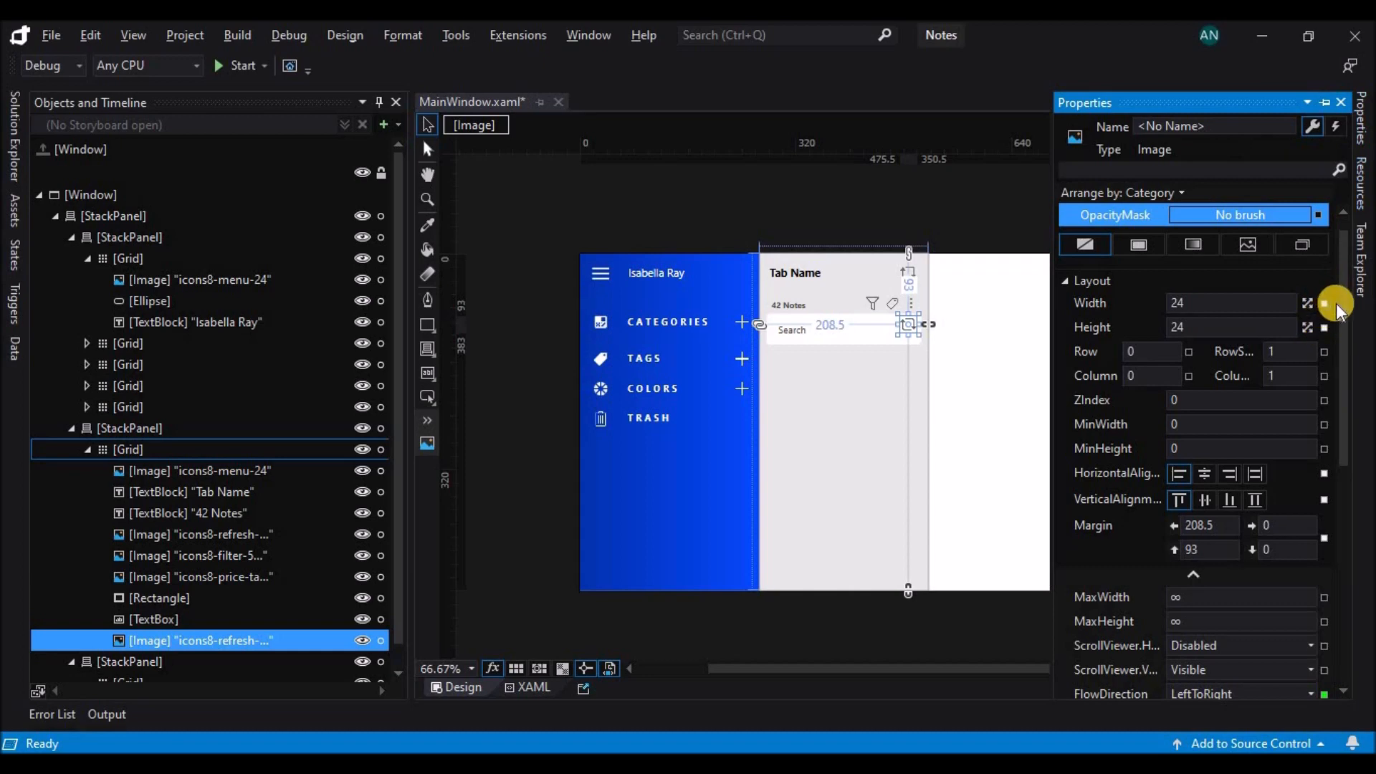
scroll(1338, 309, "down", 5)
left_click(1304, 573)
scroll(691, 324, "down", 10)
left_click(679, 423)
left_click(709, 506)
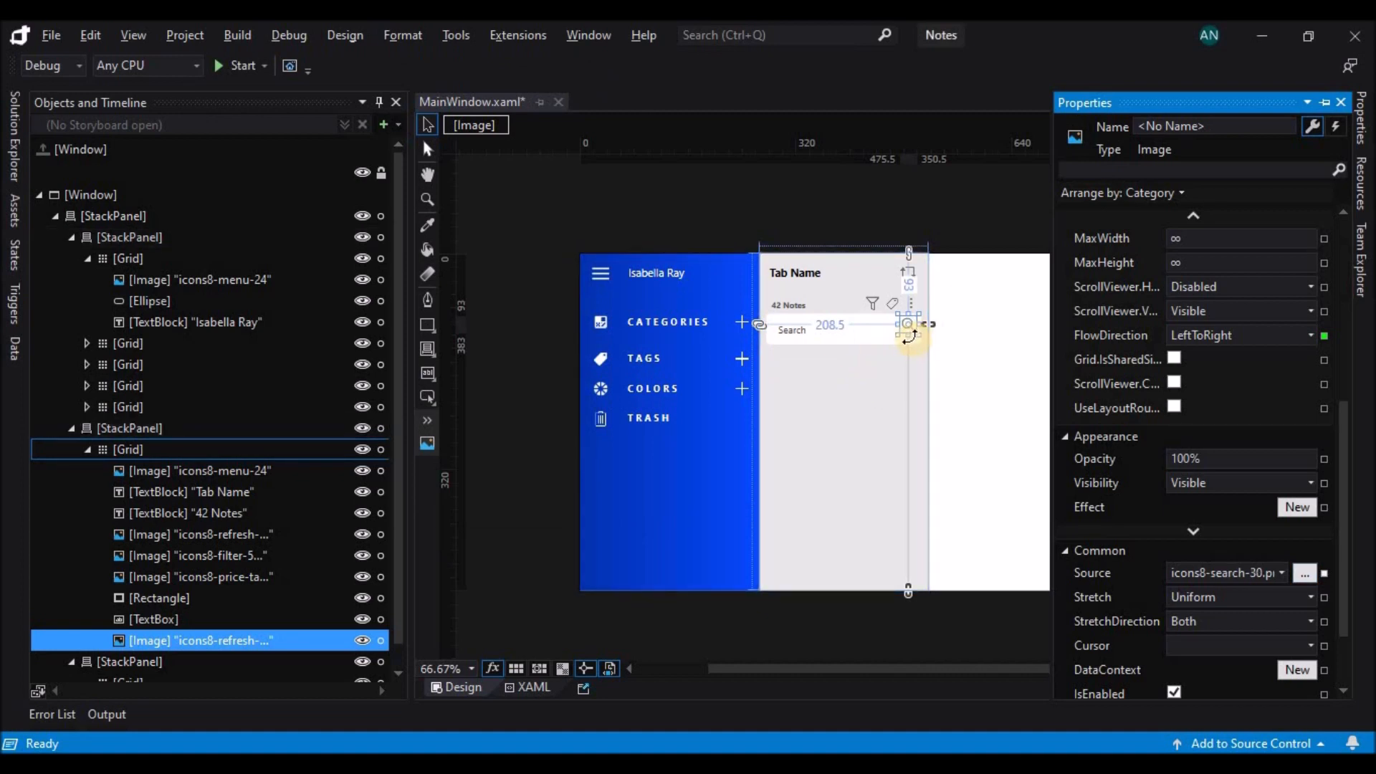
left_click(909, 335)
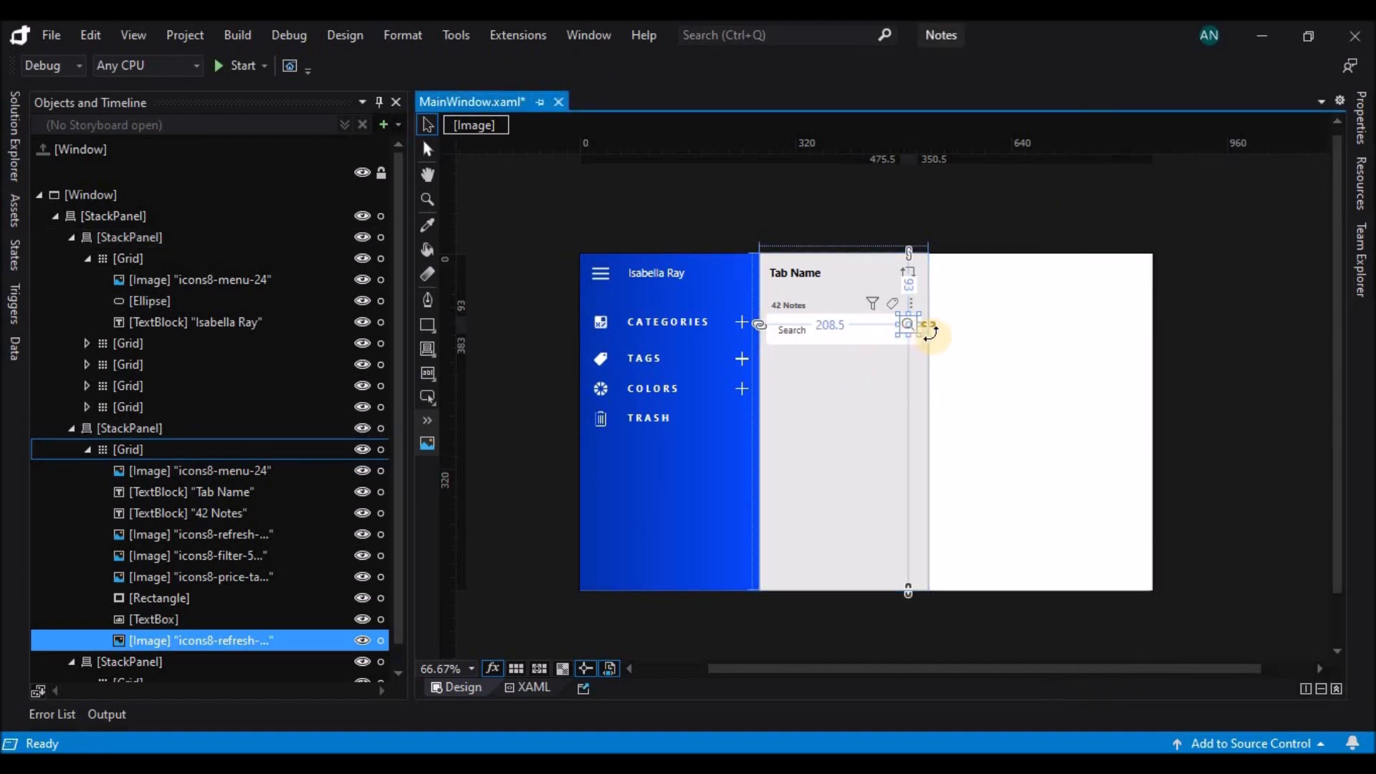
left_click(966, 342)
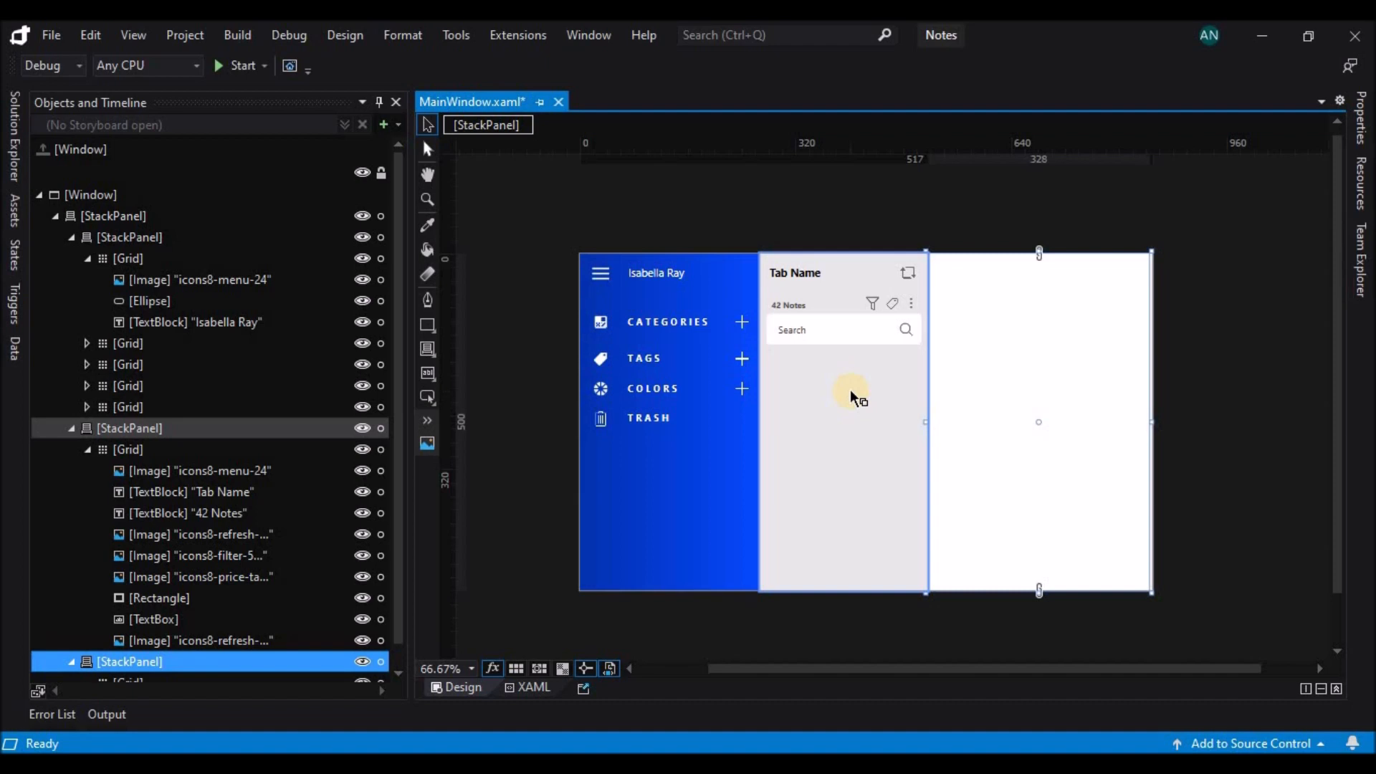
Draw a nested grid about 230 × 92.5 below the search box in the middle panel's grid.
left_click(93, 449)
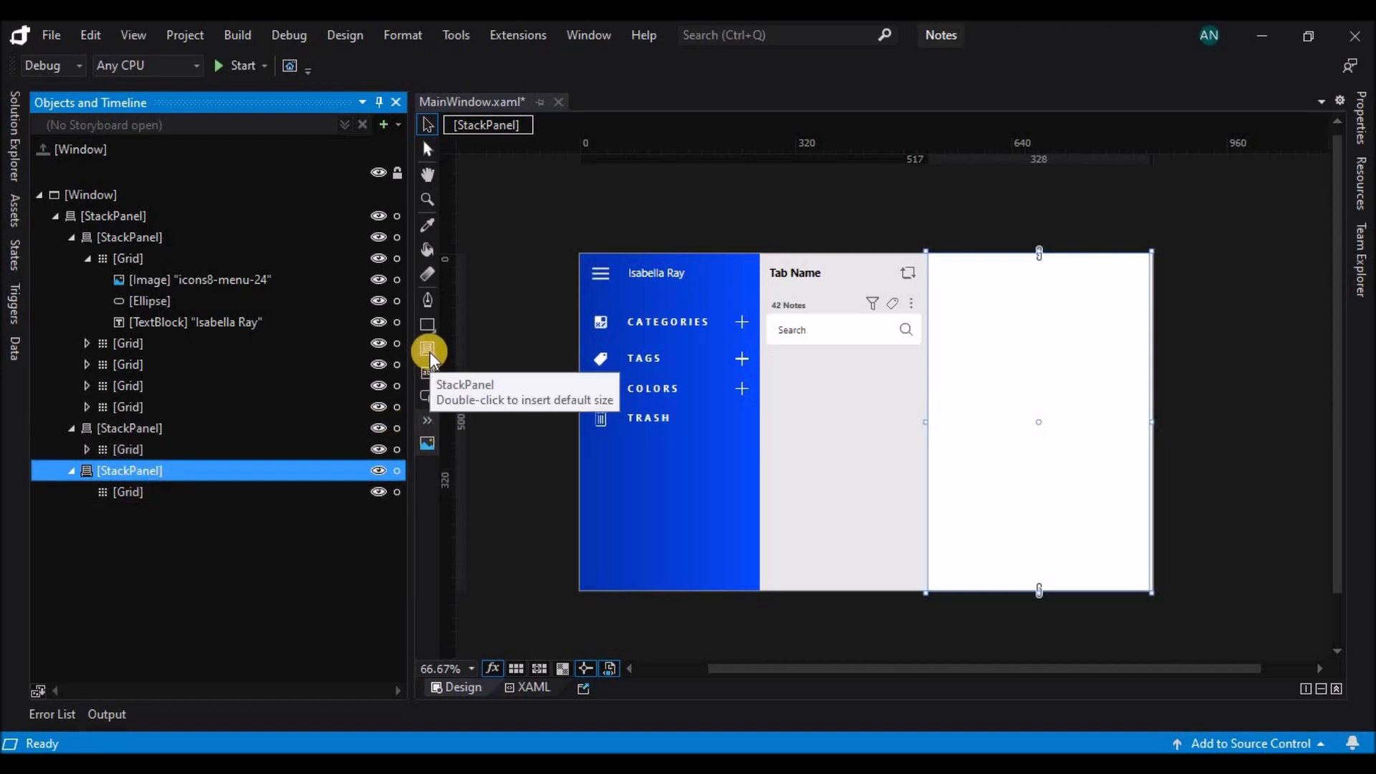
left_click(208, 493)
left_click(205, 449)
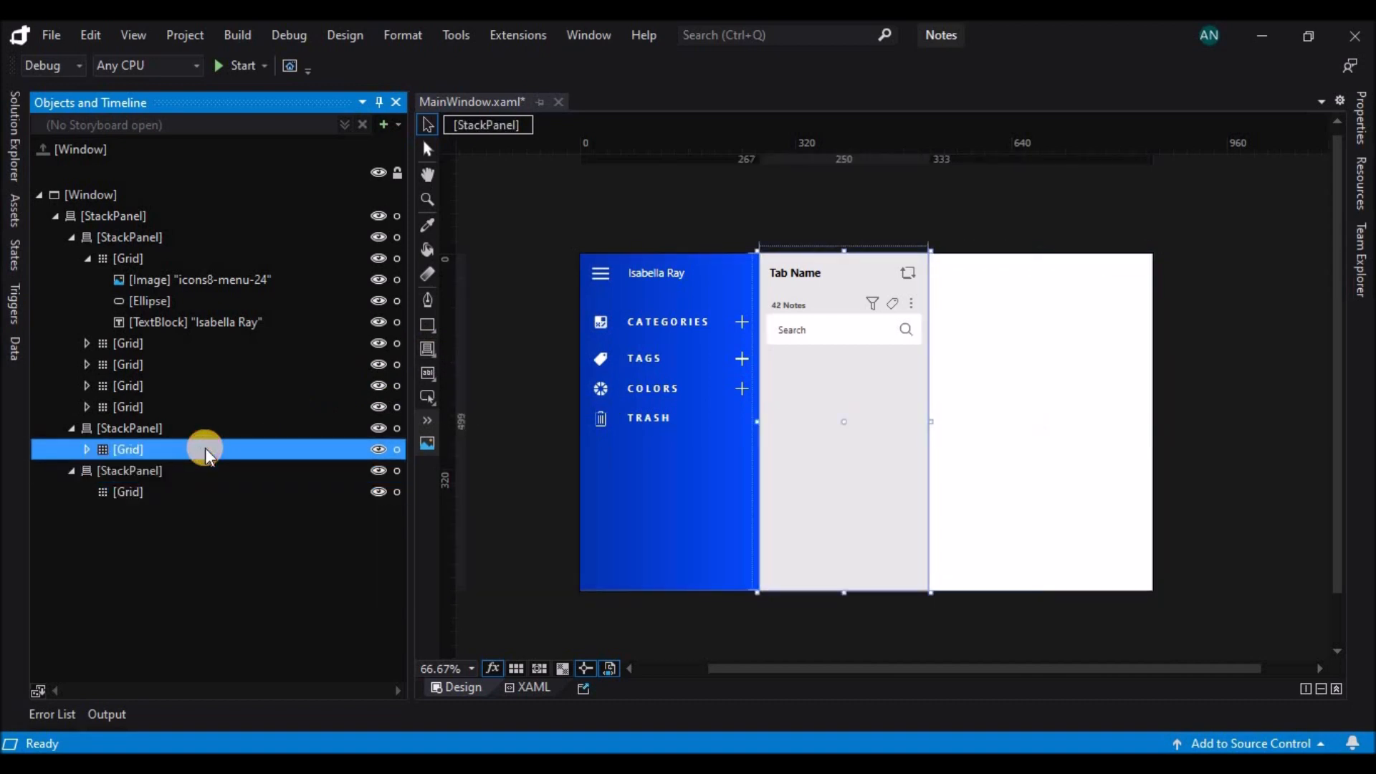
left_click(428, 349)
left_click(487, 353)
mouse_move(768, 356)
left_mouse_down()
mouse_move(867, 394)
mouse_move(910, 430)
mouse_move(922, 422)
left_mouse_up()
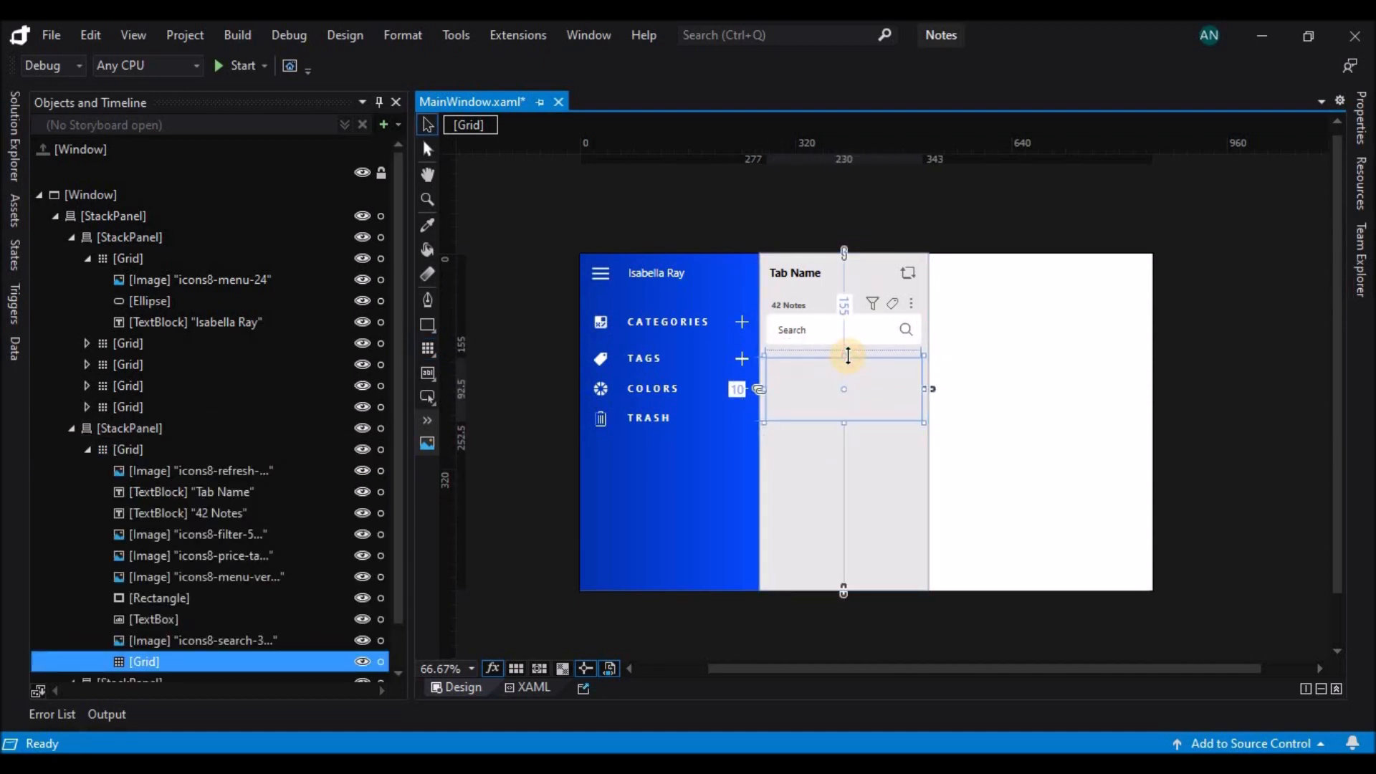
Give the new grid below the search box a solid white background.
left_click(1360, 115)
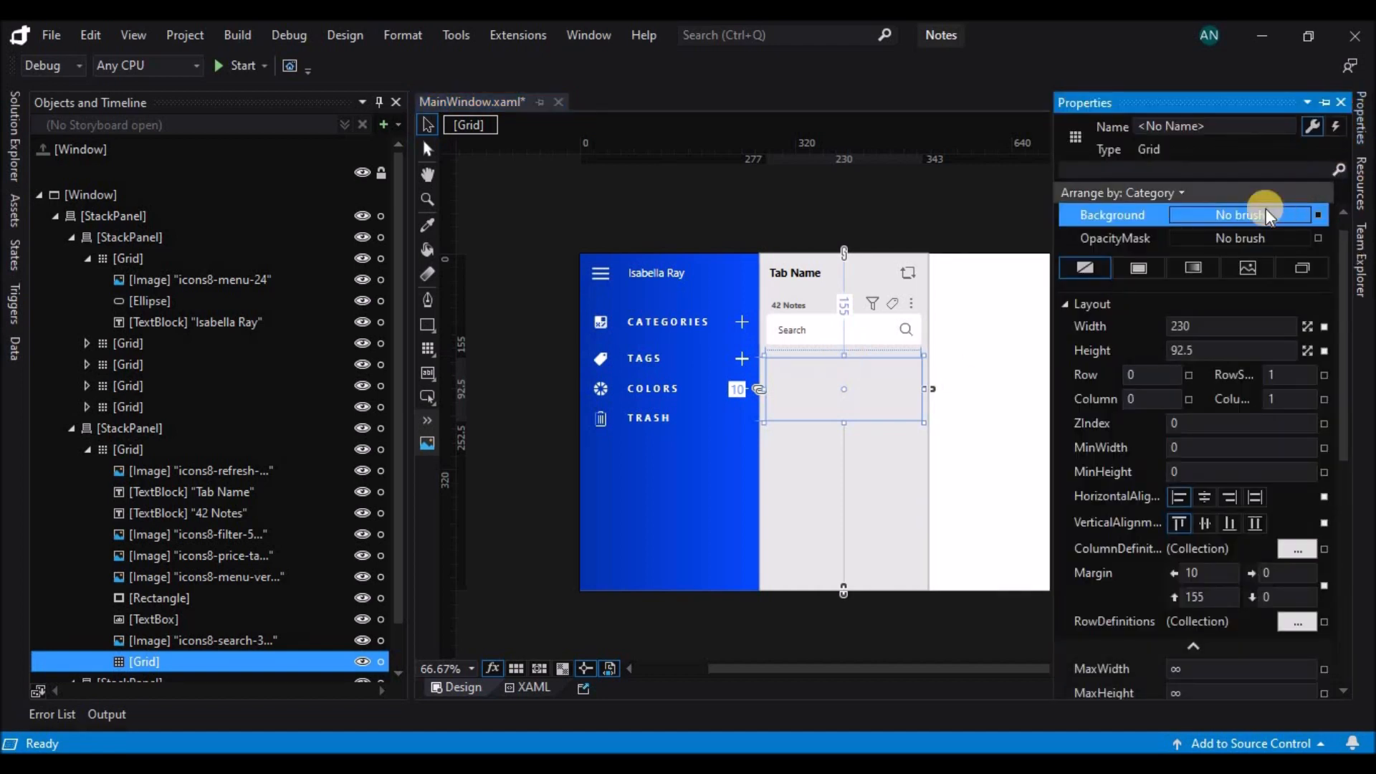
left_click(1135, 270)
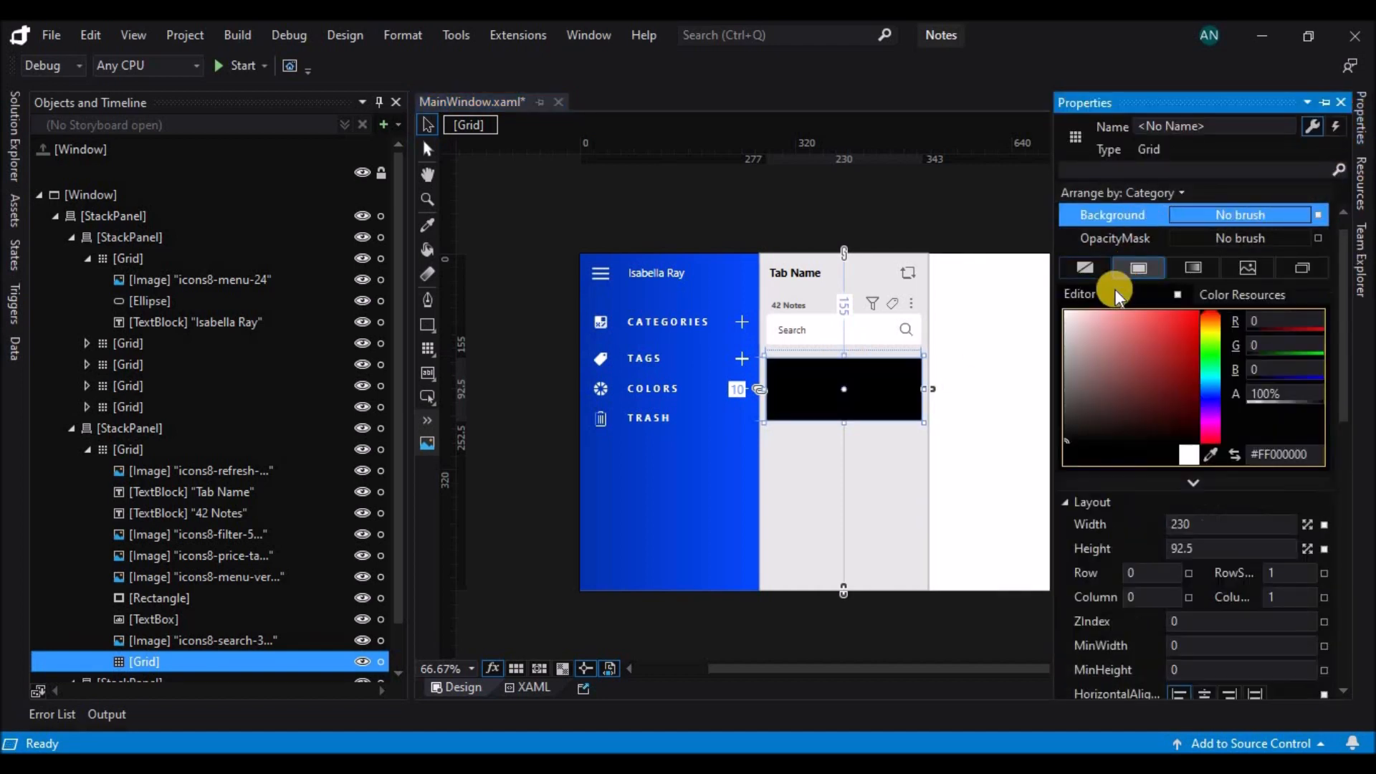
left_click(1067, 313)
Draw a small circle in the white grid's upper-left corner with margins of about 5.5 and fill it red.
left_click(816, 400)
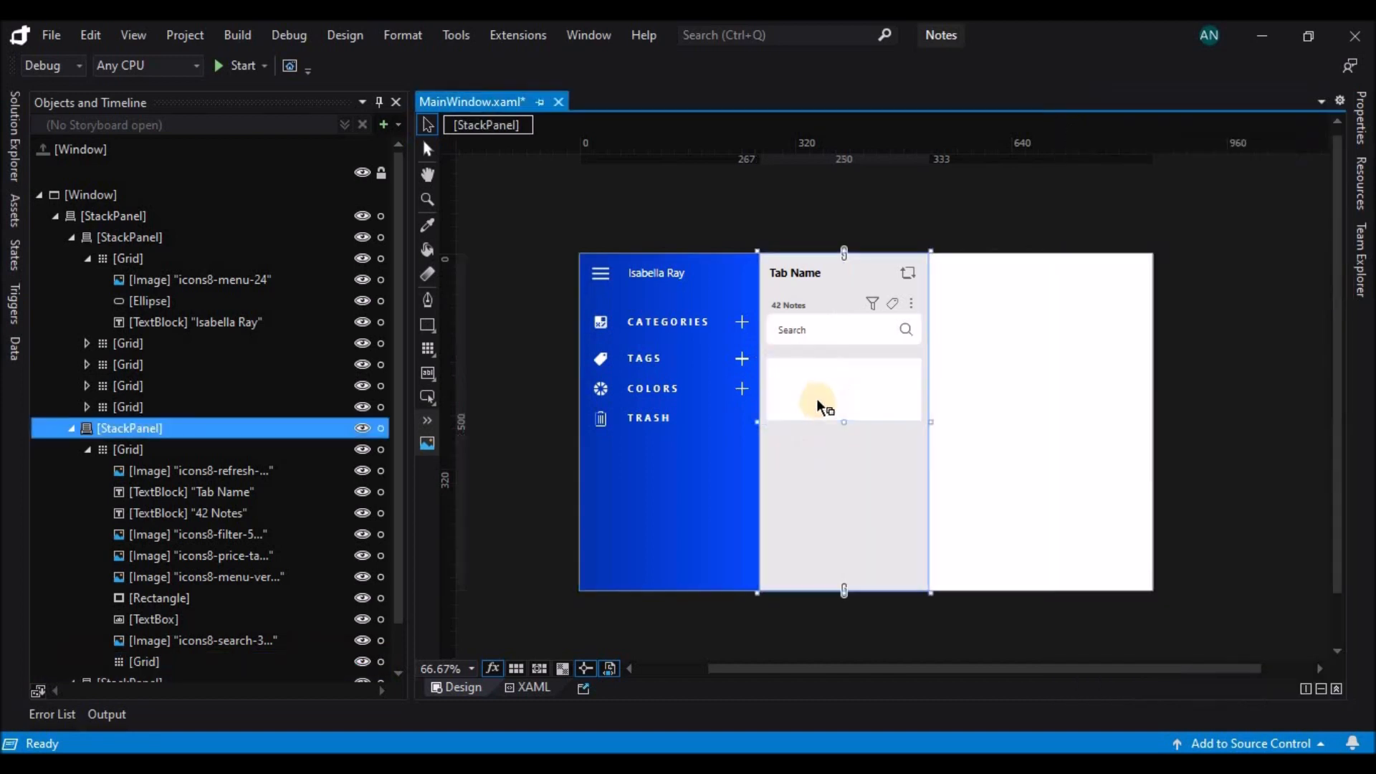
left_click(817, 400)
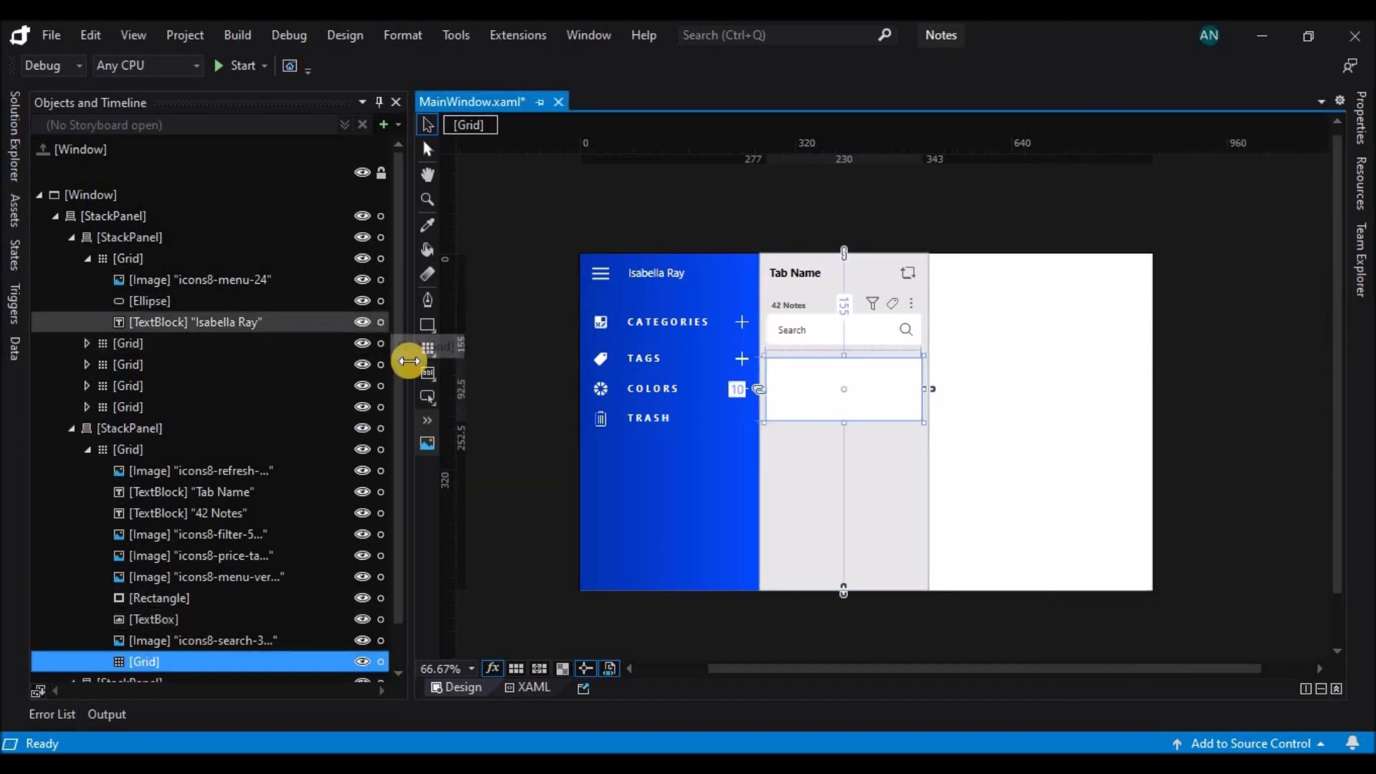
left_click(429, 328)
left_click(494, 349)
left_click_drag(775, 366, 779, 371)
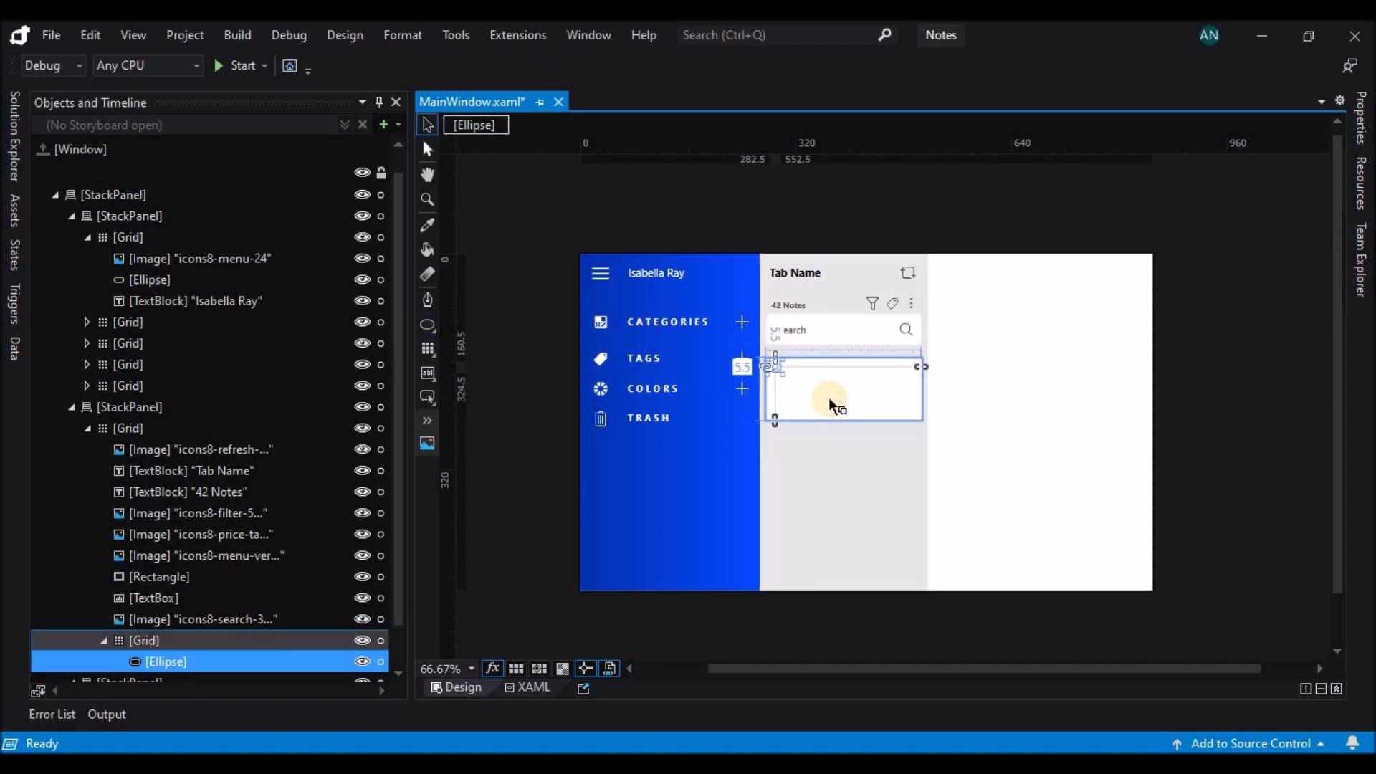
scroll(814, 384, "up", 1)
left_click(845, 552)
left_click(747, 350)
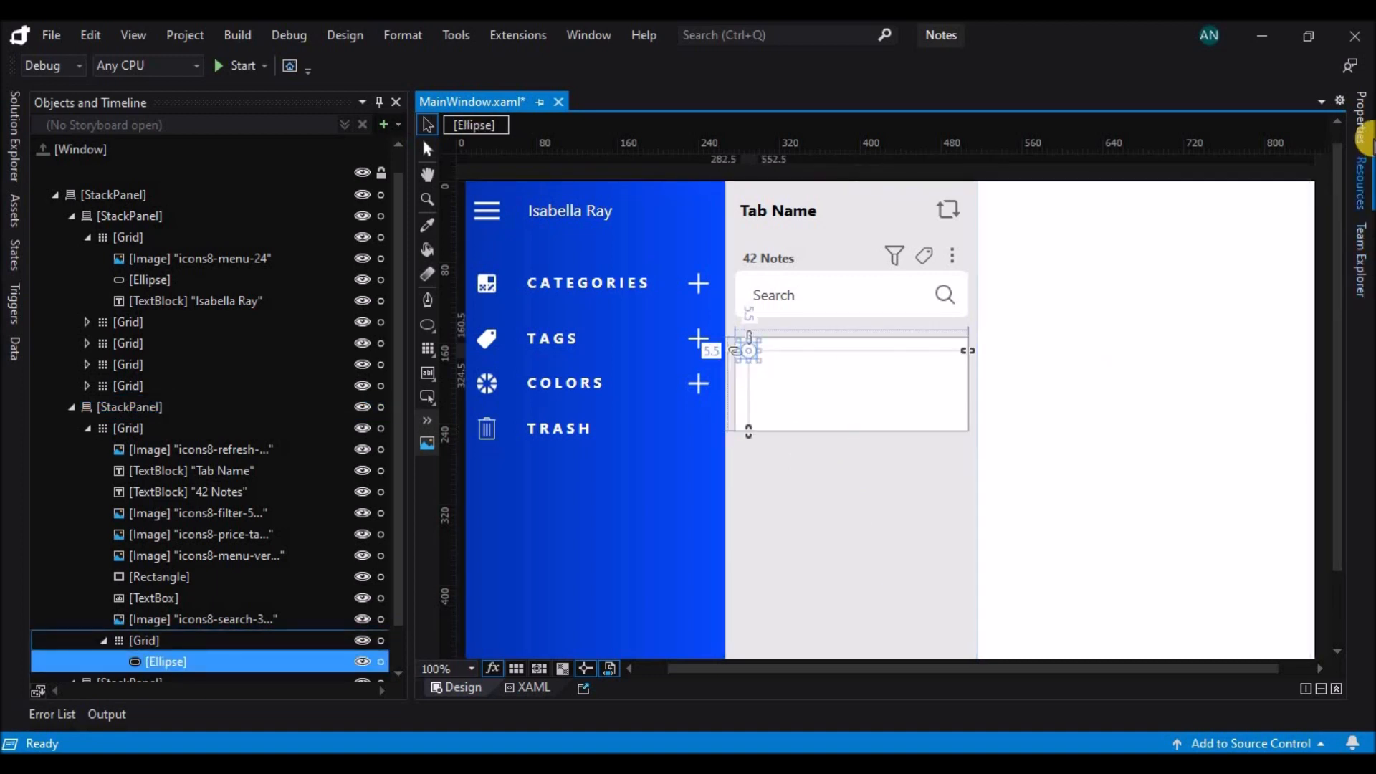
left_click(1361, 118)
left_click_drag(1154, 337, 1214, 320)
Add a text block about 92.5 wide reading "General" beside the red circle in the white grid.
left_click(847, 372)
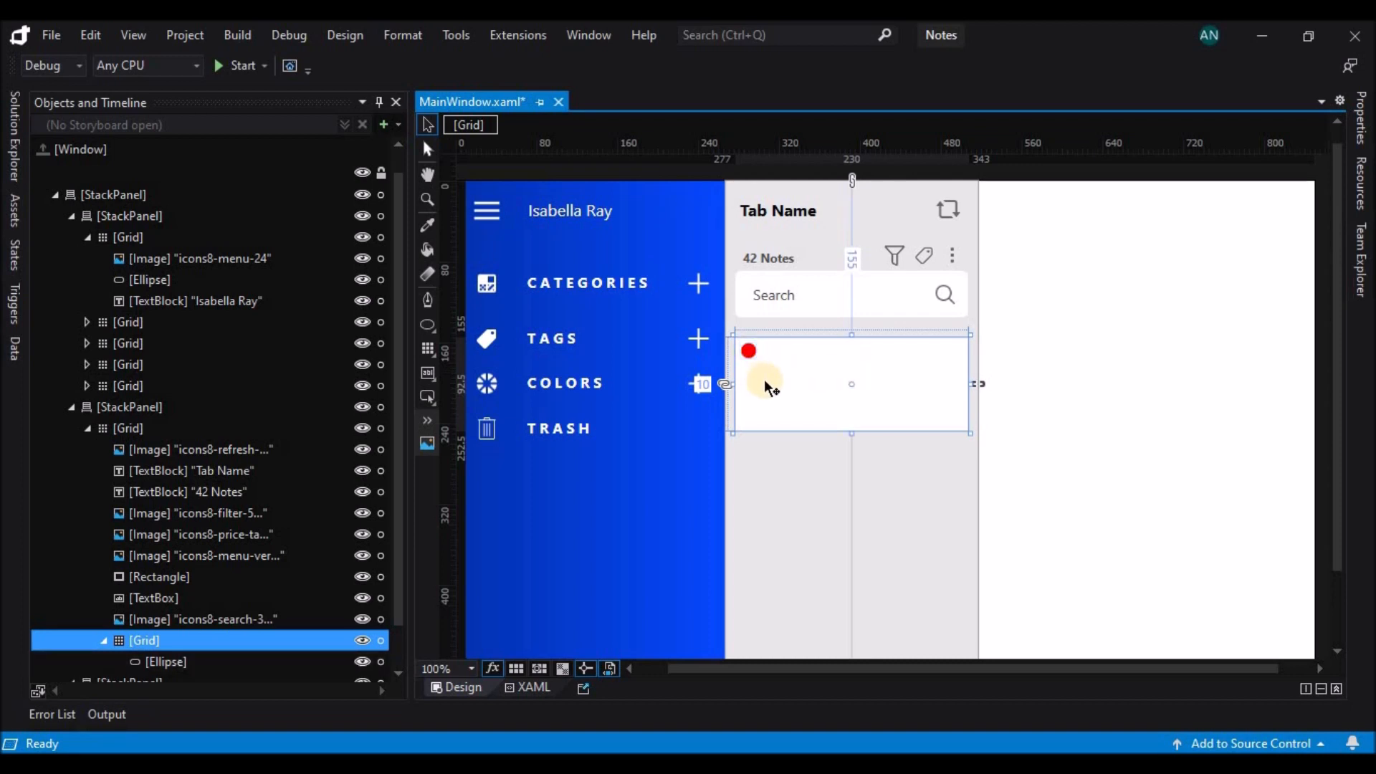
right_click(423, 372)
left_click(488, 372)
mouse_move(760, 348)
left_mouse_down()
mouse_move(848, 353)
mouse_move(855, 369)
left_mouse_up()
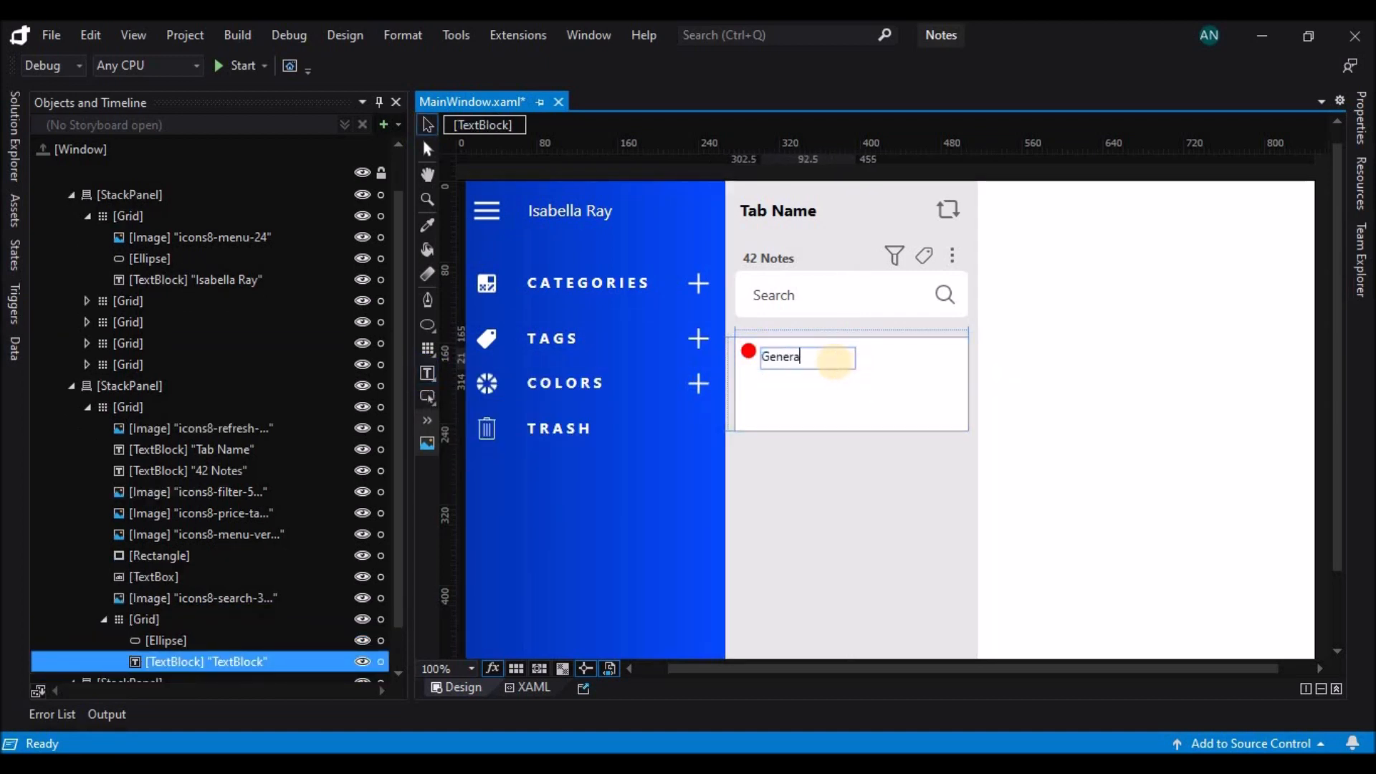
left_click(810, 369)
Reduce the "General" text block's height to 19 and raise it to a top margin of 5.
left_click(809, 364)
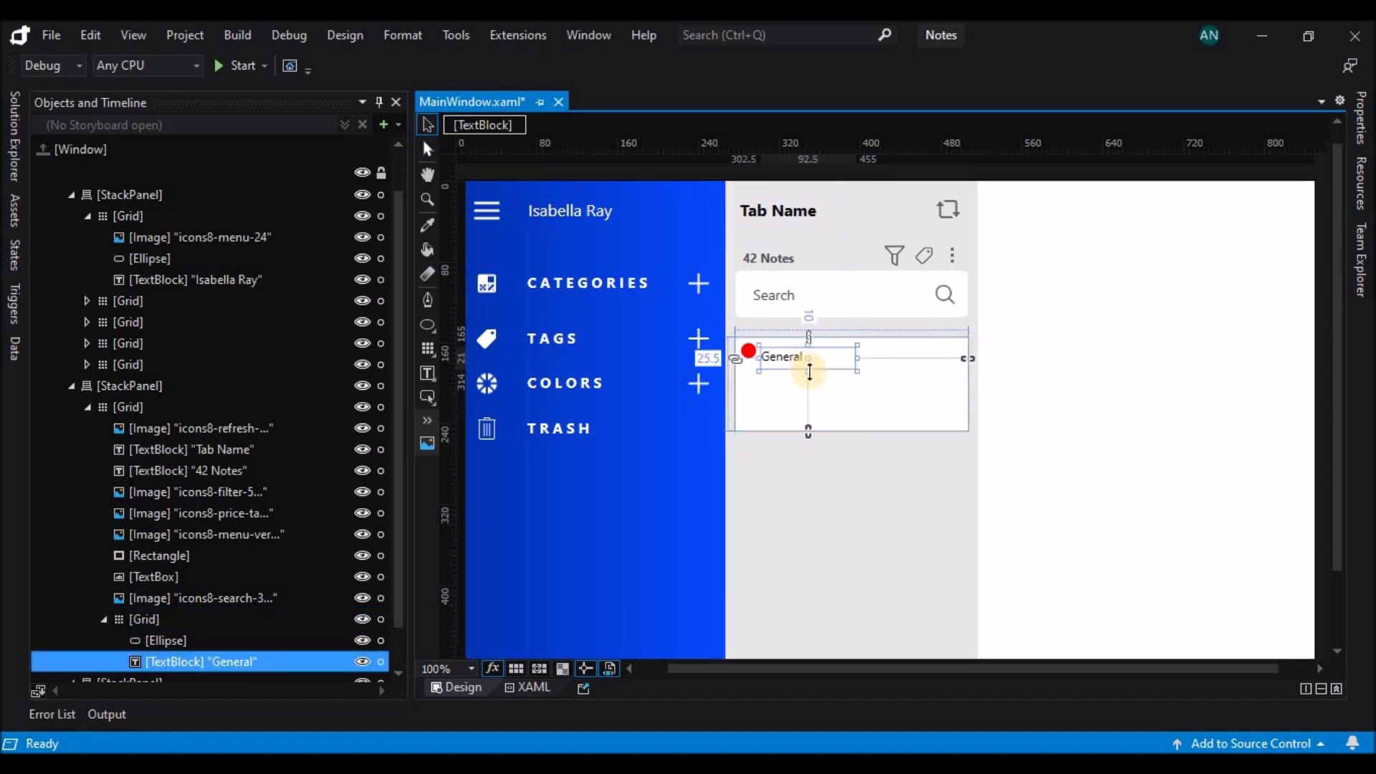
left_click_drag(809, 364, 809, 370)
key("Up")
key("Up")
key("Up")
key("Up")
key("Up")
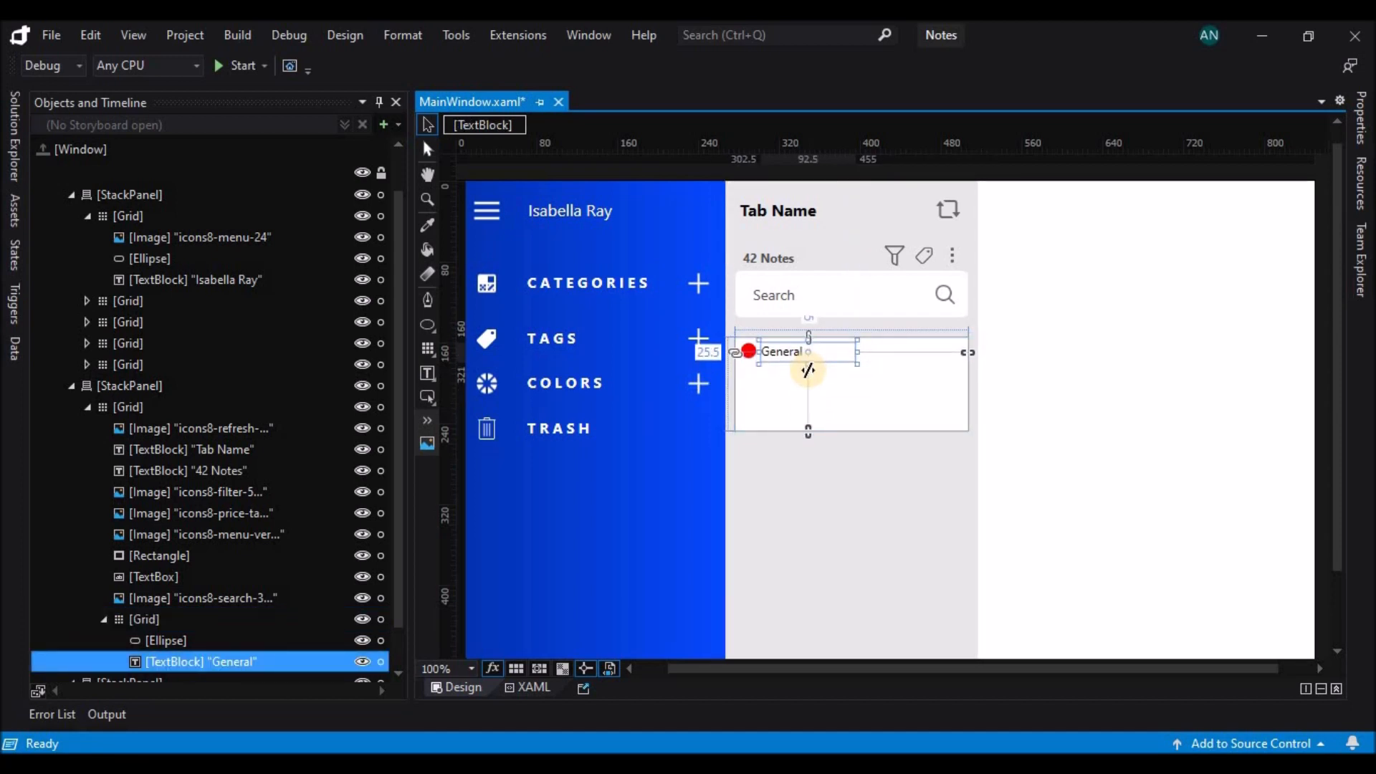
Copy the "General" text block to a left margin of 127.5 as a right-aligned date reading "01/01/1000".
left_click_drag(856, 359, 921, 357)
left_click(1366, 140)
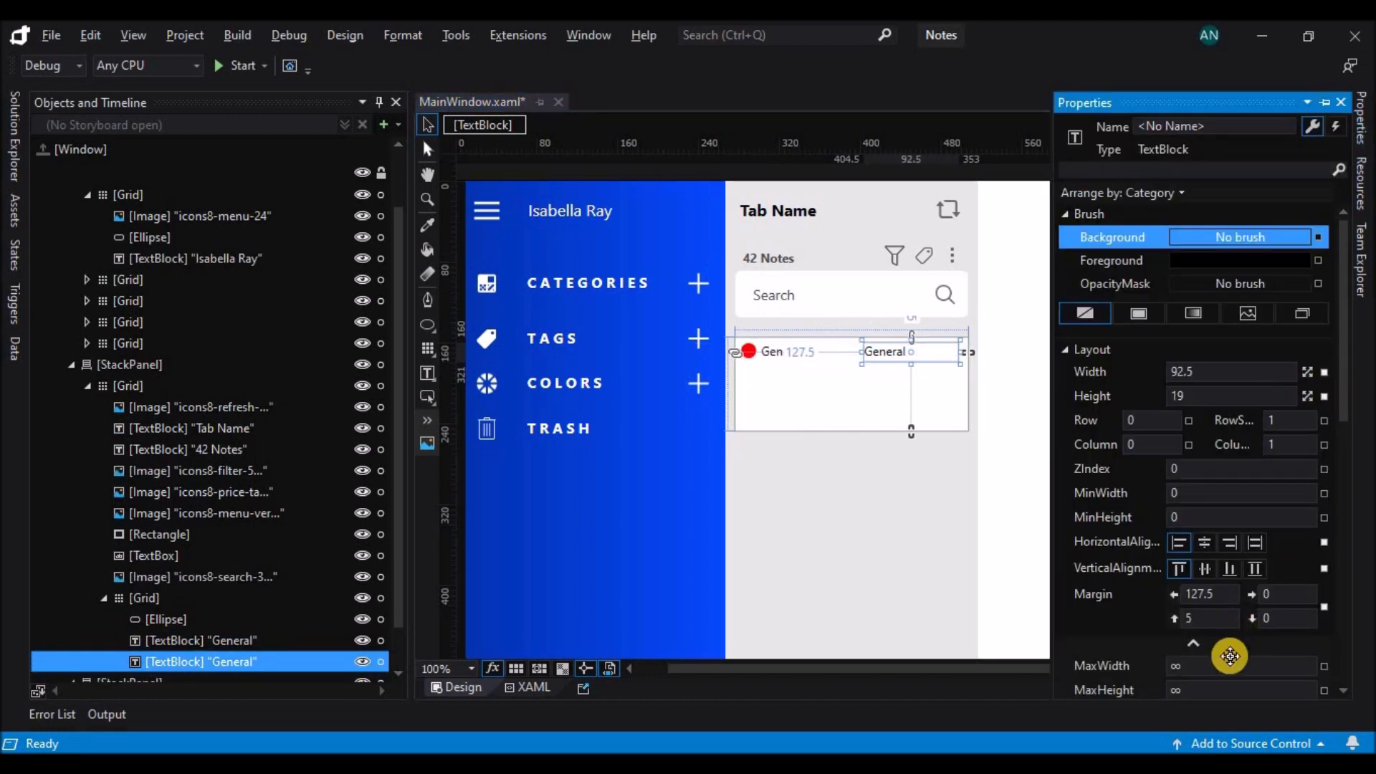
scroll(1212, 623, "down", 1)
left_click(1196, 597)
scroll(1197, 502, "down", 2)
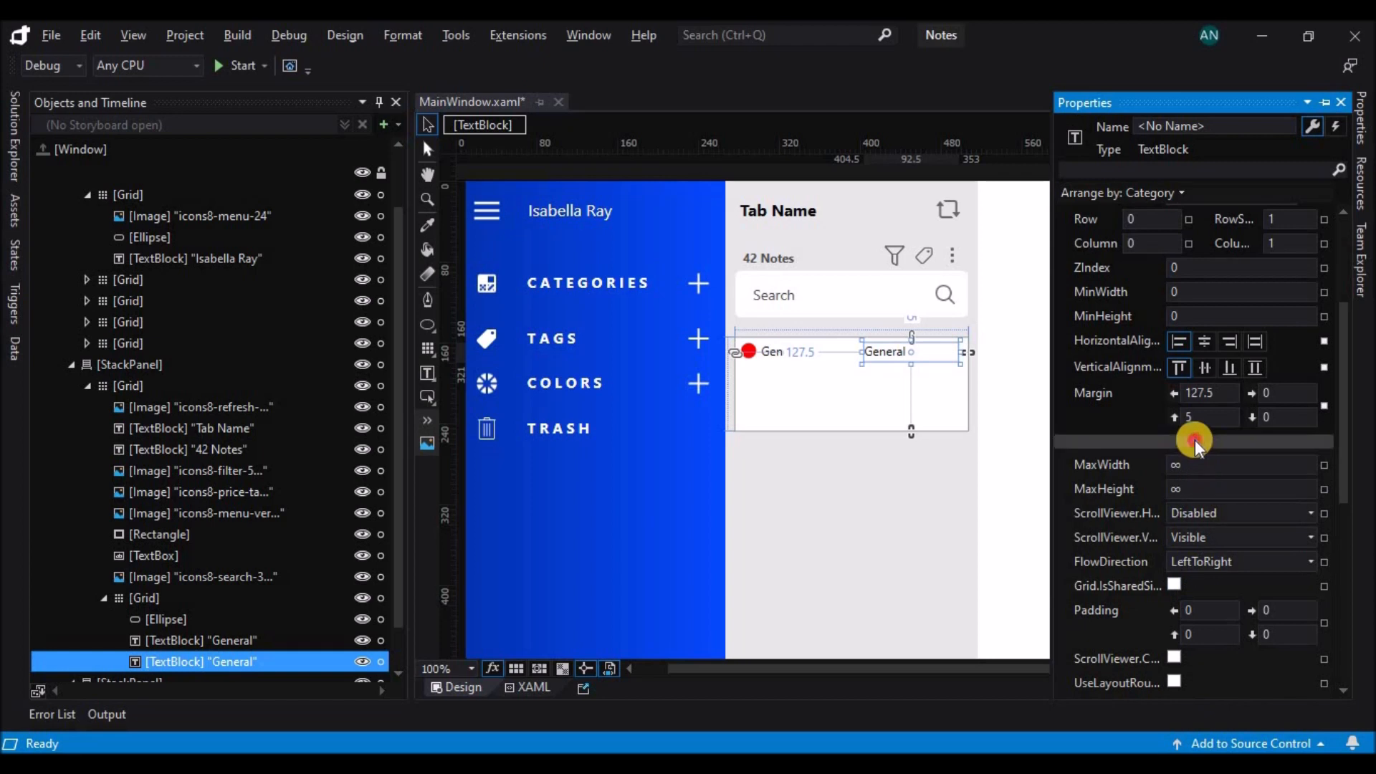
left_click(1195, 439)
left_click(1210, 488)
left_click(1159, 481)
left_click(1250, 530)
left_click(1248, 589)
double_click(944, 357)
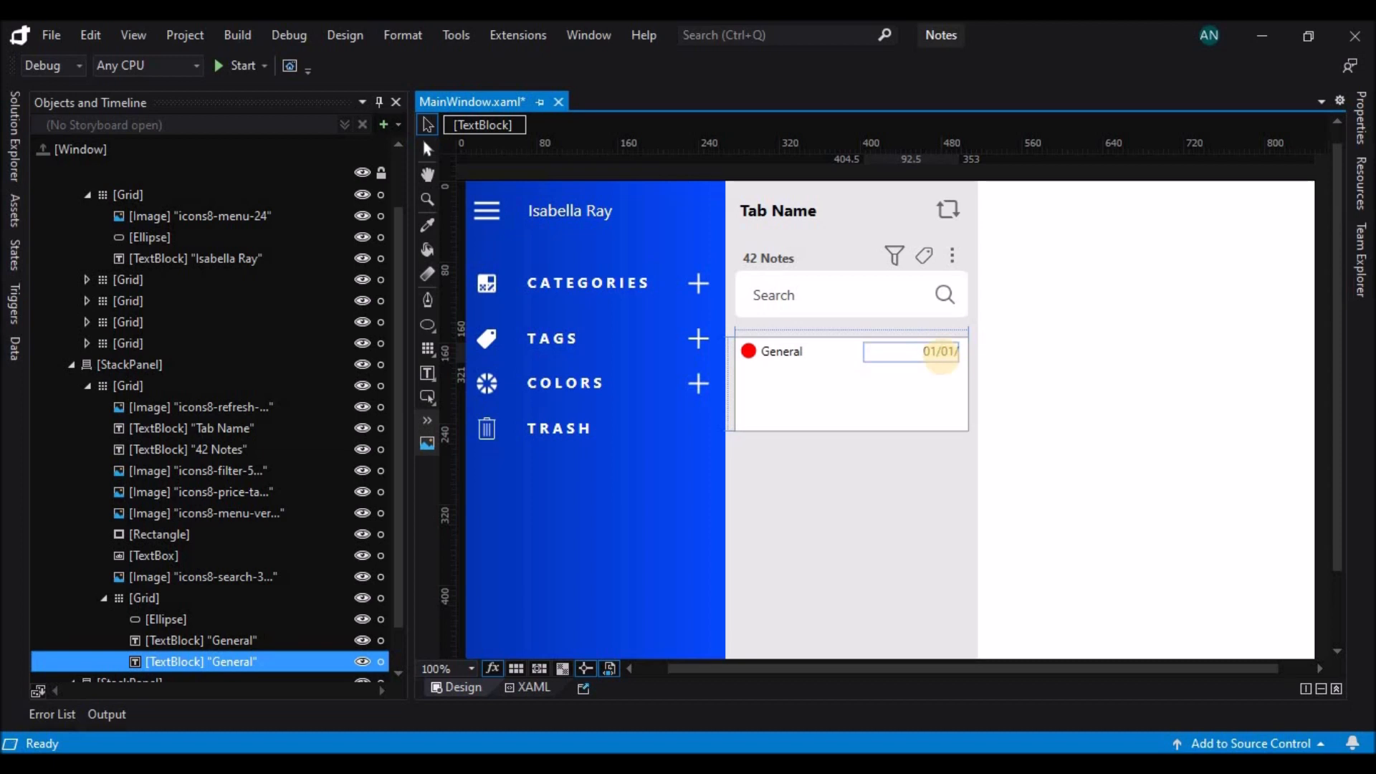
left_click(854, 368)
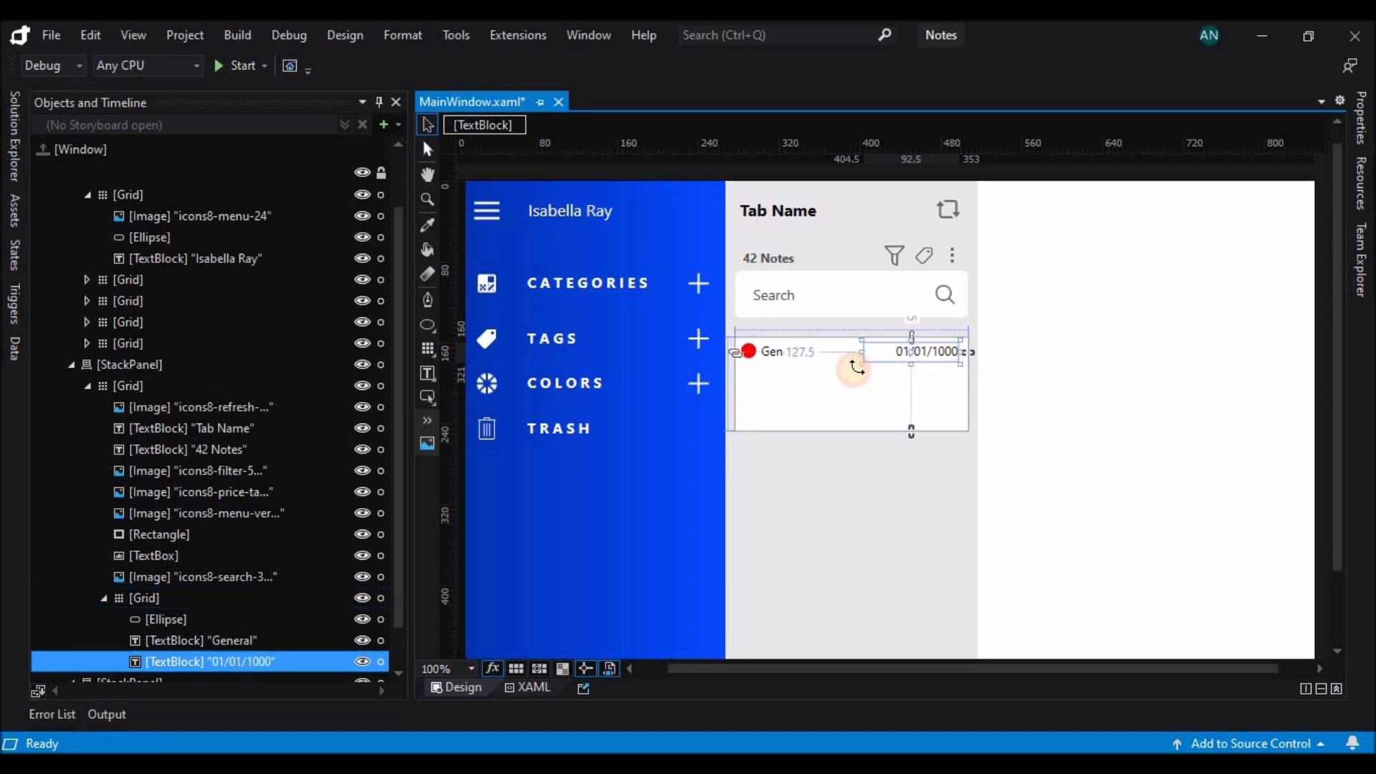
Change the text colour of both the "General" and "01/01/1000" text blocks to dark grey #FF424040.
left_click(793, 358)
left_click(914, 354, "ctrl")
left_click(1360, 118)
left_click(1232, 260)
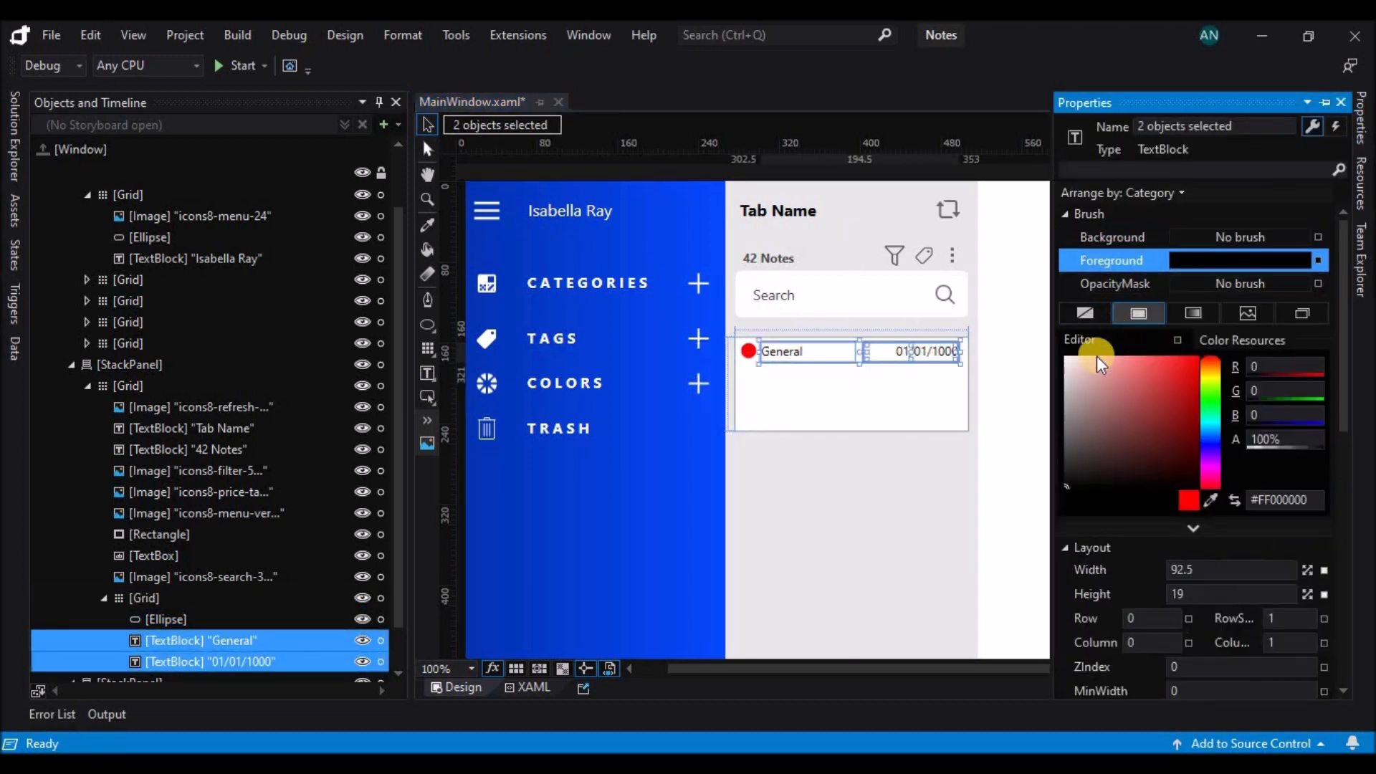
left_click(1068, 446)
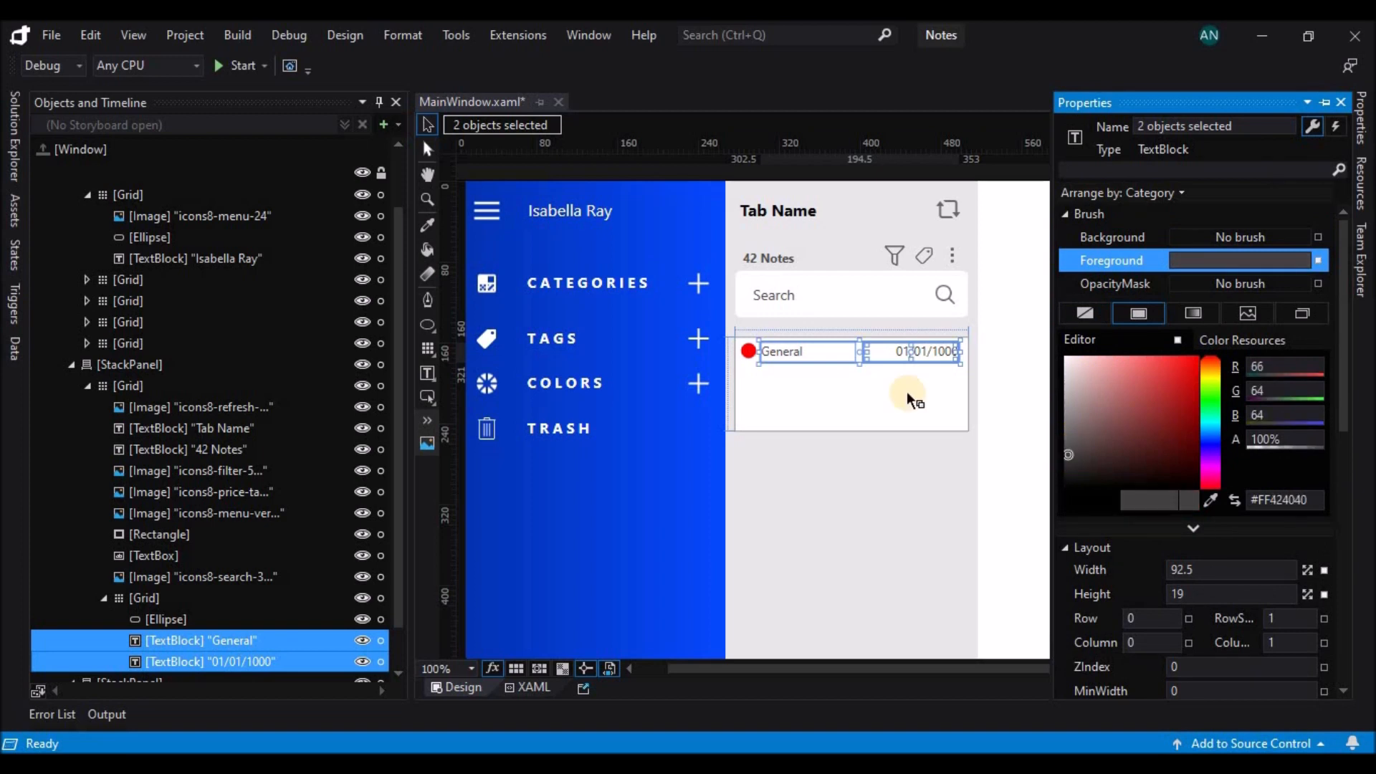
Add a text block about 210 wide and 18.5 high beneath "General" in the white grid, with margins of about 10 left and 25.5 top.
left_click(871, 392)
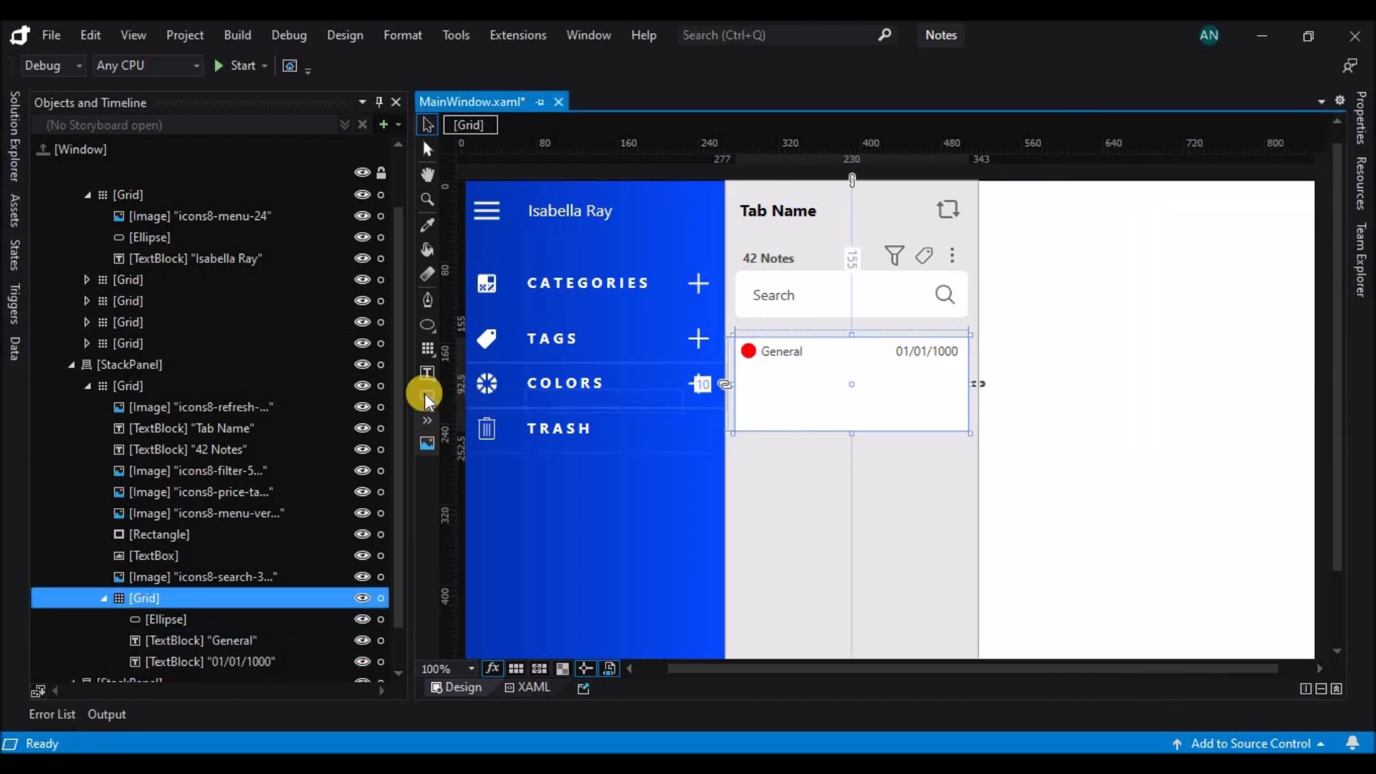
left_click(428, 373)
left_click_drag(743, 368, 957, 382)
left_click(817, 388)
left_click(766, 377)
left_click_drag(741, 372, 746, 372)
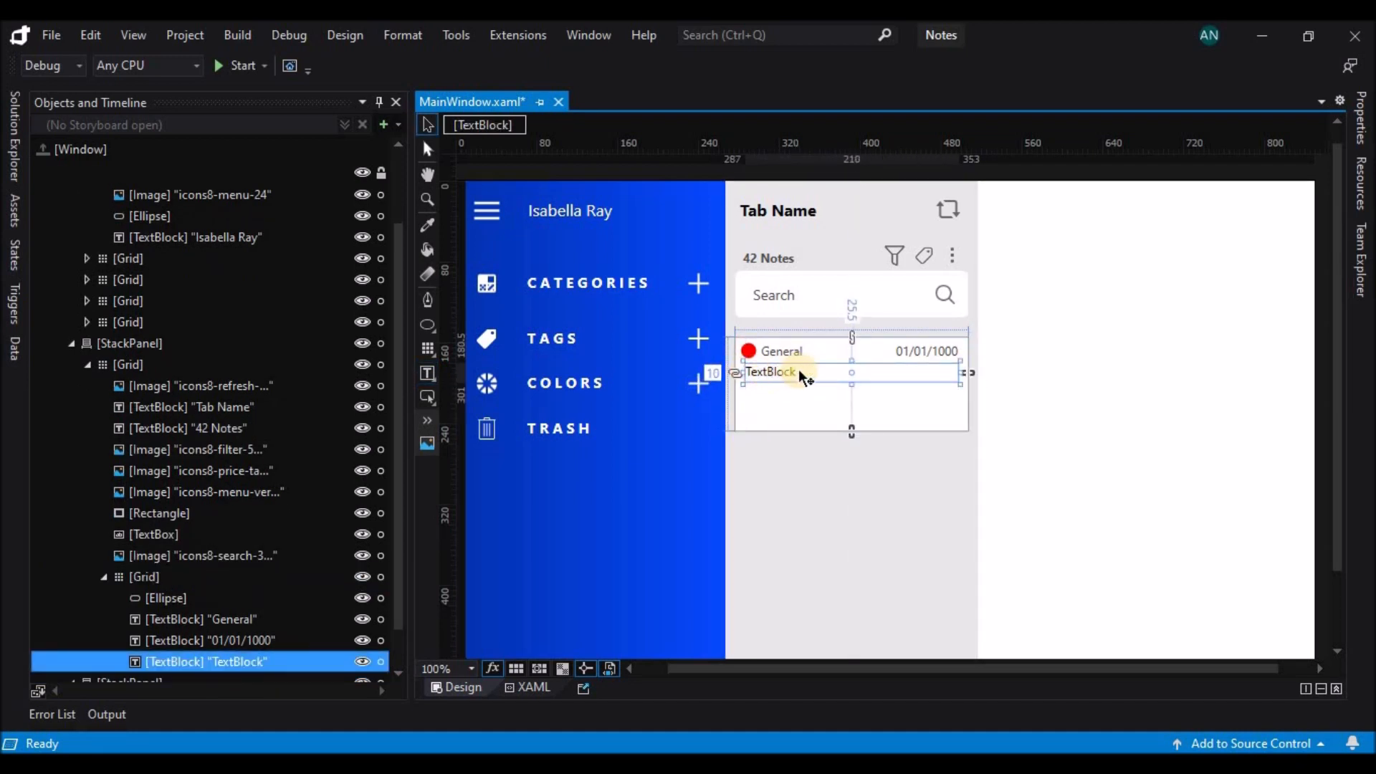
Make the new text block beneath "General" bold and change its text to "Note Title Goes Here".
left_click(1360, 118)
scroll(1159, 653, "down", 3)
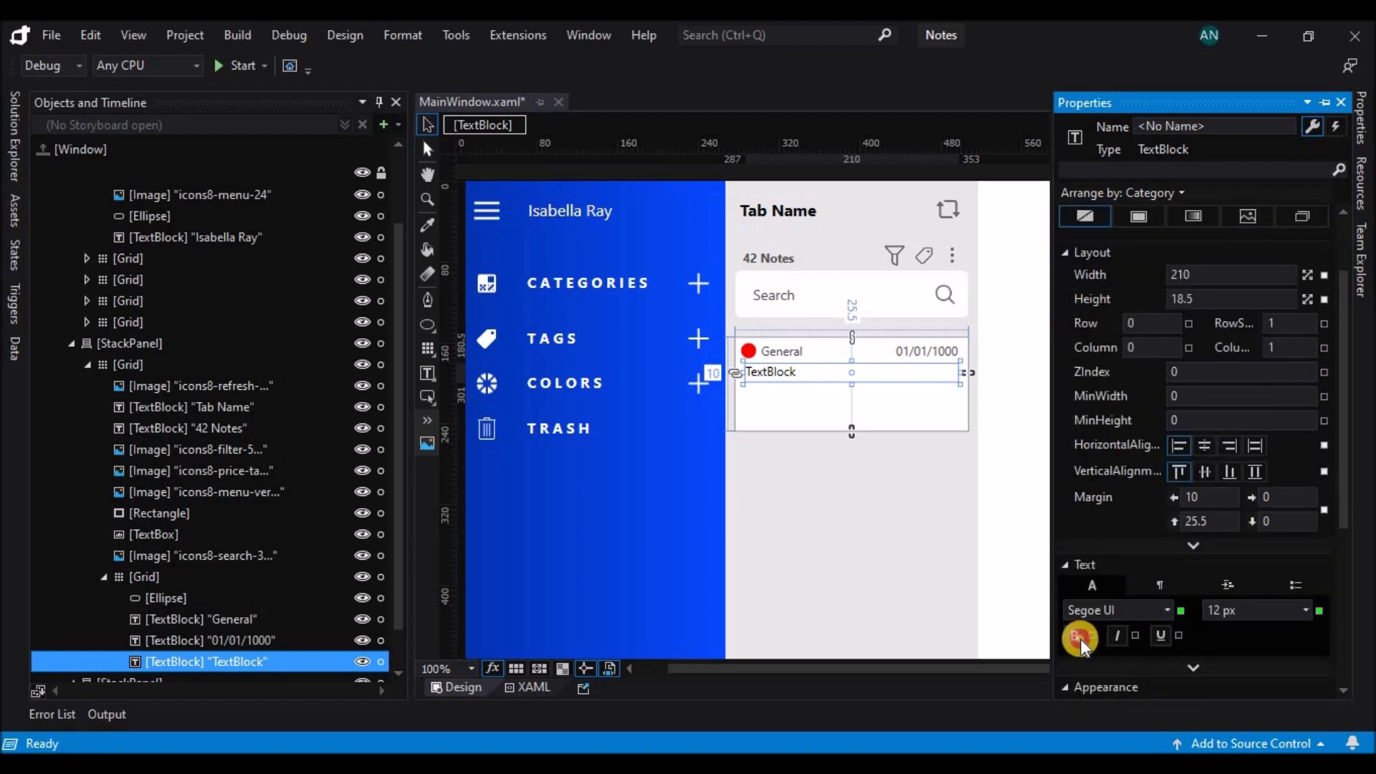
double_click(786, 372)
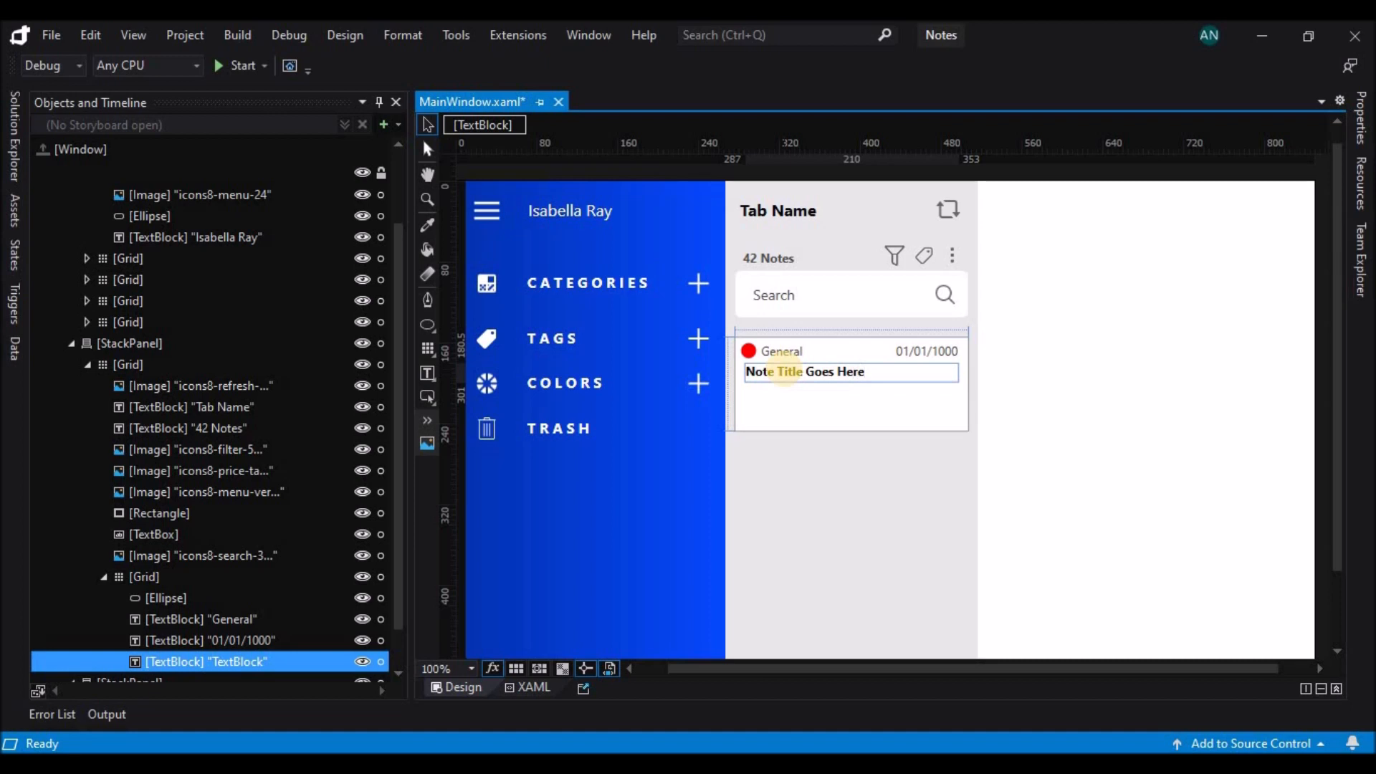
Draw another text block about 210 wide and 33.5 high beneath the note title inside the white grid.
left_click(787, 389)
left_click(427, 373)
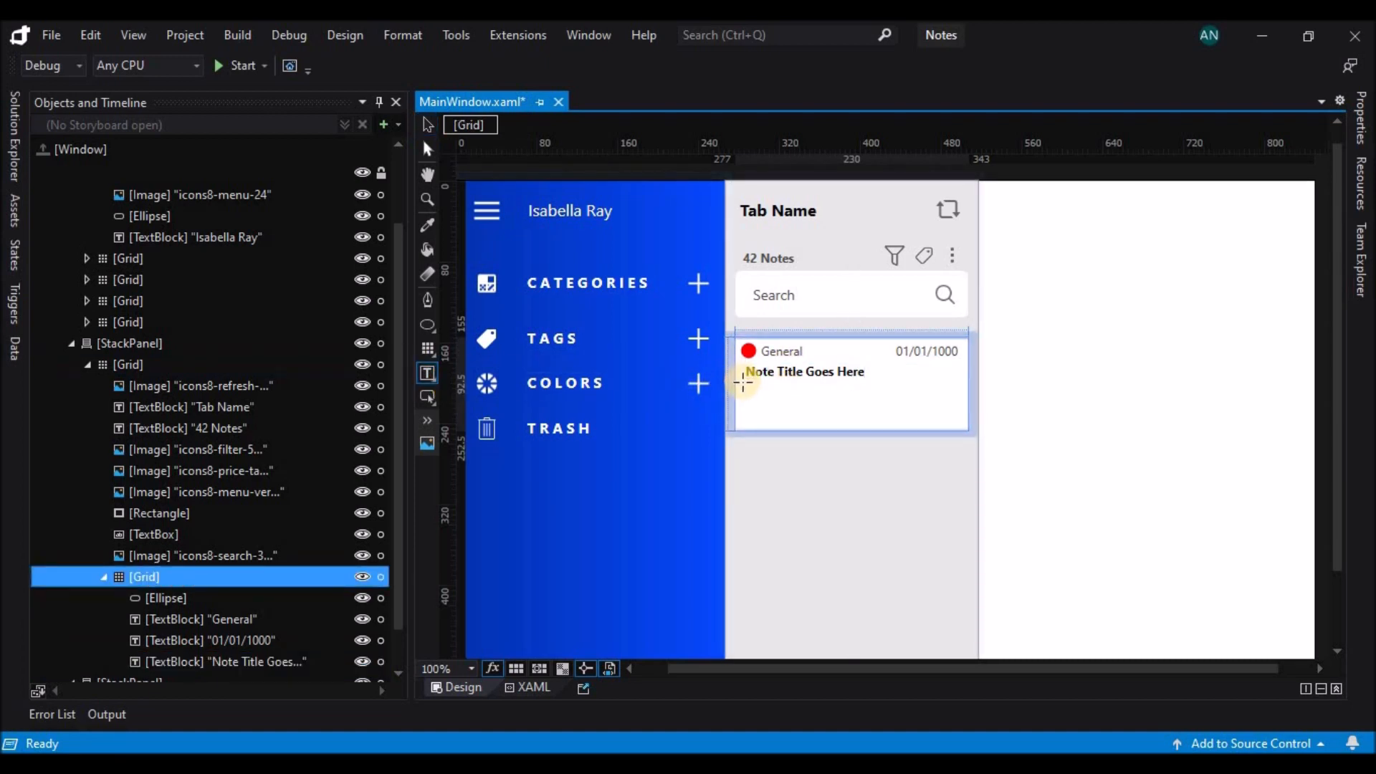
left_click_drag(746, 387, 955, 421)
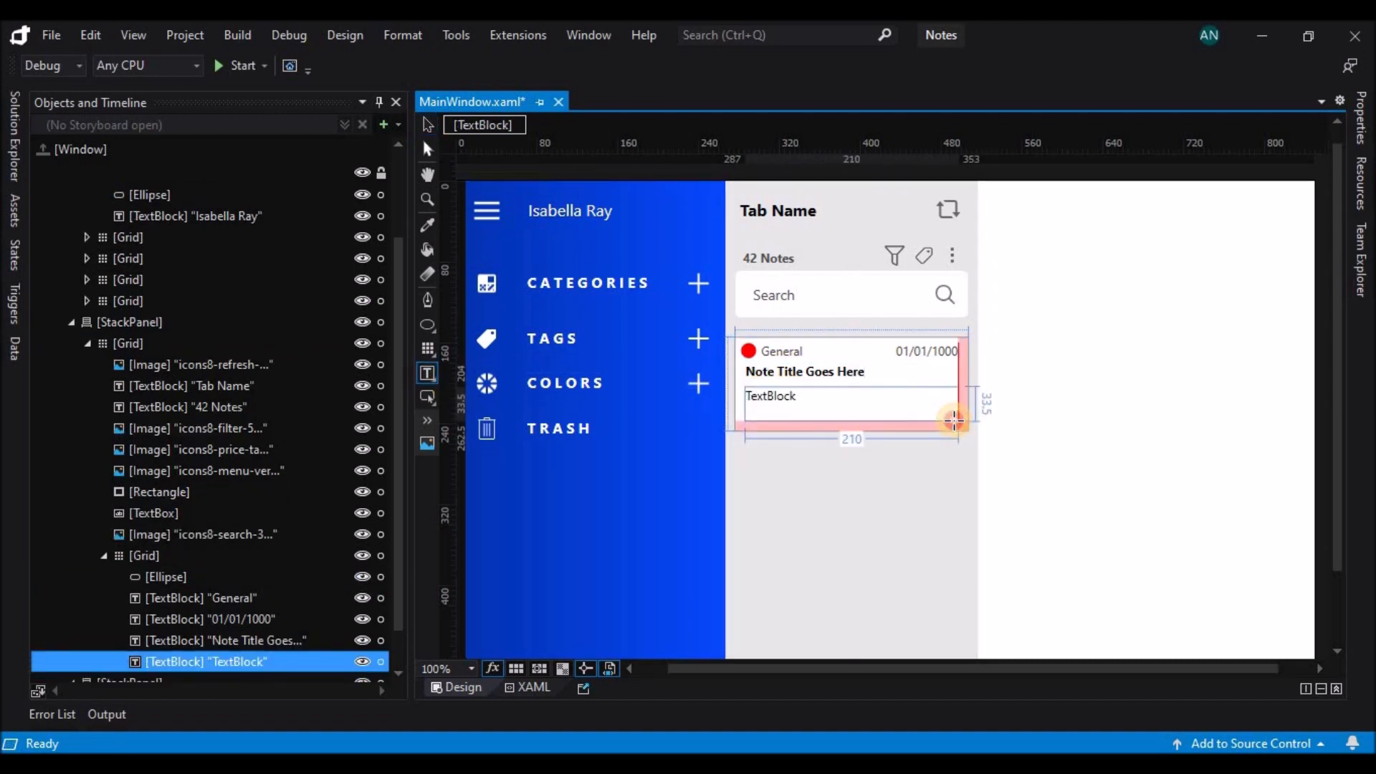
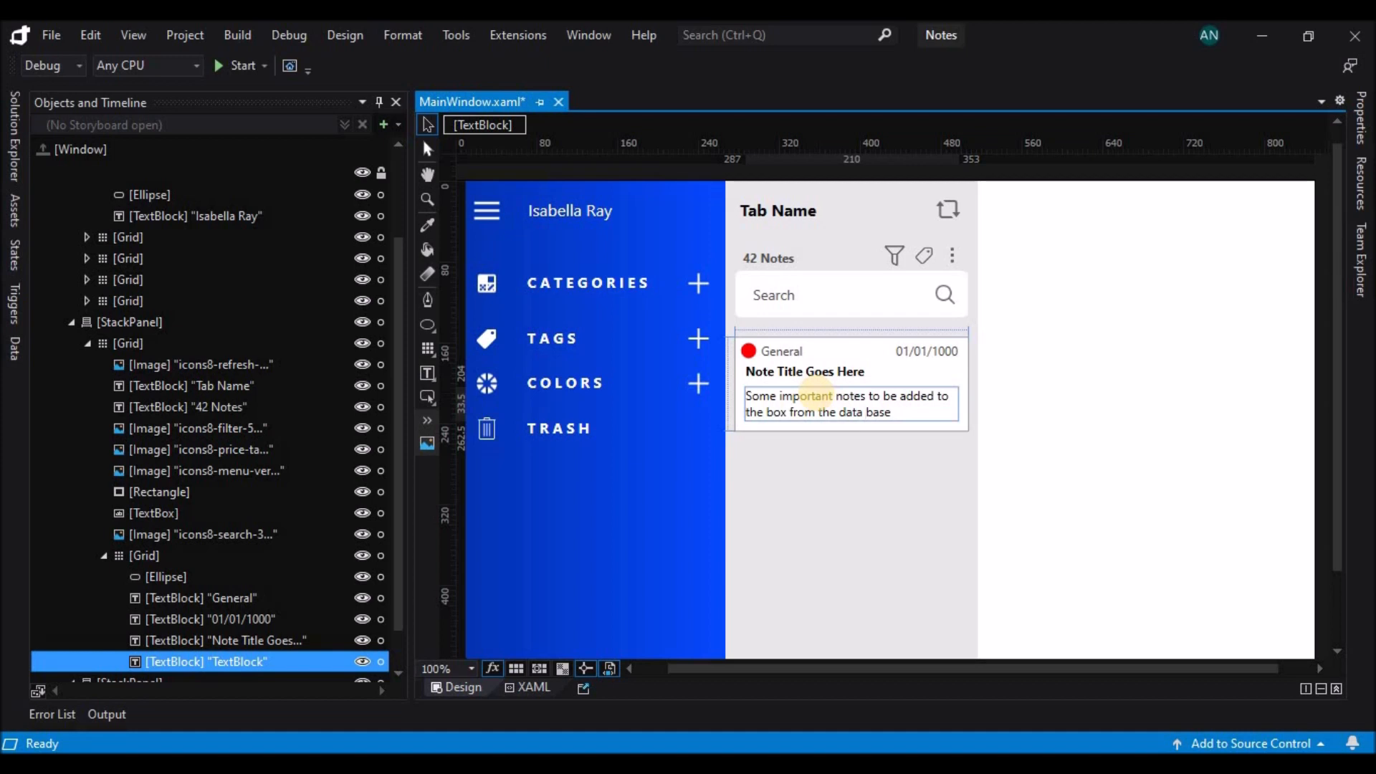
Set the note body to "Some important notes to be added to the box from the database" and move the card to a top margin of 192.
left_click(823, 462)
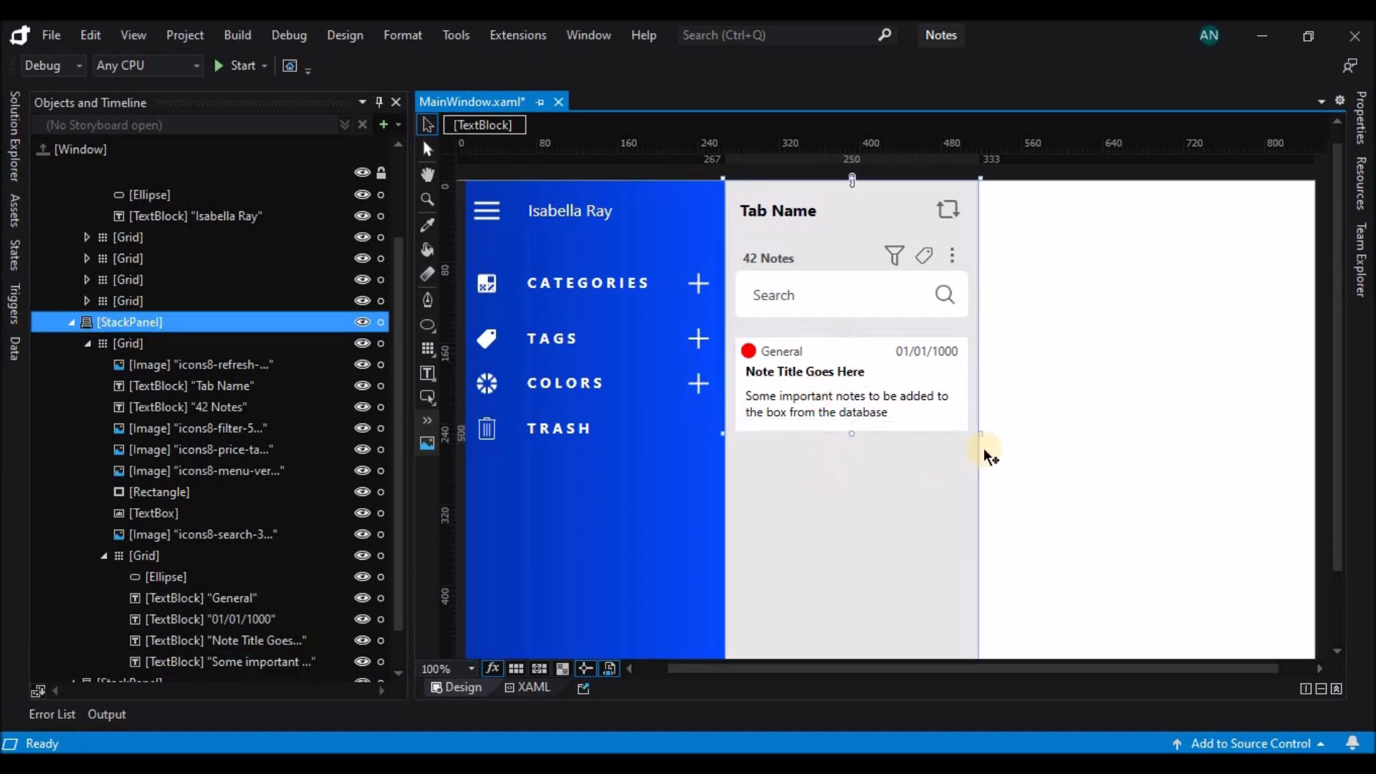
left_click(143, 555)
left_click_drag(848, 326, 850, 375)
Save the file and paste a copy of the note card into the middle panel's grid.
key("ctrl+s")
right_click(849, 374)
left_click(178, 490)
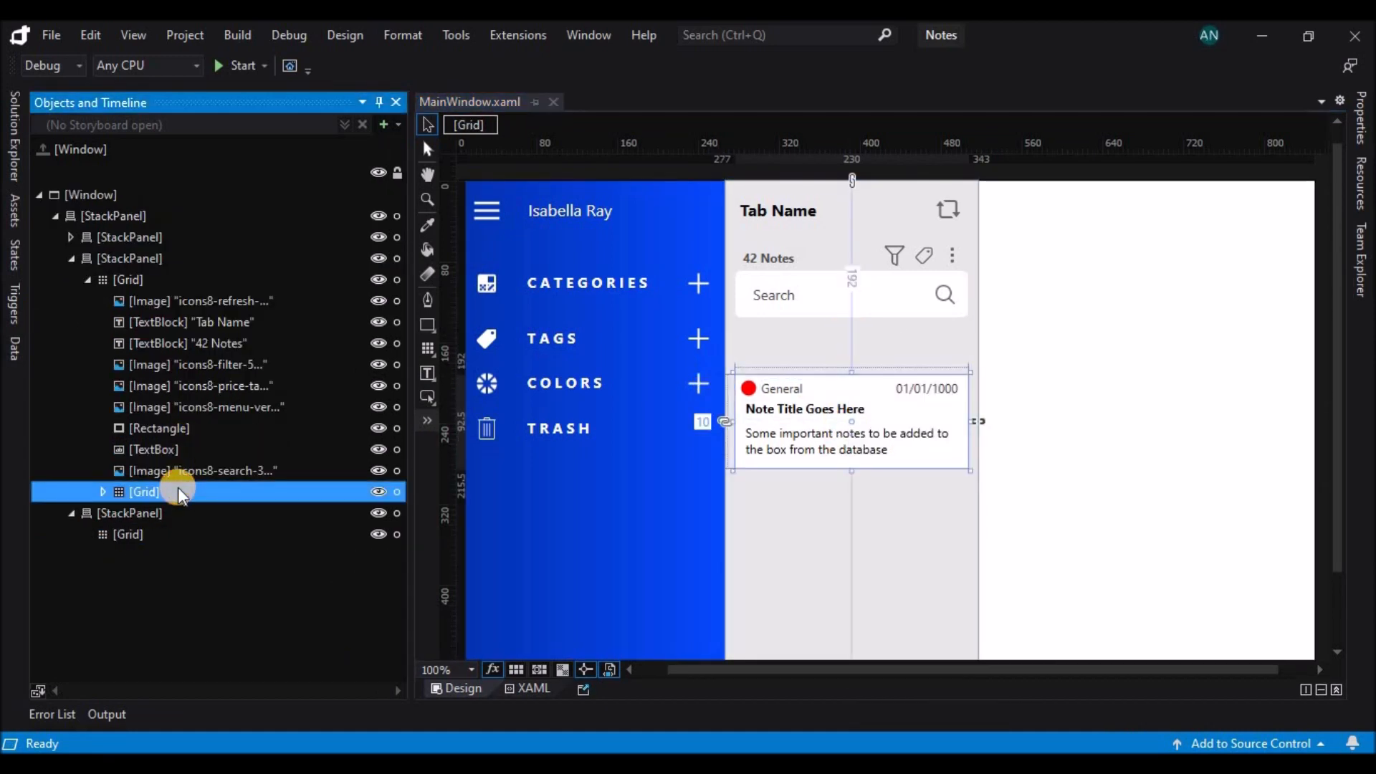
left_click(157, 279)
key("ctrl+v")
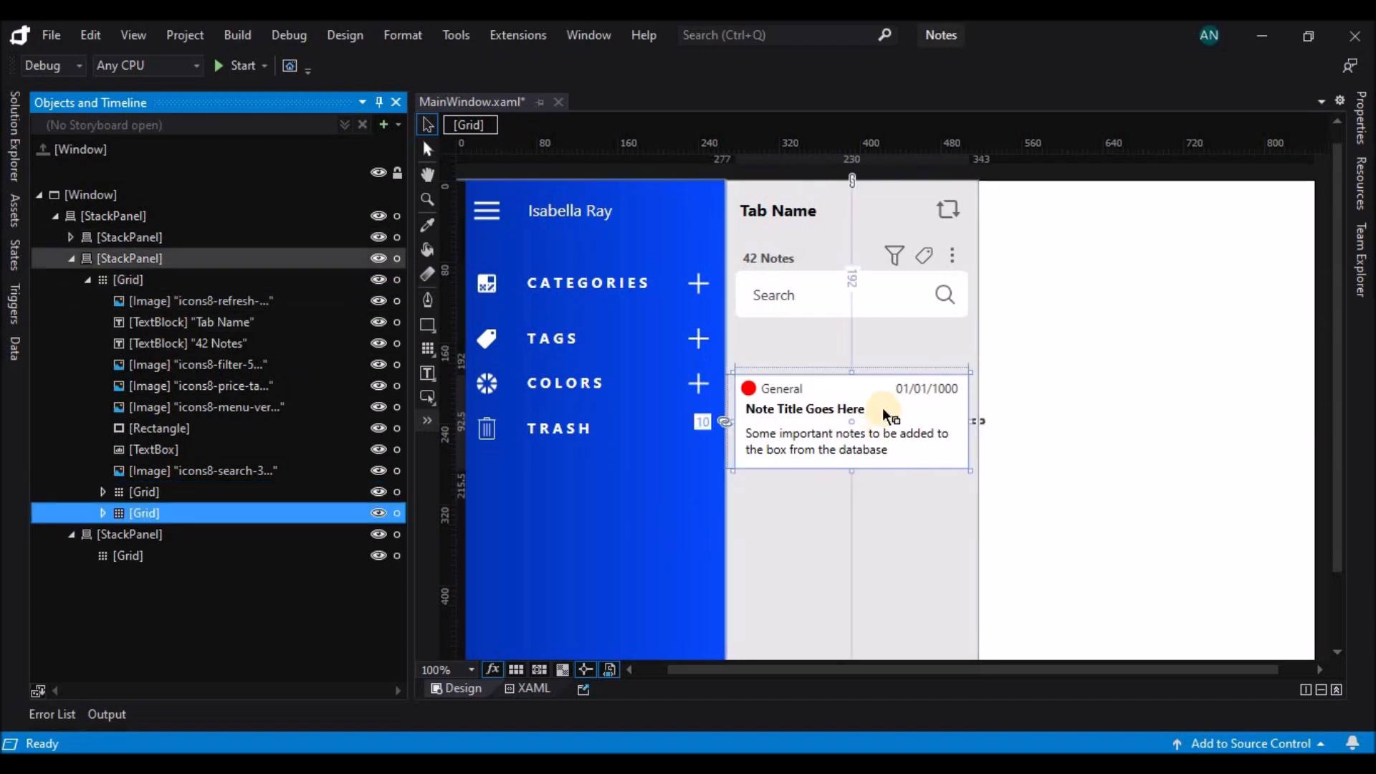
Move the copied note card down beneath the first one, to a top margin of 289.
left_click(851, 372)
key("Down")
key("Down")
key("Down")
key("Down")
key("Down")
key("Down")
key("Down")
key("Down")
key("Down")
key("Down")
key("Down")
key("Down")
key("Down")
key("Down")
key("Down")
key("Down")
key("Down")
key("Down")
key("Down")
key("Down")
key("Down")
key("Down")
key("Down")
key("Down")
key("Down")
key("Down")
key("Down")
key("Down")
key("Down")
key("Down")
key("Down")
key("Down")
key("Down")
key("Down")
key("Down")
key("Down")
key("Down")
key("Down")
key("Down")
key("Down")
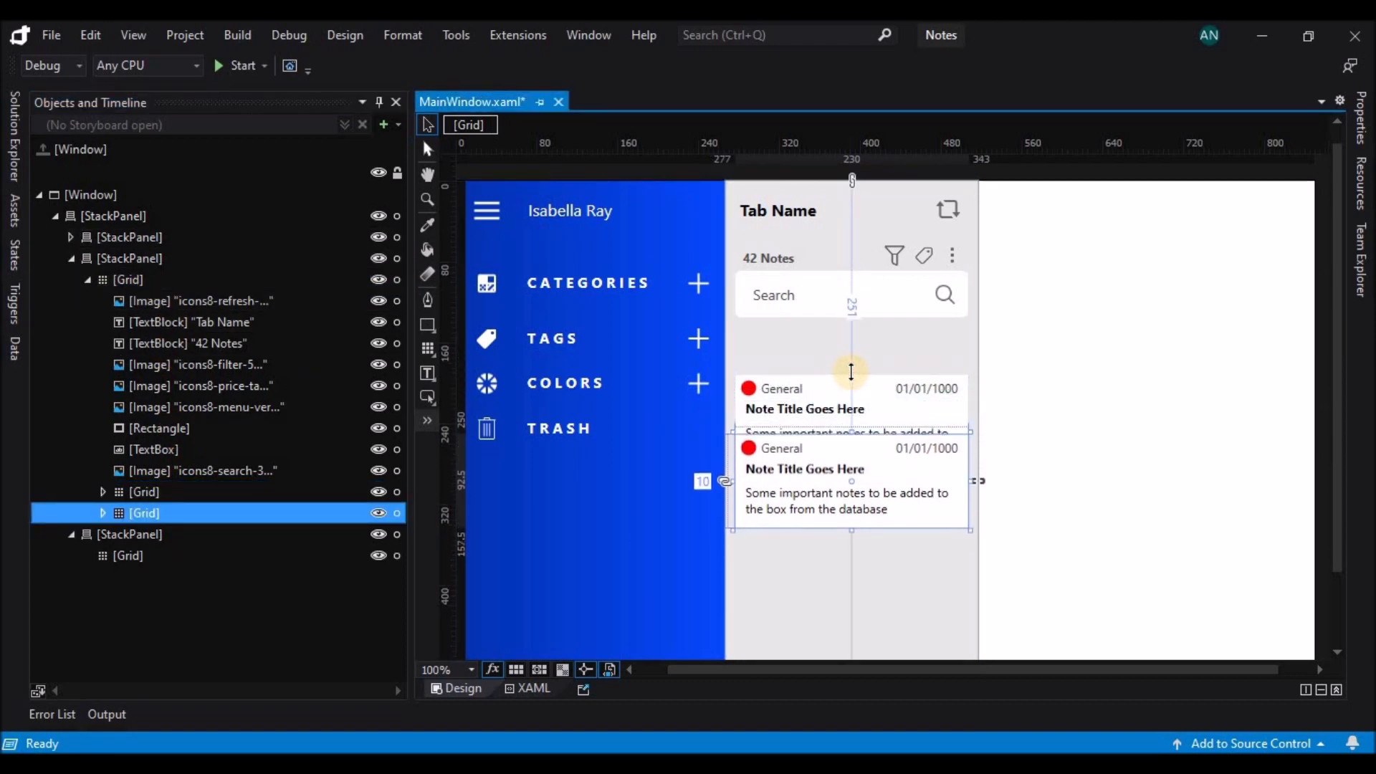
key("Up")
key("Up")
key("Up")
key("Up")
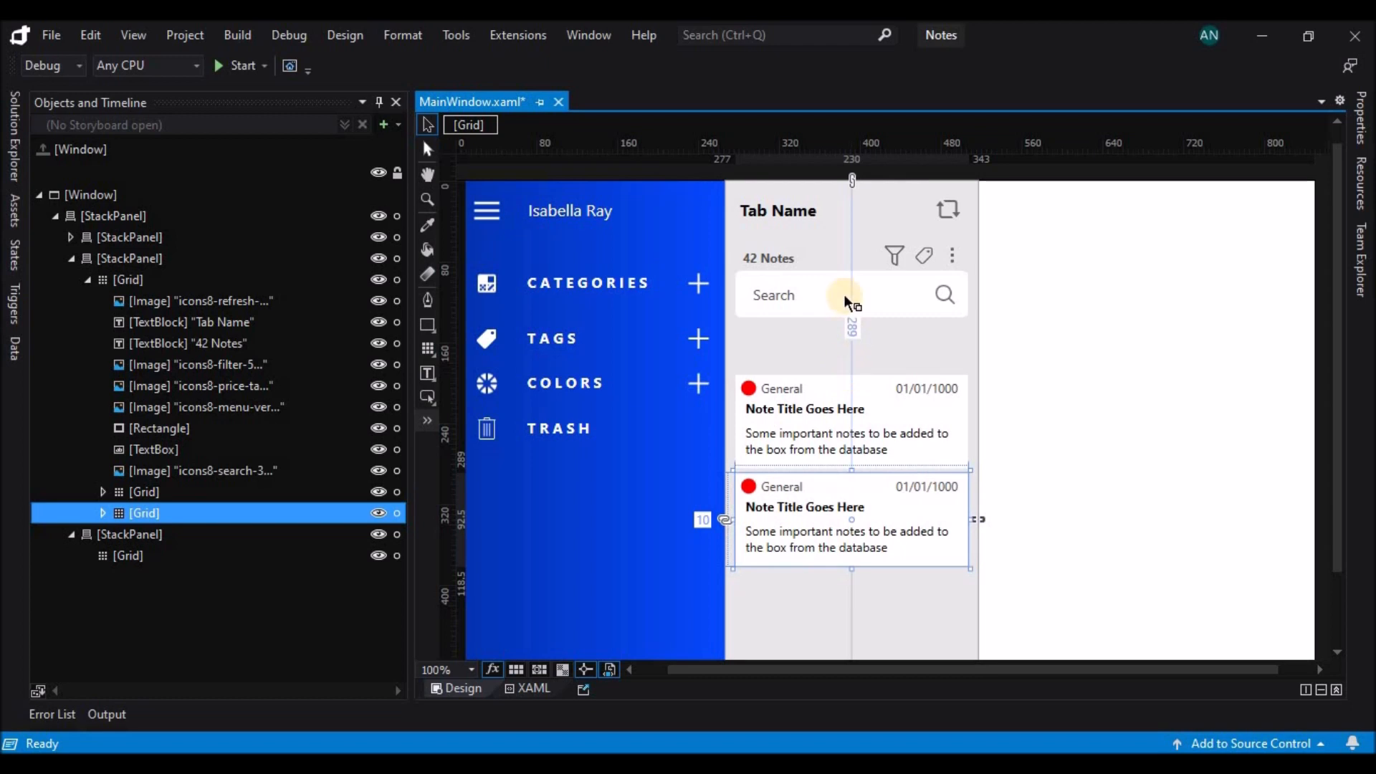
Paste a third note card into the middle panel's grid and place it beneath the second, at a top margin of 386.
scroll(1075, 369, "down", 3)
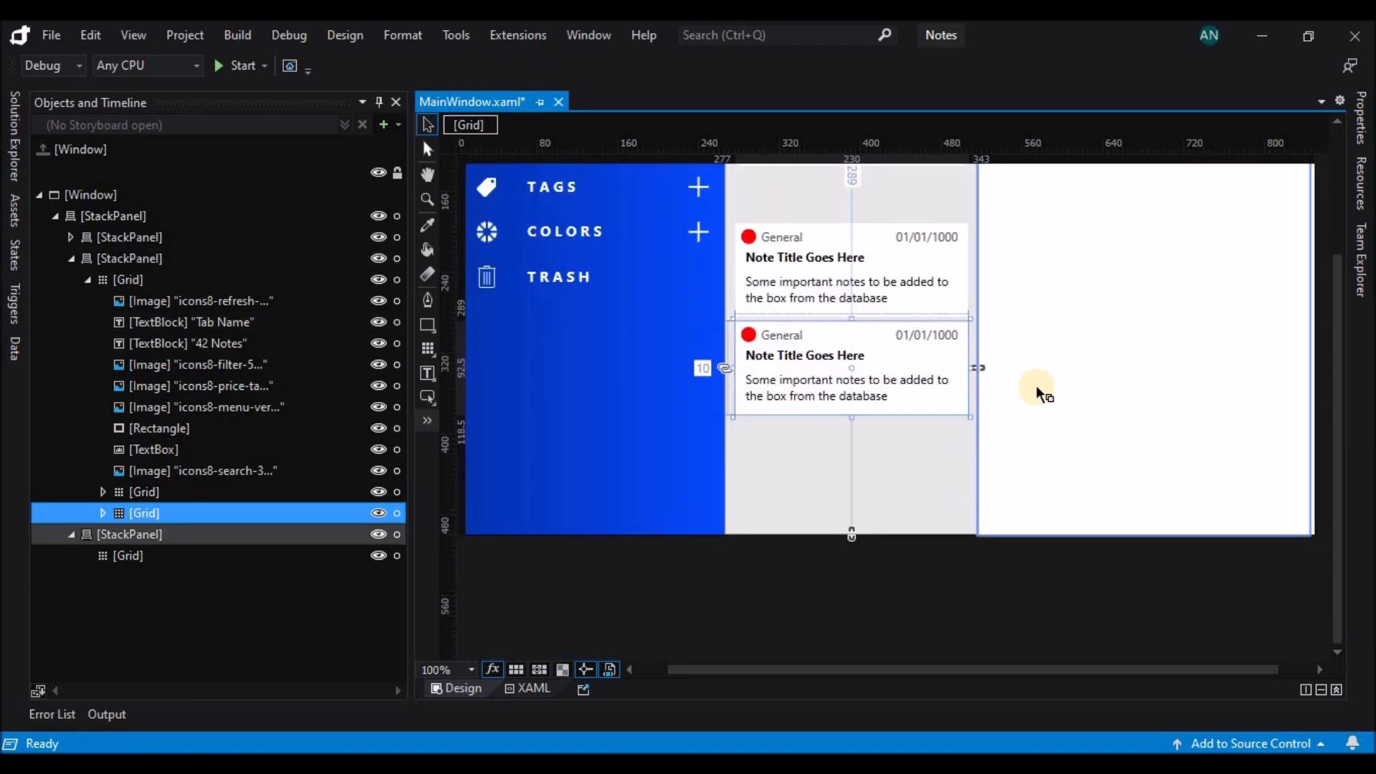
left_click(163, 281)
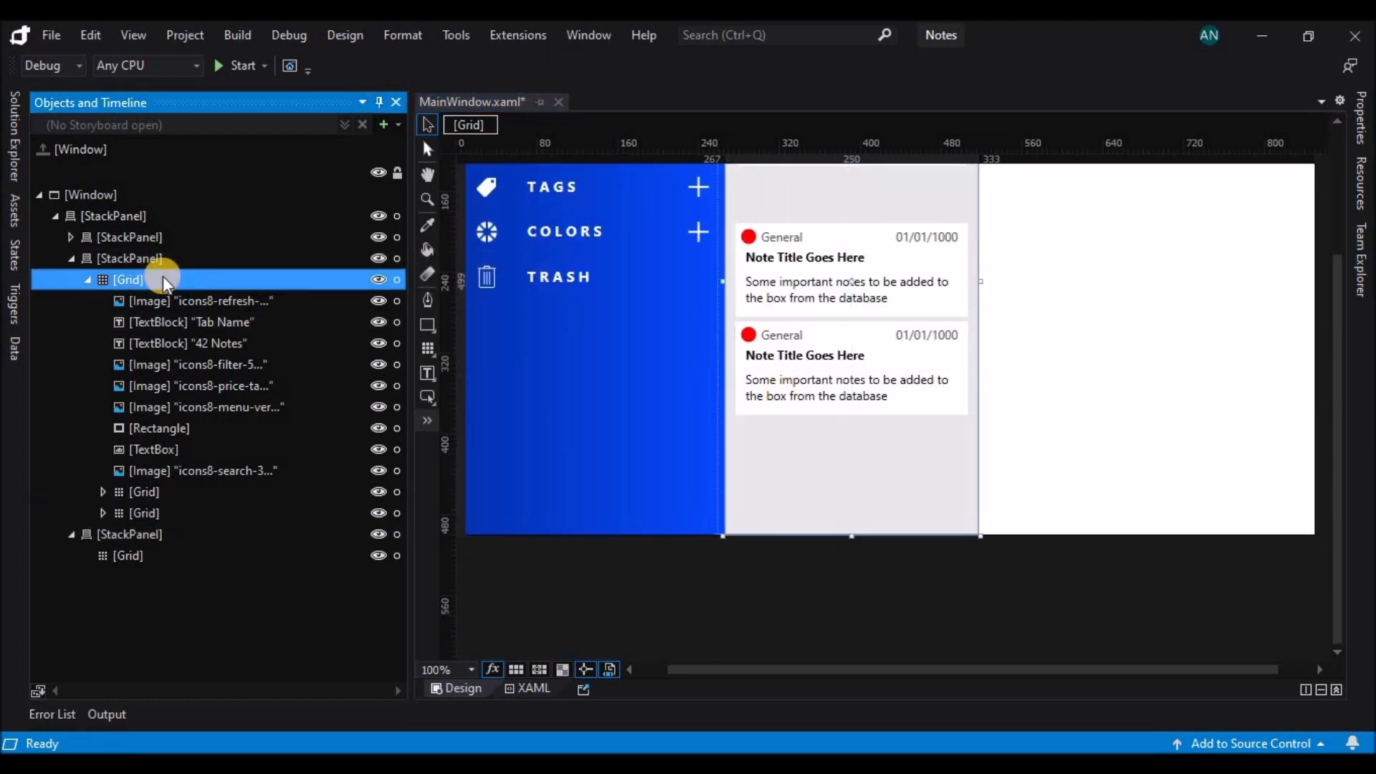
key("ctrl+v")
left_click(850, 221)
key("Down")
key("Down")
key("Down")
key("Down")
key("Down")
key("Down")
key("Down")
key("Down")
key("Down")
key("Down")
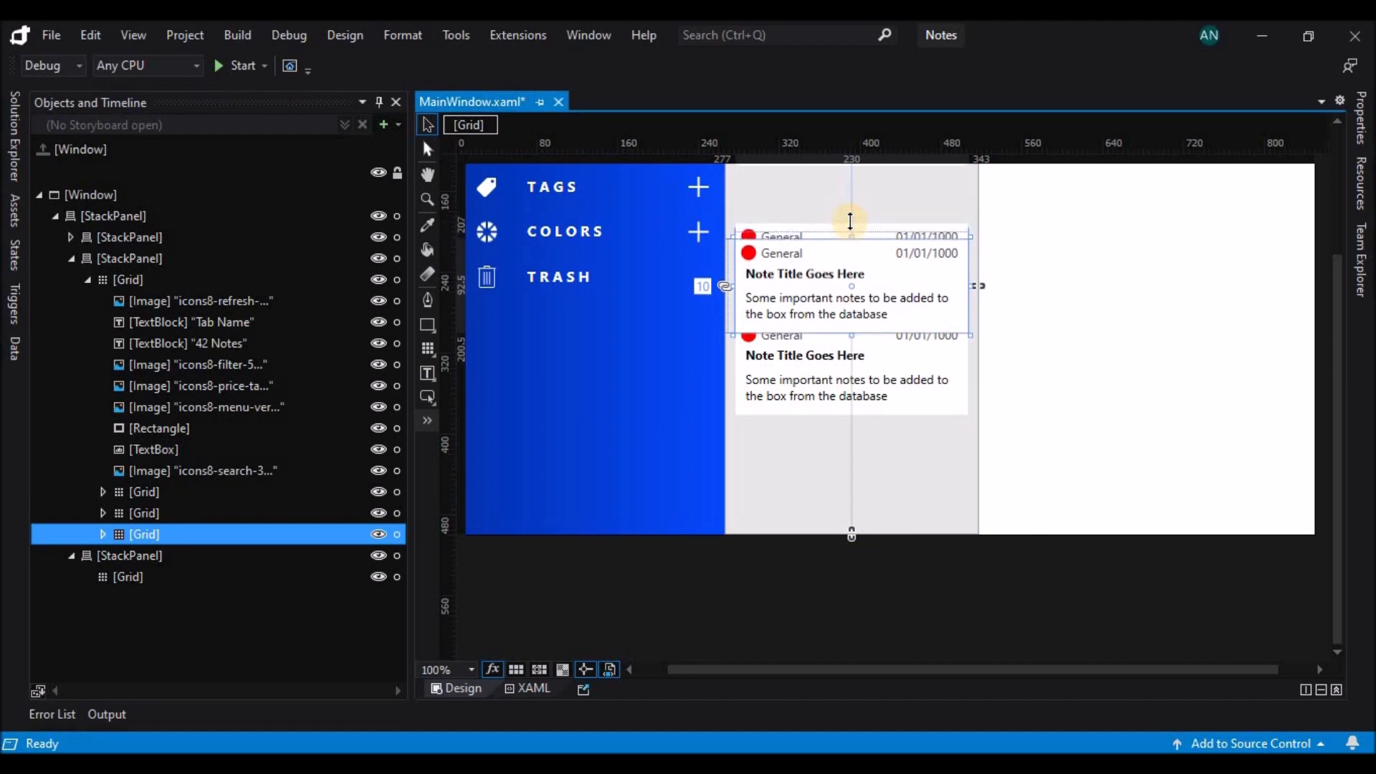
key("Down")
key("Down")
key("Down")
key("Down")
key("Down")
key("Down")
key("Down")
key("Down")
key("Down")
key("Down")
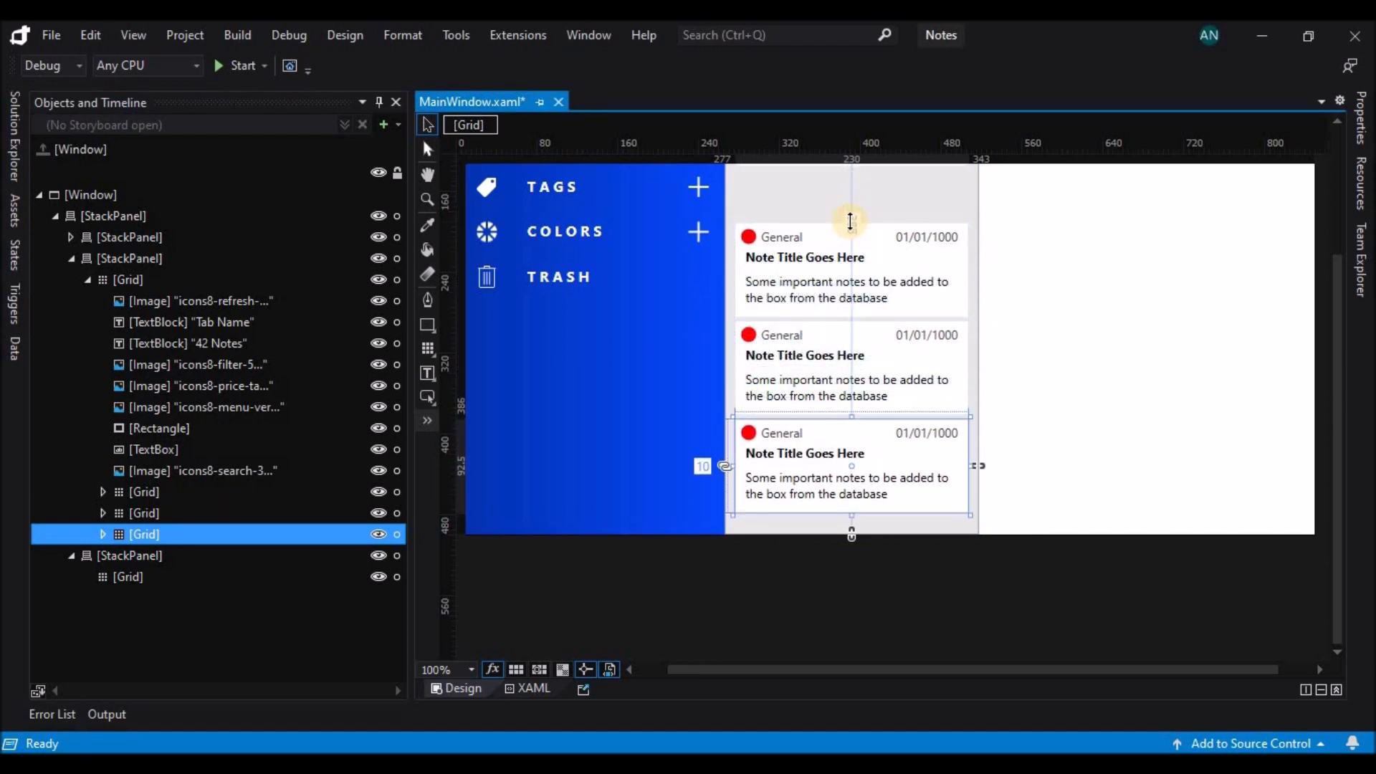
Change the fill of the second note card's circle to yellow.
left_click(749, 337)
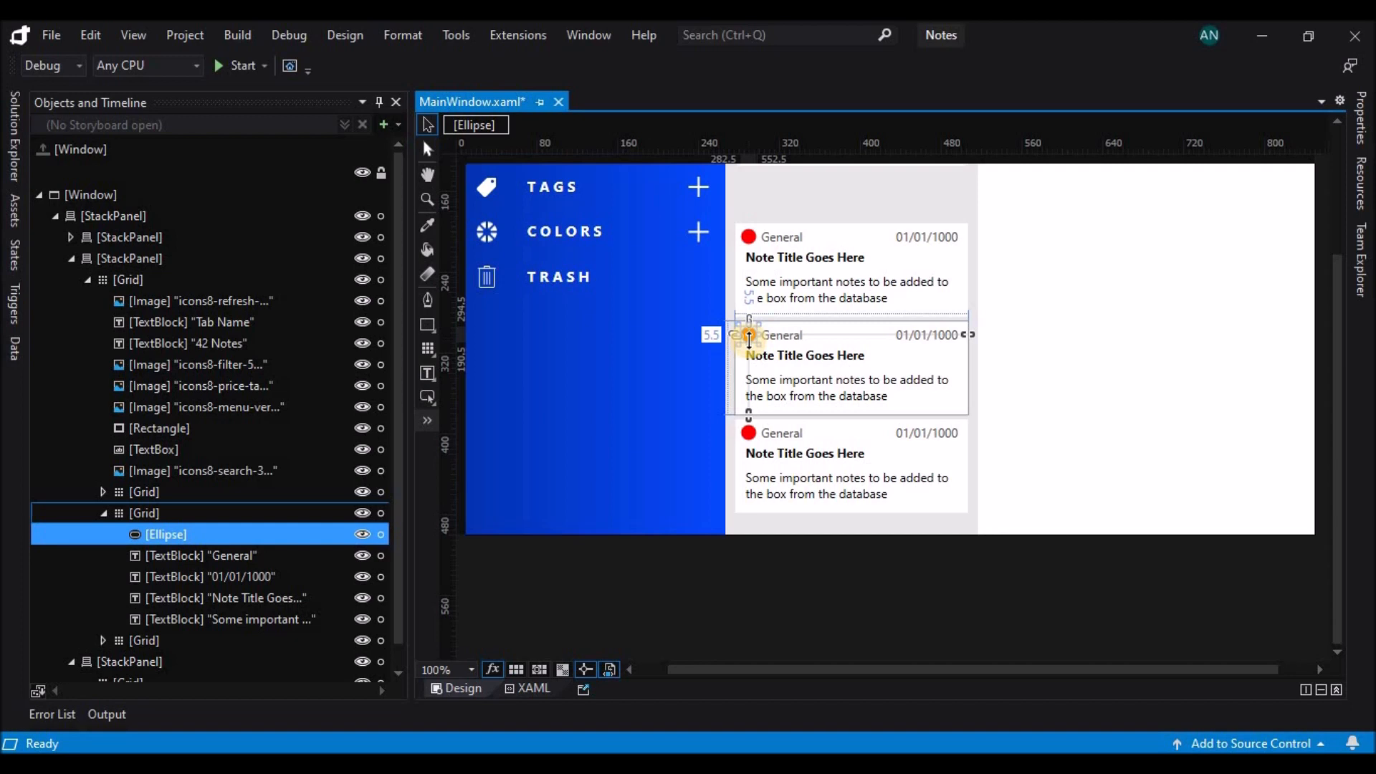
left_click(748, 335)
left_click(1362, 127)
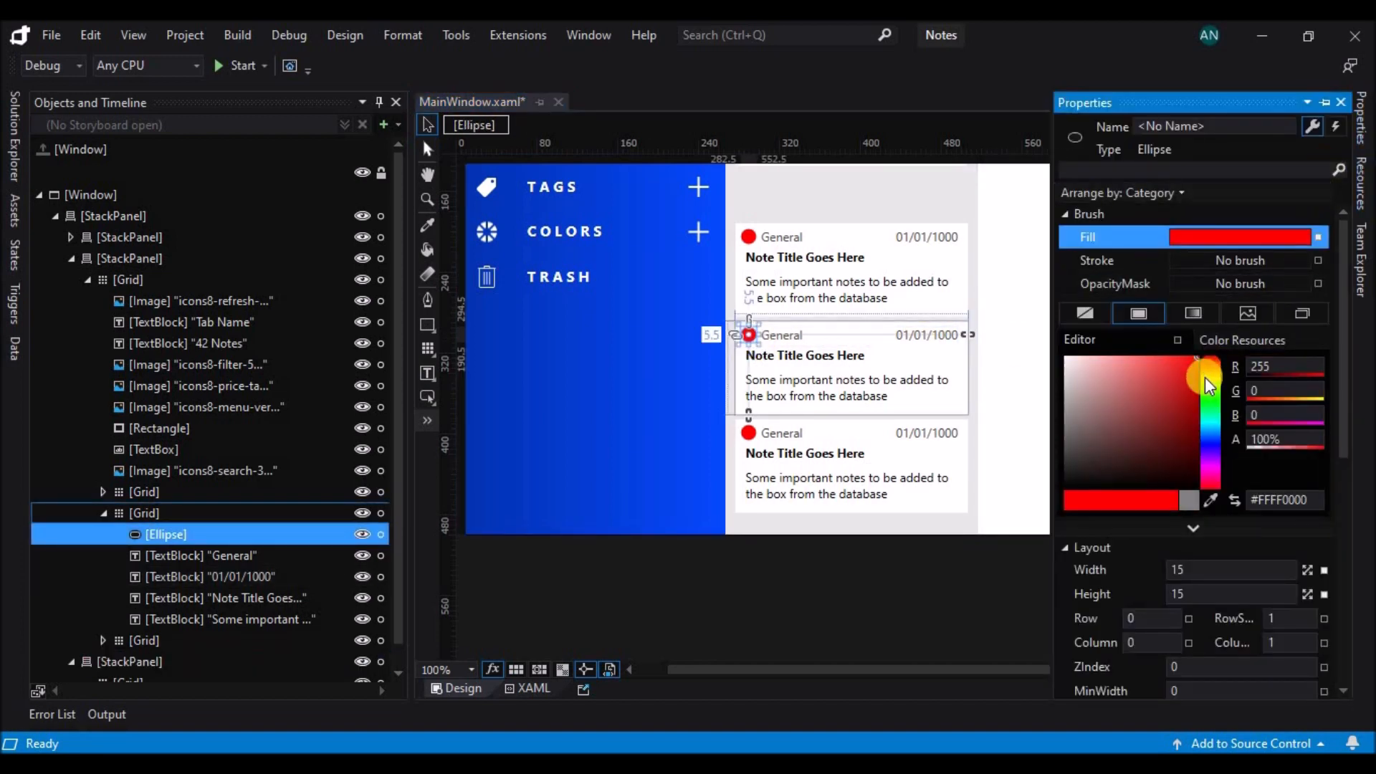
left_click(1213, 379)
Change the fill of the third note card's circle to bright green.
left_click(748, 433)
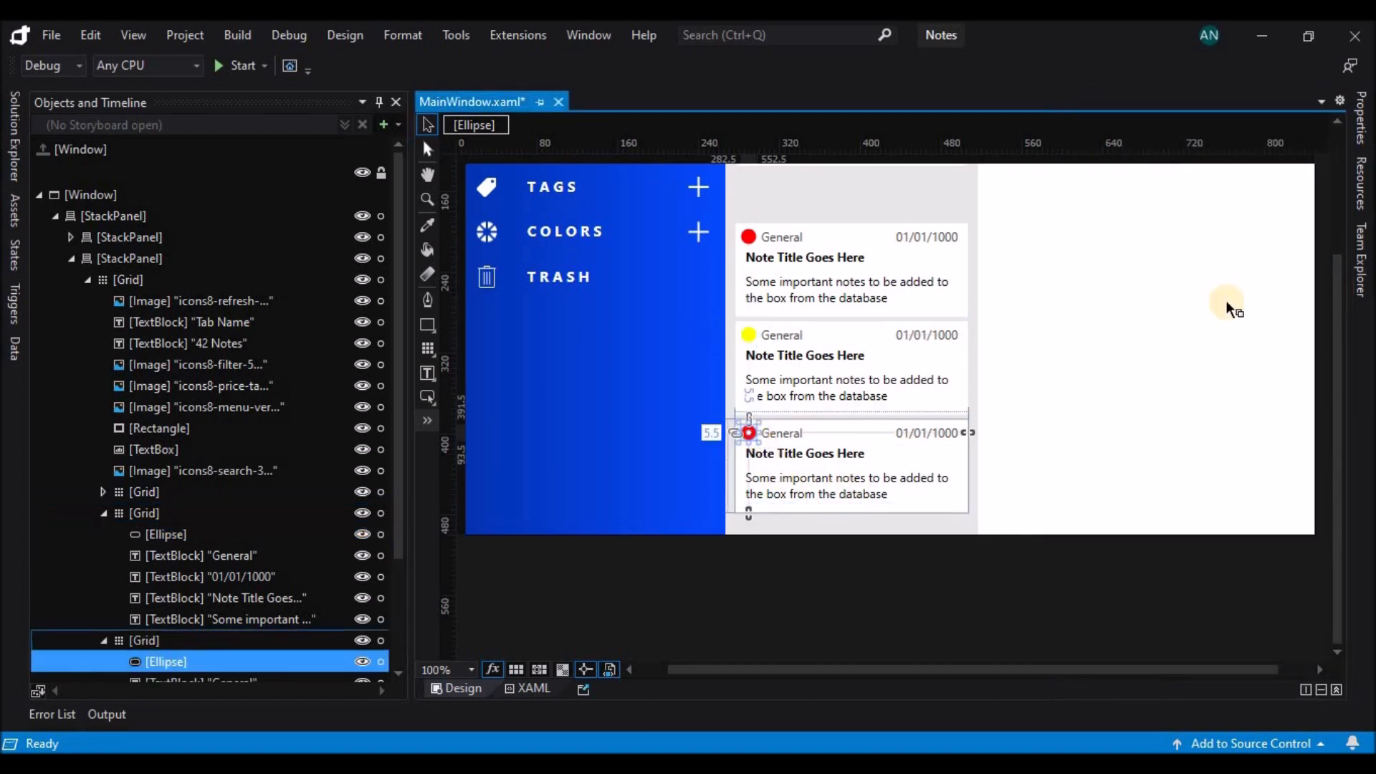
left_click(1361, 136)
left_click(1214, 408)
left_click_drag(1219, 411, 1222, 391)
left_click(798, 597)
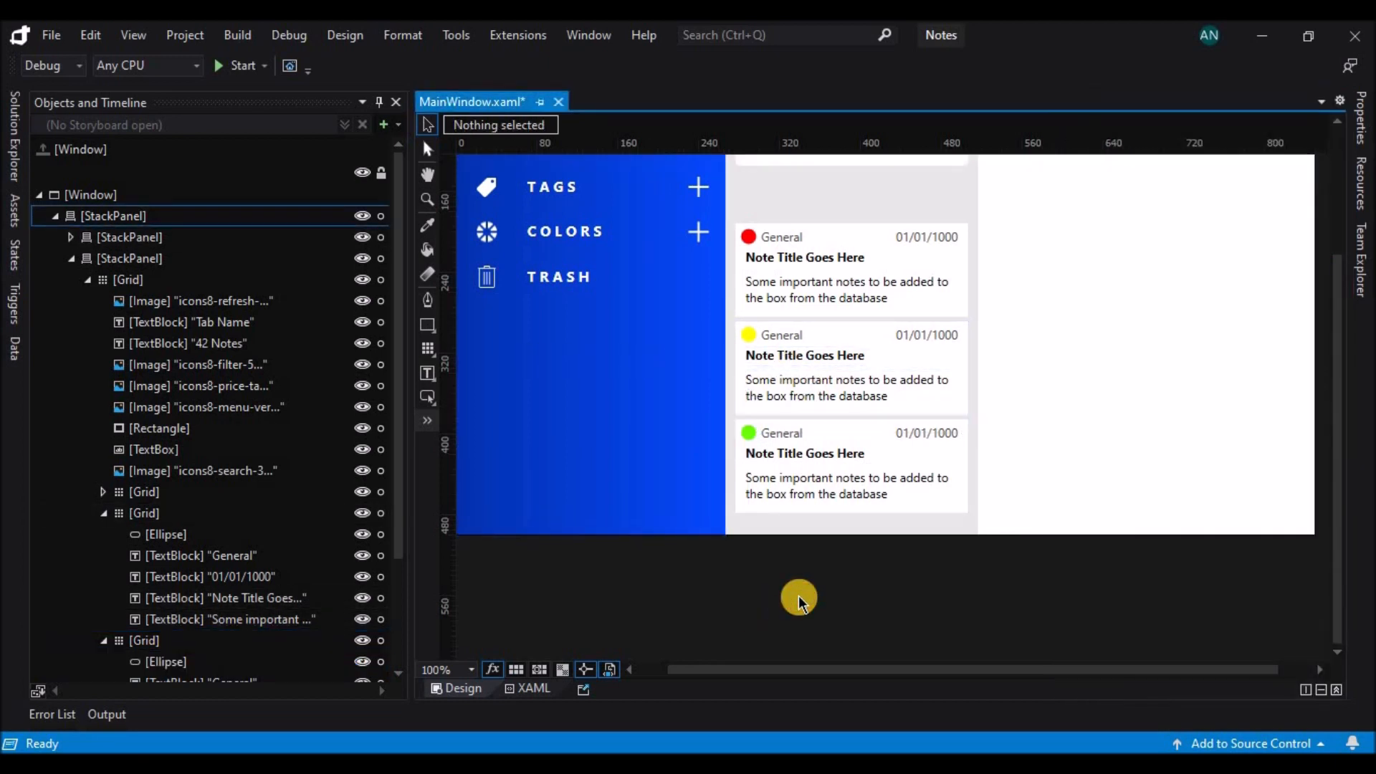
scroll(798, 599, "up", 3)
right_click(430, 398)
left_click(488, 399)
left_click_drag(746, 327, 846, 365)
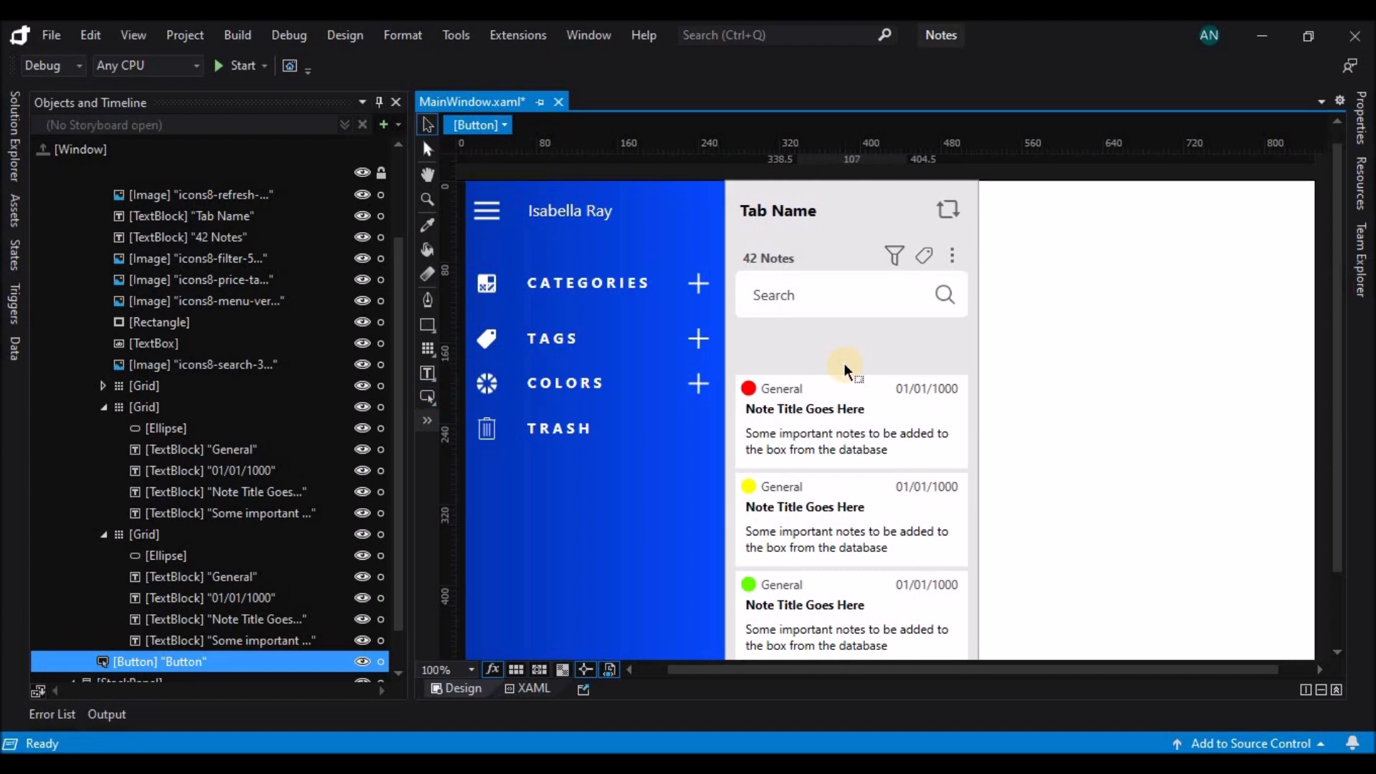
key("Delete")
Draw a button about 230 wide and 37 high beneath the search box in the middle panel's grid, with margins of about 10 left and 140 top.
left_click(147, 539)
left_click(104, 534)
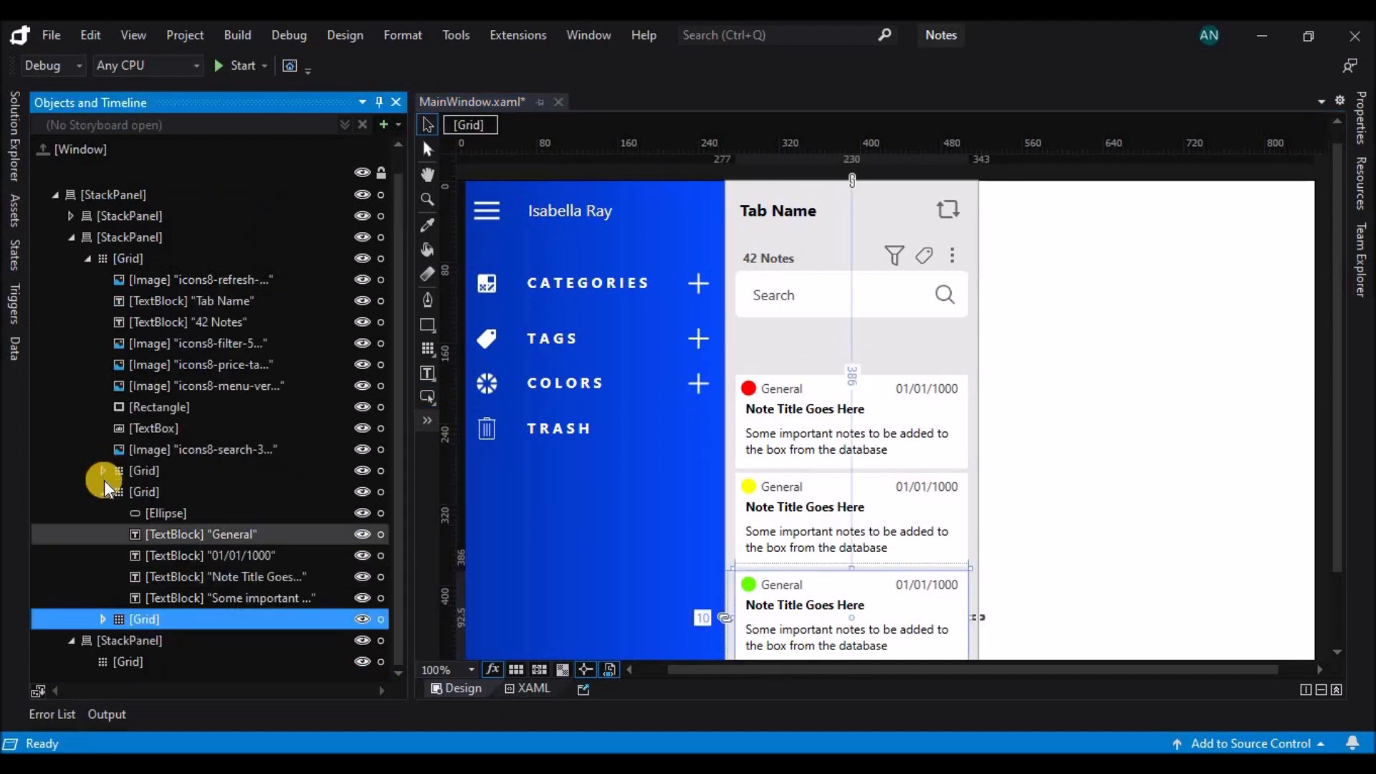
left_click(101, 493)
left_click(773, 333)
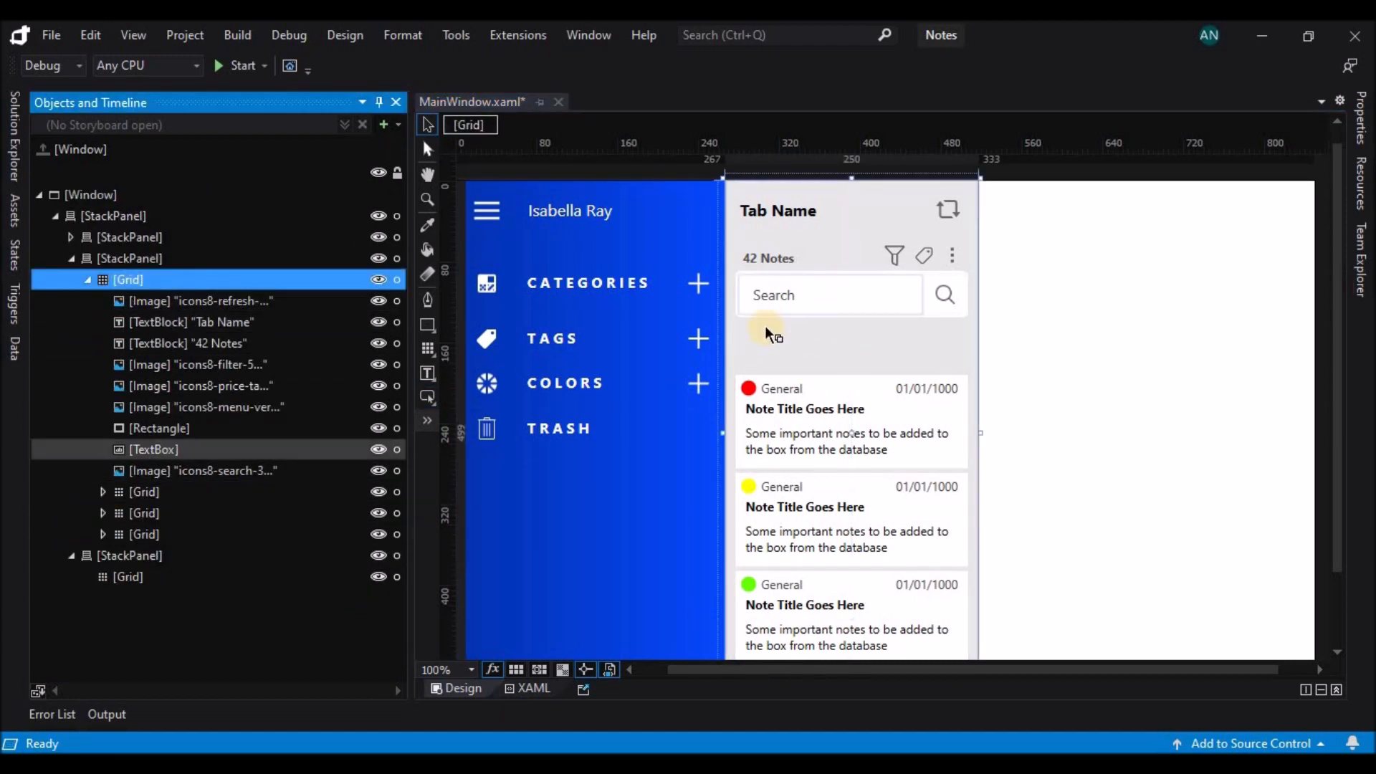
left_click(427, 398)
mouse_move(740, 323)
left_mouse_down()
mouse_move(970, 361)
mouse_move(735, 343)
left_mouse_up()
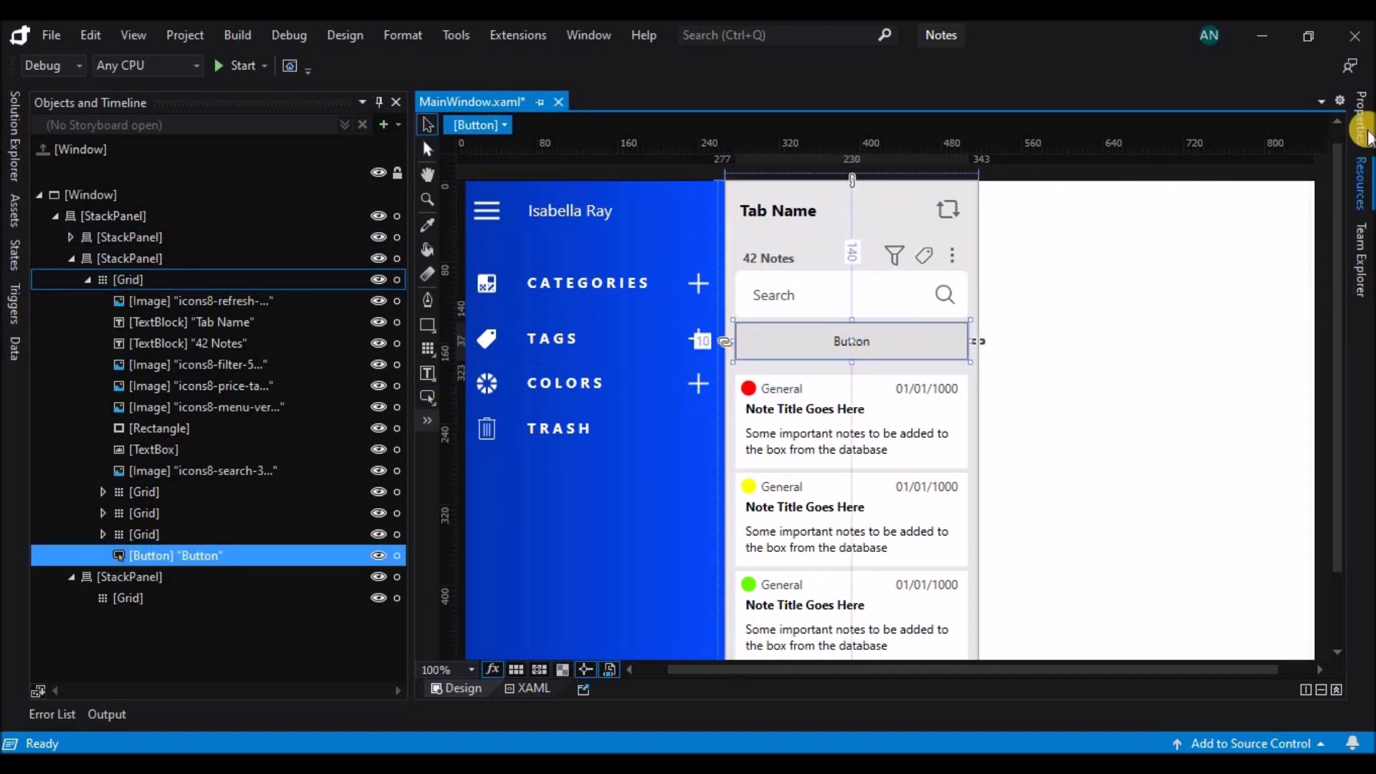
Give the new button the sidebar's blue as its background and make its text white.
left_click(1359, 118)
left_click(1215, 519)
left_click(630, 569)
left_click(1132, 289)
left_click_drag(1078, 394, 954, 355)
Change the button's text to "Add Notes".
double_click(870, 343)
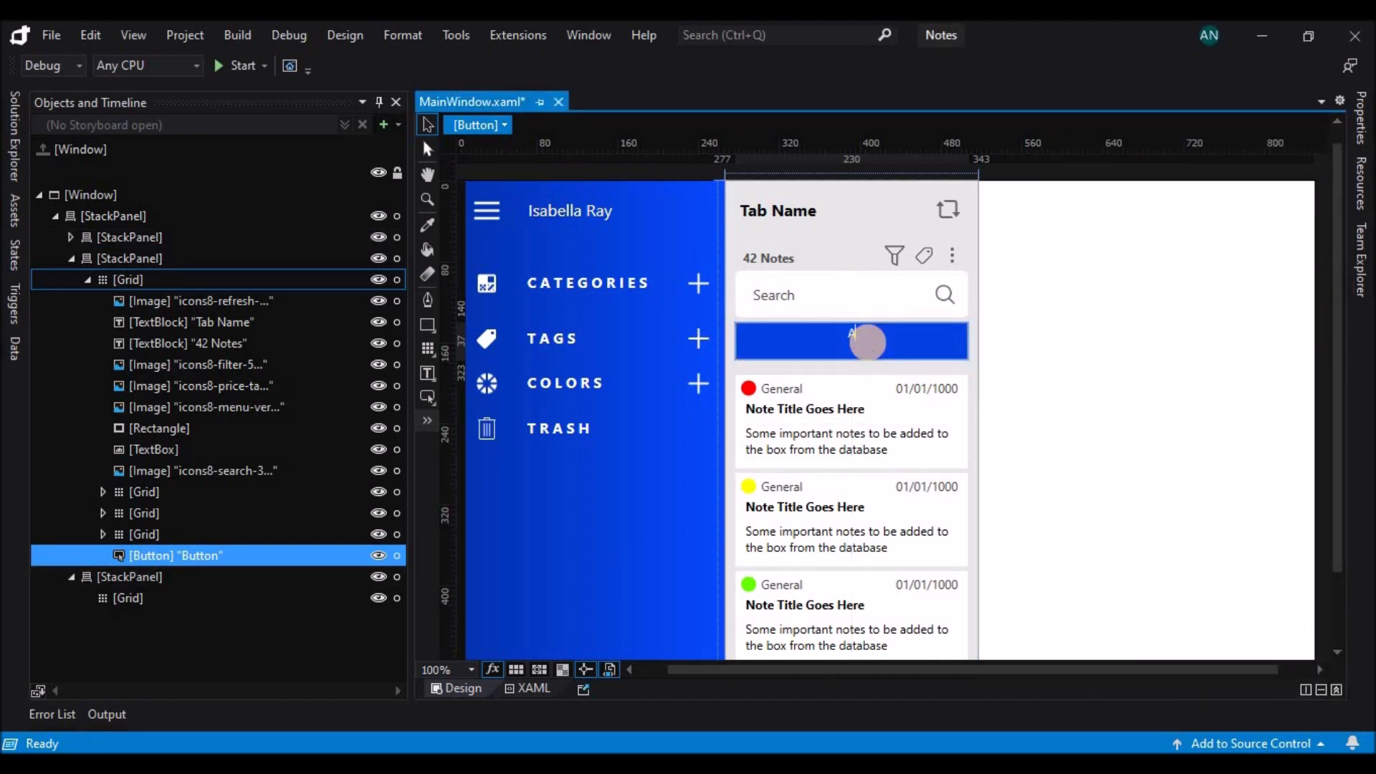
type("Add Notes")
left_click(1115, 395)
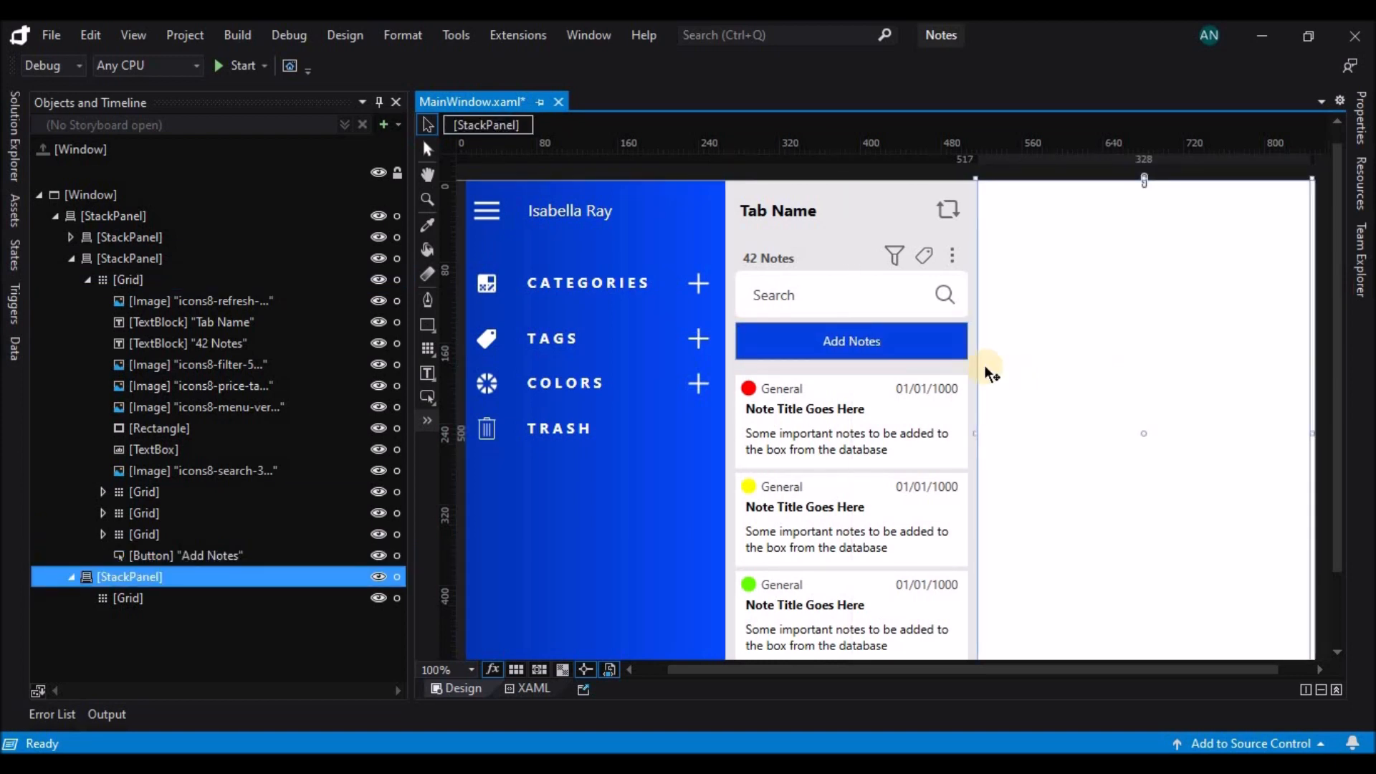
Reduce the search rectangle's height to 35.5 and realign its text box to 91 top and its search icon to 208.5 left and 95.5 top.
scroll(1127, 362, "down", 2)
scroll(1127, 362, "up", 2)
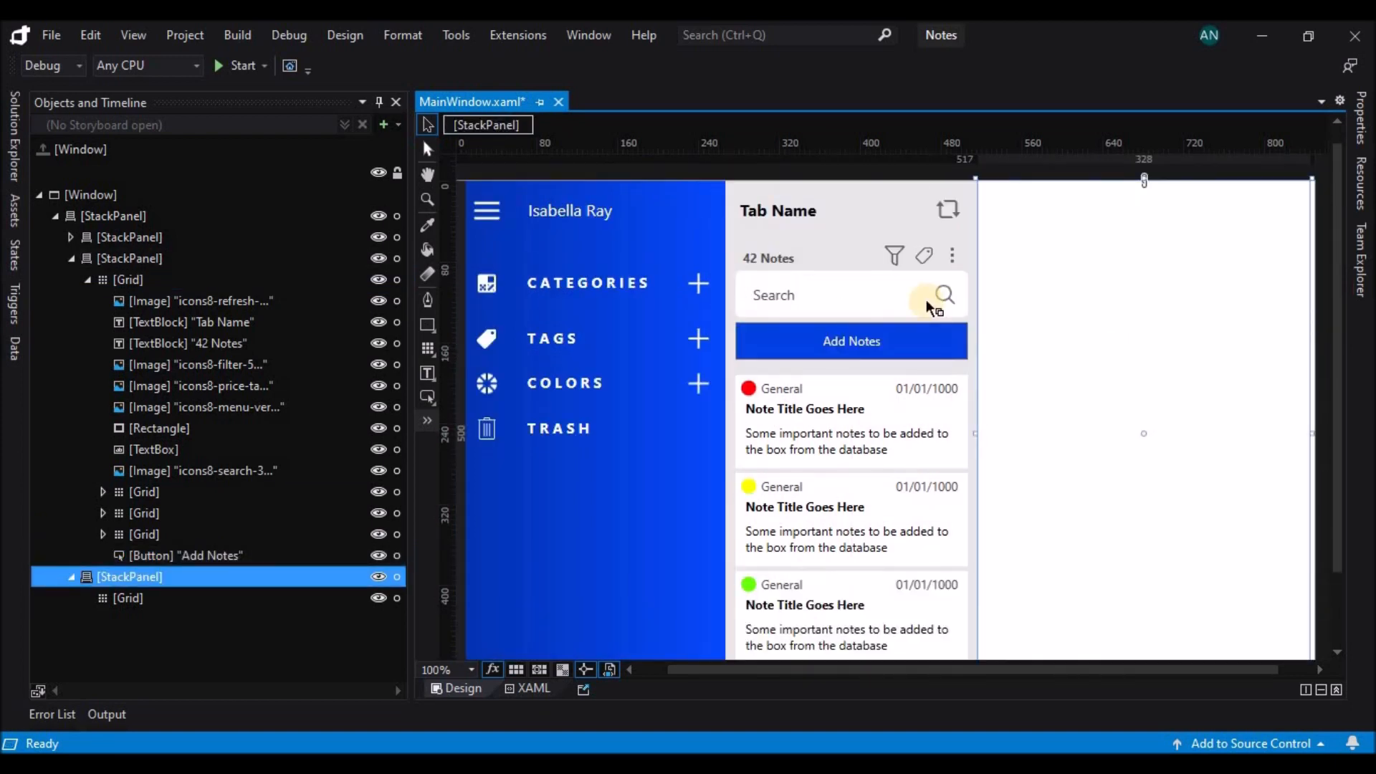
left_click(887, 297)
left_click(945, 294)
left_click(954, 307)
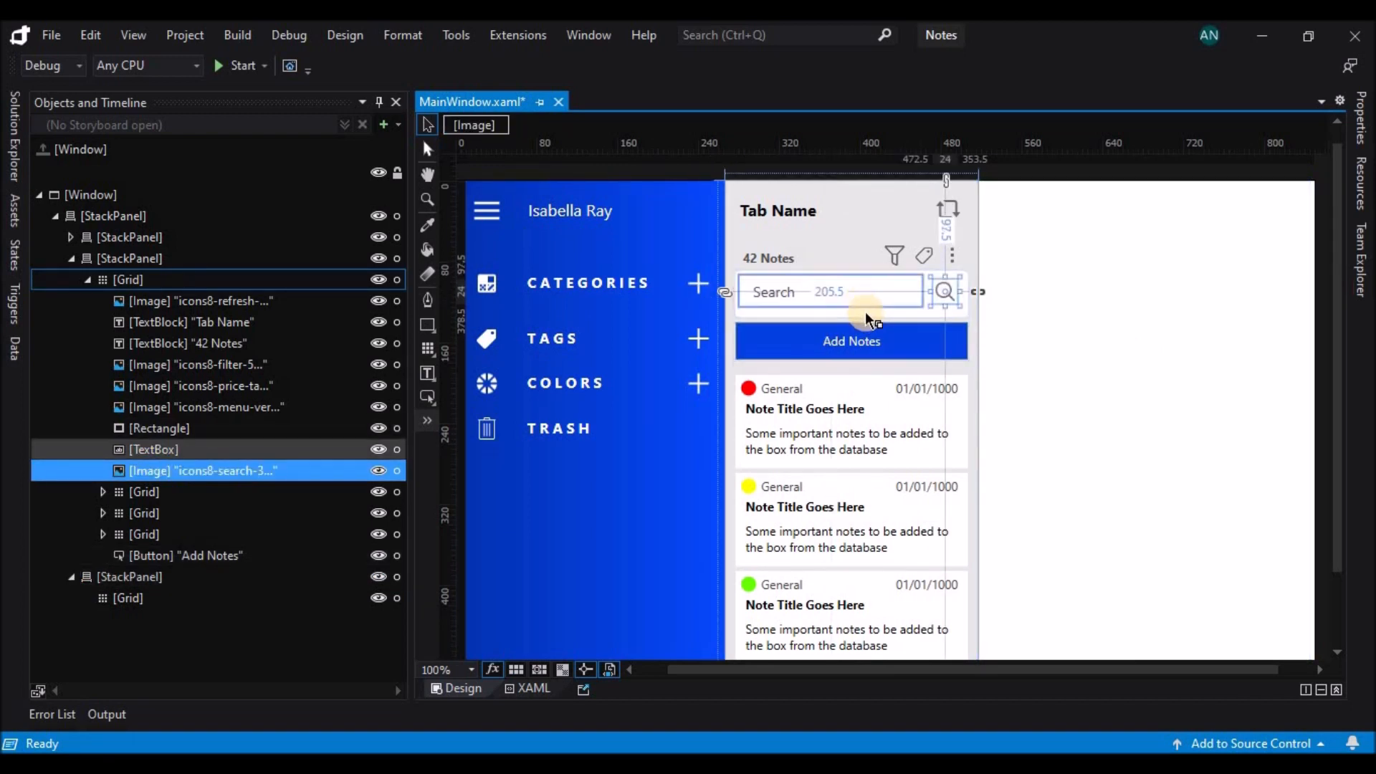
left_click(855, 311)
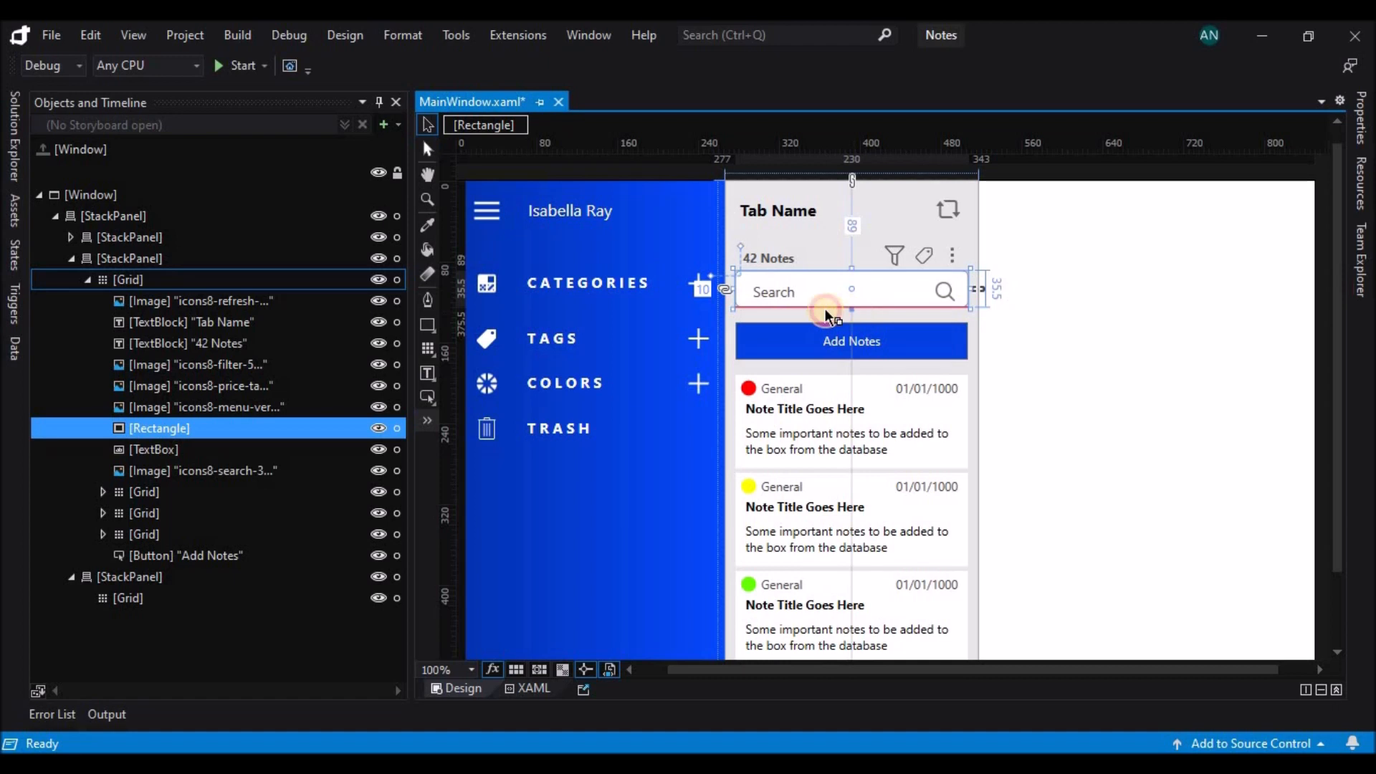
left_click(796, 298)
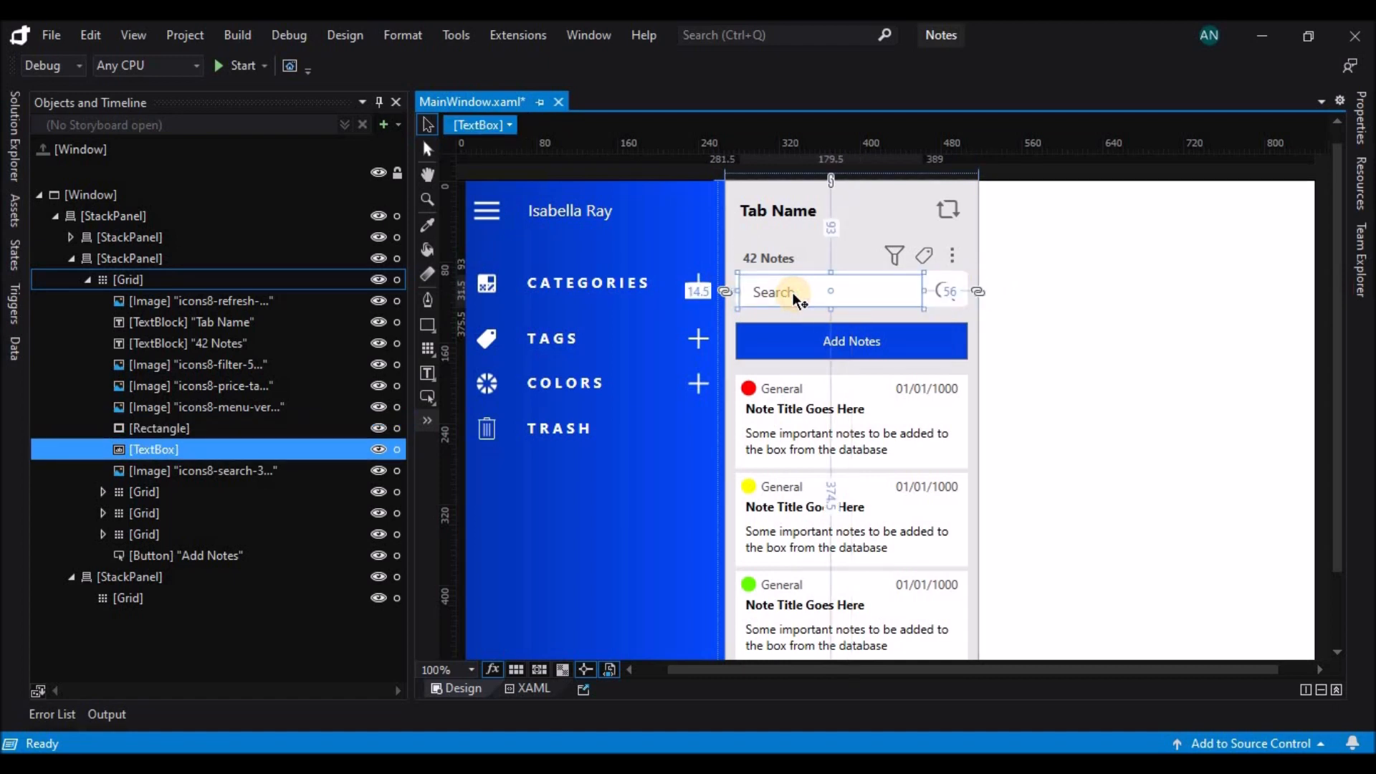
left_click(956, 298)
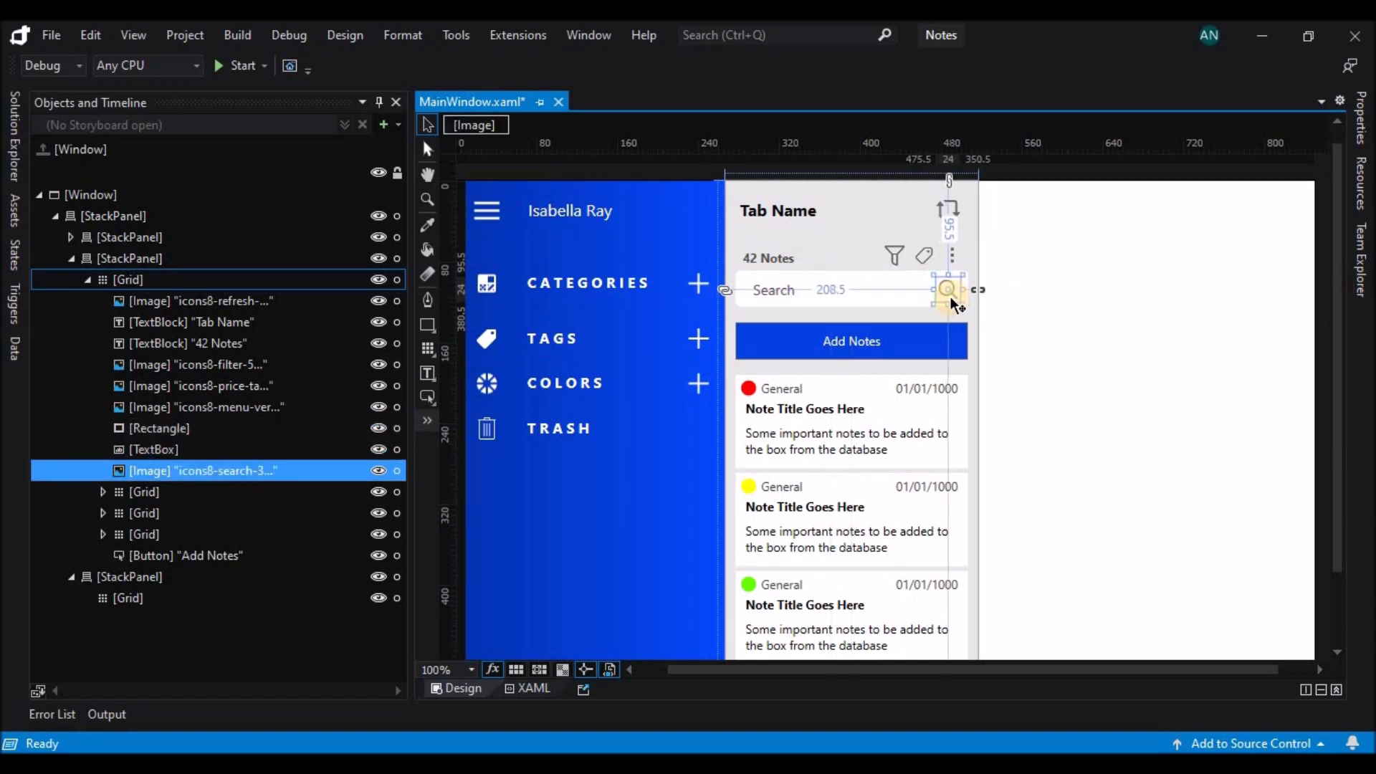
Move the "Add Notes" button up slightly, closer to the search box.
left_click(917, 298)
left_click_drag(921, 344, 921, 339)
left_click(1064, 347)
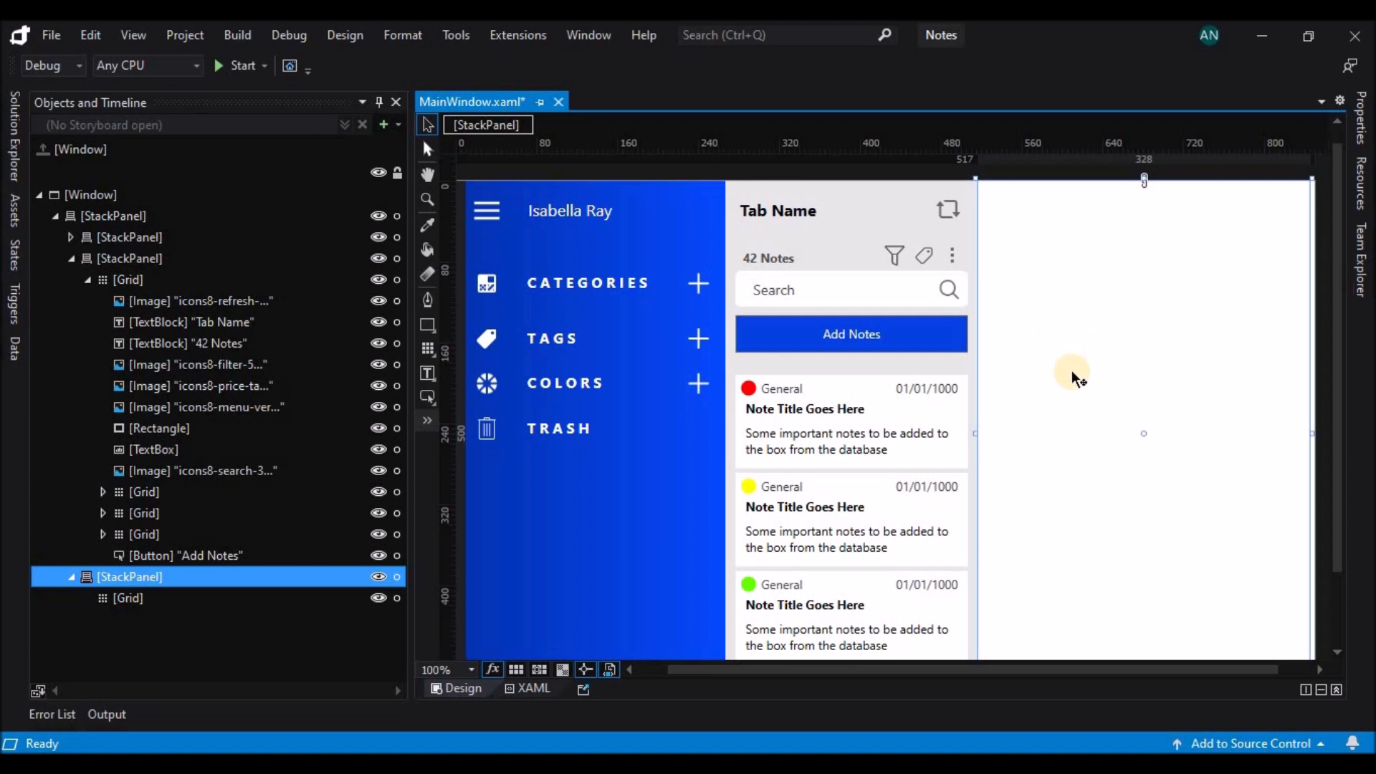
Replace the white content panel's empty grid with a pasted copy of the first note card.
left_click(900, 409)
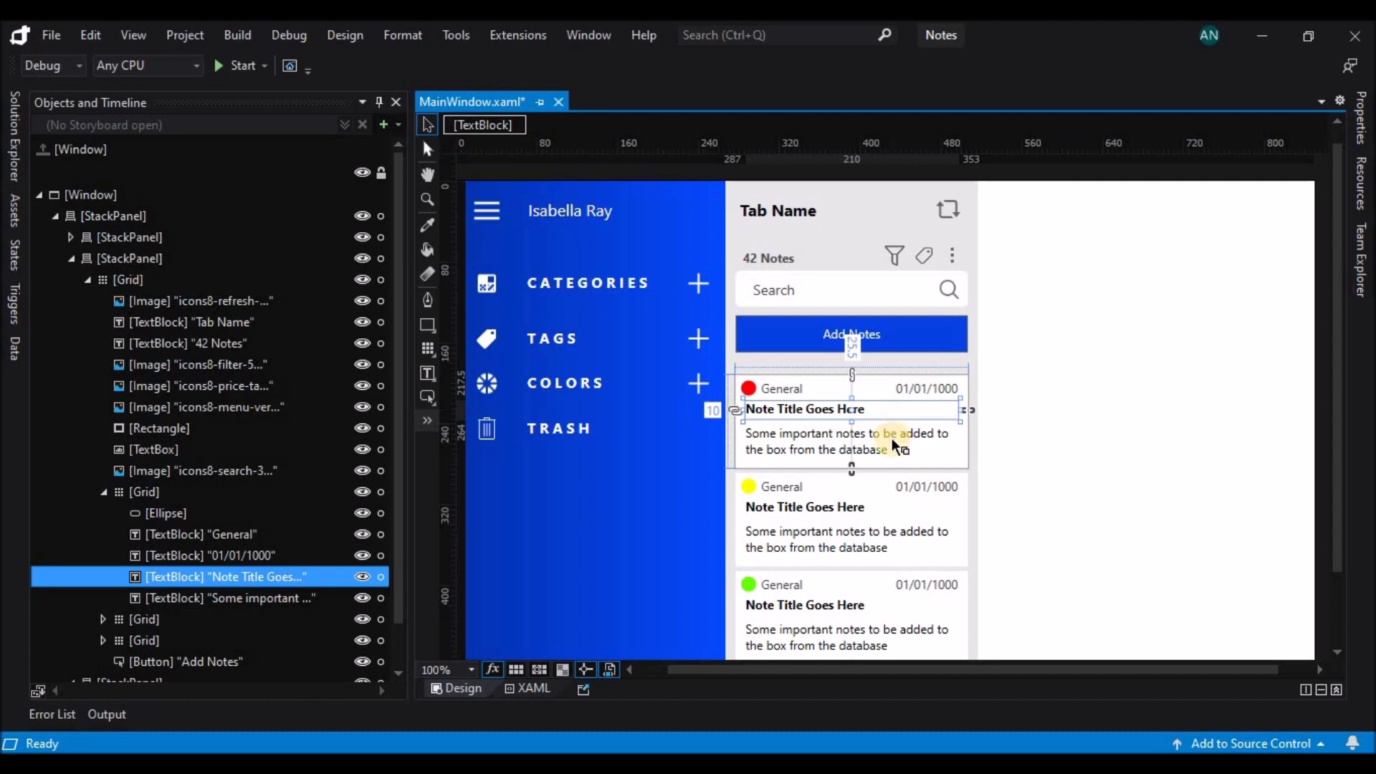
left_click(894, 445, "shift")
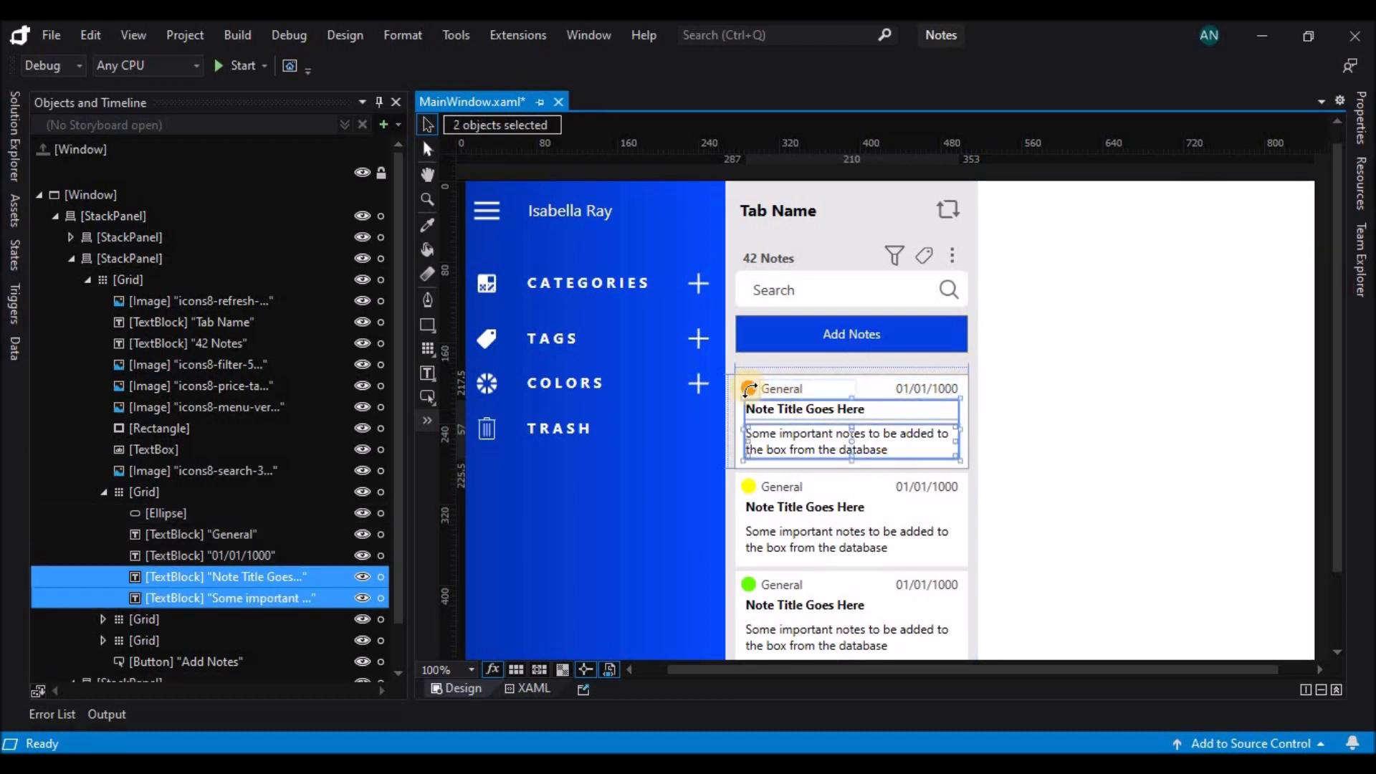
left_click(753, 388)
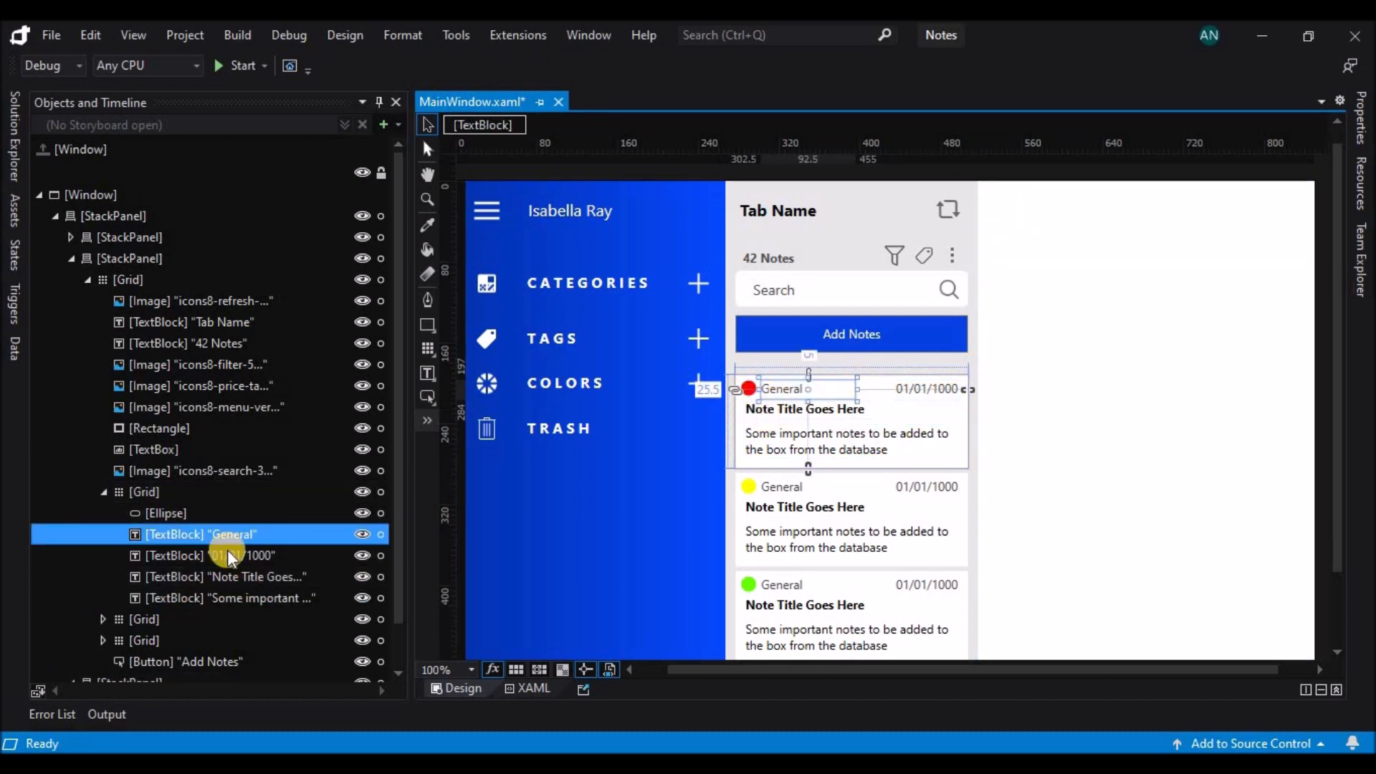
right_click(200, 492)
left_click(240, 179)
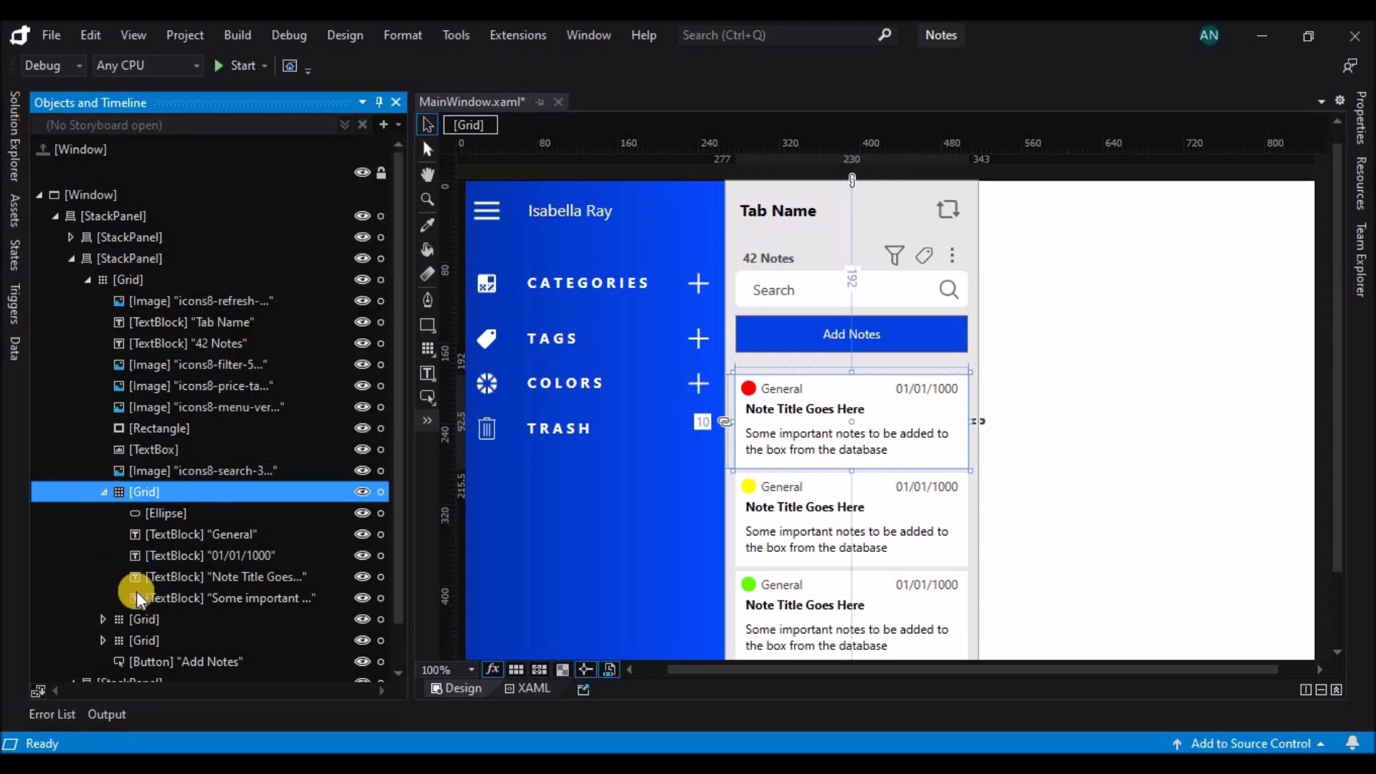
scroll(135, 594, "down", 1)
left_click(129, 666)
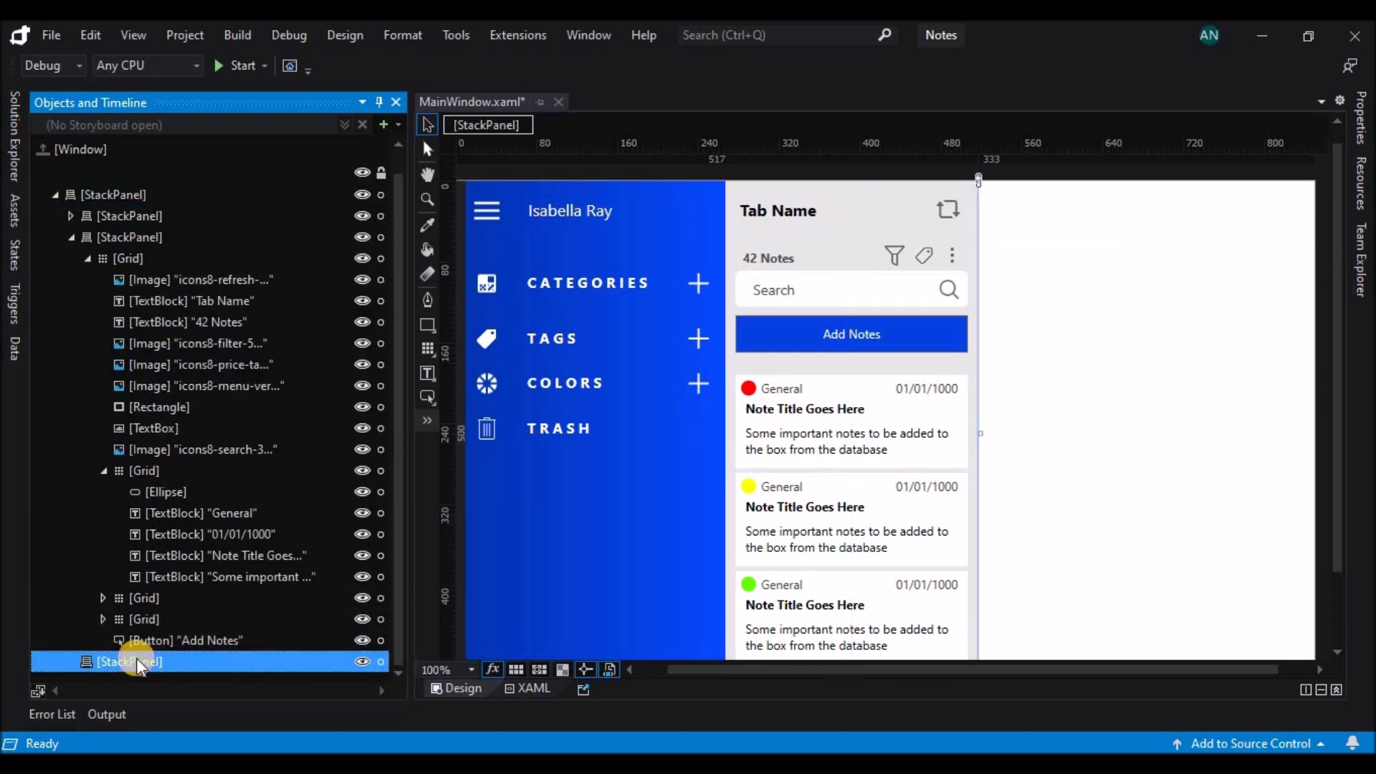
key("ctrl+v")
Widen the pasted card to the content panel's full width and move its date text to the card's far edge.
left_click_drag(1213, 226, 1317, 233)
left_click_drag(1187, 196, 1306, 216)
left_click(1061, 215)
Extend the pasted card down to the bottom of the content panel and widen its note body text block to about 312.
left_click(1137, 270)
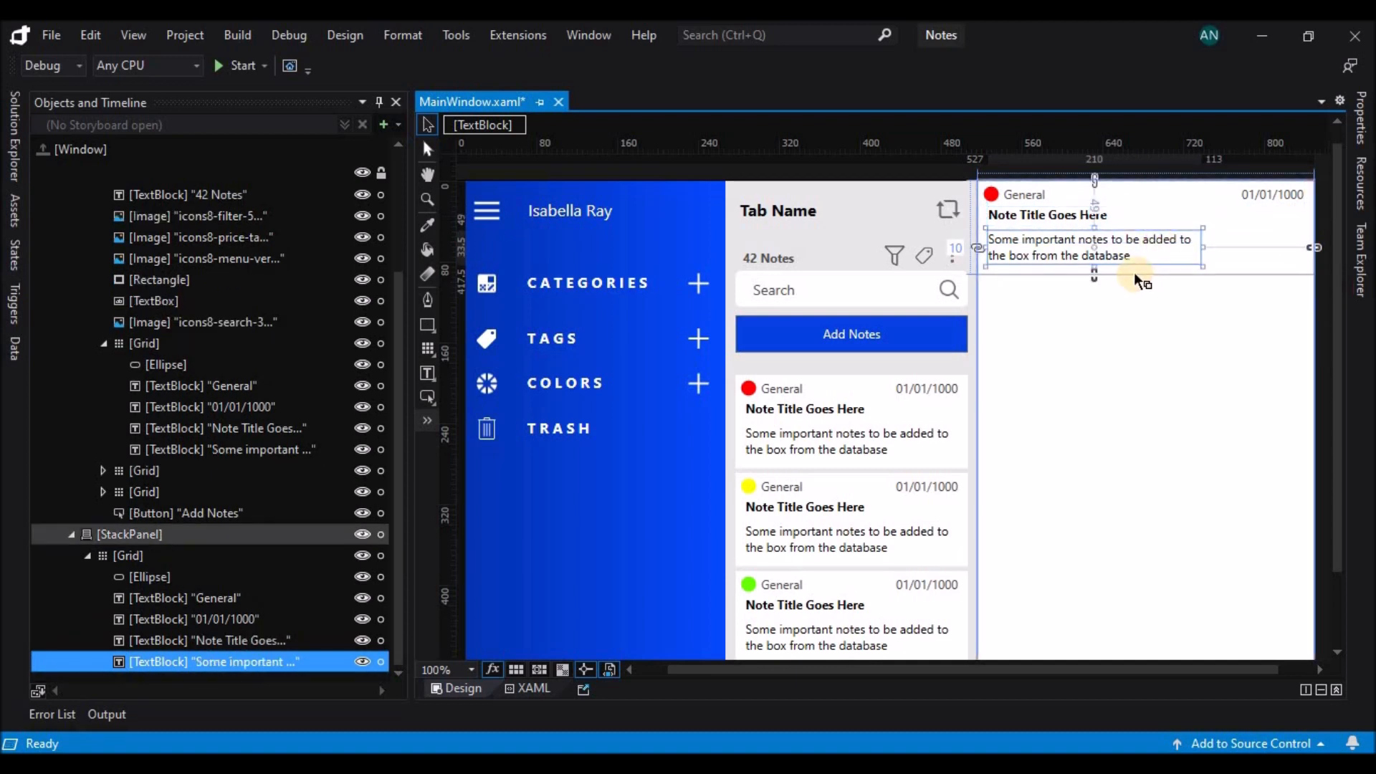
left_click_drag(1146, 275, 1170, 587)
scroll(1064, 273, "up", 3)
left_click(1147, 300)
left_click_drag(1192, 302, 1306, 303)
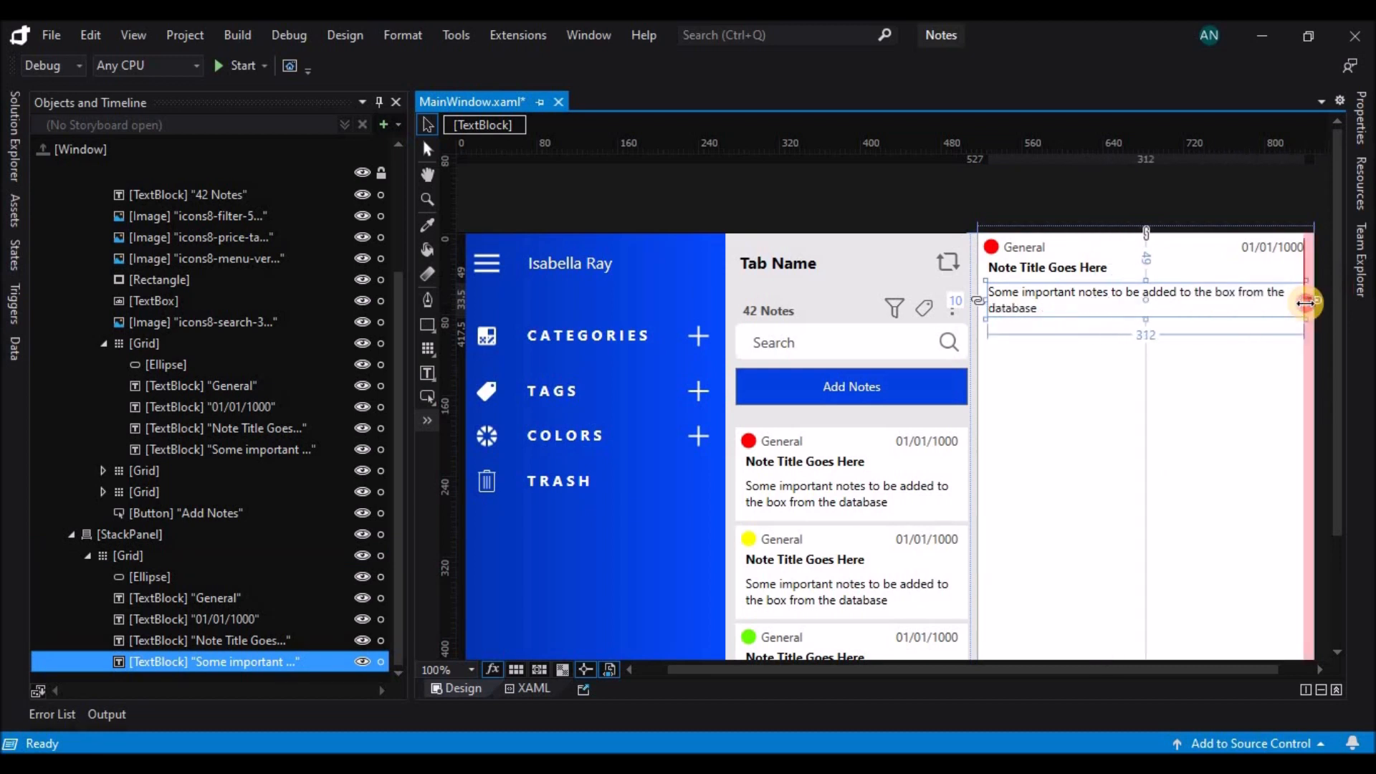
Paste another copy of the note sentence after the existing body text in the content panel.
double_click(1052, 299)
left_click(1049, 312)
key("ctrl+v")
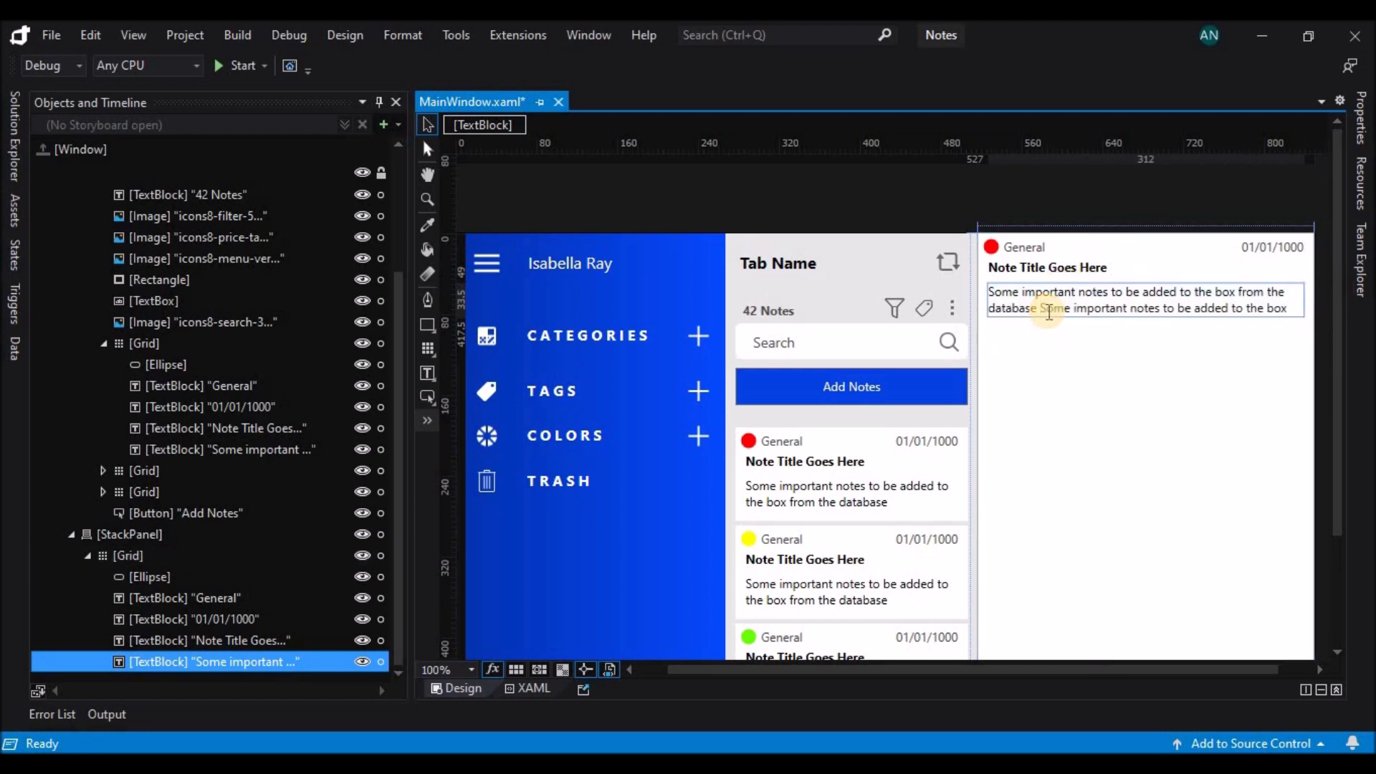
left_click(1127, 344)
Stretch the content panel's note body text block down to a height of about 438.5.
left_click(1145, 311)
left_click_drag(1146, 319, 1150, 596)
scroll(1167, 482, "down", 2)
scroll(1154, 466, "down", 2)
left_click_drag(1145, 446, 1146, 584)
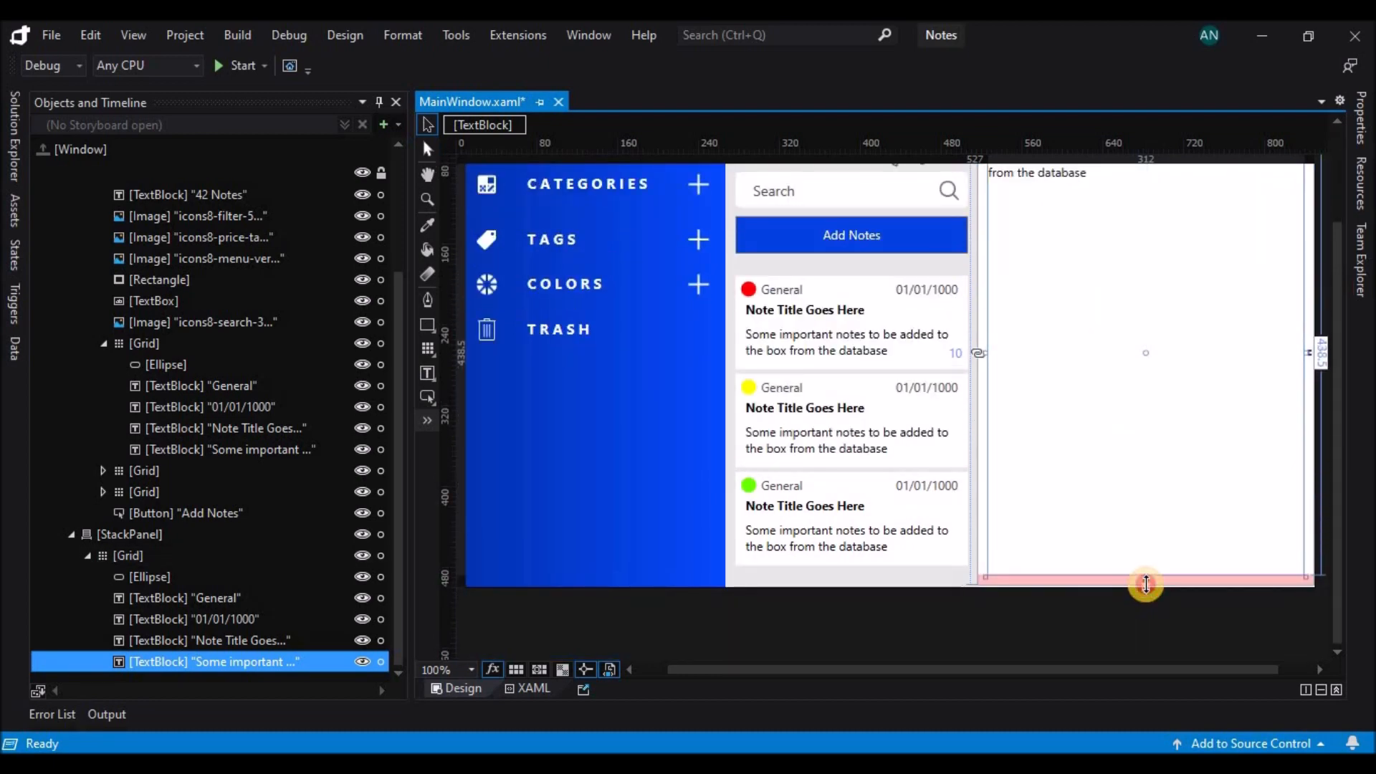
Replace the content panel's note body text with two pasted copies of the Lorem ipsum passage, trimmed after "tincidunt nunc".
scroll(1151, 564, "up", 2)
scroll(1148, 564, "up", 2)
double_click(1089, 399)
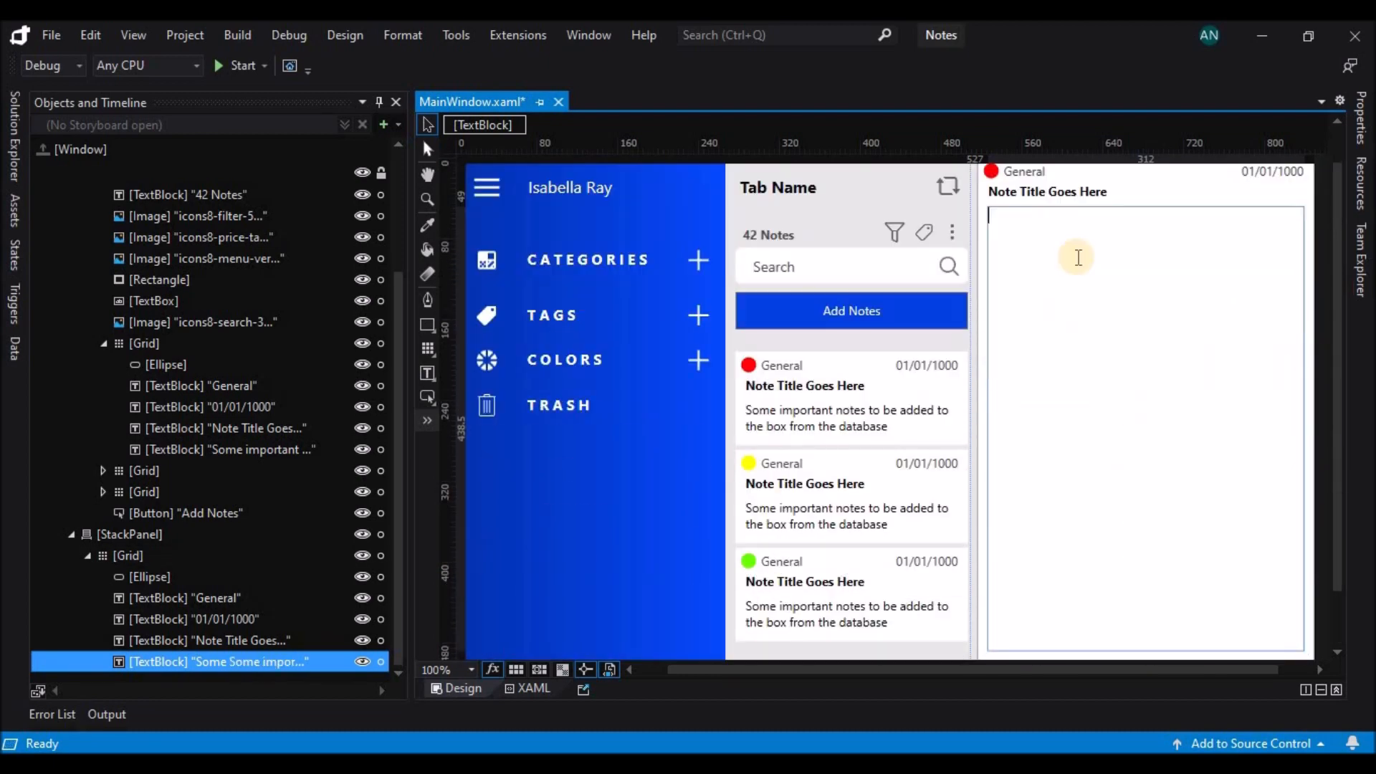
key("ctrl+v")
key("ctrl+v")
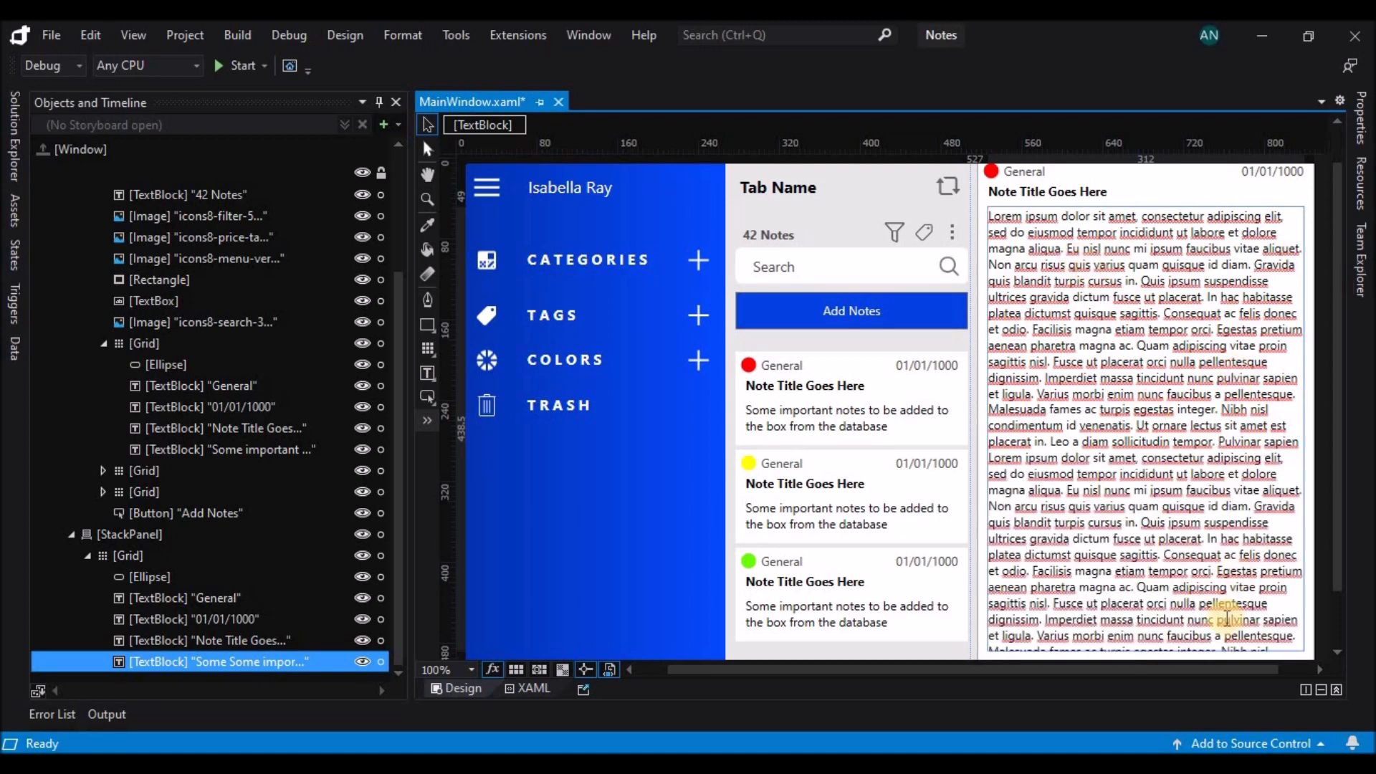
left_click_drag(1218, 623, 1293, 686)
key("Delete")
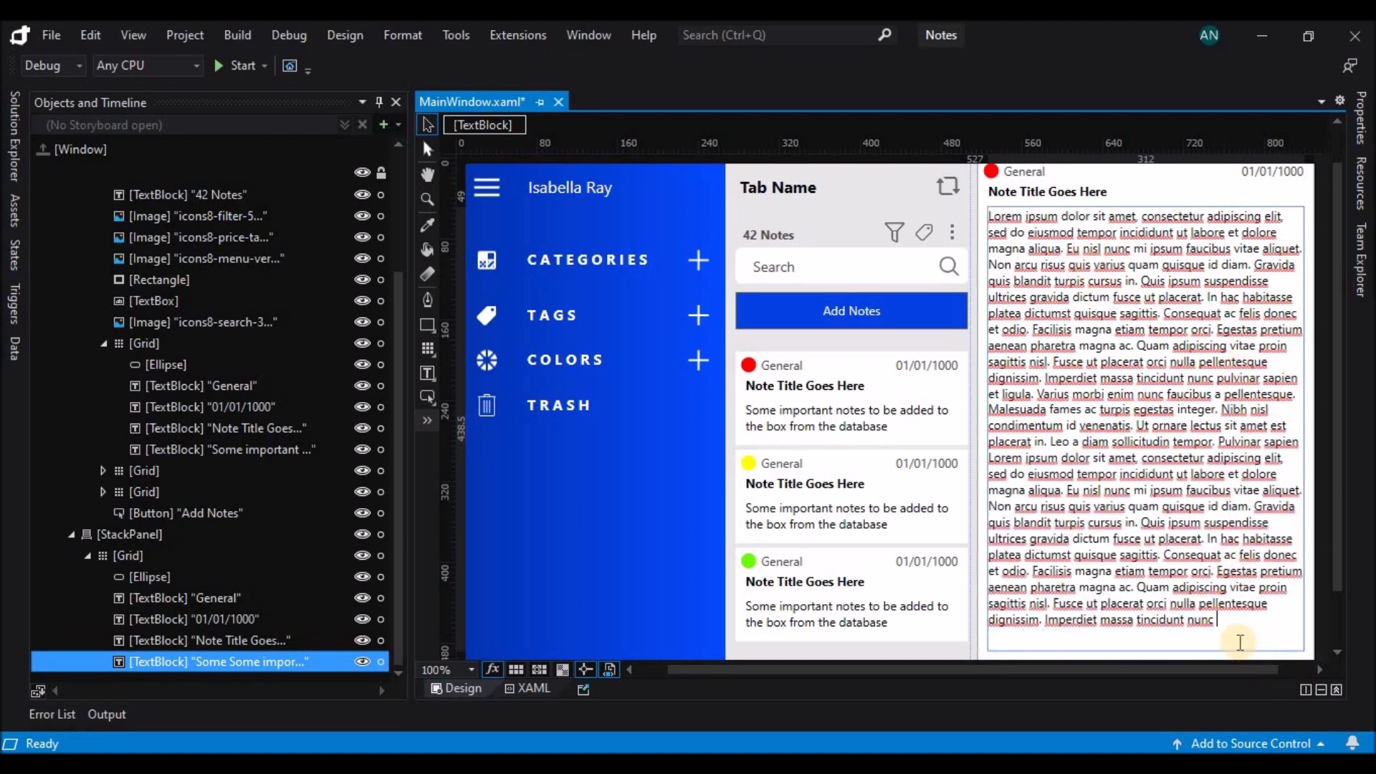
Run the application, try the Add Notes button, and stop debugging.
left_click_drag(1042, 671, 1047, 673)
left_click(240, 66)
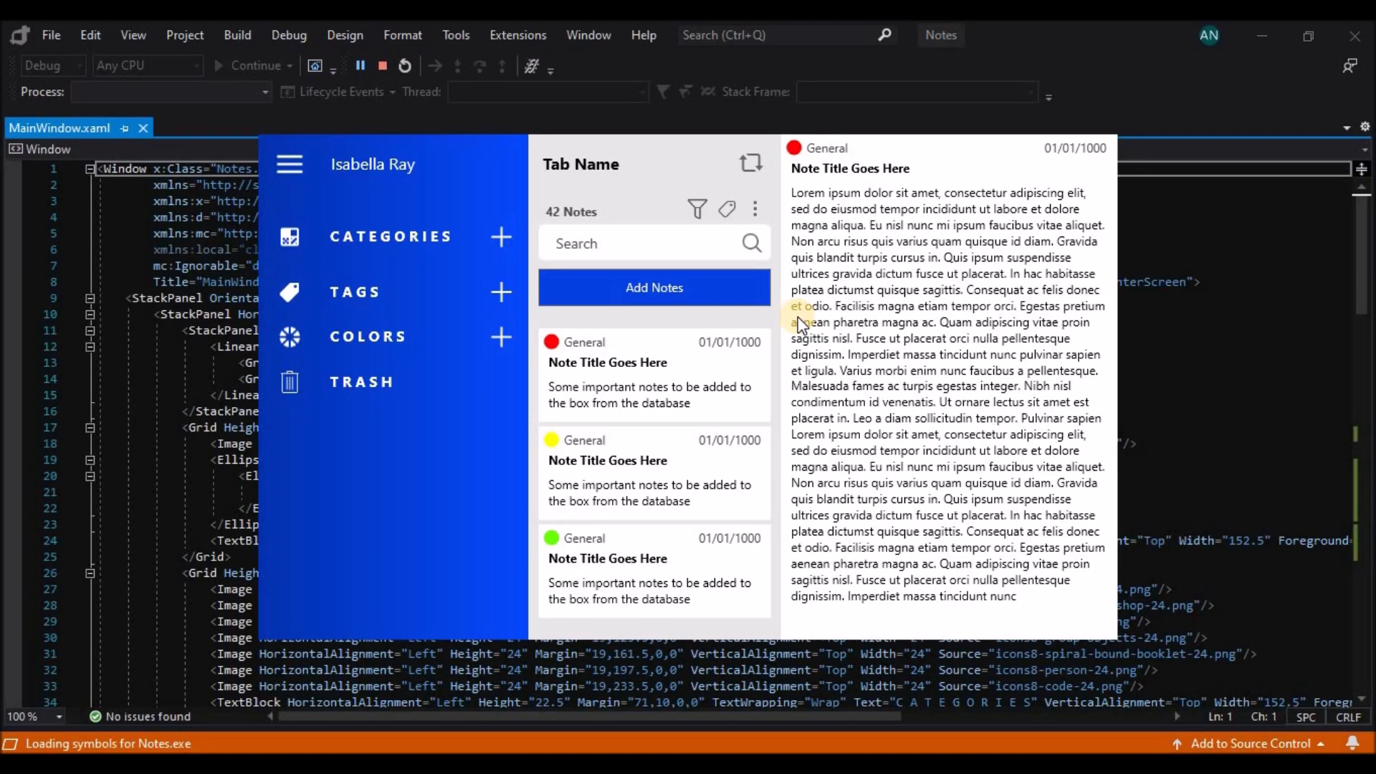
left_click(631, 290)
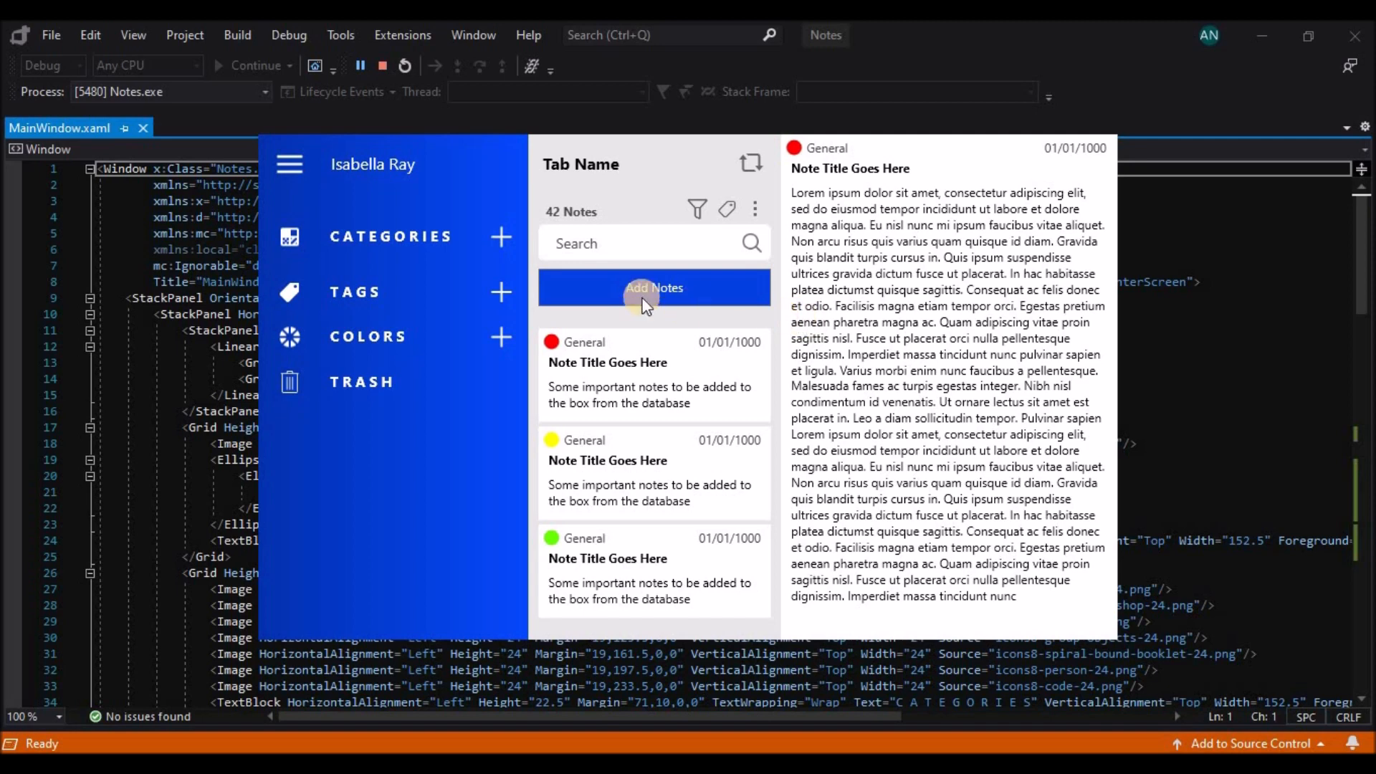
left_click(383, 65)
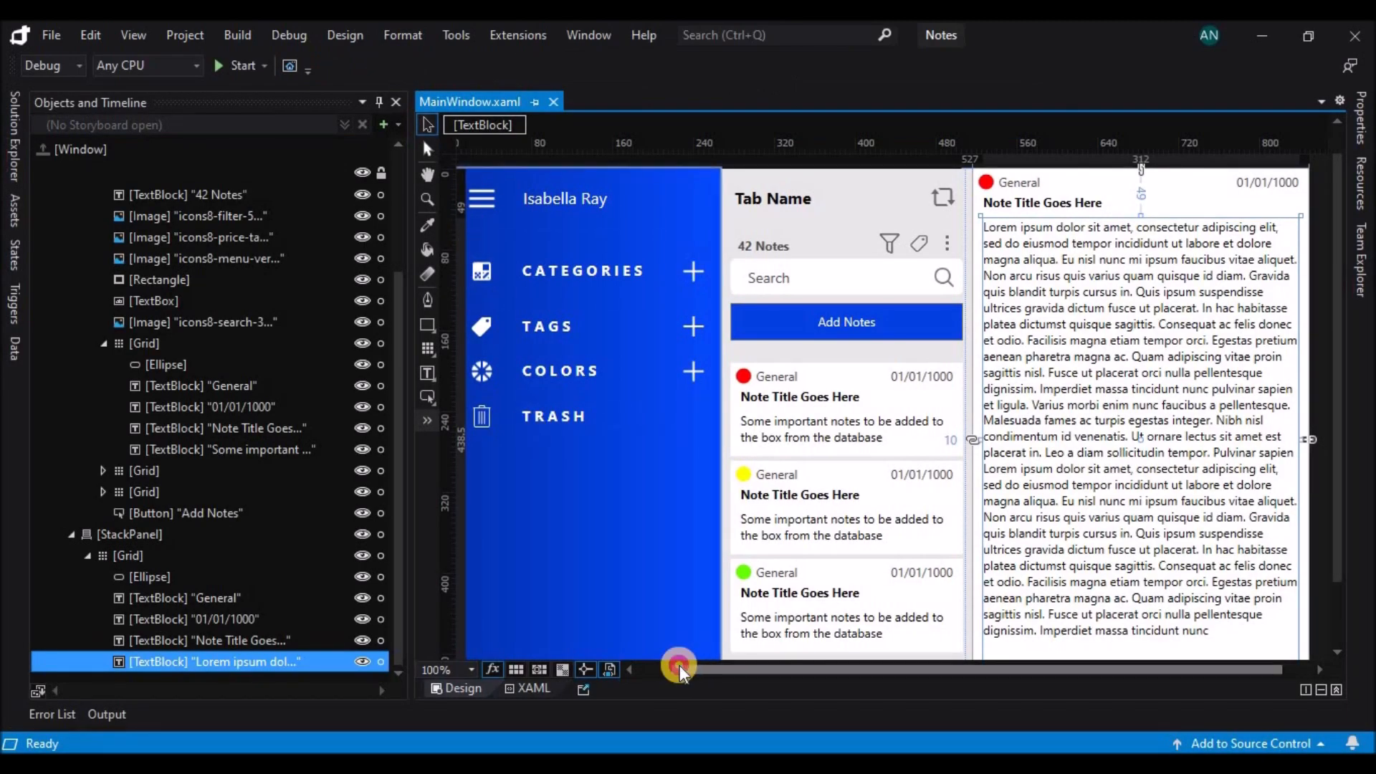
Narrow the blue sidebar panel to a width of about 58 so only its icons fit.
left_click_drag(681, 667, 663, 666)
left_click(712, 559)
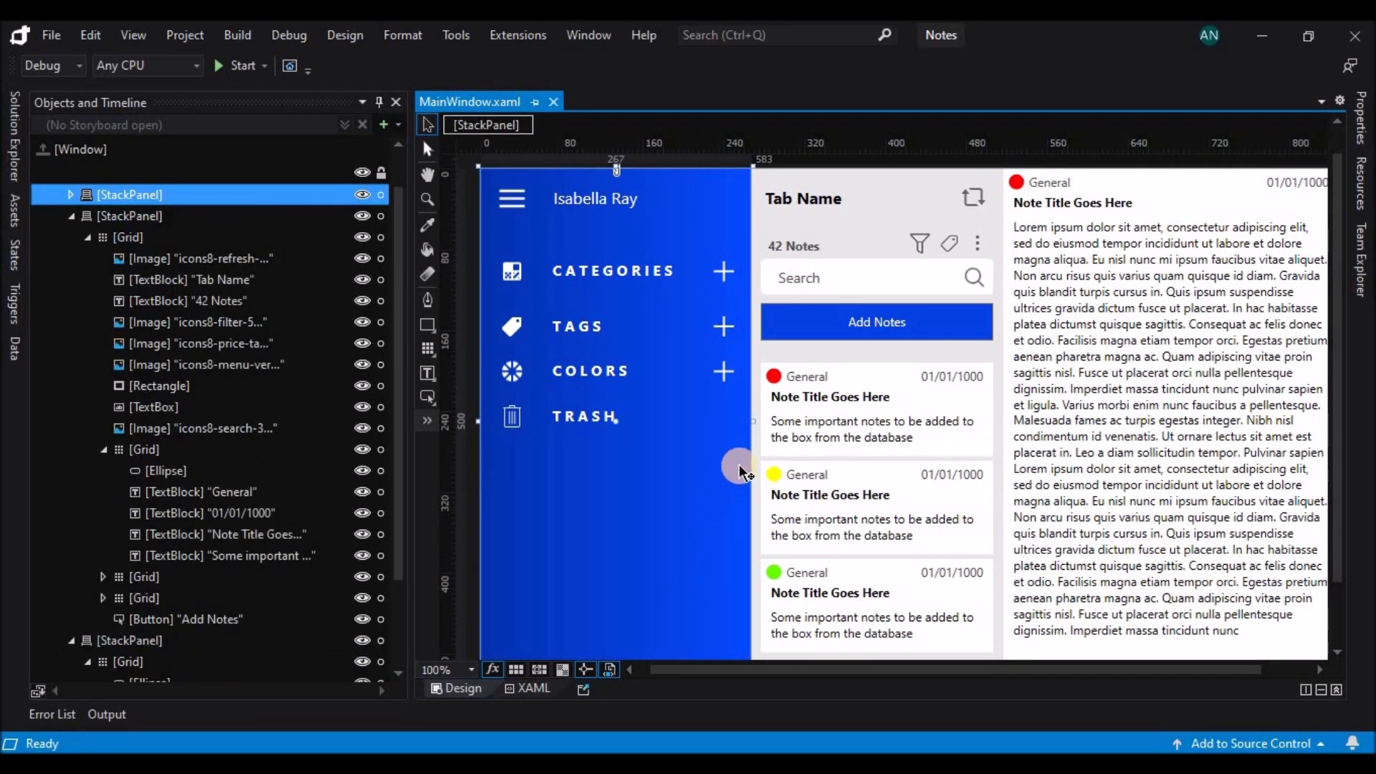
left_click_drag(748, 421, 541, 450)
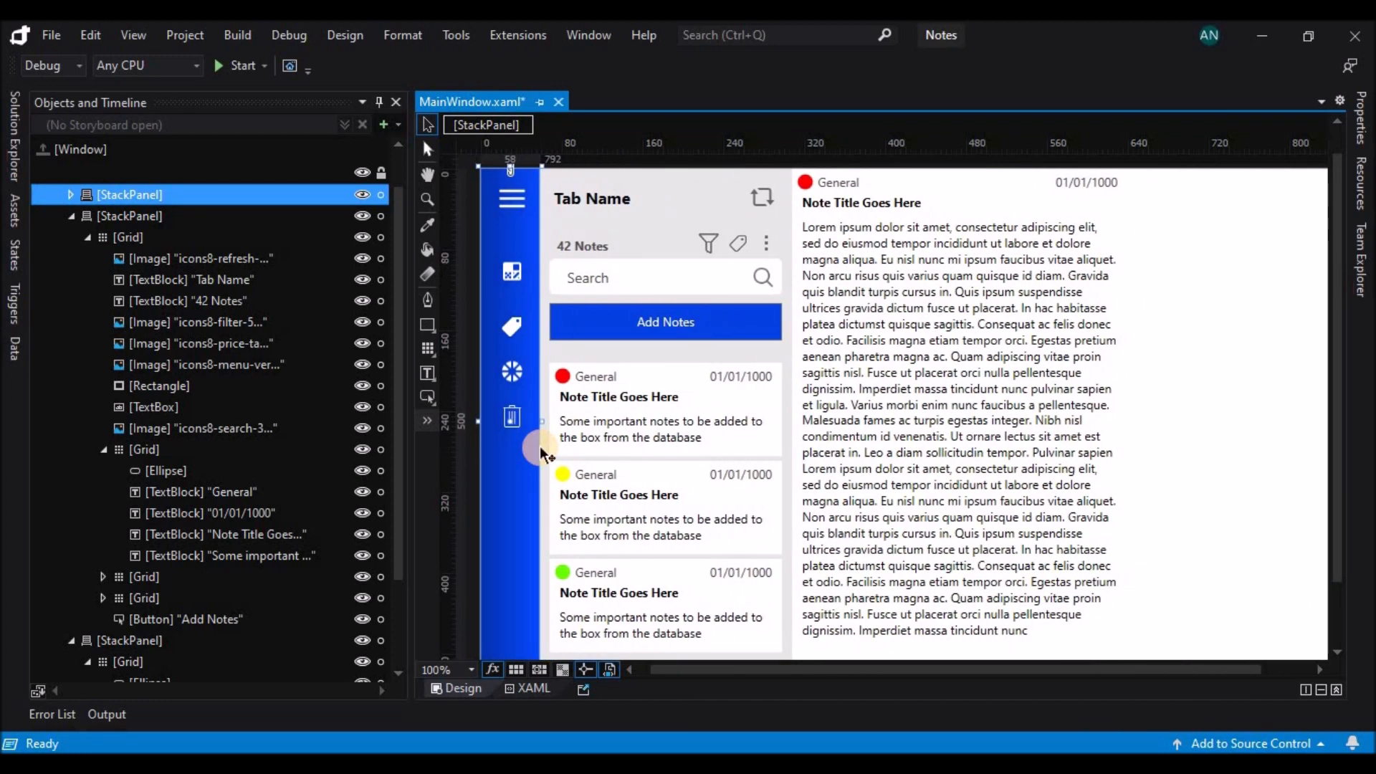
Create a new storyboard for the window and widen the objects area to give its timeline more room.
left_click(385, 127)
left_click(738, 439)
left_click_drag(411, 509, 558, 504)
scroll(850, 513, "up", 2)
scroll(849, 514, "down", 1)
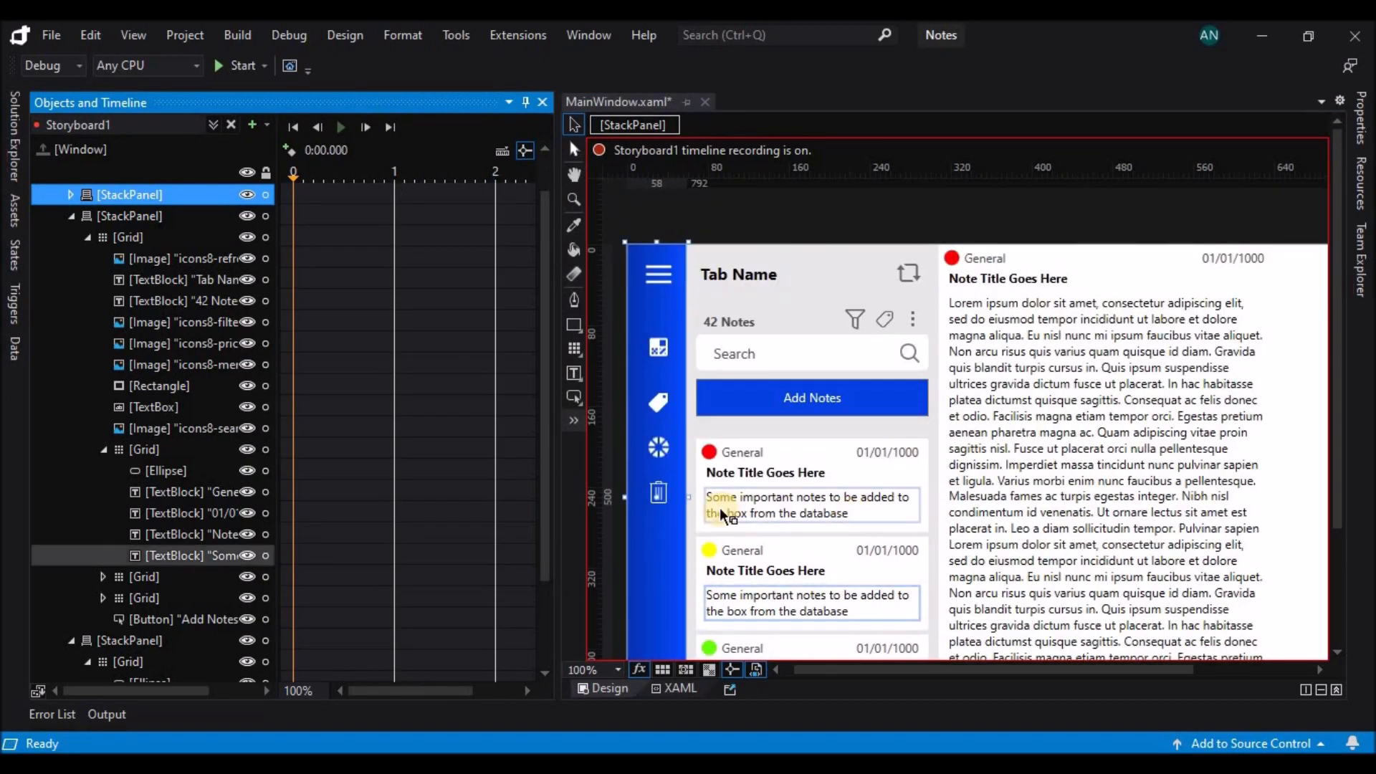
Set the sidebar menu icon's Visibility to Hidden at 0 seconds in the storyboard.
left_click(667, 277)
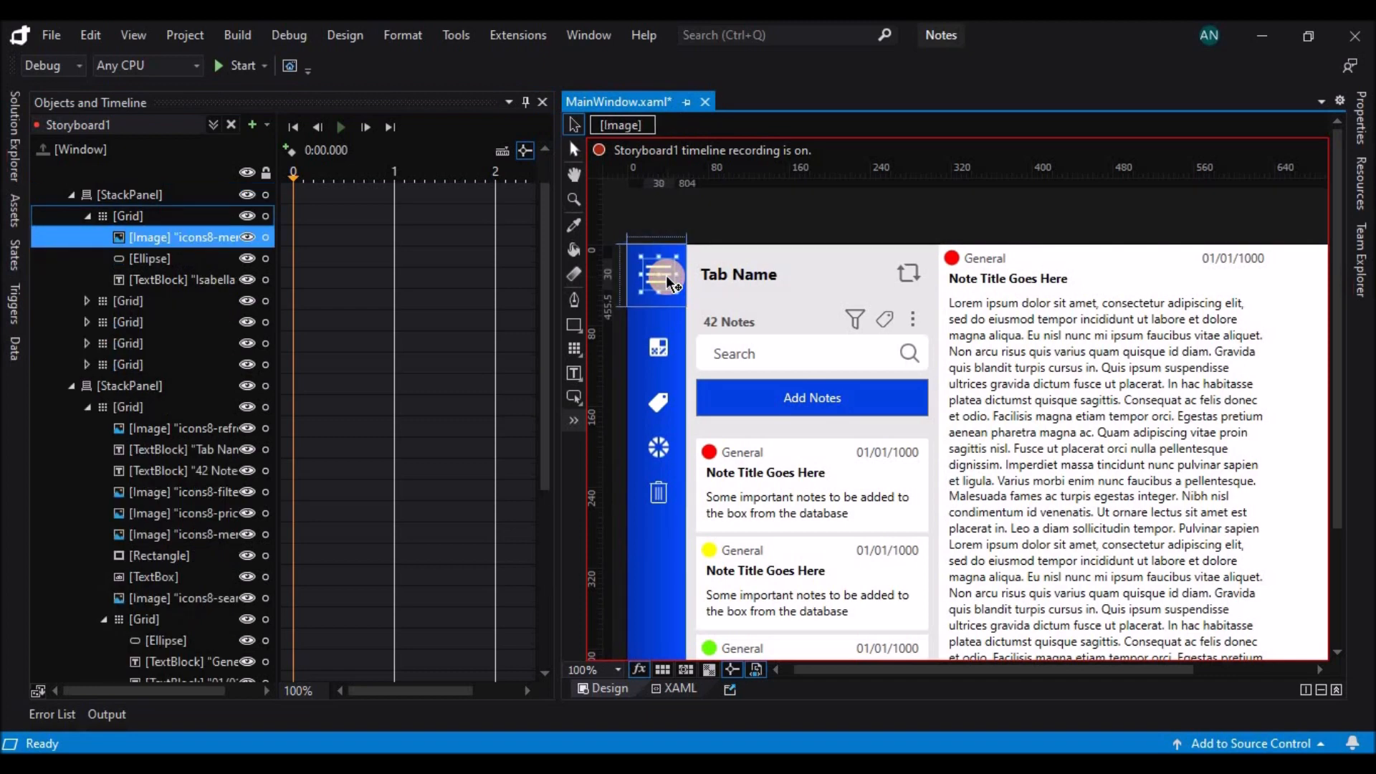
left_click(1357, 136)
left_click_drag(1355, 246, 1356, 522)
left_click(1303, 390)
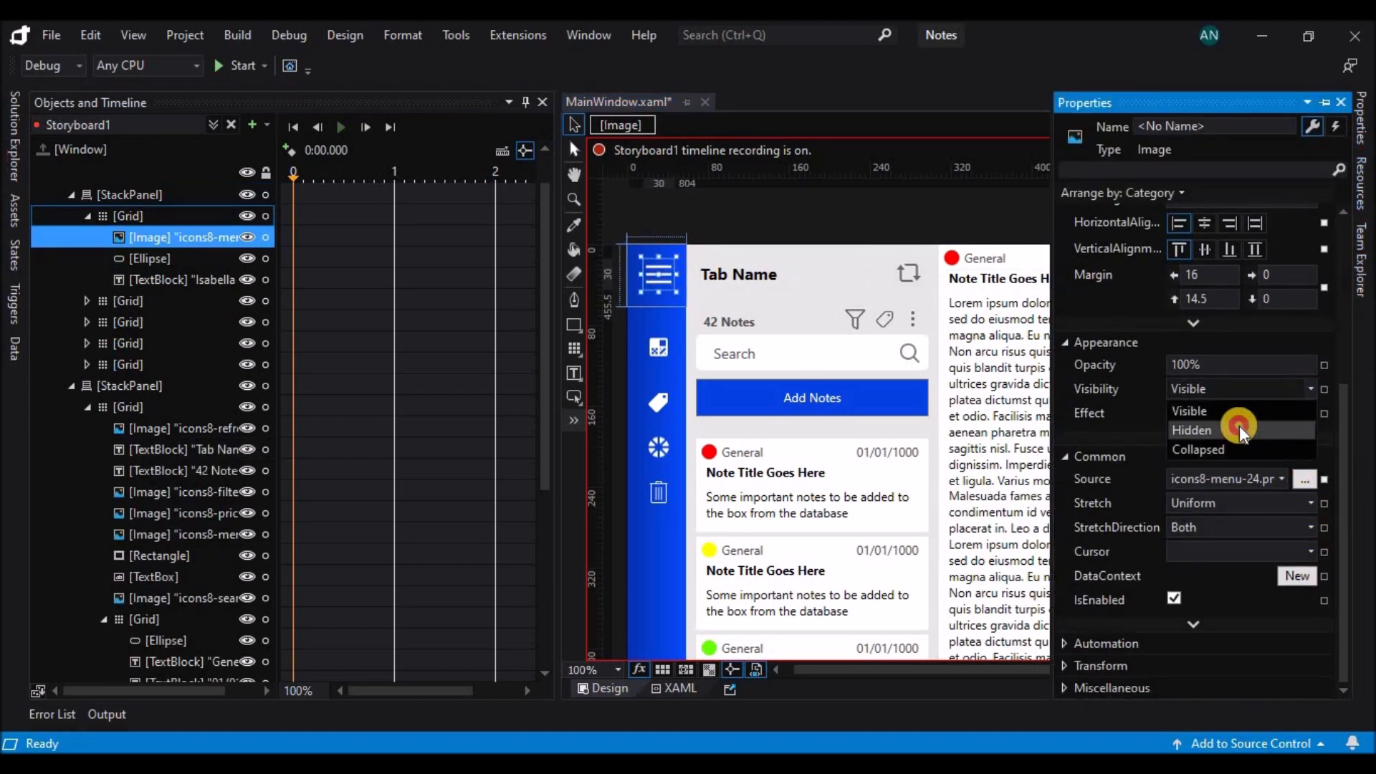
left_click(1238, 429)
Set the profile picture ellipse's Visibility to Visible at 0.1 seconds in the storyboard.
left_click(206, 259)
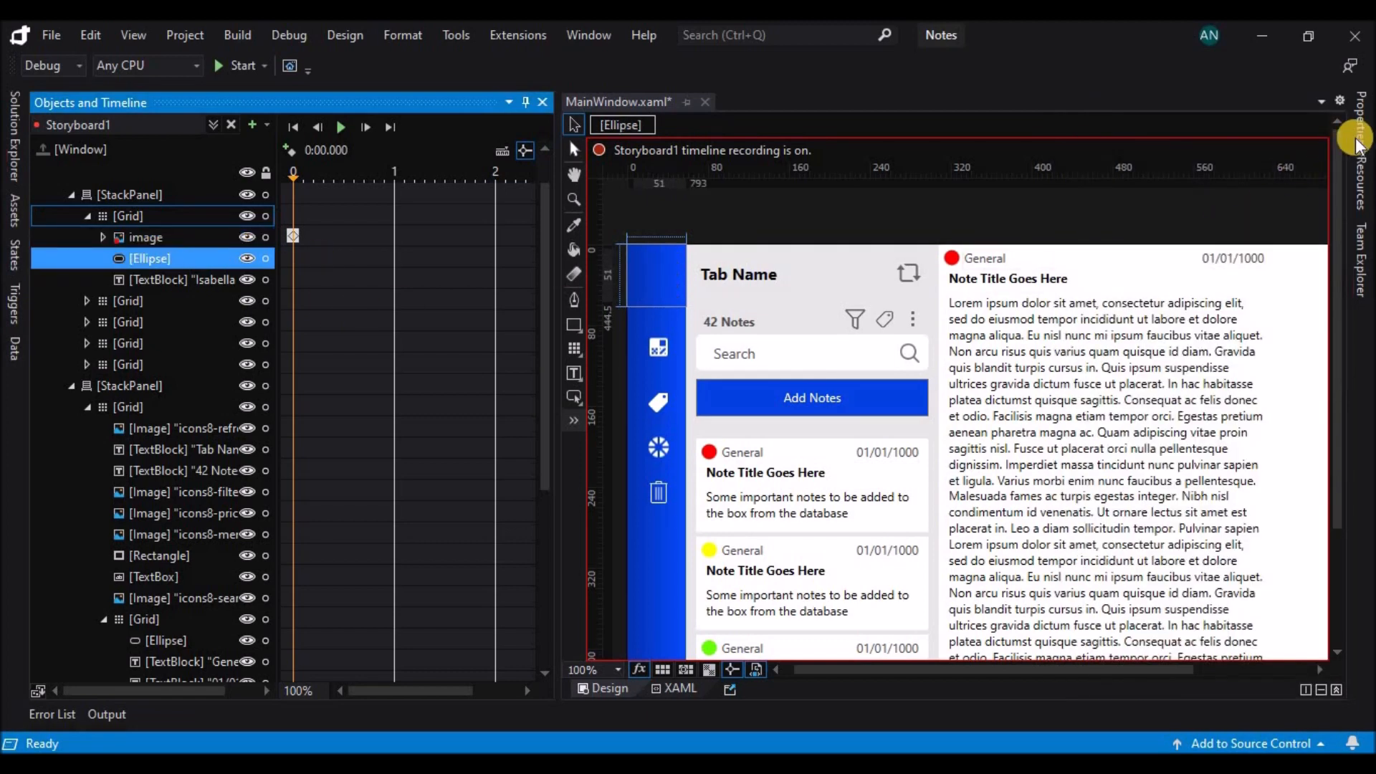
left_click(1358, 140)
left_click_drag(1335, 461, 1340, 479)
left_click(304, 252)
left_click(1360, 122)
left_click_drag(1342, 294, 1318, 476)
left_click(1311, 467)
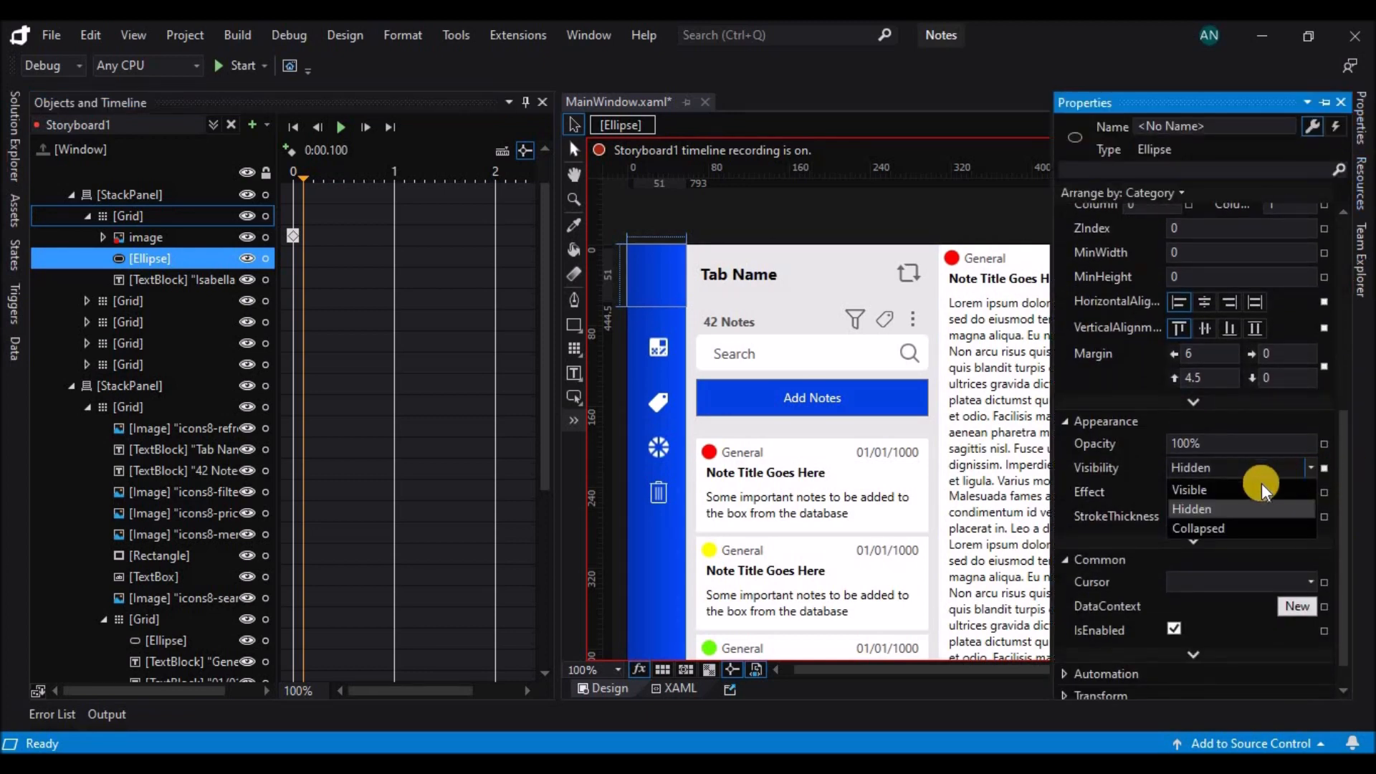
left_click(1260, 490)
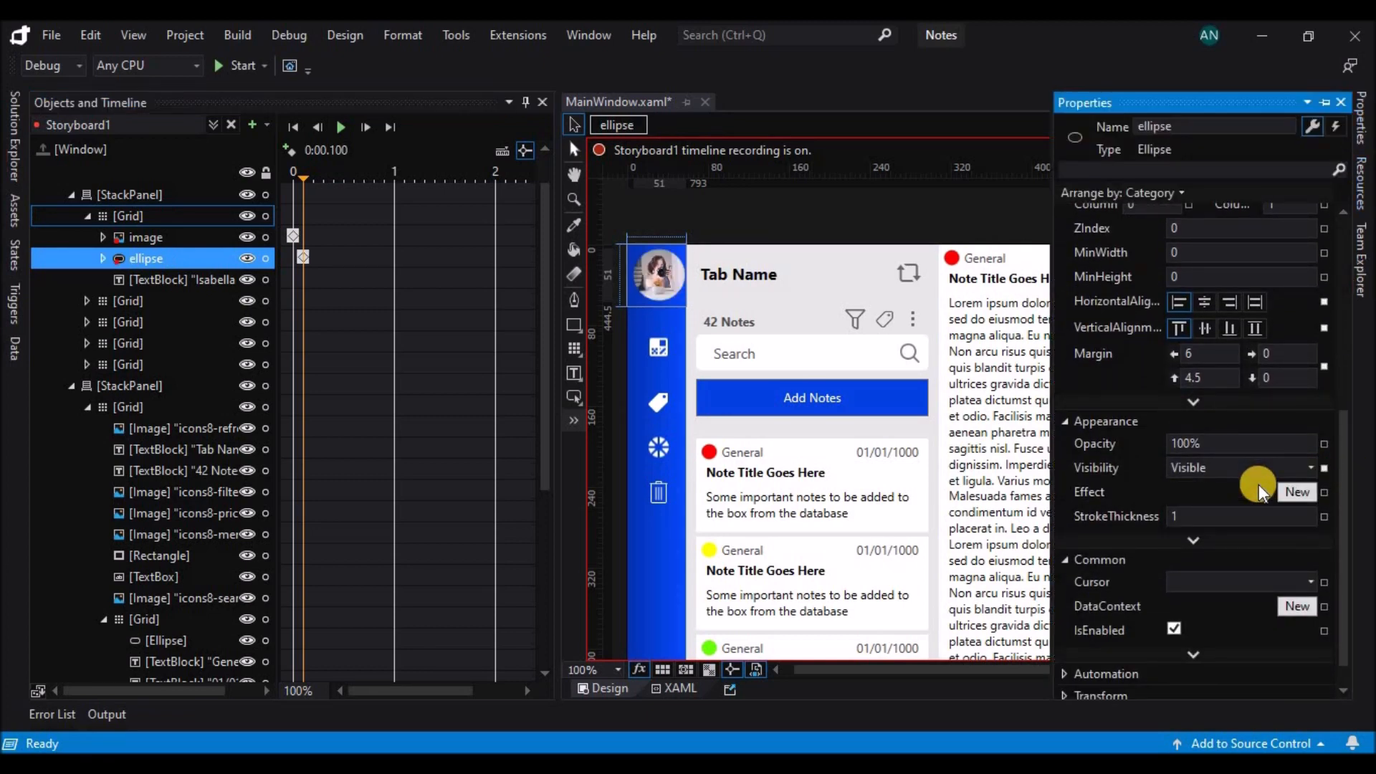
Select the sidebar's StackPanel and move the storyboard playhead to 0.5 seconds.
left_click(178, 197)
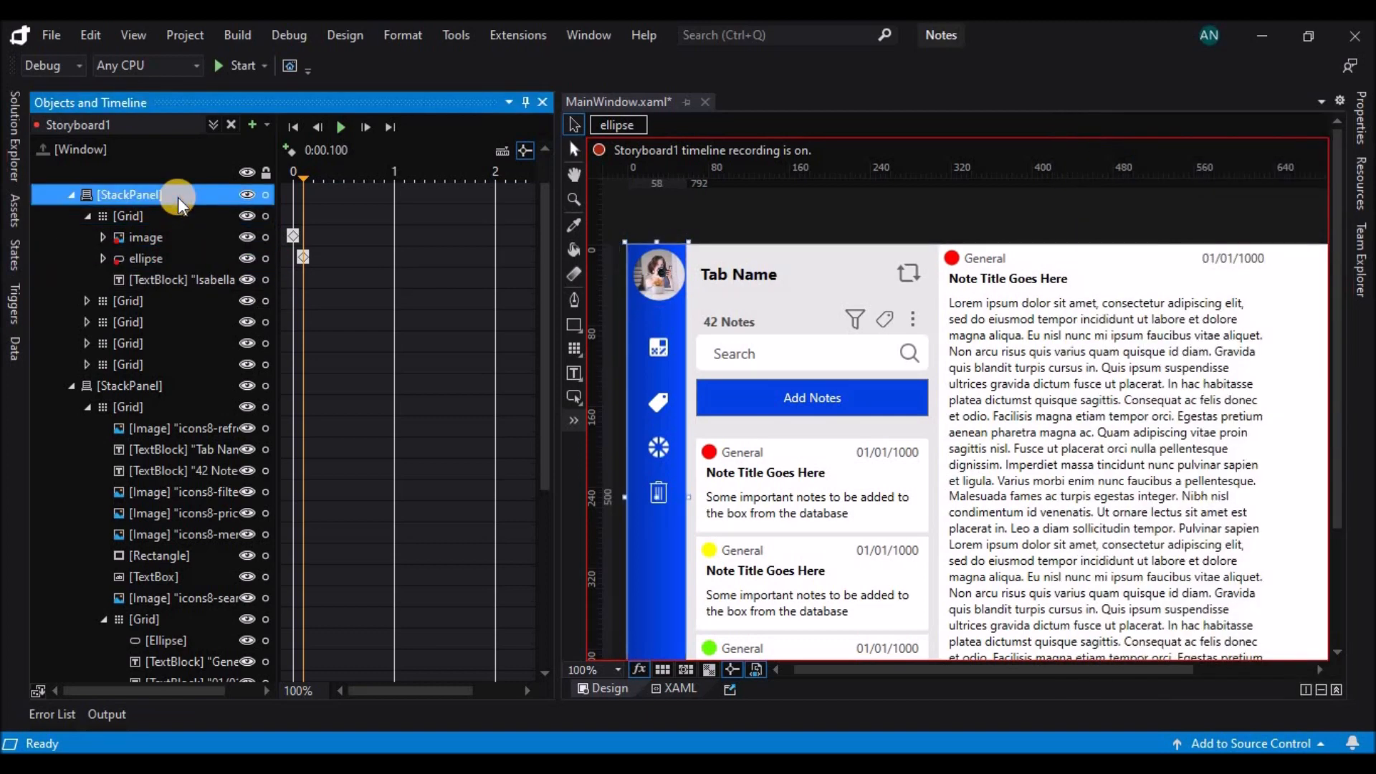
scroll(830, 310, "down", 2)
left_click(313, 256)
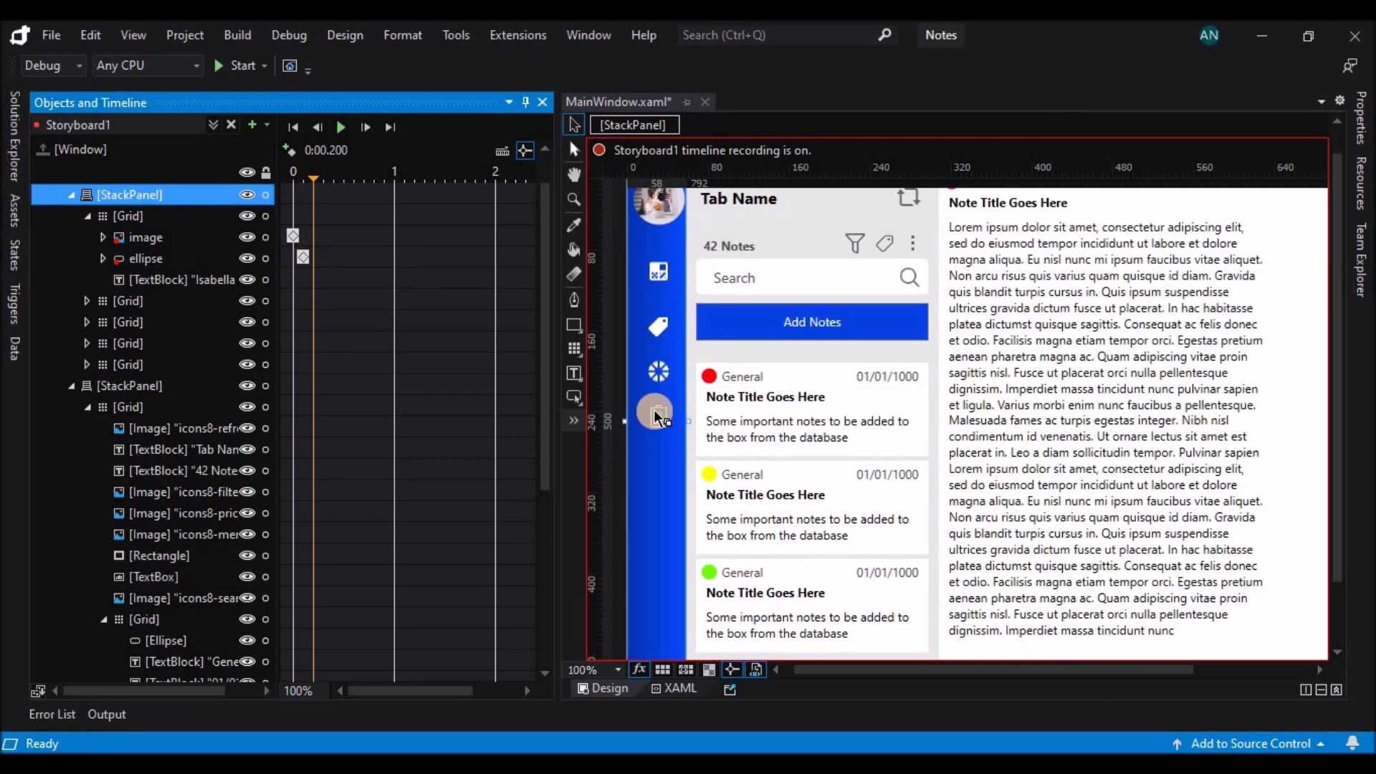
left_click(690, 422)
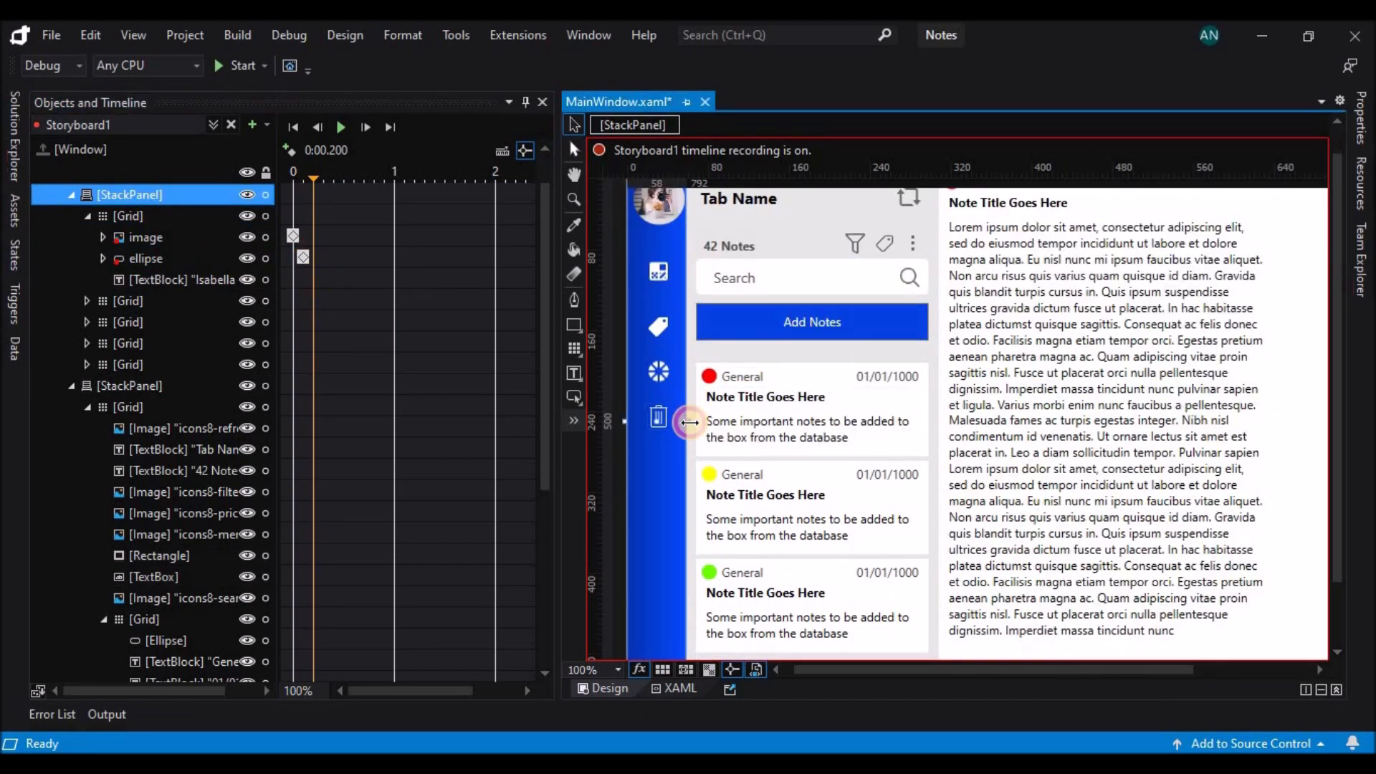
left_click(344, 248)
left_click(712, 422)
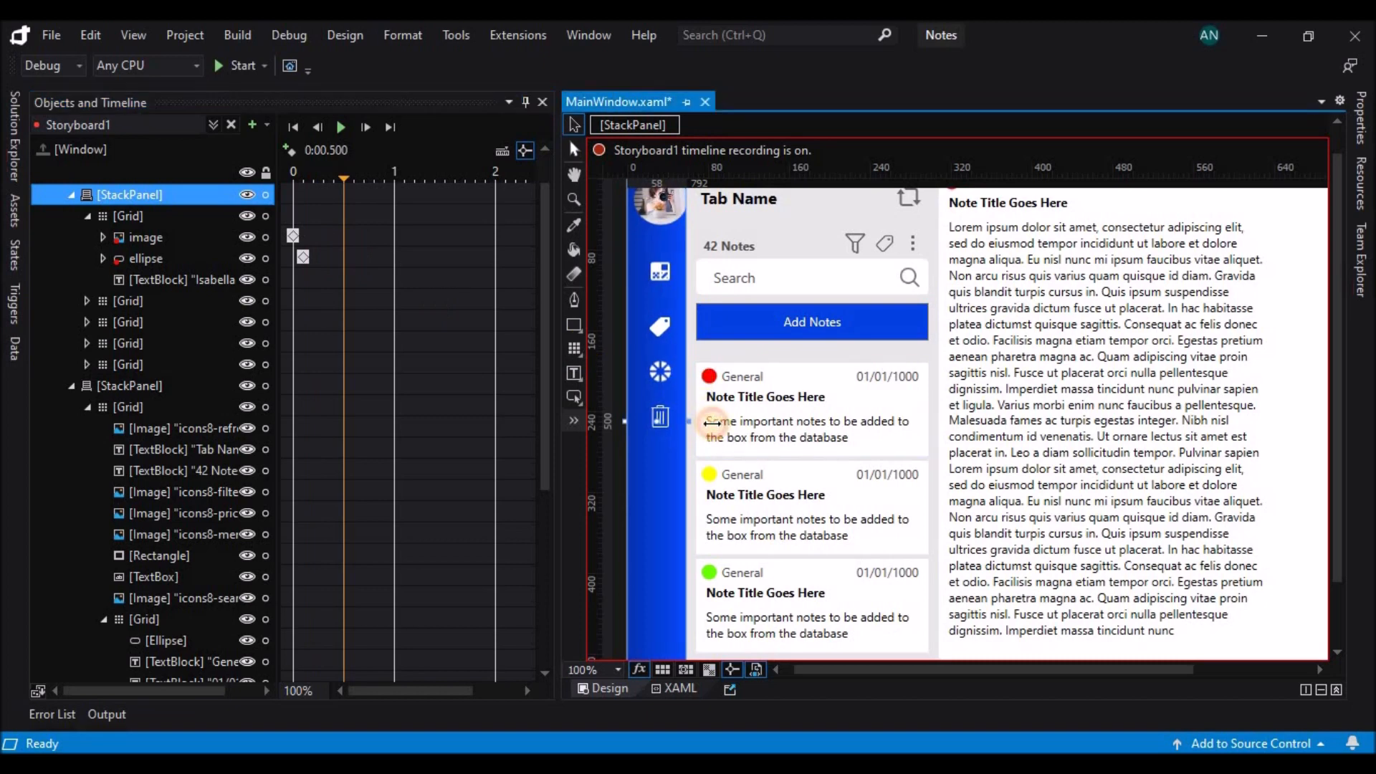
left_click_drag(712, 422, 714, 423)
key("ctrl+z")
Set the sidebar StackPanel's width to 280 at 0.5 seconds and play the storyboard as a preview.
scroll(772, 394, "up", 2)
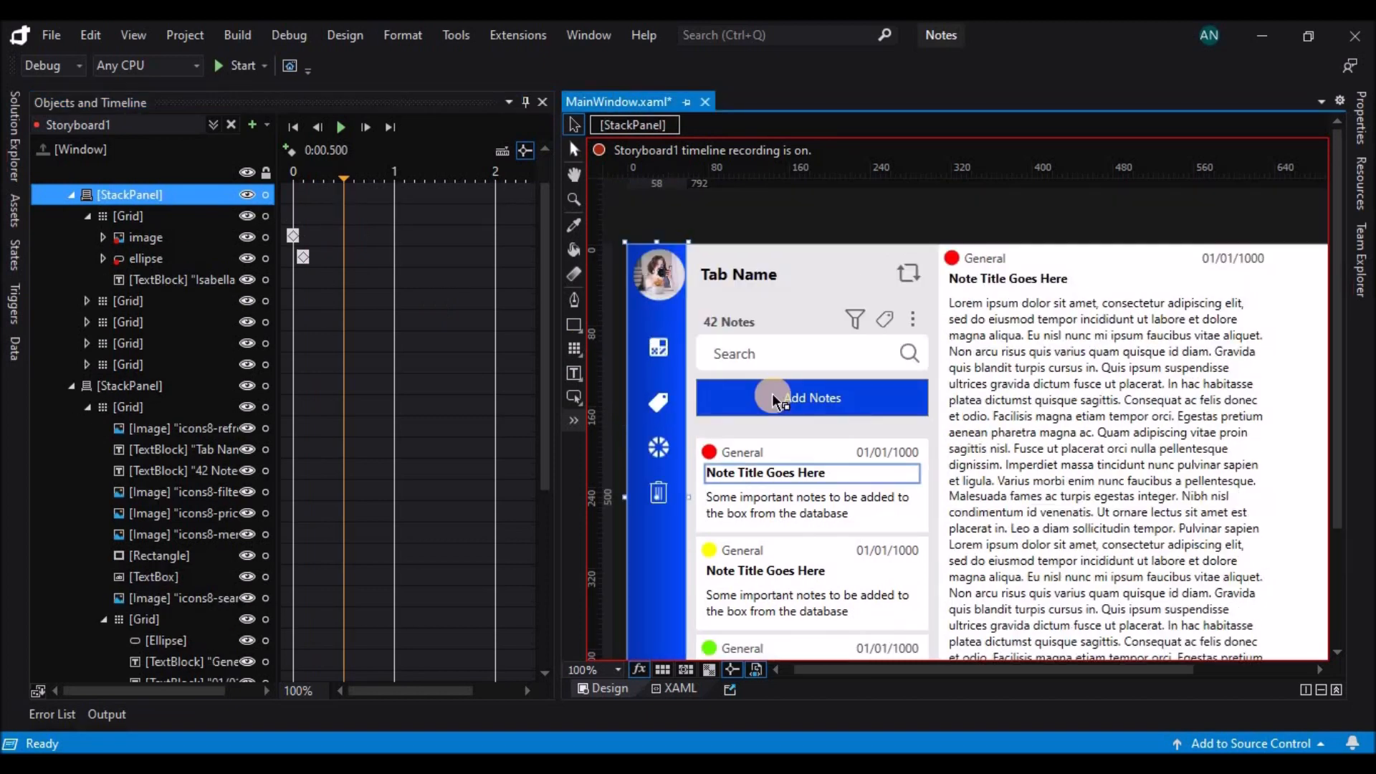
left_click(1360, 118)
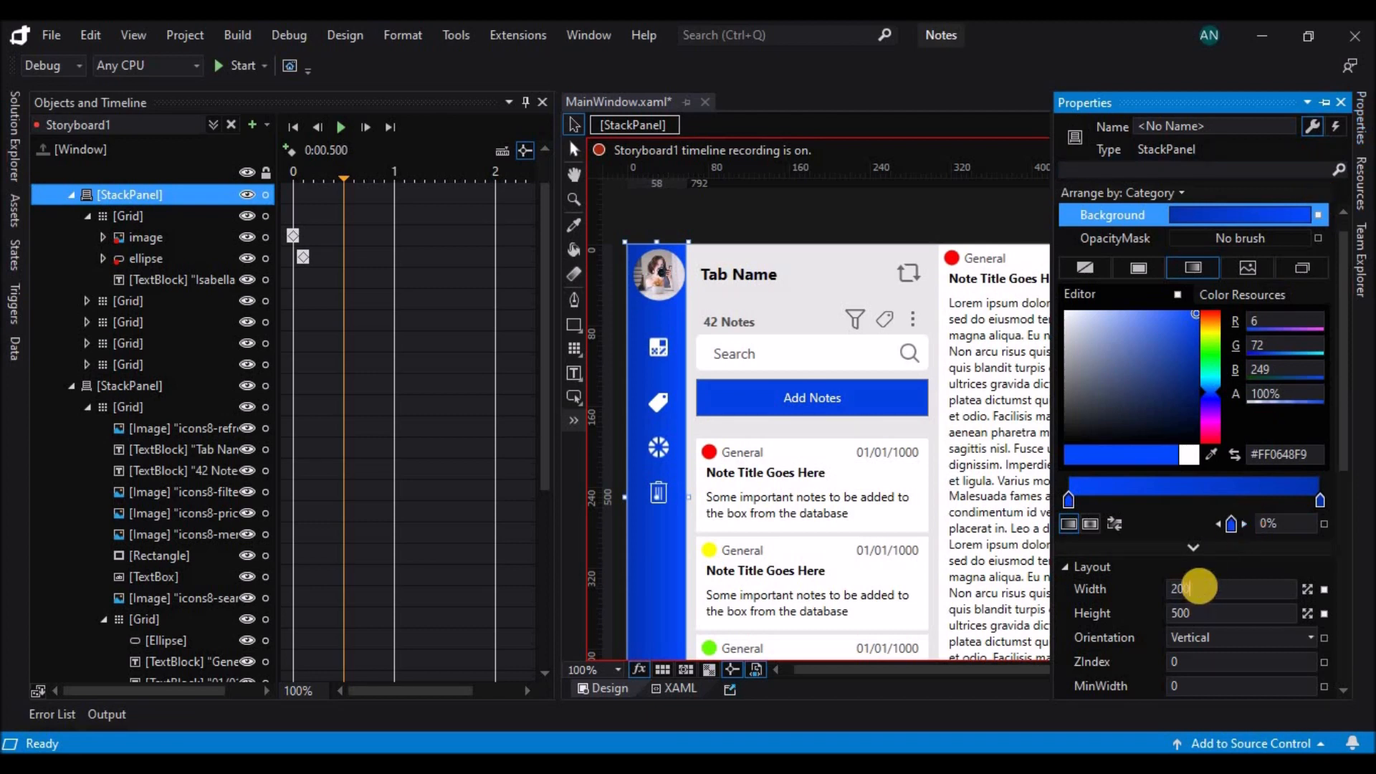
key("Return")
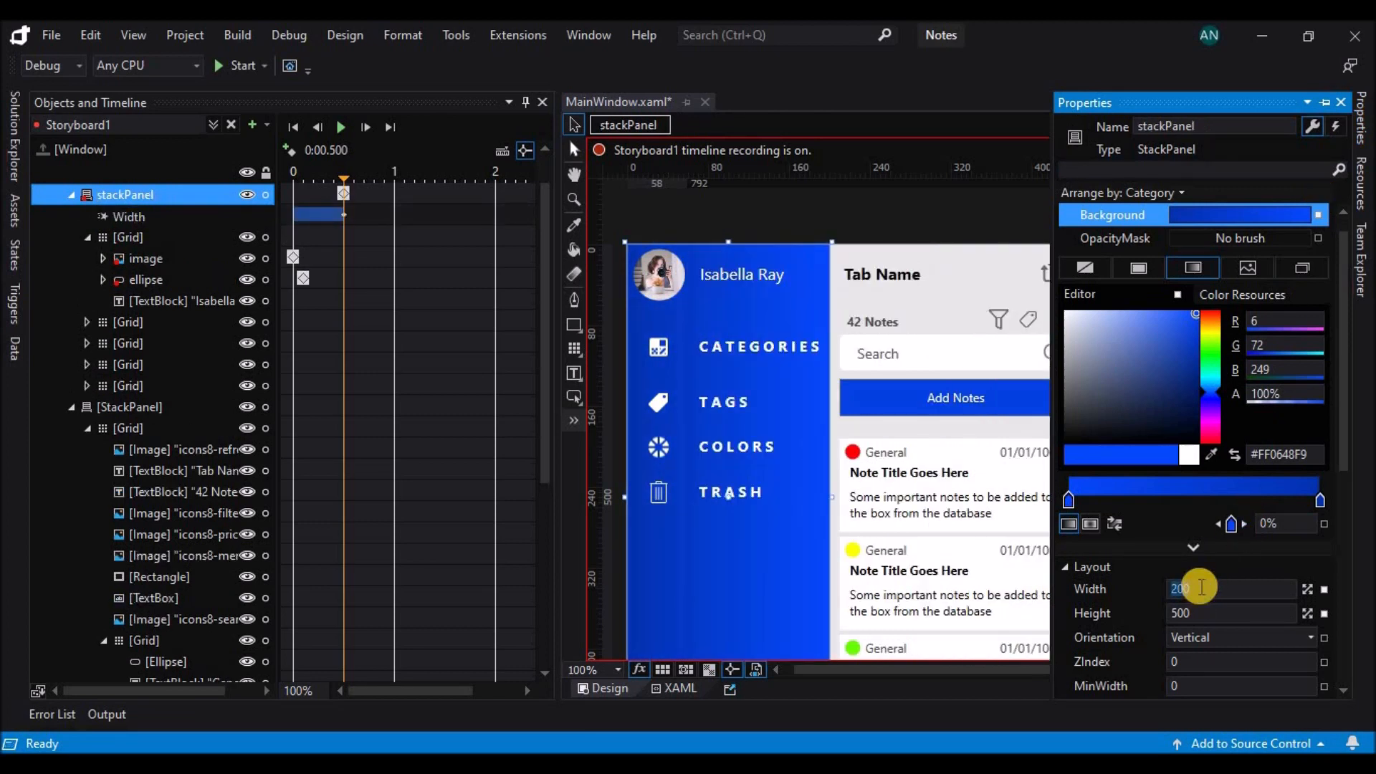
type("250")
key("Return")
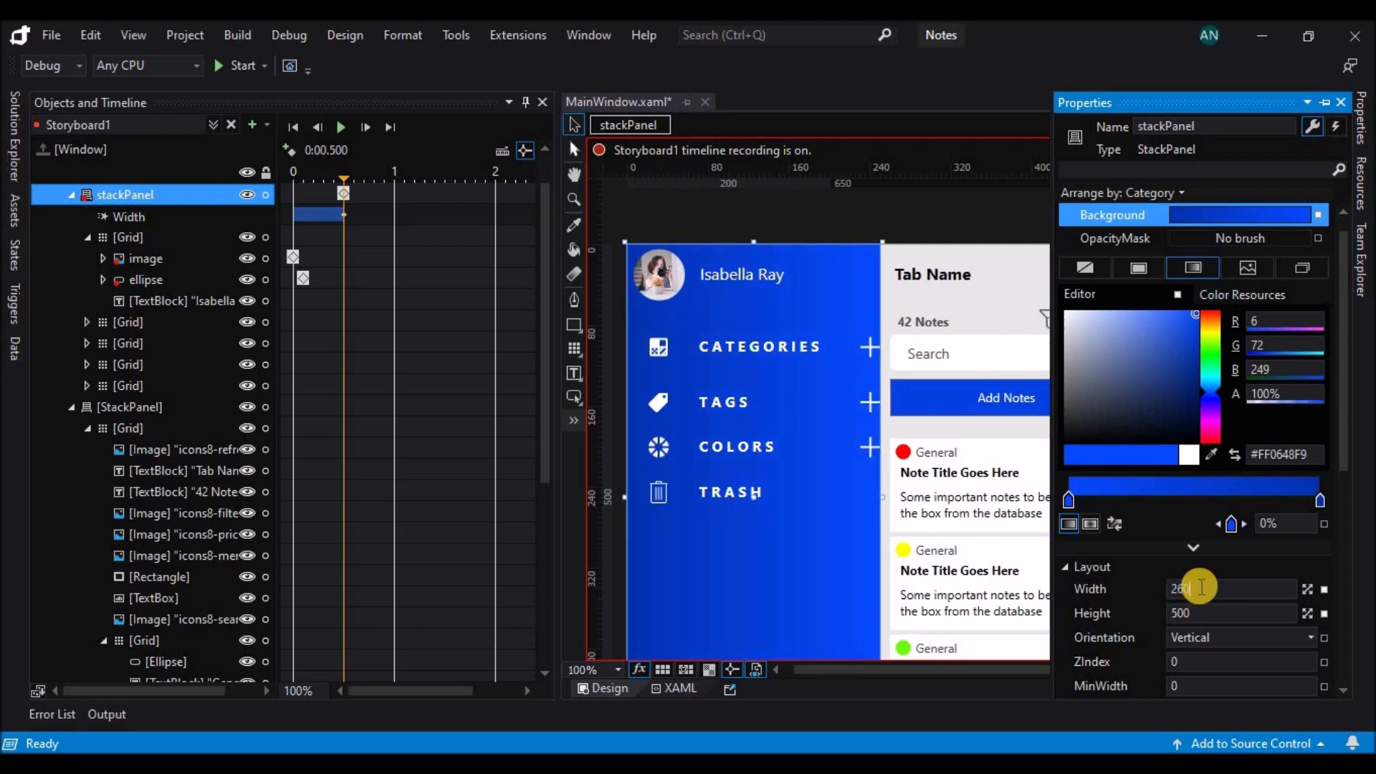
key("Return")
type("2")
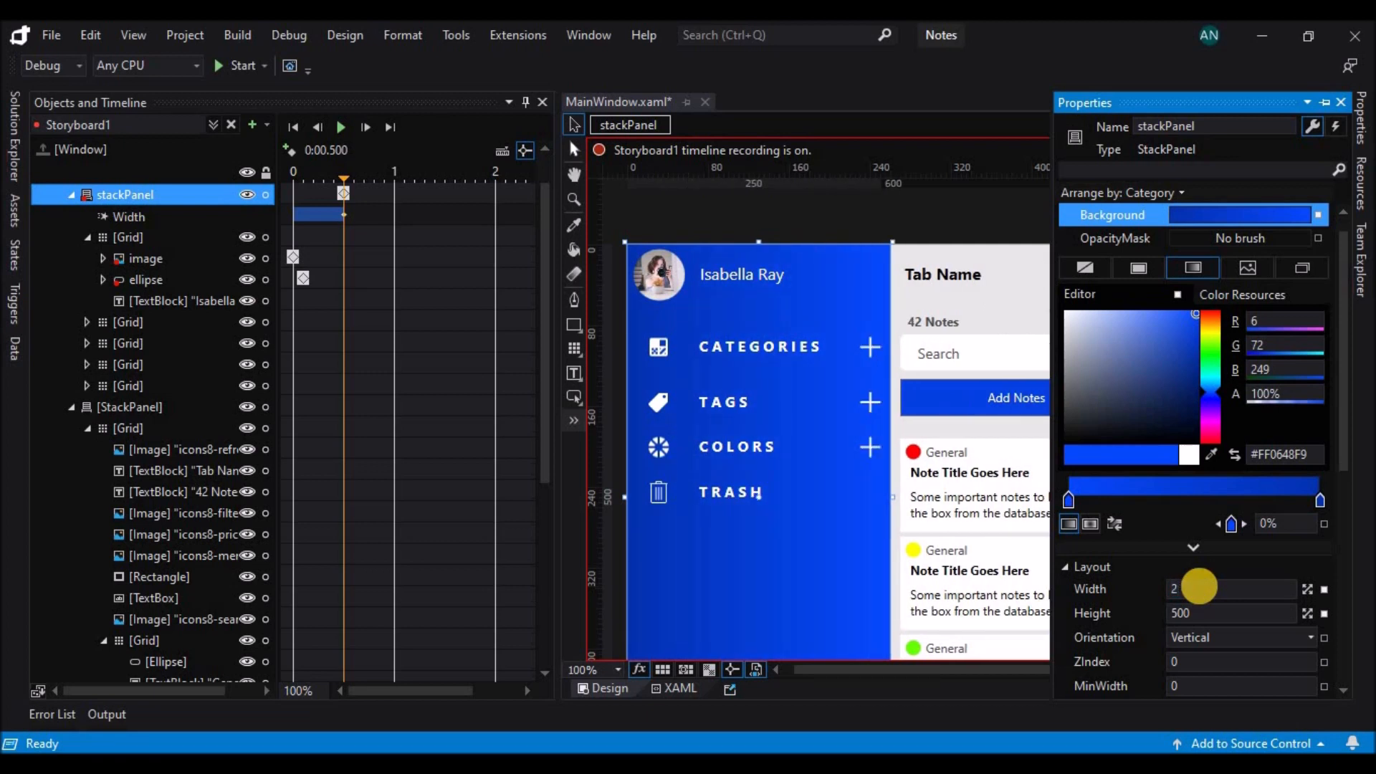
type("80")
key("Return")
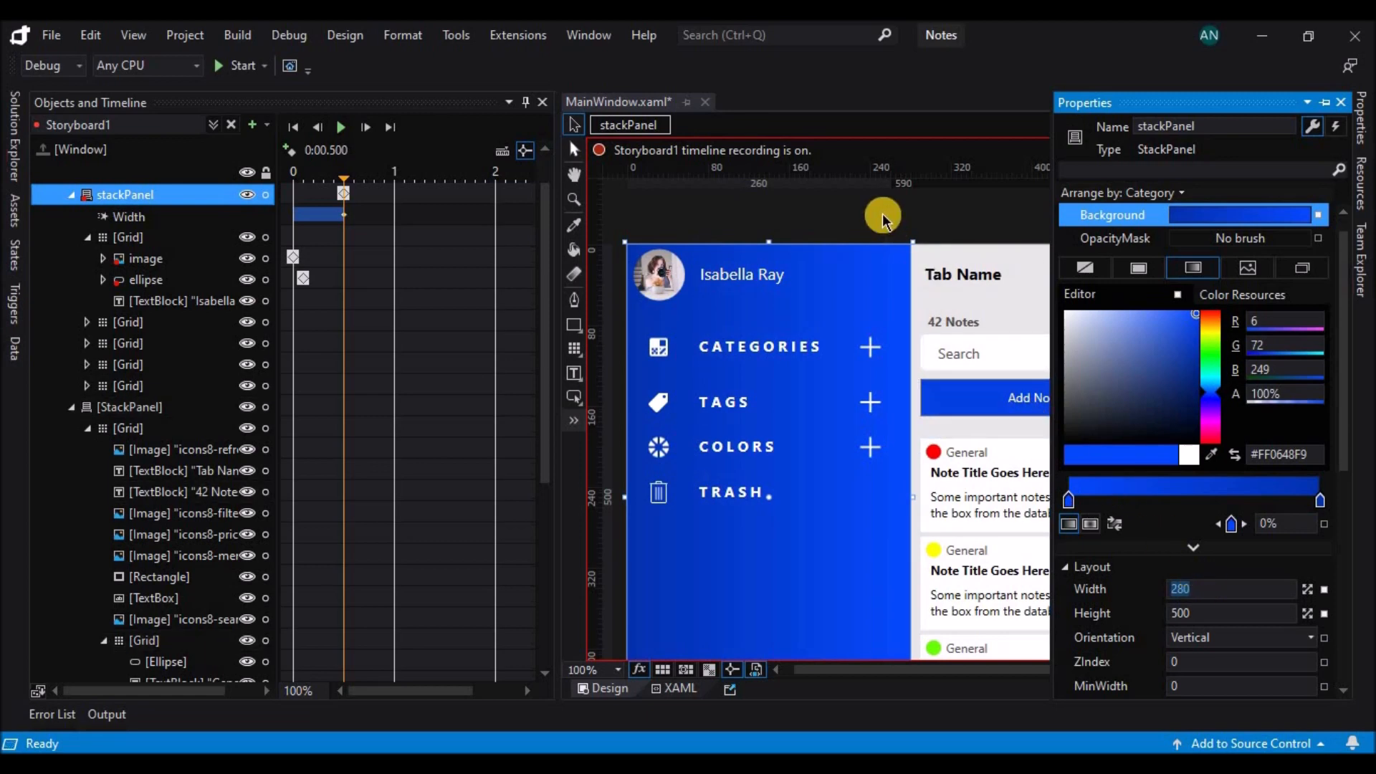
left_click(341, 128)
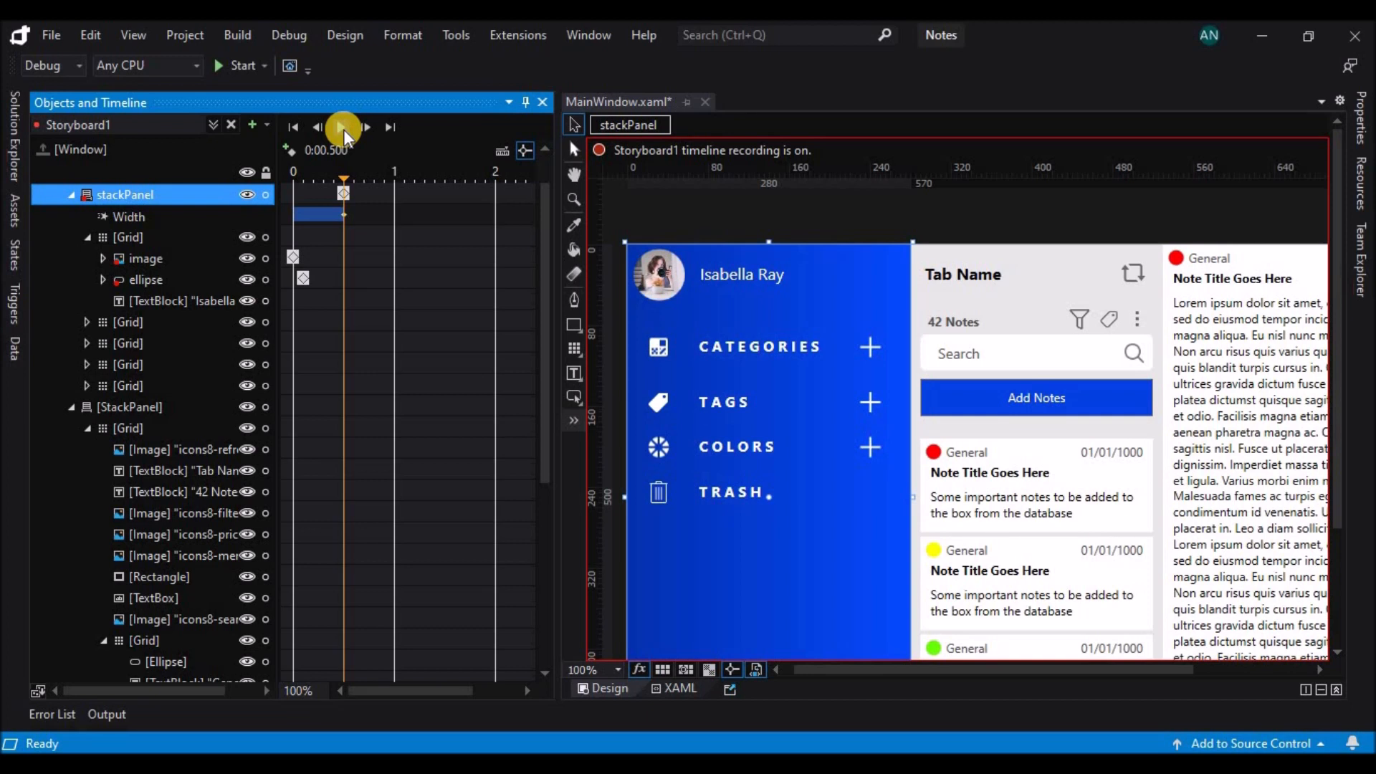
Change the trigger so the menu image's MouseDown event begins Storyboard1, and save the window file.
left_click(146, 261)
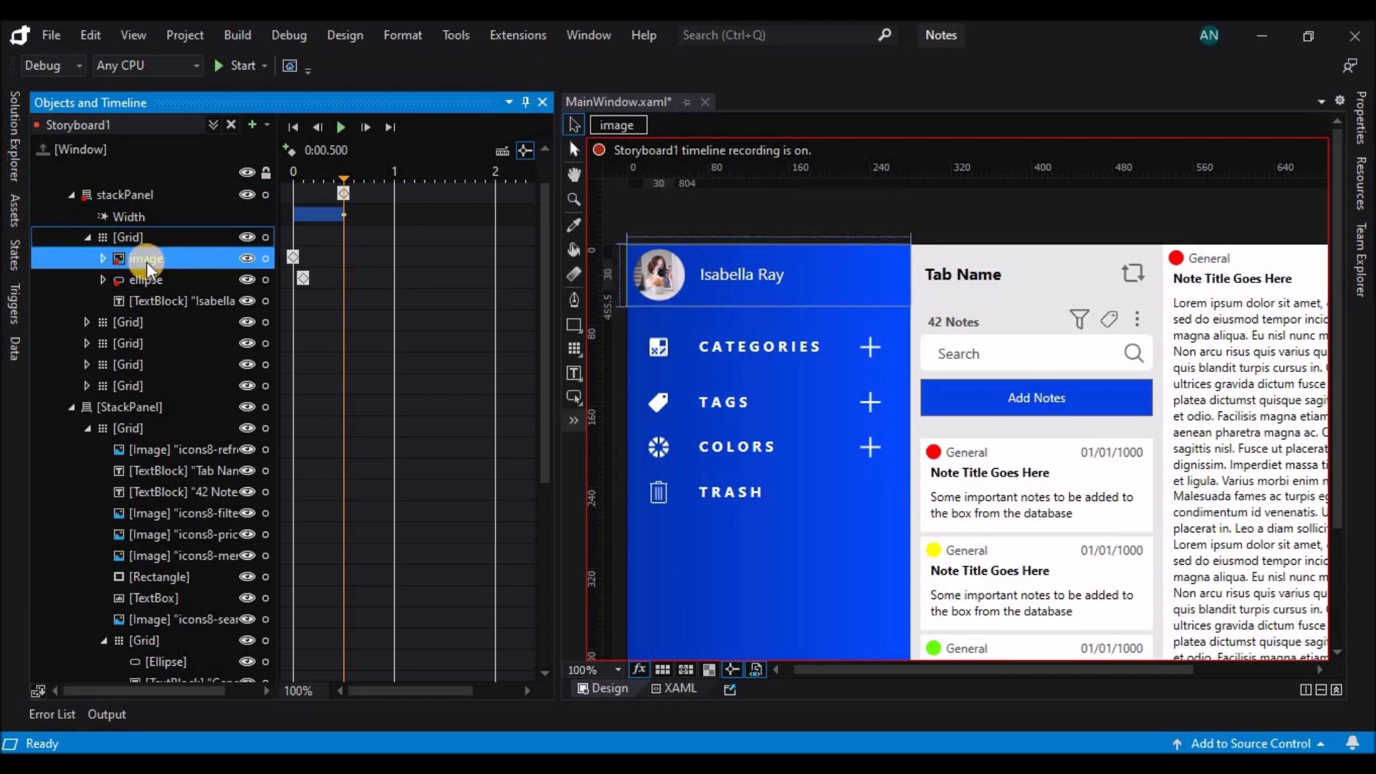
left_click(15, 307)
left_click(53, 147)
left_click(133, 344)
left_click(89, 385)
scroll(194, 452, "down", 1)
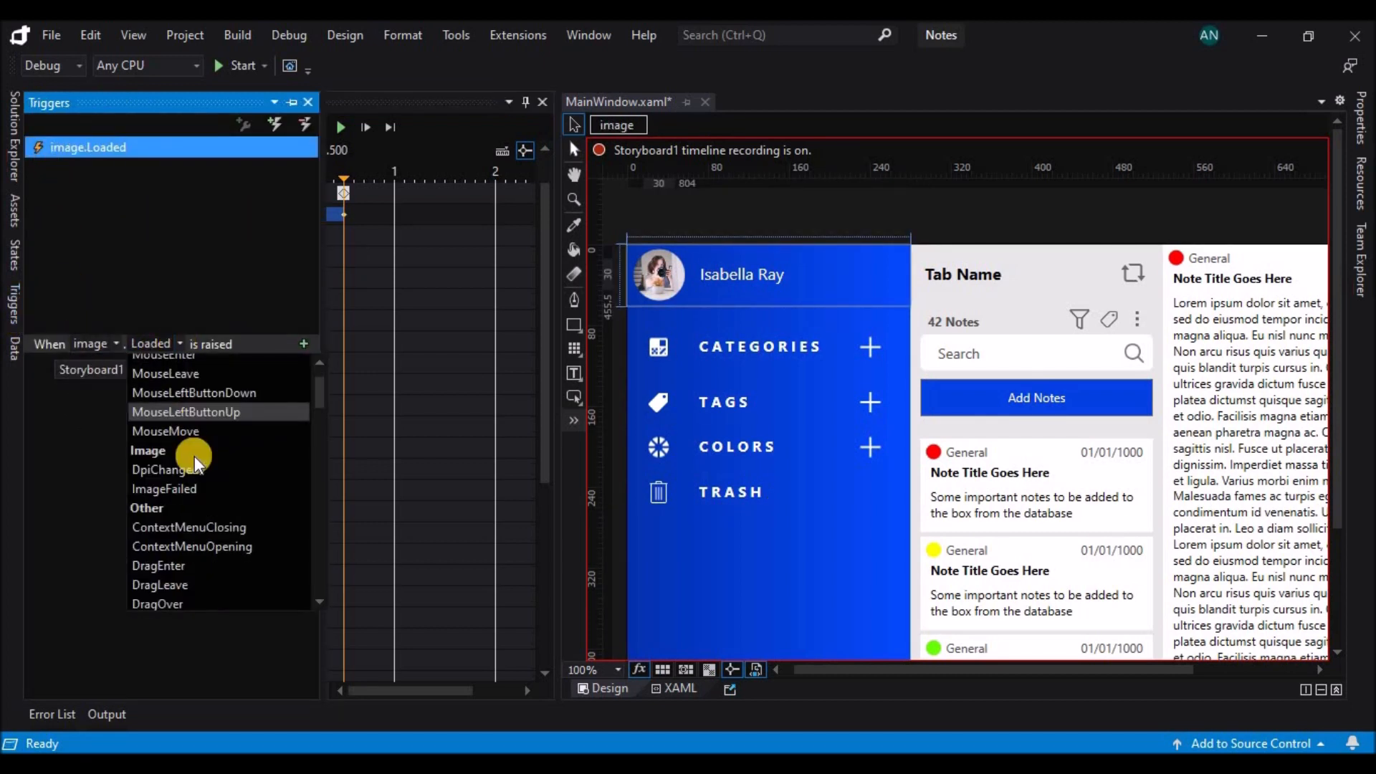
scroll(207, 432, "down", 10)
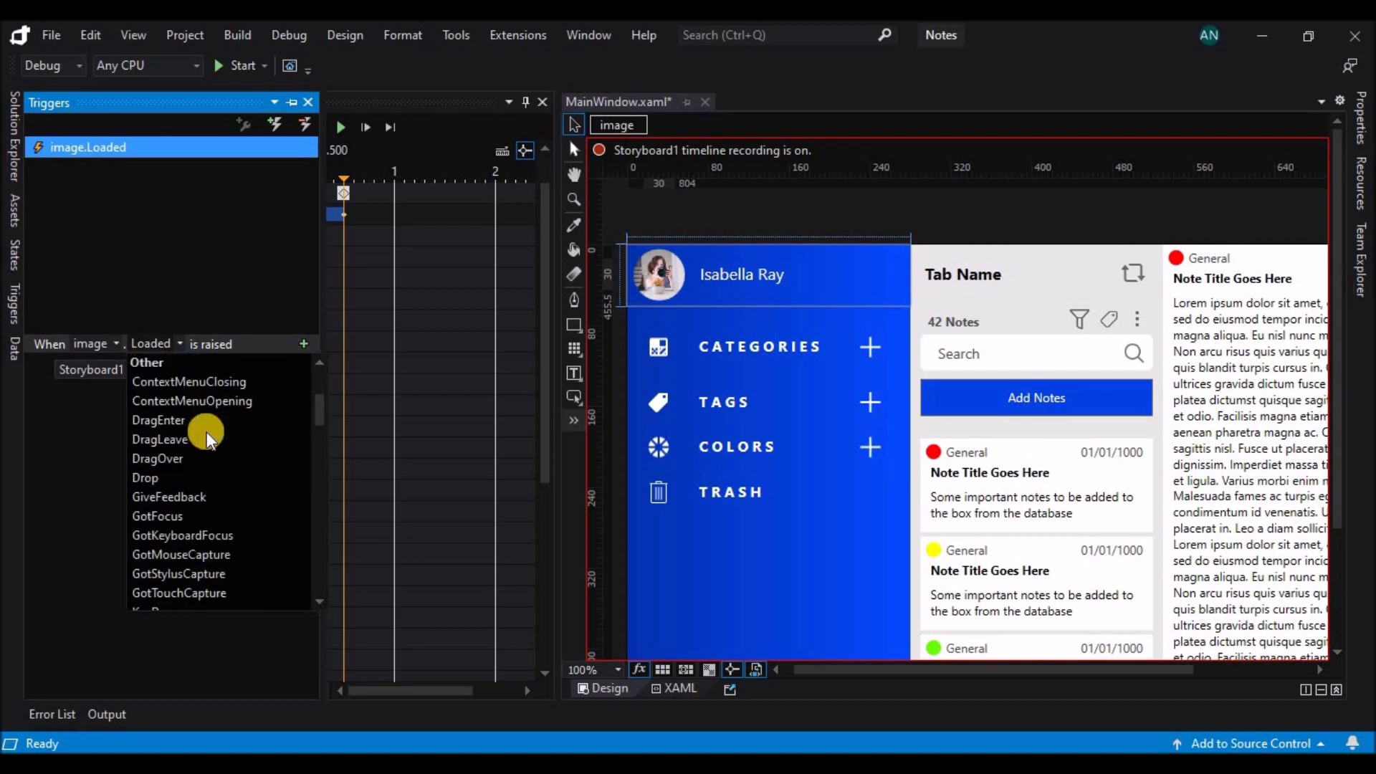
left_click(189, 425)
key("ctrl+s")
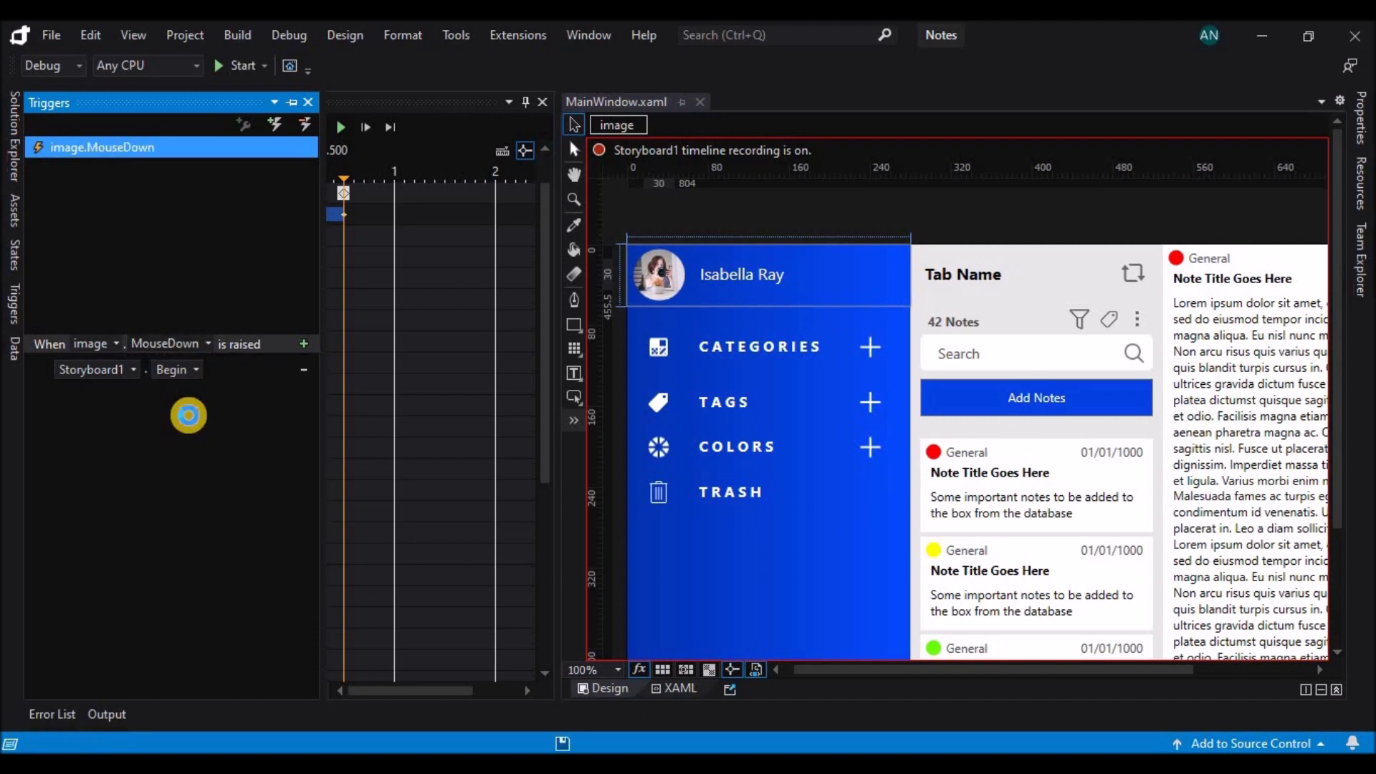
Run the application, test the sidebar animation with the menu icon, and stop debugging.
left_click(232, 65)
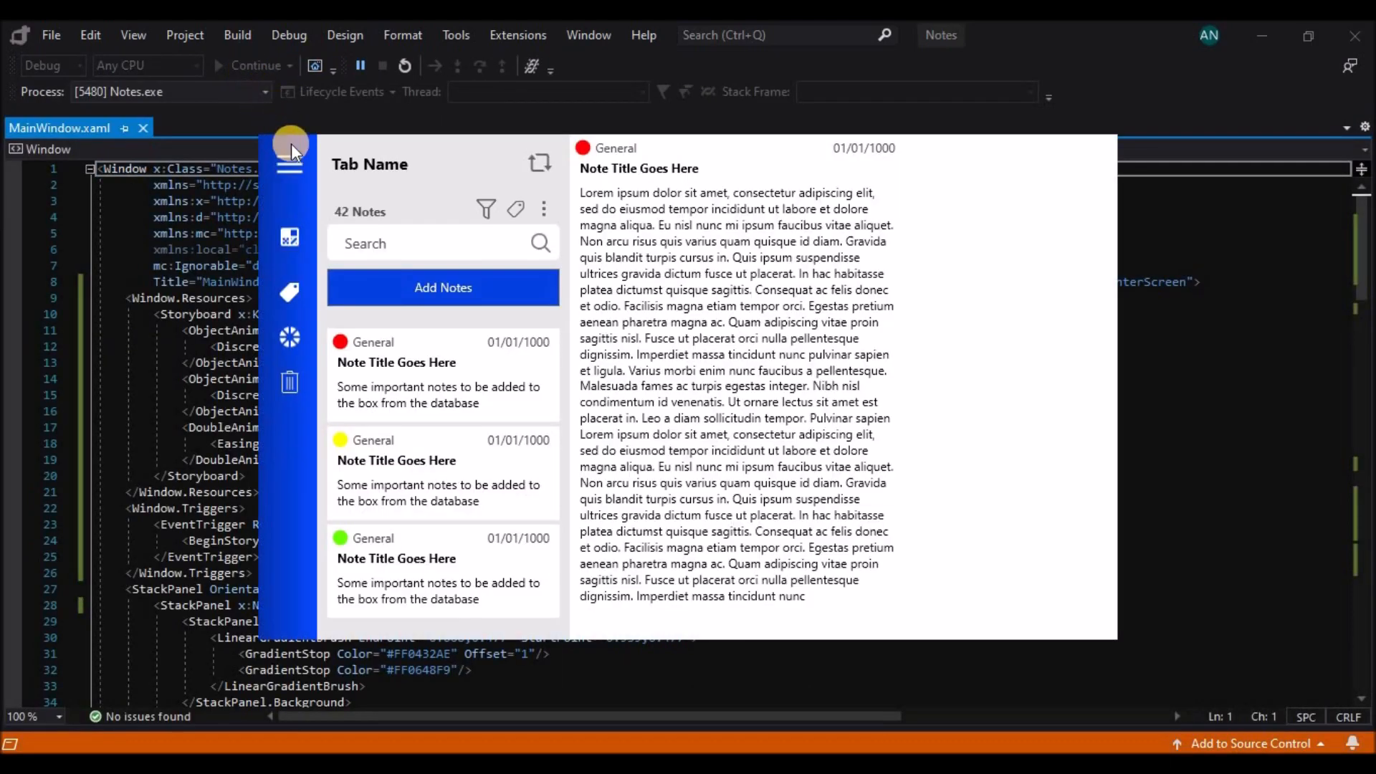
left_click(291, 144)
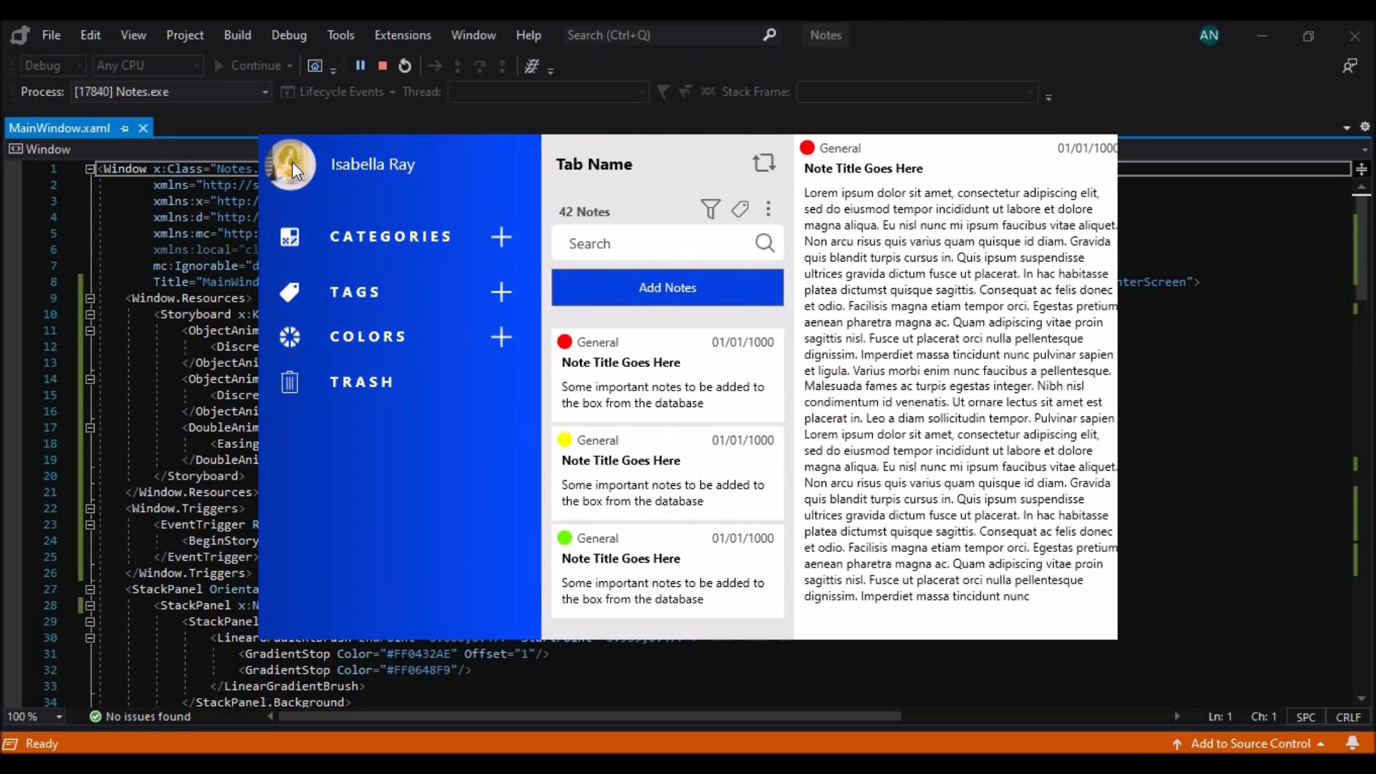
left_click(382, 65)
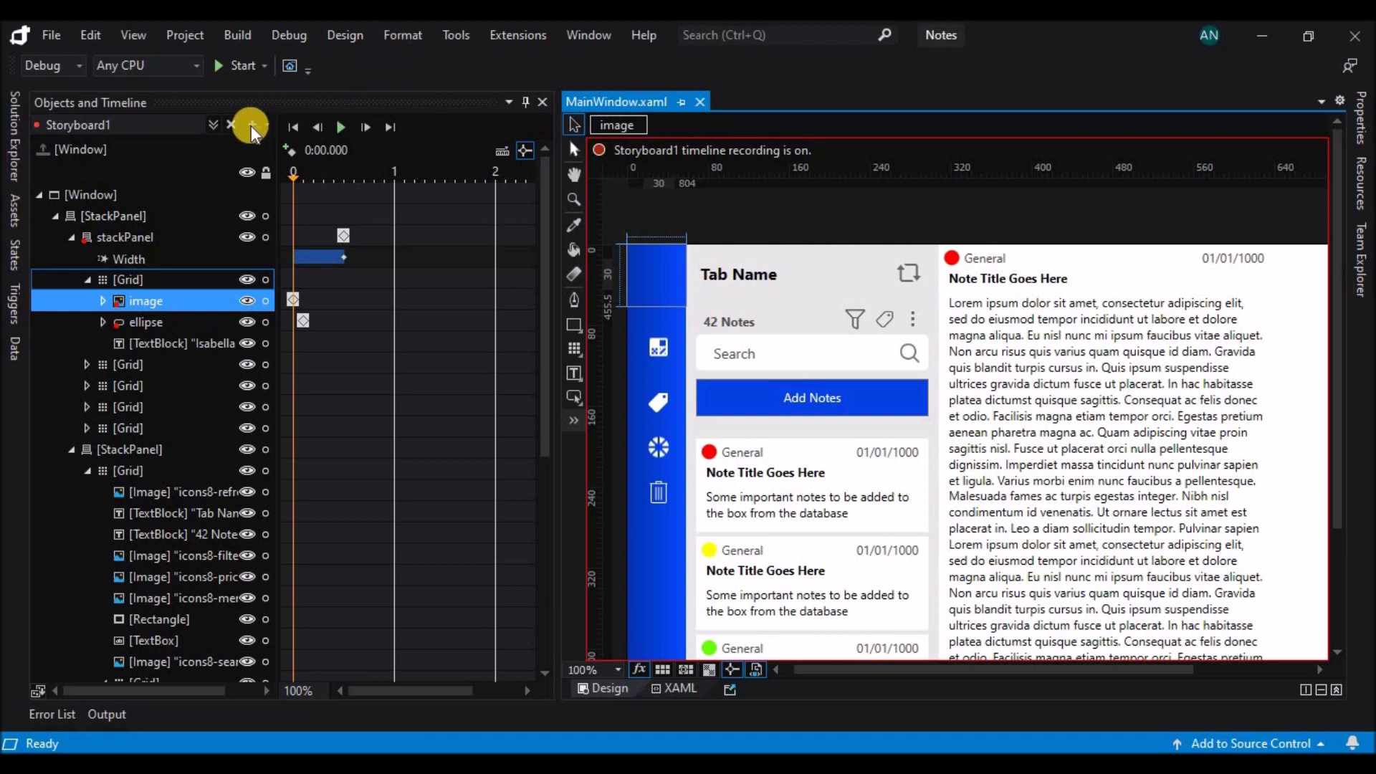
Close Storyboard1 and create a second storyboard for the window.
left_click(230, 125)
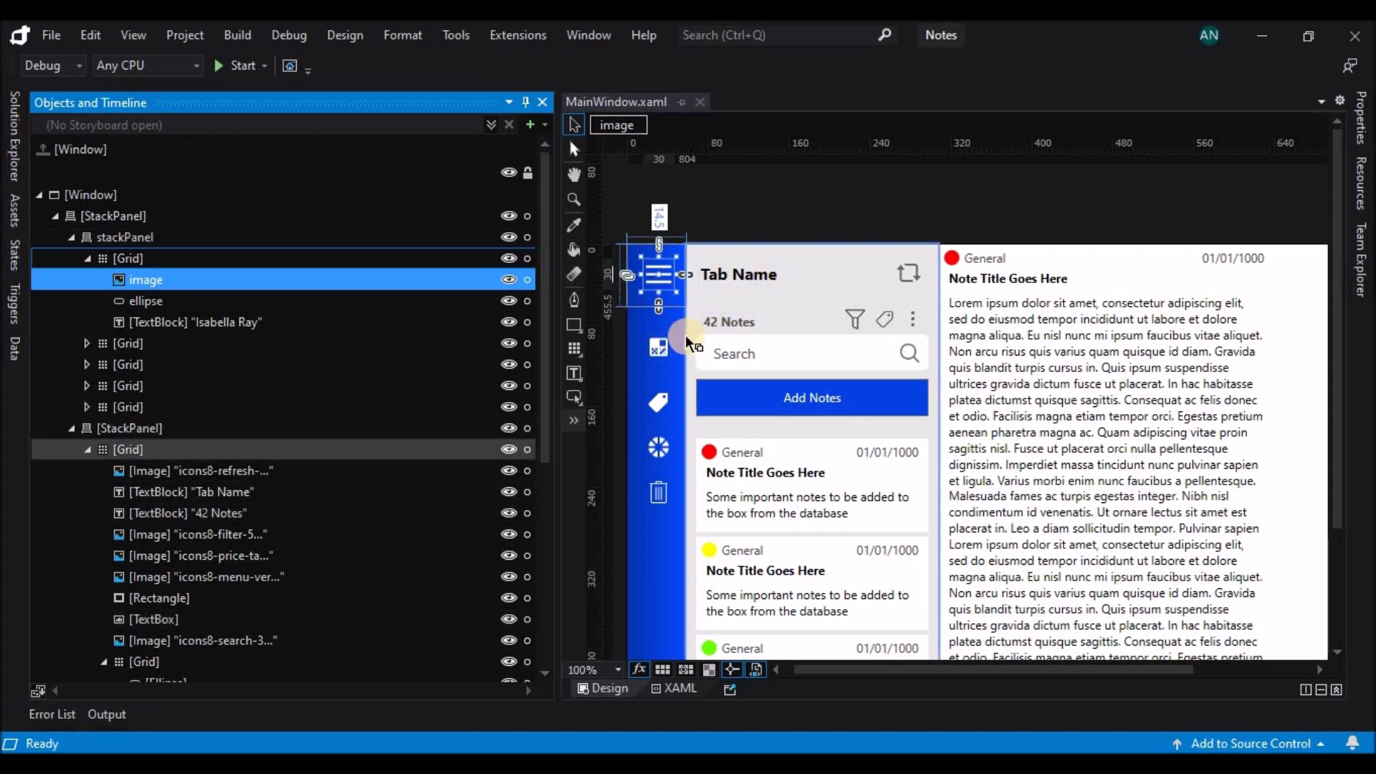
left_click(529, 133)
left_click(738, 444)
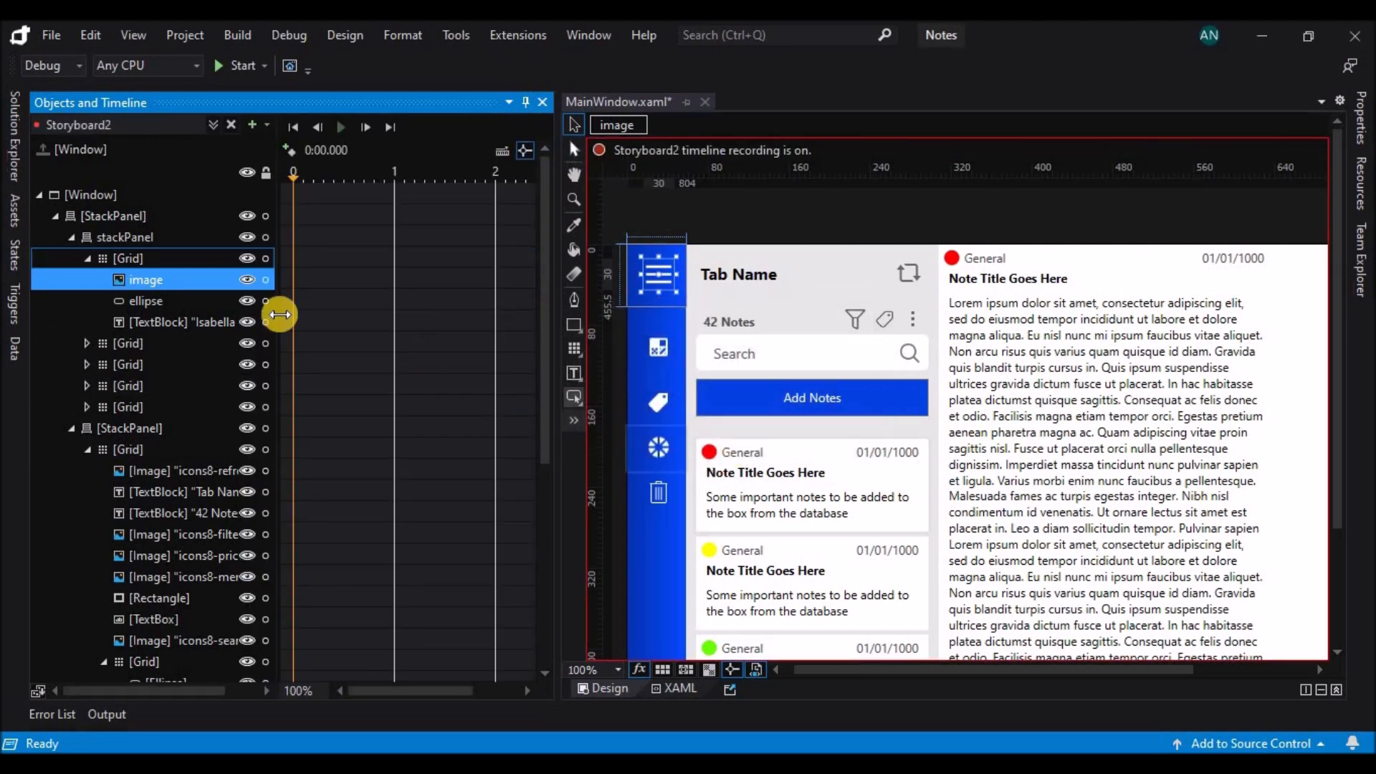
Record a width of 280 for the sidebar stackPanel at 0 seconds in Storyboard2.
left_click(161, 216)
left_click(152, 240)
left_click(1361, 118)
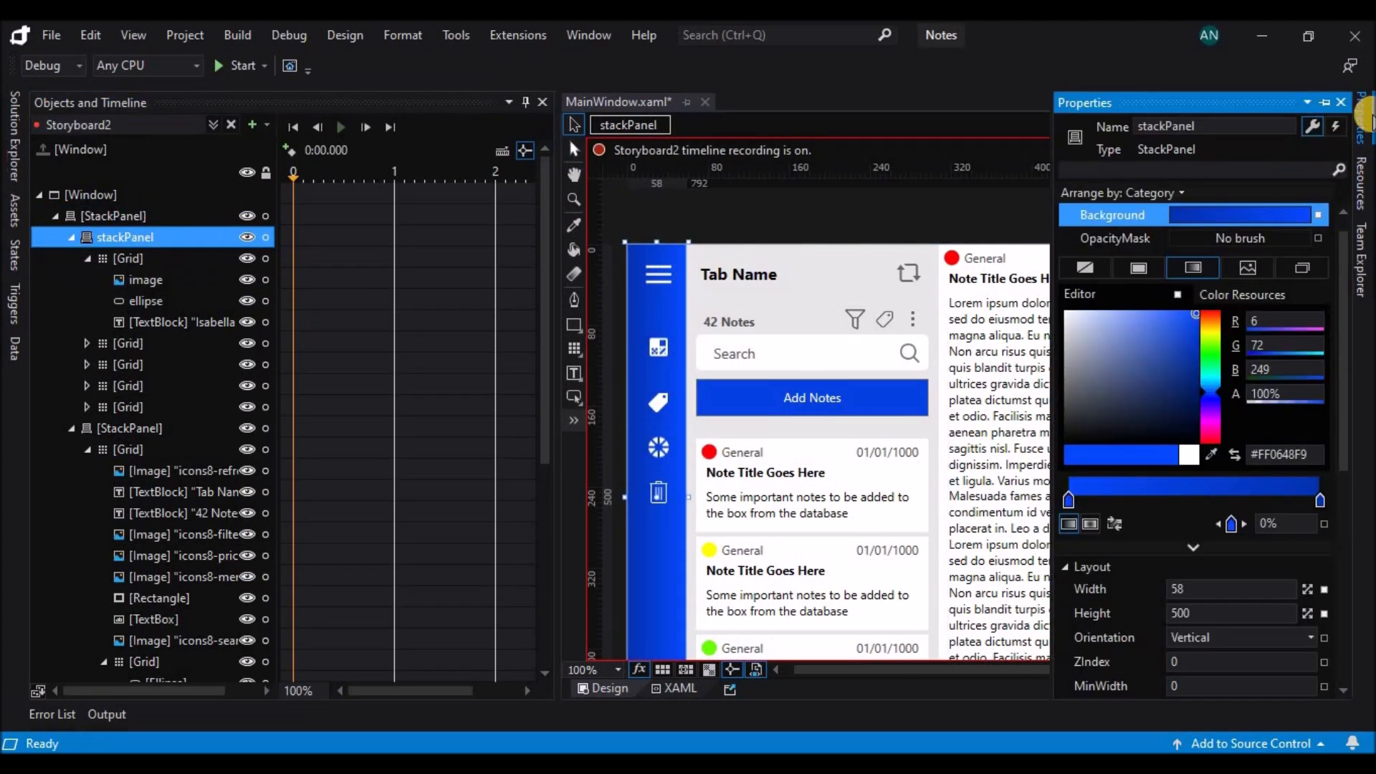
left_click(1226, 585)
type("280")
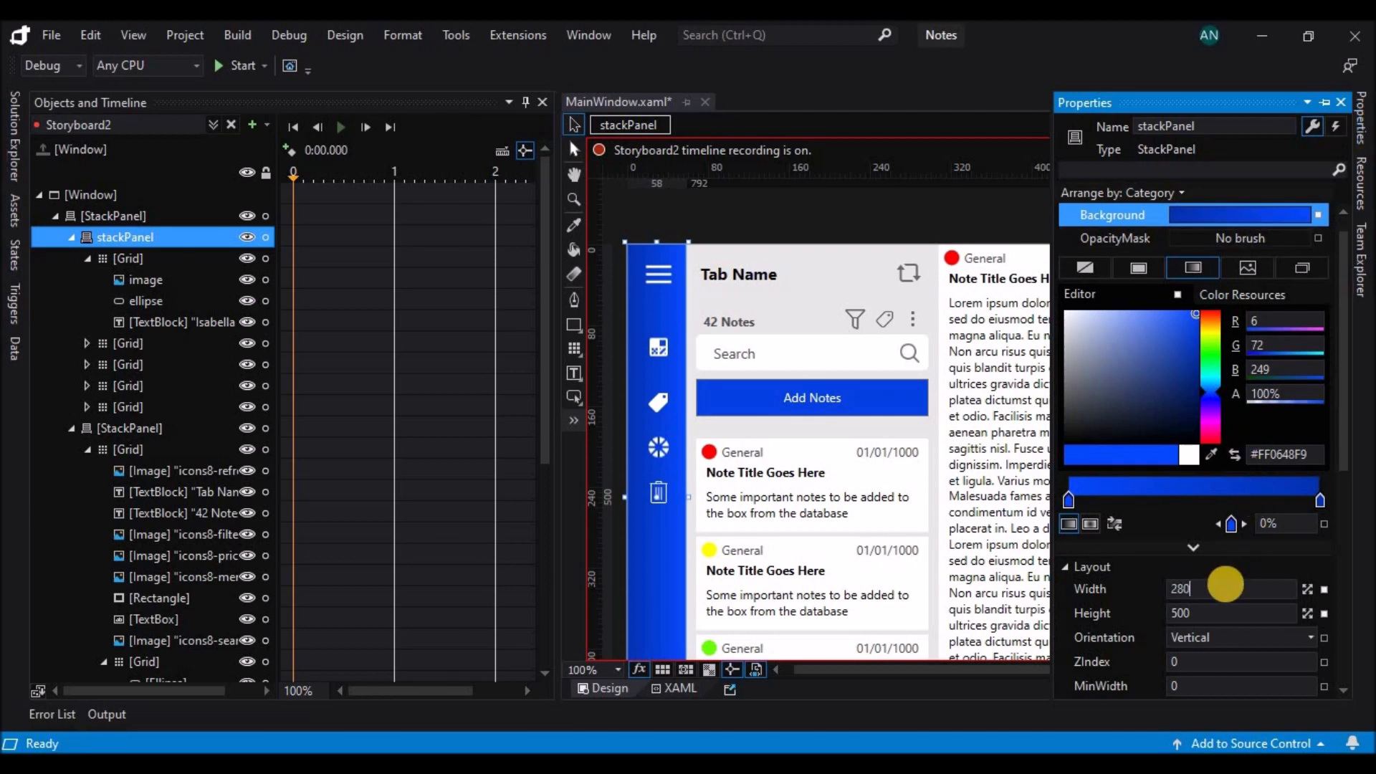
key("Return")
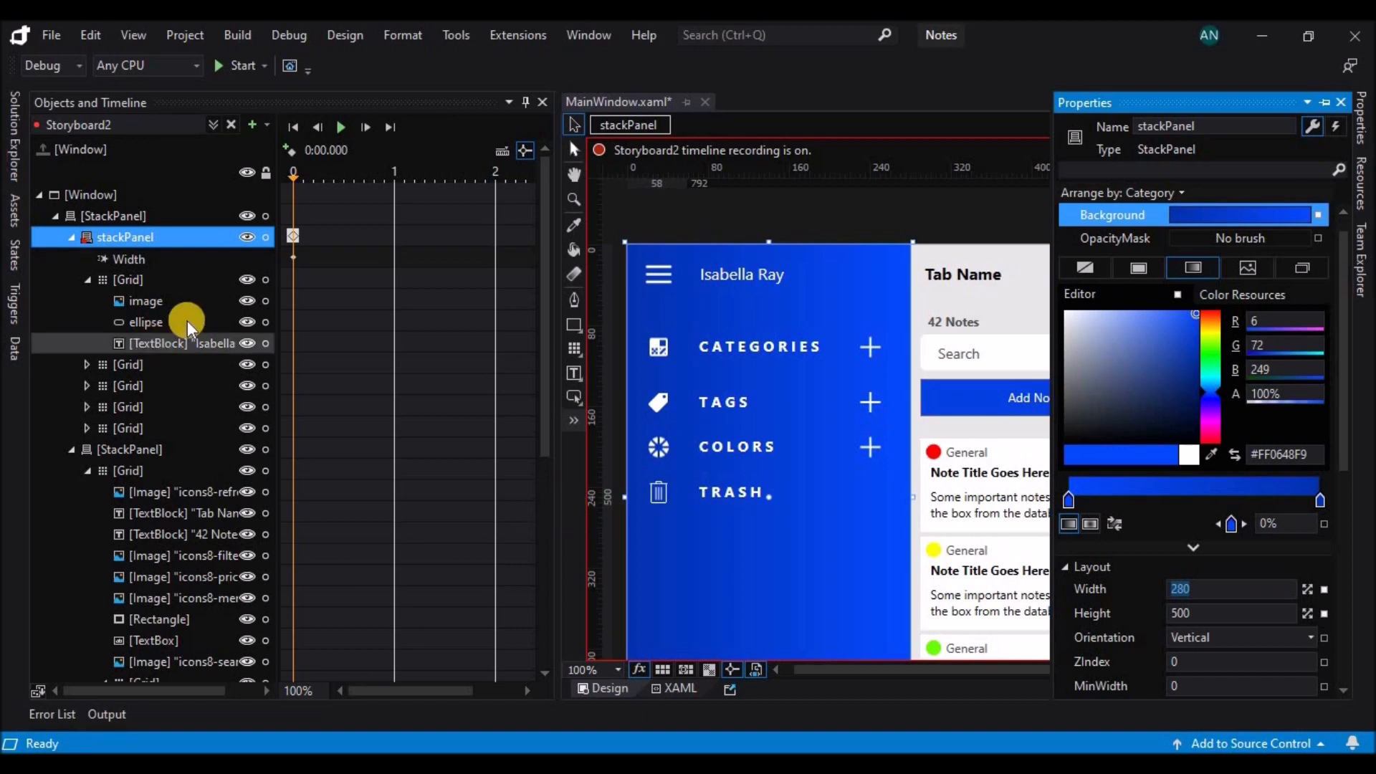
Record a height of 270 for the Categories grid at 0.1 seconds so its category list is revealed.
left_click(304, 273)
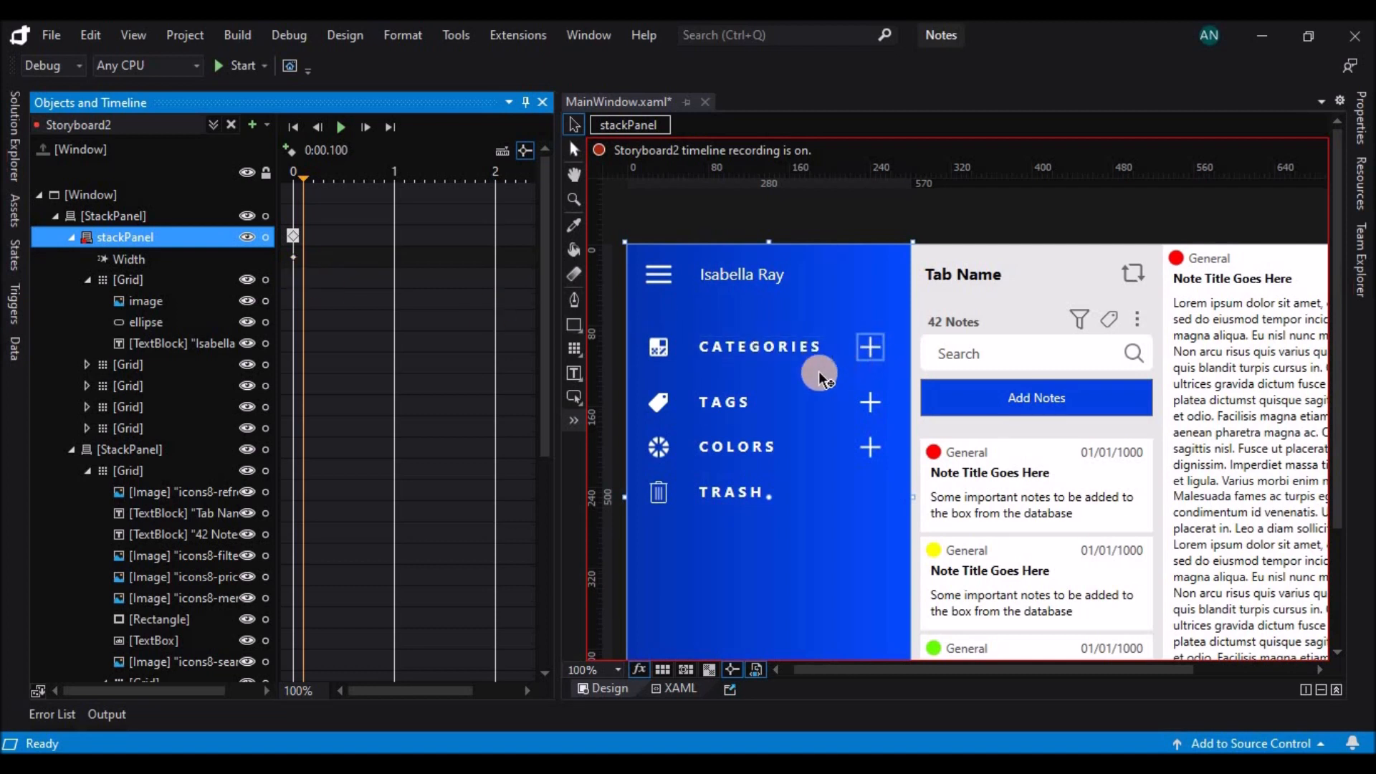
left_click(165, 364)
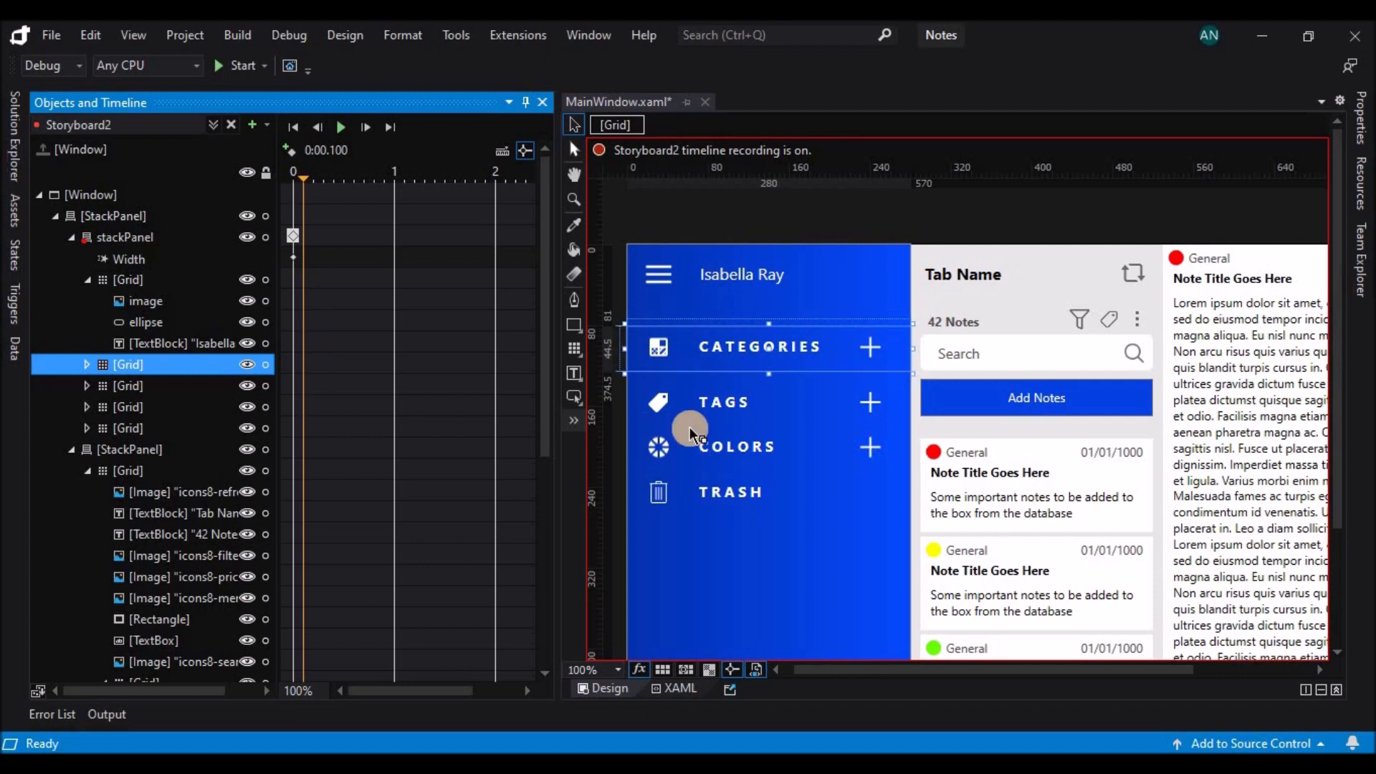
left_click(344, 126)
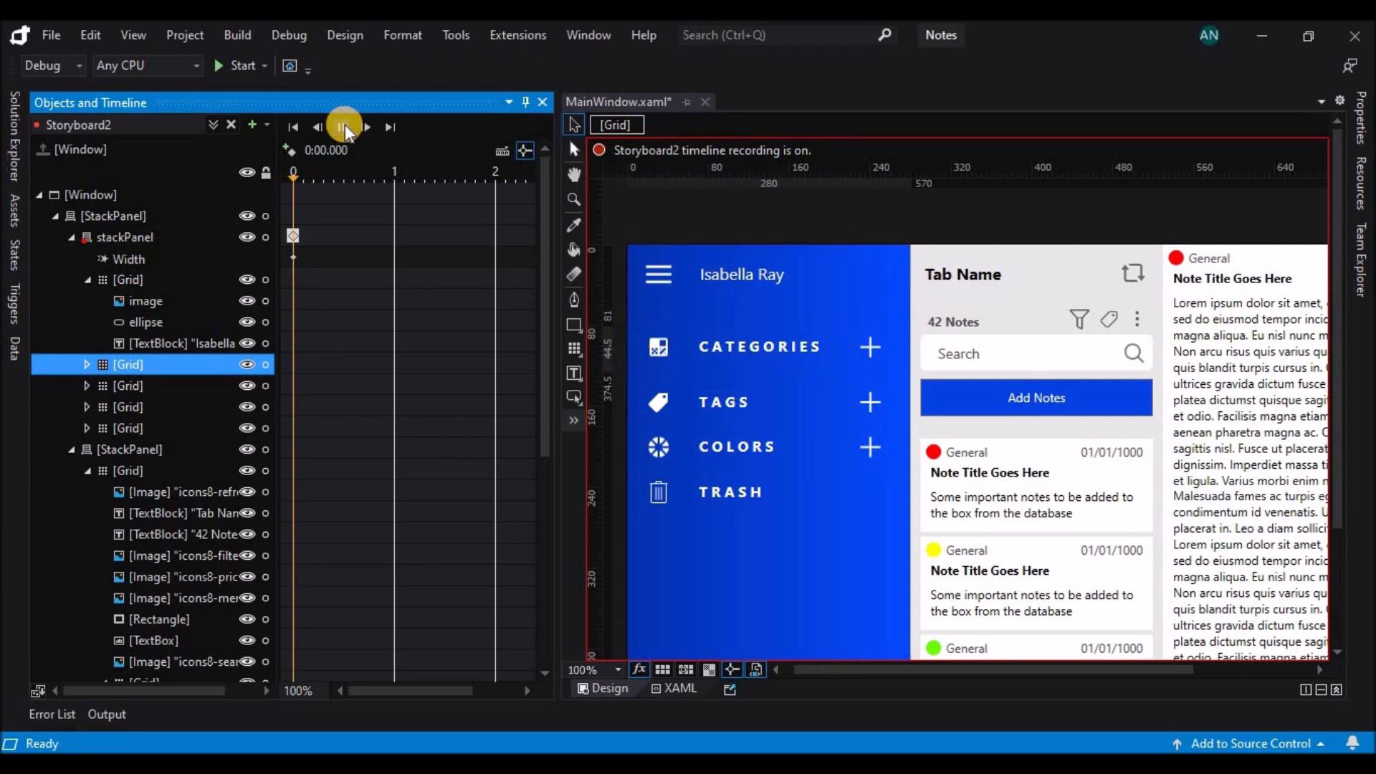
left_click(305, 178)
left_click(772, 373)
left_click(1361, 131)
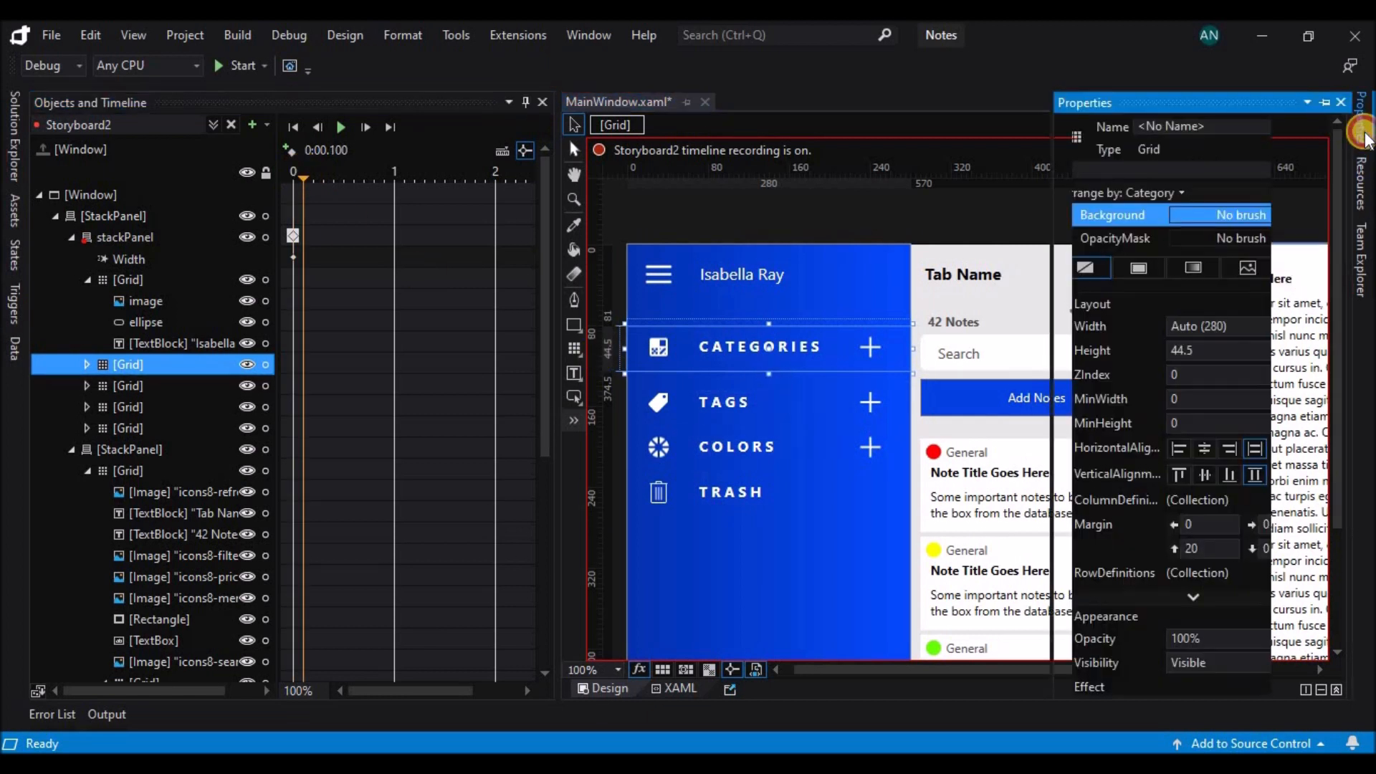
left_click(1230, 354)
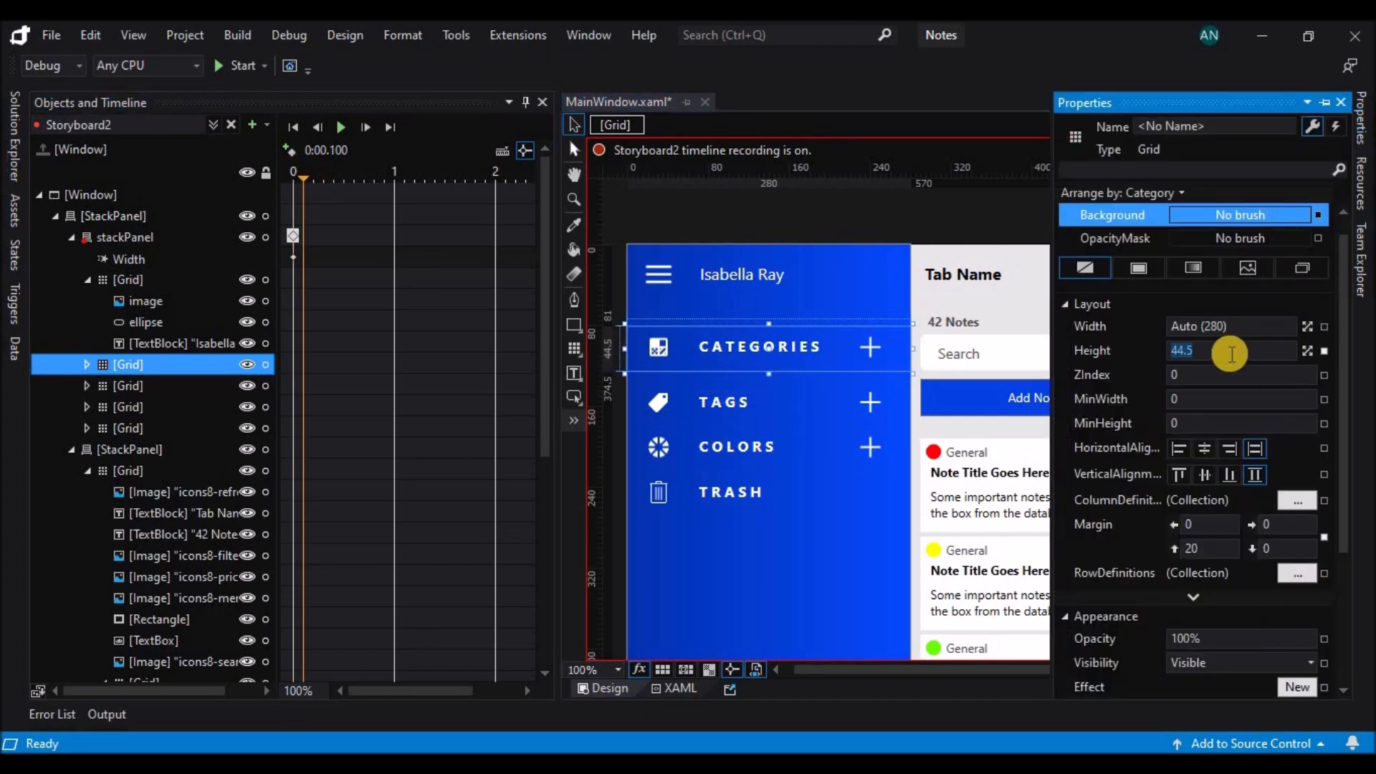
type("250")
key("Return")
key("Up")
key("Up")
key("Up")
key("Up")
key("Up")
key("Up")
key("Up")
key("Up")
key("Up")
key("Up")
key("Up")
key("Up")
key("Up")
key("Up")
key("Up")
key("Up")
key("Up")
key("Up")
key("Up")
key("Up")
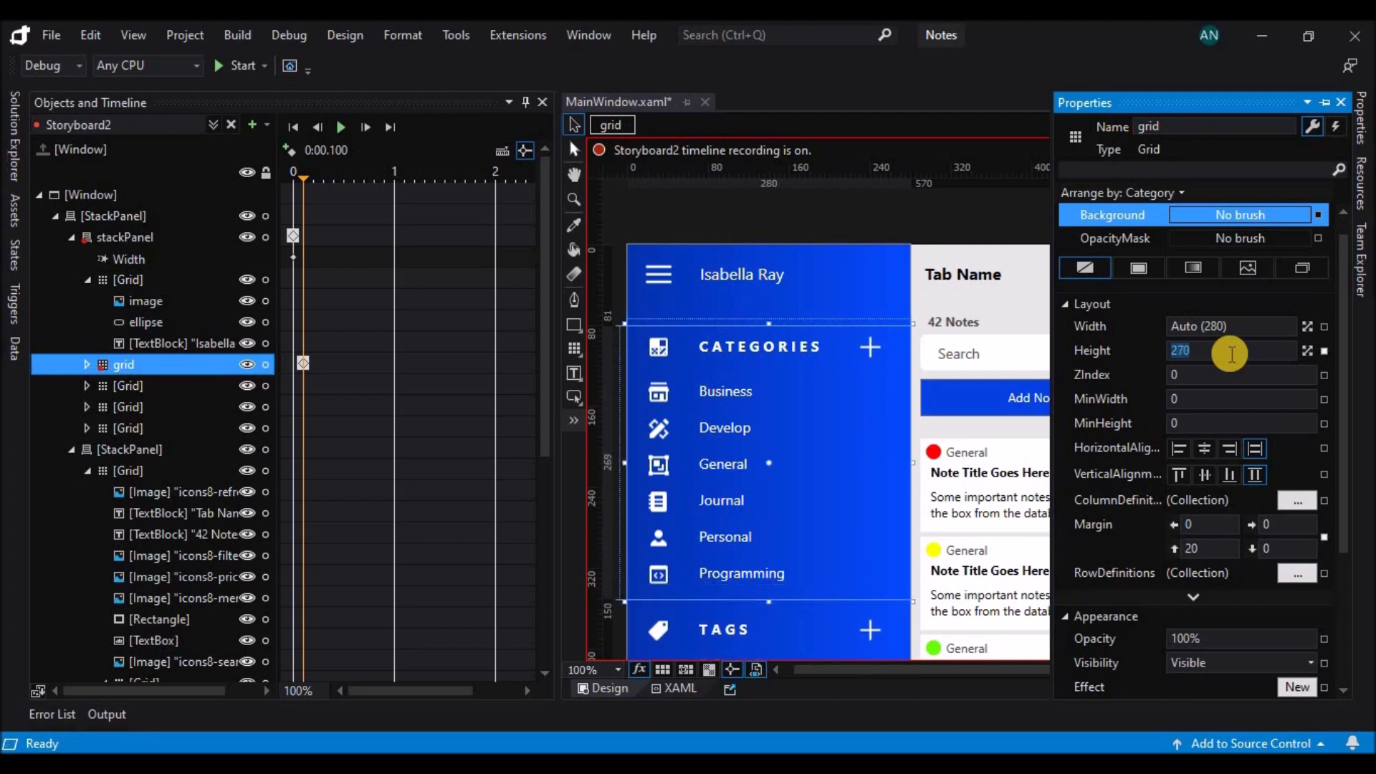
left_click(954, 671)
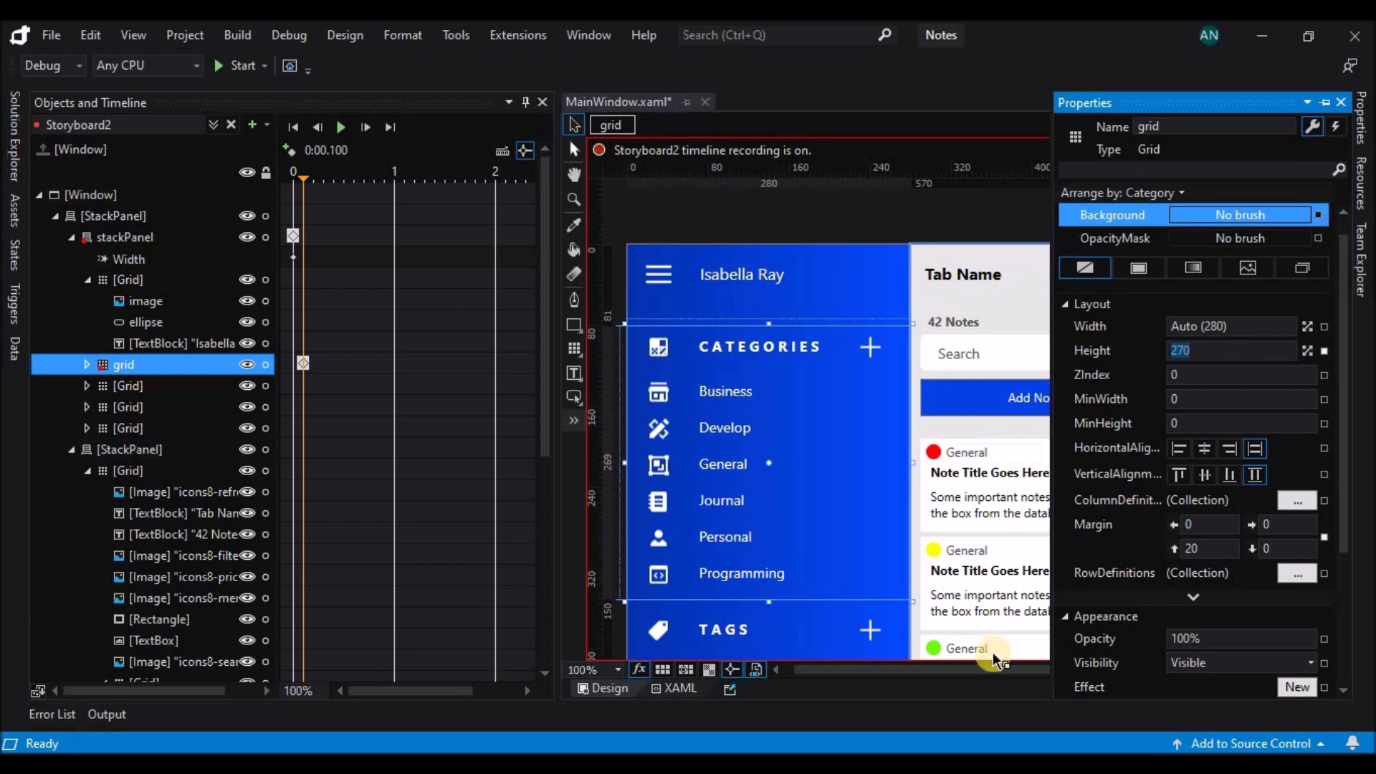
Check the expanded layout, shift the Categories grid's height keyframe to 0.4 seconds, and preview the animation.
scroll(1191, 483, "down", 3)
scroll(1191, 483, "up", 2)
scroll(1190, 483, "down", 1)
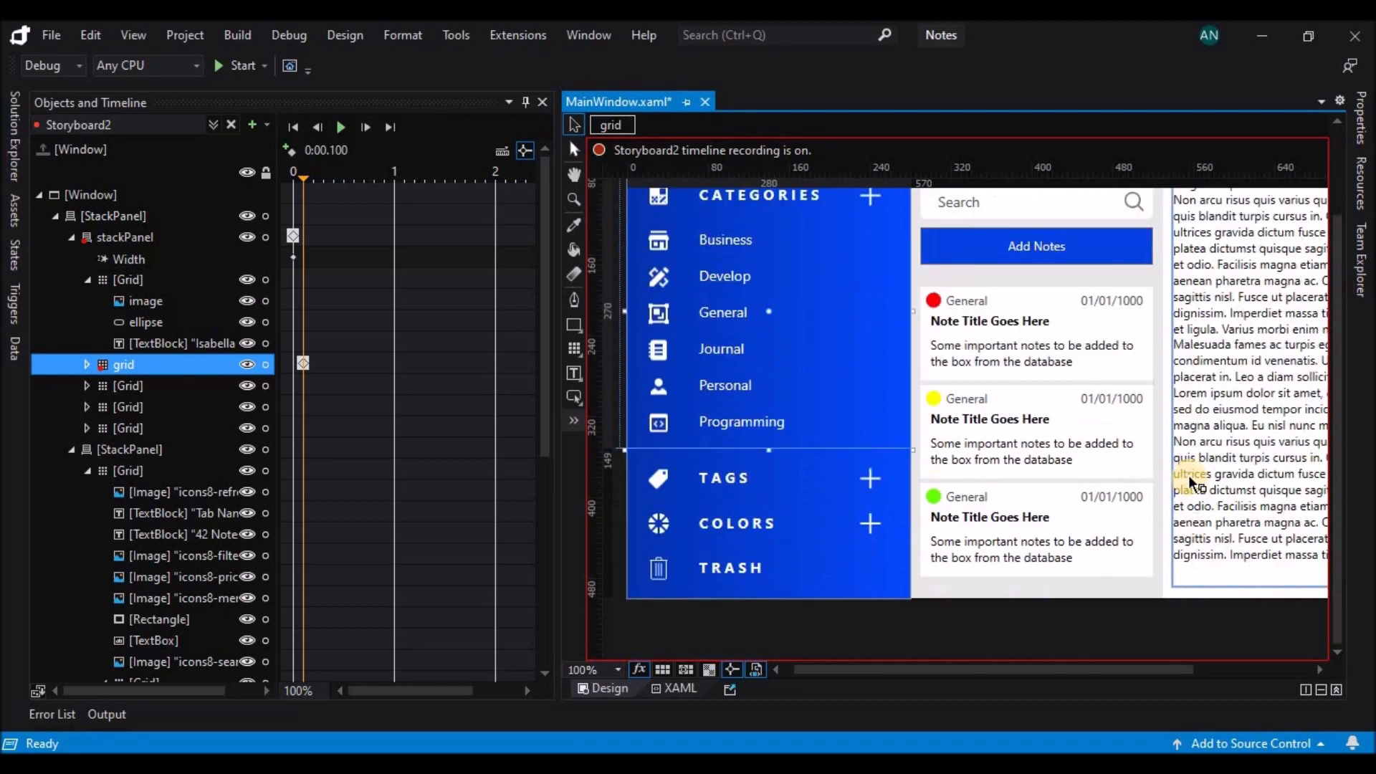
scroll(1191, 484, "up", 3)
left_click(339, 131)
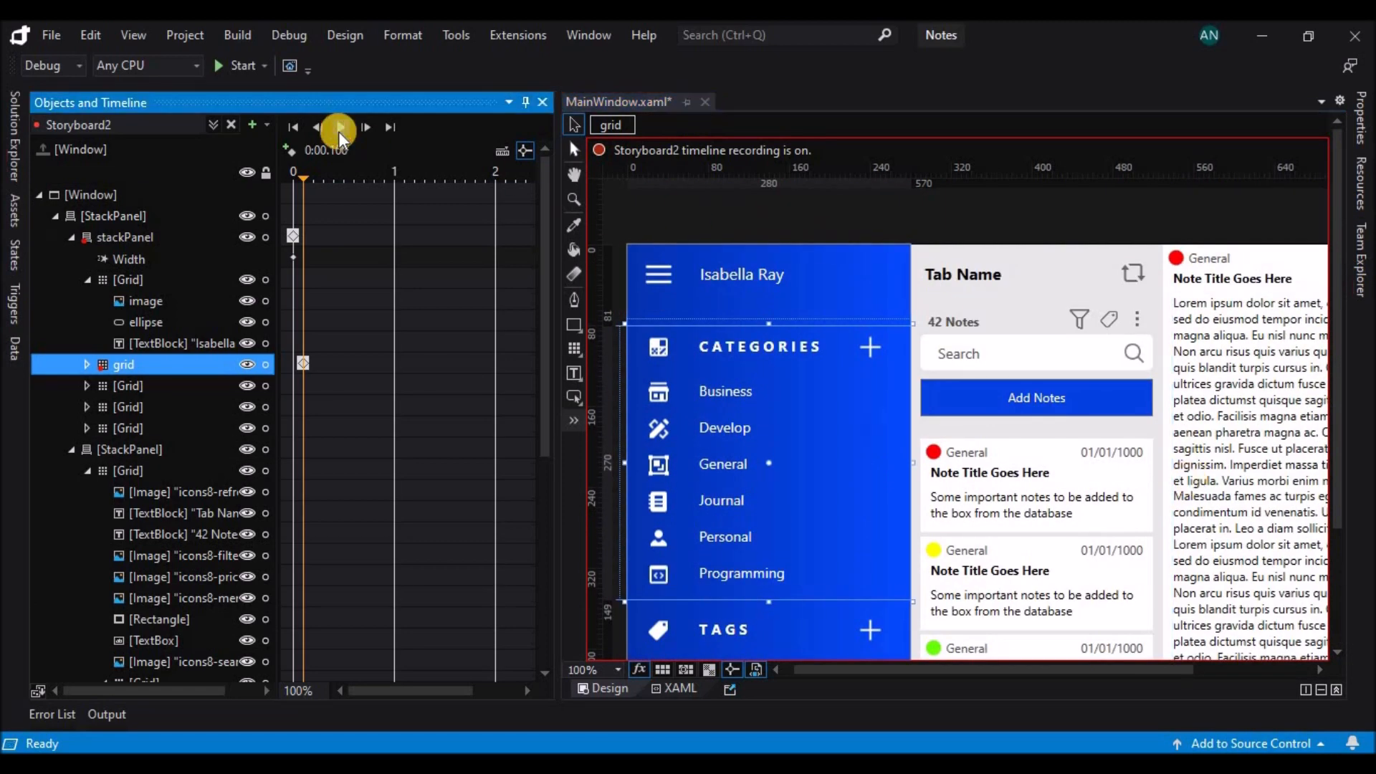
left_click_drag(302, 369, 334, 363)
left_click(341, 127)
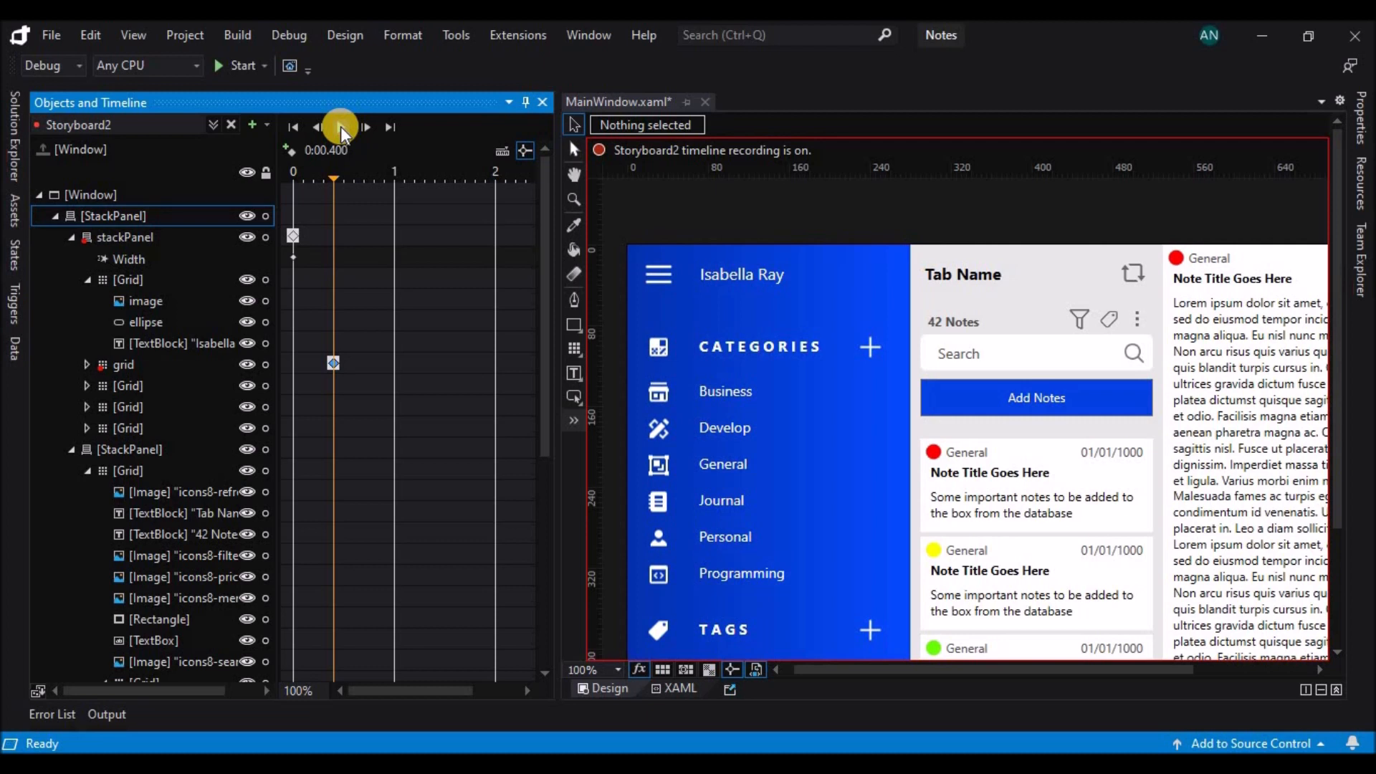
Add an event trigger so the MouseDown event of the plus image beside CATEGORIES begins Storyboard2.
left_click(872, 353)
left_click(872, 352)
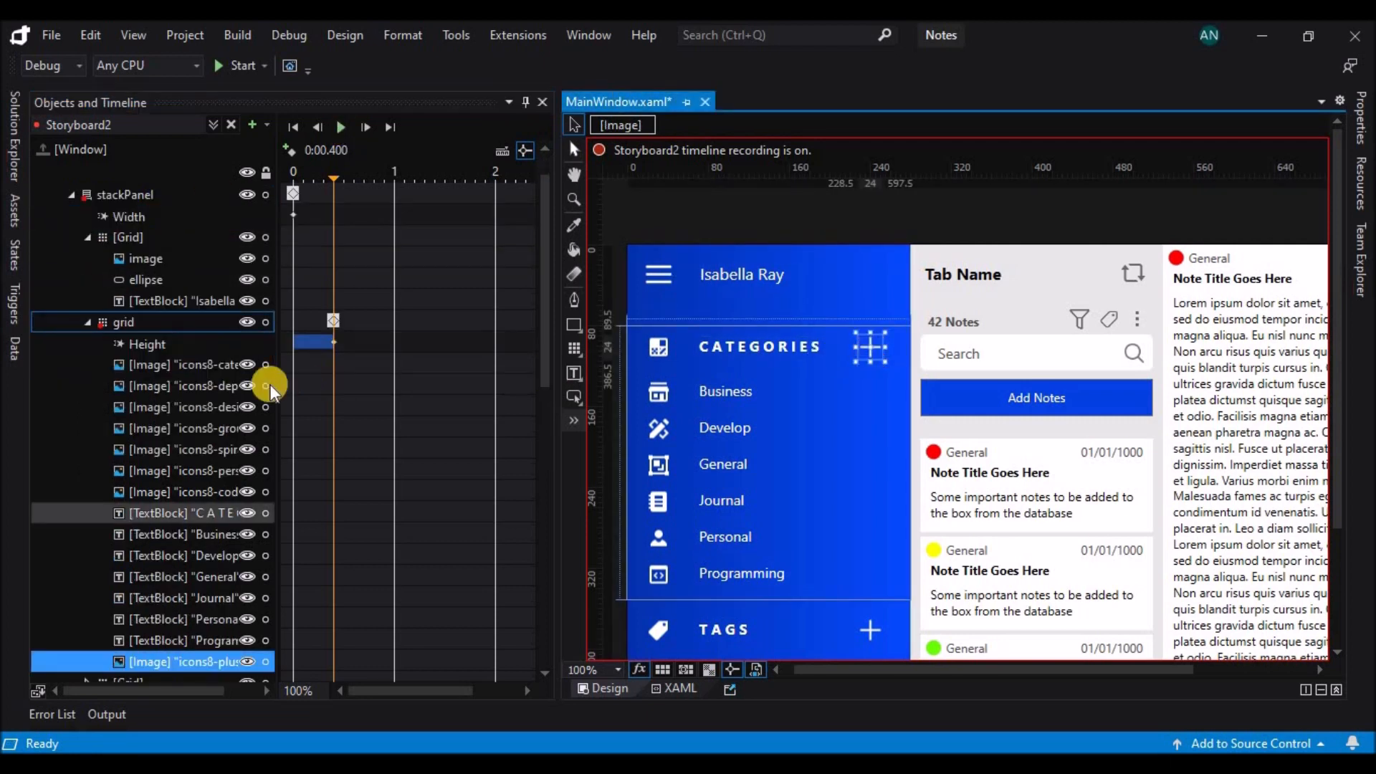
left_click(18, 299)
left_click(107, 169)
left_click(133, 345)
left_click(131, 375)
left_click(181, 342)
left_click(187, 424)
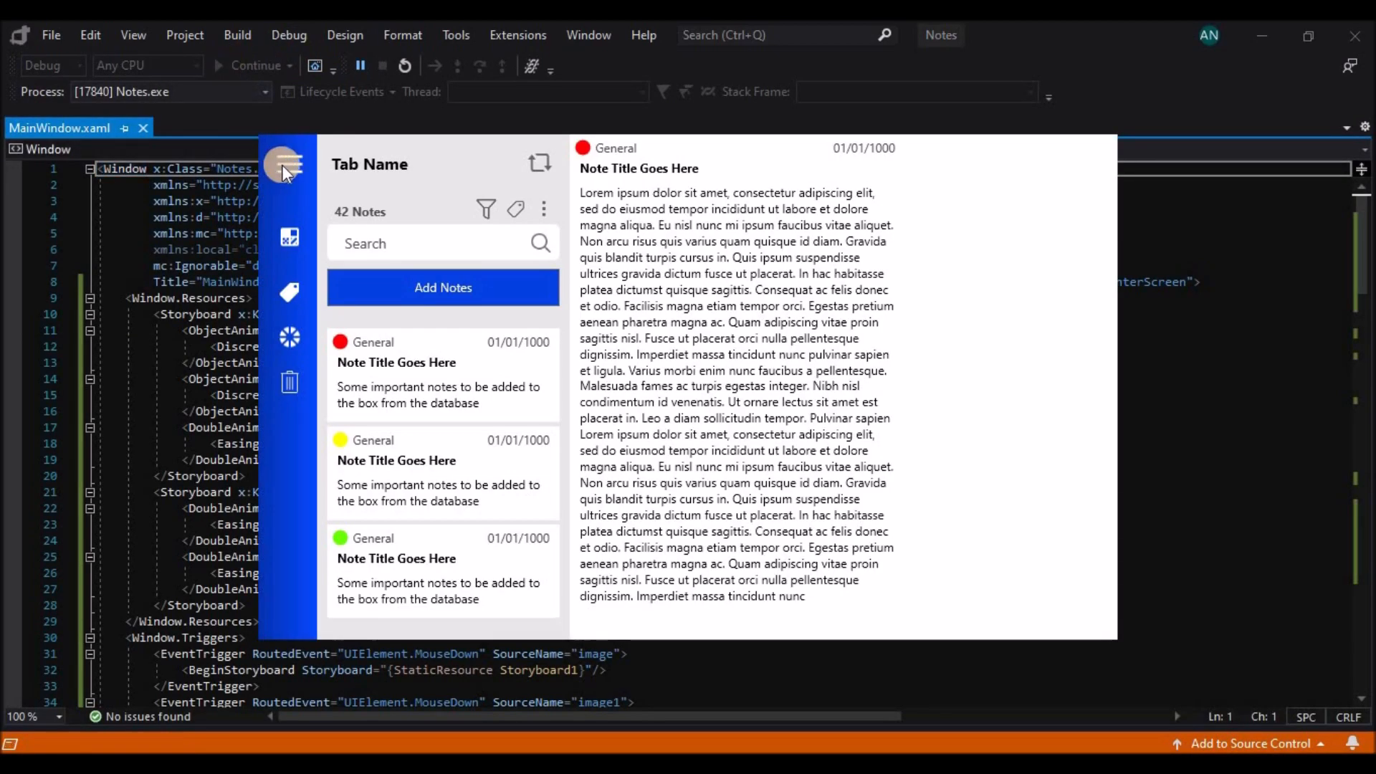
Test the sidebar and Categories expansion in the running application, and stop debugging.
left_click(282, 165)
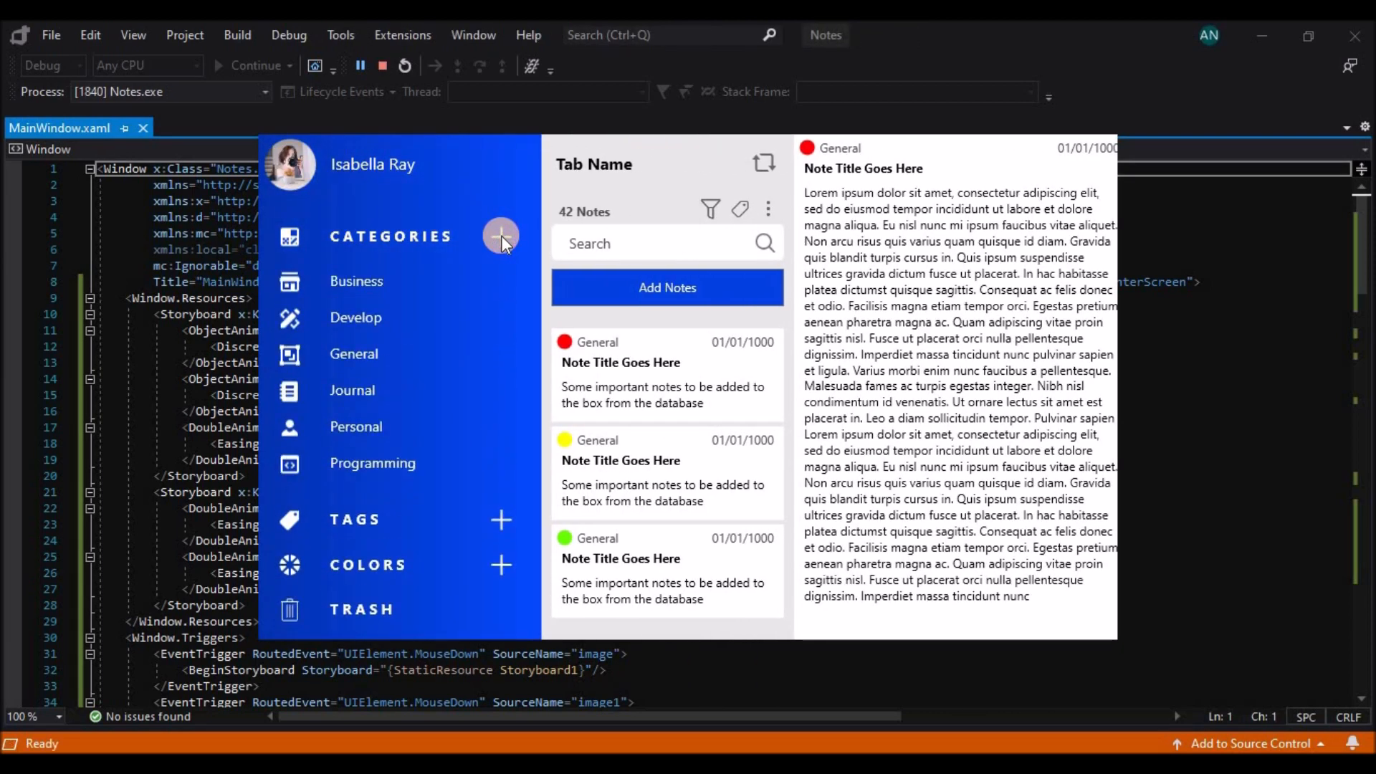
left_click(385, 66)
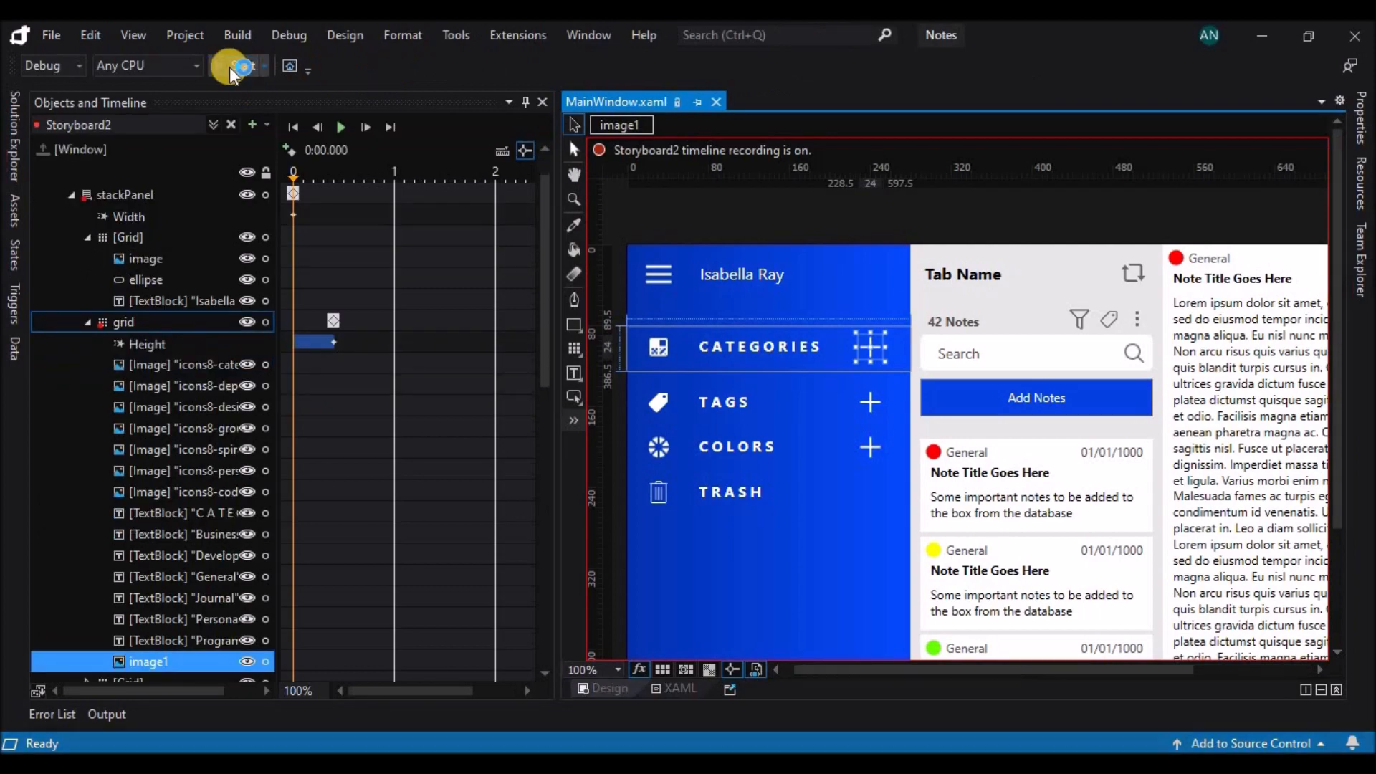
Run the application again with the other windows minimized, expand the sidebar and the Categories list, and stop debugging.
left_click(229, 65)
left_click(1271, 40)
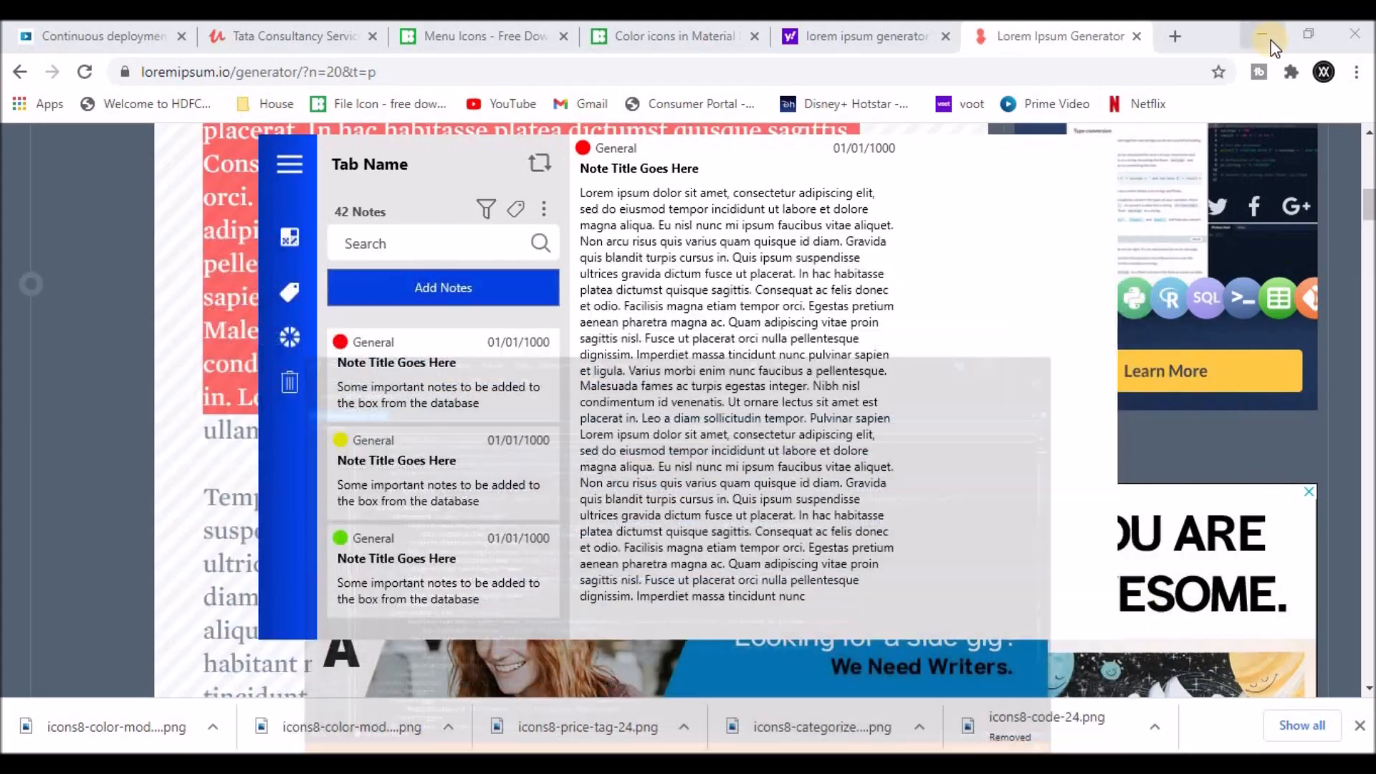
left_click(1271, 40)
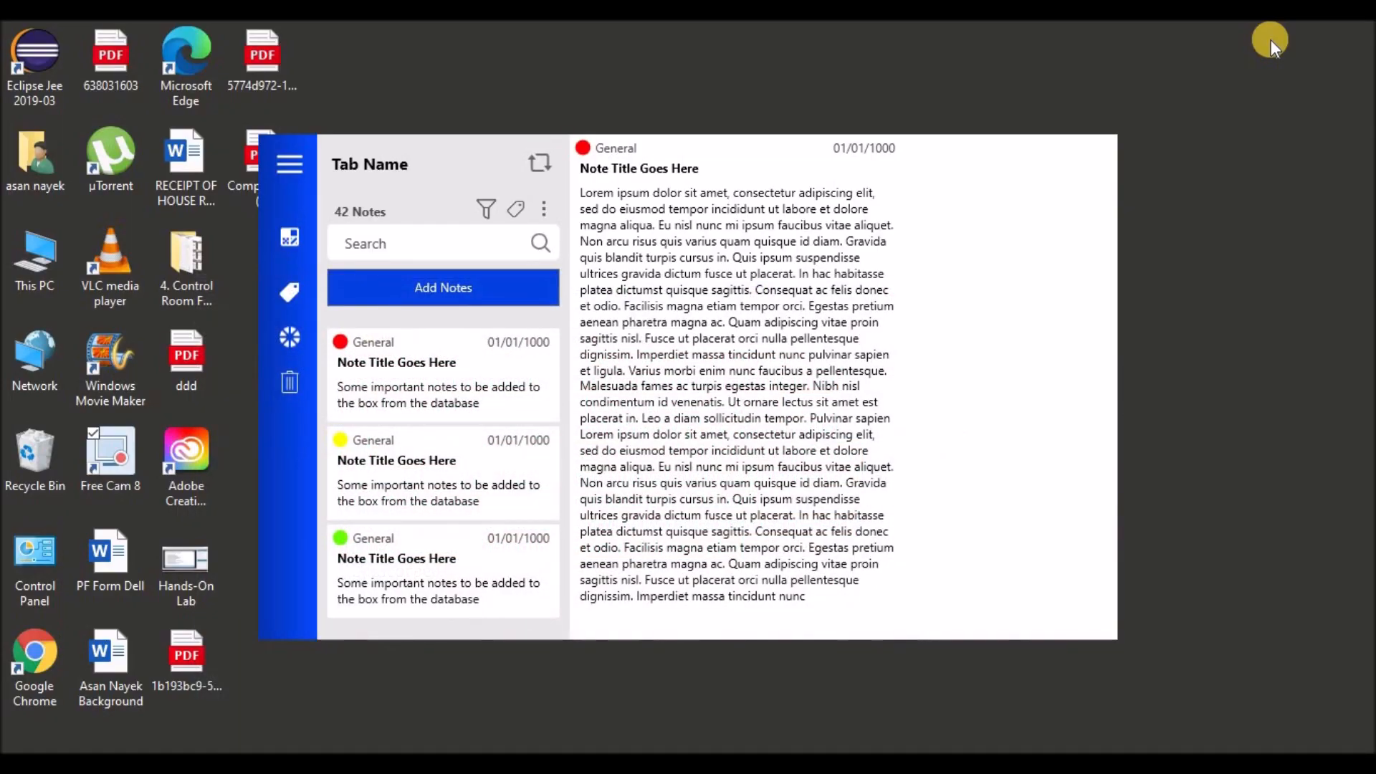
left_click(286, 167)
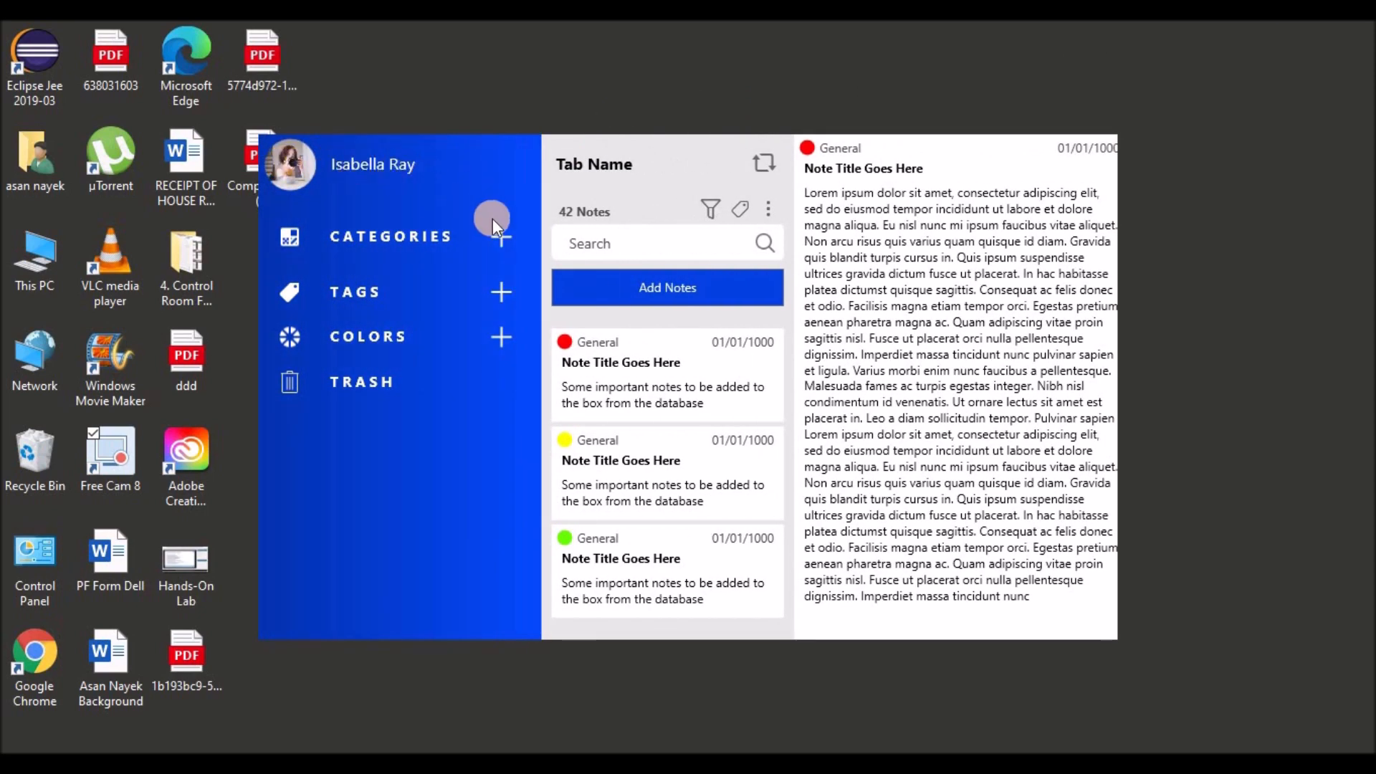
left_click(501, 235)
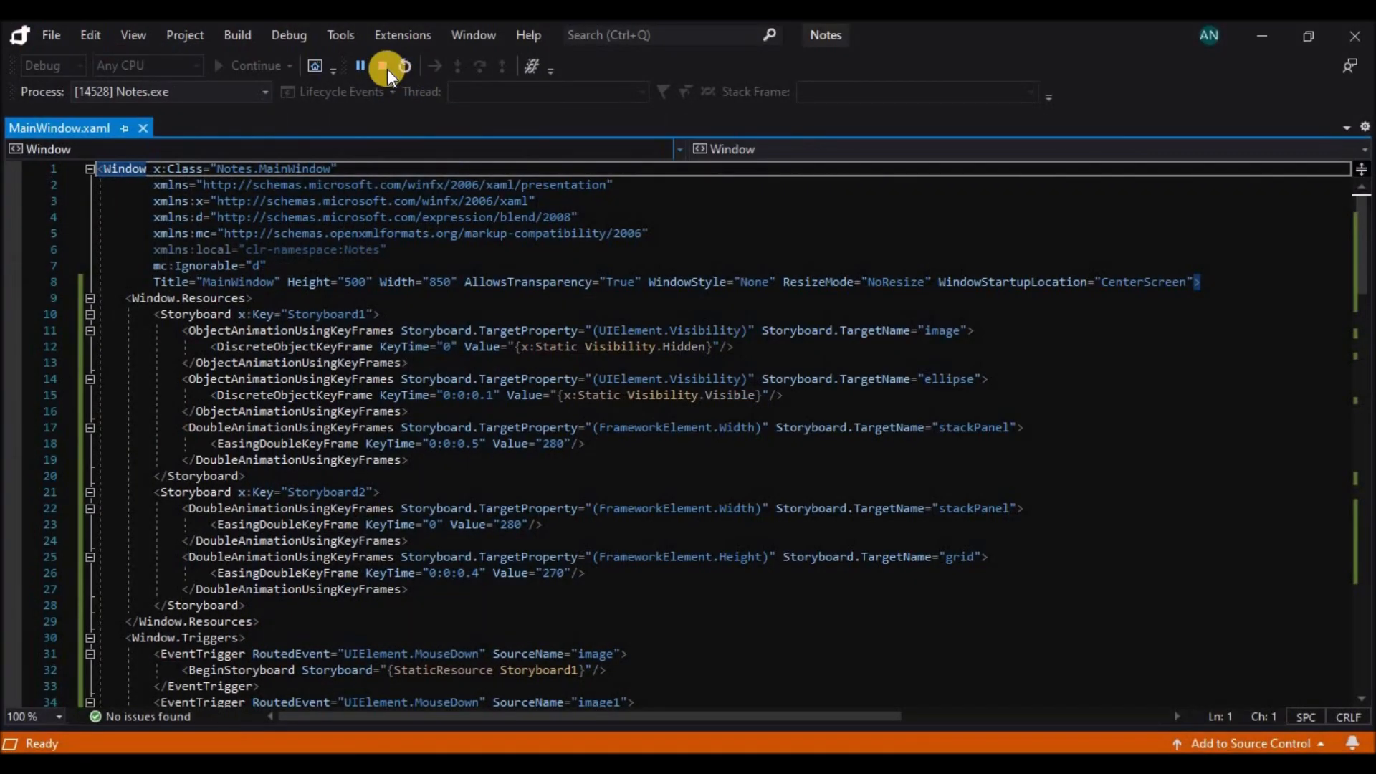
left_click(384, 64)
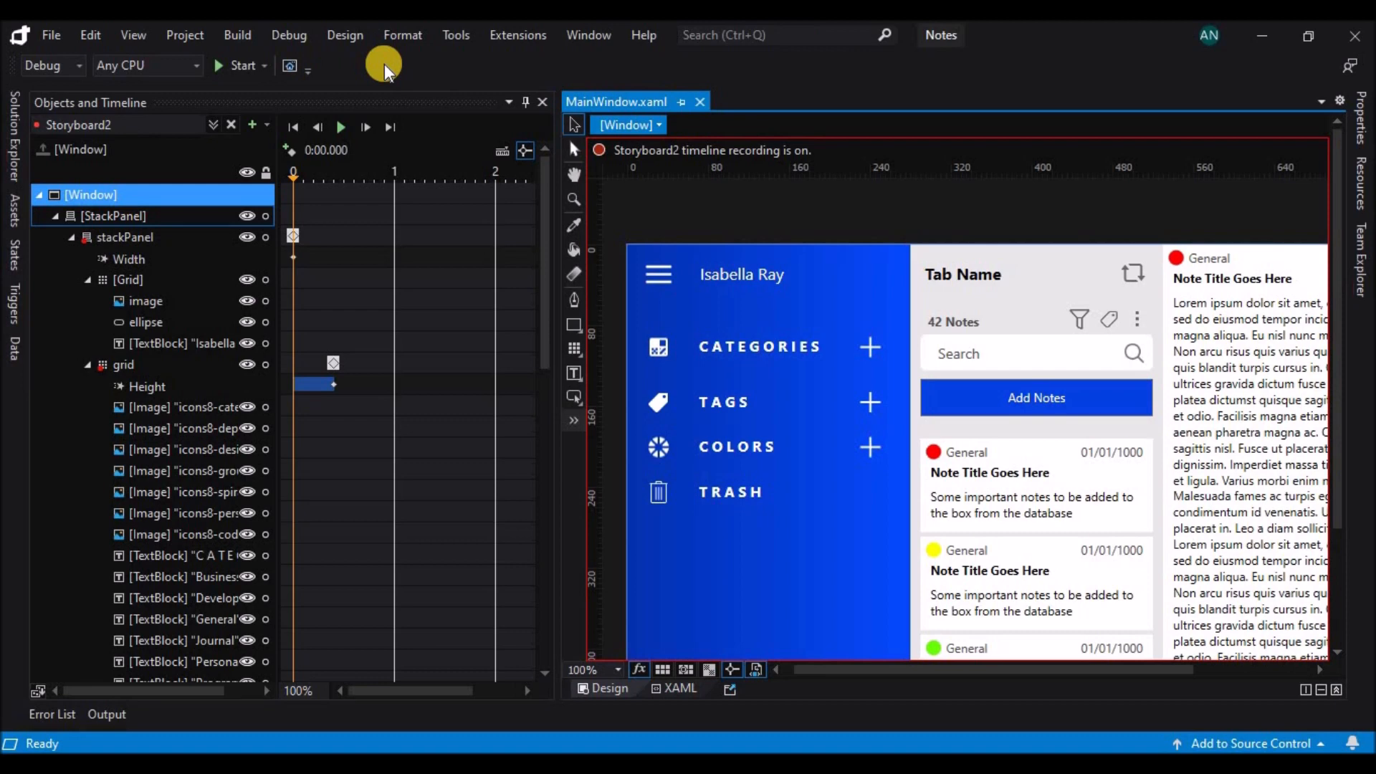
Save the window file, and close Storyboard2 with the window's object tree collapsed.
key("ctrl+s")
left_click(233, 124)
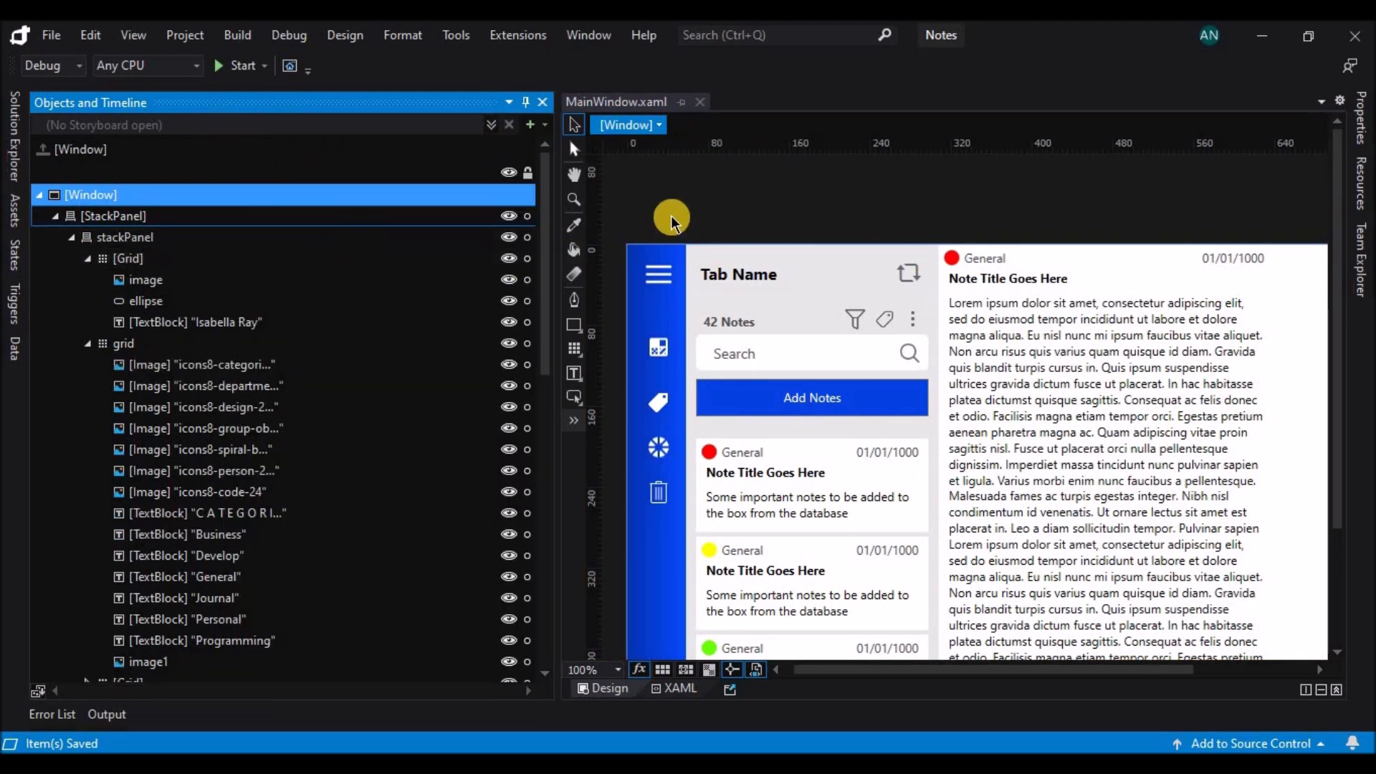
left_click(42, 195)
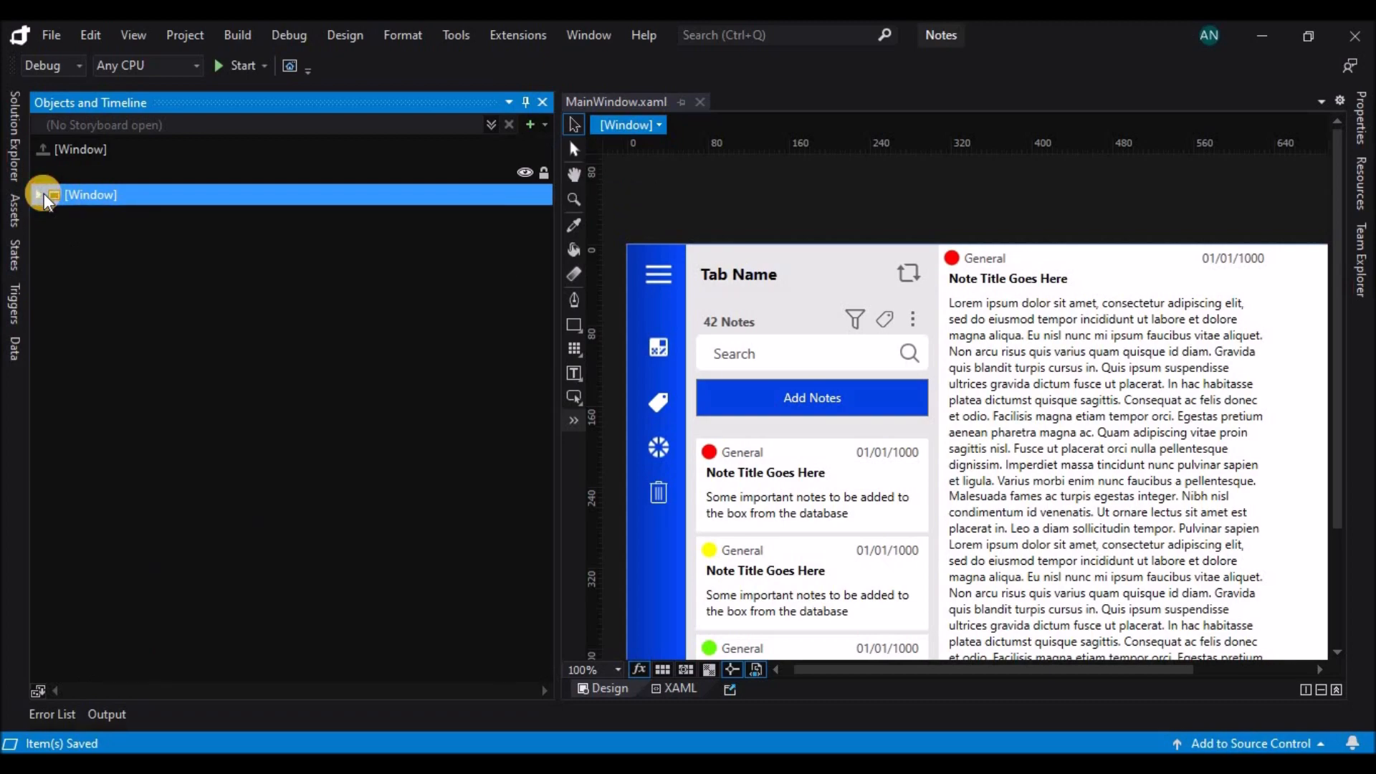